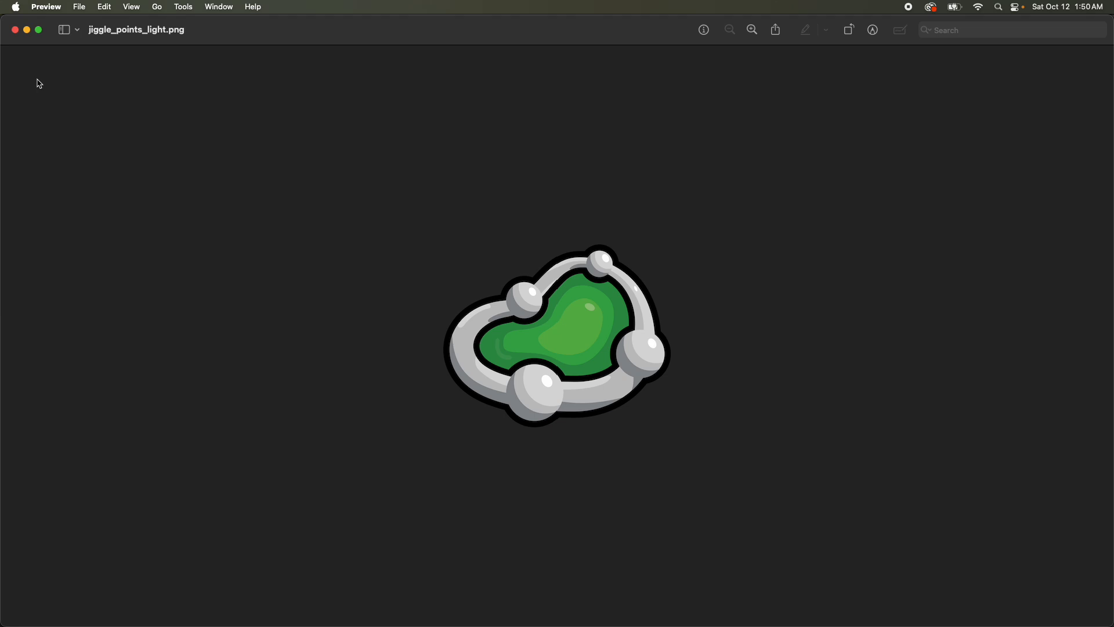
Close the jiggle_points_light.png preview, switch to Illustrator and create a new 1024 x 1024 pt CMYK document.
left_click(15, 30)
left_click(389, 102)
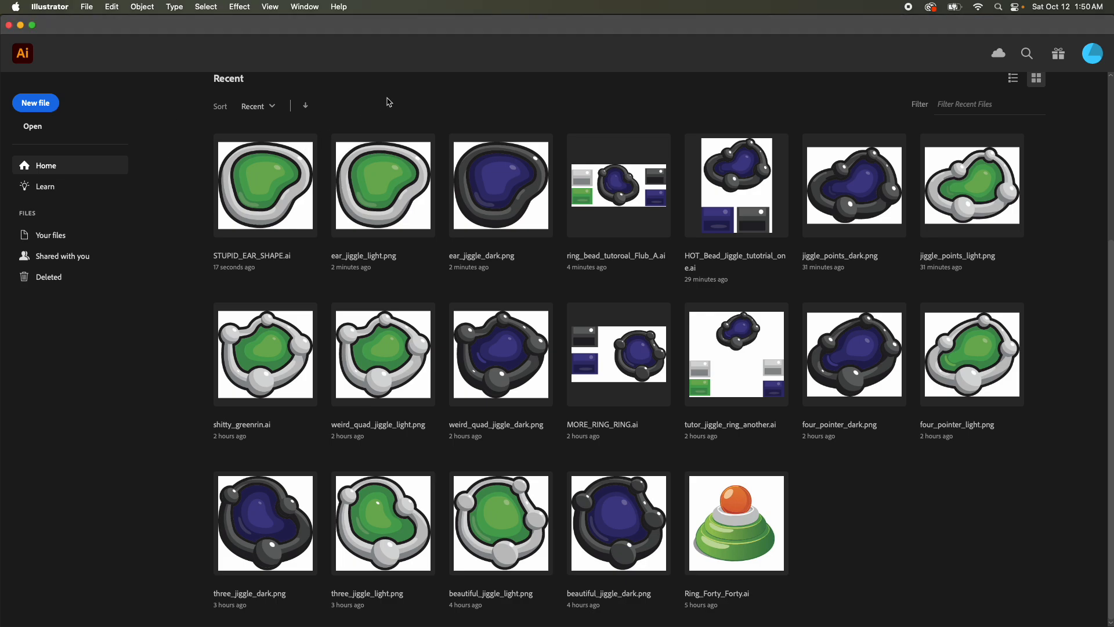
left_click(87, 8)
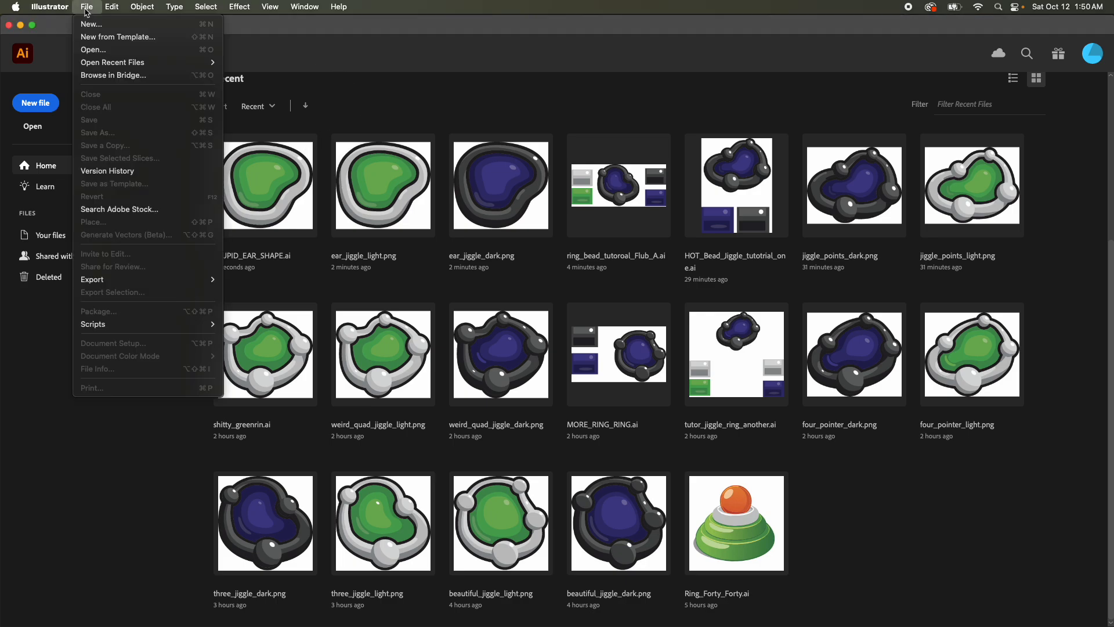
left_click(122, 26)
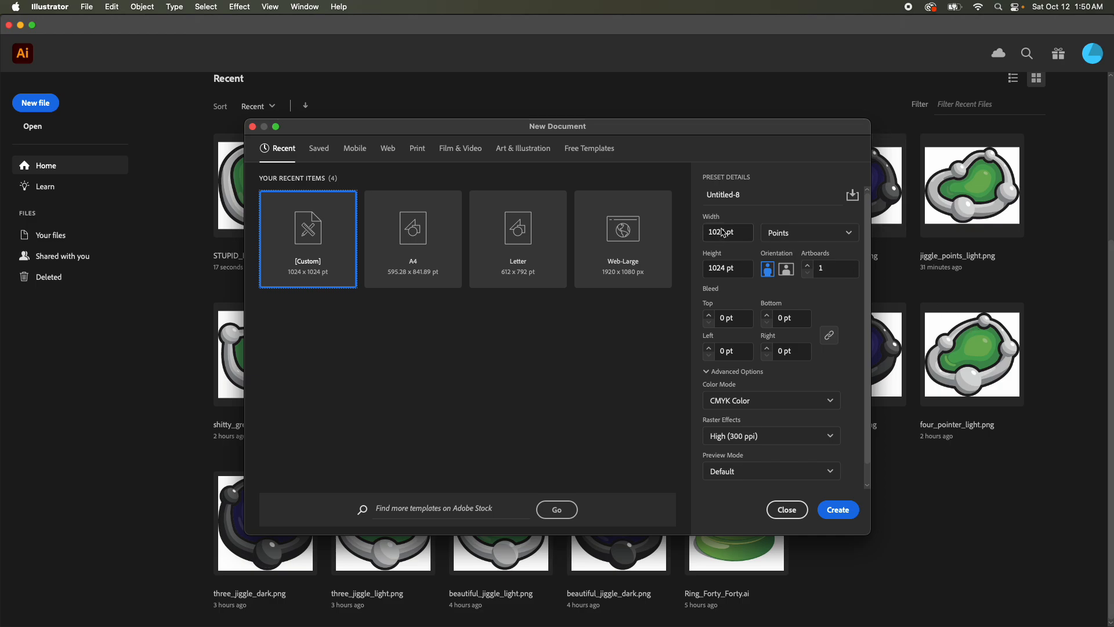
left_click(837, 510)
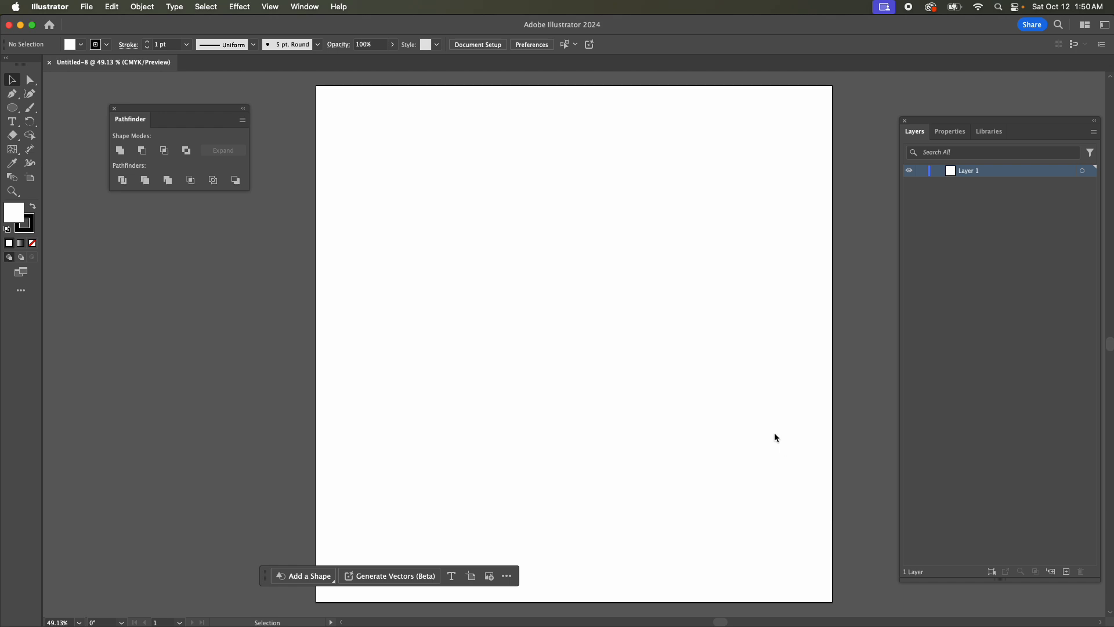
Paste the copied purple and gray color swatches and move them straight down to just below the artboard.
key("super+v")
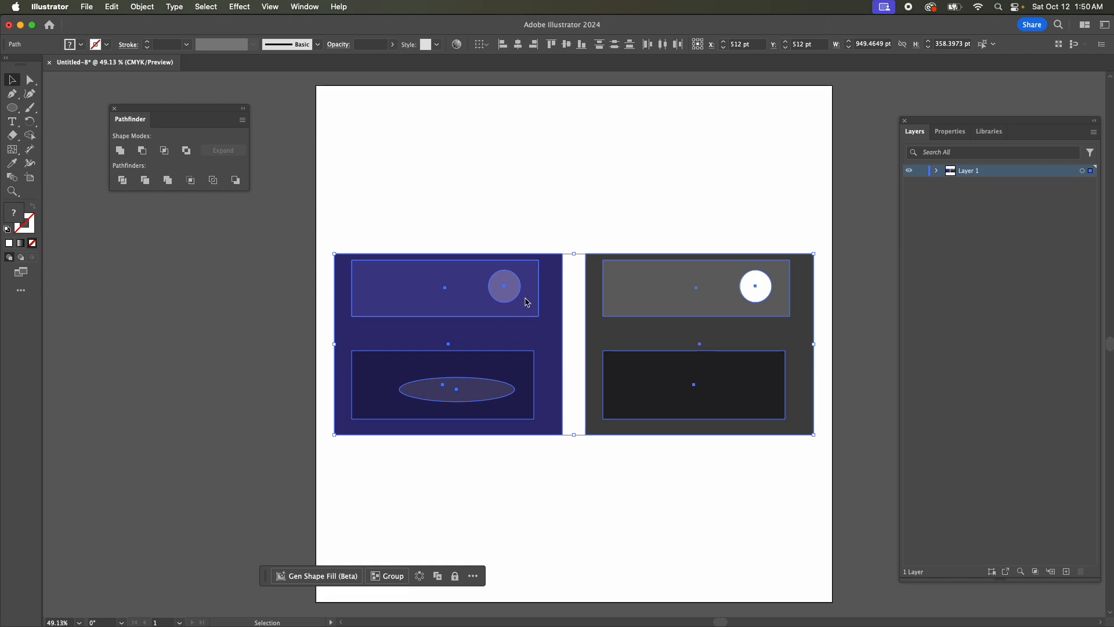
scroll(616, 323, "down", 3)
scroll(620, 322, "down", 4)
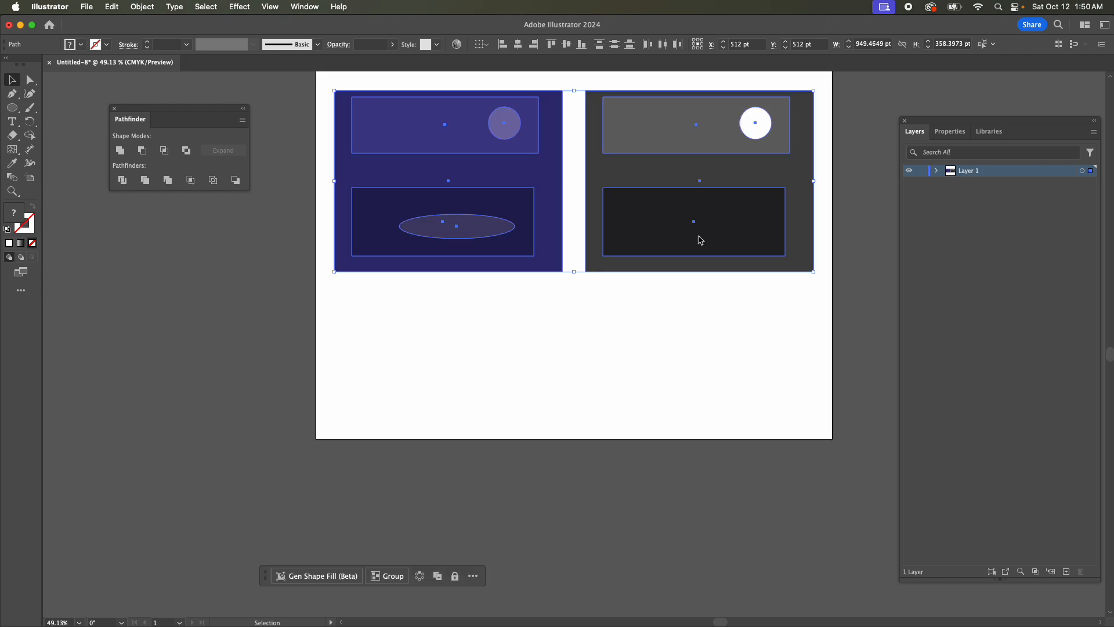
left_click_drag(704, 177, 712, 542)
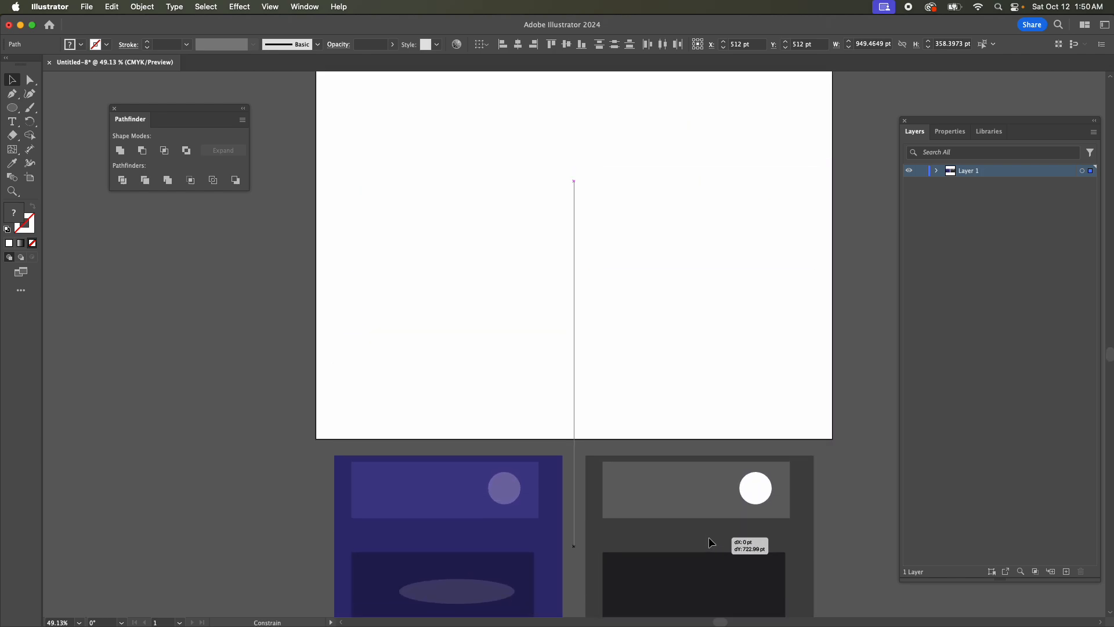
scroll(696, 464, "down", 4)
Lock the layer holding the swatches and rename it Color References.
left_click(922, 171)
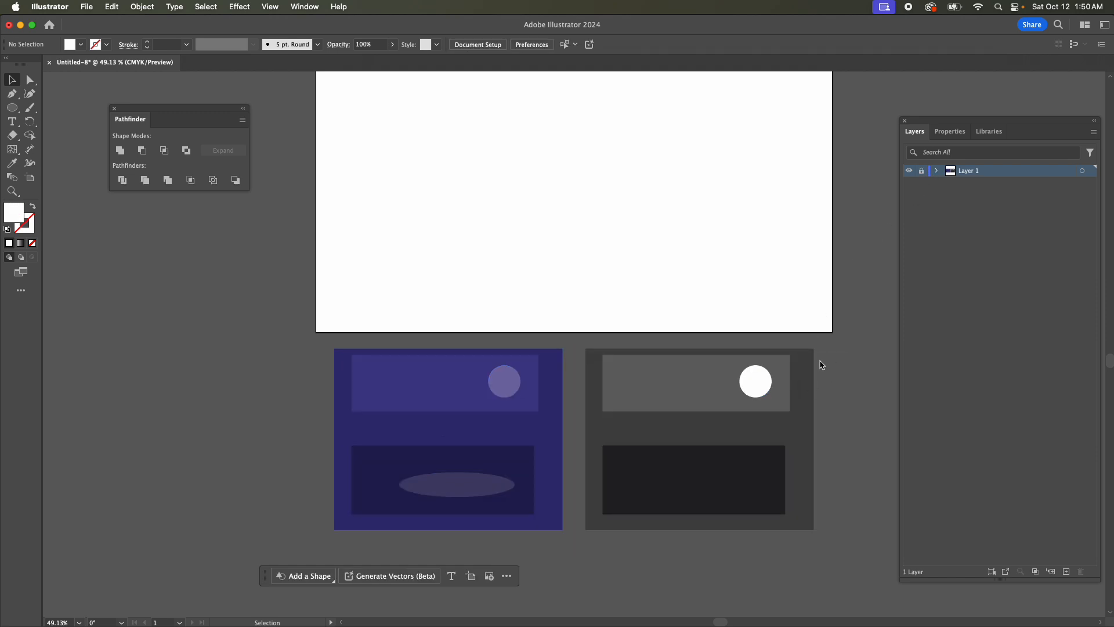
scroll(634, 323, "up", 1)
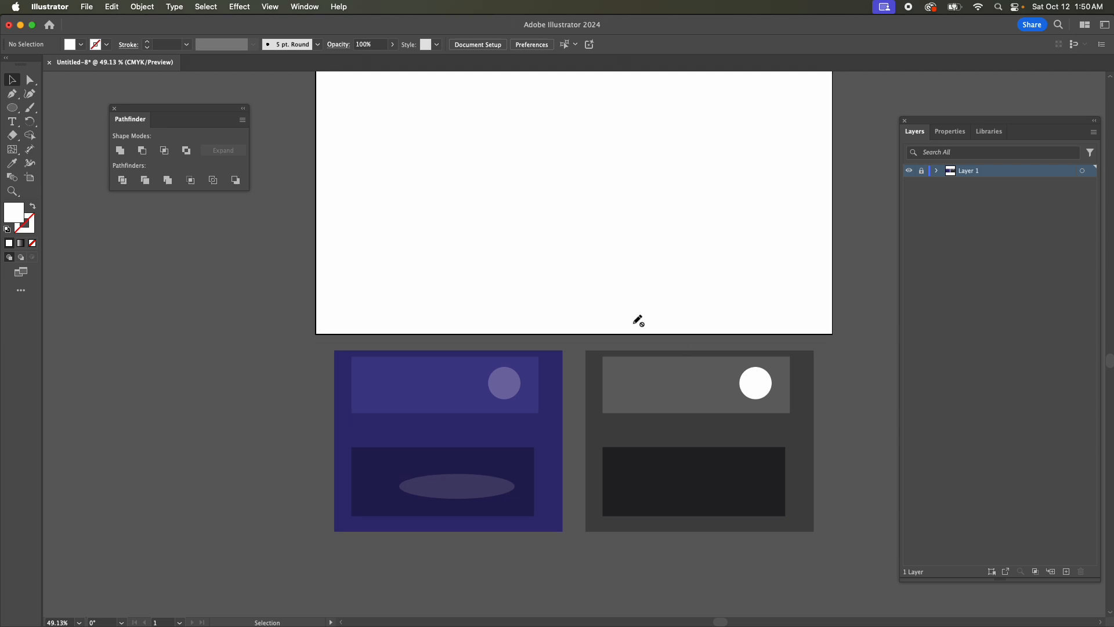
scroll(634, 324, "up", 5)
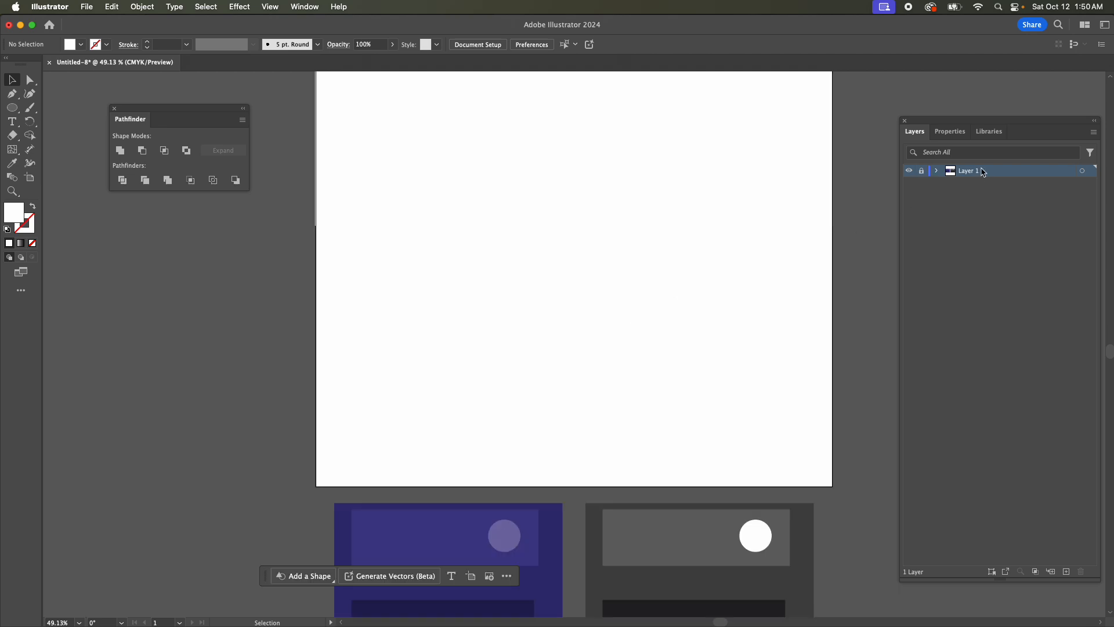
double_click(974, 172)
type("Co")
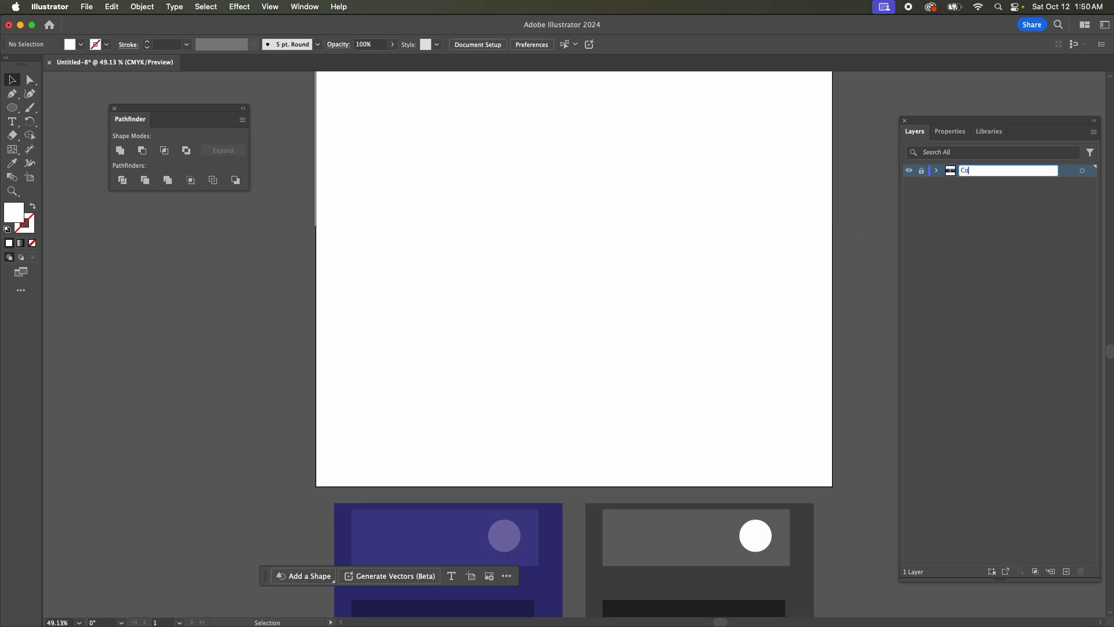
type("lor References")
key("Return")
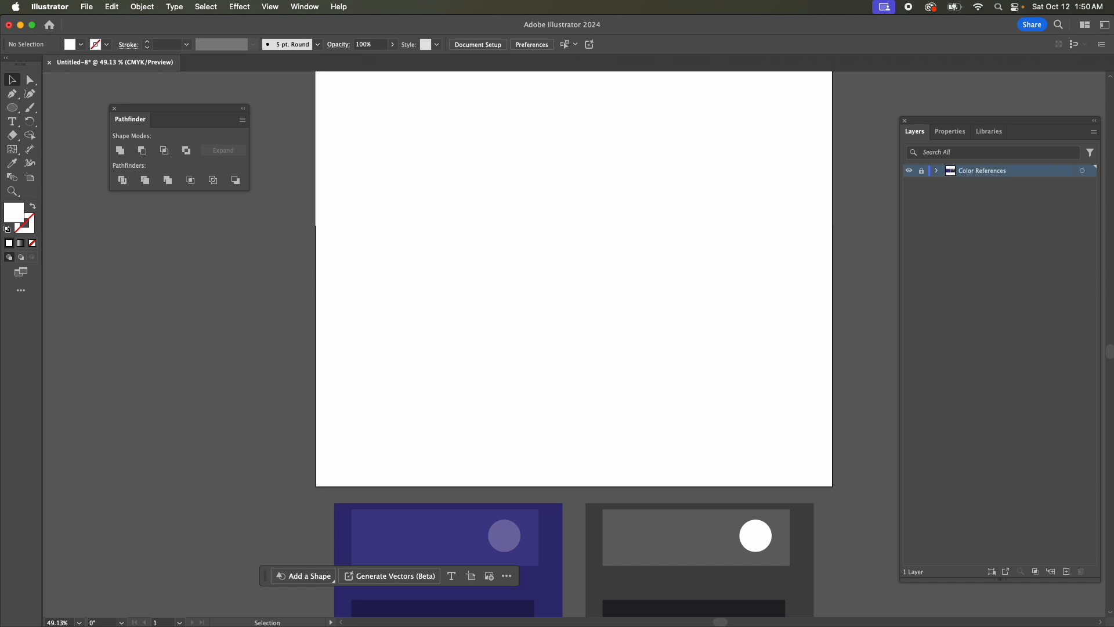
Add a new layer above Color References and name it Guide Points.
scroll(638, 406, "down", 5)
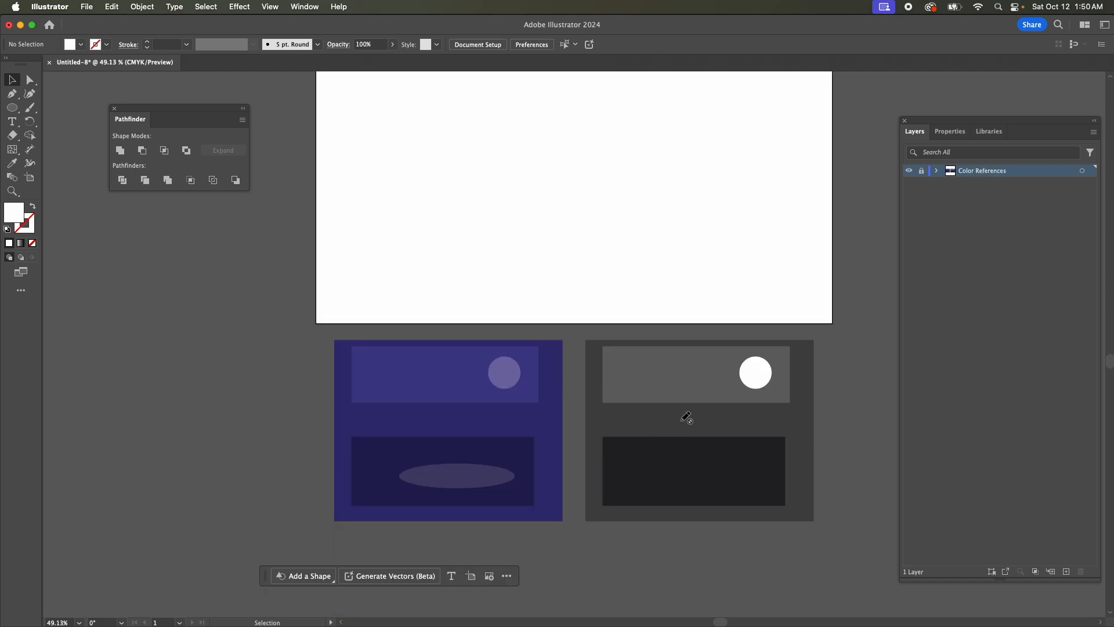
scroll(684, 421, "up", 5)
scroll(681, 419, "up", 4)
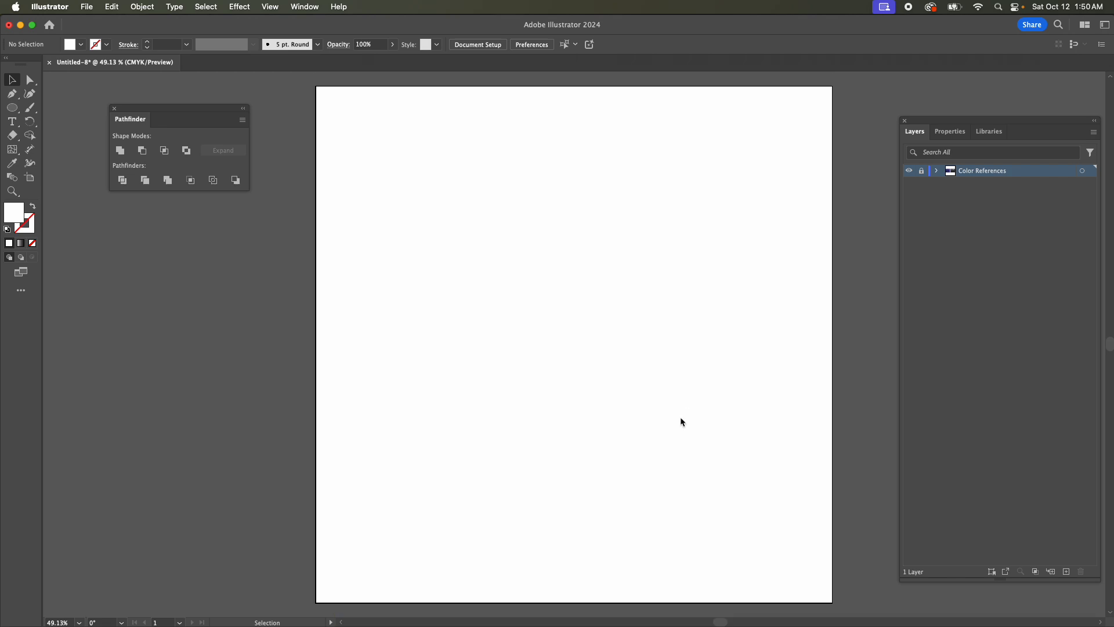
left_click(1065, 571)
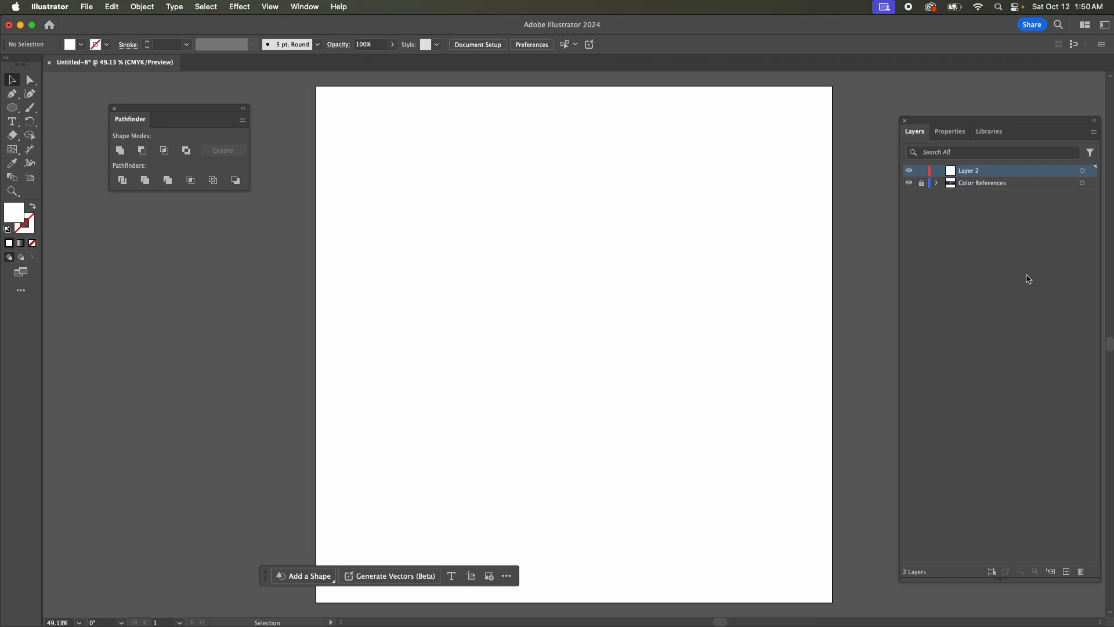
double_click(973, 172)
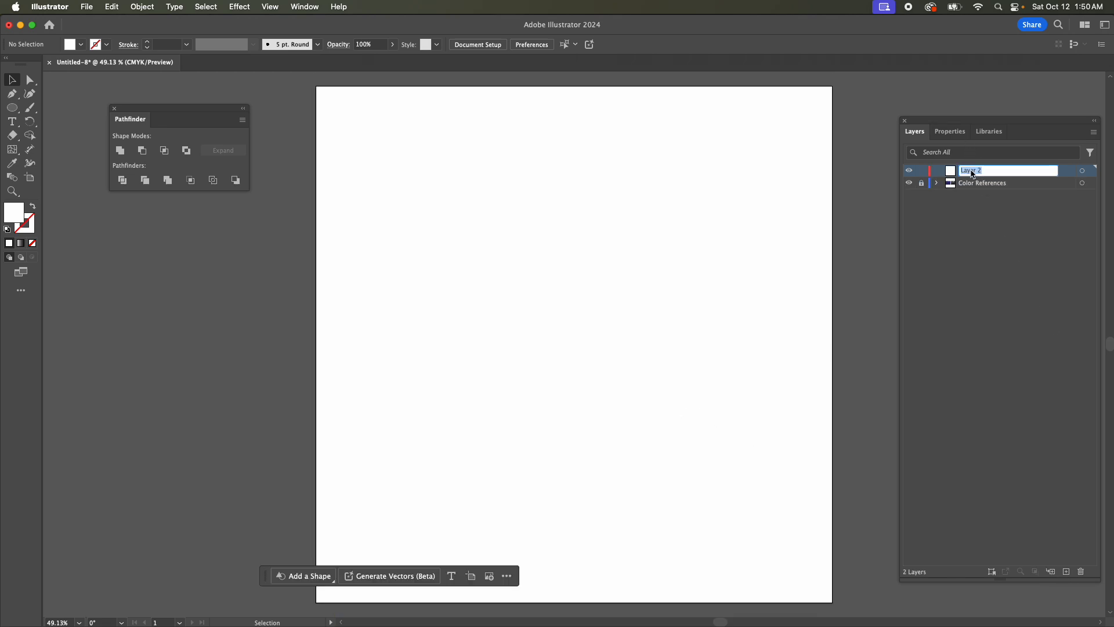
type("Cuide Points")
key("Return")
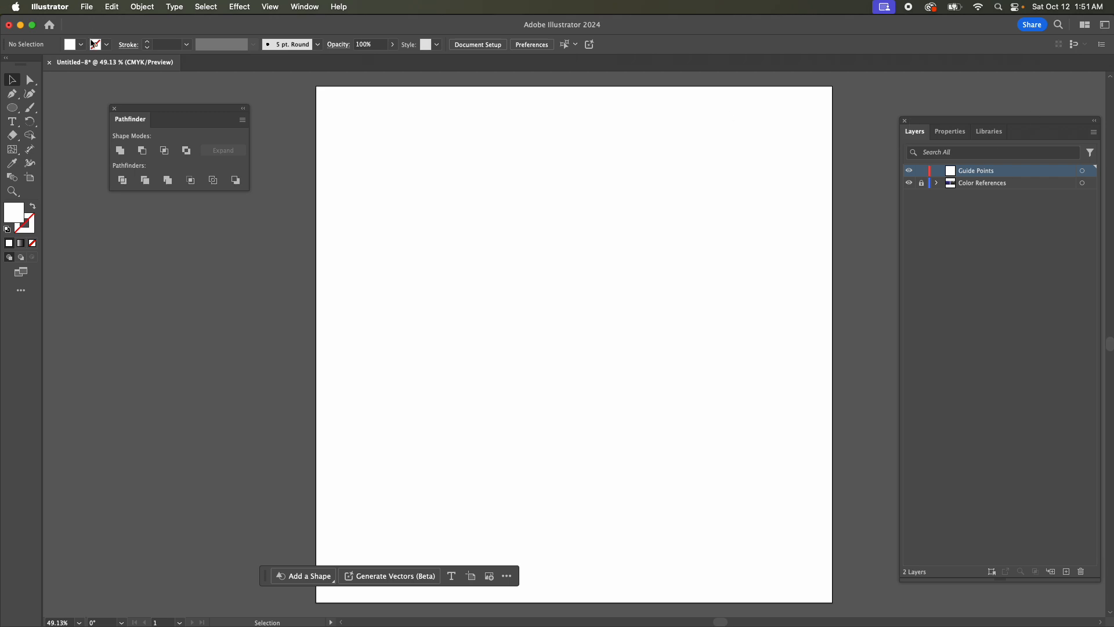
Draw a circle about 151 pt wide with magenta fill EB0CF2 and place it in the lower middle of the artboard.
left_click(17, 110)
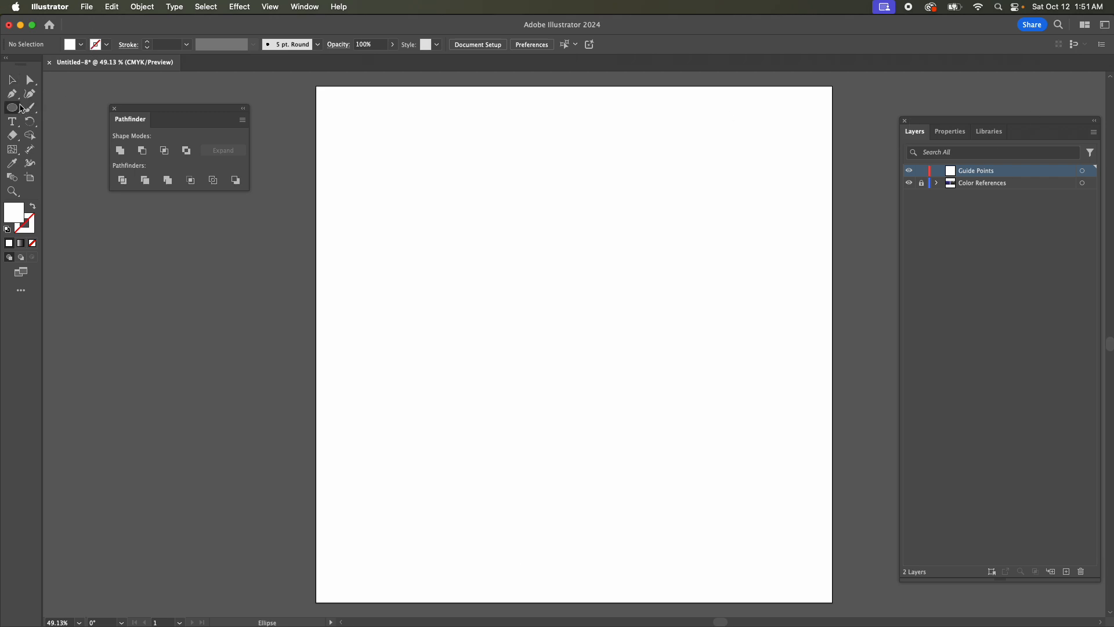
double_click(18, 216)
left_click(853, 399)
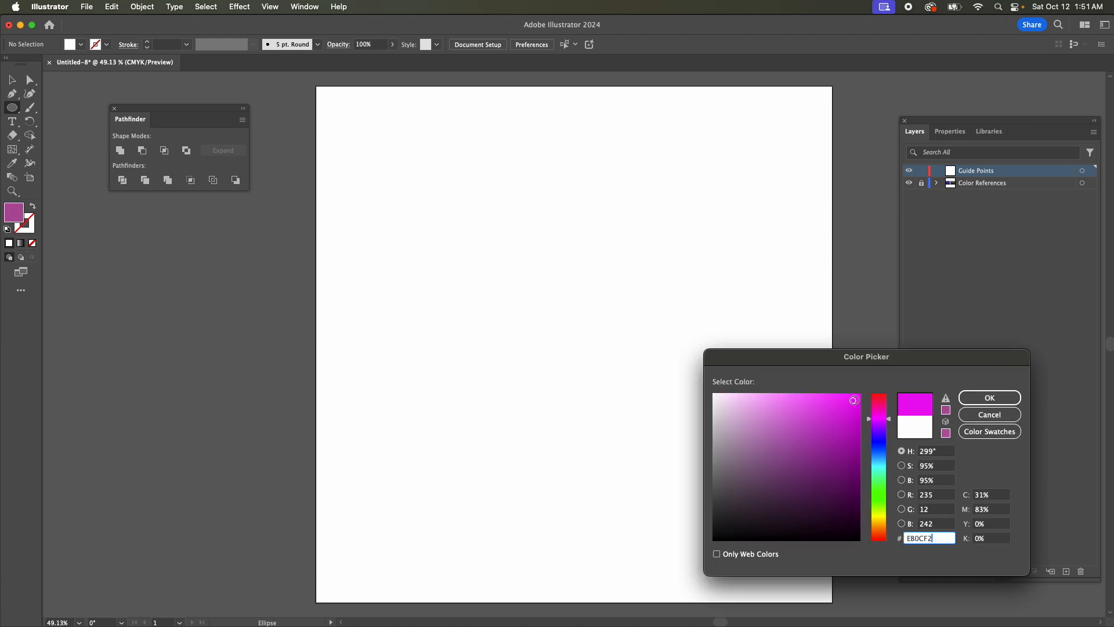
left_click(989, 398)
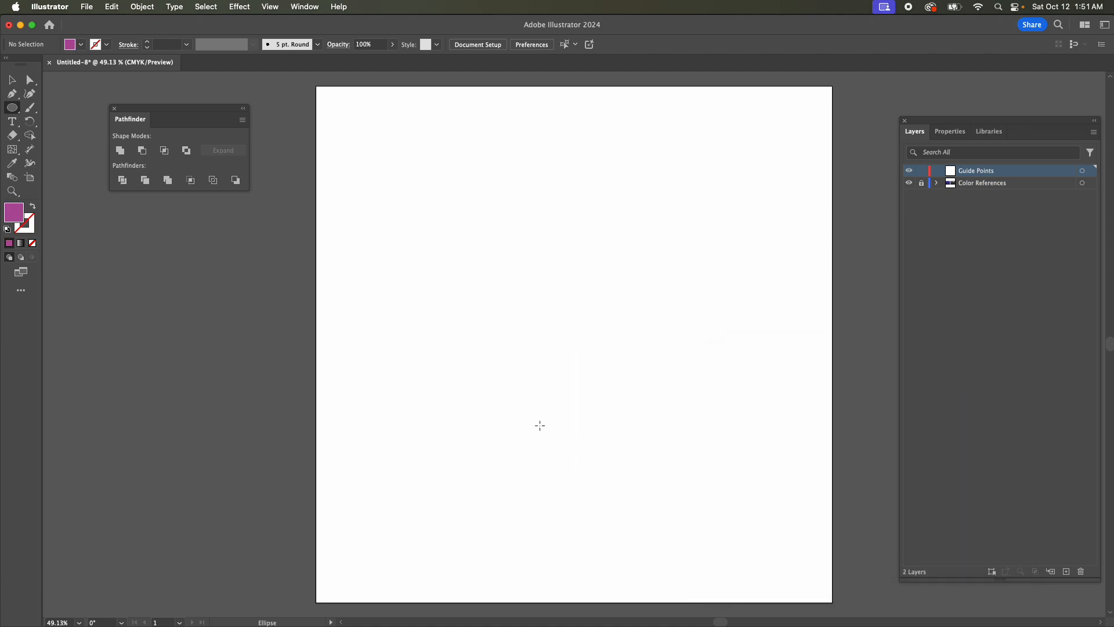
left_click_drag(539, 416, 615, 486)
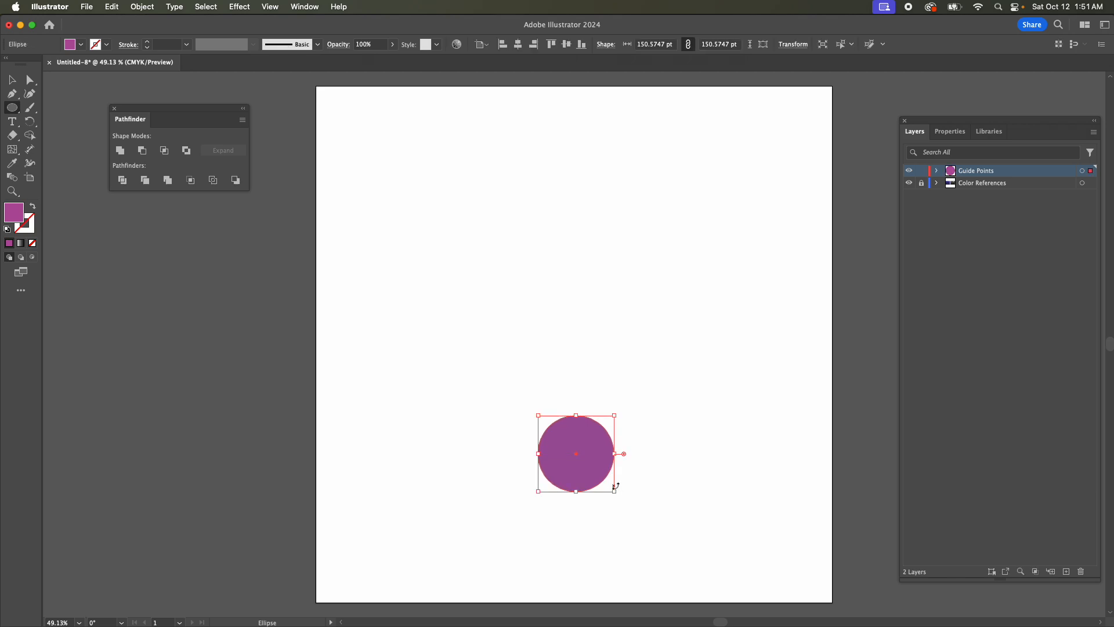
key("v")
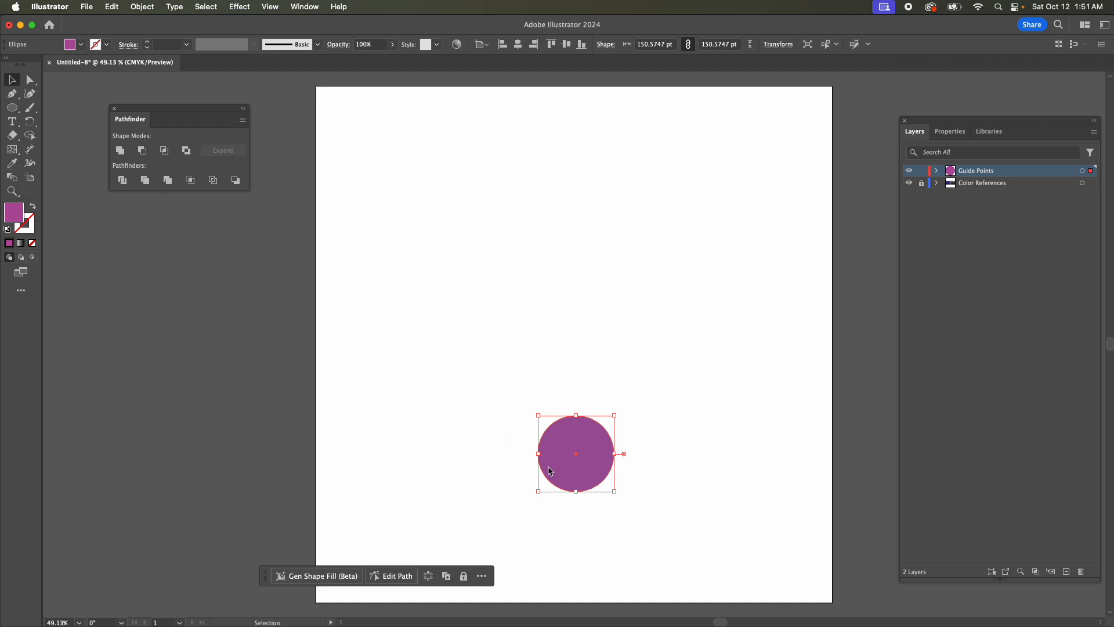
left_click_drag(600, 457, 605, 463)
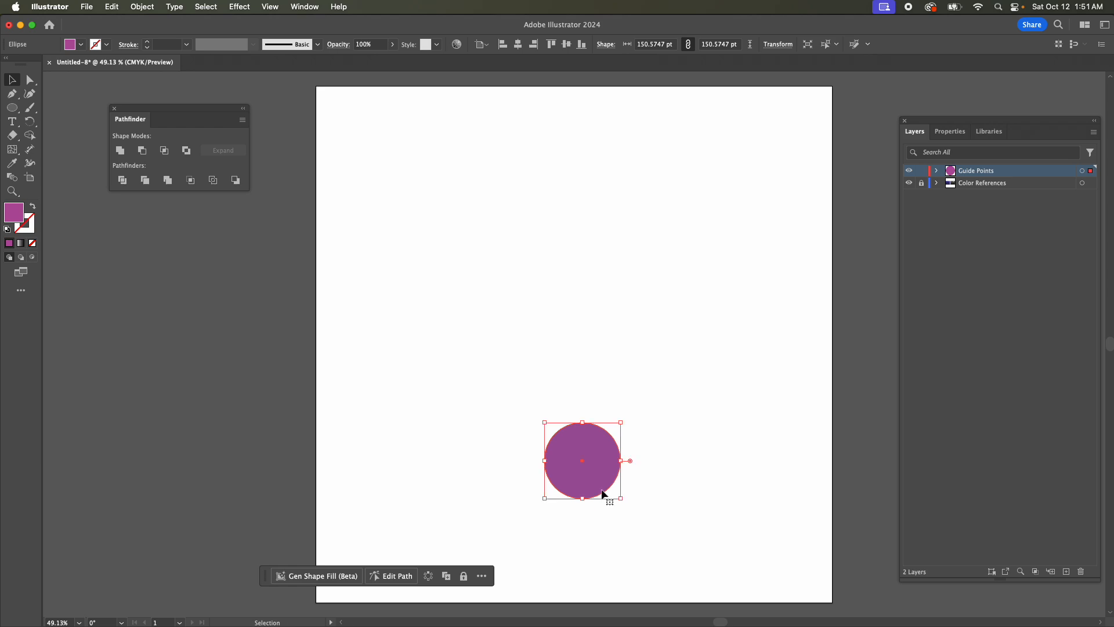
Duplicate the circle in place, move the copy straight up near the artboard's top and shrink it to about 70 pt.
key("super+c")
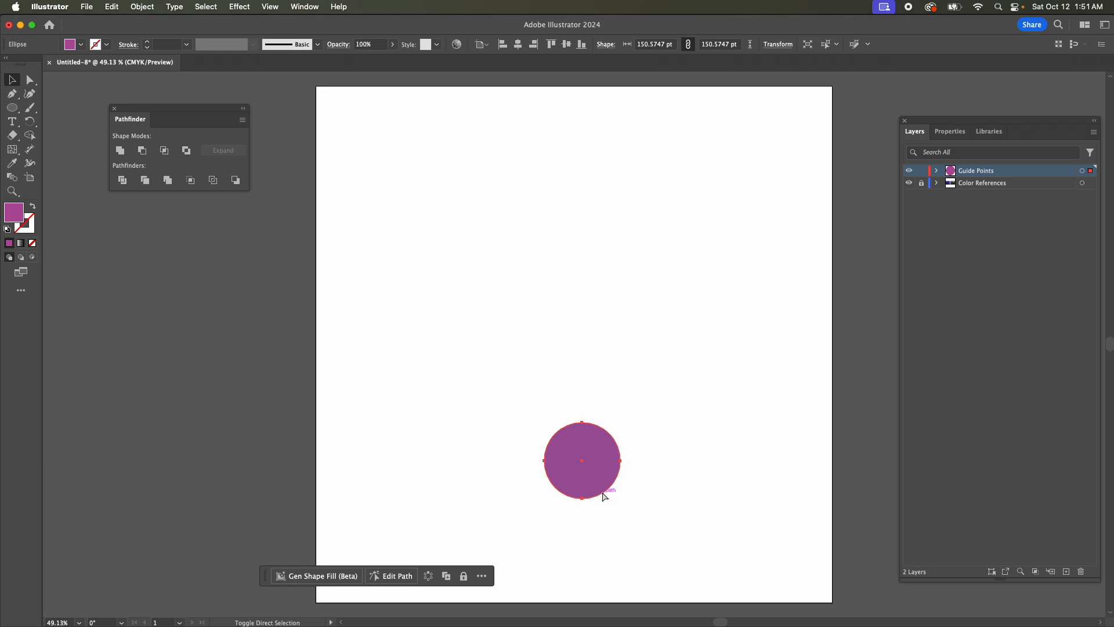
key("super+f")
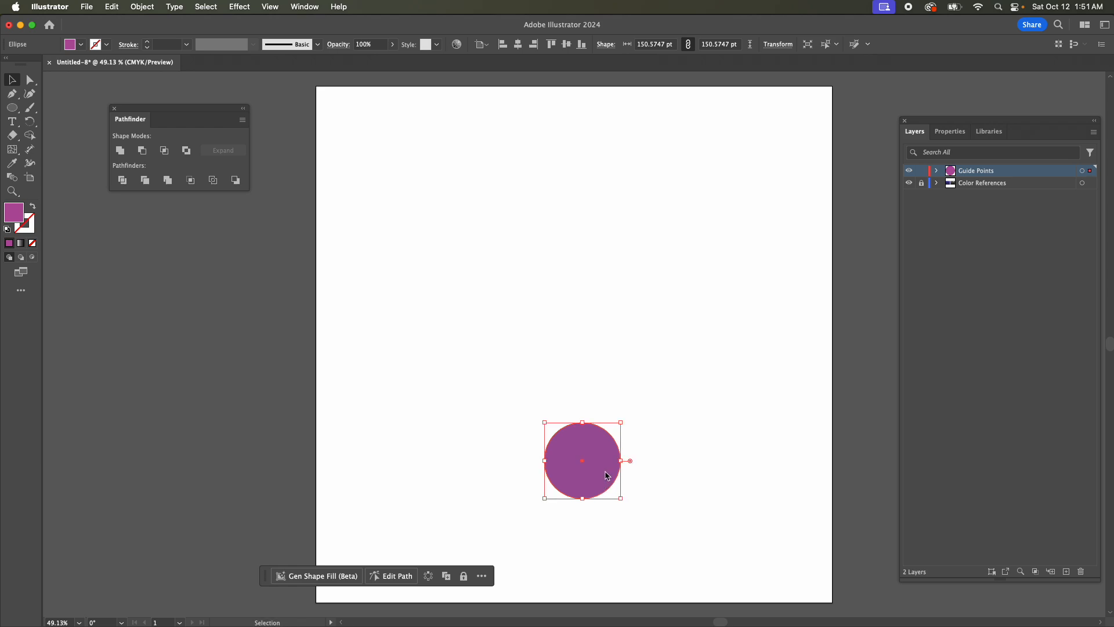
left_click_drag(606, 476, 614, 210)
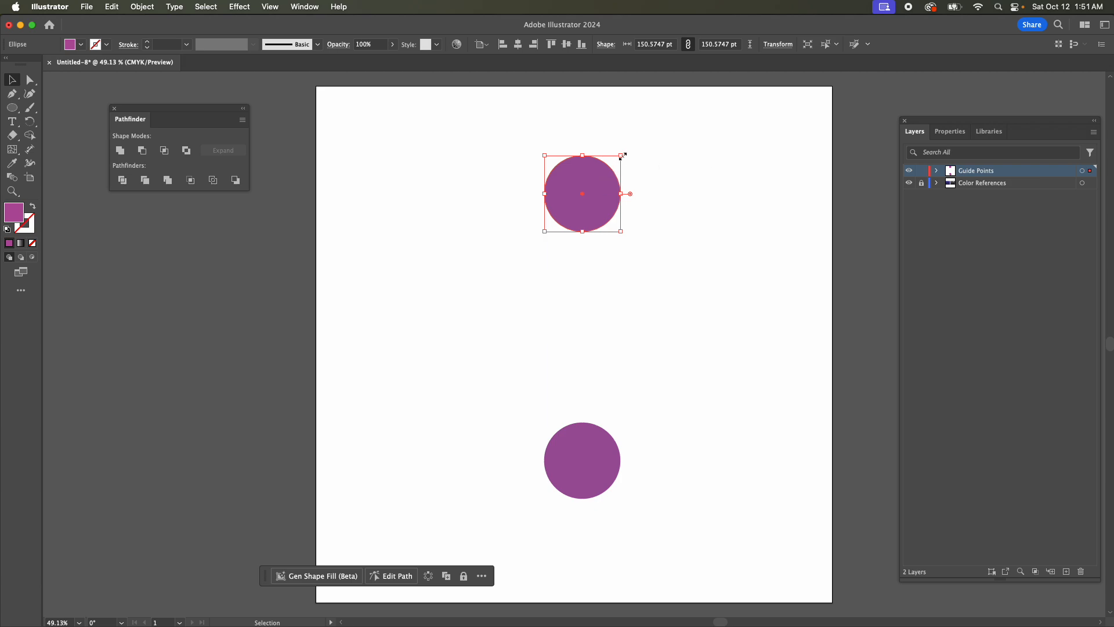
left_click_drag(623, 156, 602, 177)
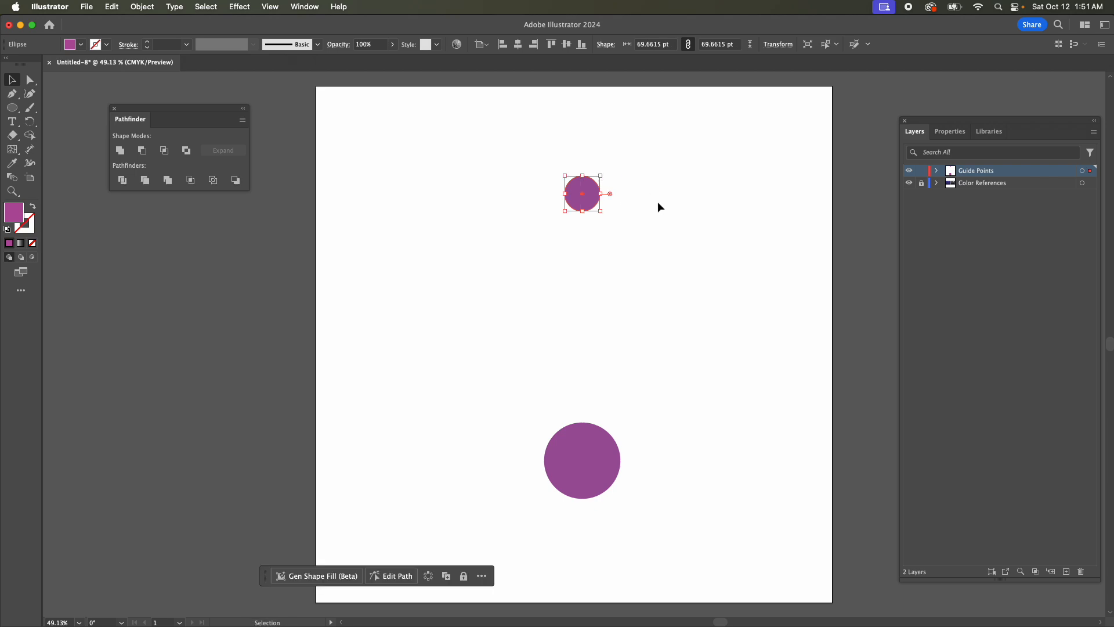
Recolor the small upper circle with green fill 0FEF4E and deselect it.
double_click(13, 213)
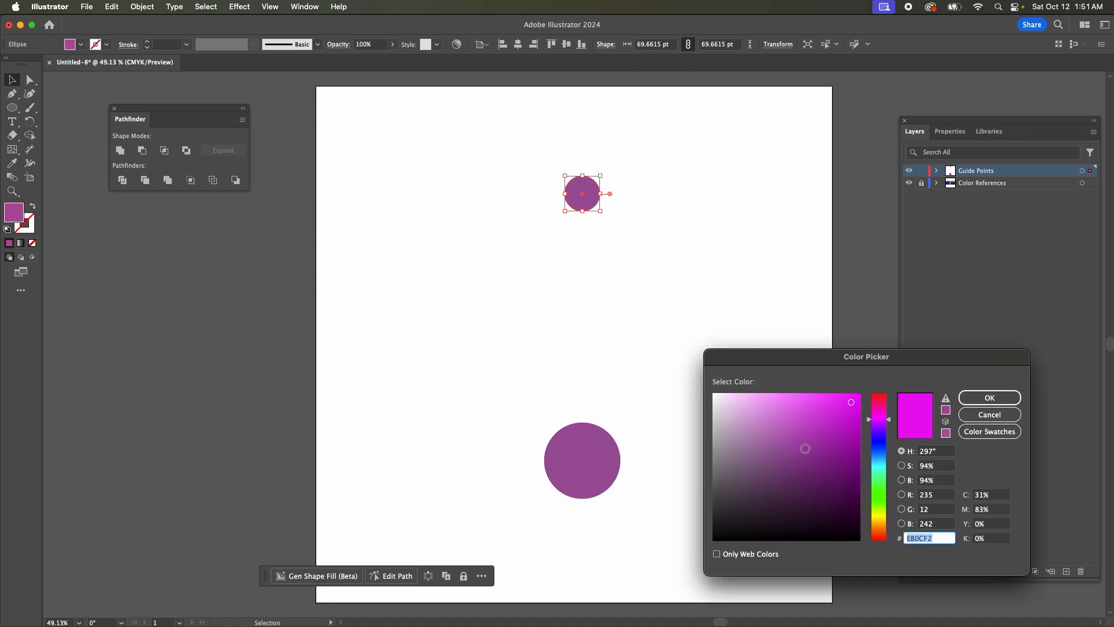
left_click(879, 448)
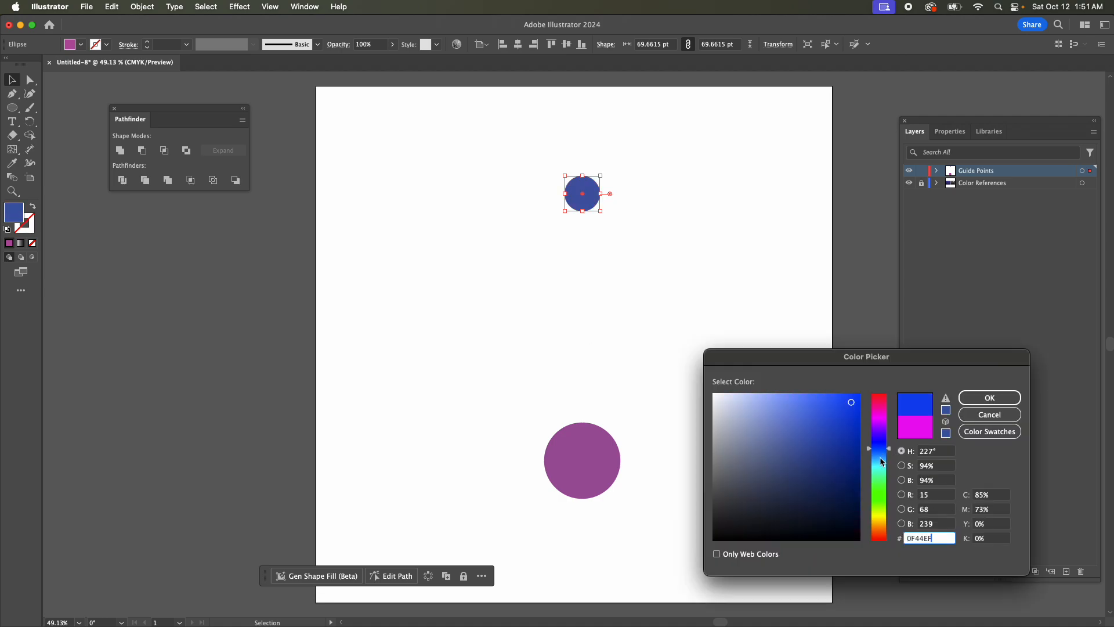
left_click(881, 487)
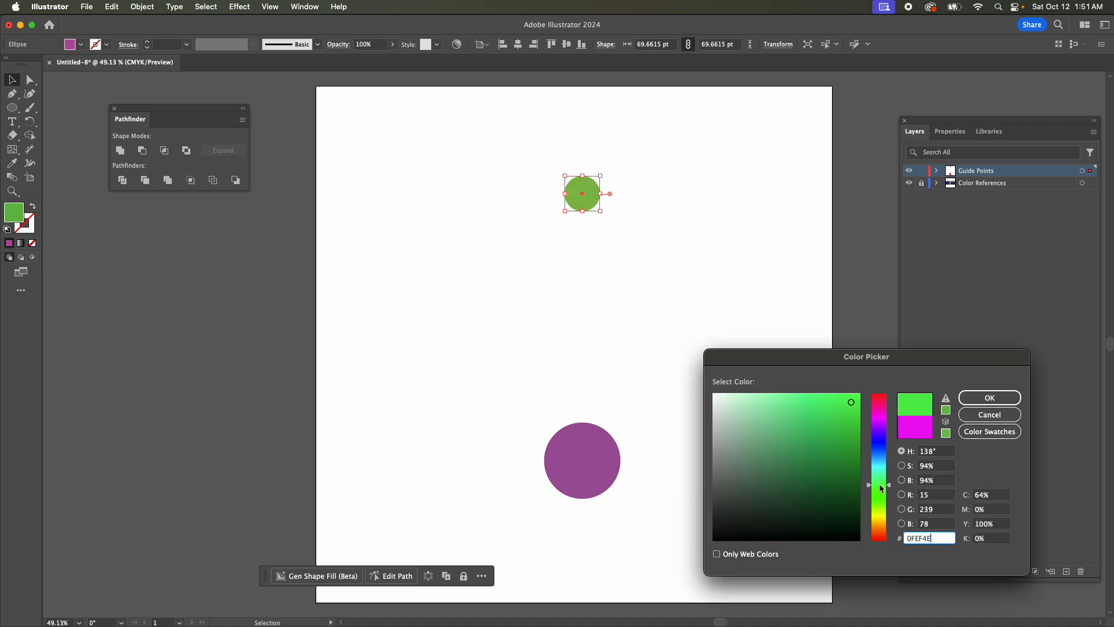
left_click(988, 397)
left_click(449, 188)
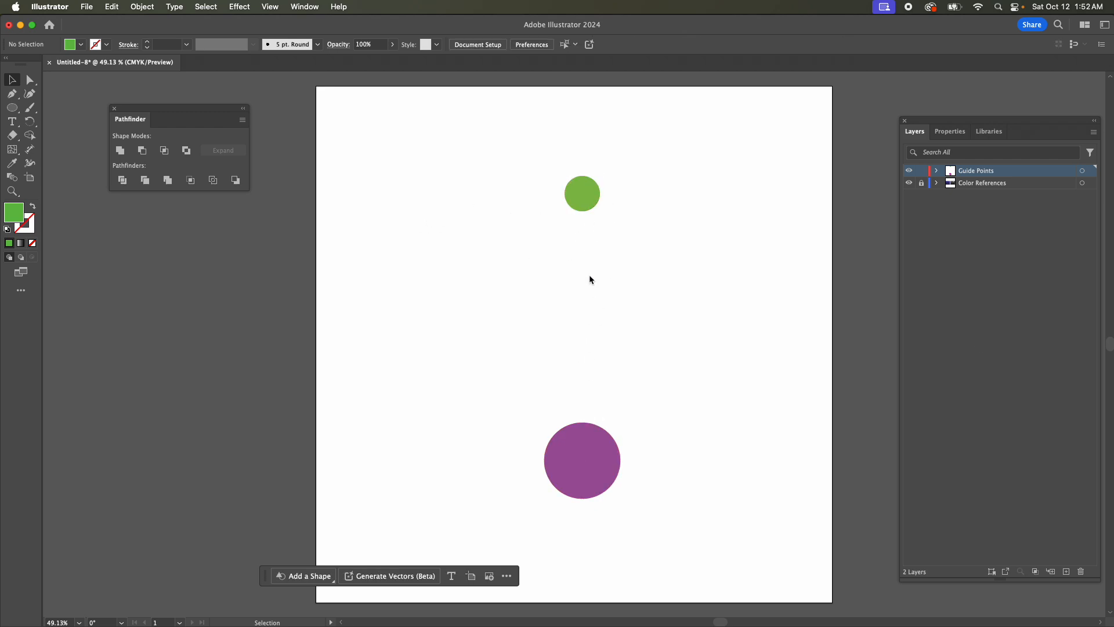
Set the blend options to Specified Steps spacing with 8 steps.
left_click(142, 7)
mouse_move(243, 413)
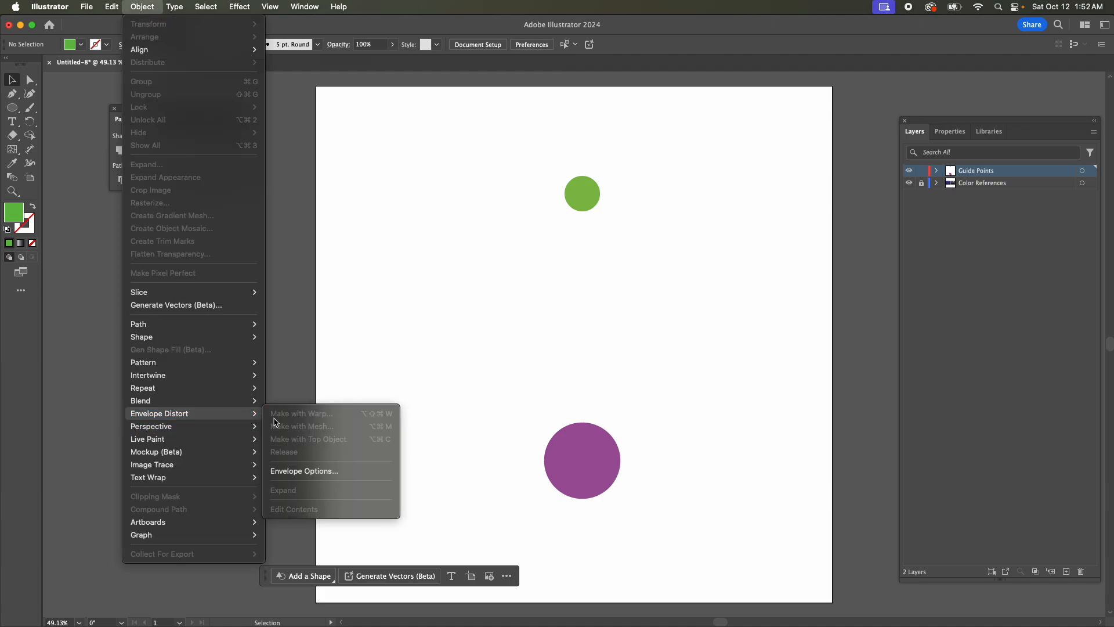
mouse_move(211, 401)
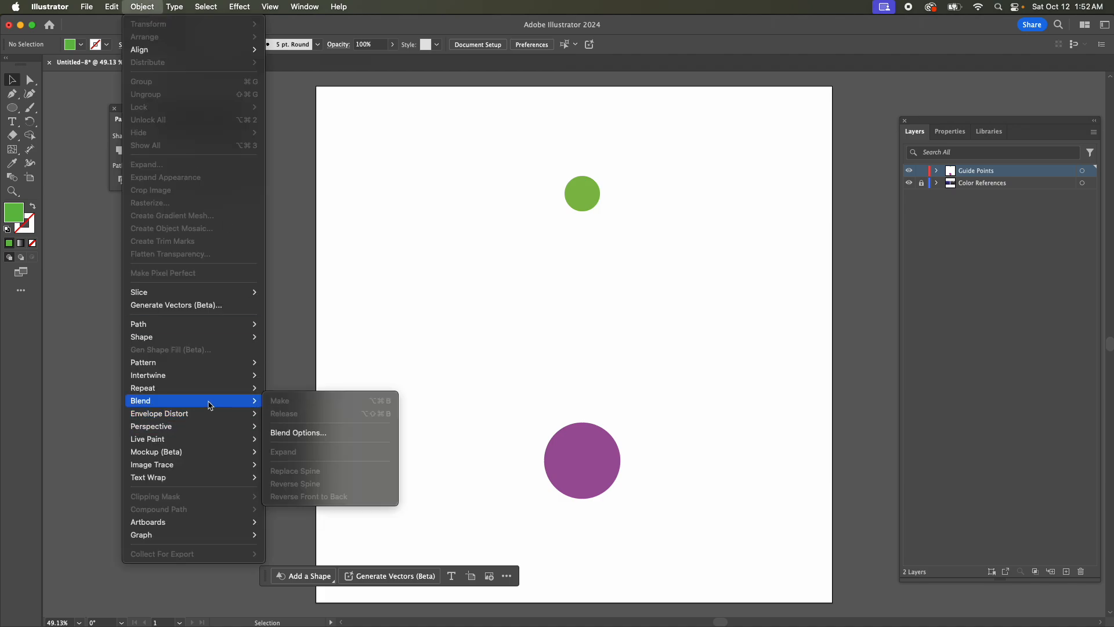
left_click(320, 431)
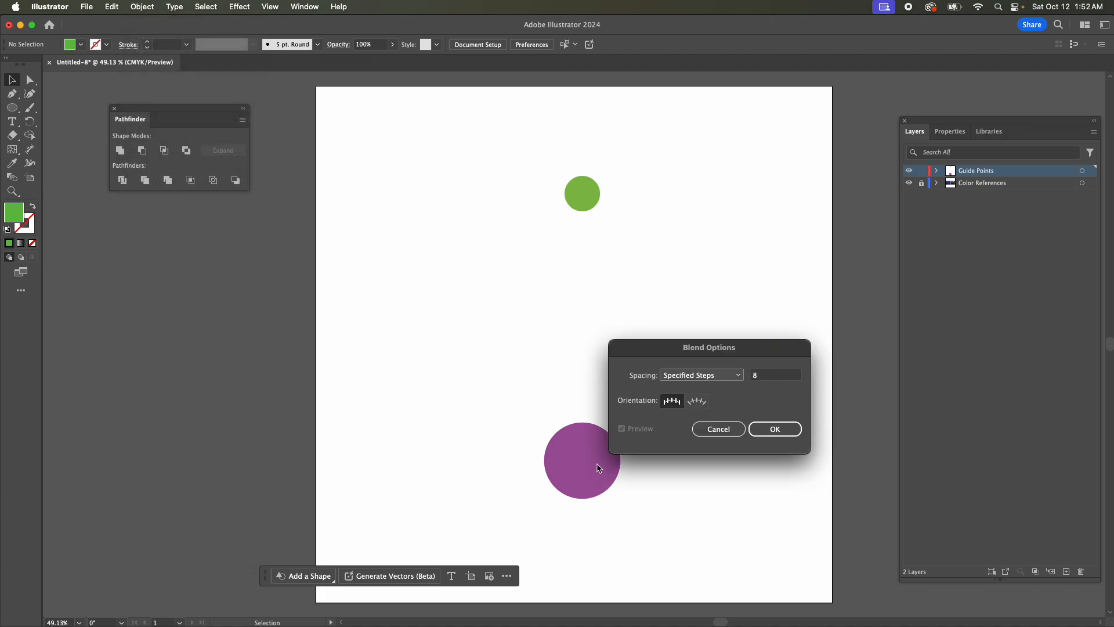
left_click(725, 377)
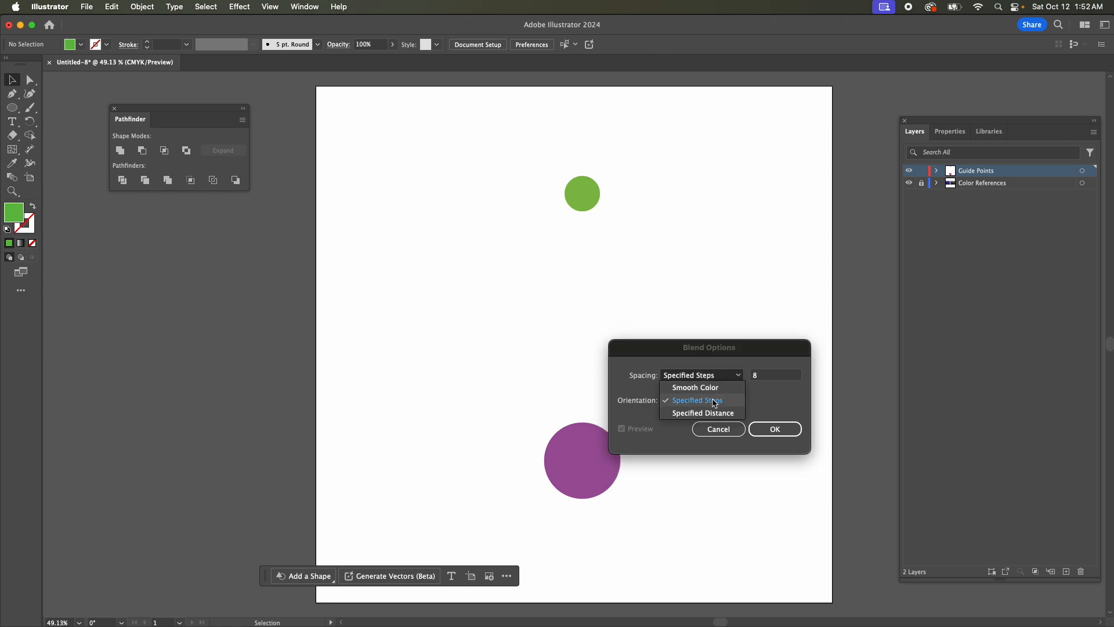
left_click(715, 401)
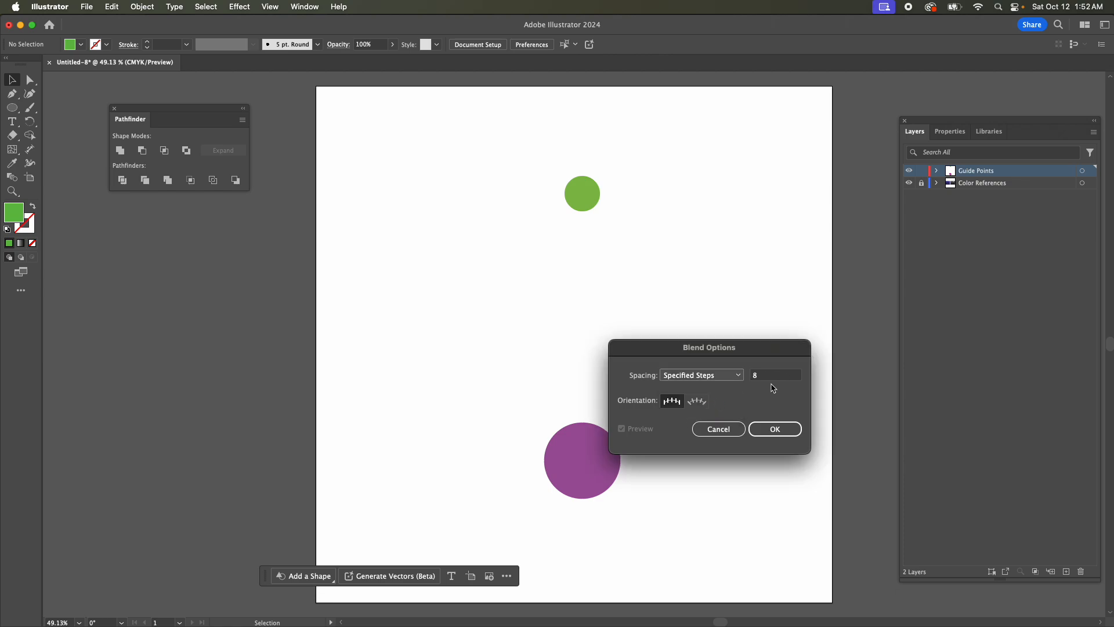
left_click(779, 431)
Select the green and magenta circles together and make a blend between them.
left_click_drag(498, 158, 689, 500)
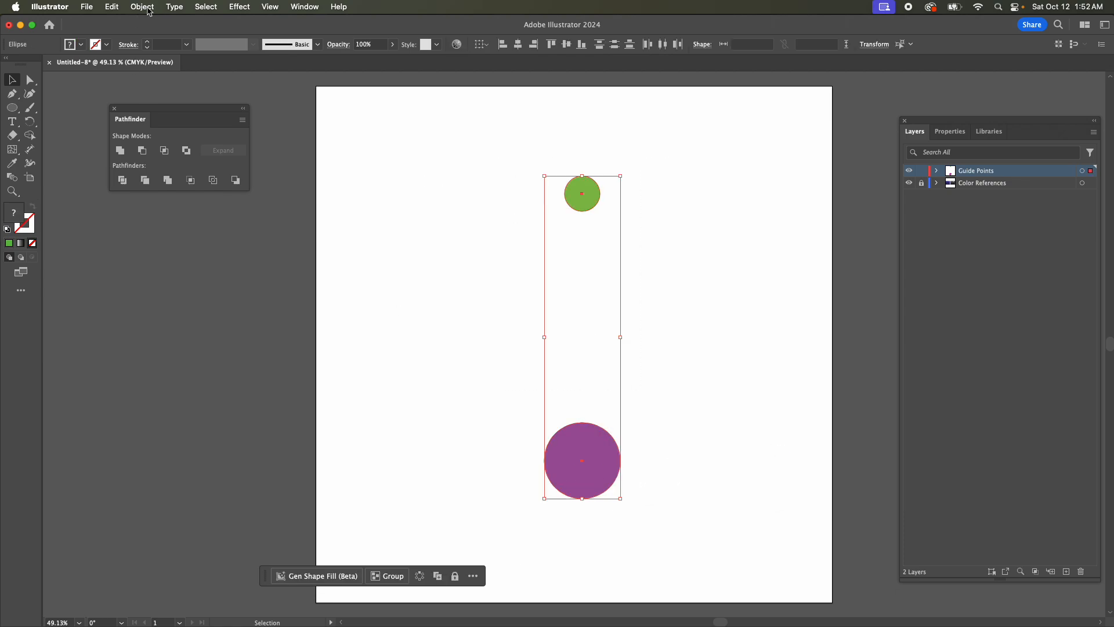
left_click(142, 7)
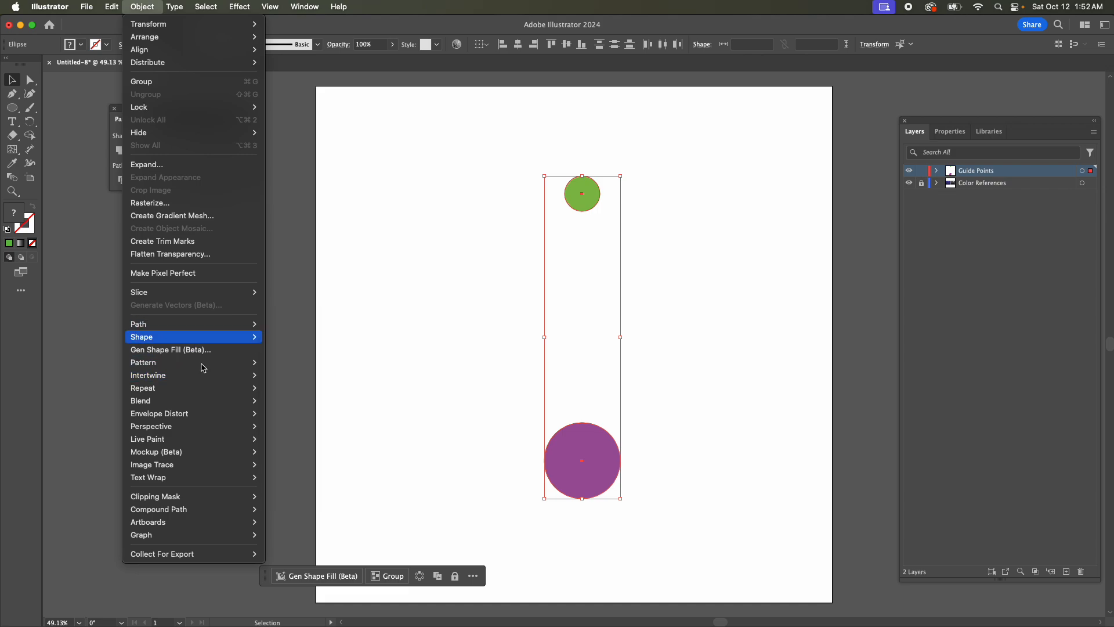
mouse_move(203, 400)
left_click(282, 401)
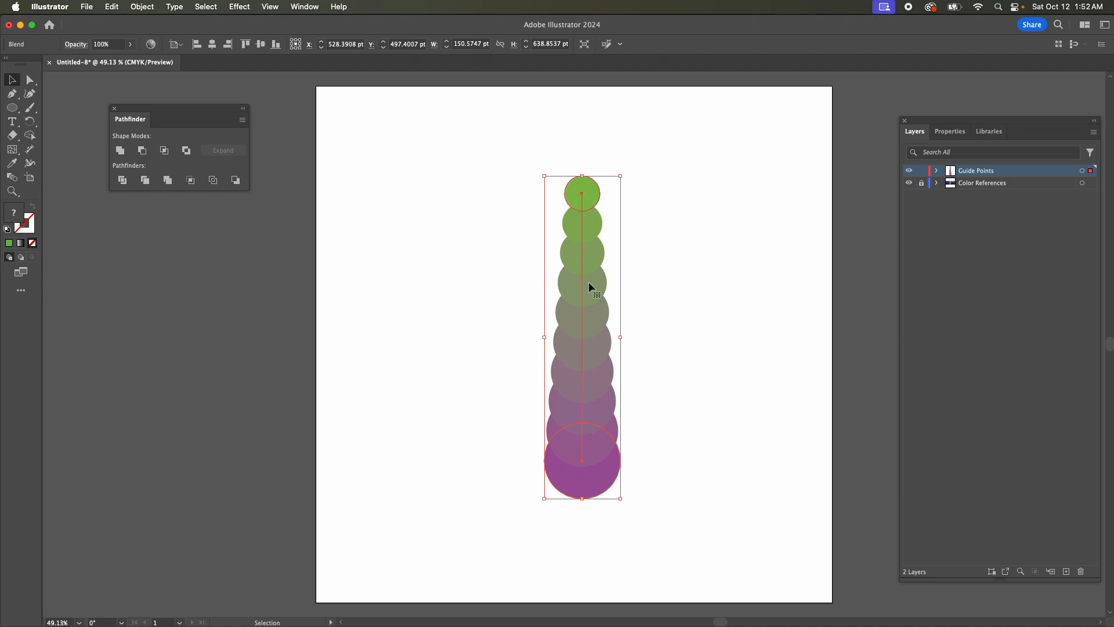
Expand the blend's object and fill, ungroup the resulting circles and deselect them.
left_click(136, 7)
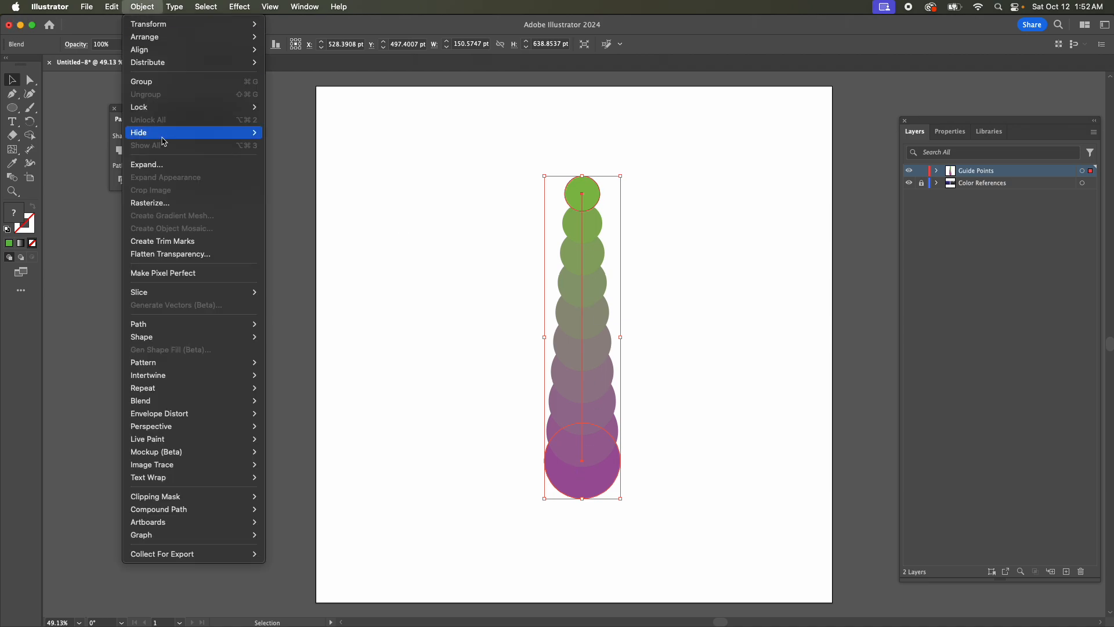
left_click(165, 164)
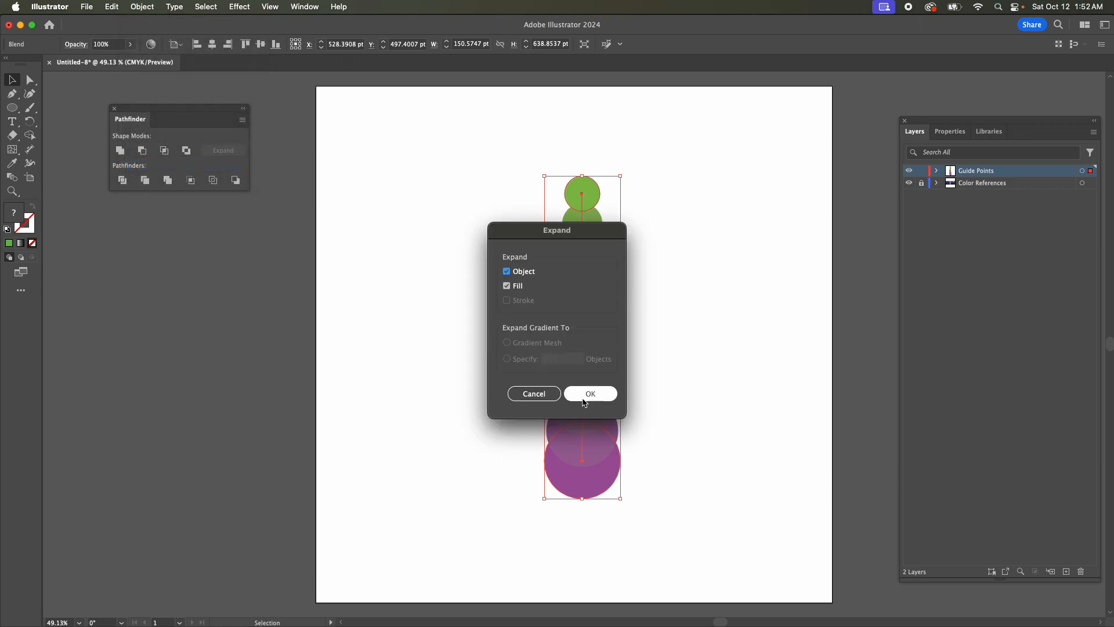
left_click(590, 394)
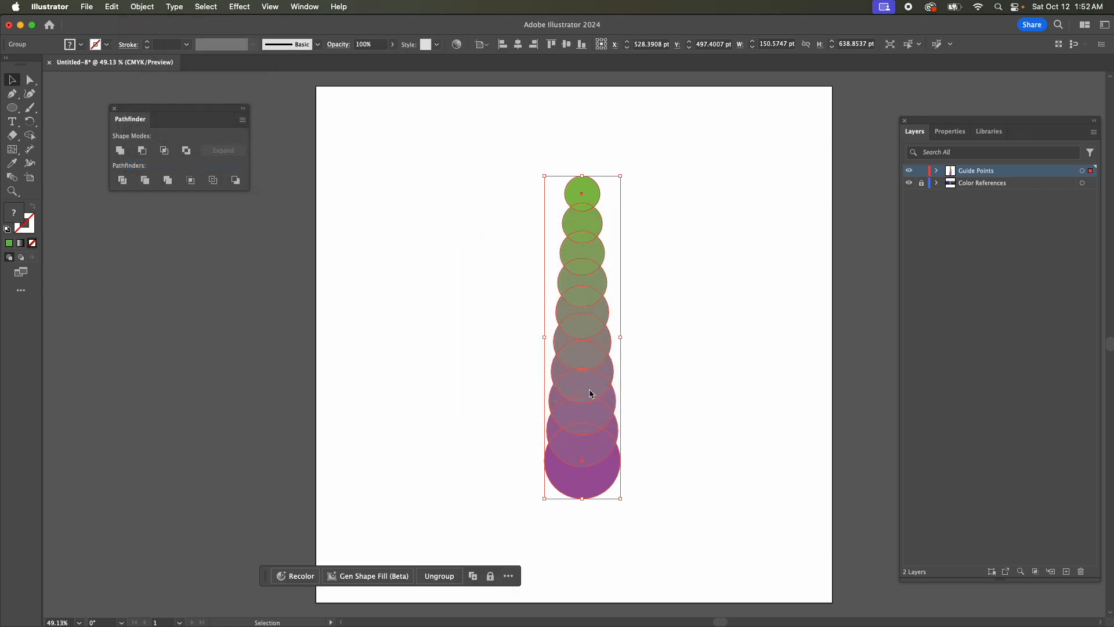
left_click(151, 12)
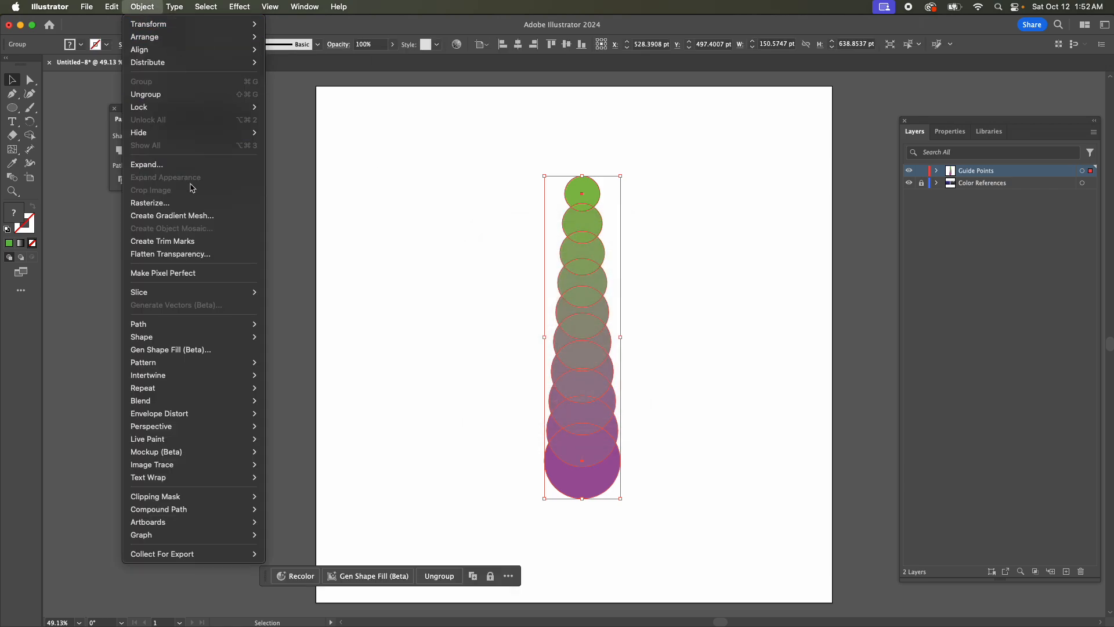
mouse_move(212, 292)
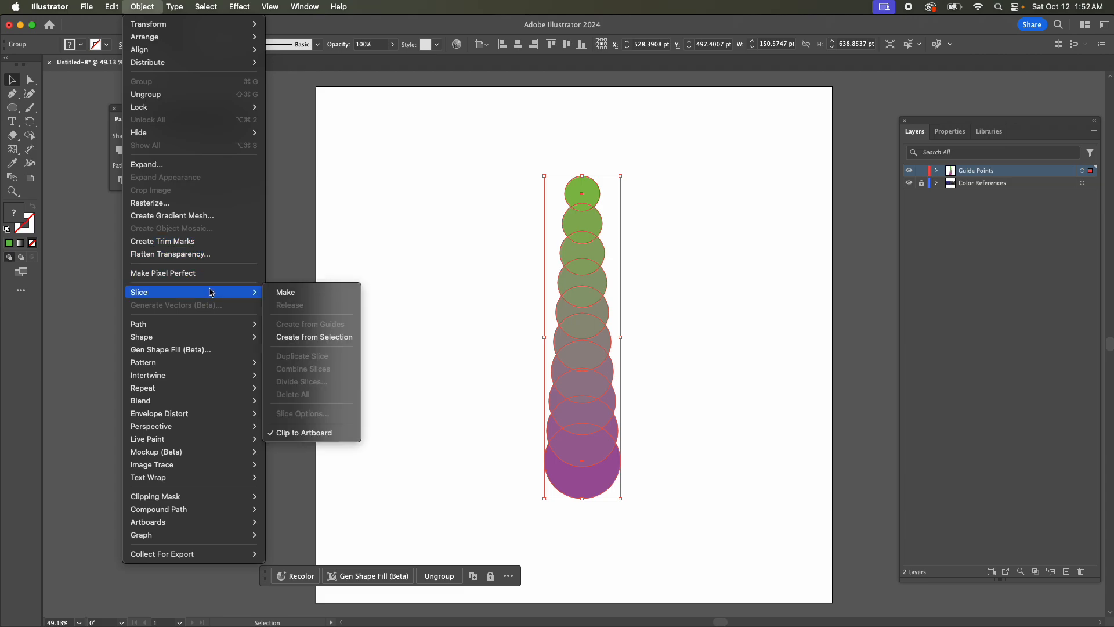
left_click(181, 94)
left_click(697, 322)
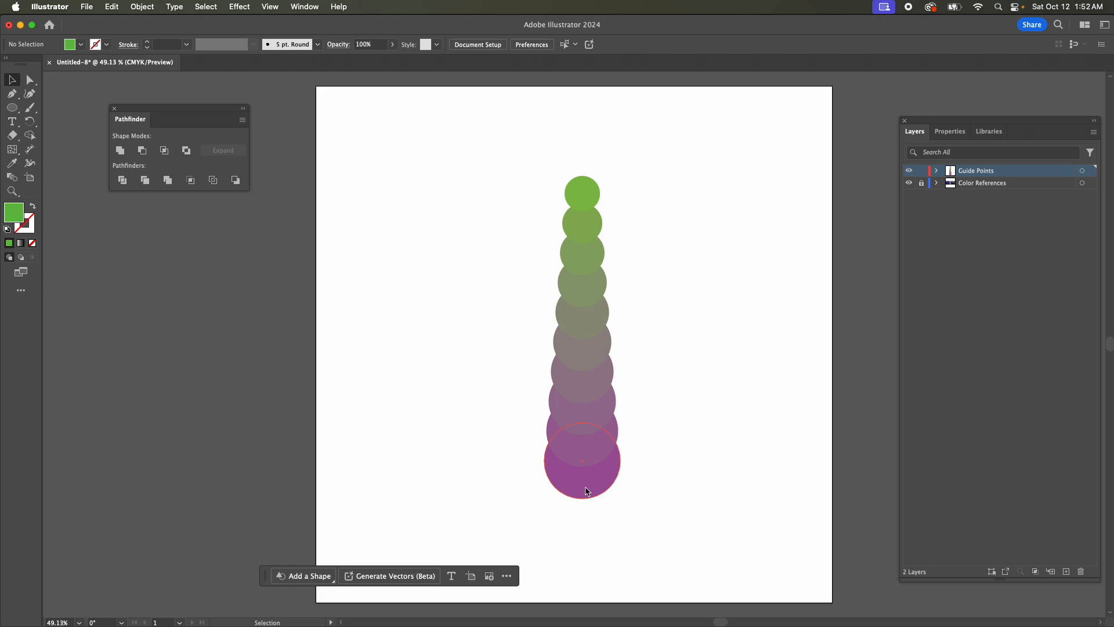
Move six circles out of the blended column, four to its left and two to its right, and delete the four remaining in the column.
left_click_drag(594, 487, 500, 487)
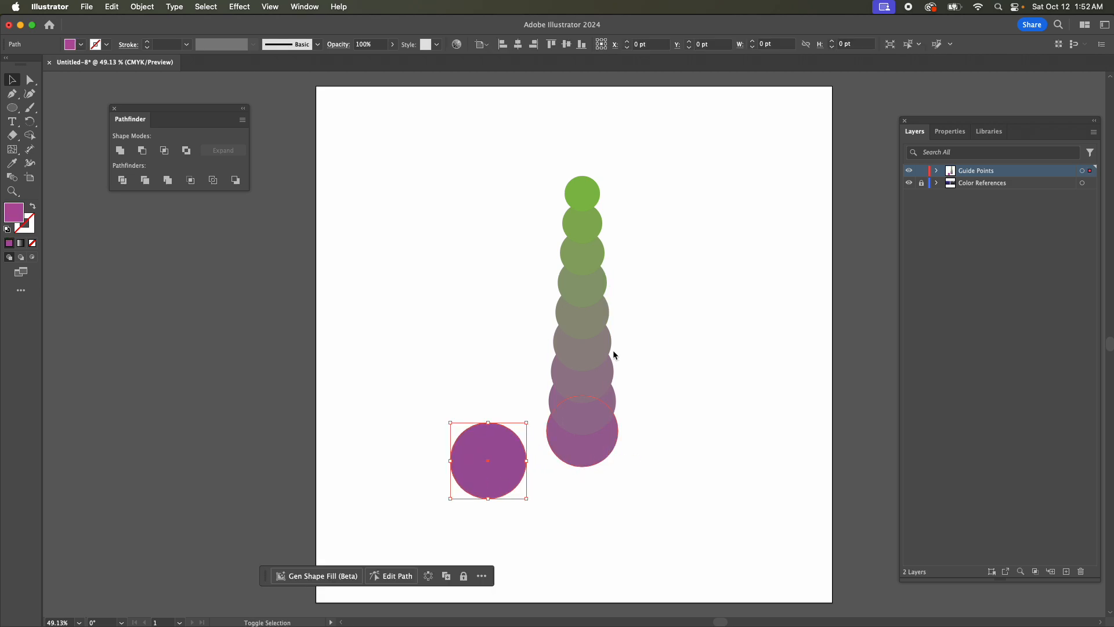
left_click_drag(584, 197, 489, 193)
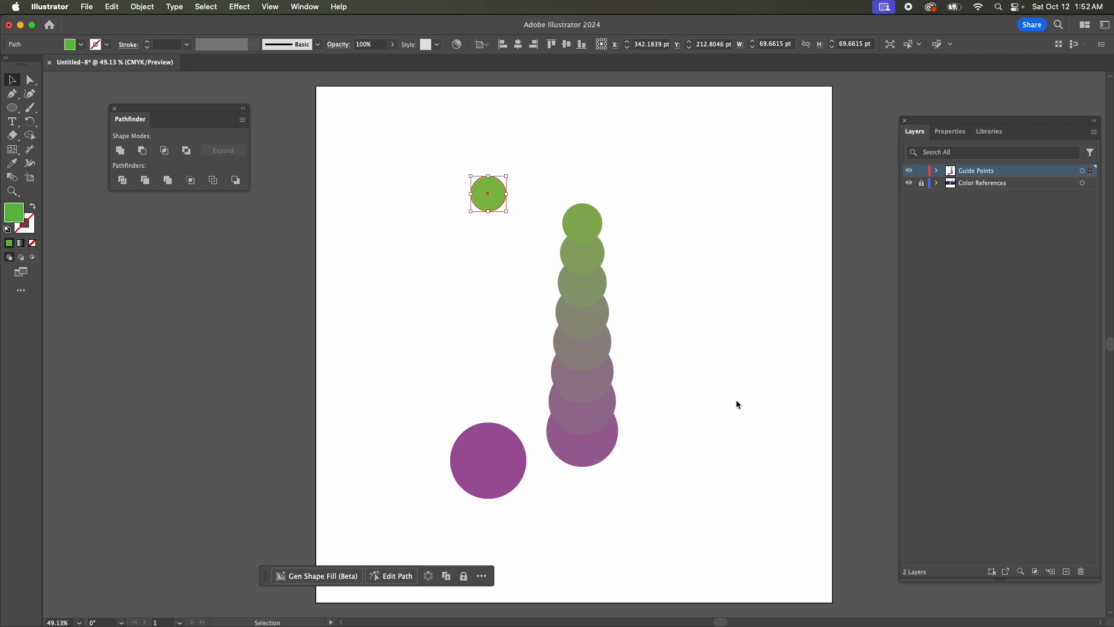
left_click_drag(598, 384, 741, 384)
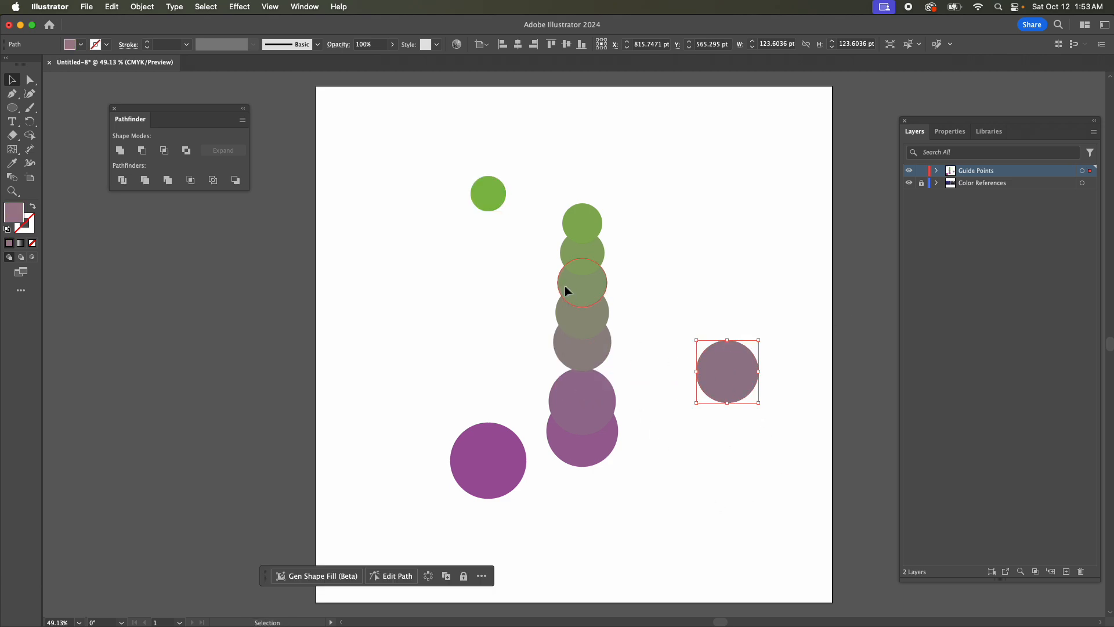
left_click_drag(565, 285, 417, 285)
left_click_drag(424, 283, 424, 283)
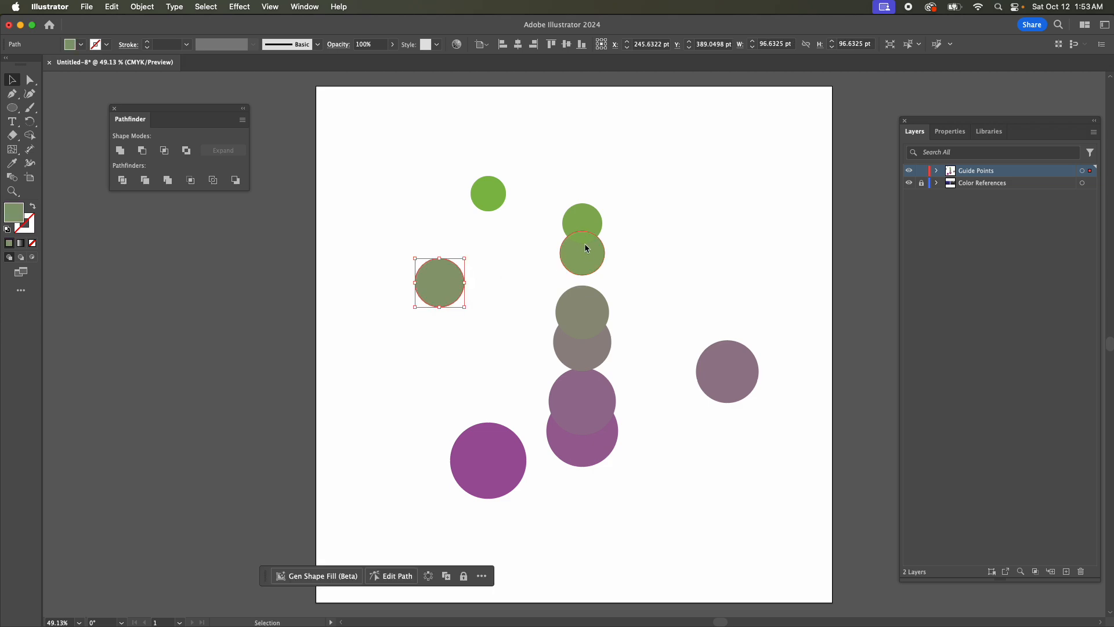
left_click_drag(588, 230, 726, 231)
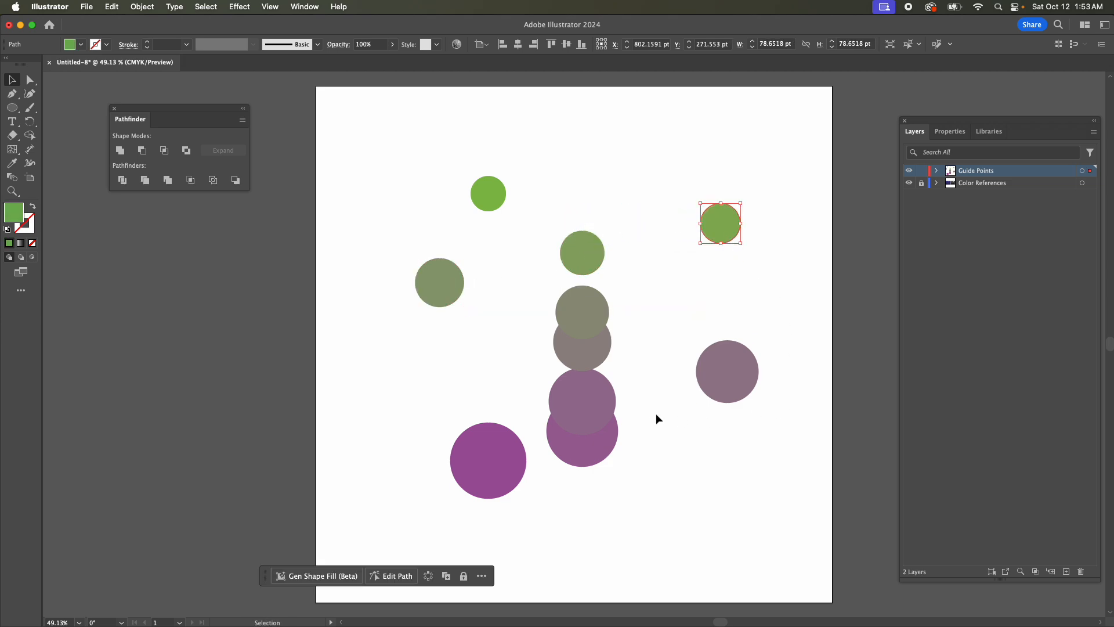
left_click_drag(567, 347, 415, 347)
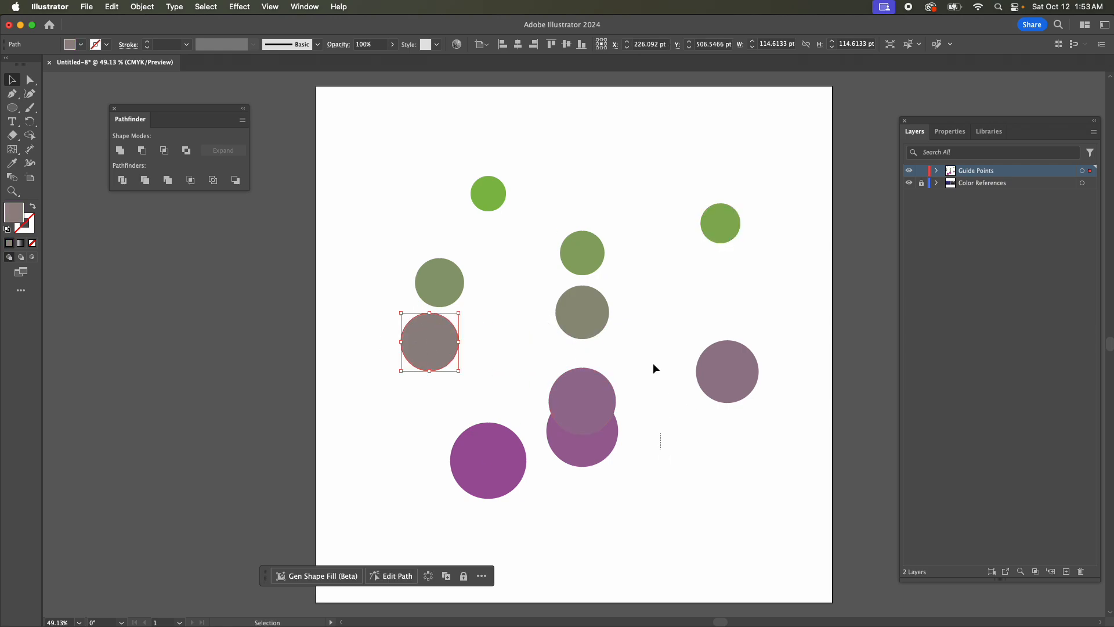
left_click_drag(652, 363, 577, 219)
key("Delete")
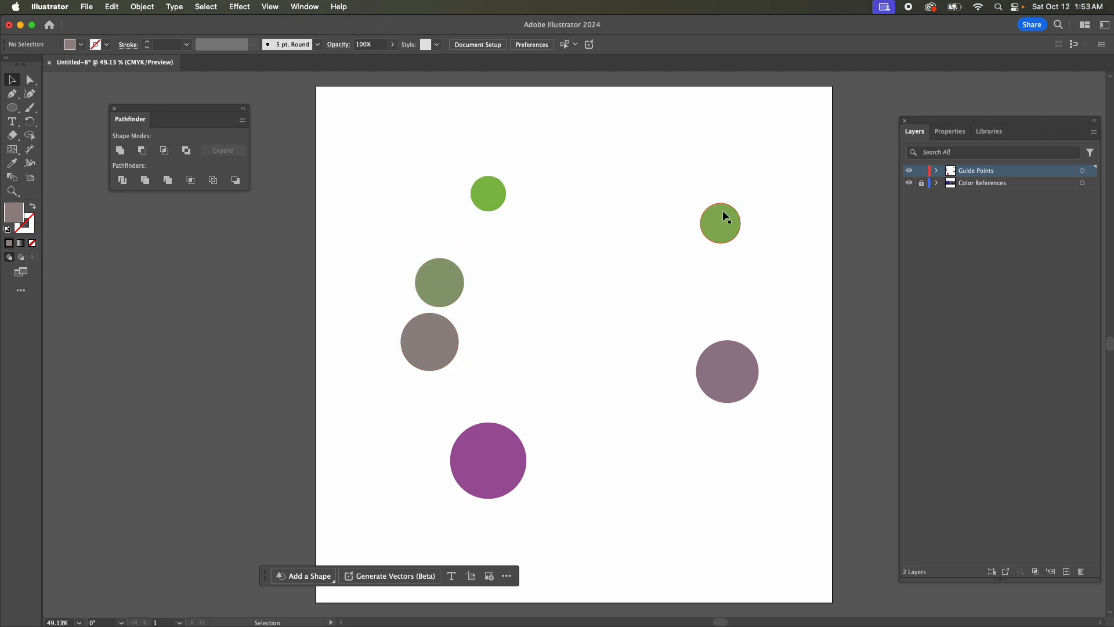
Add a new layer above Guide Points and name it Snake.
left_click(1070, 571)
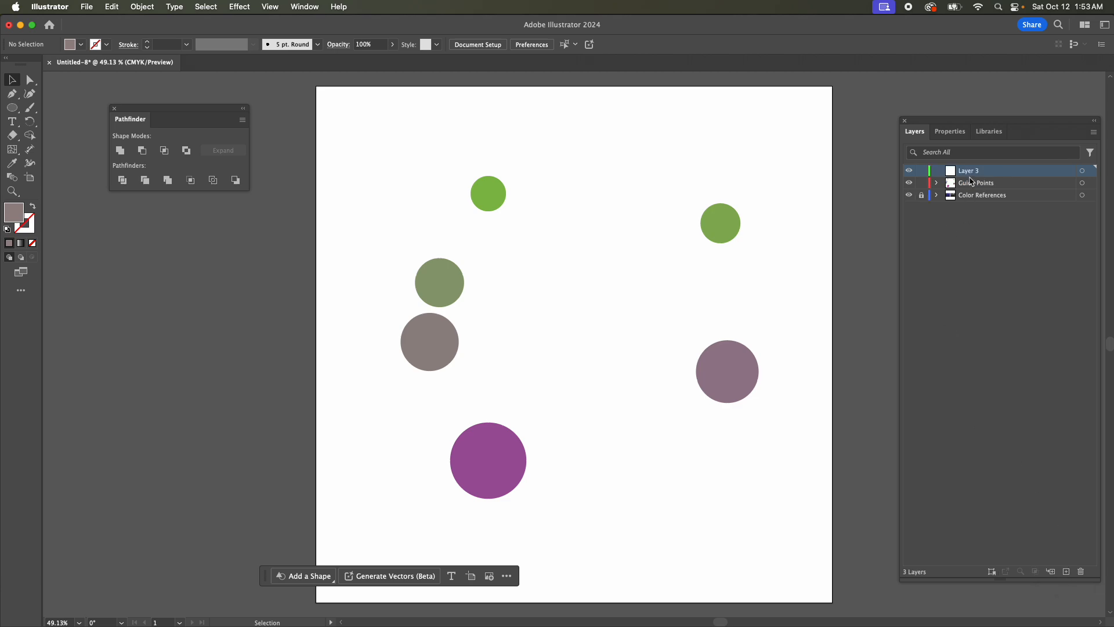
double_click(969, 171)
type("Snake")
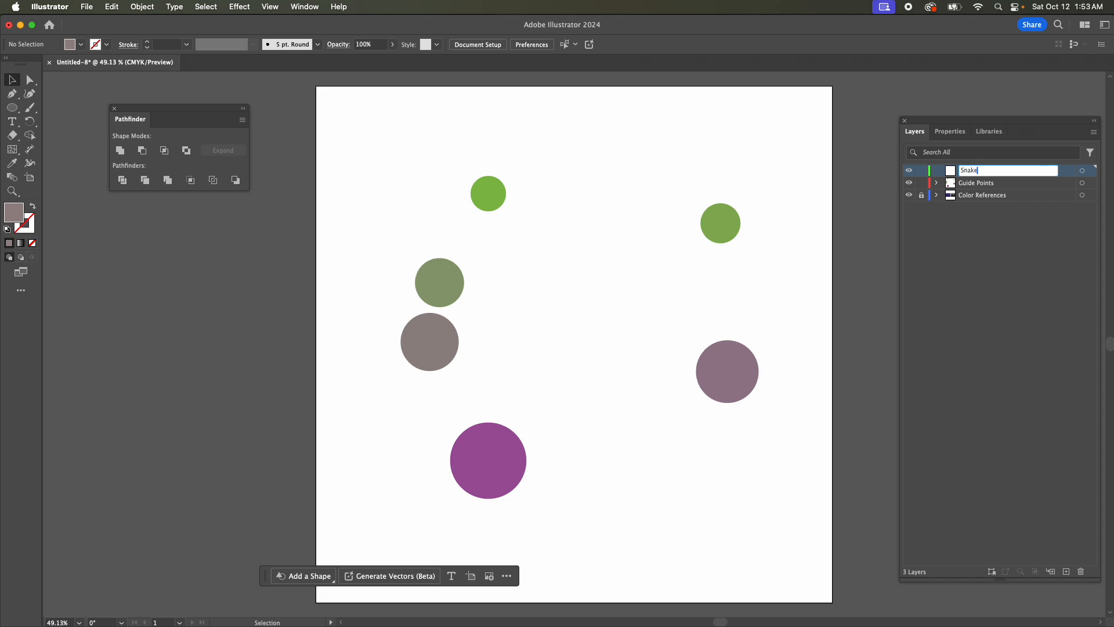
key("Return")
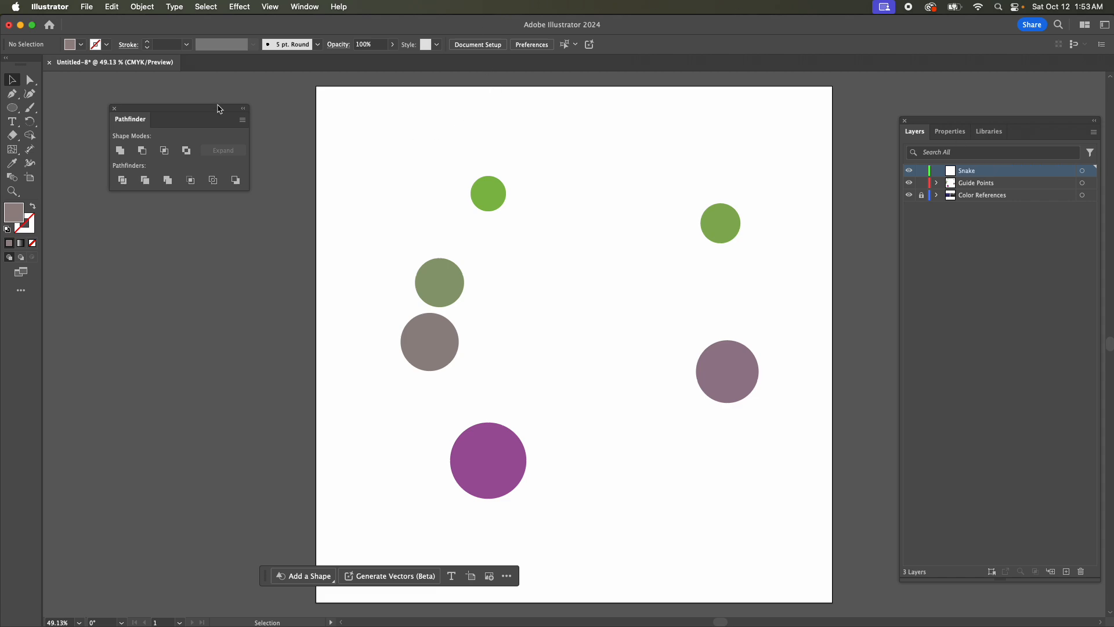
Set up the Pen tool with a red FF1200 stroke of 10 pt and no fill.
left_click(13, 95)
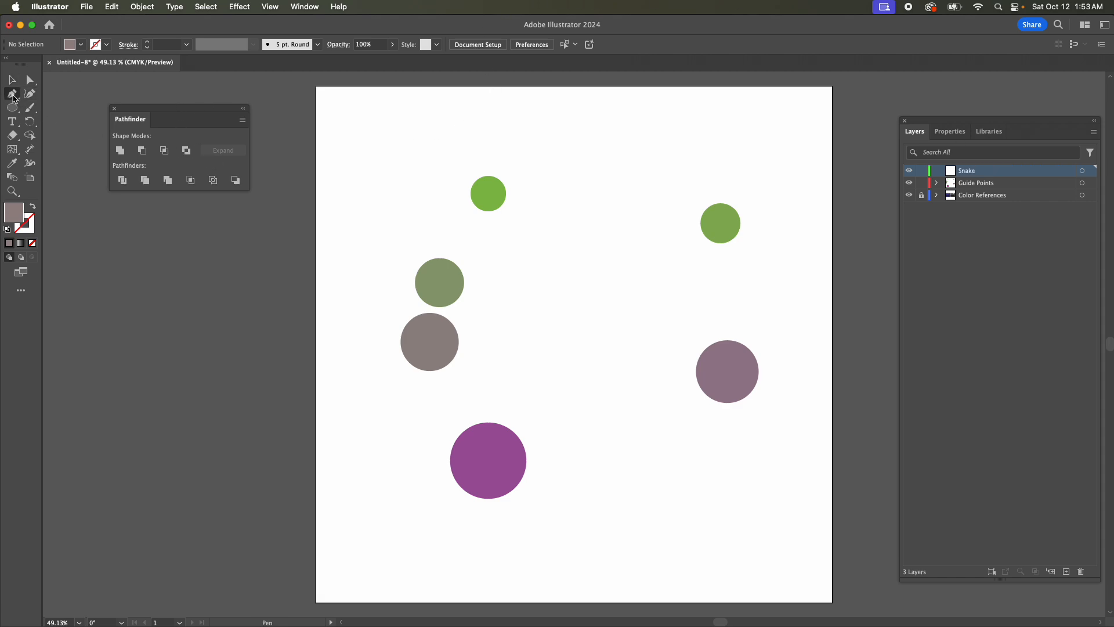
double_click(32, 220)
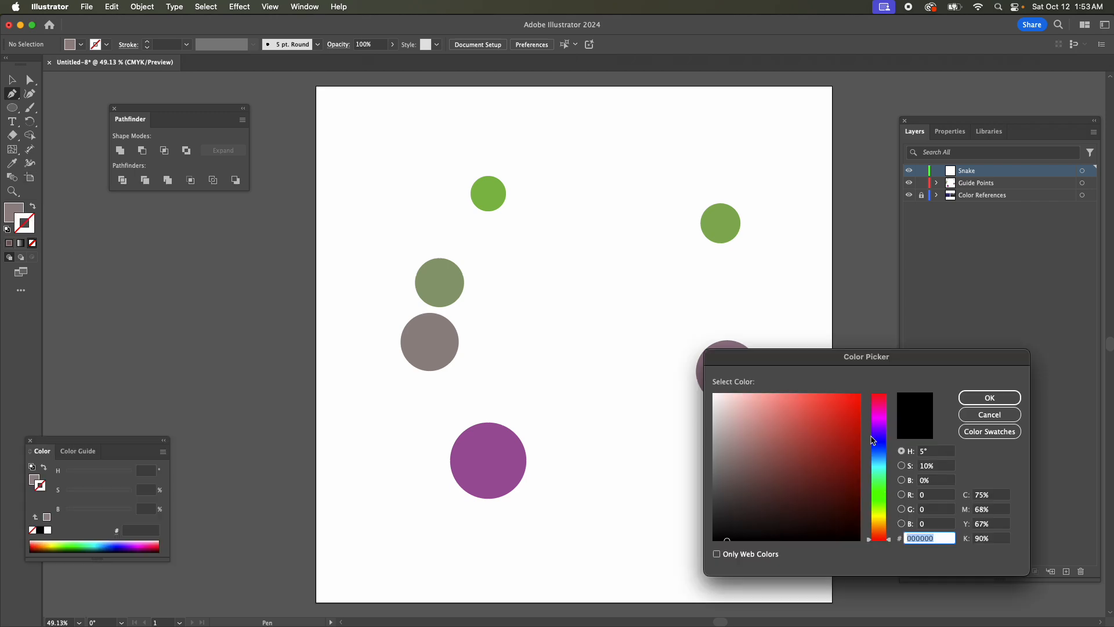
left_click_drag(852, 418, 866, 380)
left_click(980, 398)
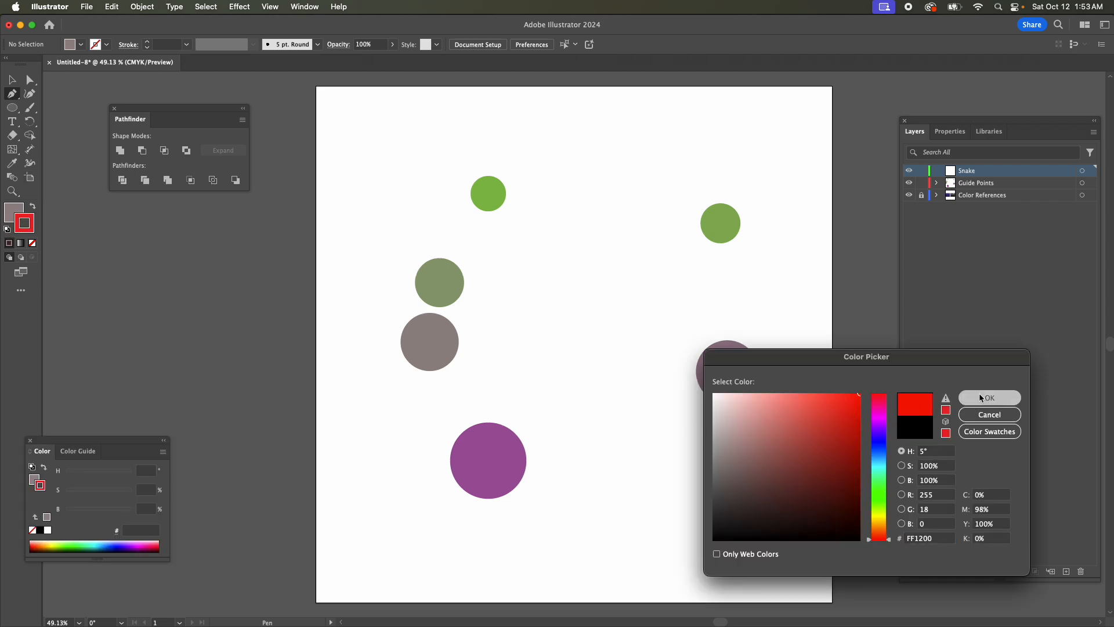
left_click(940, 133)
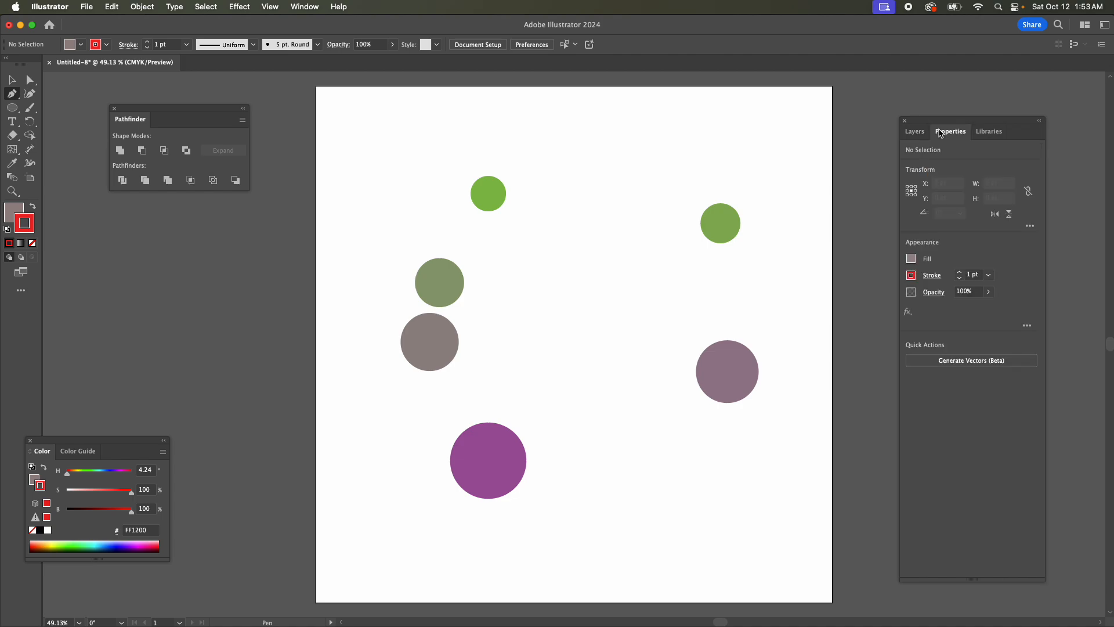
left_click(911, 258)
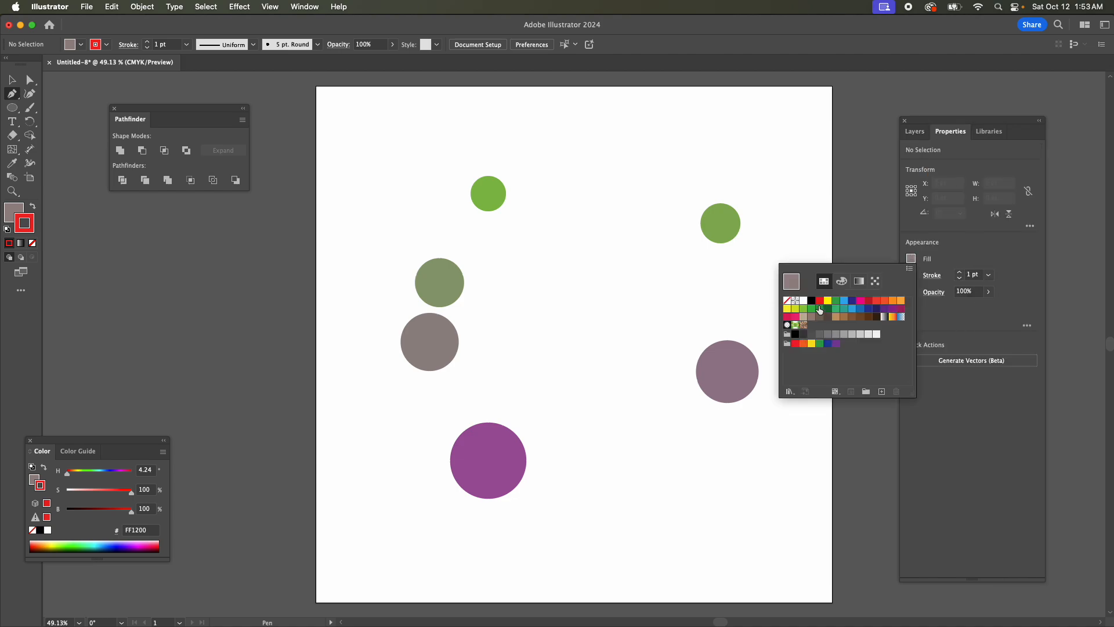
left_click(787, 300)
left_click(994, 266)
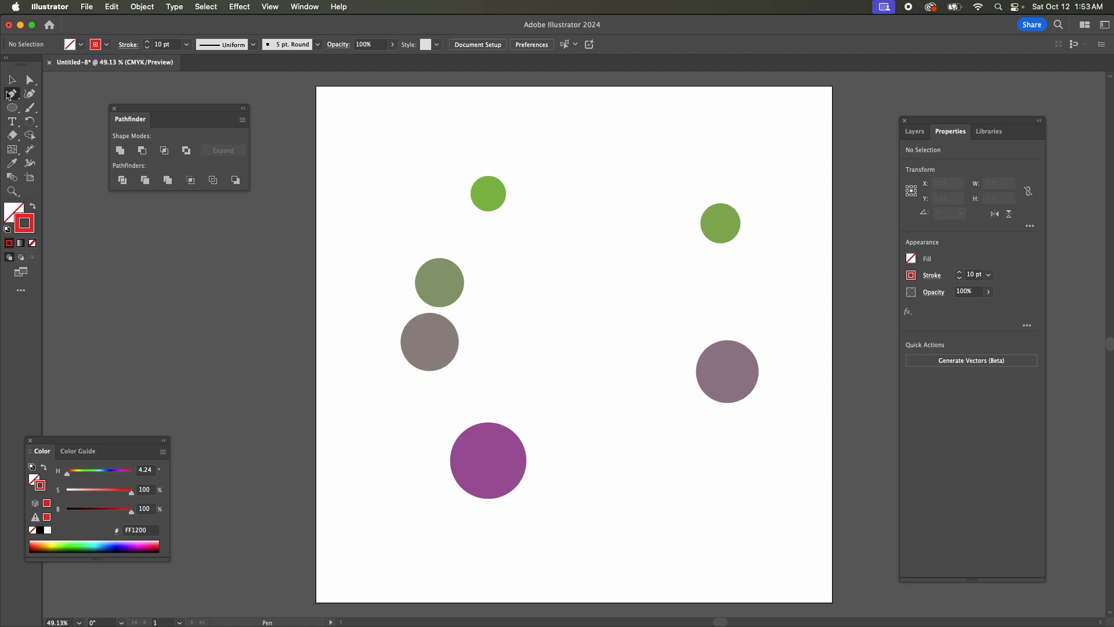
left_click(914, 131)
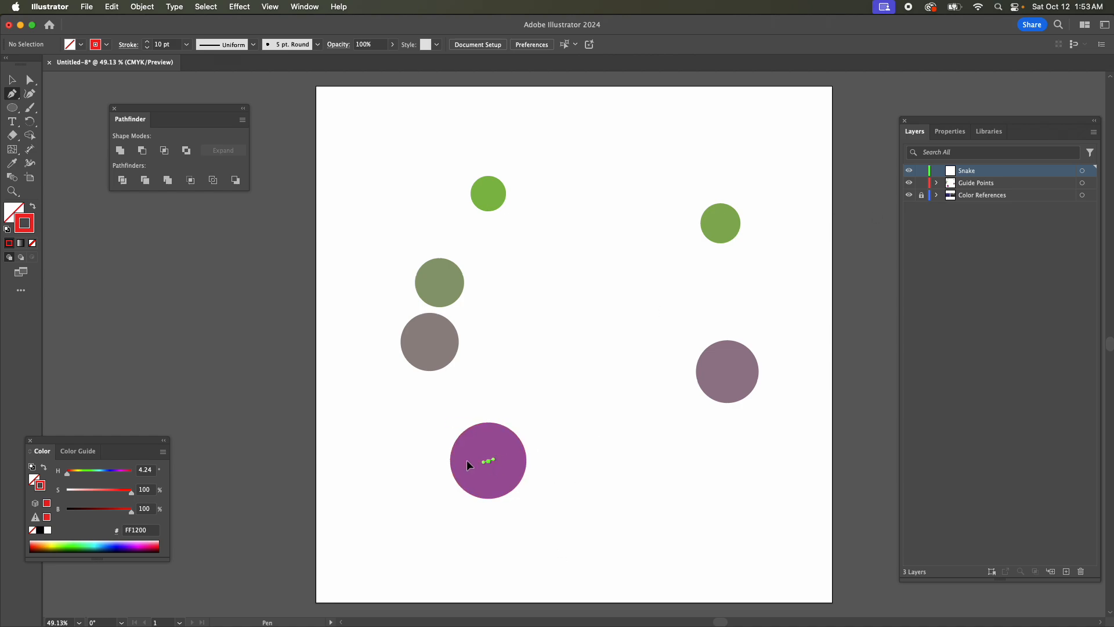
Draw a closed curved path with the Pen tool, starting and ending at the purple circle and looping clockwise around the guide circles.
left_click_drag(466, 460, 425, 461)
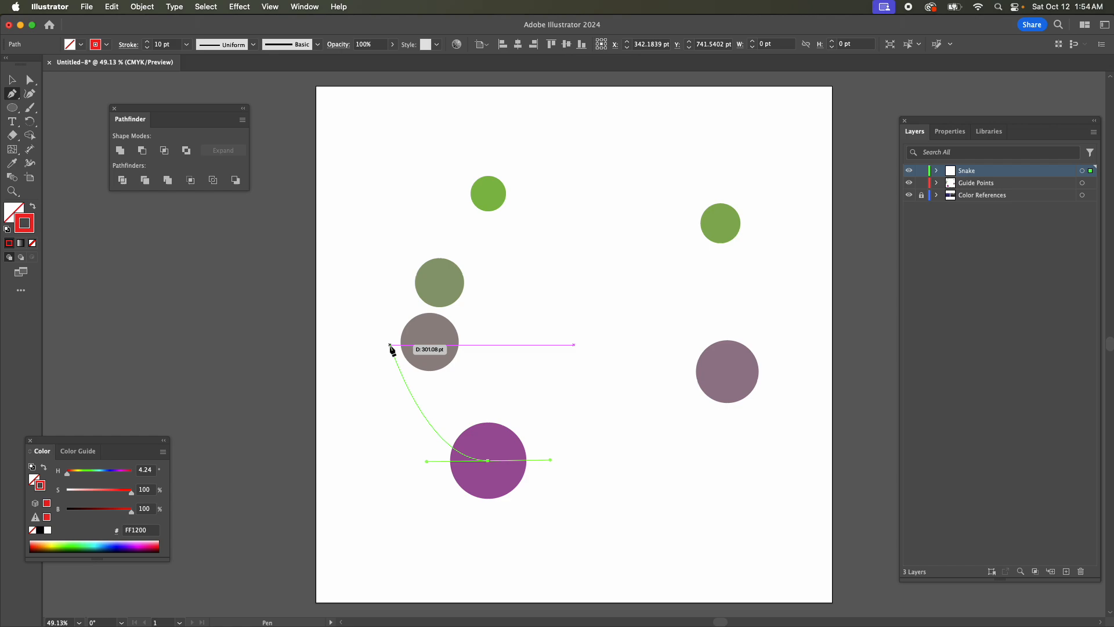
left_click_drag(387, 344, 385, 294)
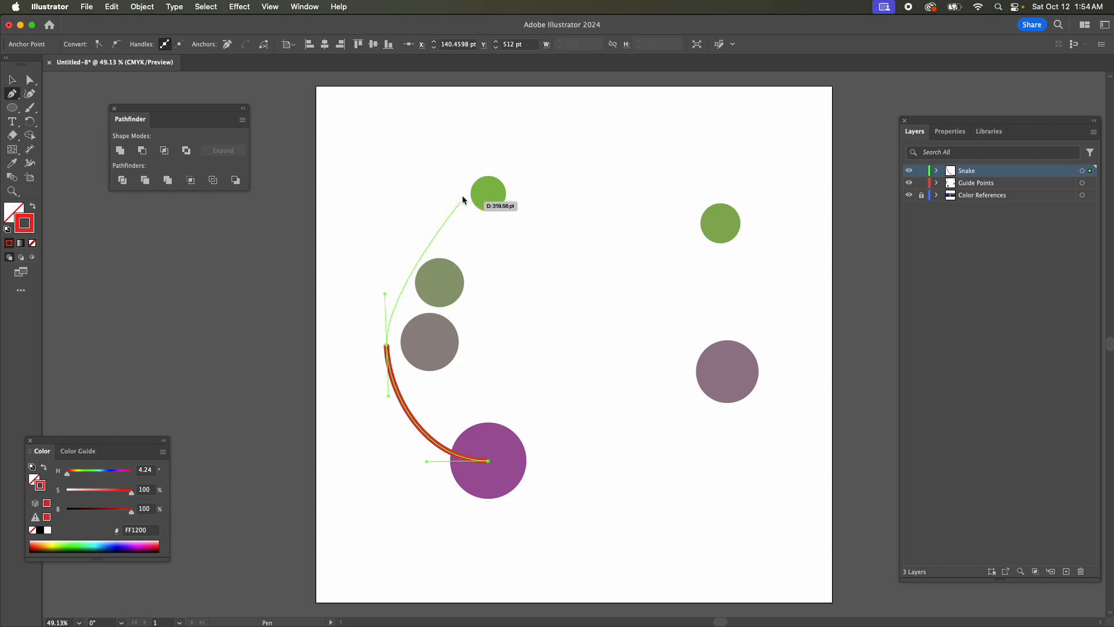
left_click_drag(464, 195, 505, 162)
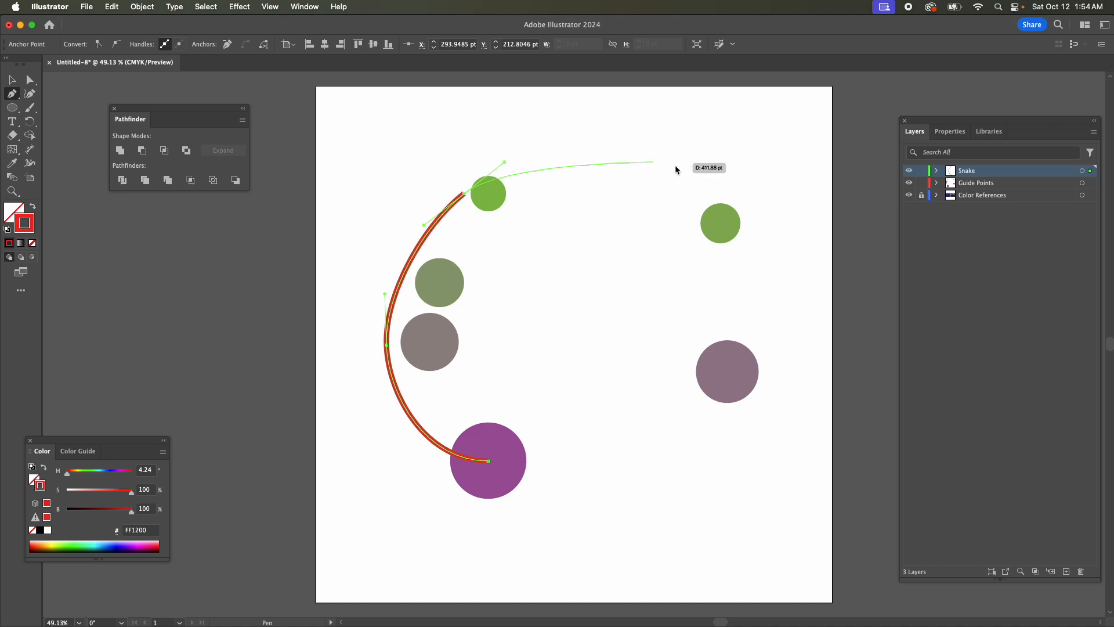
mouse_move(673, 221)
left_mouse_down()
mouse_move(670, 249)
mouse_move(693, 260)
mouse_move(687, 275)
left_mouse_up()
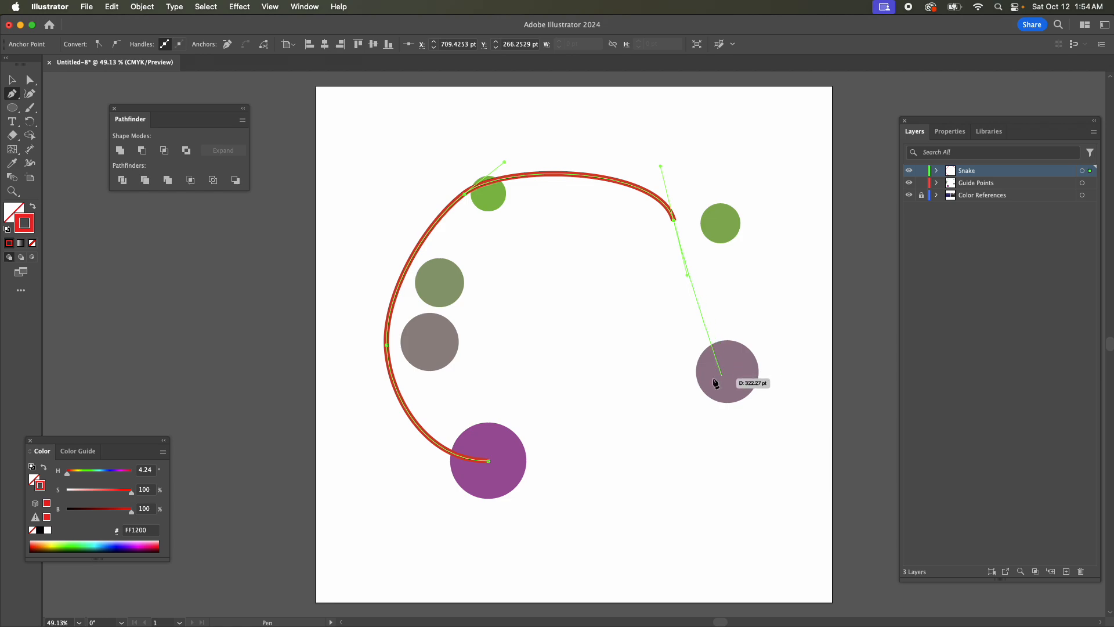
left_click_drag(726, 370, 729, 414)
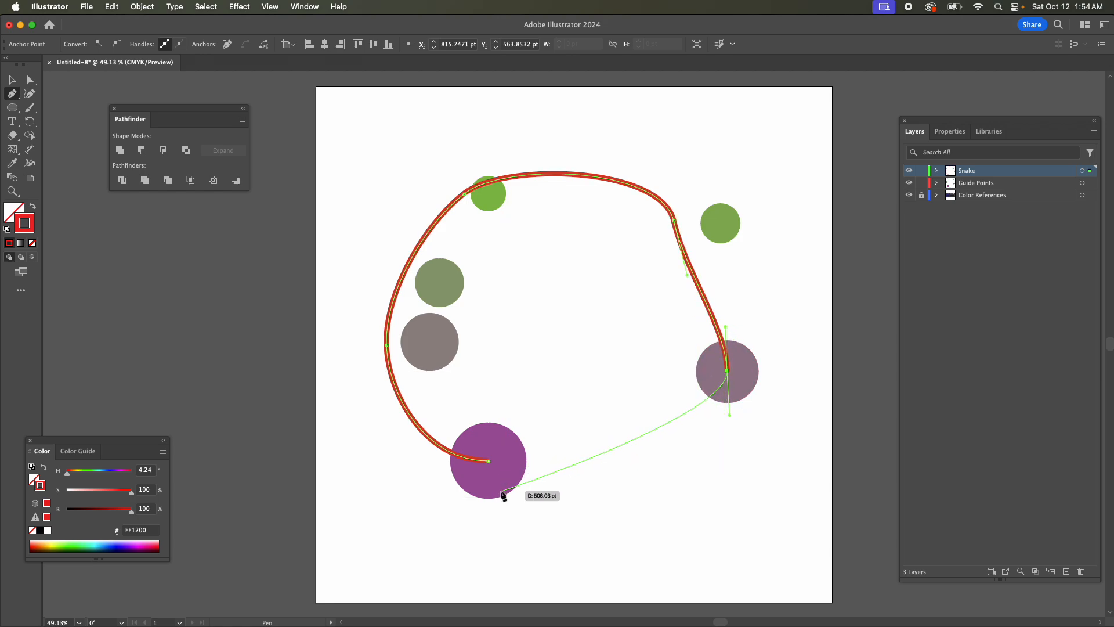
left_click_drag(488, 460, 418, 460)
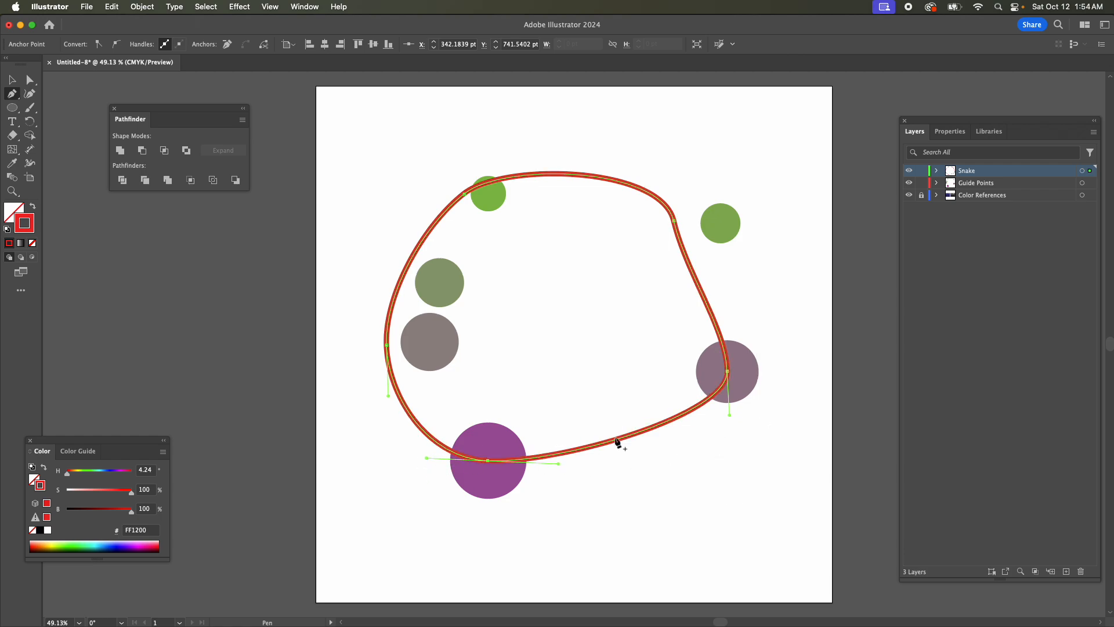
Reposition the path's right, bottom, left and upper-right anchors with Direct Selection and lengthen the upper-right anchor's handles.
key("a")
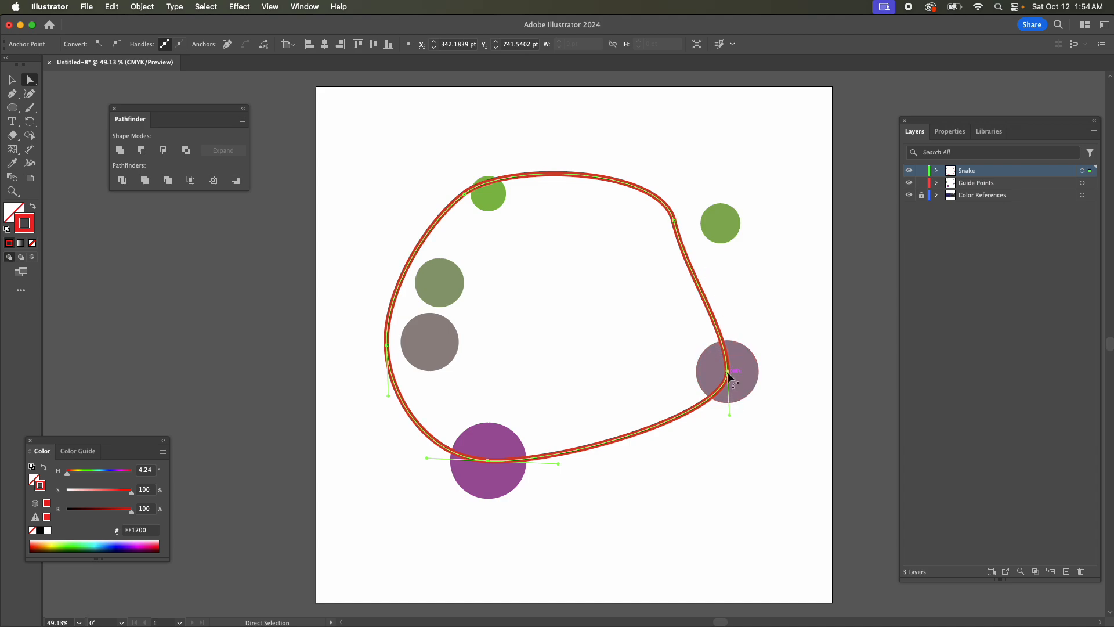
mouse_move(729, 375)
left_mouse_down()
mouse_move(716, 386)
mouse_move(753, 371)
mouse_move(684, 380)
mouse_move(732, 384)
mouse_move(736, 371)
left_mouse_up()
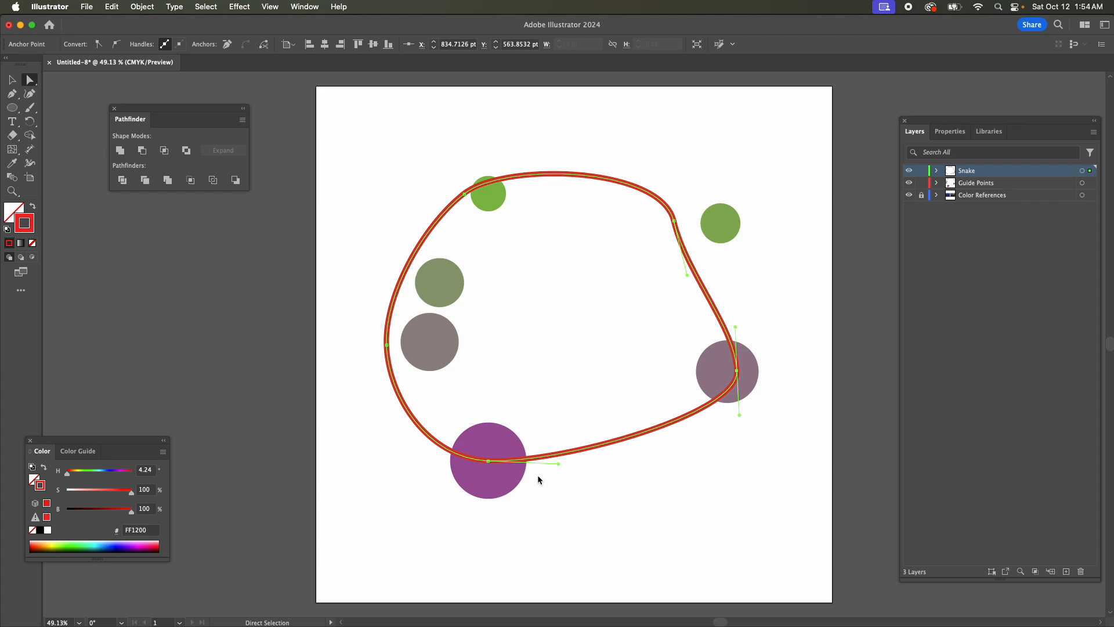
left_click_drag(487, 464, 566, 462)
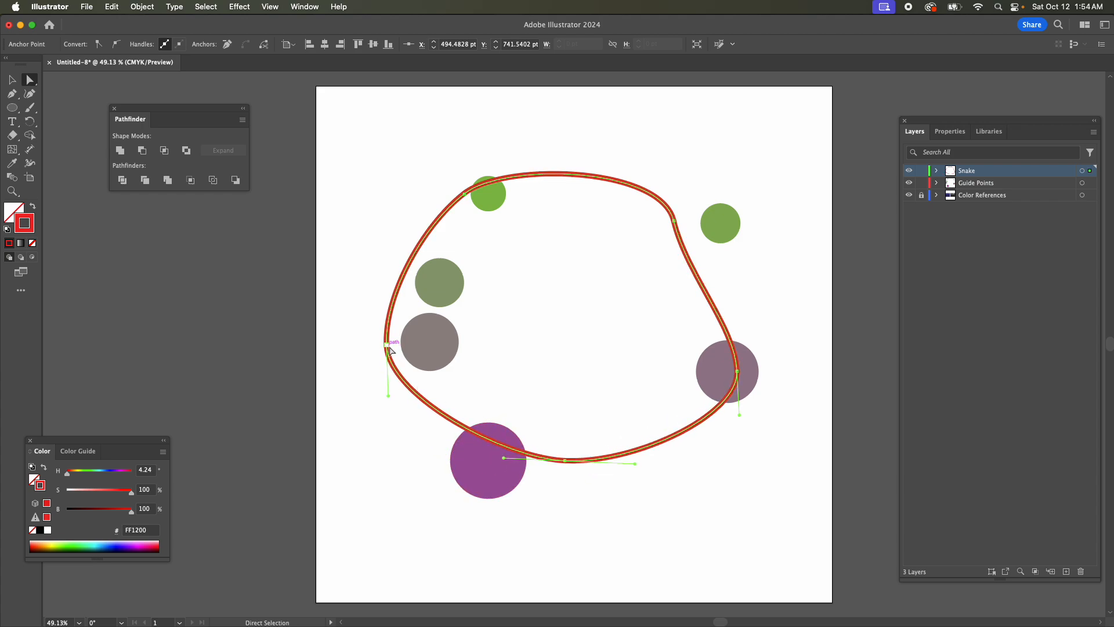
left_click_drag(388, 348, 391, 384)
left_click_drag(665, 214, 635, 228)
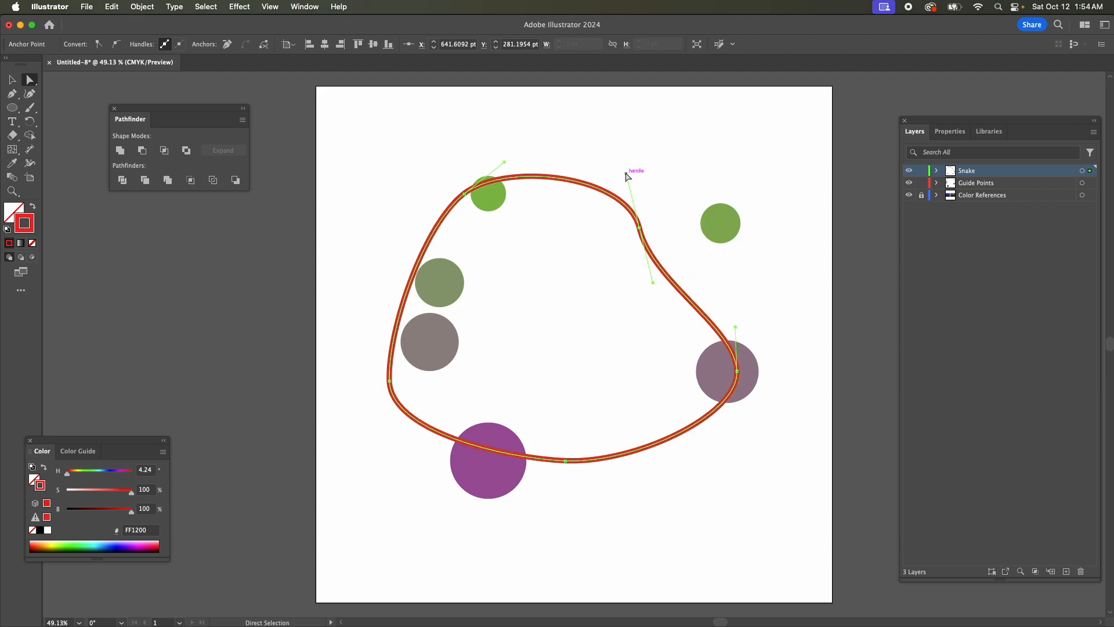
left_click_drag(625, 173, 619, 161)
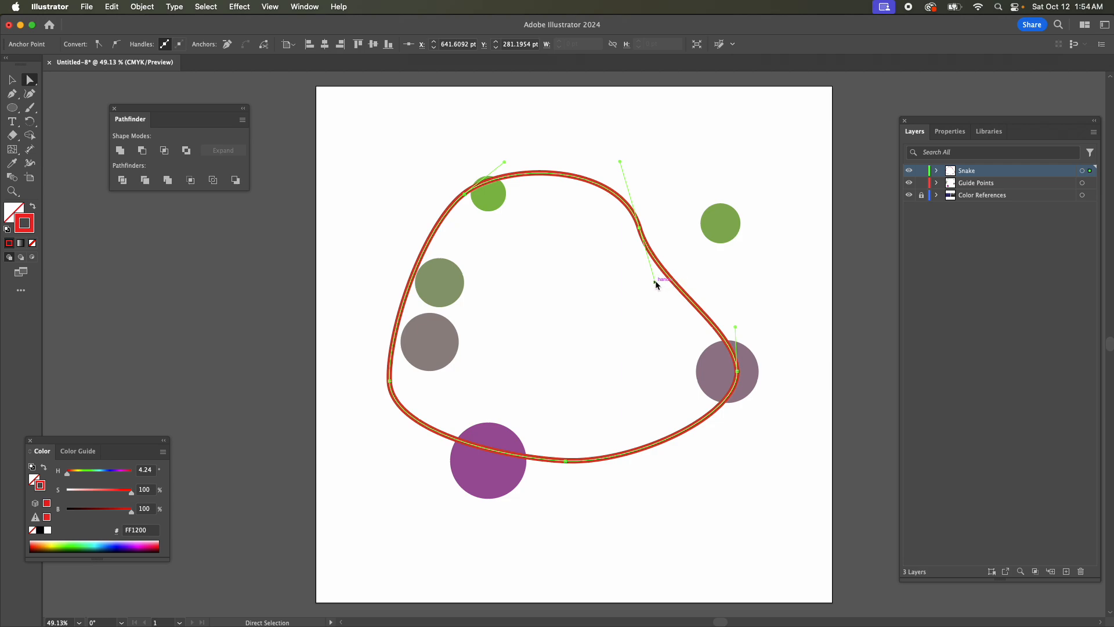
left_click_drag(655, 282, 665, 303)
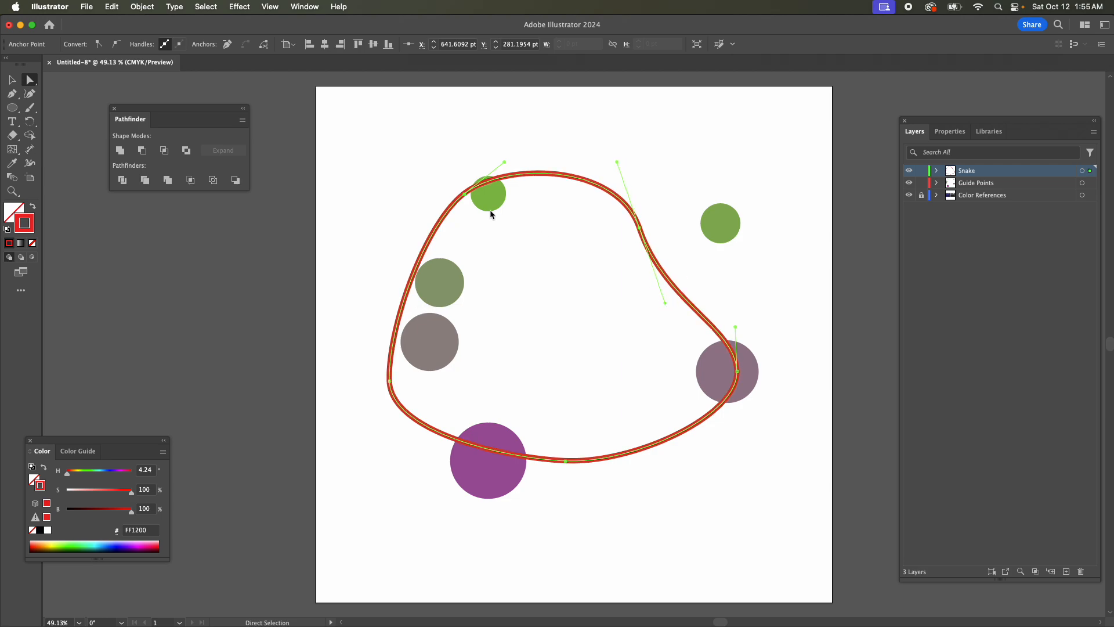
Round out the path's left side by adjusting the upper-left and left anchors' handles, and pull the right anchor inward.
left_click(465, 194)
left_click_drag(426, 229, 401, 231)
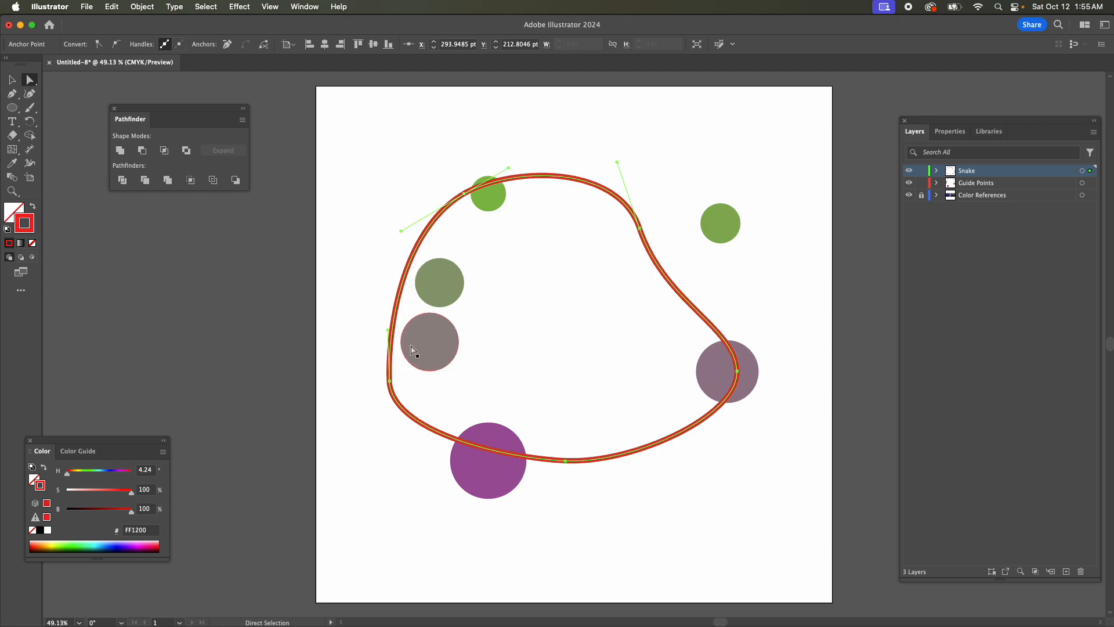
left_click_drag(388, 329, 365, 301)
left_click(389, 381)
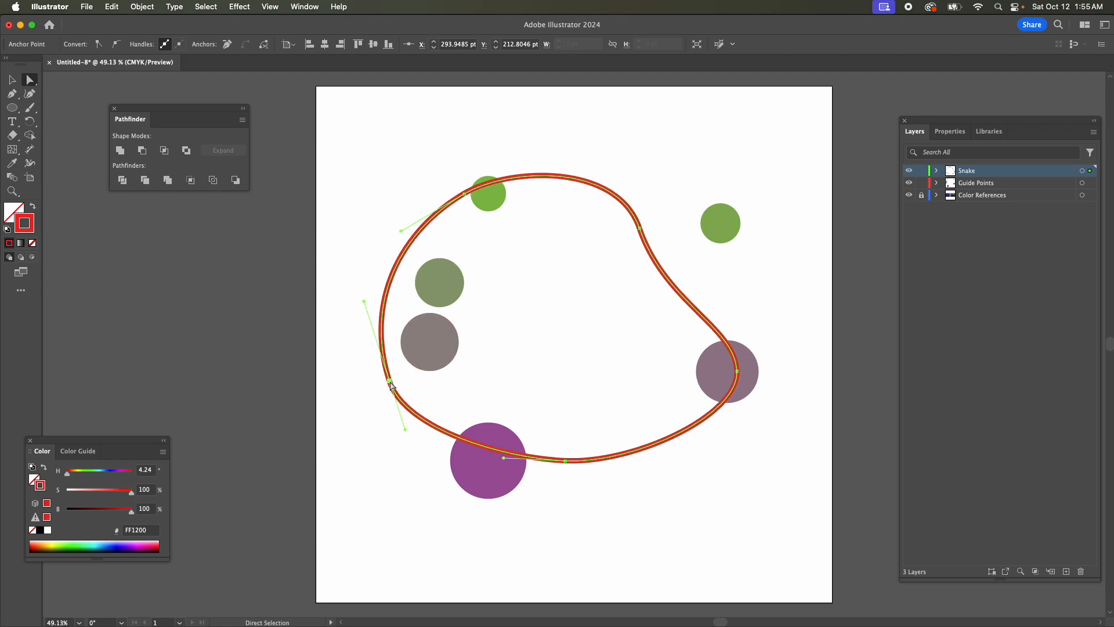
left_click_drag(404, 427, 414, 448)
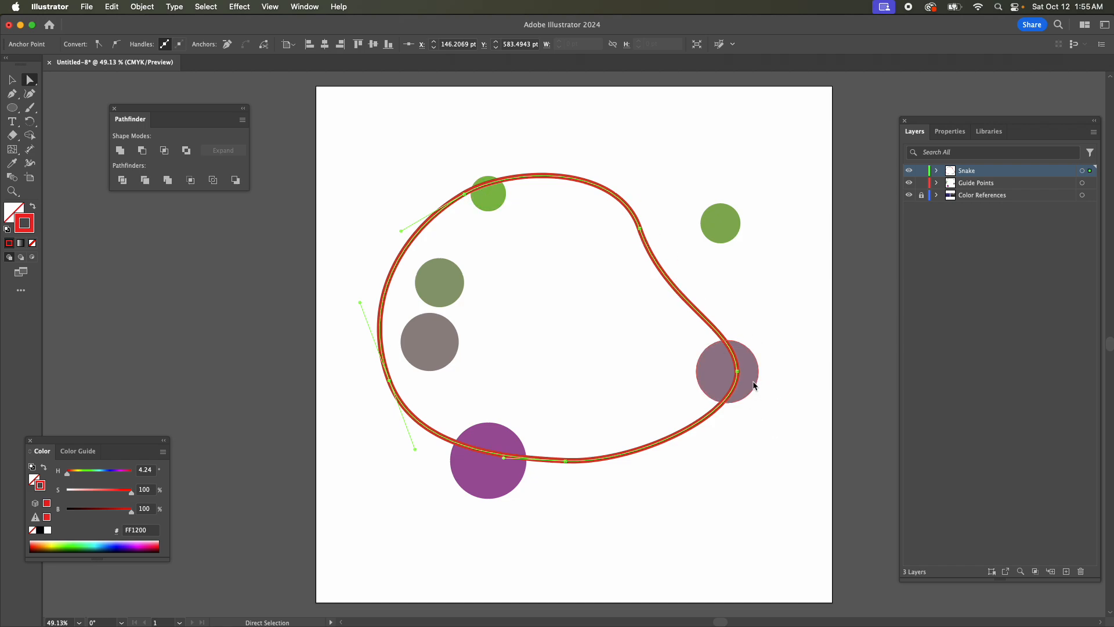
left_click_drag(737, 371, 713, 371)
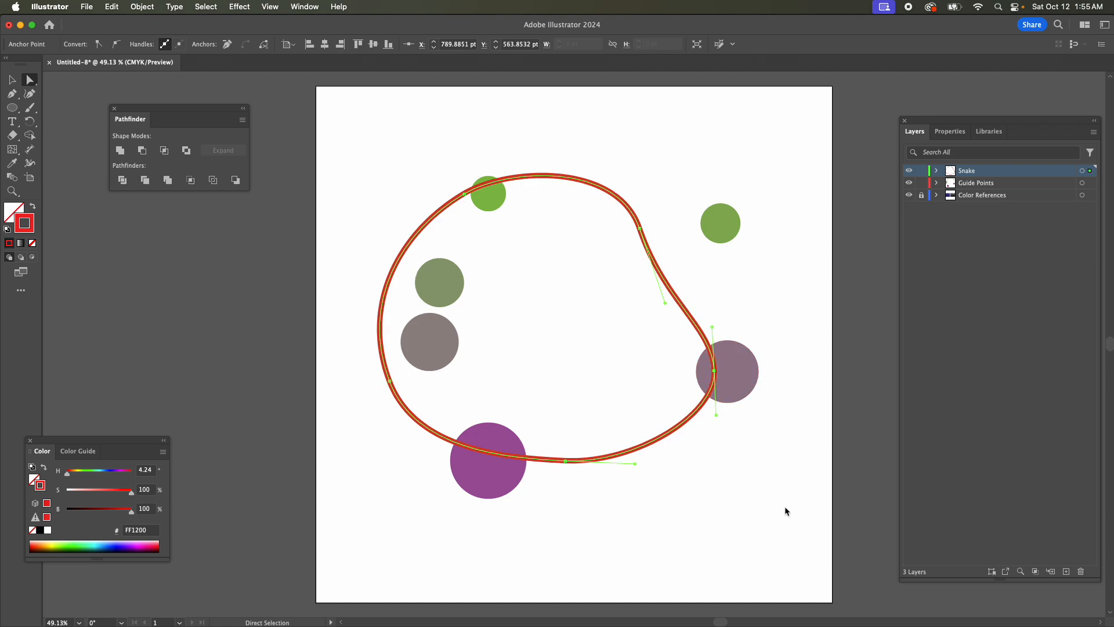
Move the purple circle right onto the path's bottom stretch, and raise the path's left anchor while reshaping its lower handle.
left_click(489, 483)
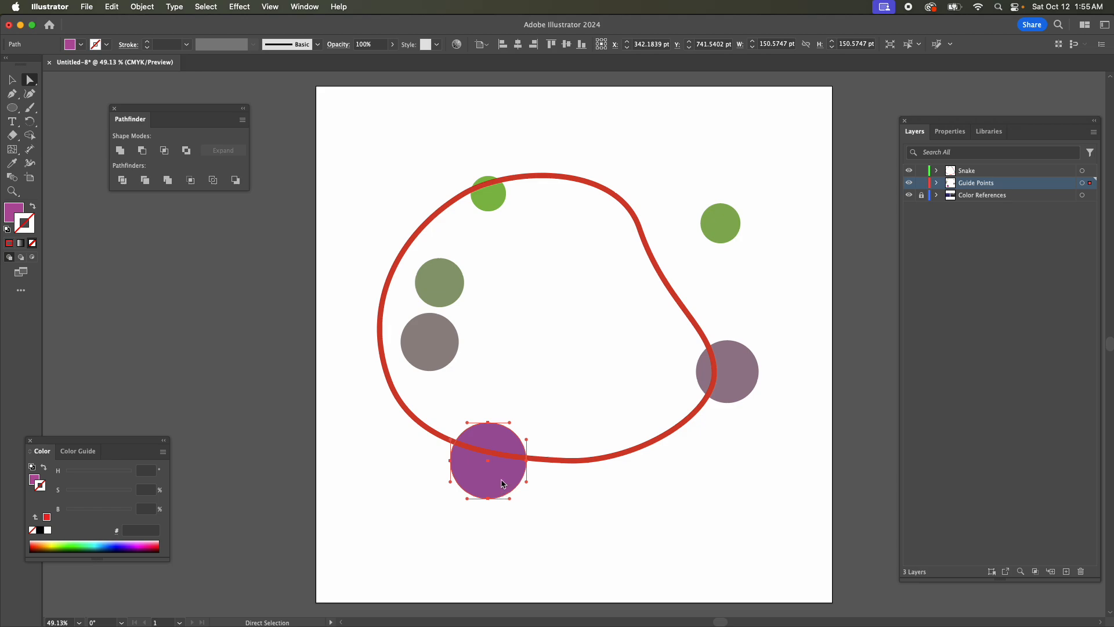
left_click_drag(486, 484, 549, 478)
left_click(387, 377)
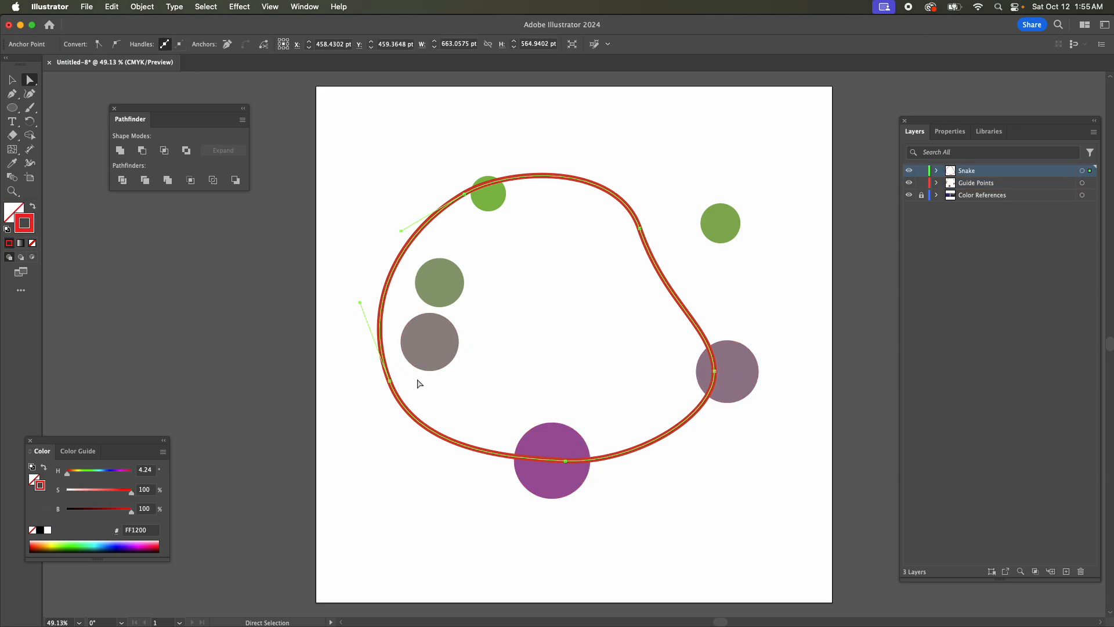
left_click_drag(389, 381, 385, 345)
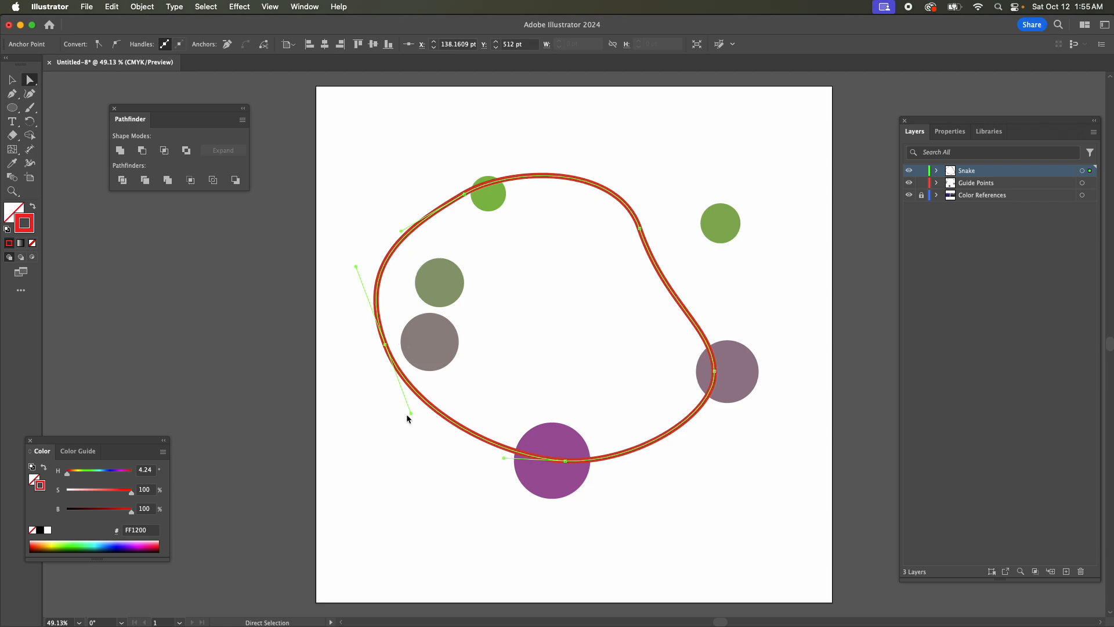
left_click_drag(411, 414, 408, 447)
Move the grey-brown circle left onto the path, center the left anchor on it and fine-tune the anchor's handles.
left_click_drag(434, 343, 403, 349)
left_click(388, 351)
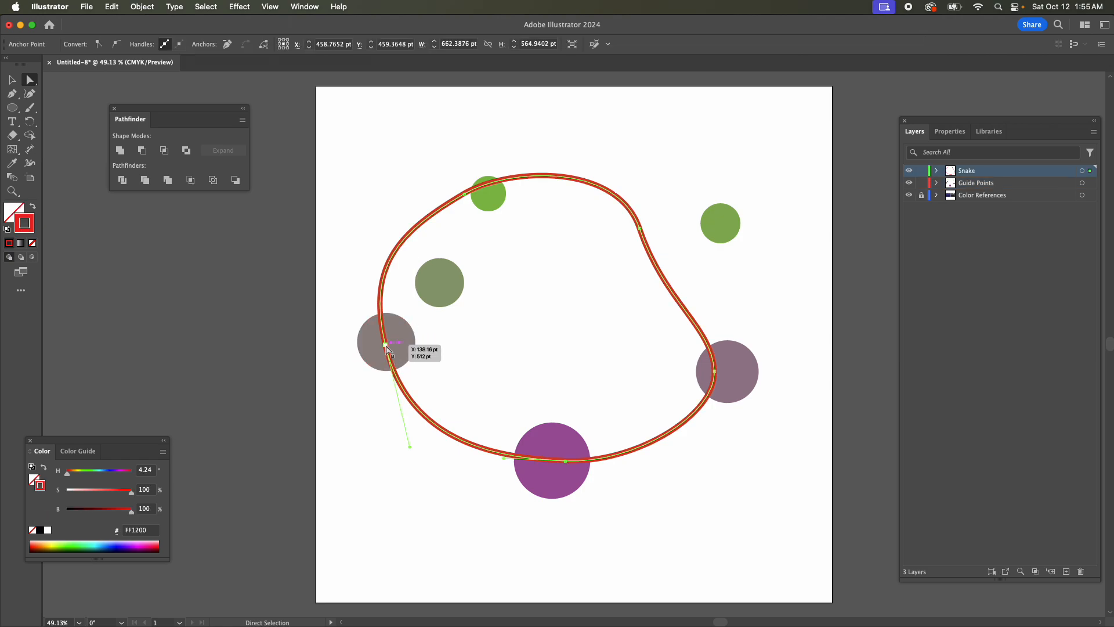
left_click(386, 345)
mouse_move(387, 348)
left_mouse_down()
mouse_move(403, 348)
mouse_move(386, 346)
left_mouse_up()
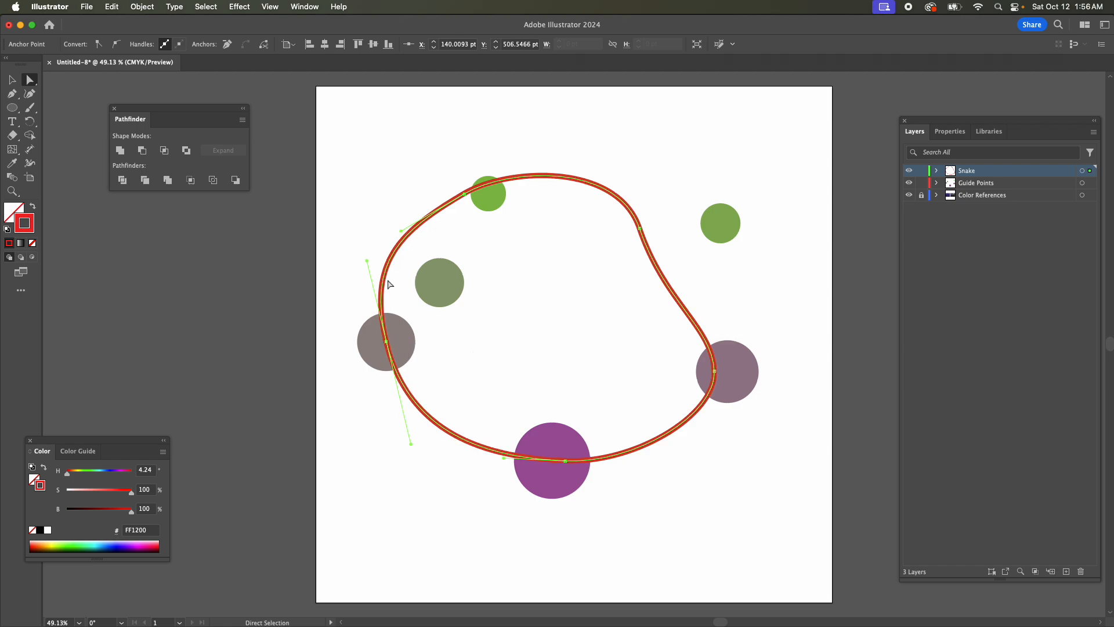
left_click_drag(366, 261, 370, 259)
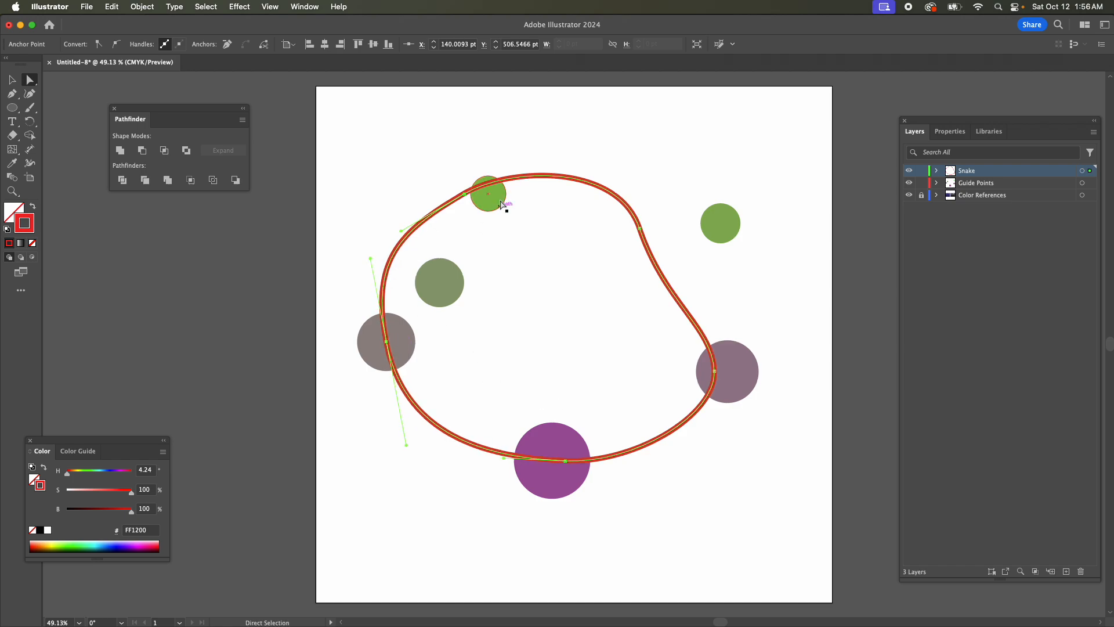
Align the two upper anchors with green circles, moving the far-right green circle inward onto the path, and smooth the curve between them.
left_click_drag(466, 197, 490, 196)
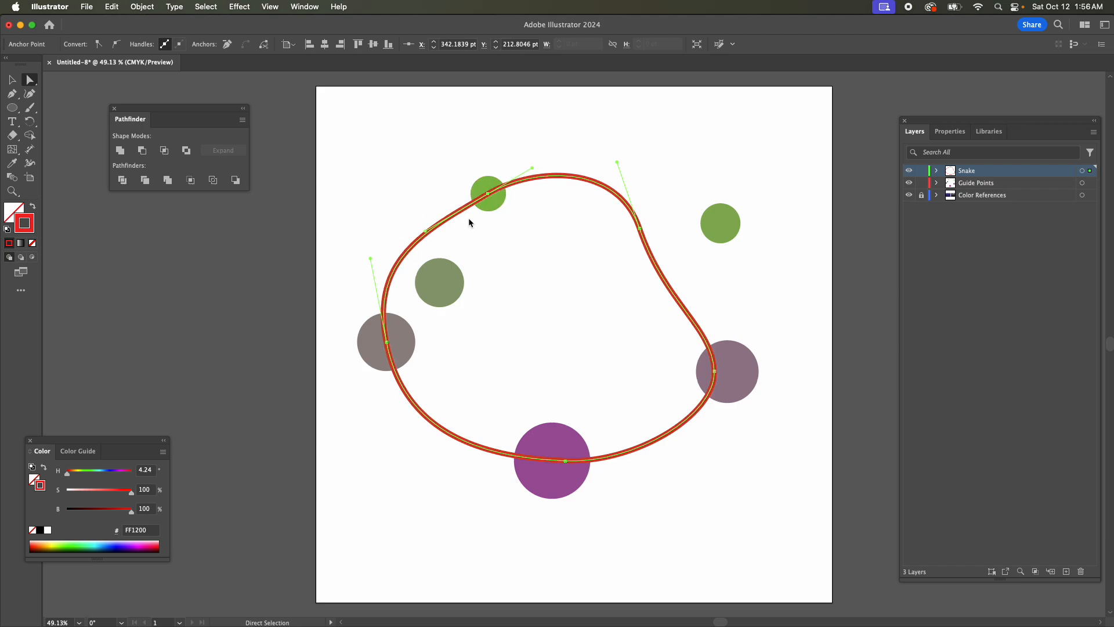
left_click_drag(426, 234, 423, 219)
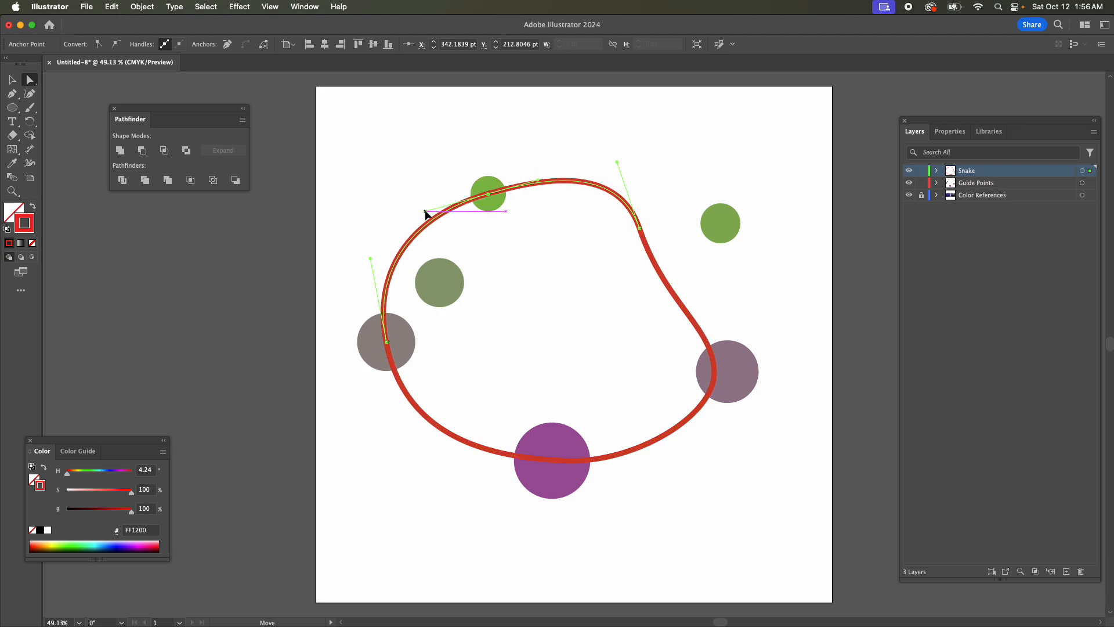
left_click(721, 236)
left_click_drag(720, 236, 639, 222)
left_click_drag(639, 226, 636, 223)
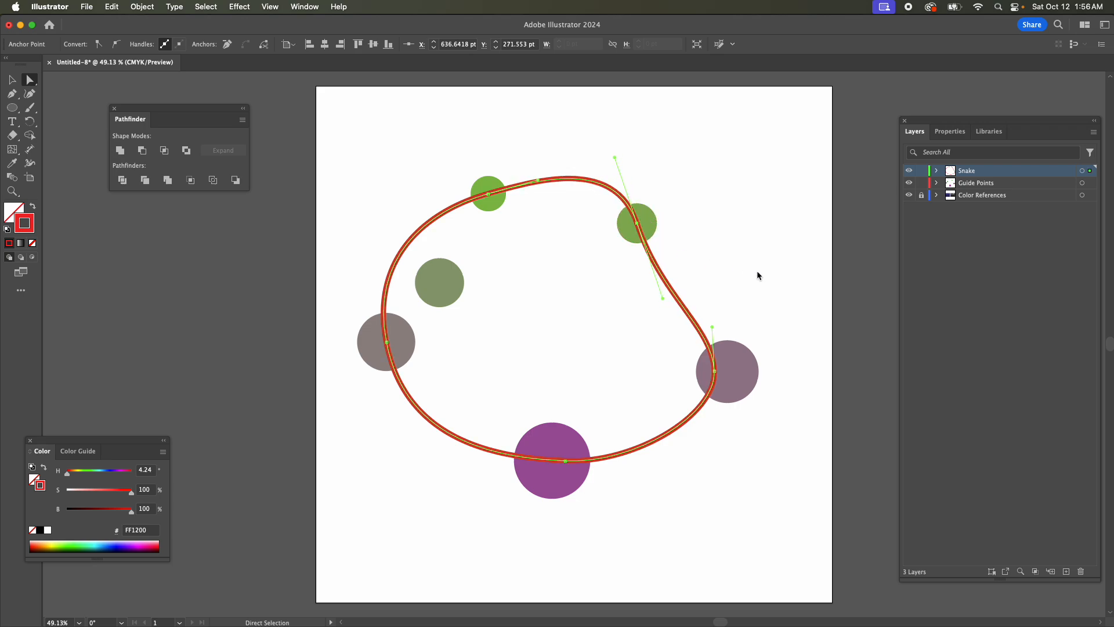
left_click_drag(615, 160, 604, 169)
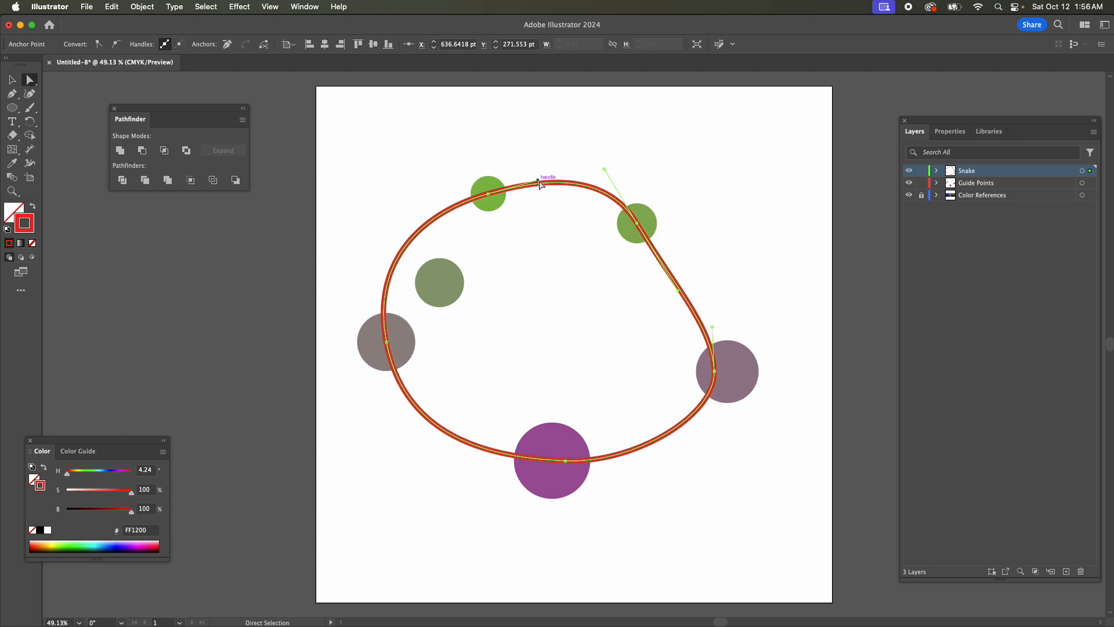
left_click_drag(539, 180, 540, 175)
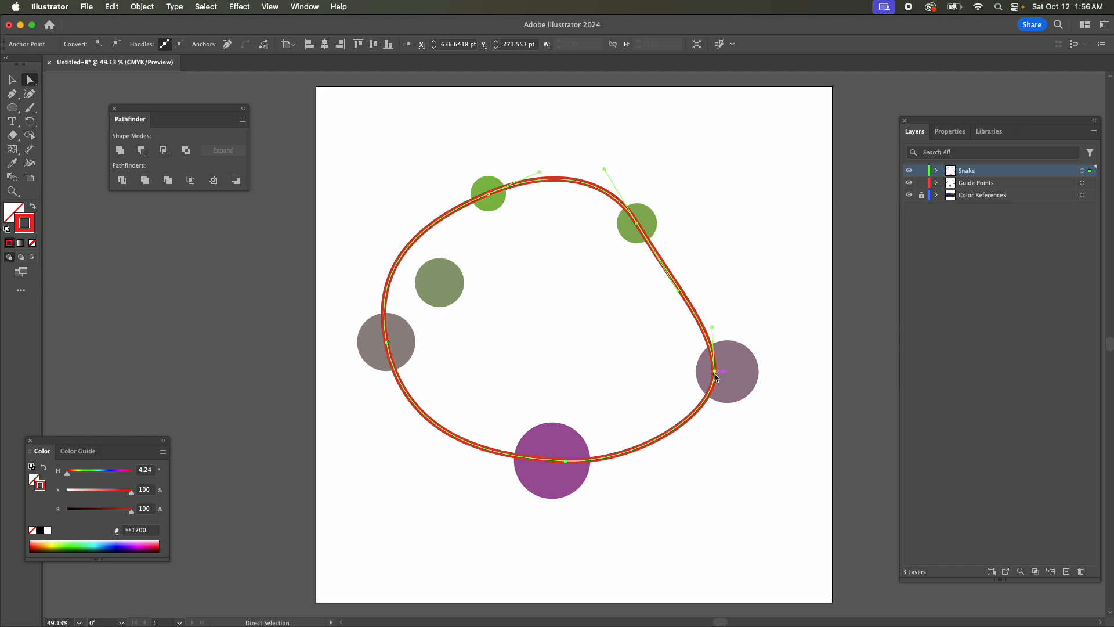
Center the right anchor on the mauve circle and adjust the surrounding handles to form an S-curve up to the green circle.
left_click(714, 371)
left_click_drag(716, 376, 729, 376)
left_click_drag(726, 328, 664, 314)
left_click_drag(487, 194, 541, 172)
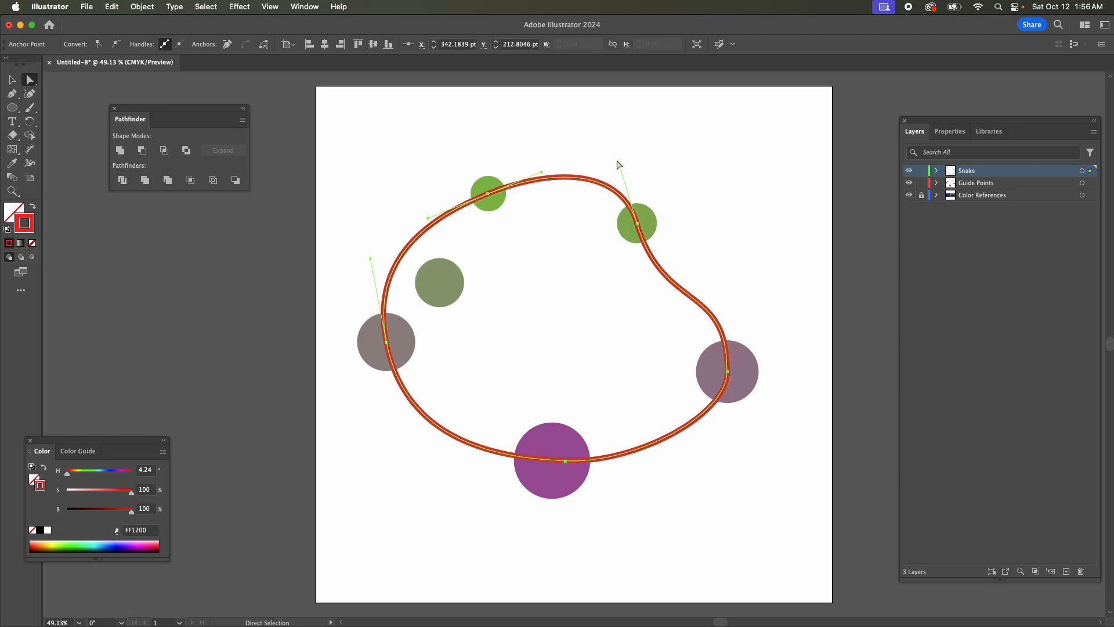
left_click_drag(617, 163, 614, 166)
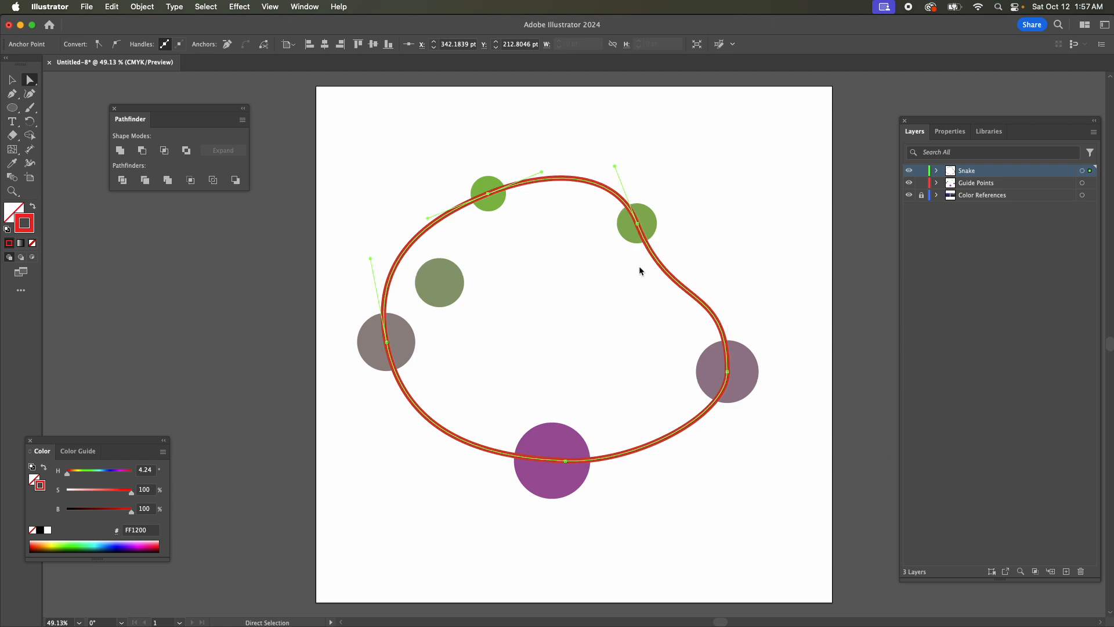
left_click(727, 371)
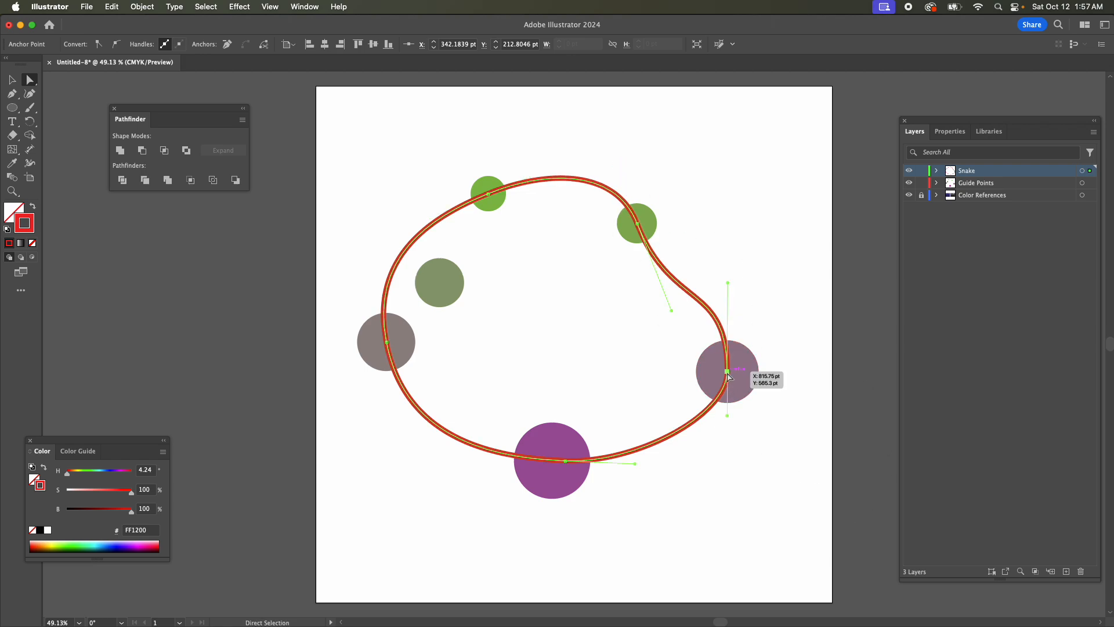
left_click_drag(728, 416, 726, 440)
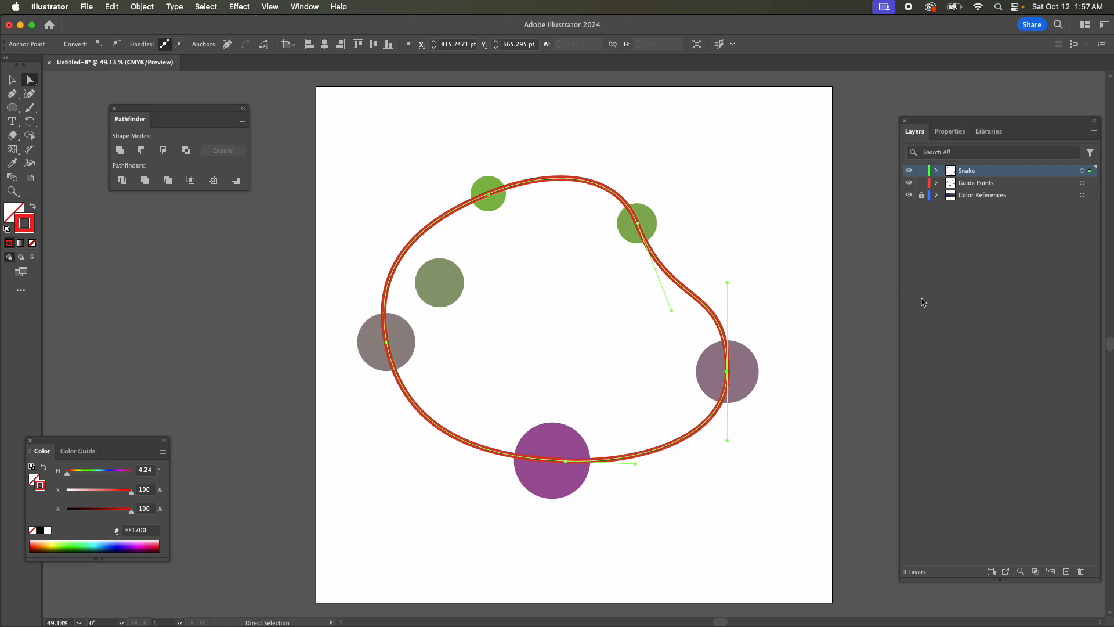
Lower the snake path's opacity to 49%.
left_click(962, 133)
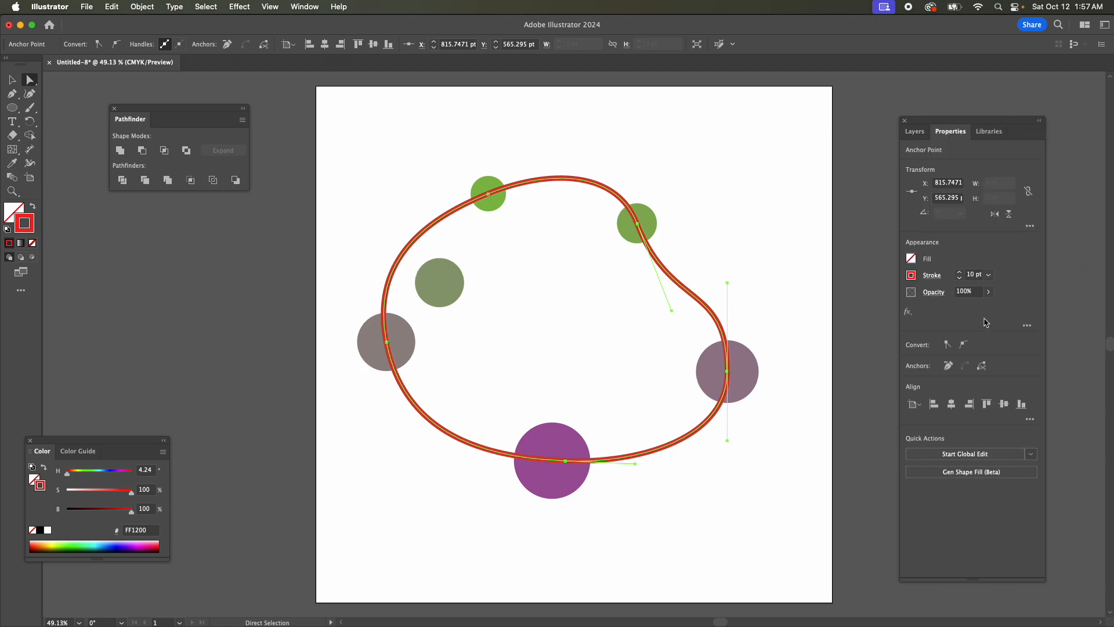
left_click(988, 291)
left_click_drag(986, 307, 966, 312)
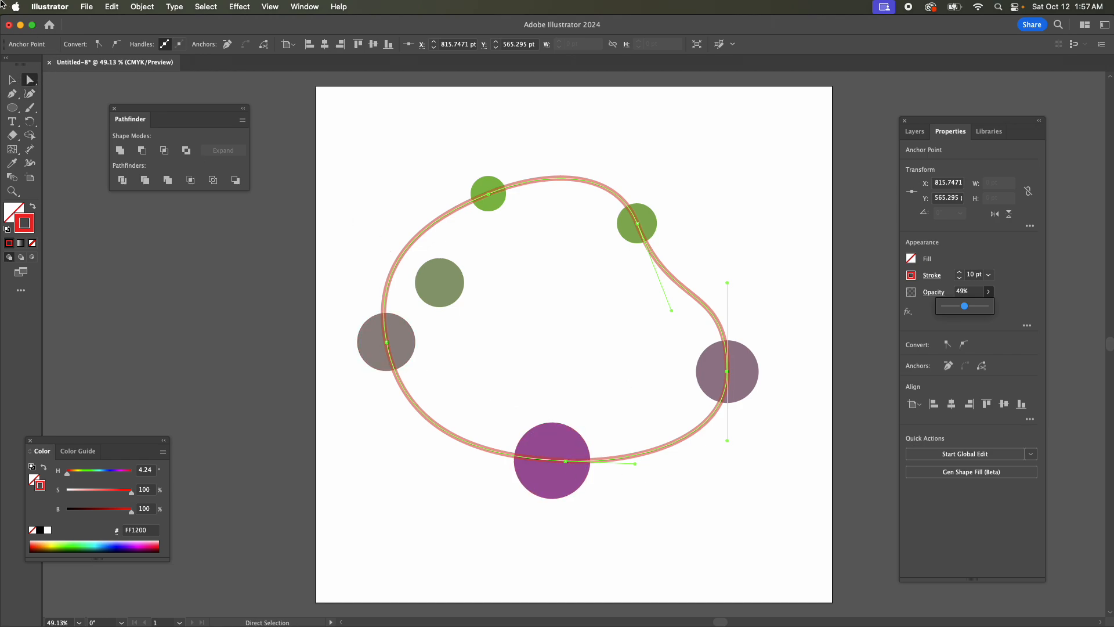
Center the path's bottom anchor on the purple circle using Direct Selection.
left_click(24, 80)
left_click(17, 80)
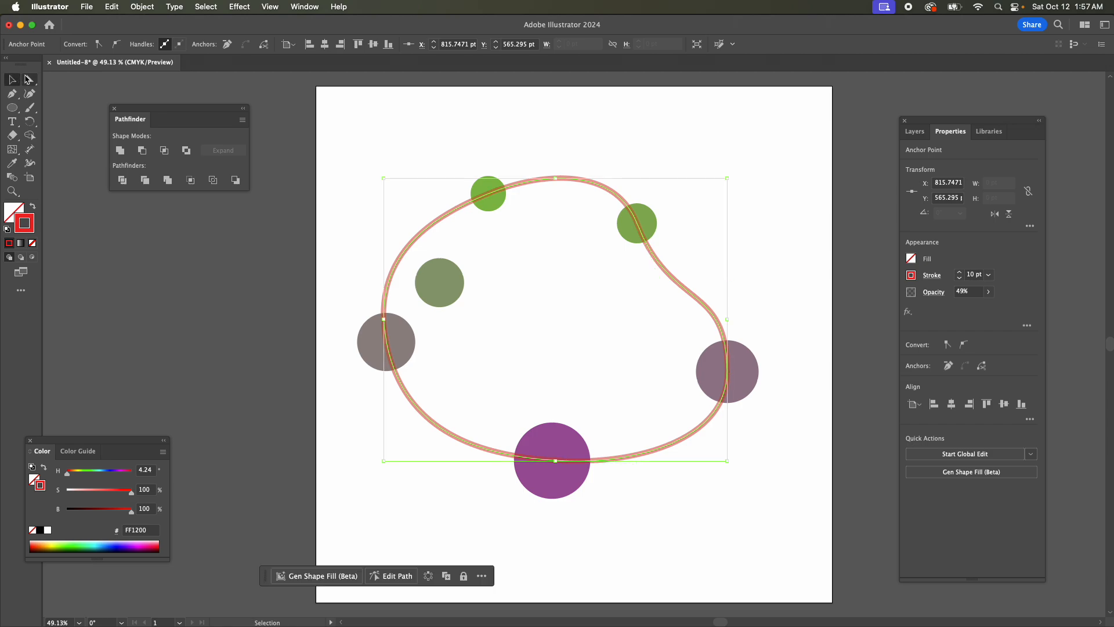
left_click(30, 79)
mouse_move(566, 462)
left_mouse_down()
mouse_move(551, 464)
mouse_move(548, 451)
mouse_move(554, 461)
left_mouse_up()
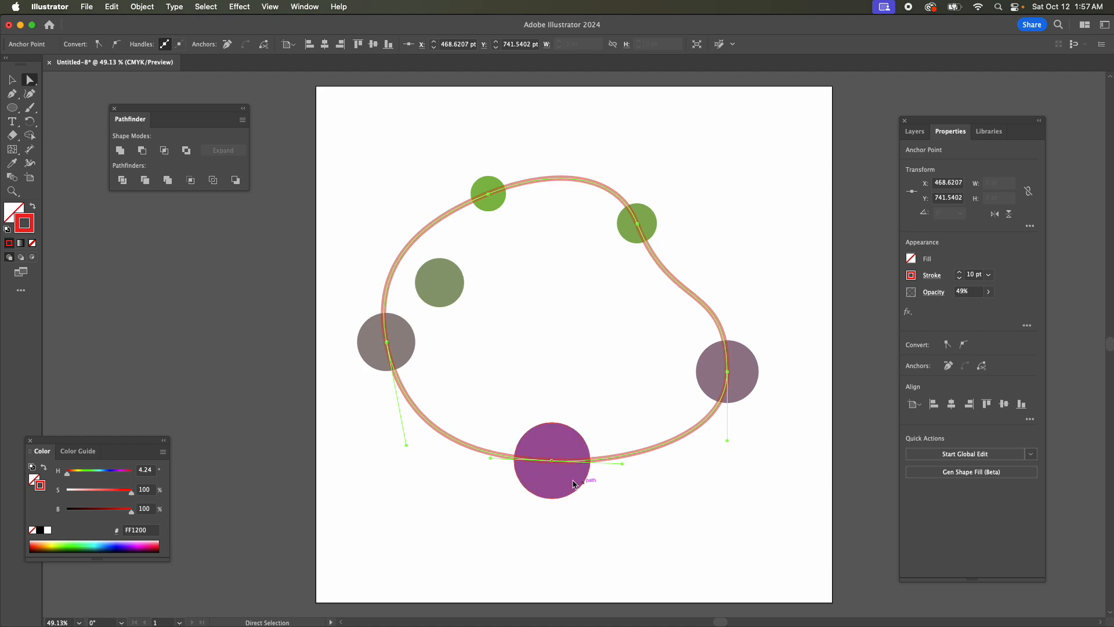
Widen the snake path at its bottom anchor with the Width tool to about 155 pt, matching the purple circle.
left_click_drag(623, 465, 622, 465)
key("shift+w")
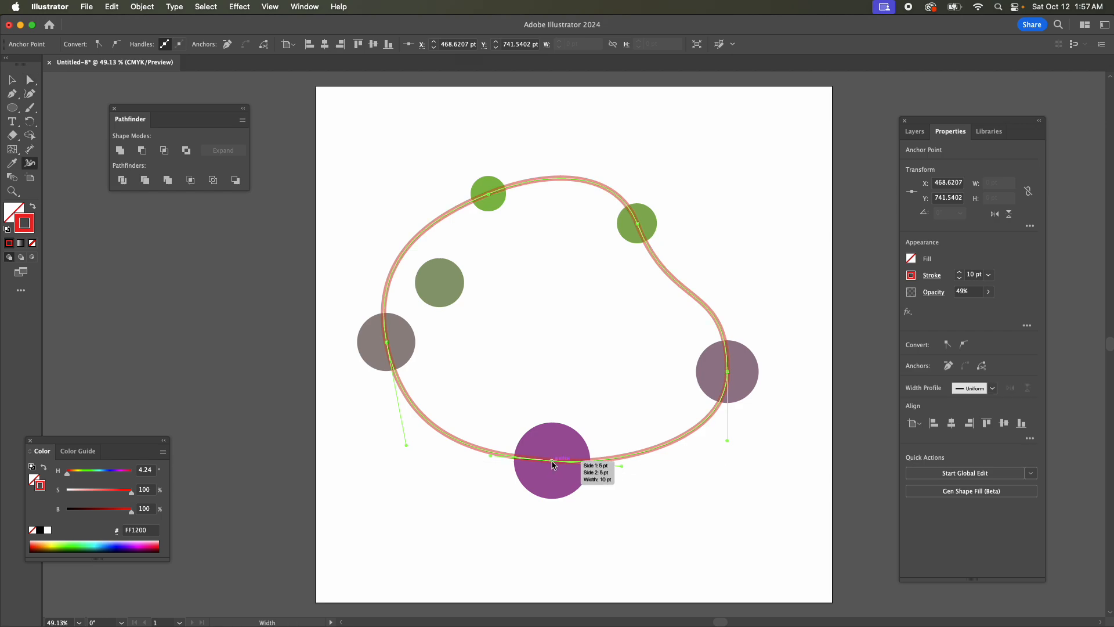
left_click_drag(553, 462, 545, 421)
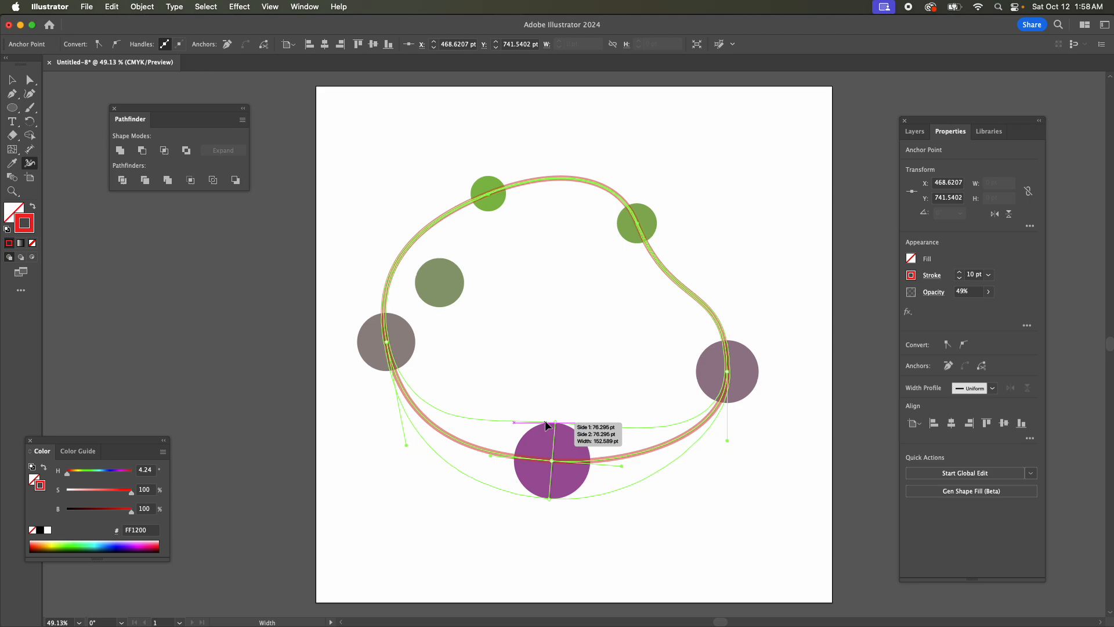
left_click_drag(545, 424, 547, 425)
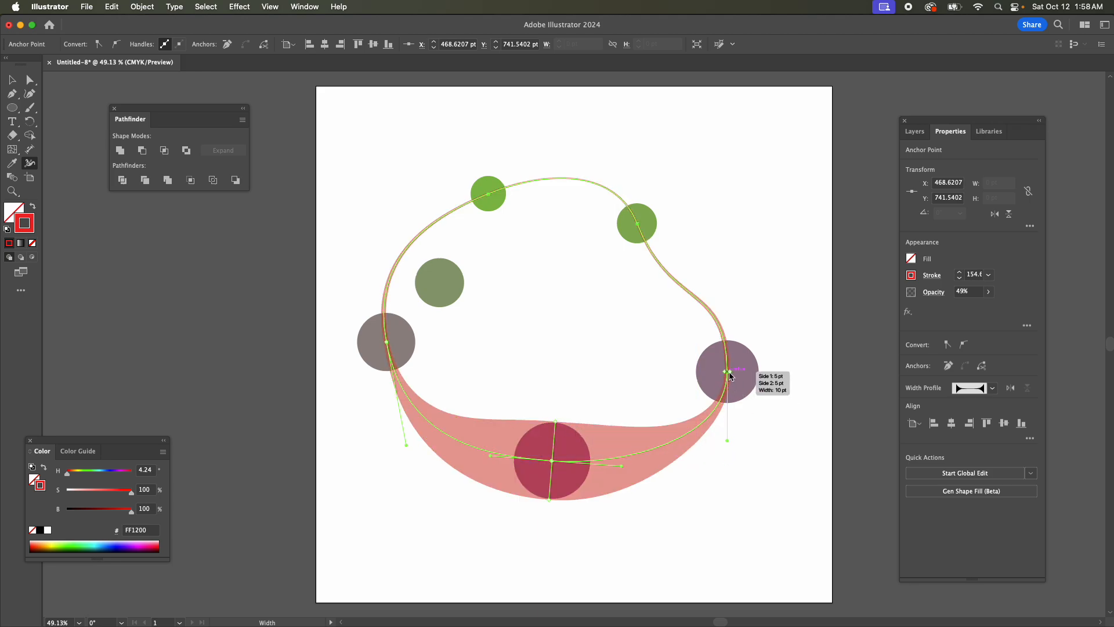
Widen the path at the right anchor to about 123 pt and the left anchor to about 117 pt, matching their circles.
left_click_drag(730, 374, 759, 378)
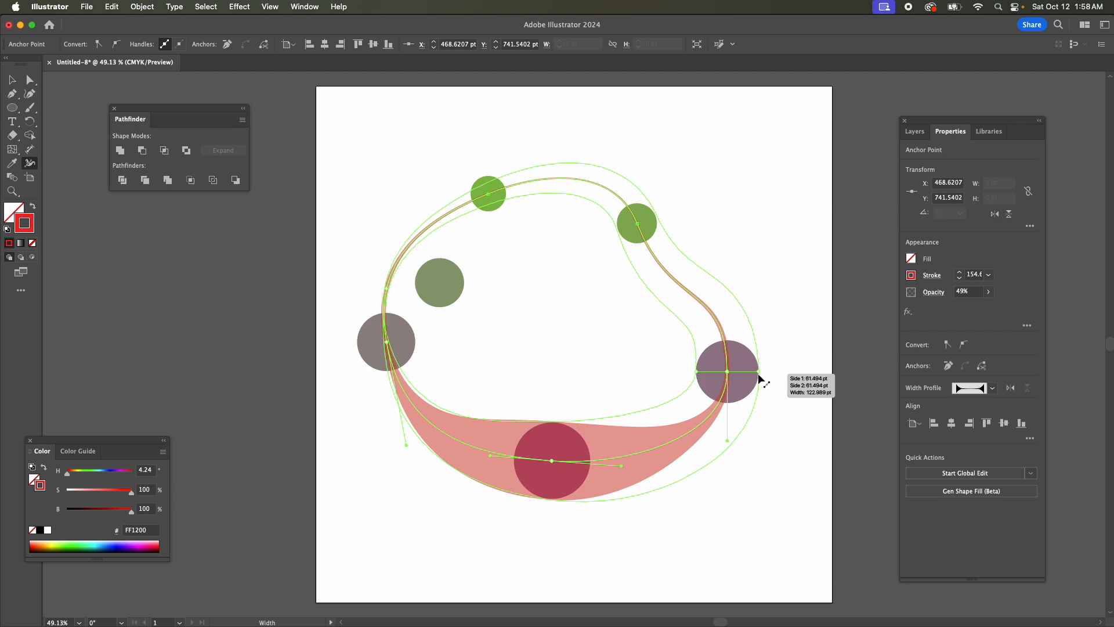
left_click_drag(758, 378, 758, 376)
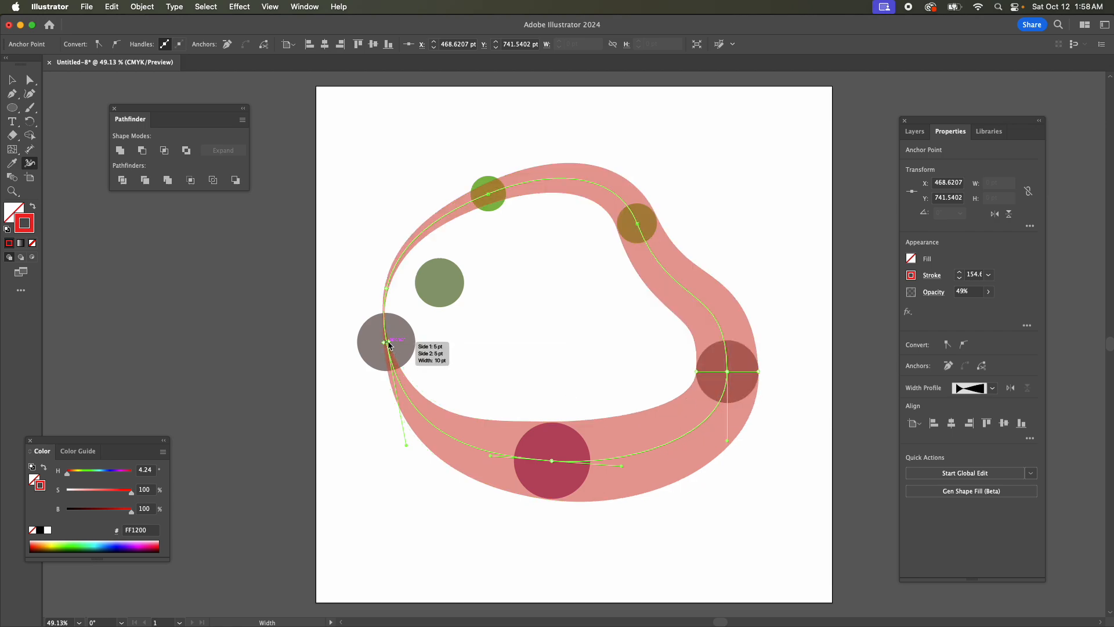
left_click_drag(389, 345, 417, 342)
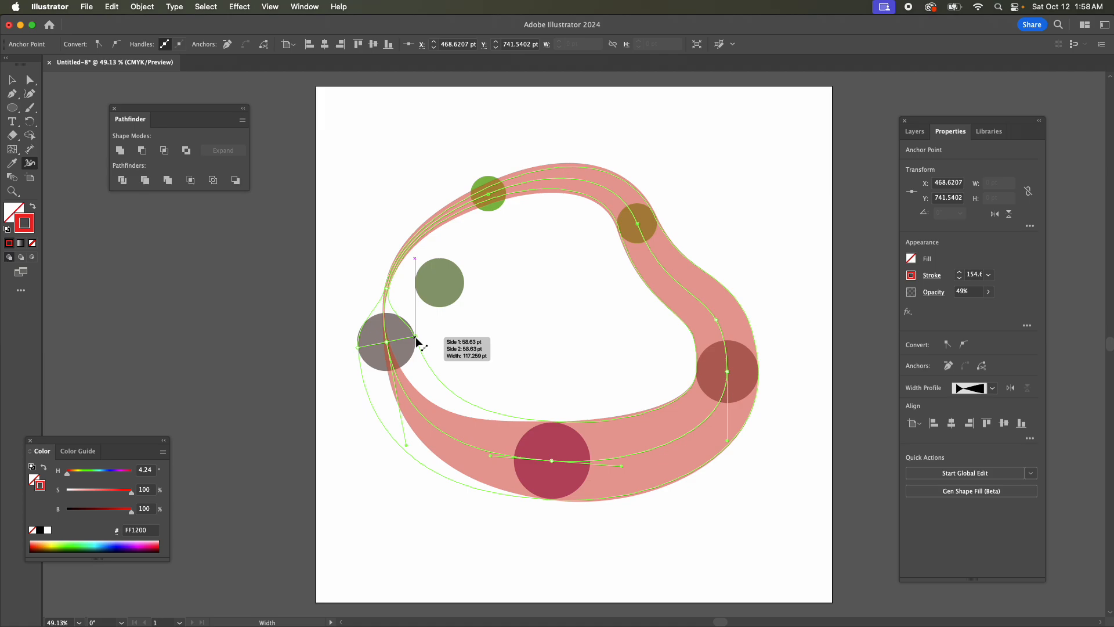
left_click_drag(415, 337, 414, 336)
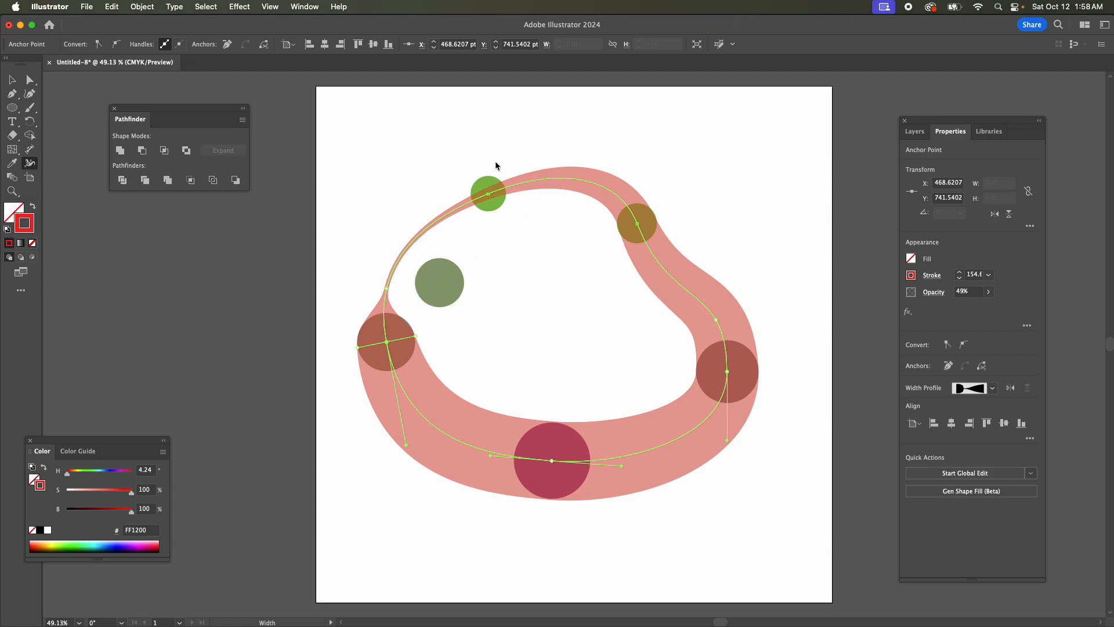
Adjust the stroke width at the two upper green circles and widen the pinched point above the left circle for a smooth taper.
left_click_drag(488, 194, 499, 207)
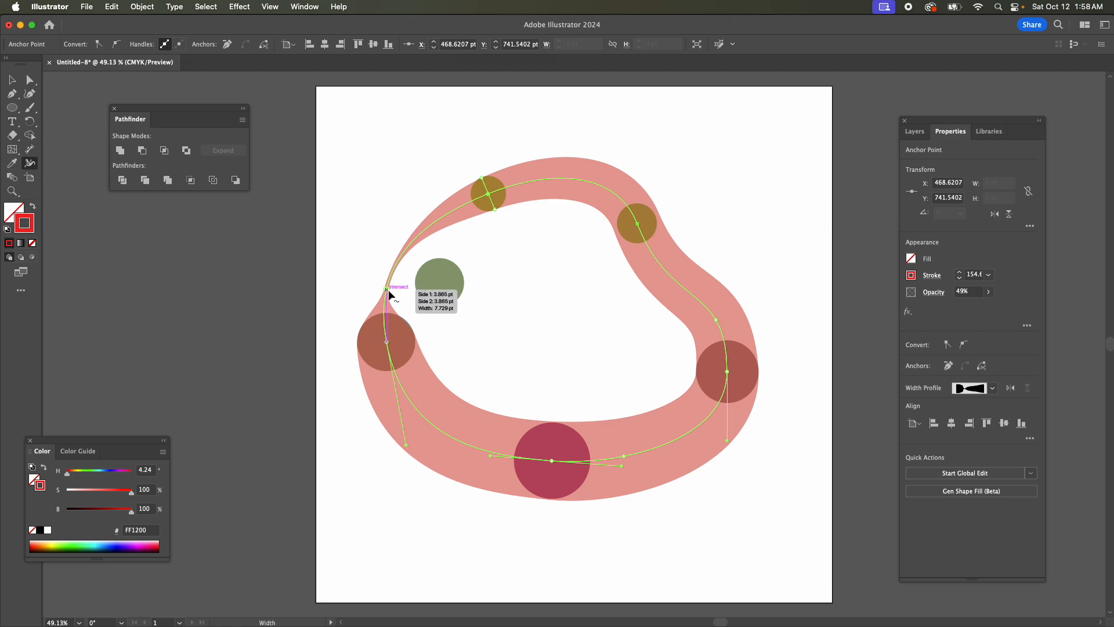
left_click_drag(388, 288, 414, 296)
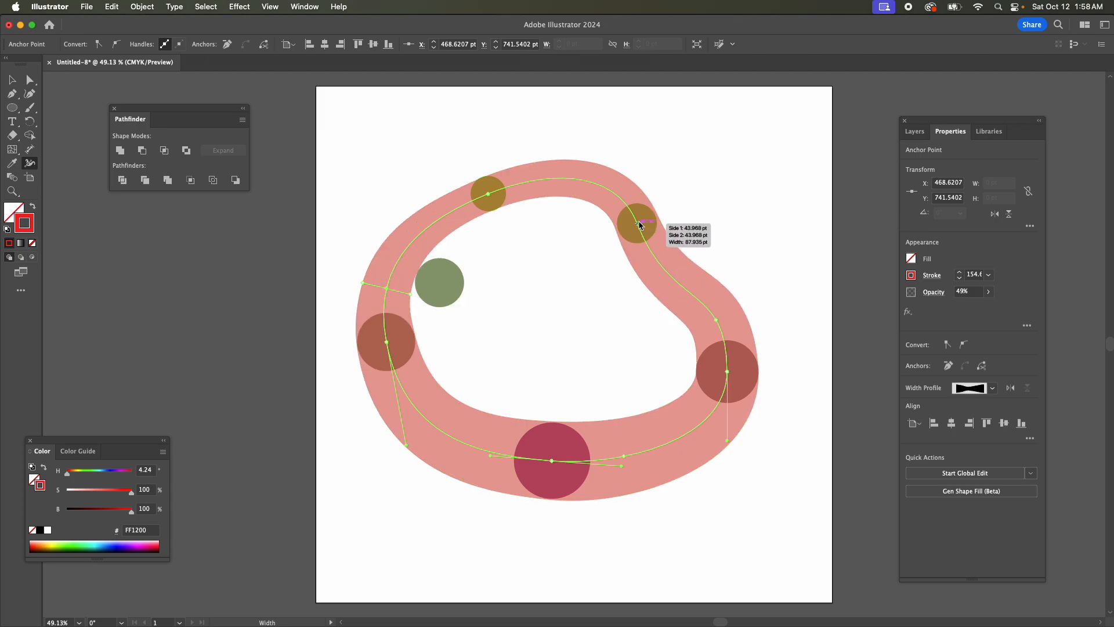
left_click_drag(639, 224, 653, 213)
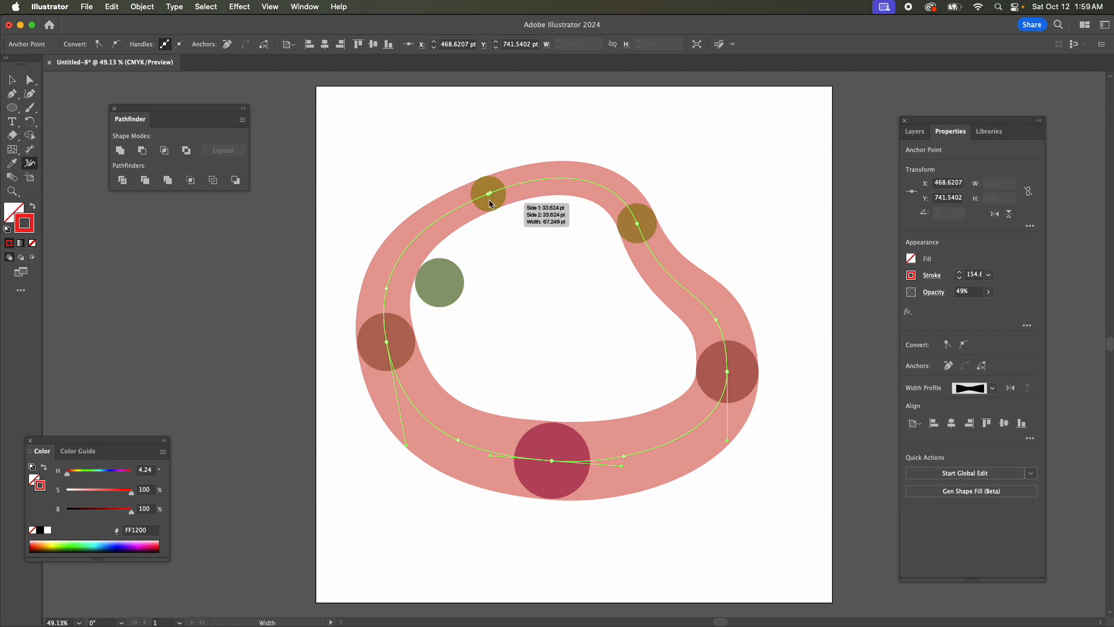
left_click_drag(494, 209, 496, 210)
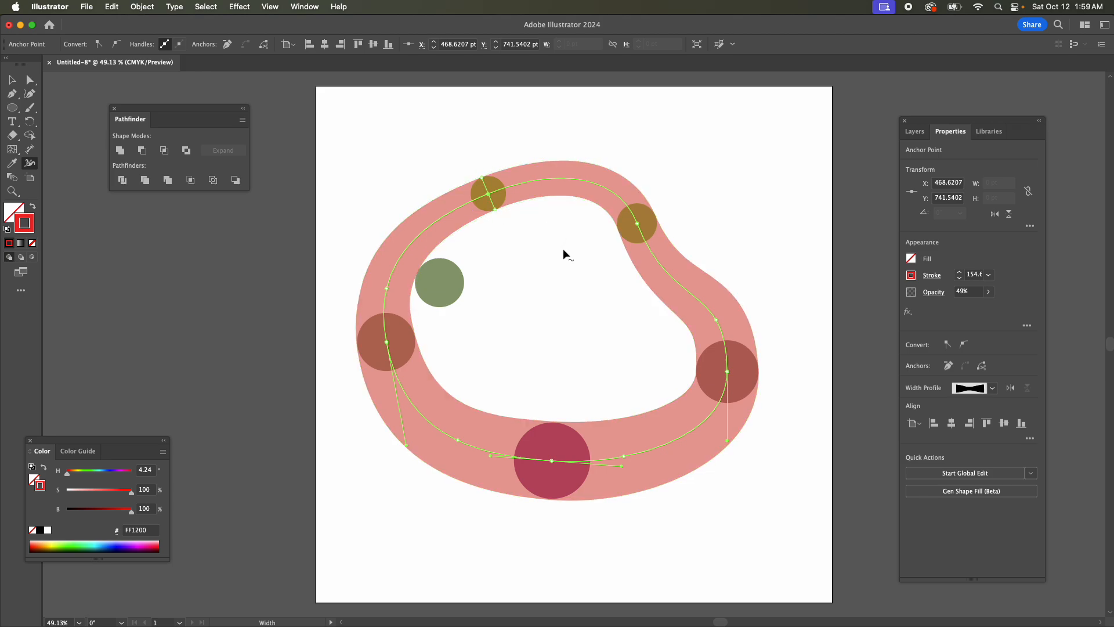
Delete all the circles on the Guide Points layer.
key("v")
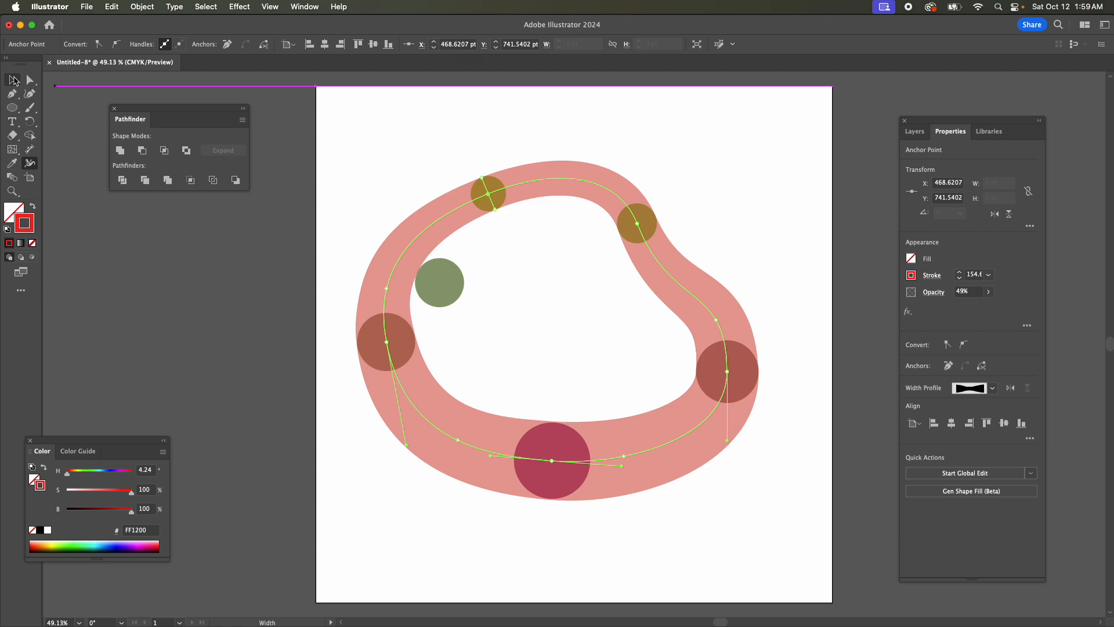
left_click(521, 347)
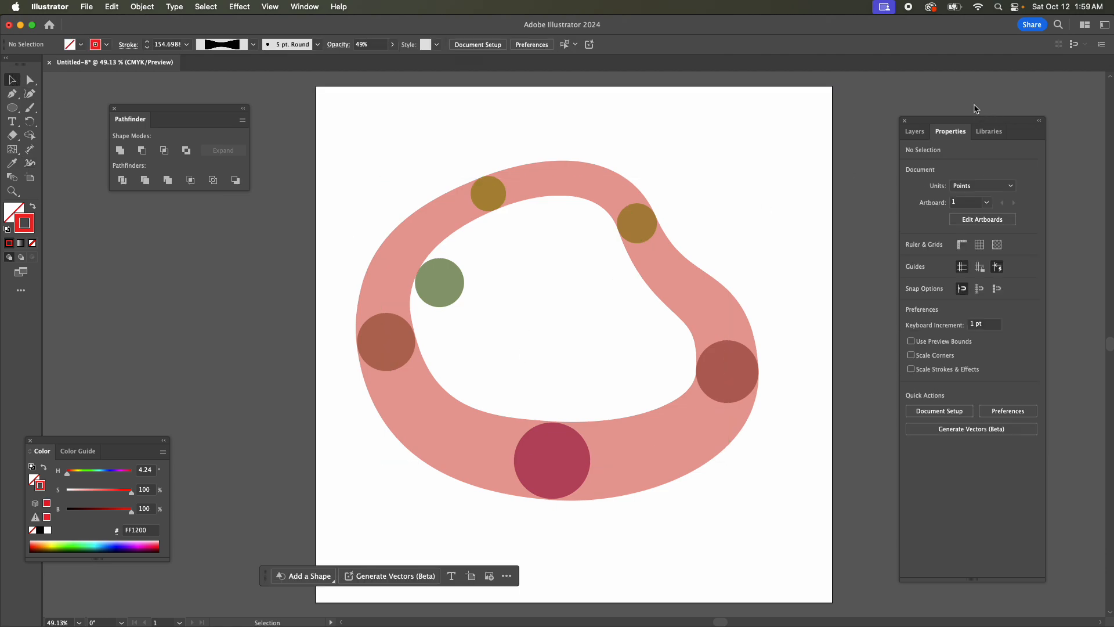
left_click(915, 132)
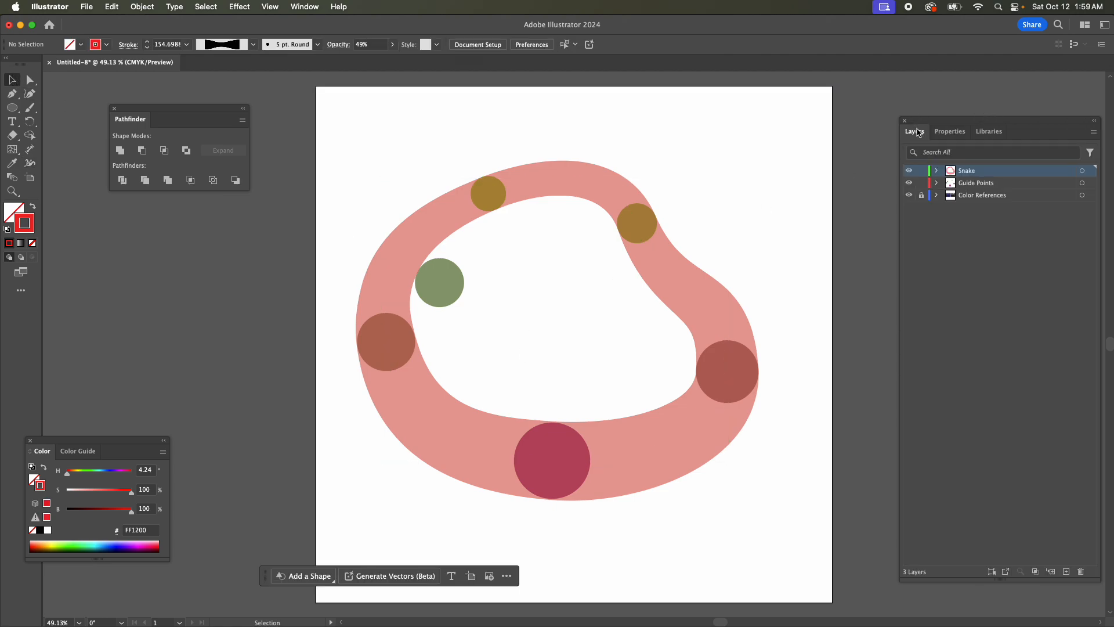
left_click(1082, 182)
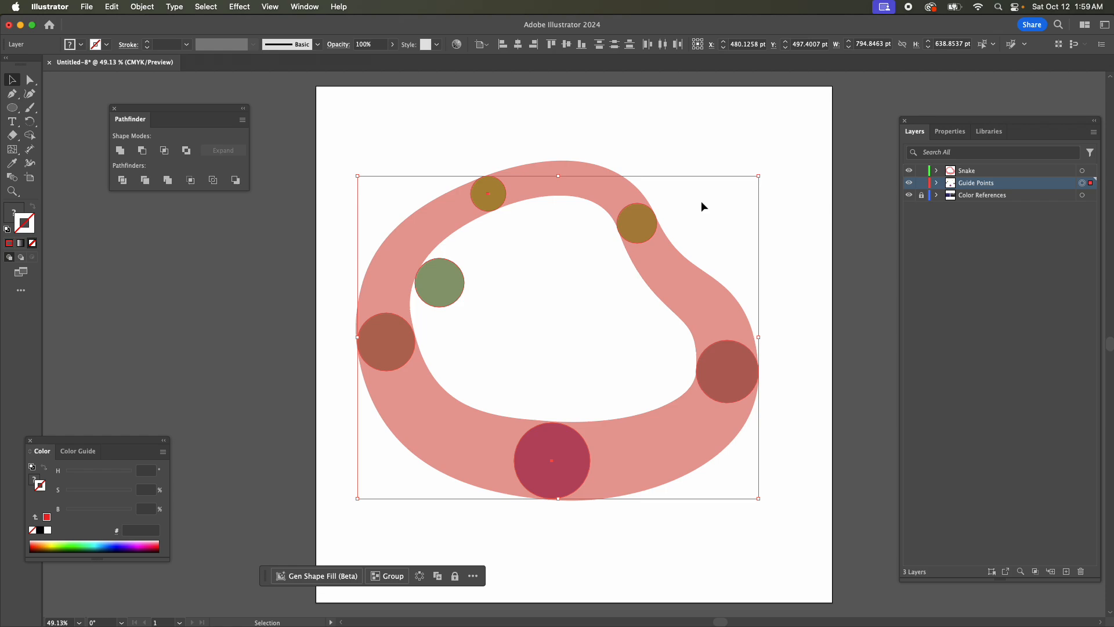
key("Delete")
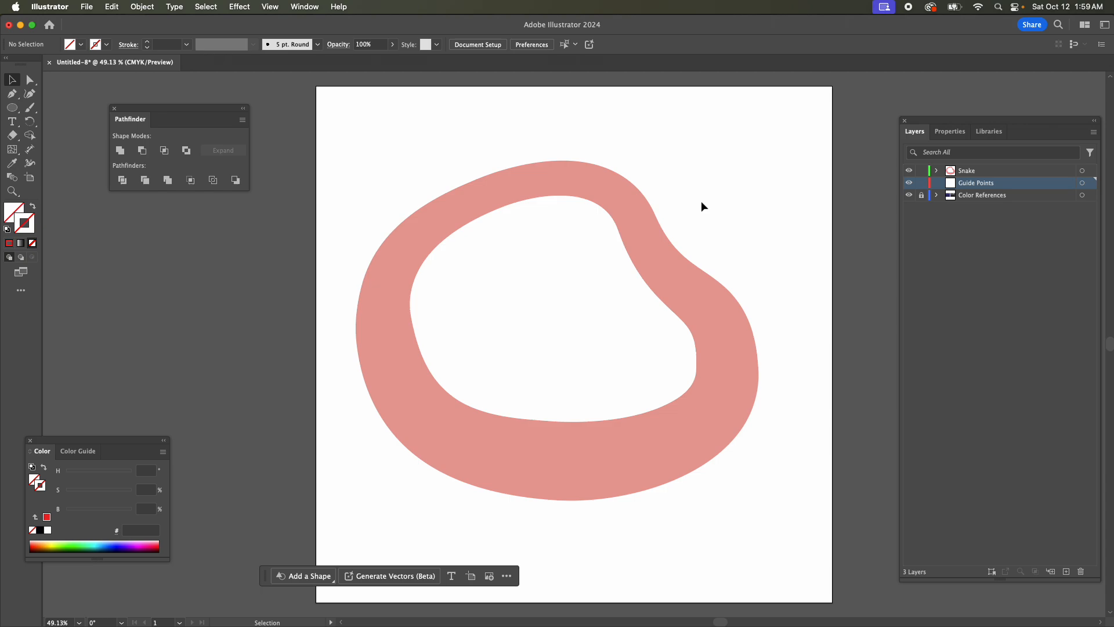
Create a new layer named Eggs above the Snake layer.
left_click(980, 171)
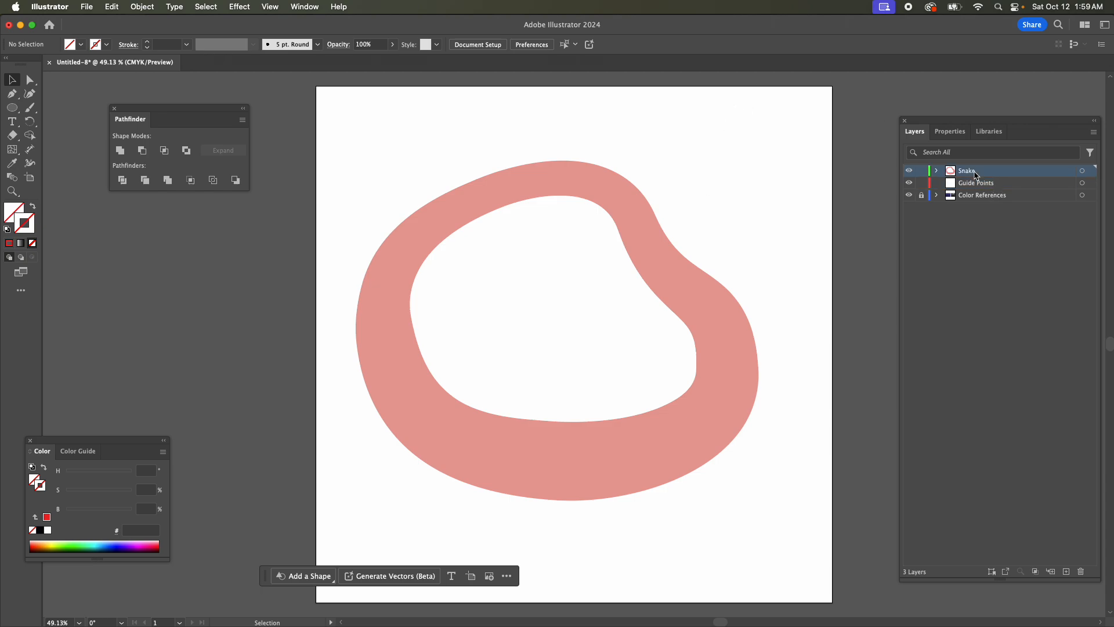
left_click(1067, 572)
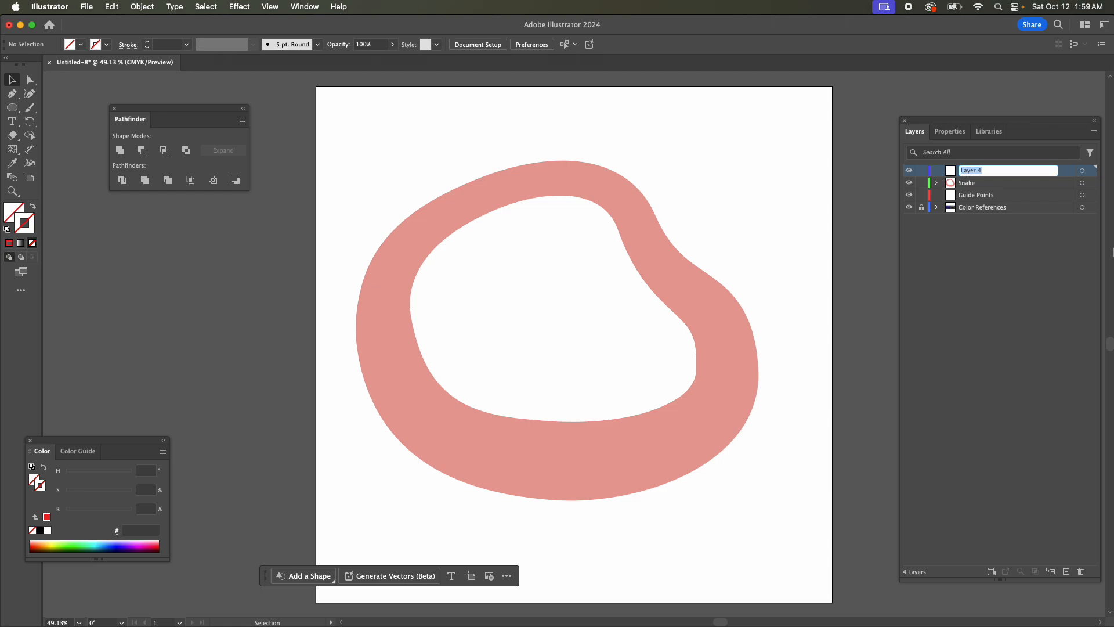
type("Eggs")
key("Return")
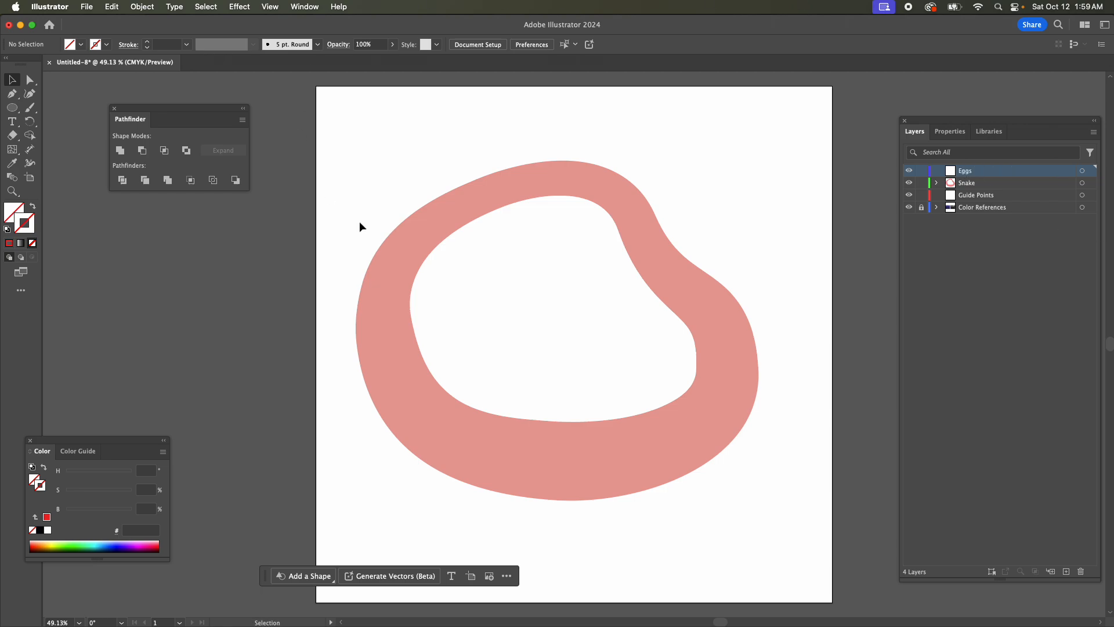
Set the Ellipse tool's fill colour to purple 7C00FF.
left_click(14, 112)
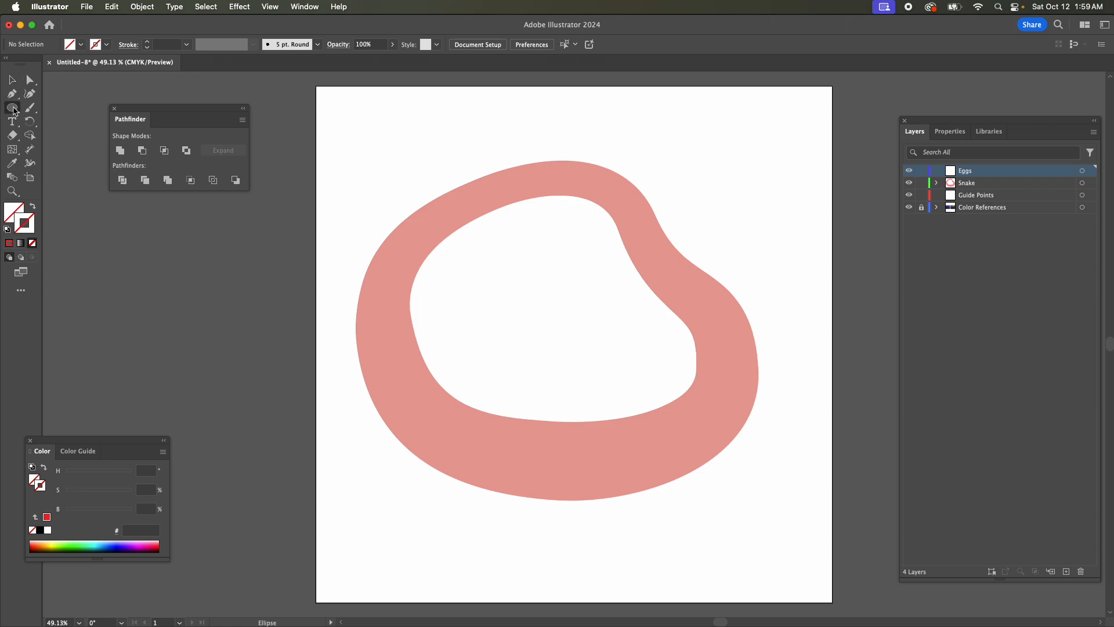
double_click(10, 211)
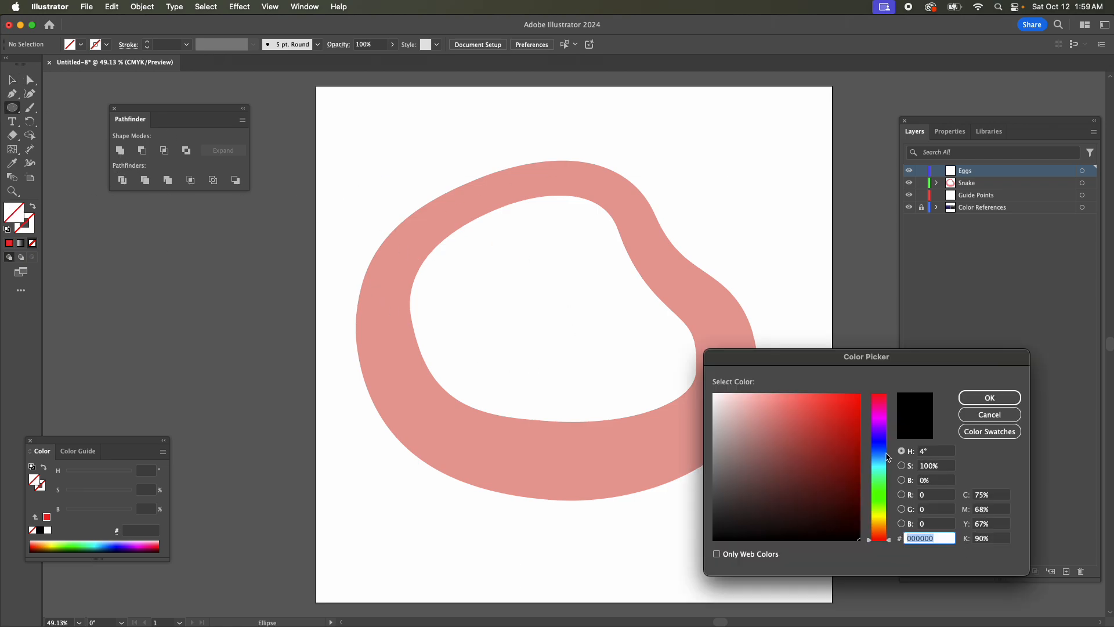
left_click_drag(883, 458, 879, 430)
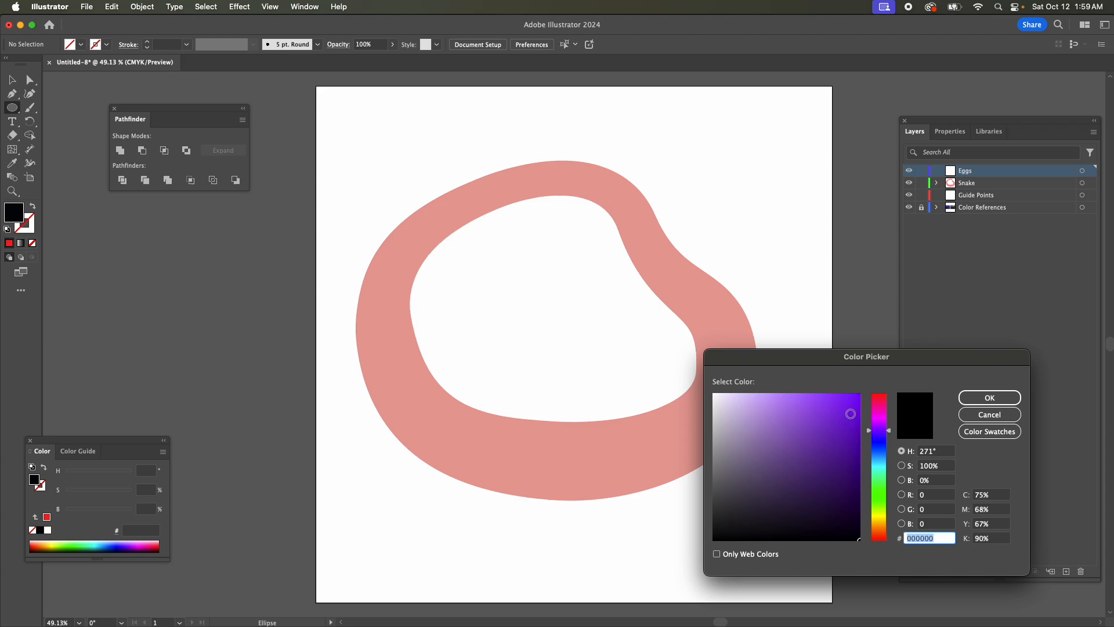
left_click(1002, 400)
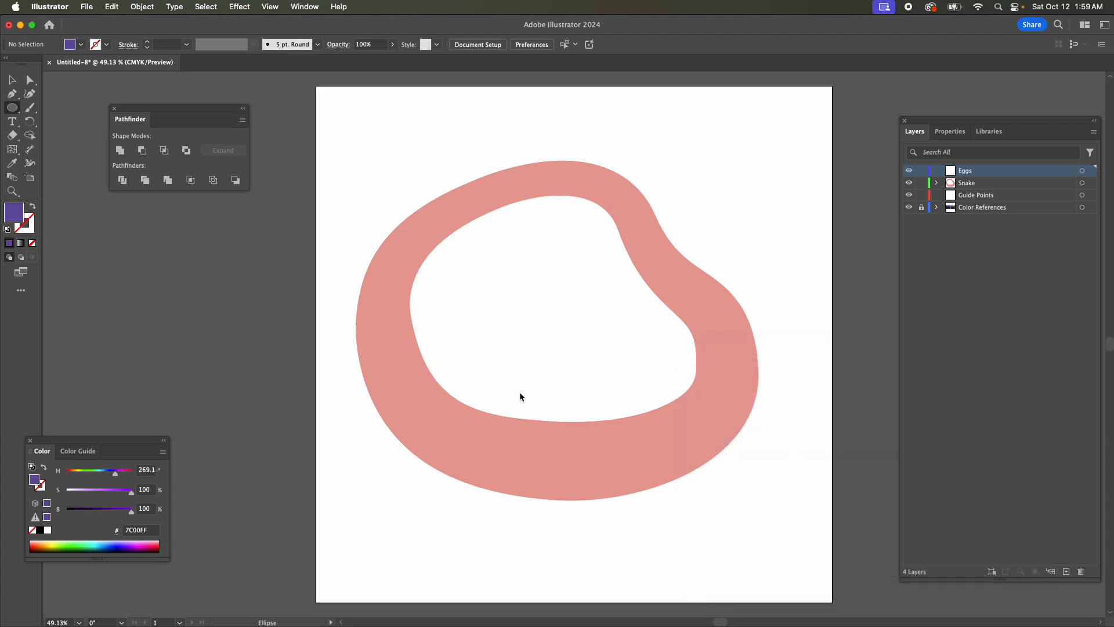
Draw purple circles about 266 pt wide on the lower body, 183 pt on the right bend and 170 pt on the upper curve.
mouse_move(520, 392)
left_mouse_down()
mouse_move(664, 554)
mouse_move(639, 525)
mouse_move(655, 526)
left_mouse_up()
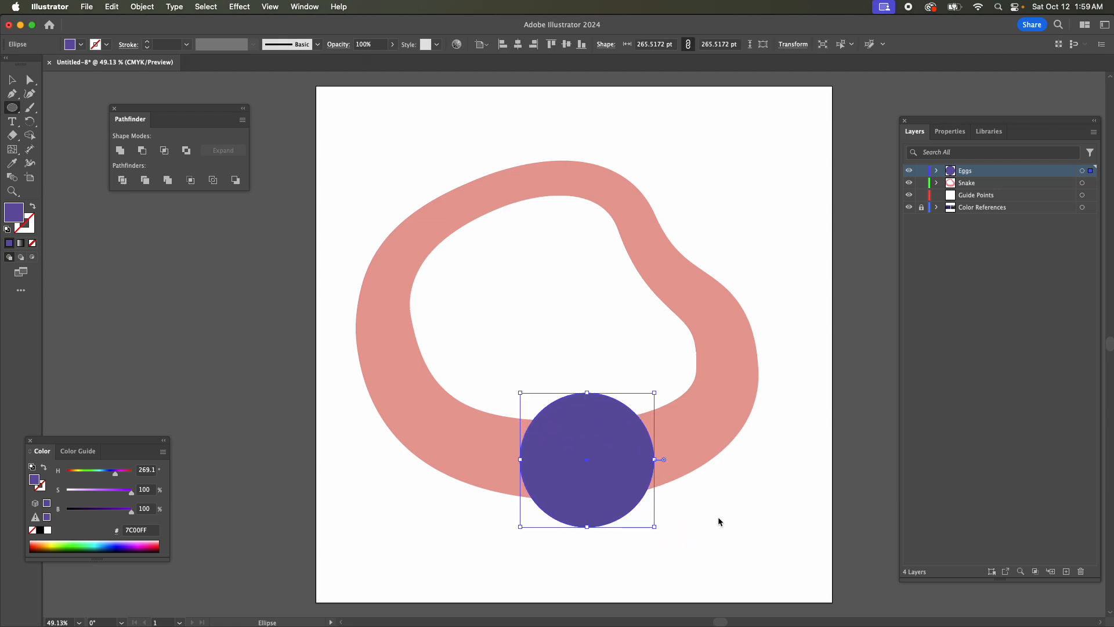
left_click_drag(611, 220, 703, 311)
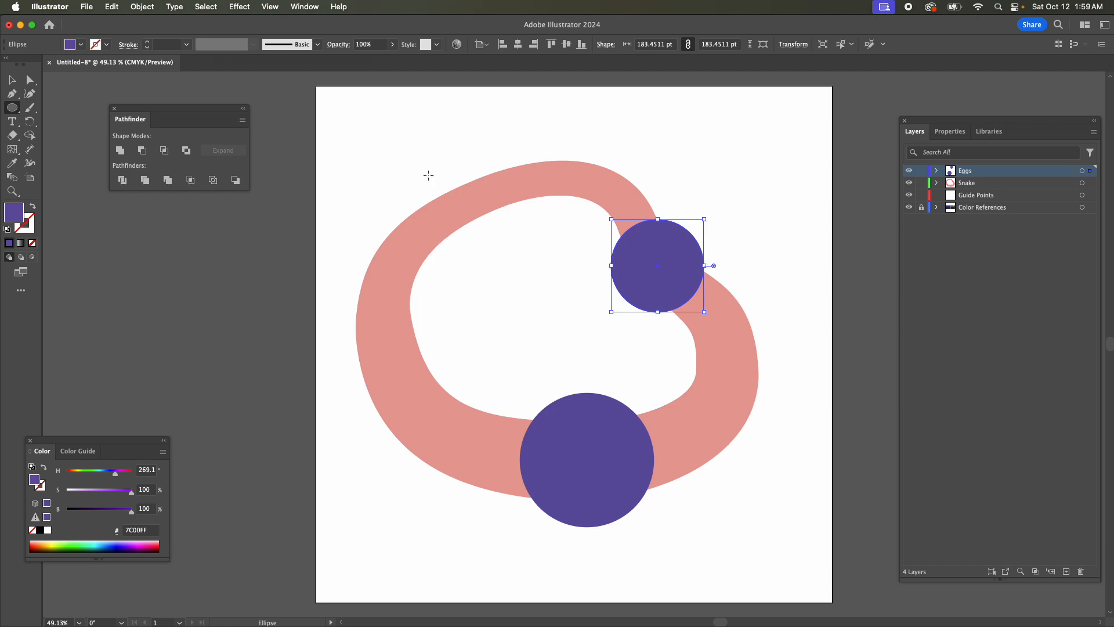
left_click_drag(427, 177, 501, 251)
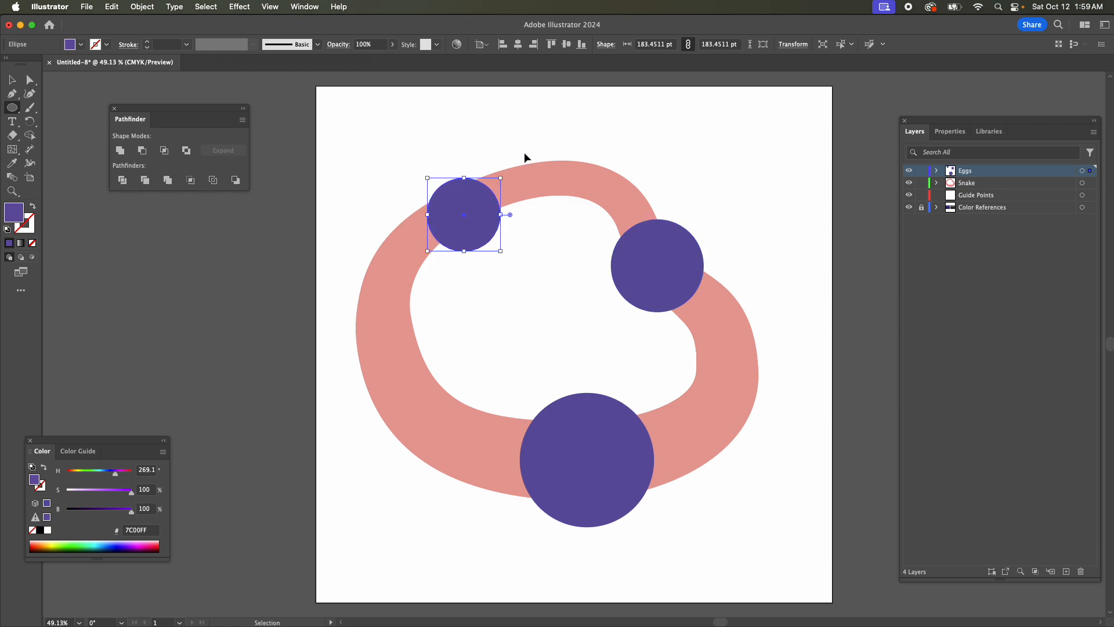
key("cmd+z")
left_click_drag(540, 147, 624, 232)
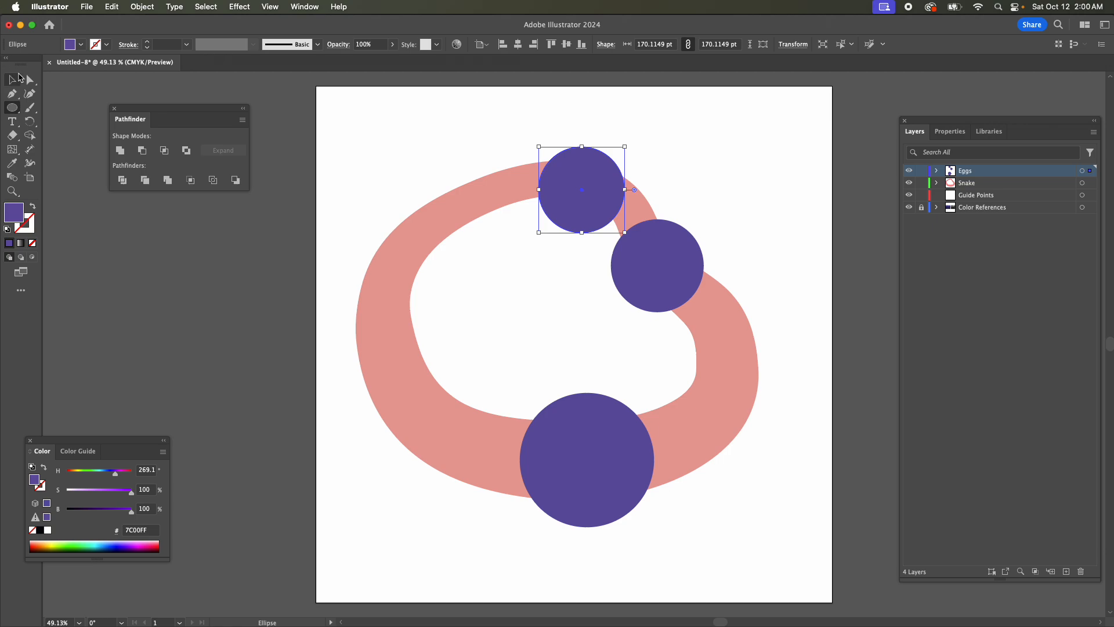
Move the right egg circle down onto the body's right side and shift the top circle right along the upper curve.
left_click(19, 77)
left_click_drag(701, 262, 767, 340)
left_click_drag(601, 215, 631, 215)
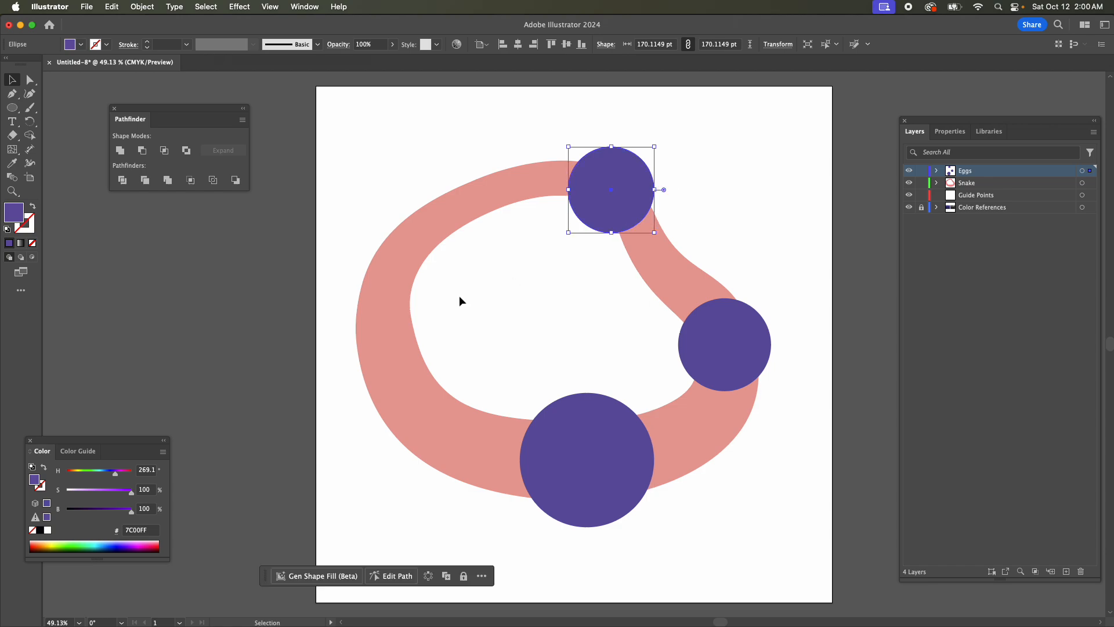
Paste a copy of the top egg circle and place it on the body's upper-left curve.
left_click(567, 281)
key("super+v")
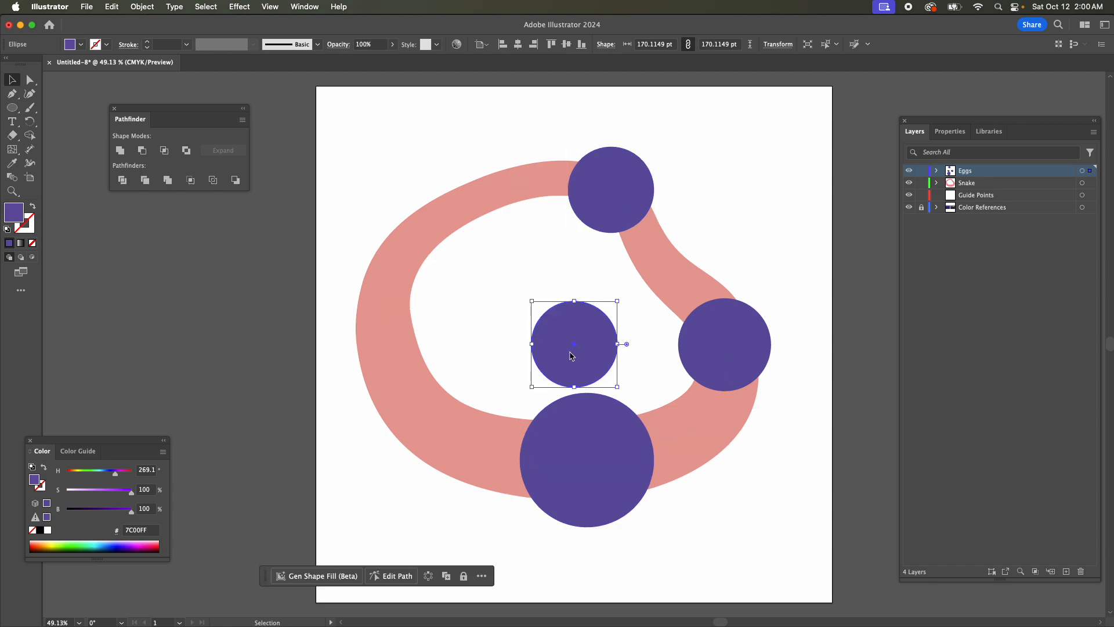
left_click_drag(574, 355, 385, 283)
left_click(580, 319)
Enlarge the bottom egg circle to about 273 pt and shrink the top one to about 155 pt.
left_click(601, 464)
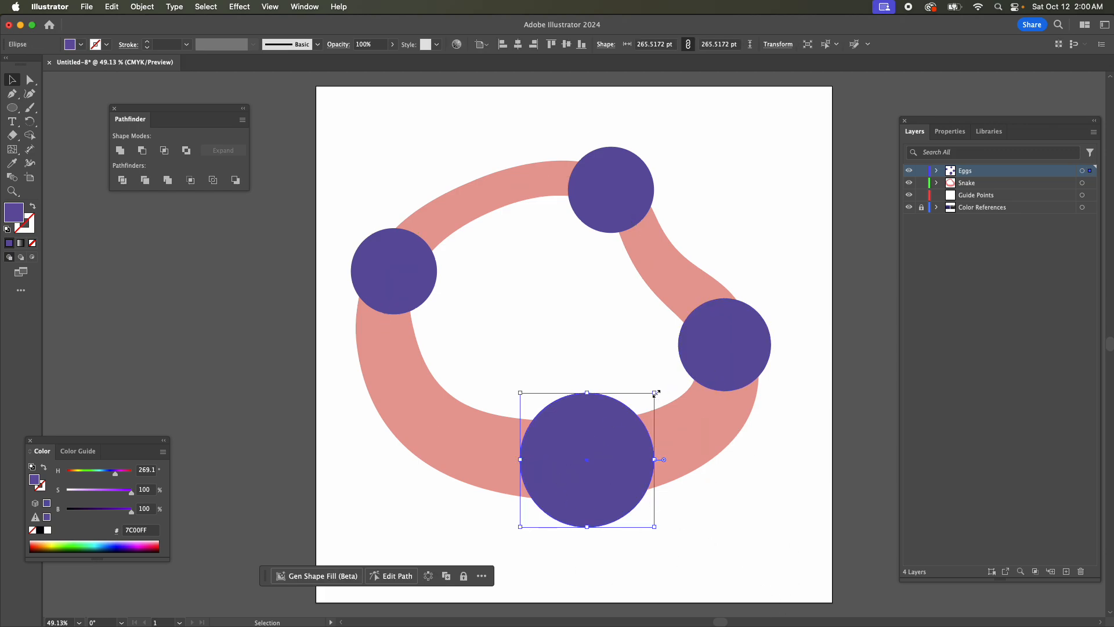
left_click_drag(656, 393, 655, 391)
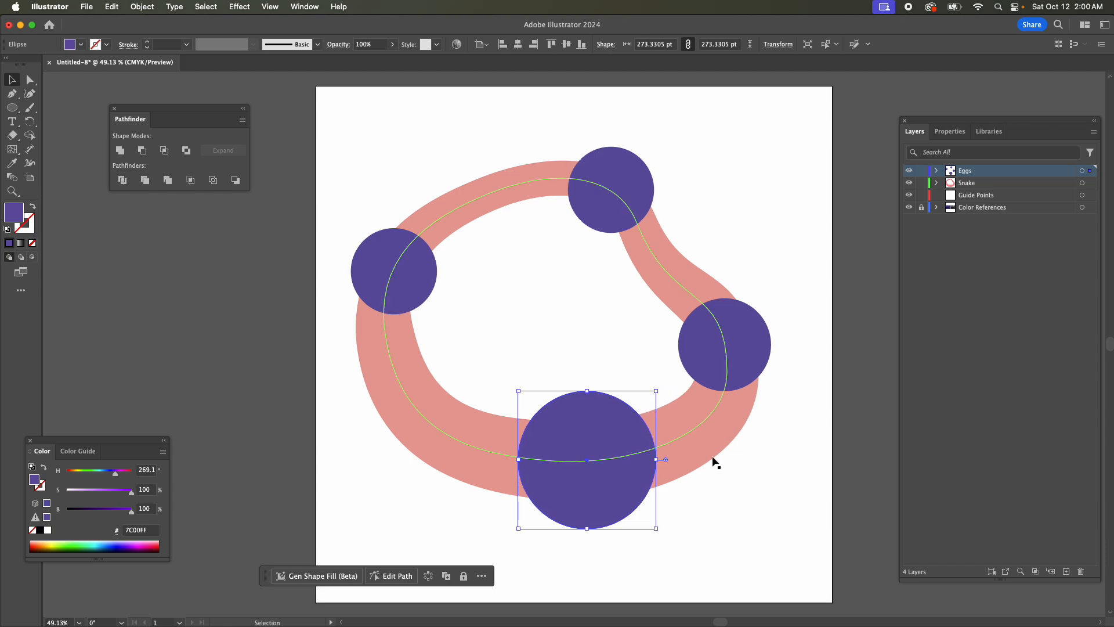
left_click(627, 209)
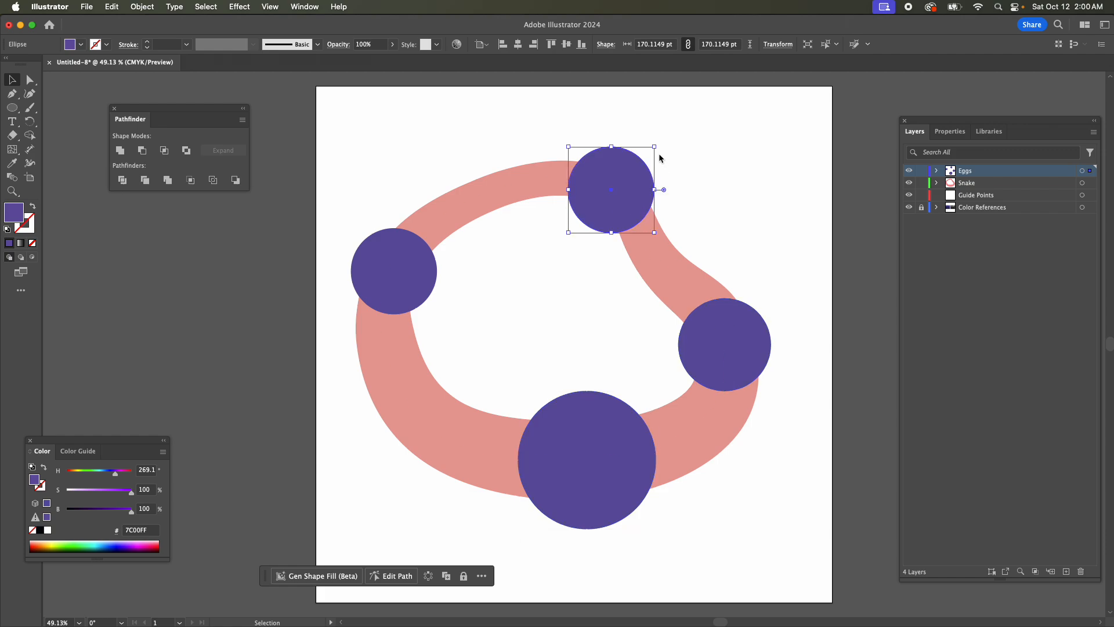
left_click_drag(655, 145, 652, 153)
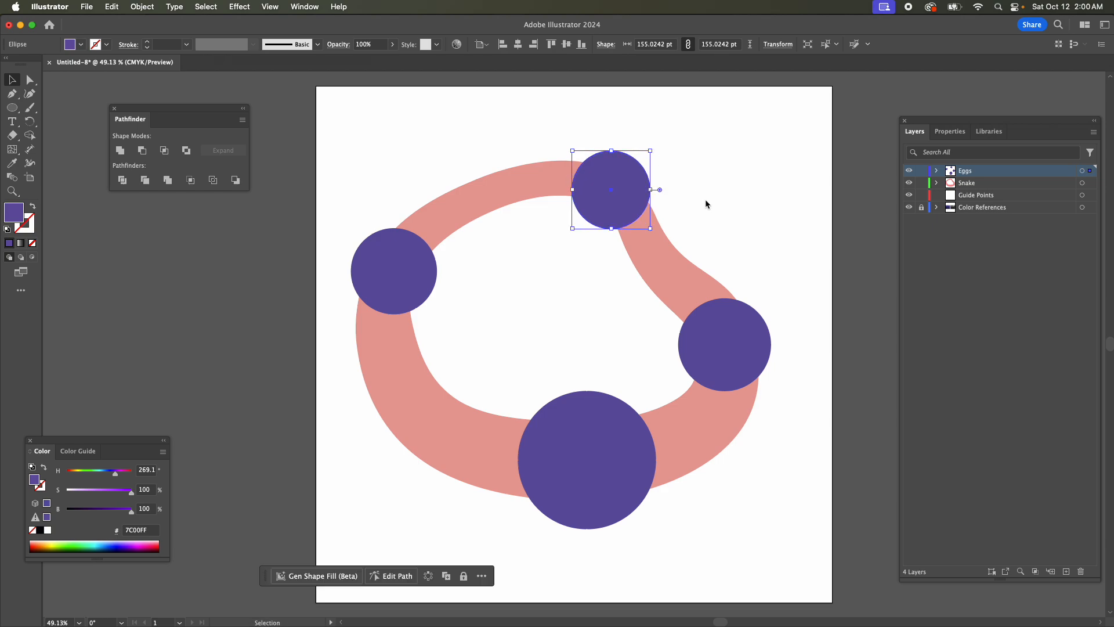
Shift the top egg circle slightly right and down to center it on the snake's body.
left_click(725, 217)
left_click_drag(634, 200, 640, 204)
key("Right")
key("Right")
key("Right")
key("Right")
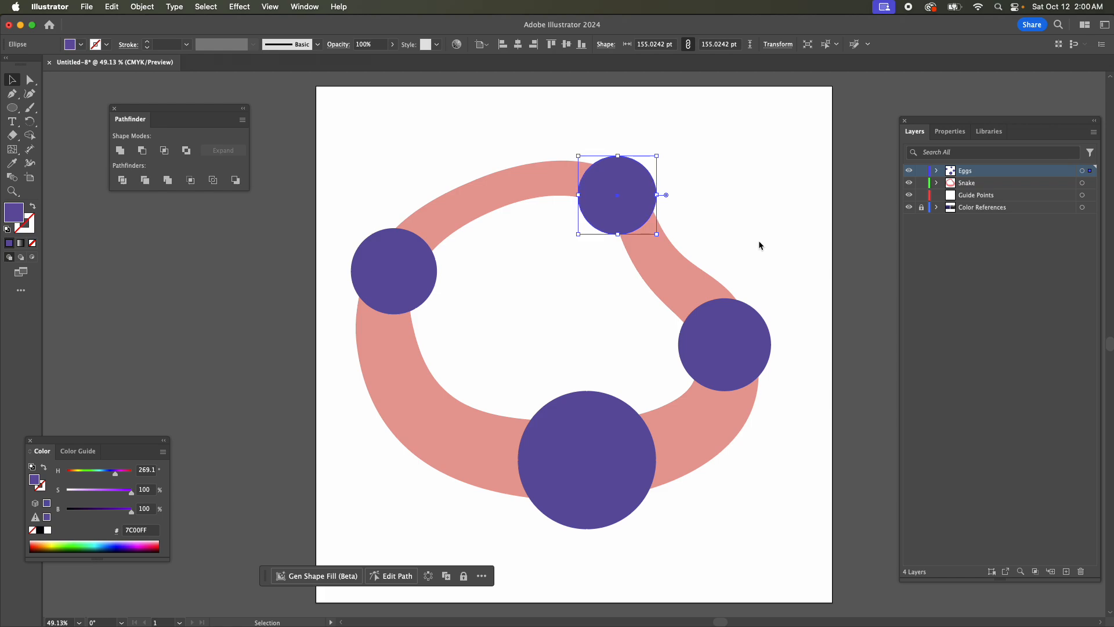
key("Down")
key("Down")
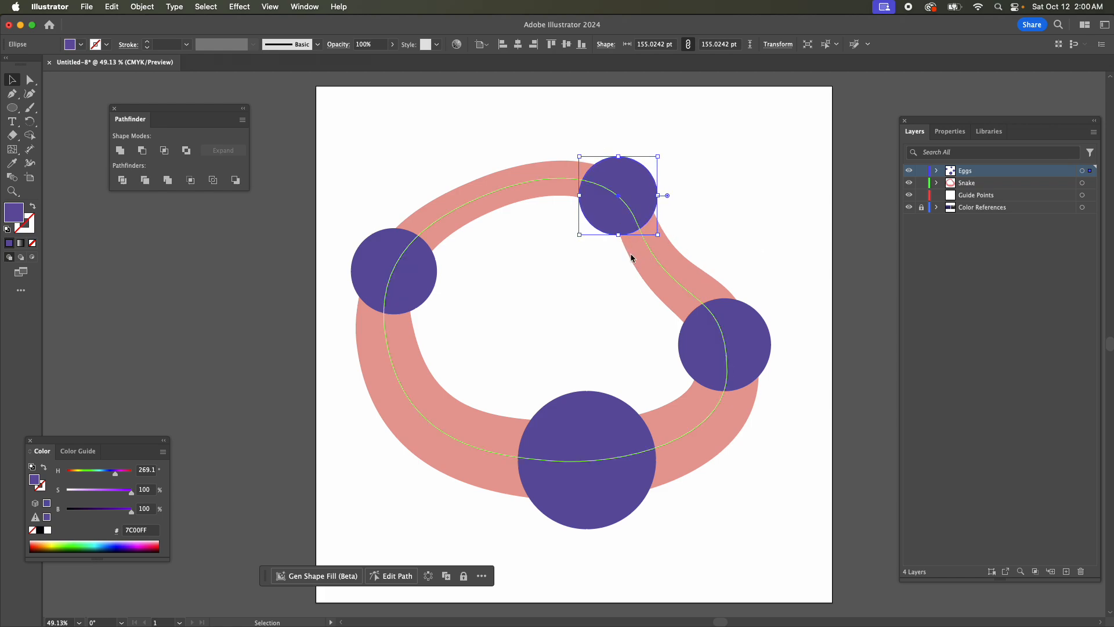
Try nudging the top egg circle slightly down and to the right along the snake's body.
key("Down")
key("Right")
key("Right")
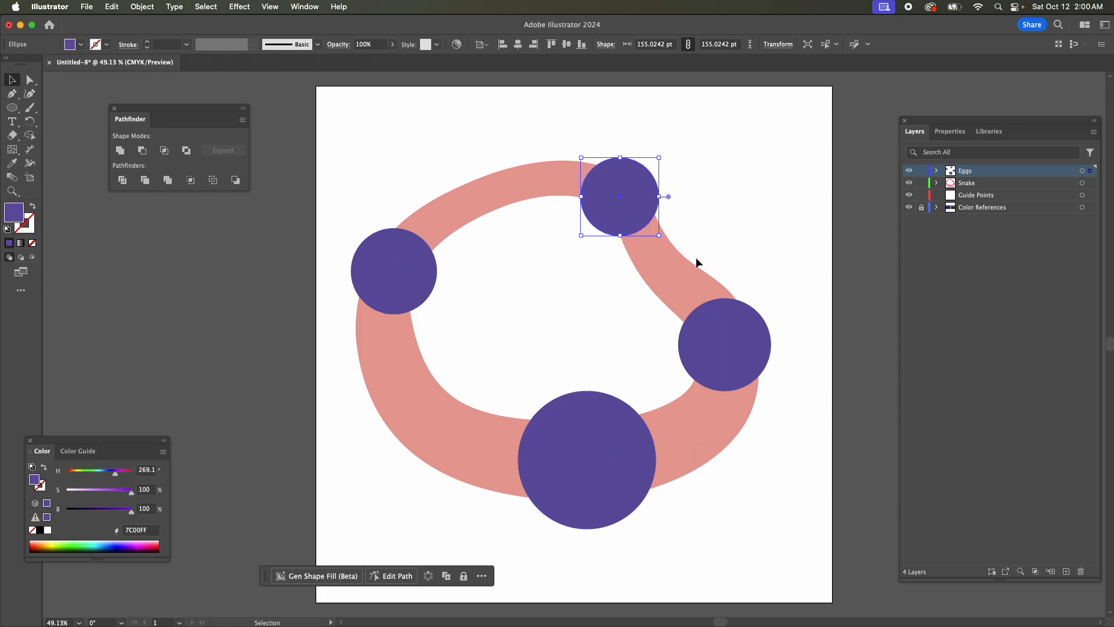
key("Left")
key("Left")
key("Up")
key("Up")
key("Down")
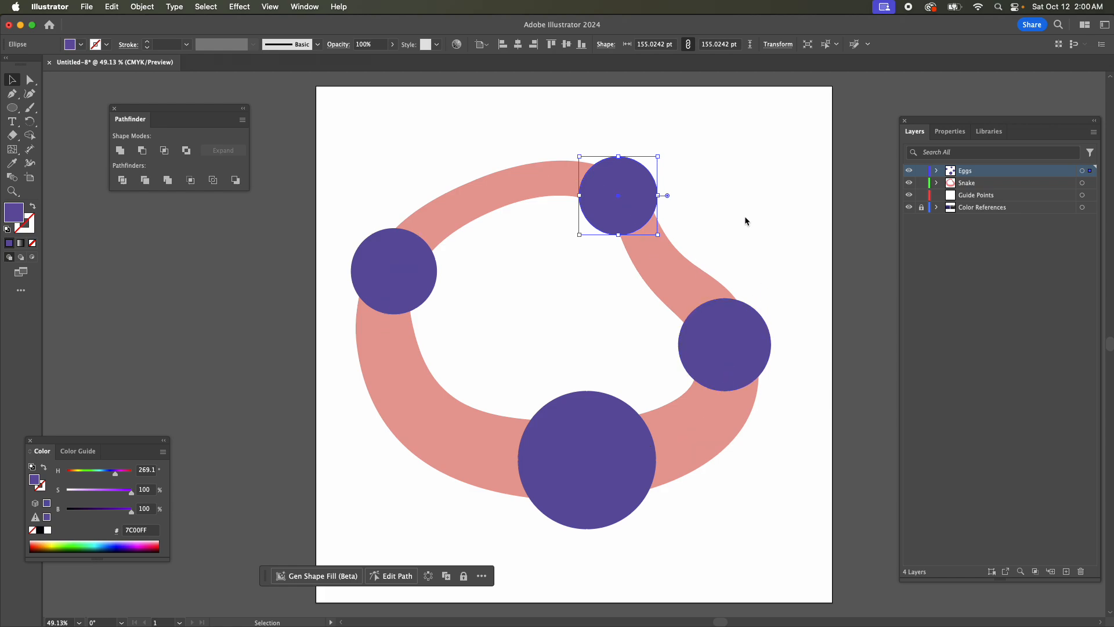
Enlarge the right egg circle evenly around its center to about 204 pt.
left_click(784, 404)
left_click(733, 325)
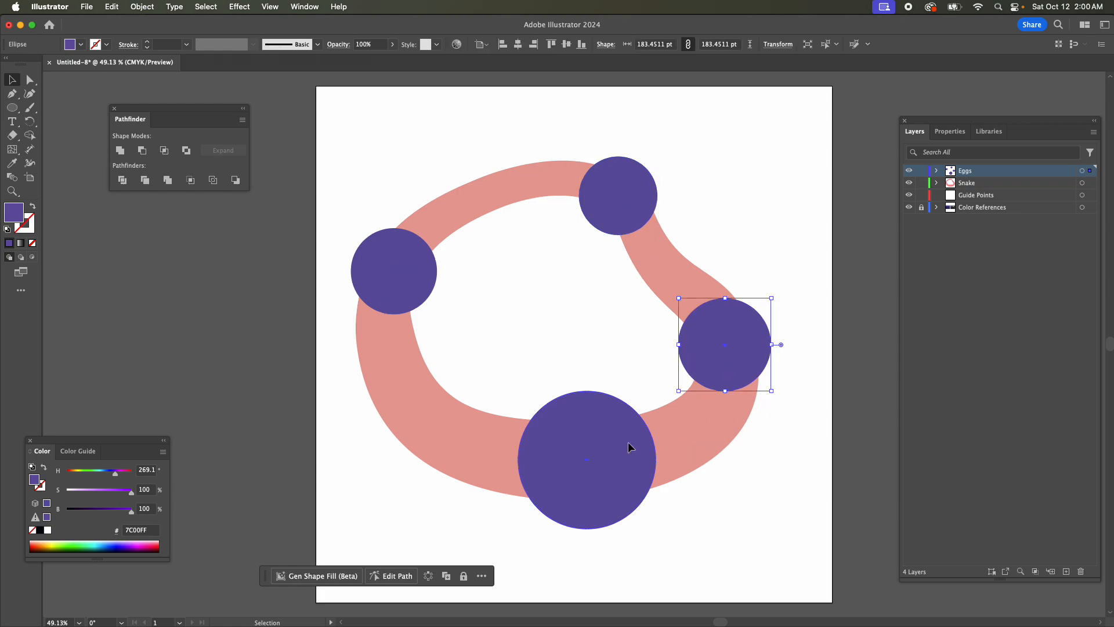
left_click(635, 457)
left_click(961, 135)
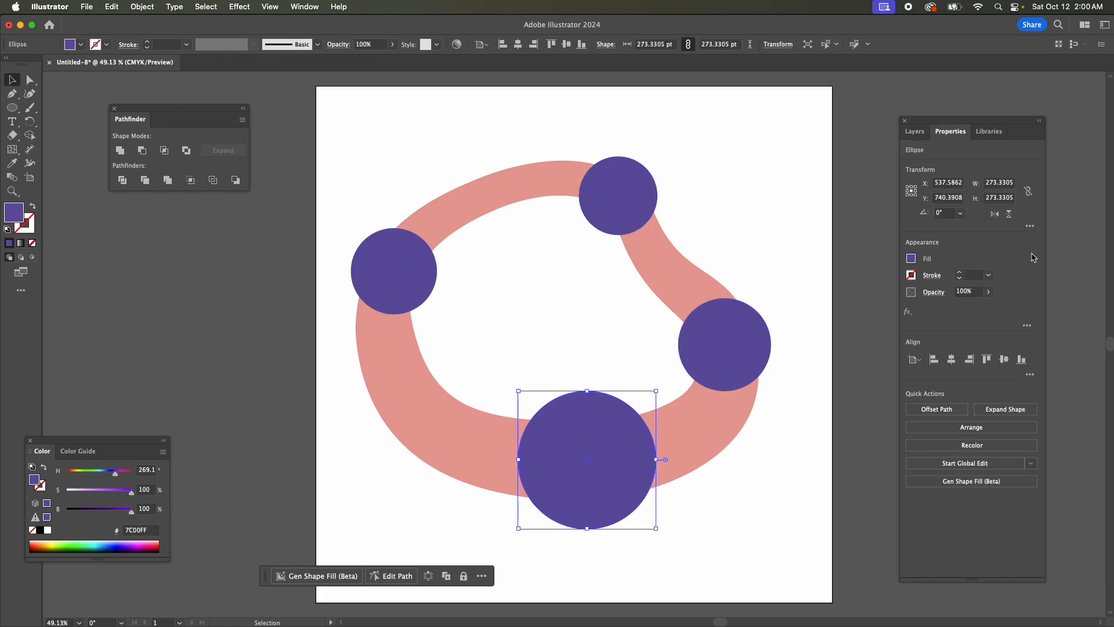
left_click(643, 197)
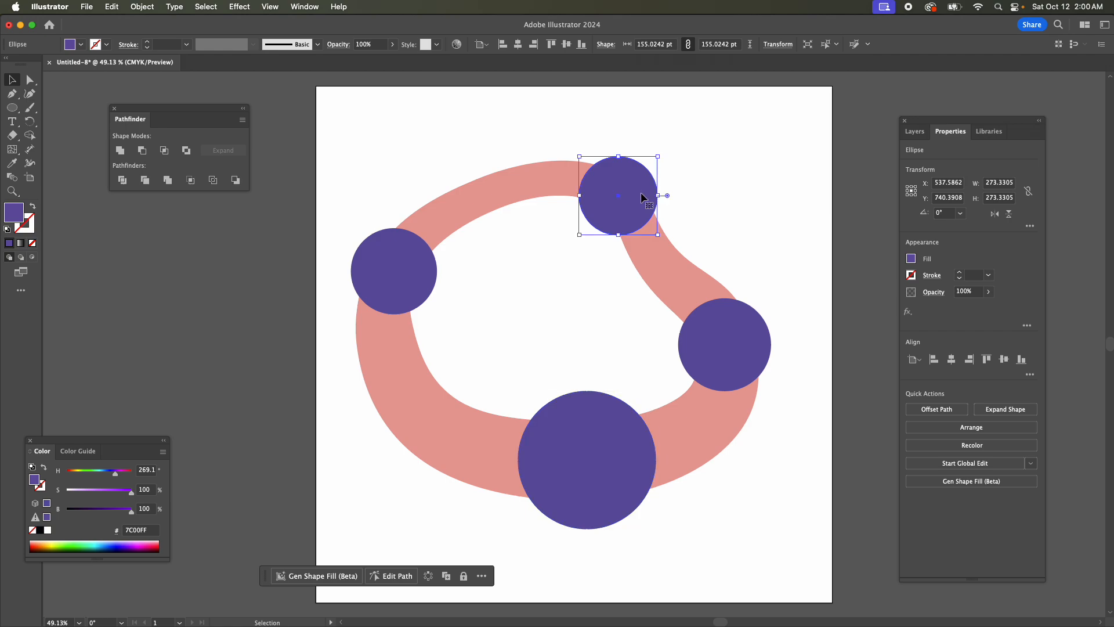
left_click(724, 342)
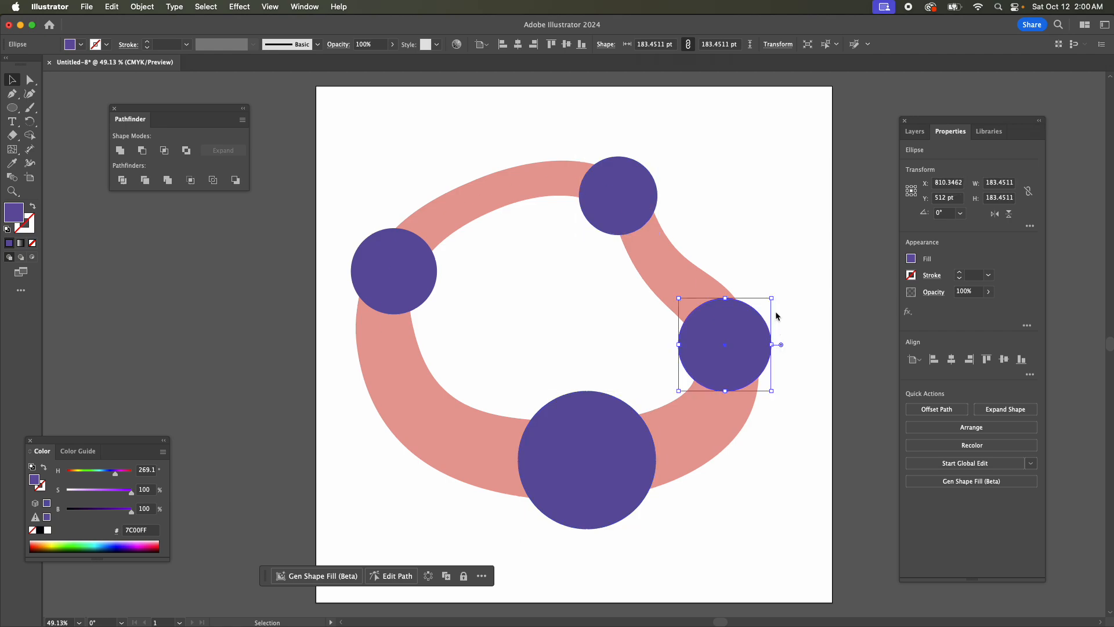
key("e")
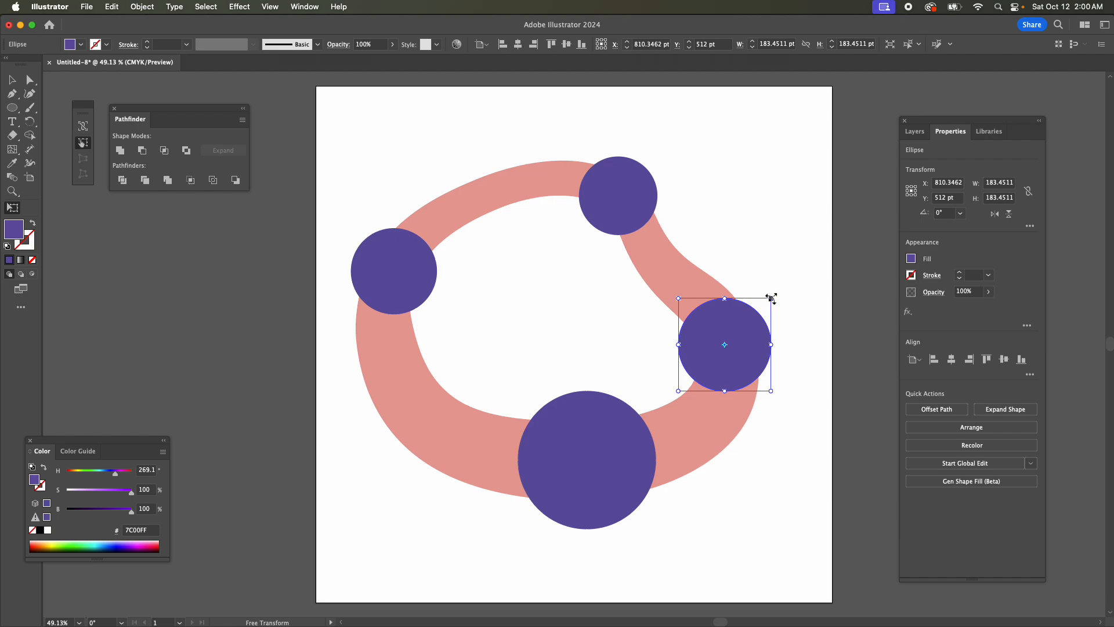
left_click_drag(771, 298, 775, 293)
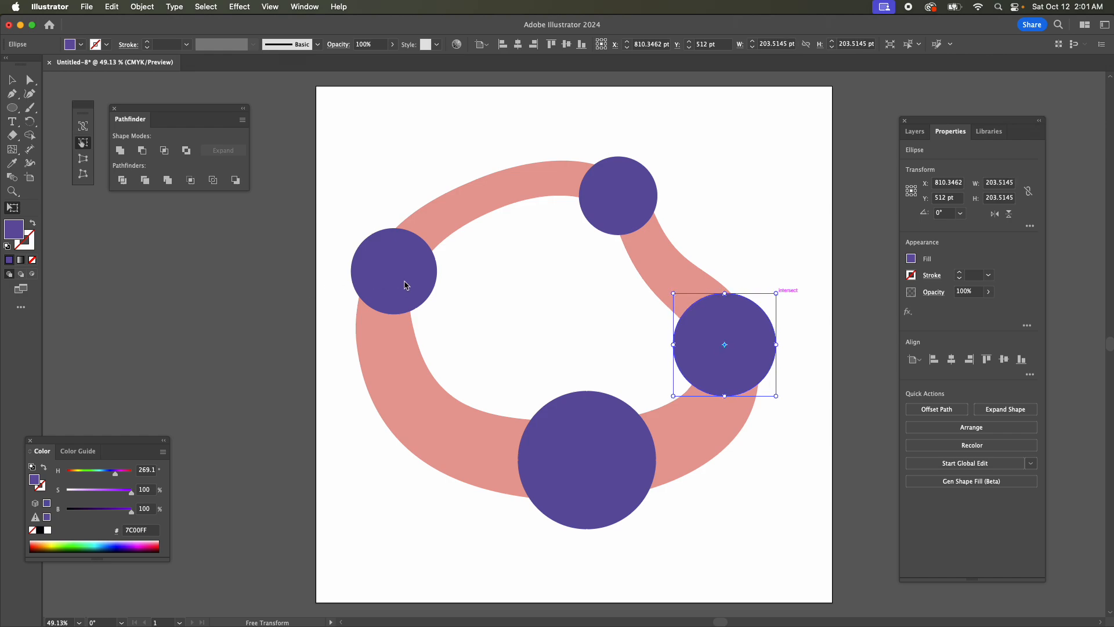
key("v")
left_click(272, 203)
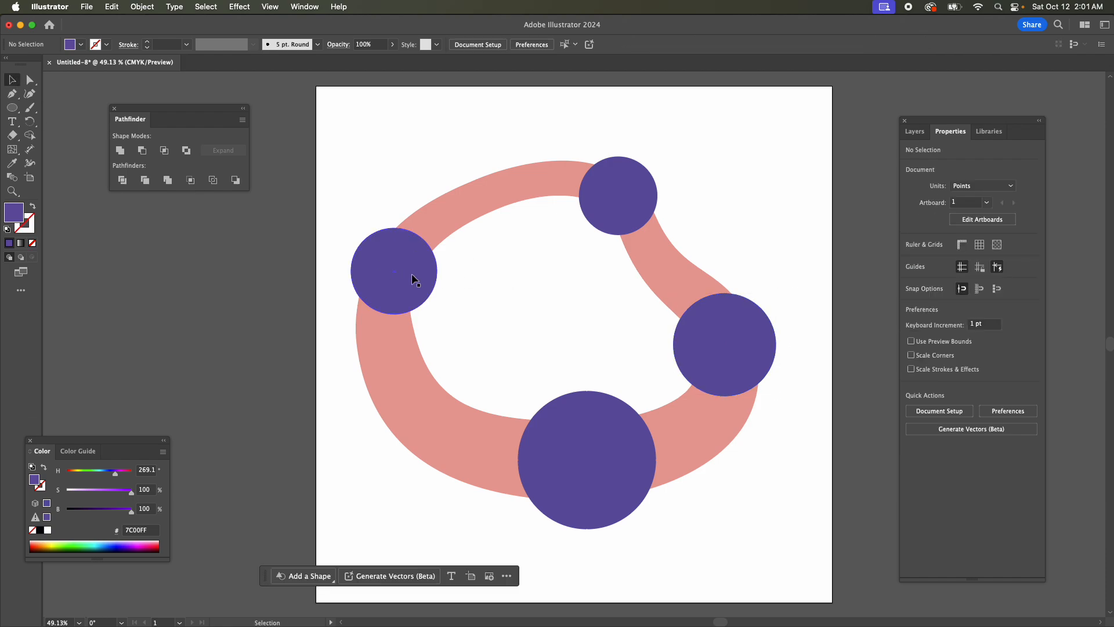
Scale the egg circle on the body's upper-left curve to about 170 pt.
left_click(411, 273)
left_click_drag(351, 227, 354, 225)
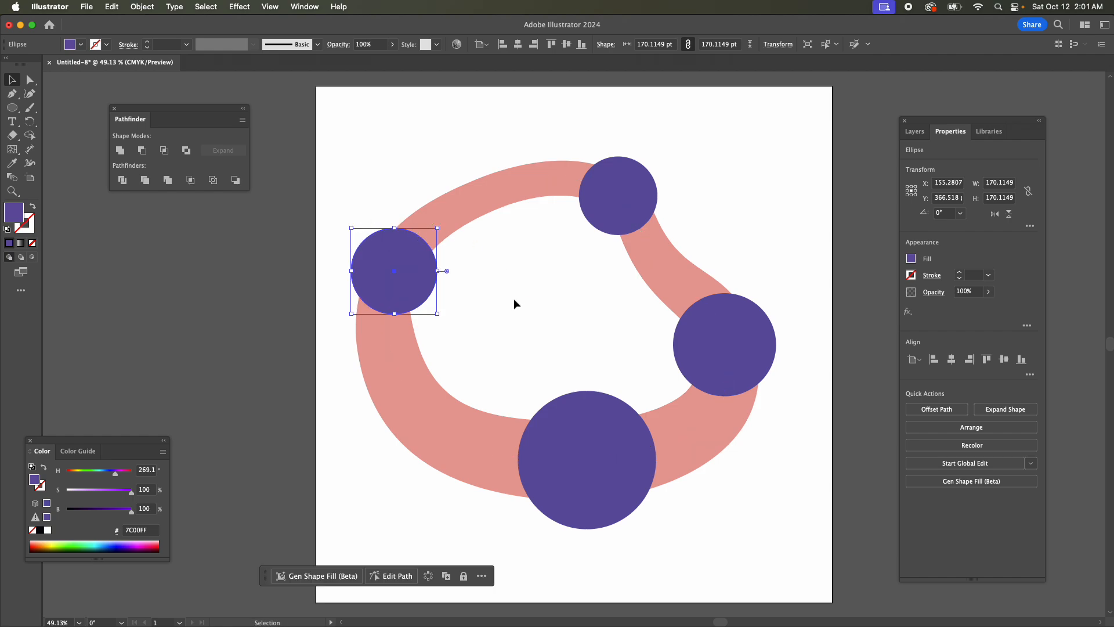
left_click(549, 376)
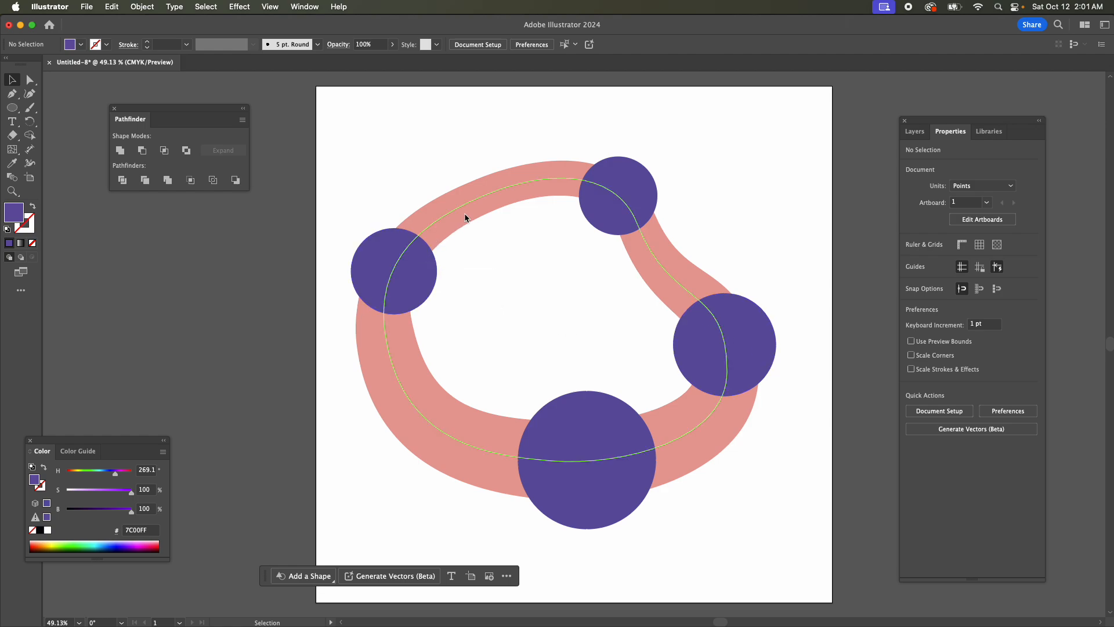
Select and copy the snake body together with all four egg circles.
left_click(915, 131)
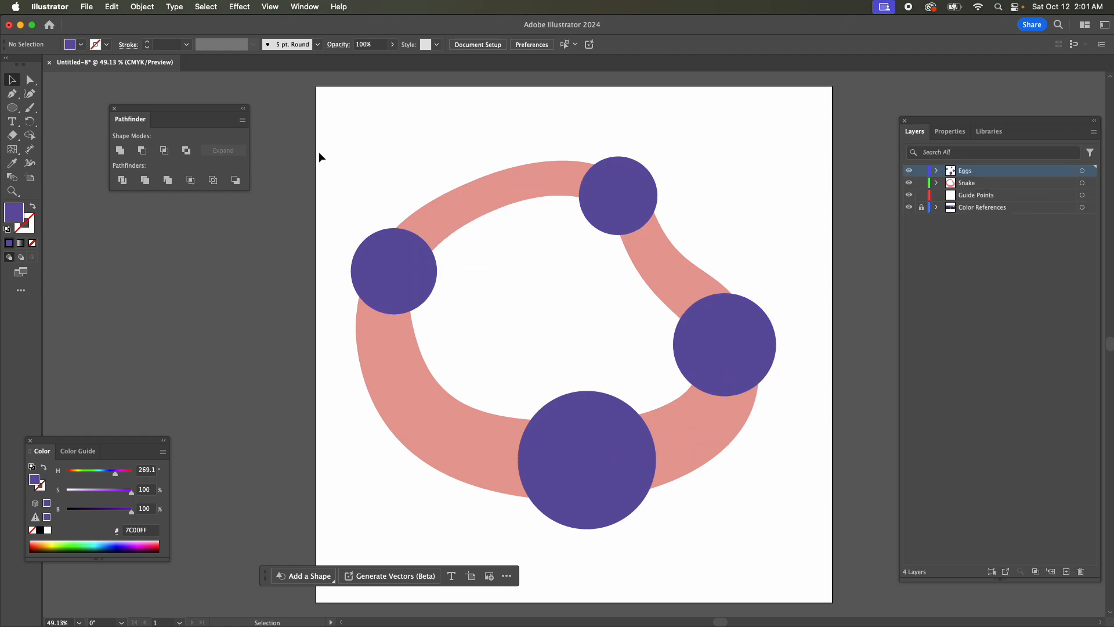
left_click_drag(319, 152, 807, 541)
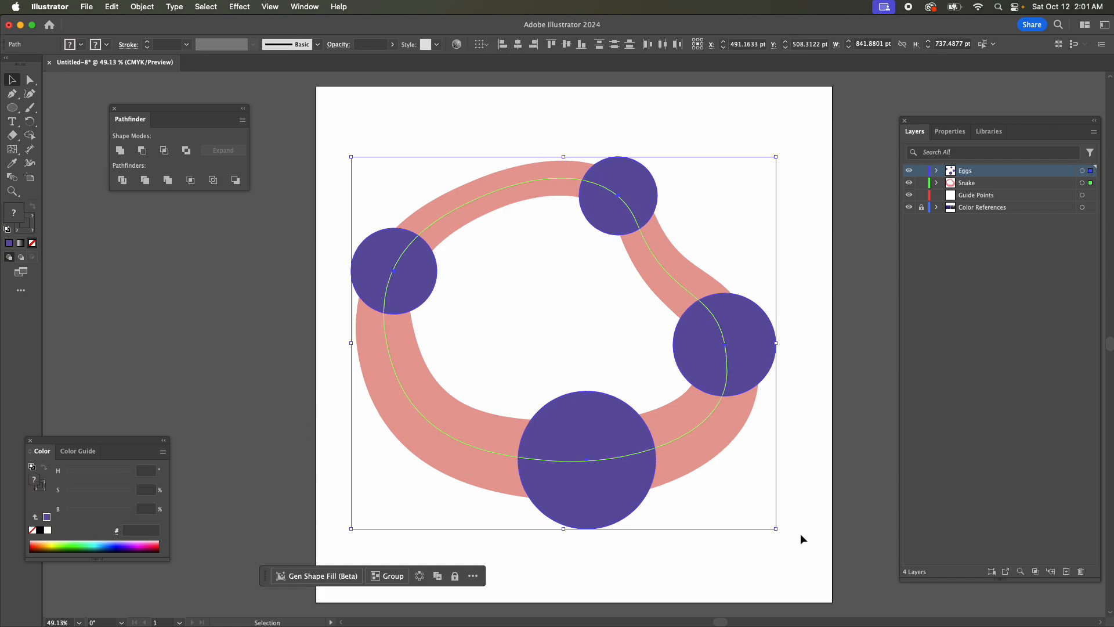
key("a")
key("v")
Add a new layer named Final_Outline above the others and paste the copied body and egg circles in front, in place.
left_click(1066, 572)
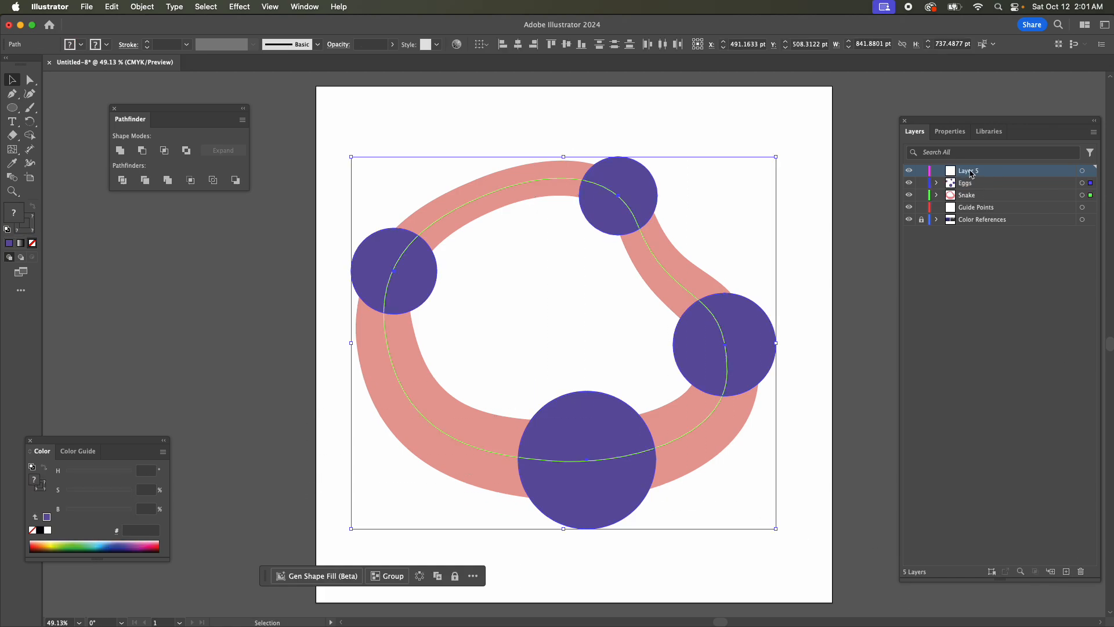
double_click(967, 171)
type("Final")
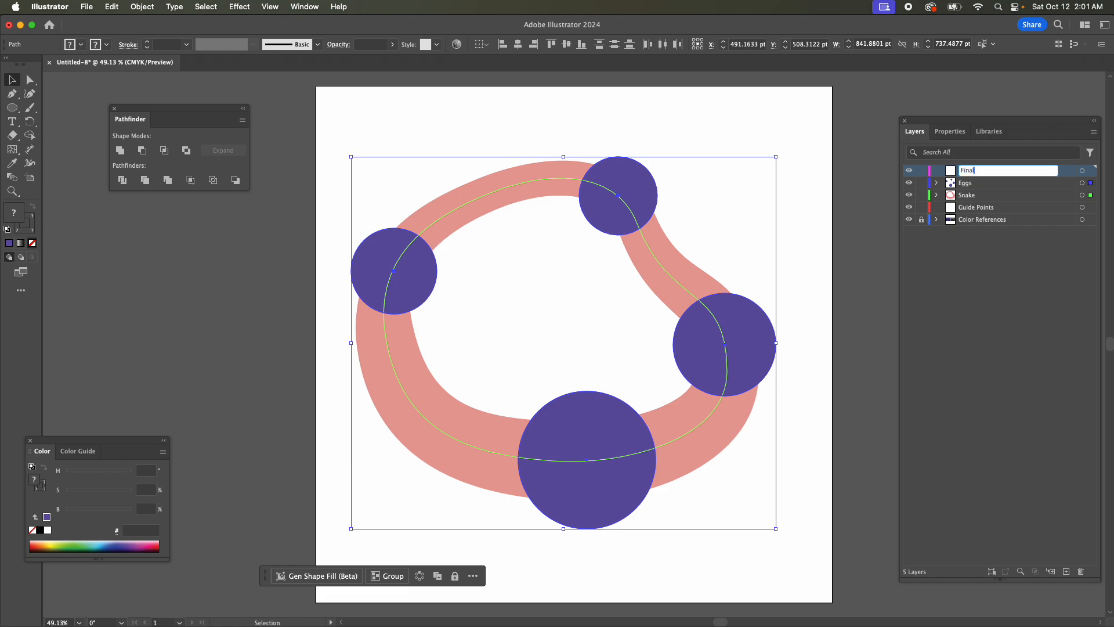
type("_Outline")
key("Return")
key("super")
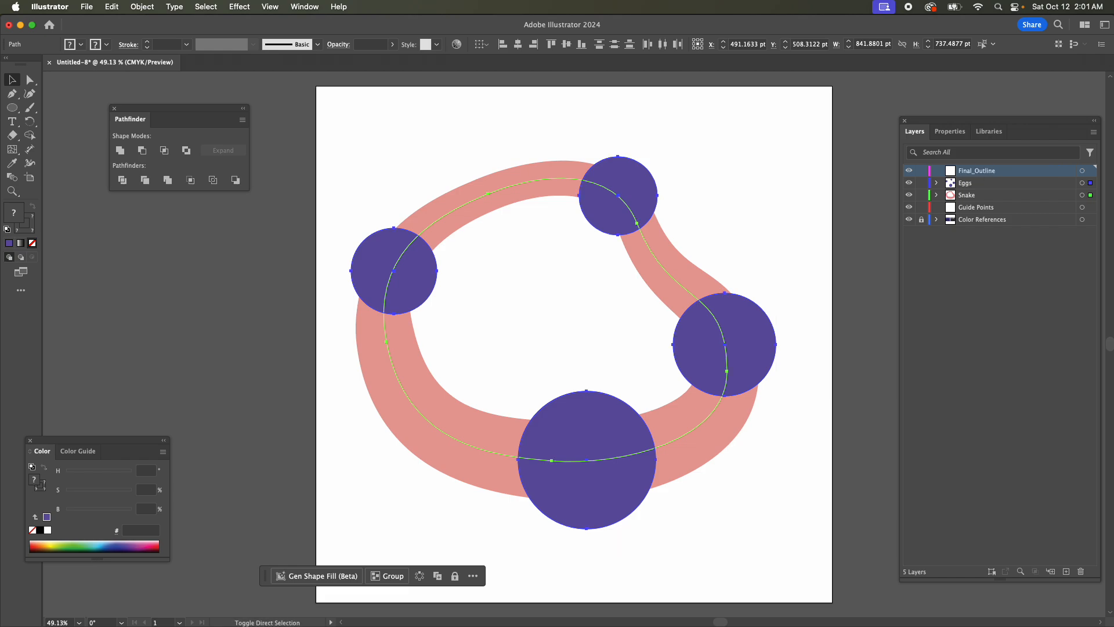
key("super+f")
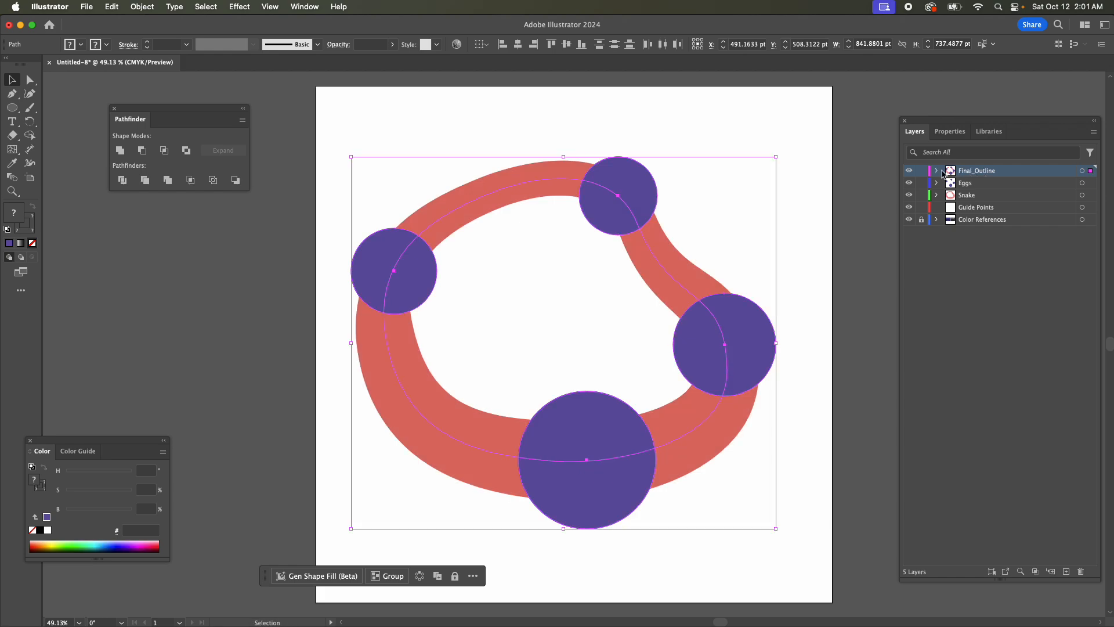
Try to unite the copied snake stroke and egg circles with Pathfinder without expanding the stroke.
left_click(115, 109)
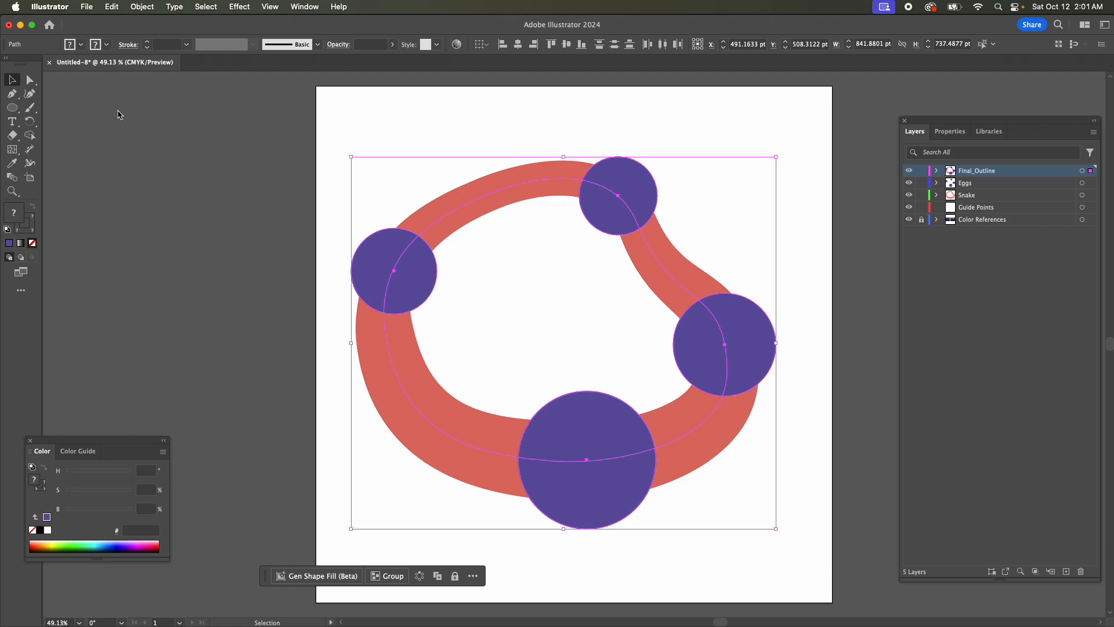
left_click(304, 7)
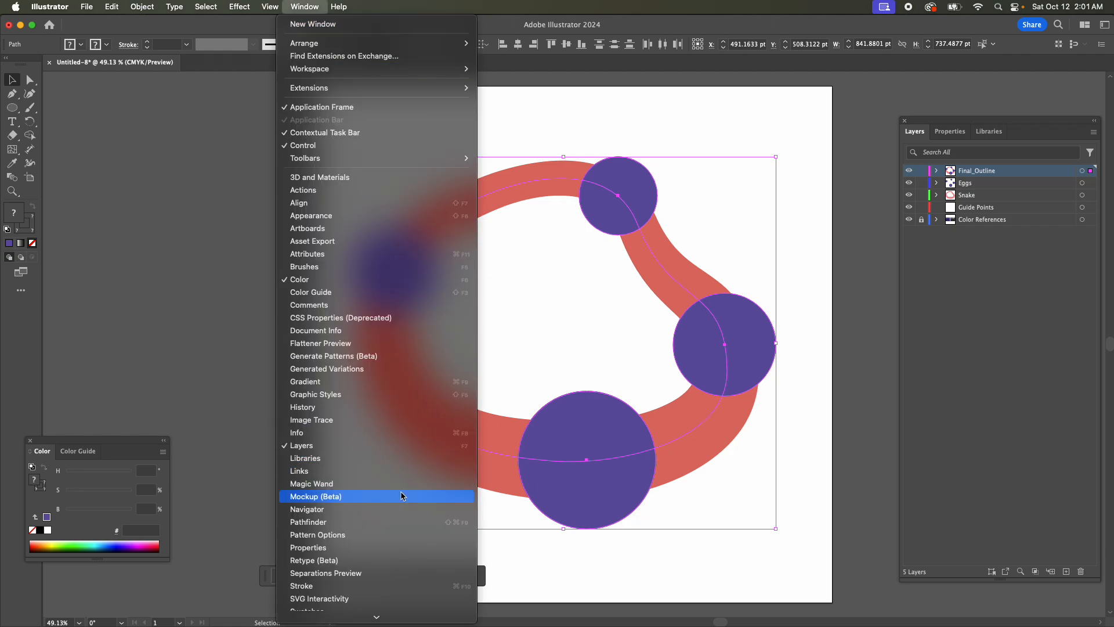
left_click(394, 521)
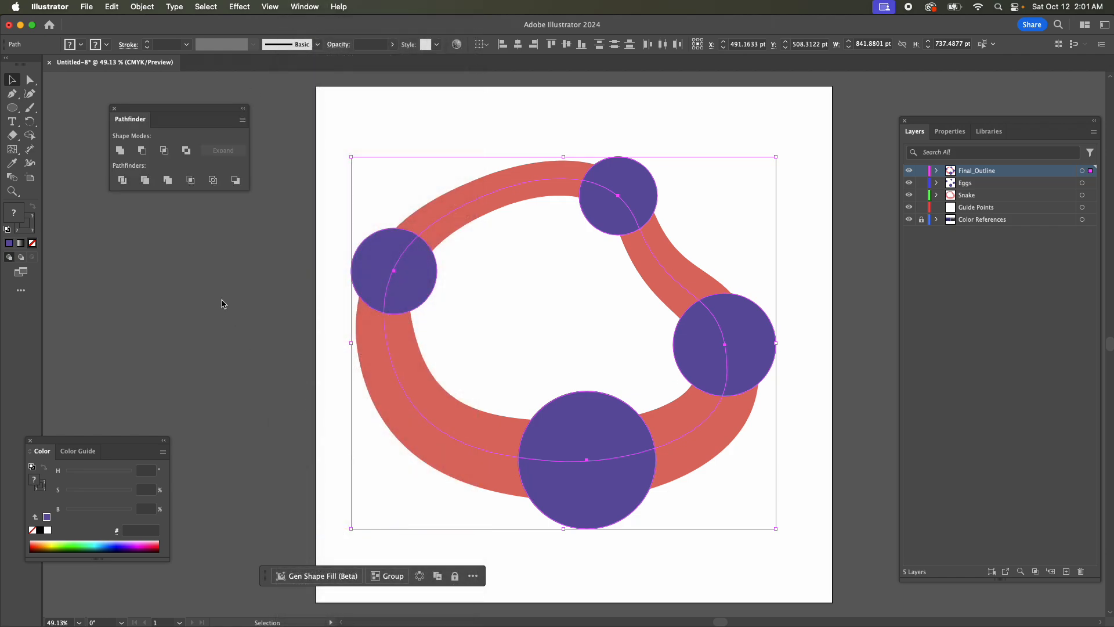
left_click(119, 150)
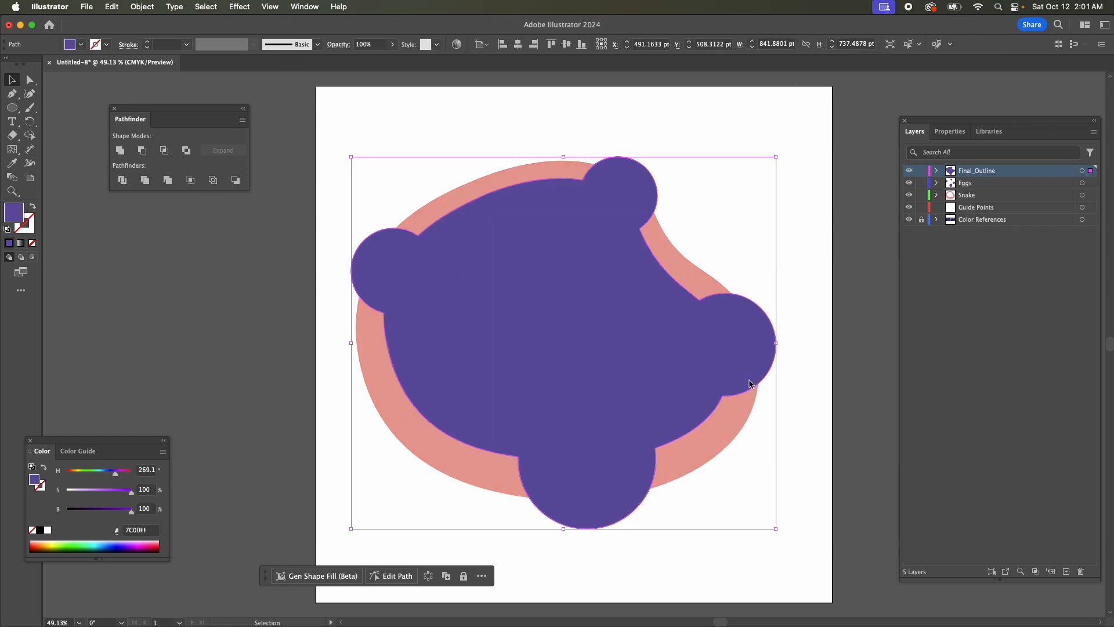
key("a")
key("super+z")
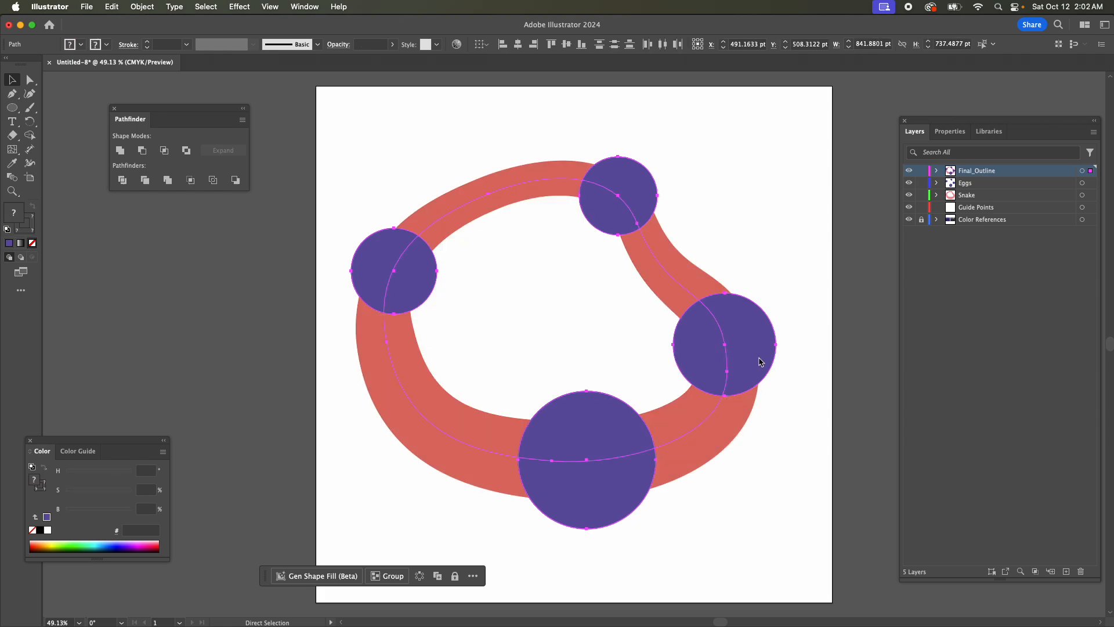
Expand the appearance of the copied snake body and unite it with all the egg circles on the Final_Outline layer.
key("v")
left_click(731, 241)
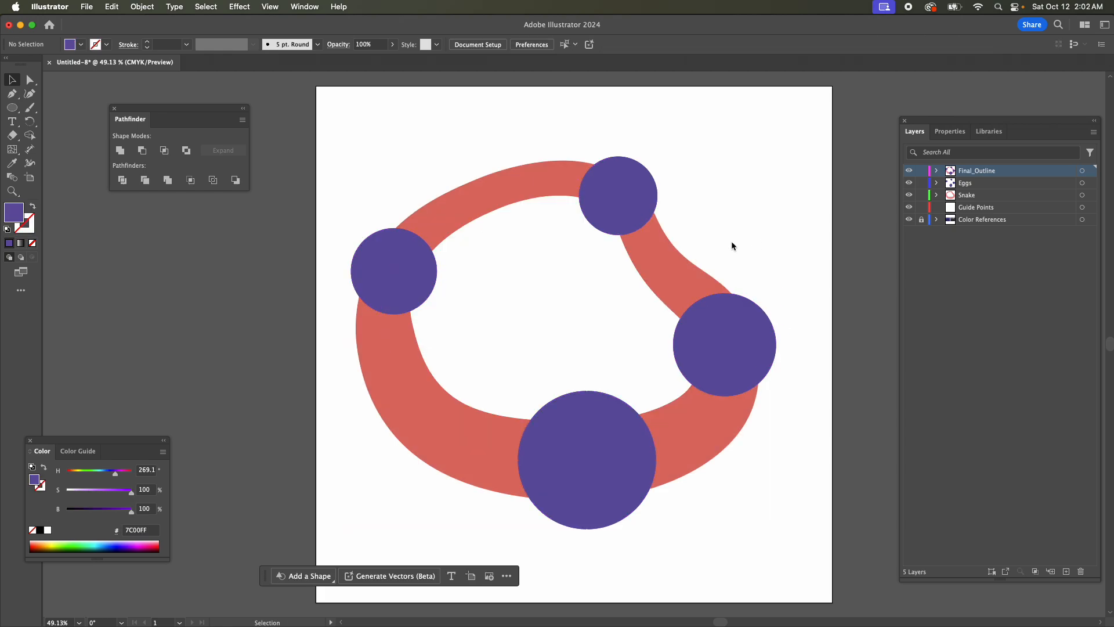
left_click(511, 188)
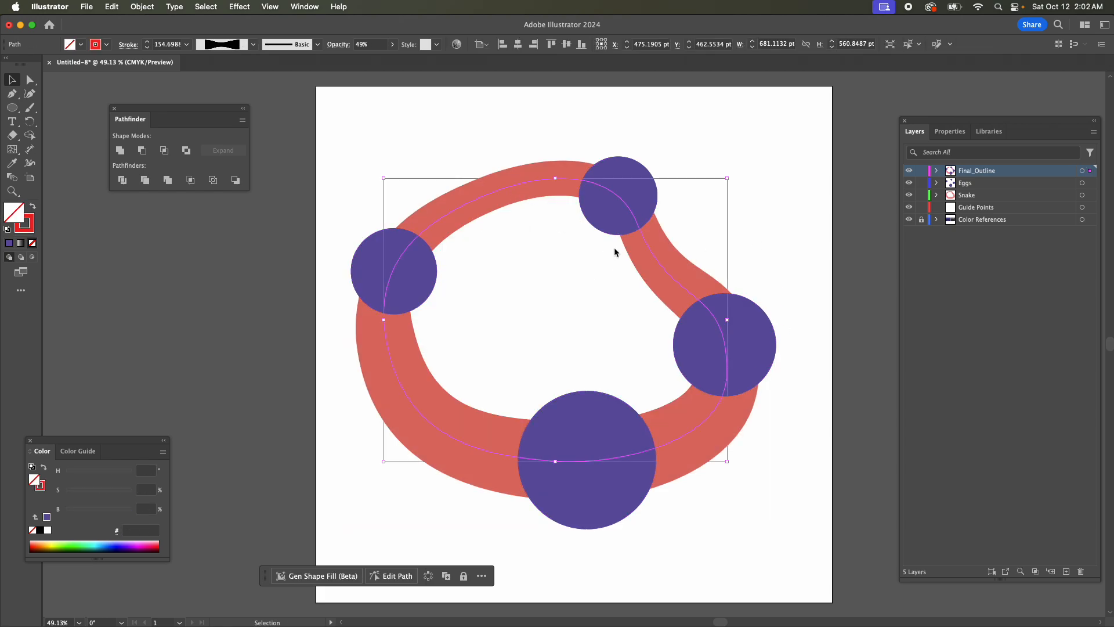
left_click(142, 7)
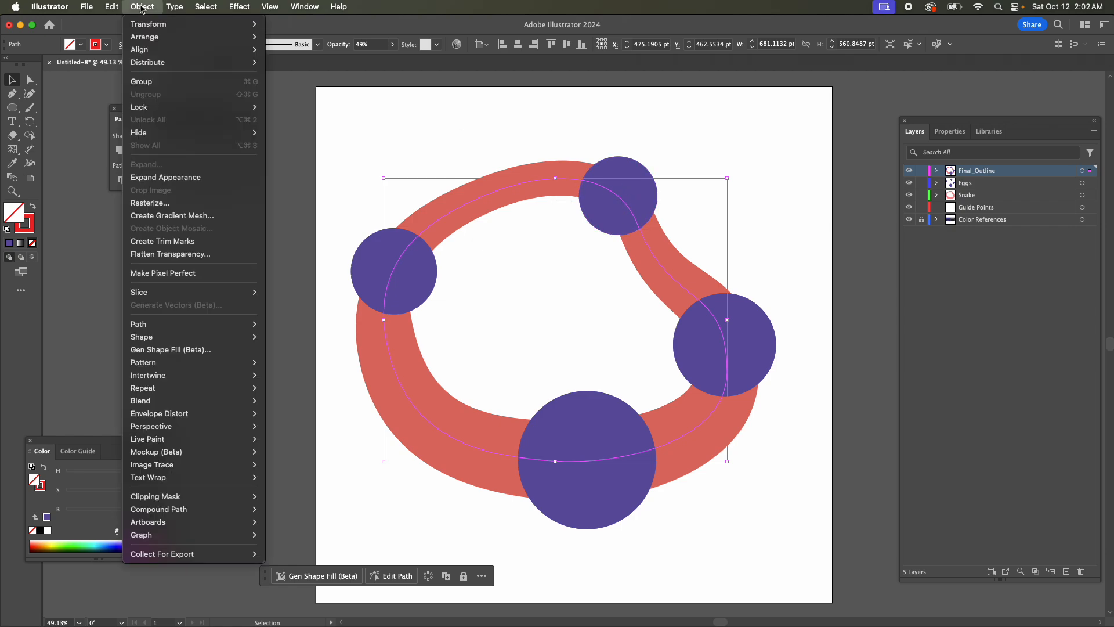
left_click(186, 177)
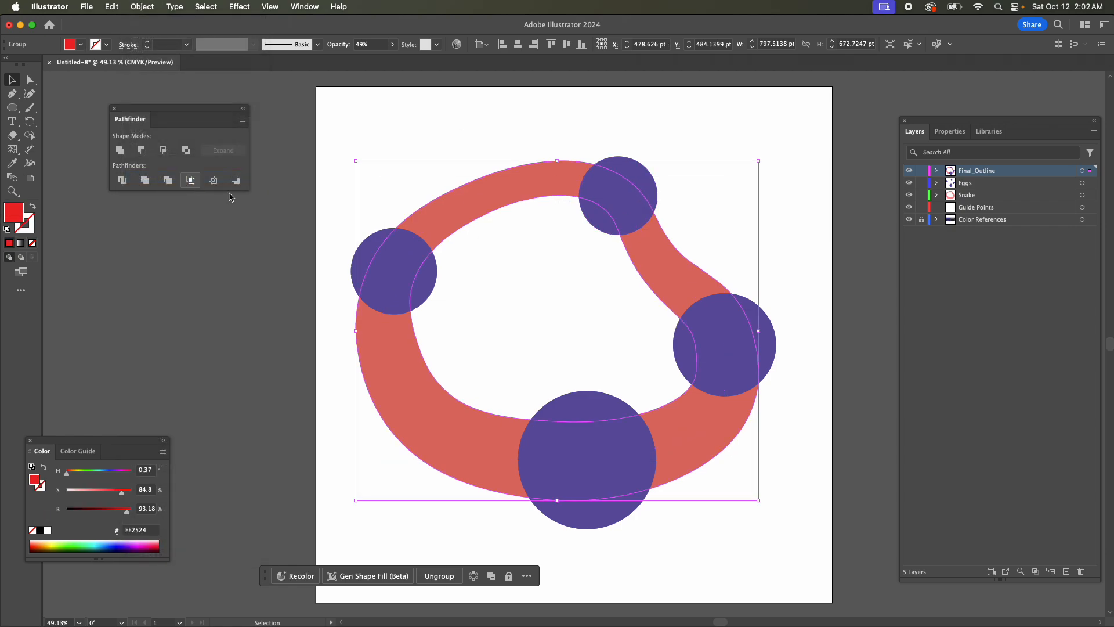
left_click(1082, 171)
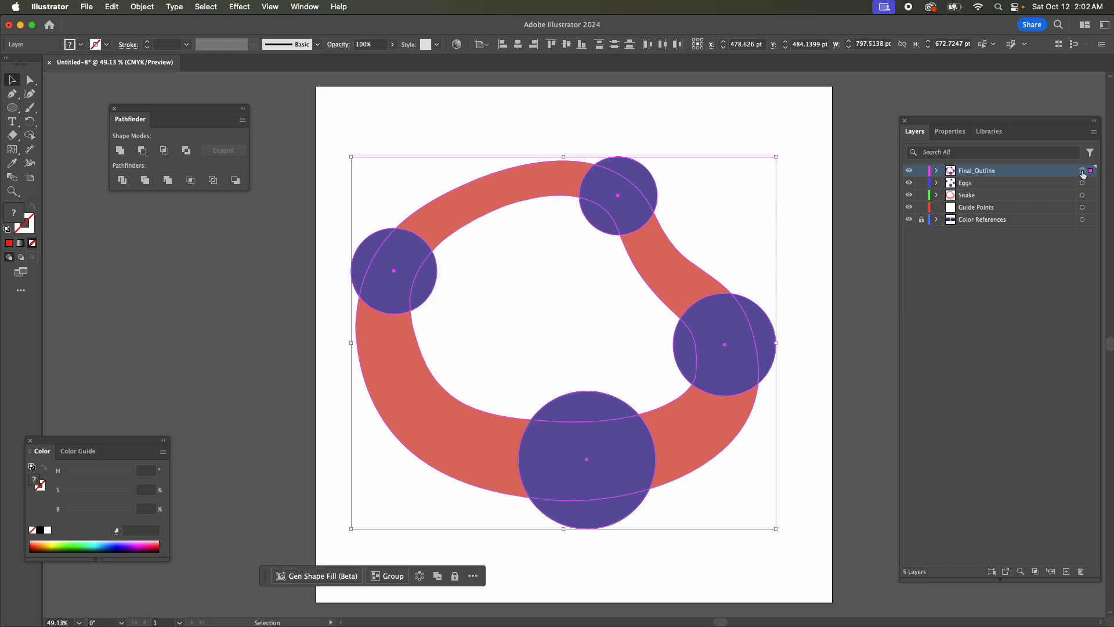
left_click(120, 151)
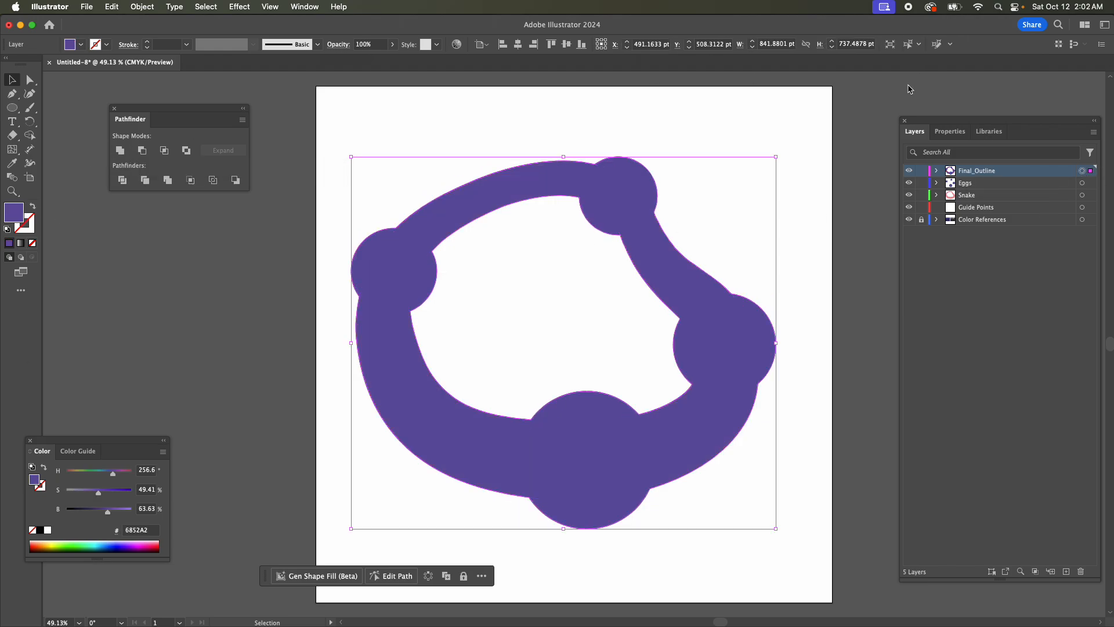
Give the united snake shape a black stroke with a weight of 26 pt.
left_click(949, 132)
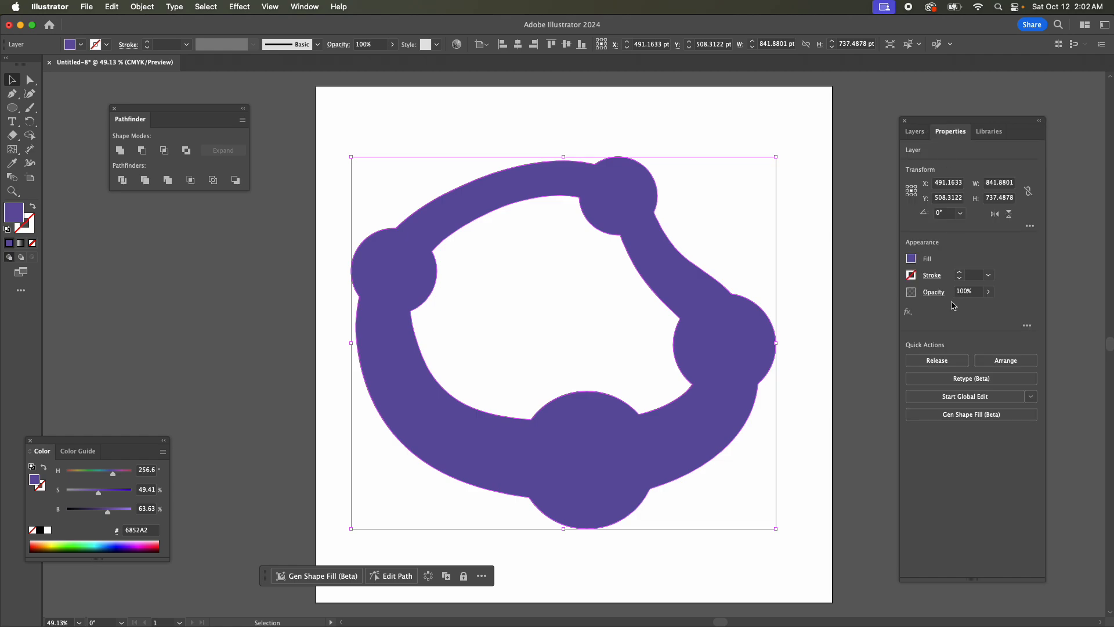
left_click(911, 276)
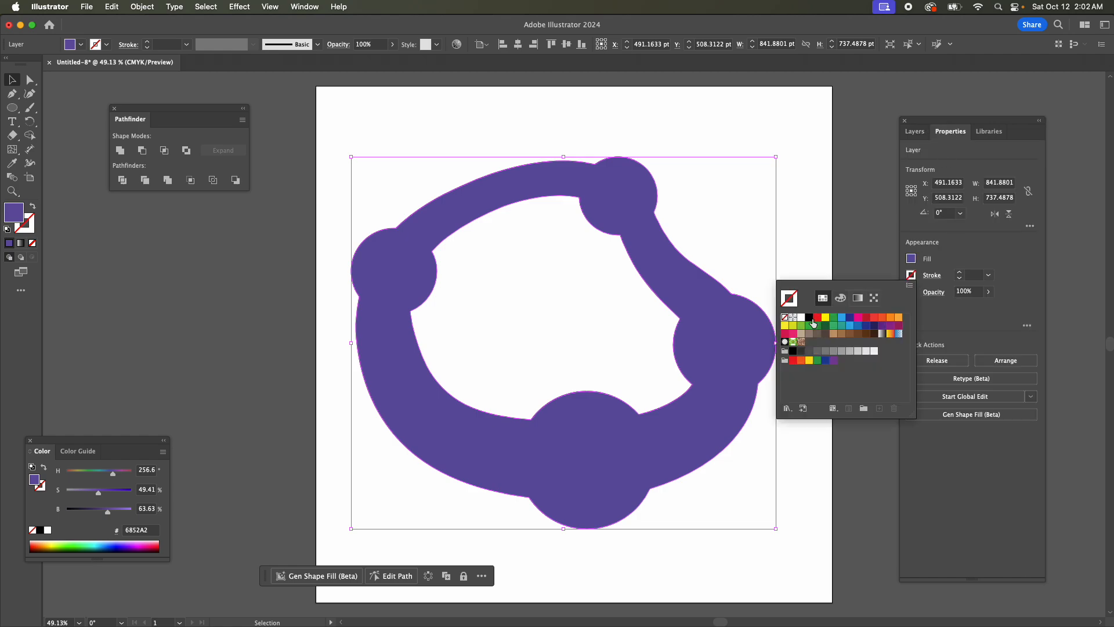
left_click(809, 318)
double_click(970, 274)
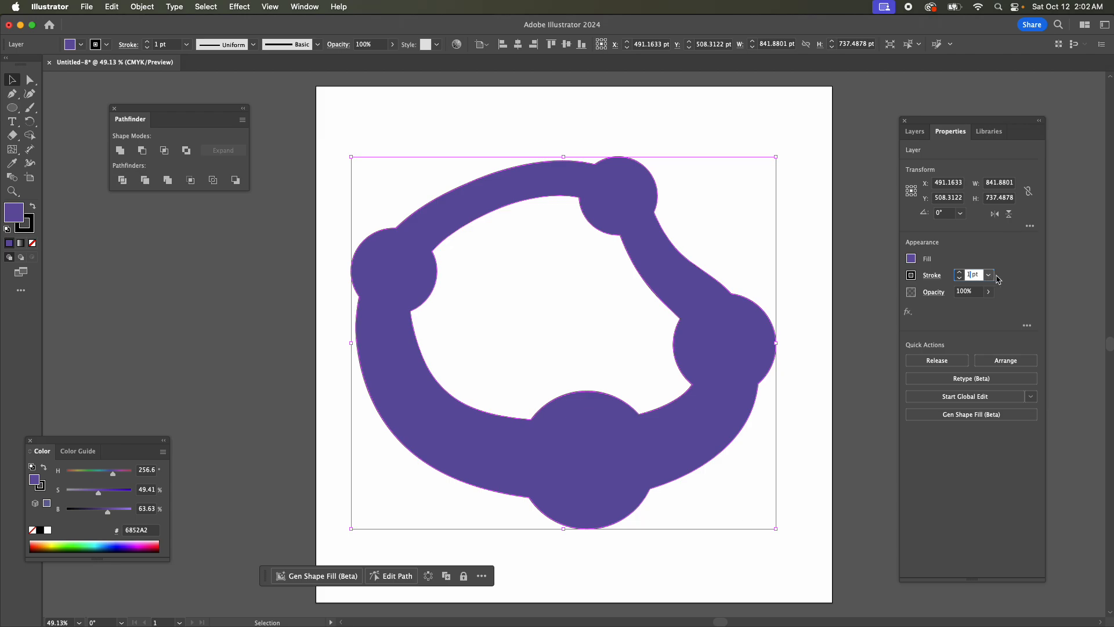
type("26")
key("Return")
Set the united snake shape's fill to None, deselect it and show the layer list again.
left_click(912, 259)
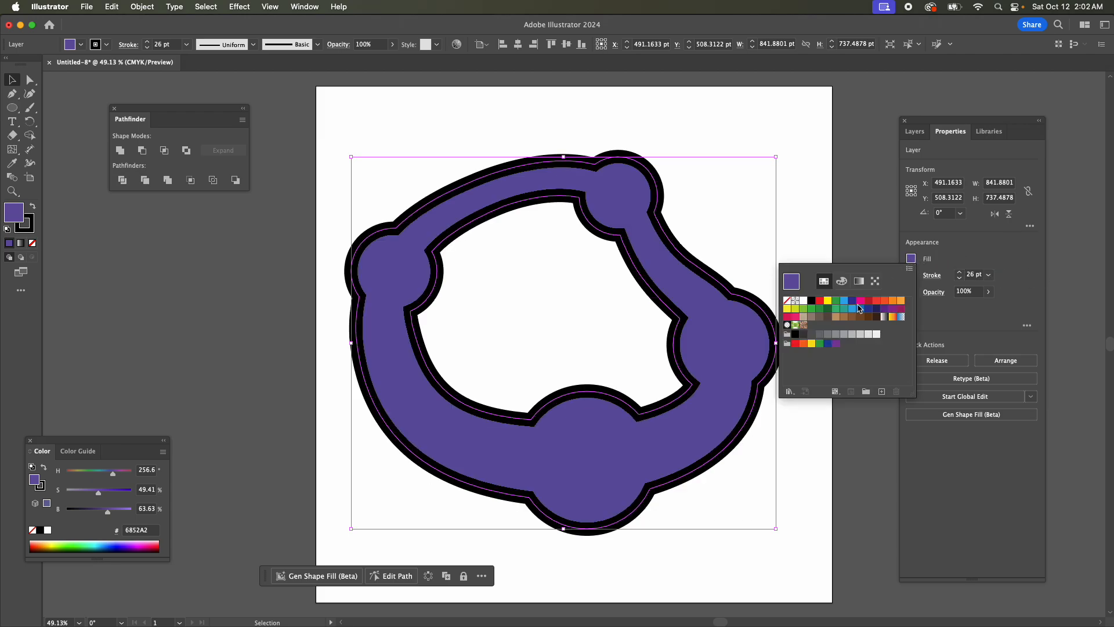
left_click(786, 300)
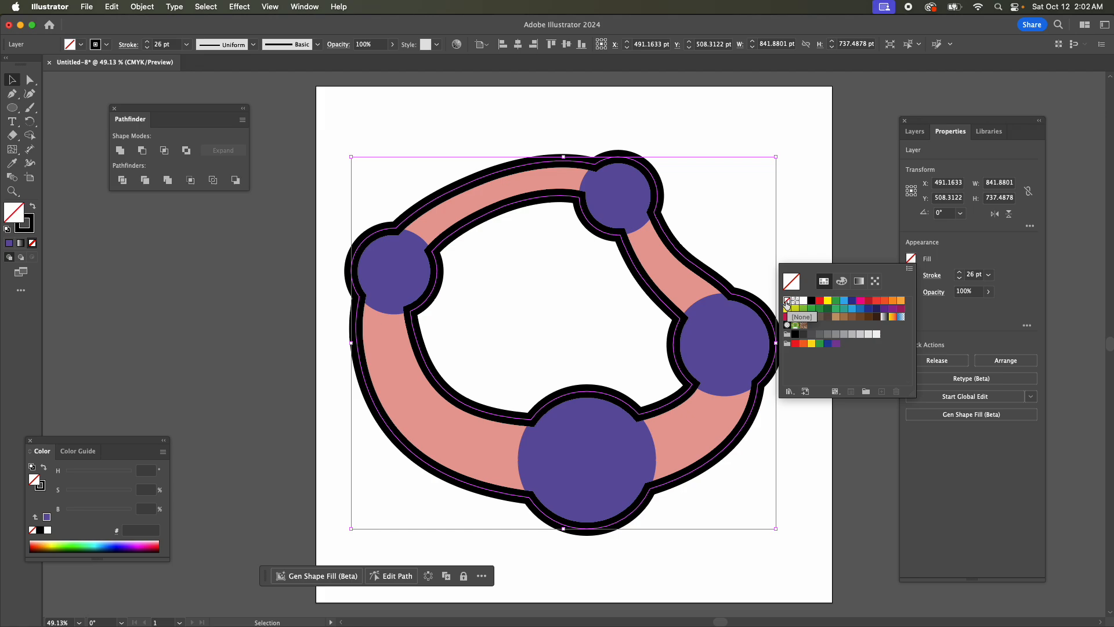
left_click(610, 299)
left_click(562, 306)
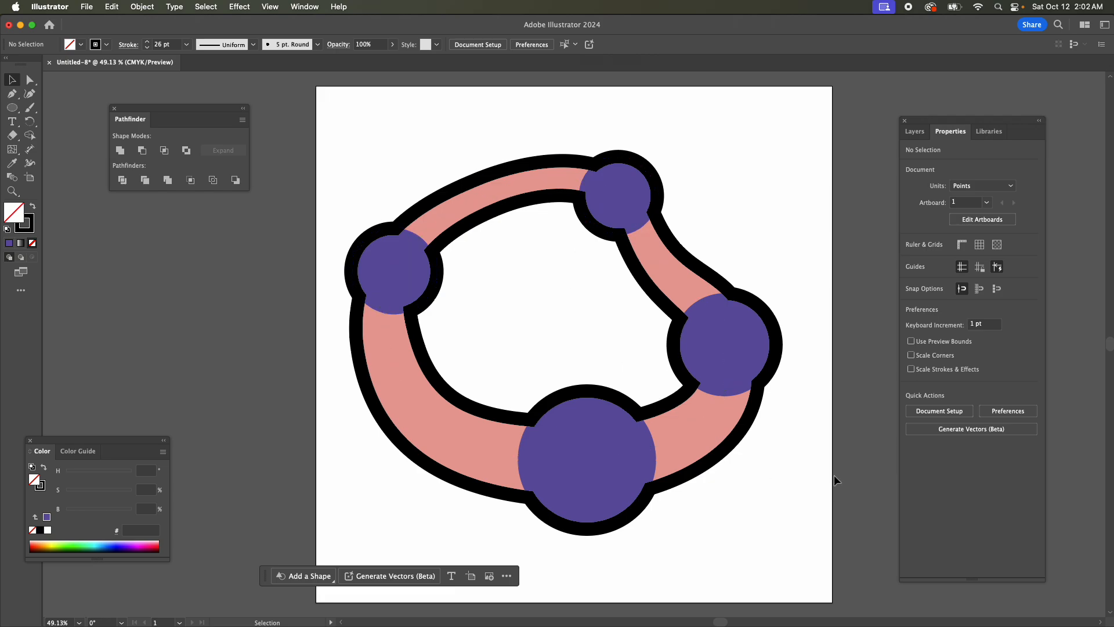
left_click(914, 132)
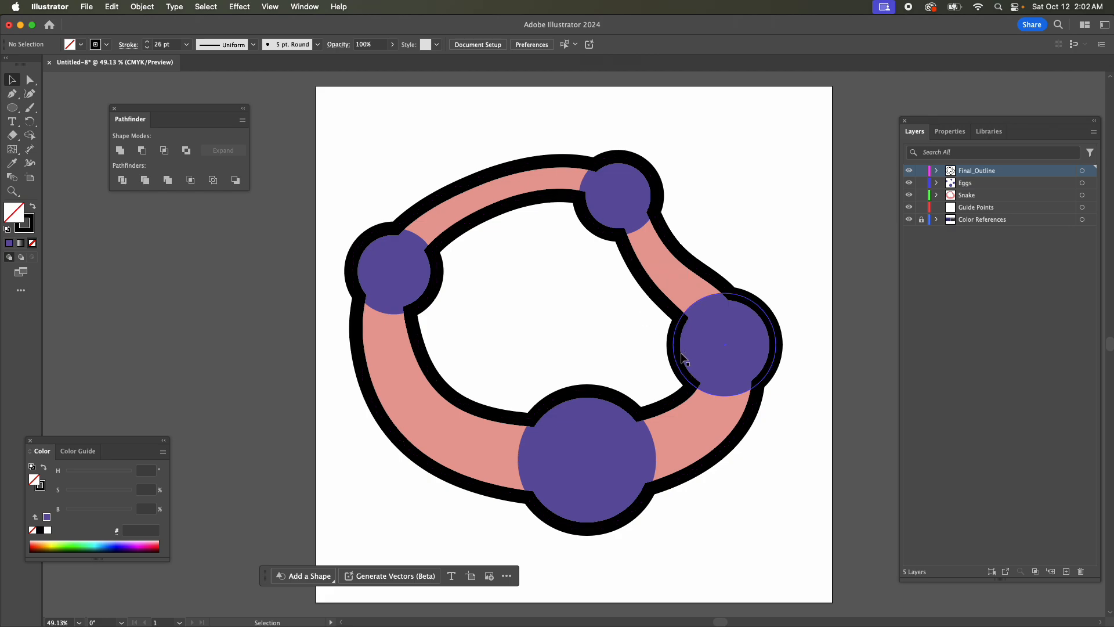
Select all the egg circles and add a layer named Eggs_Inset above the Eggs layer.
left_click(1082, 183)
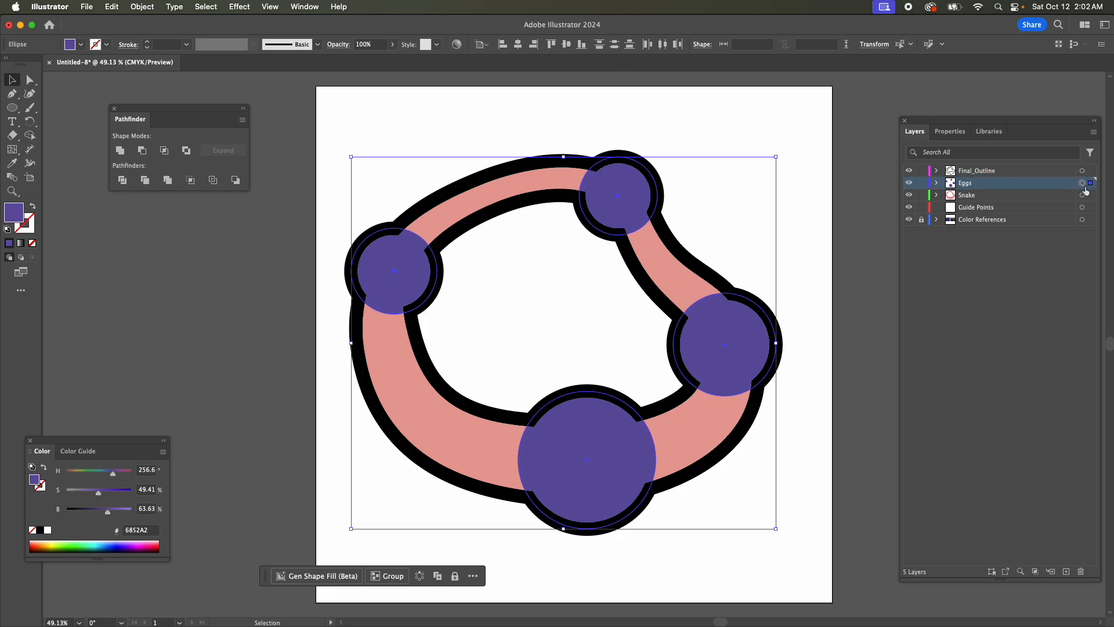
key("a")
key("v")
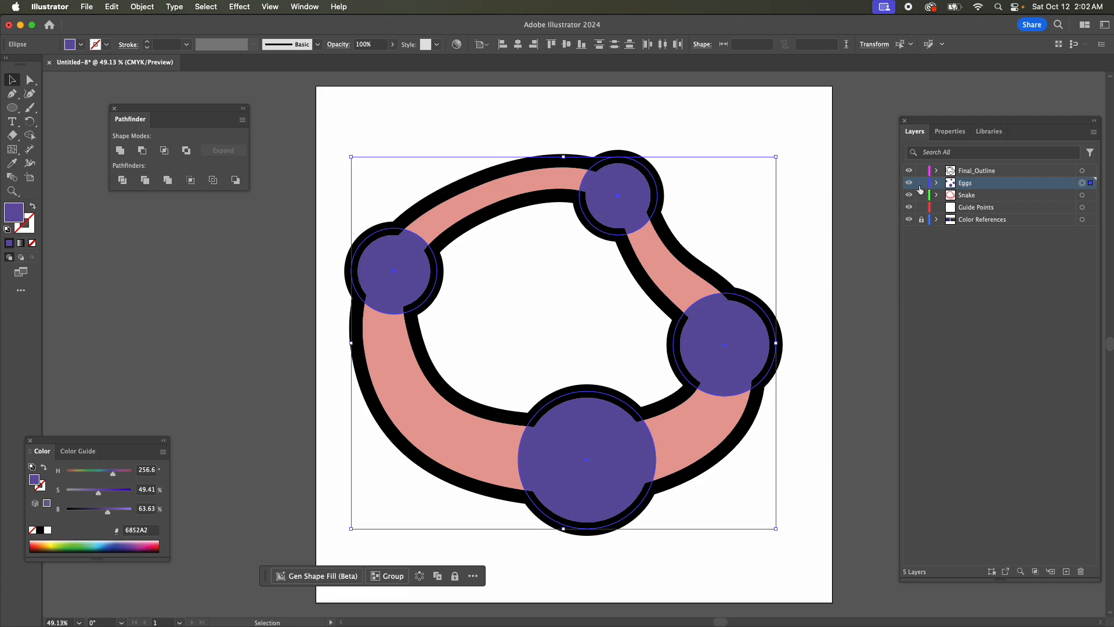
left_click(1066, 571)
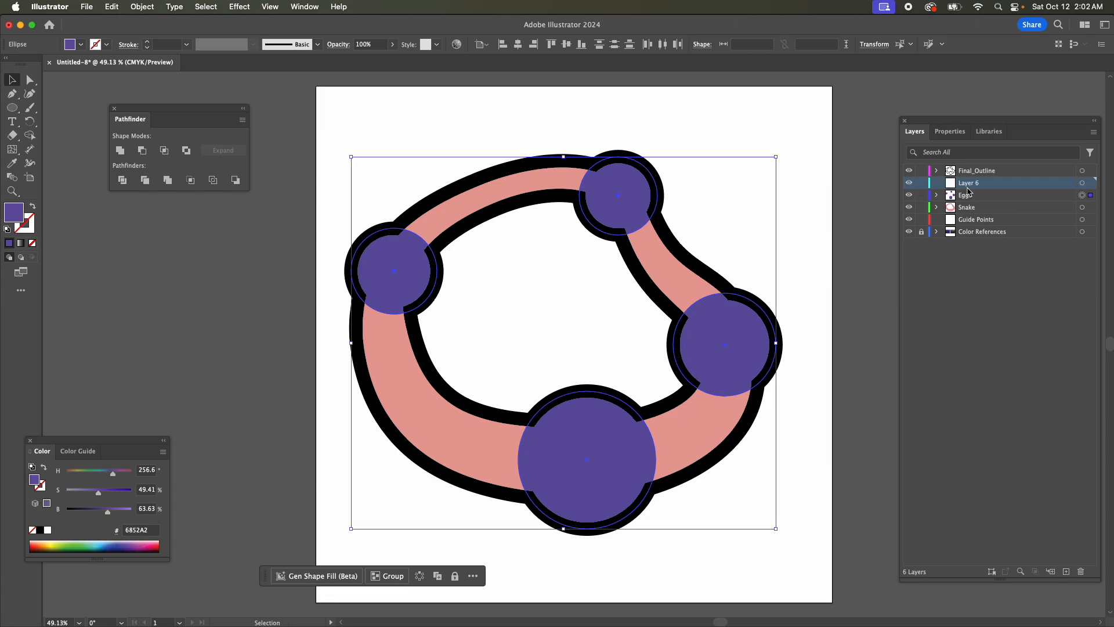
double_click(966, 187)
type("Eggs")
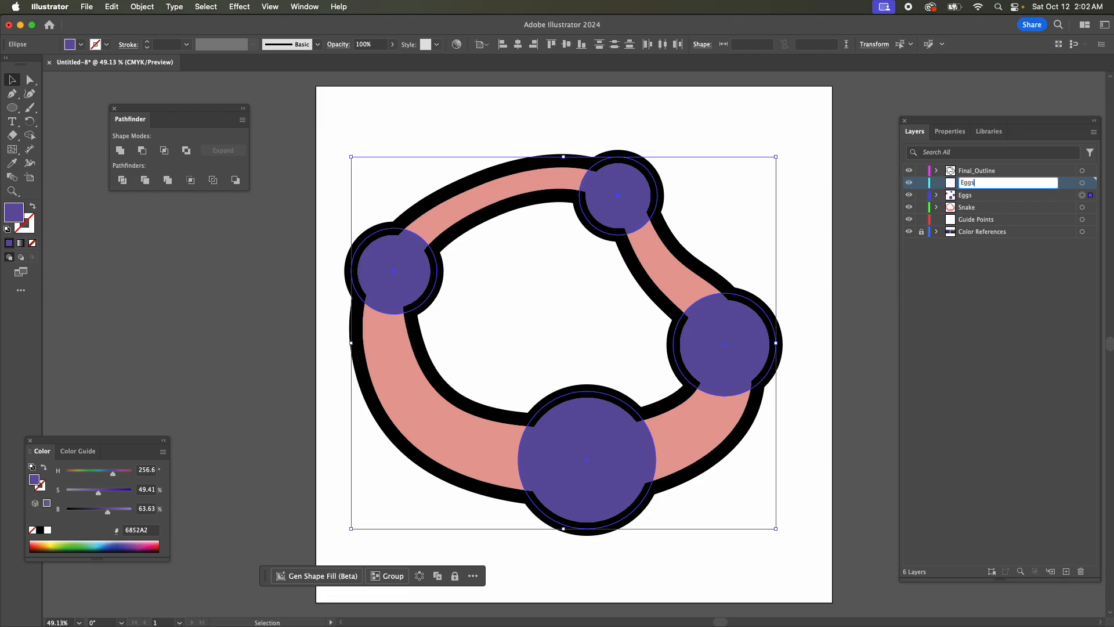
type("_Inset")
key("Return")
Paste a copy of the egg circles in place on Eggs_Inset and offset their paths by -13 pt.
key("super+c")
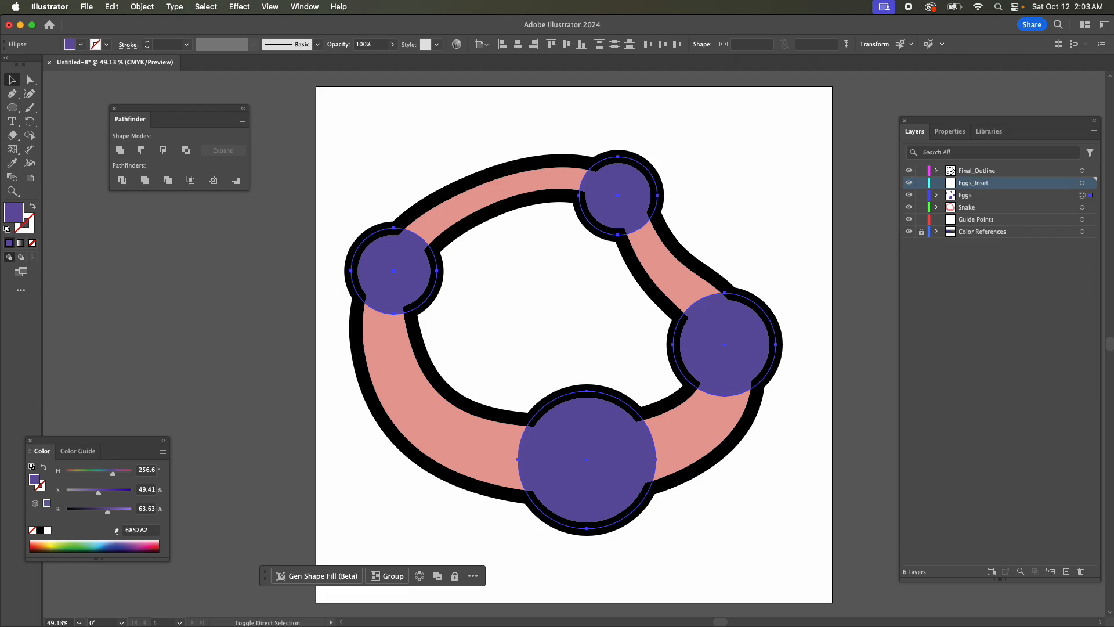
key("super+shift+v")
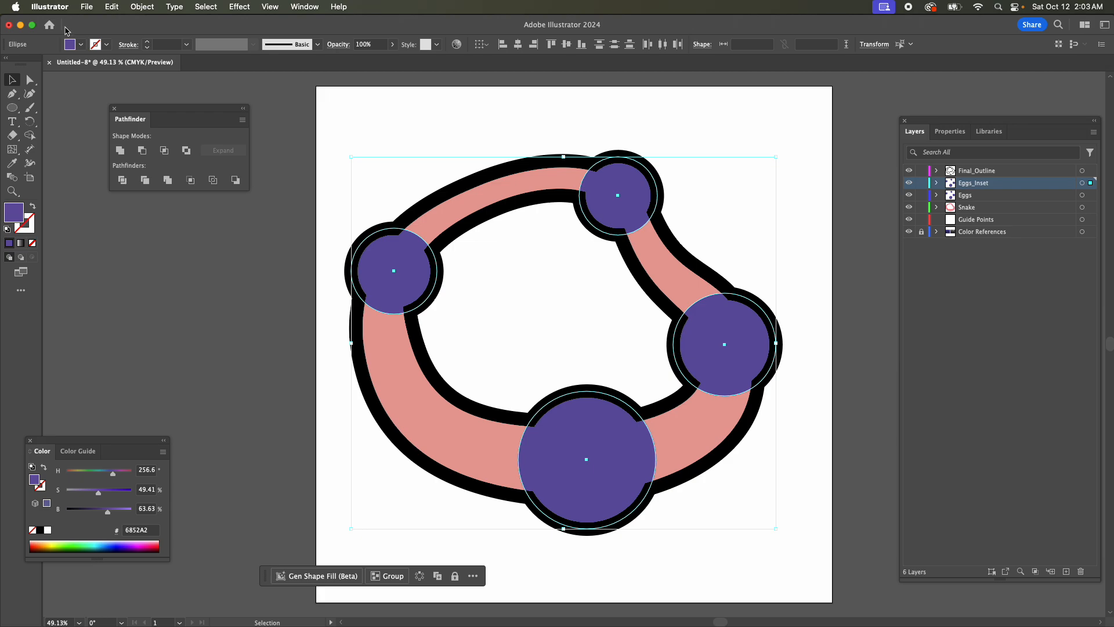
left_click(149, 10)
mouse_move(250, 324)
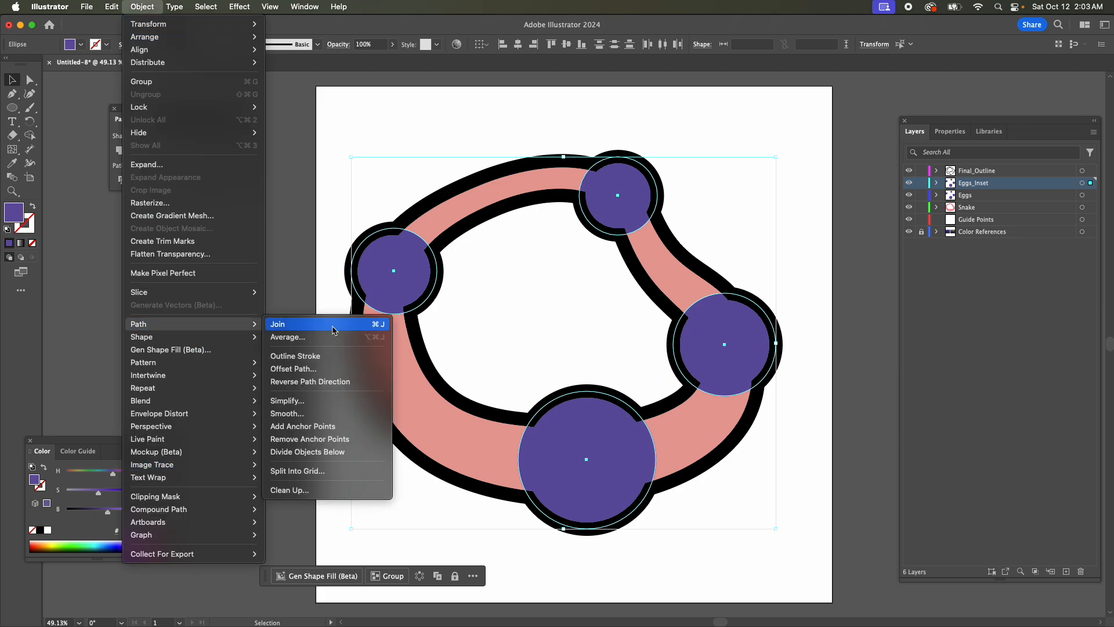
left_click(335, 370)
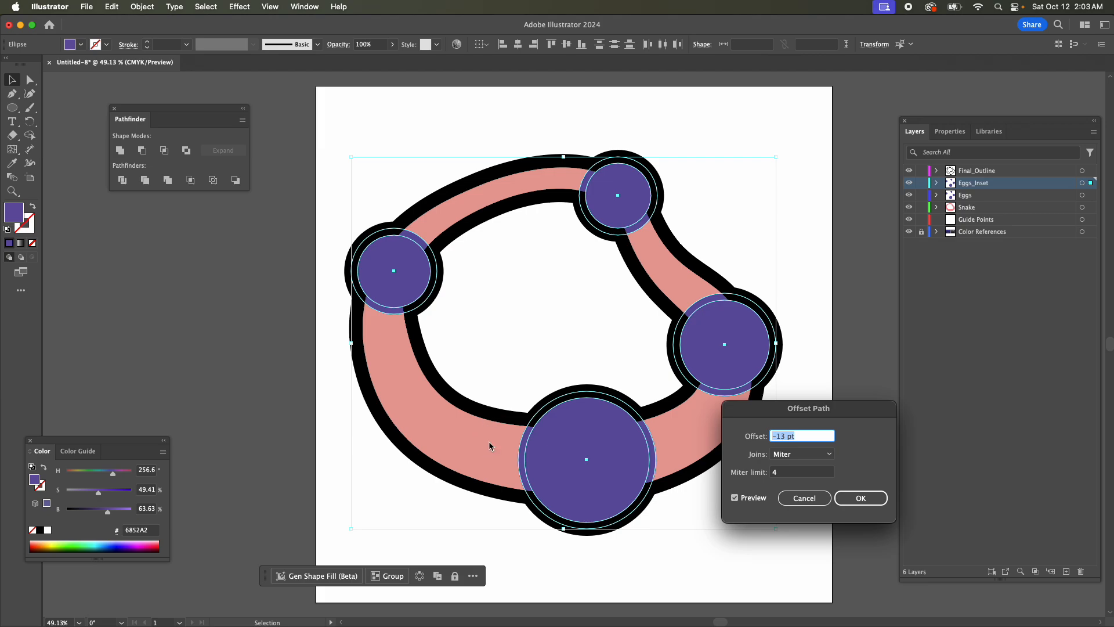
left_click(860, 497)
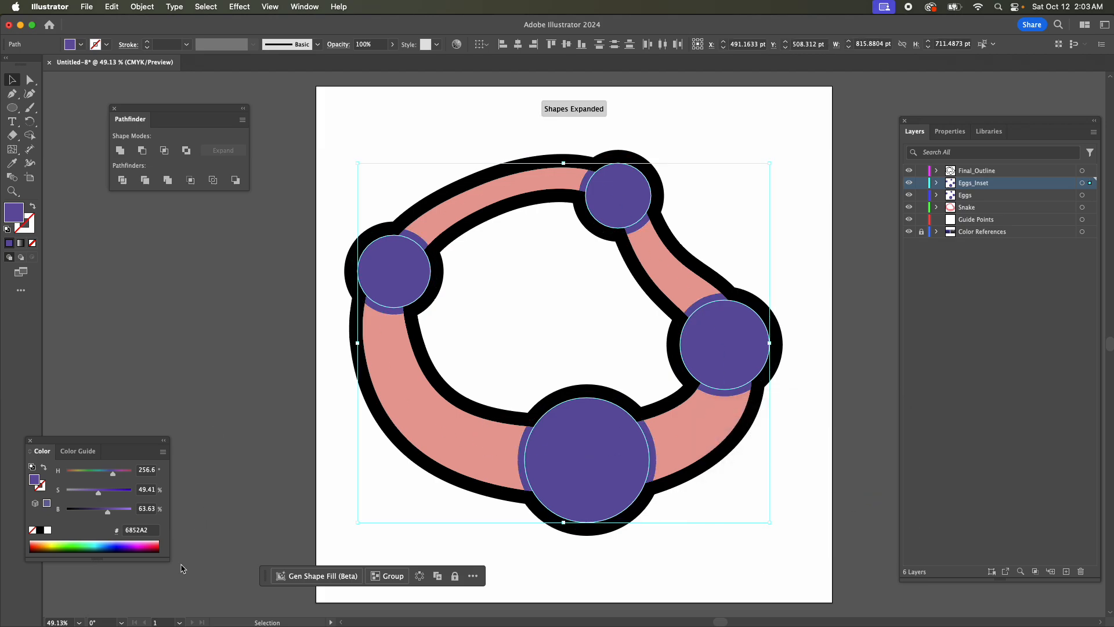
Fill the inset egg circles with a bright yellow-green from the color spectrum.
left_click(97, 544)
left_click(89, 547)
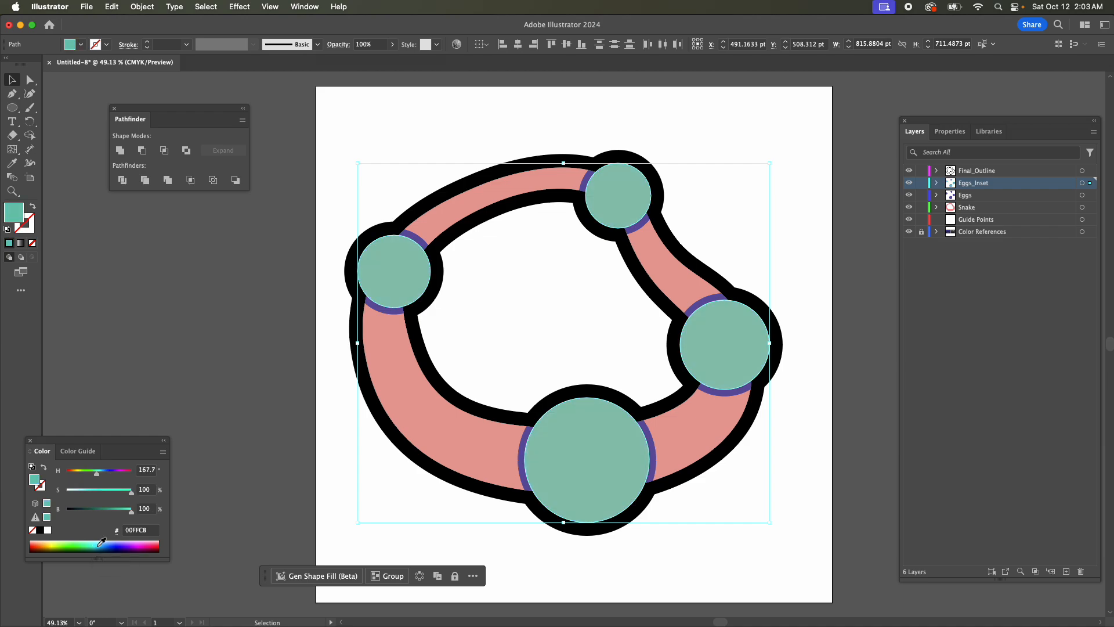
left_click(152, 543)
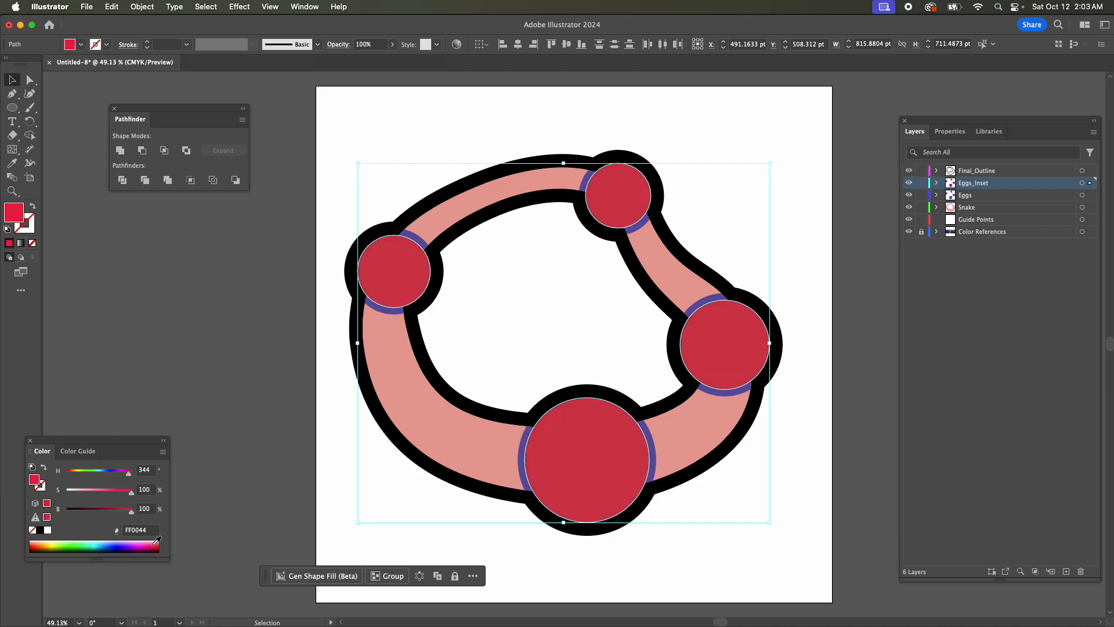
left_click(55, 541)
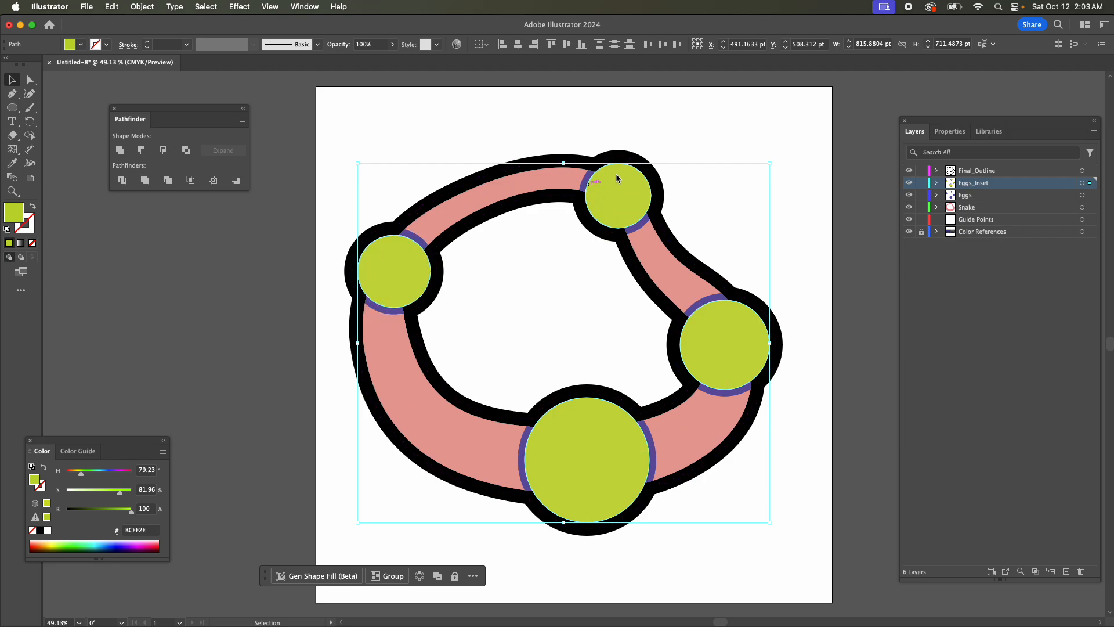
Delete the four original purple ellipses from the Eggs_Inset layer, keeping only the offset paths, and collapse the layer.
left_click(937, 184)
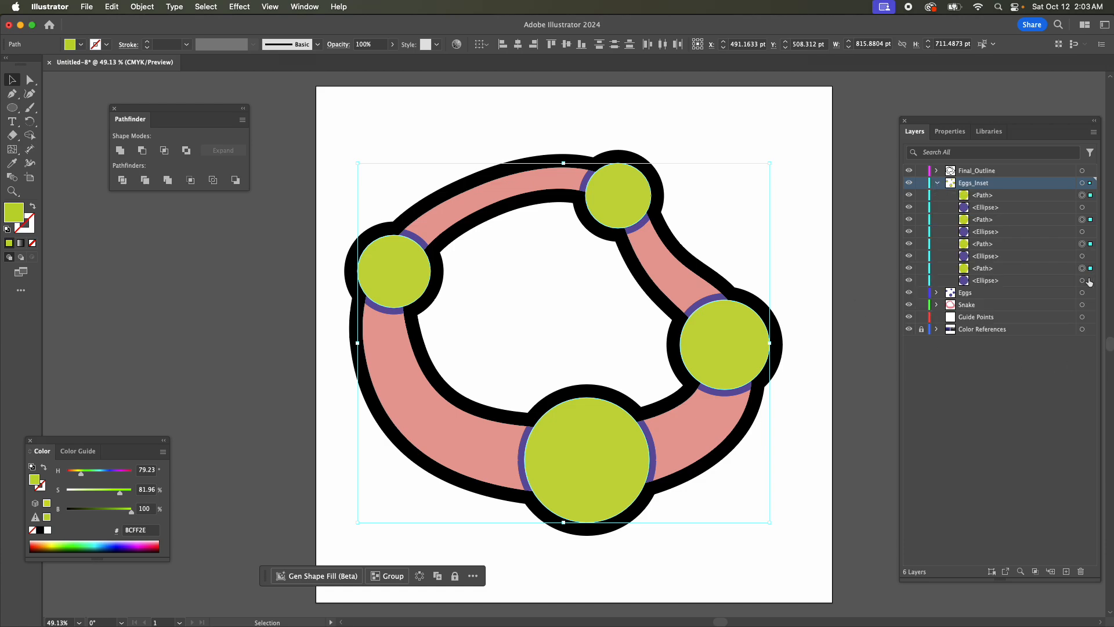
left_click(985, 282)
left_click(981, 256, "super")
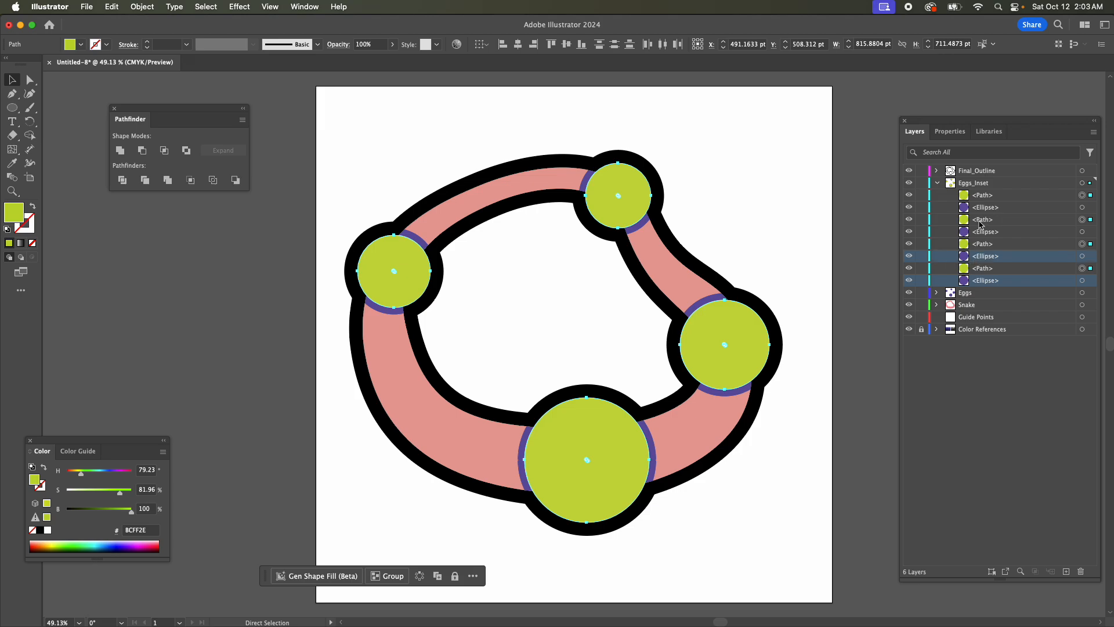
left_click(980, 232, "super")
left_click(981, 208, "super")
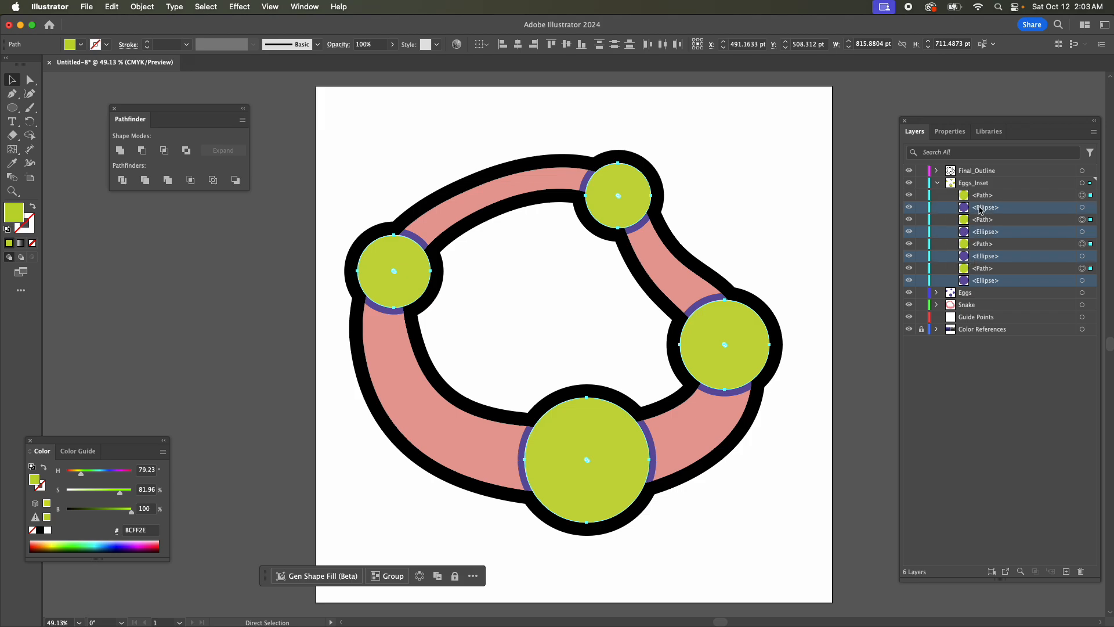
key("v")
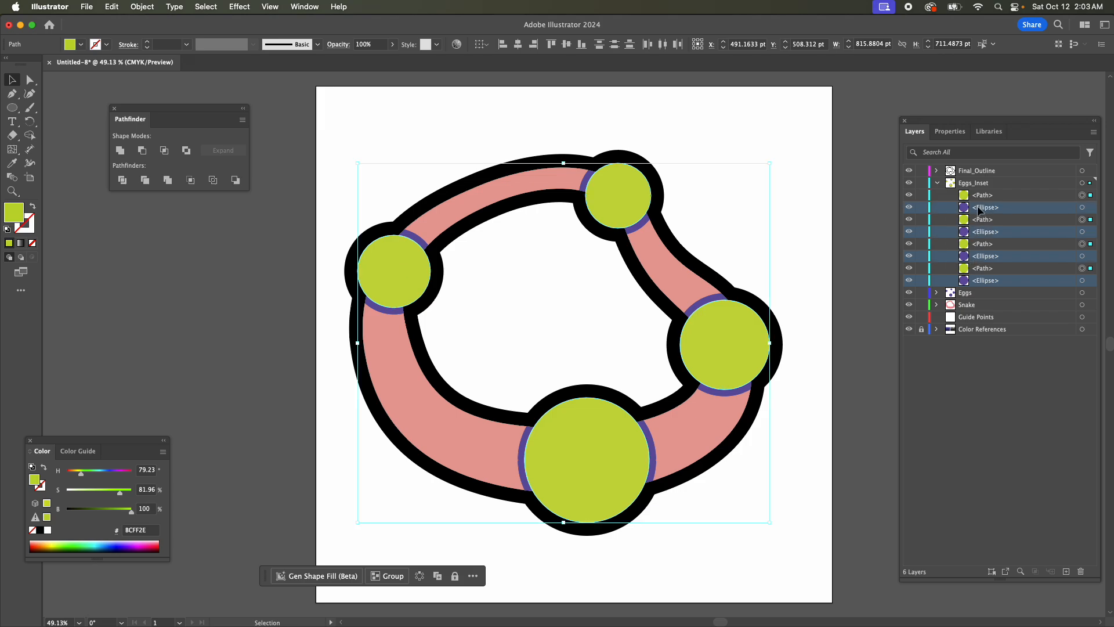
left_click(1081, 572)
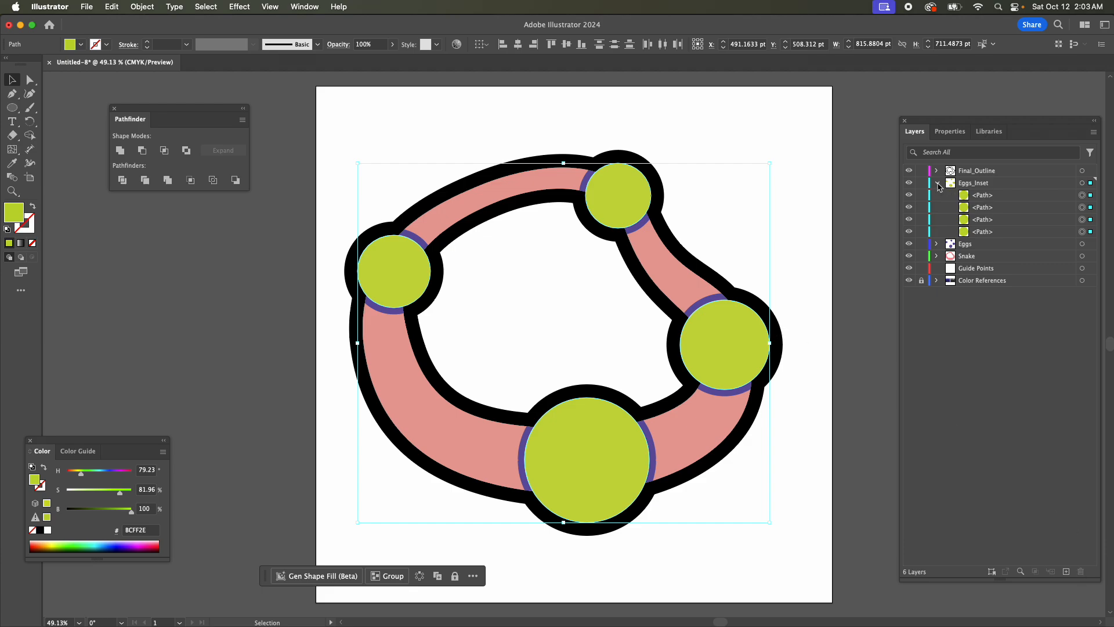
left_click(938, 184)
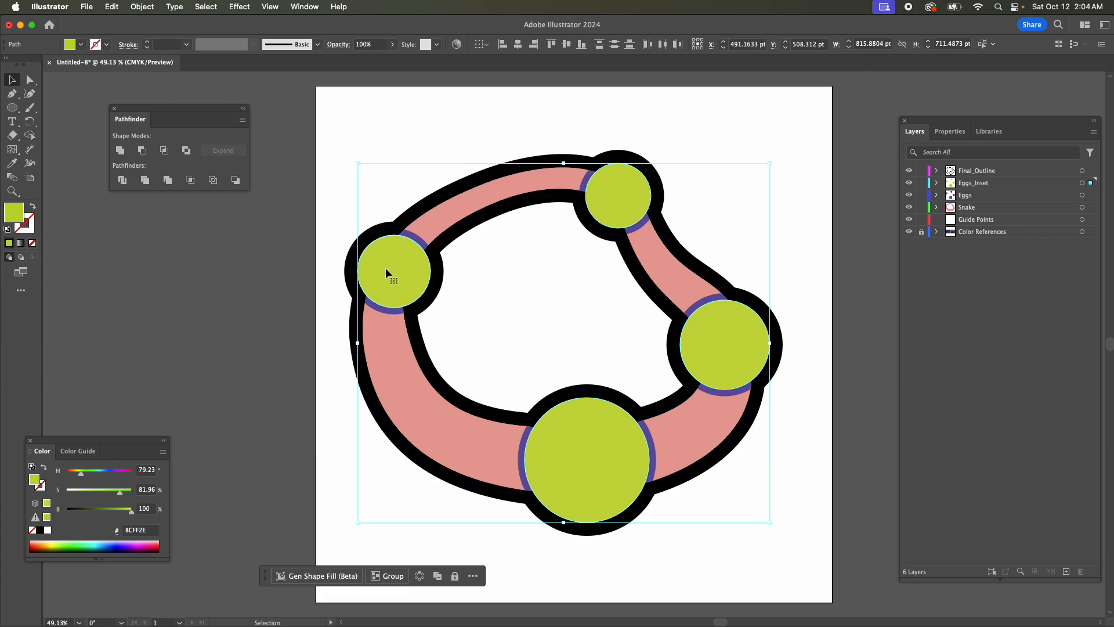
Add a layer named Eggs (Little Moons) above Eggs_Inset.
left_click(1067, 572)
double_click(966, 185)
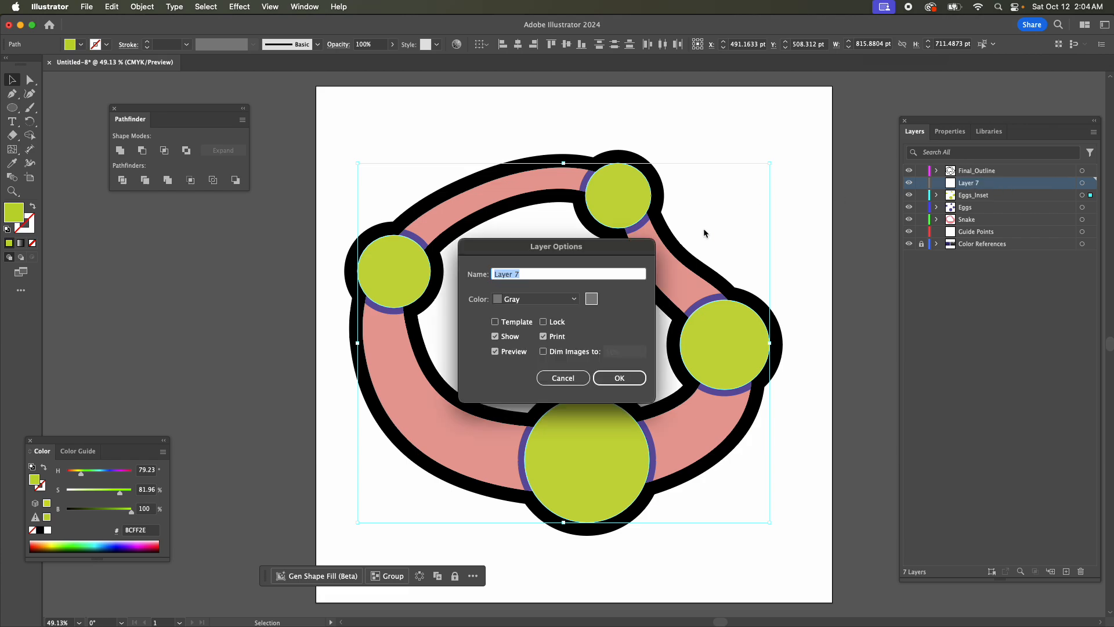
type("Lit")
type("Eddg")
key("BackSpace")
key("BackSpace")
key("BackSpace")
type("ggs (")
type(")")
key("Return")
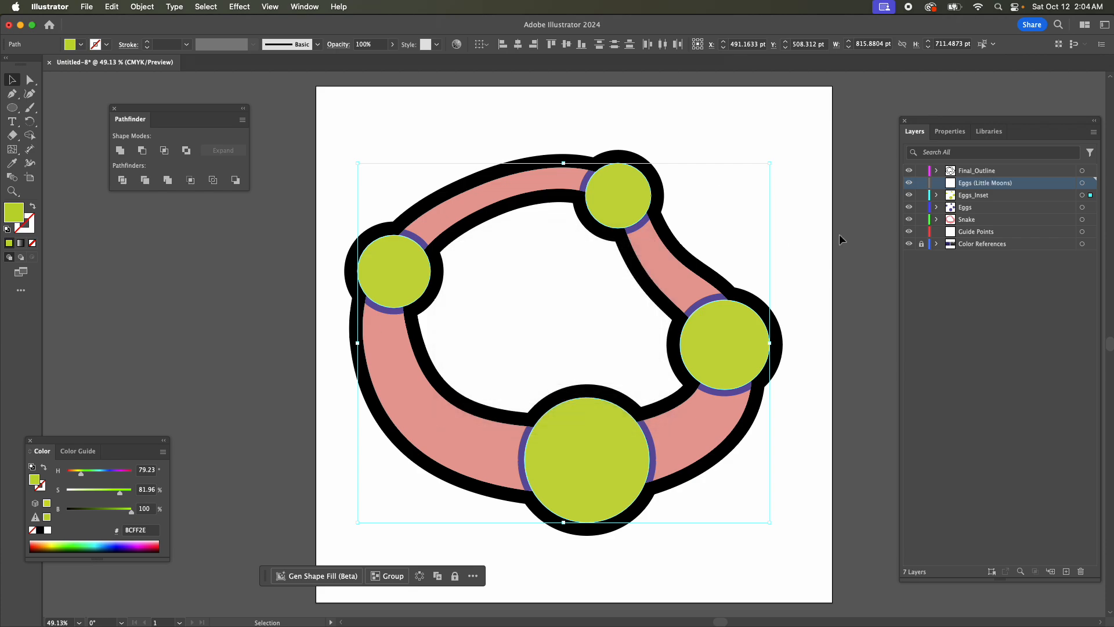
Paste a copy of the circles from the Eggs layer in place on the Eggs (Little Moons) layer.
left_click(1083, 207)
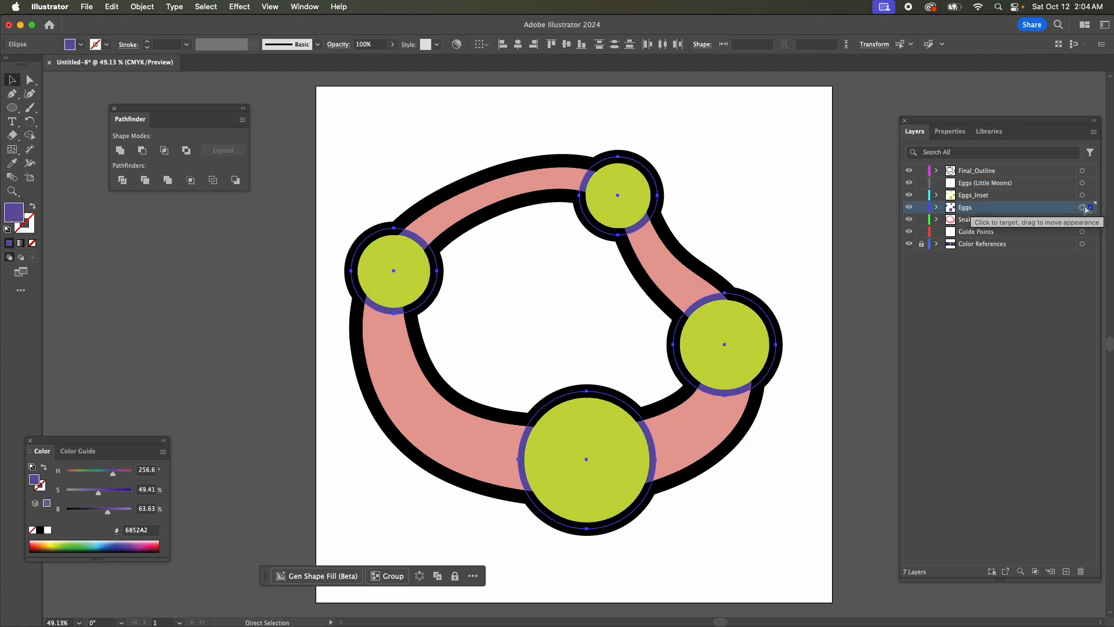
key("v")
left_click(970, 184)
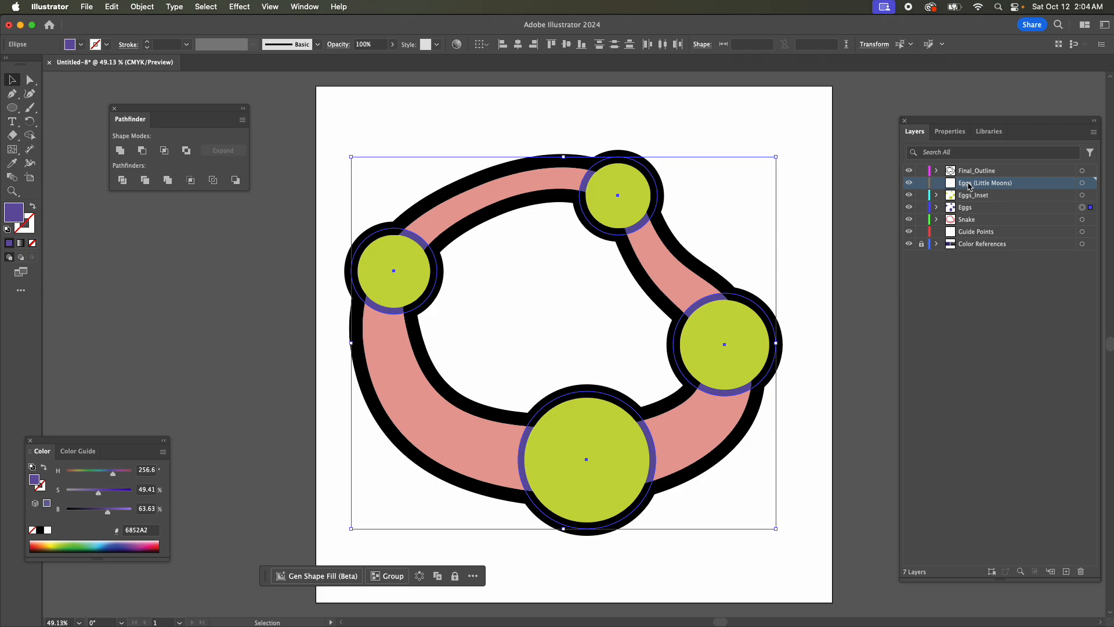
key("super")
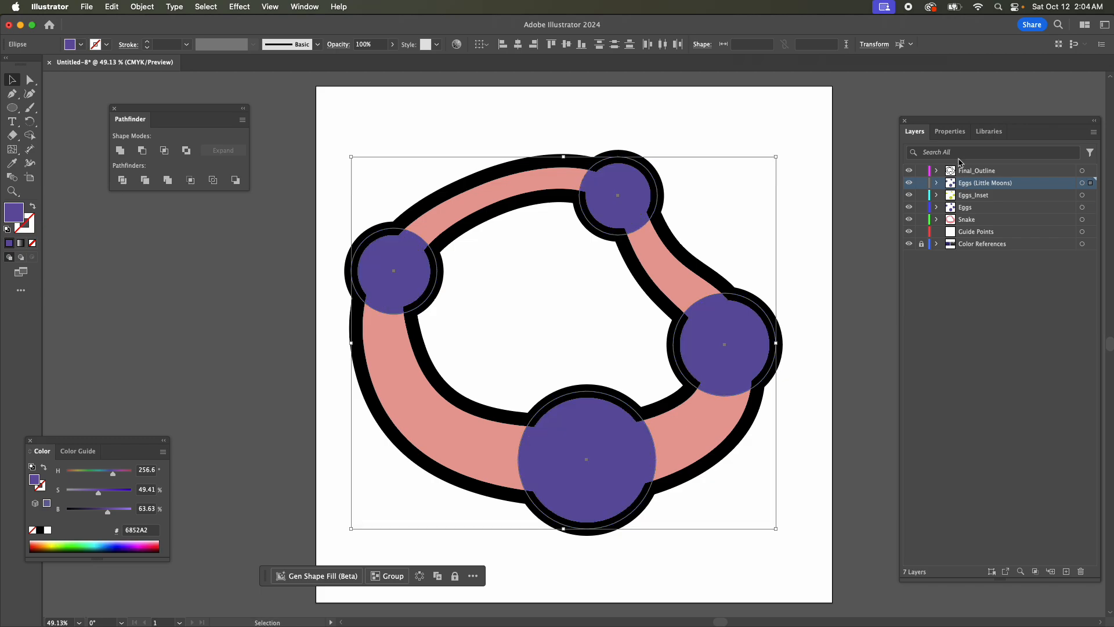
Fill the copied circles on Eggs (Little Moons) with the red swatch.
left_click(948, 132)
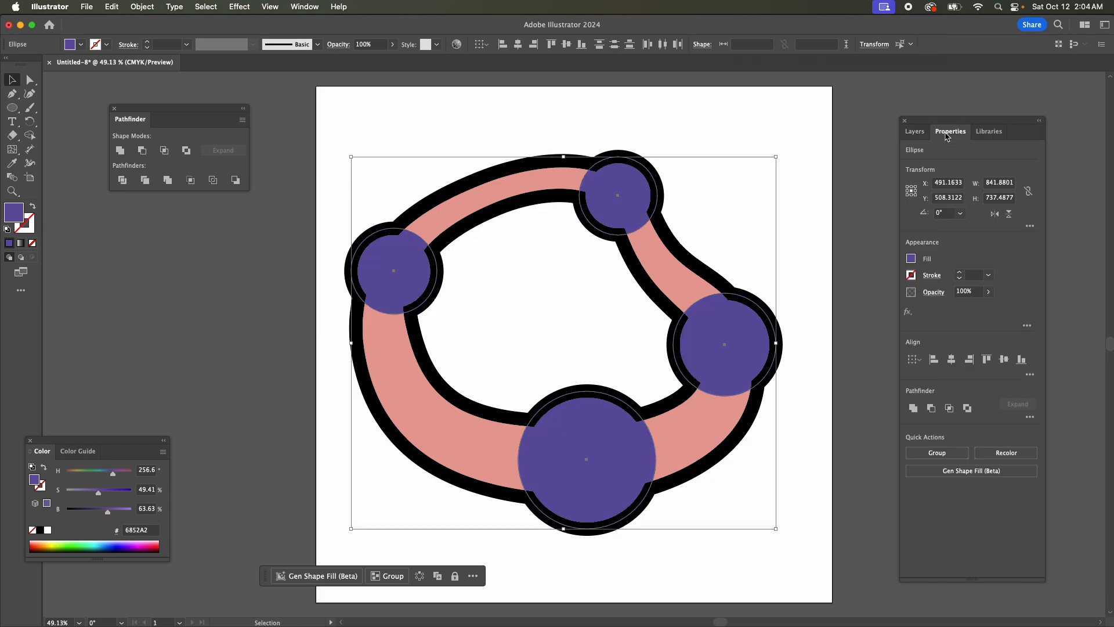
left_click(911, 259)
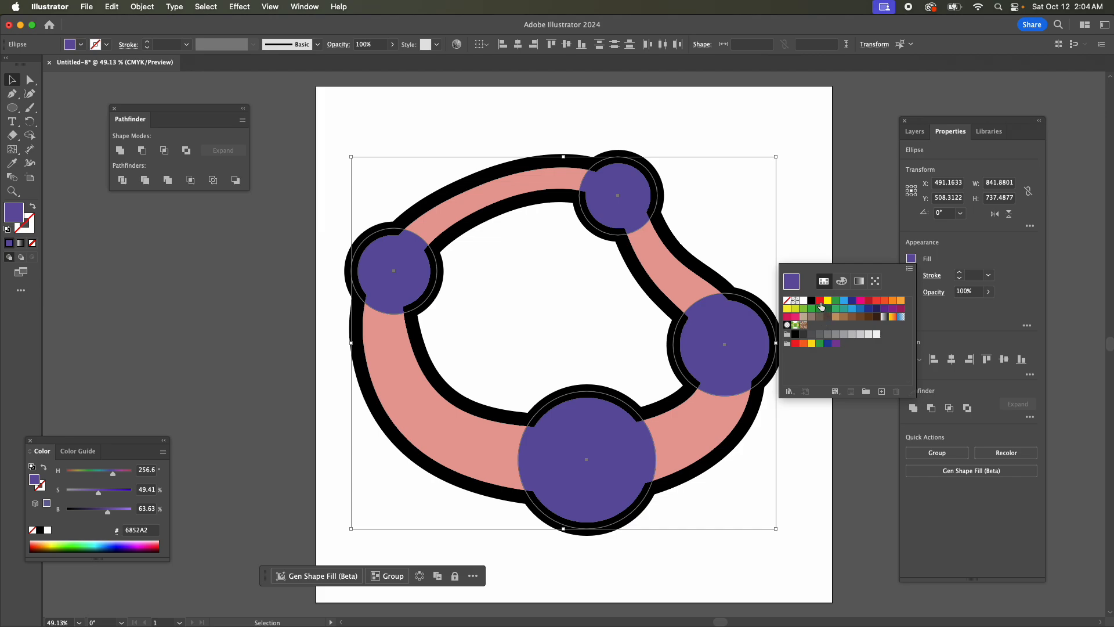
left_click(819, 300)
left_click(11, 82)
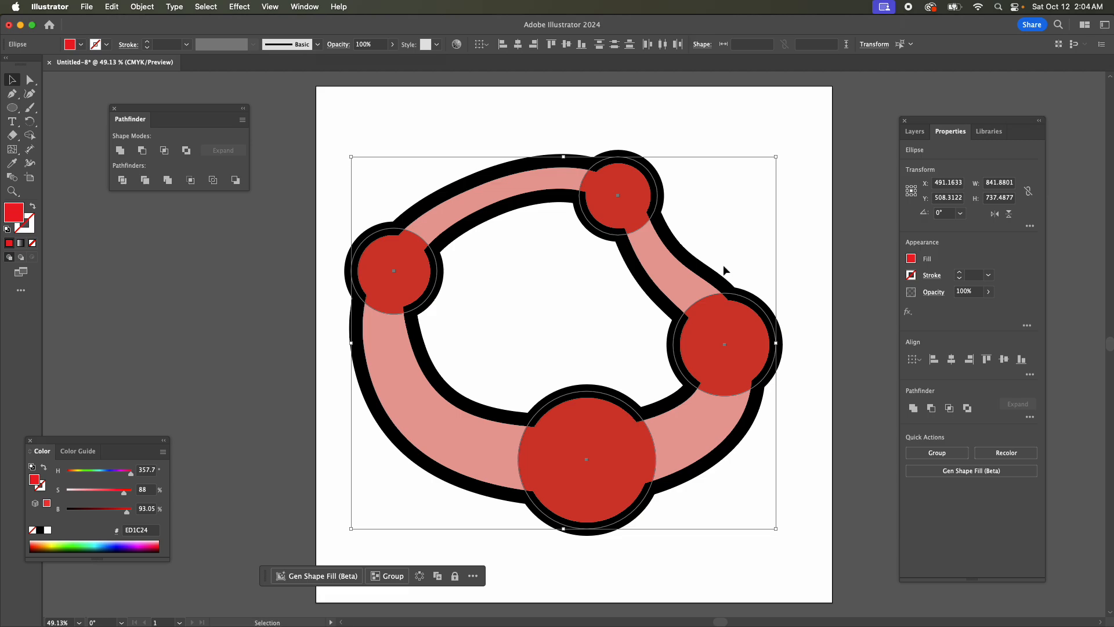
Shift all the red circles together 20 pt up and 20 pt to the right, and deselect them.
key("shift+Up")
key("shift+Right")
key("shift+Up")
key("shift+Right")
key("shift+Up")
key("shift+Right")
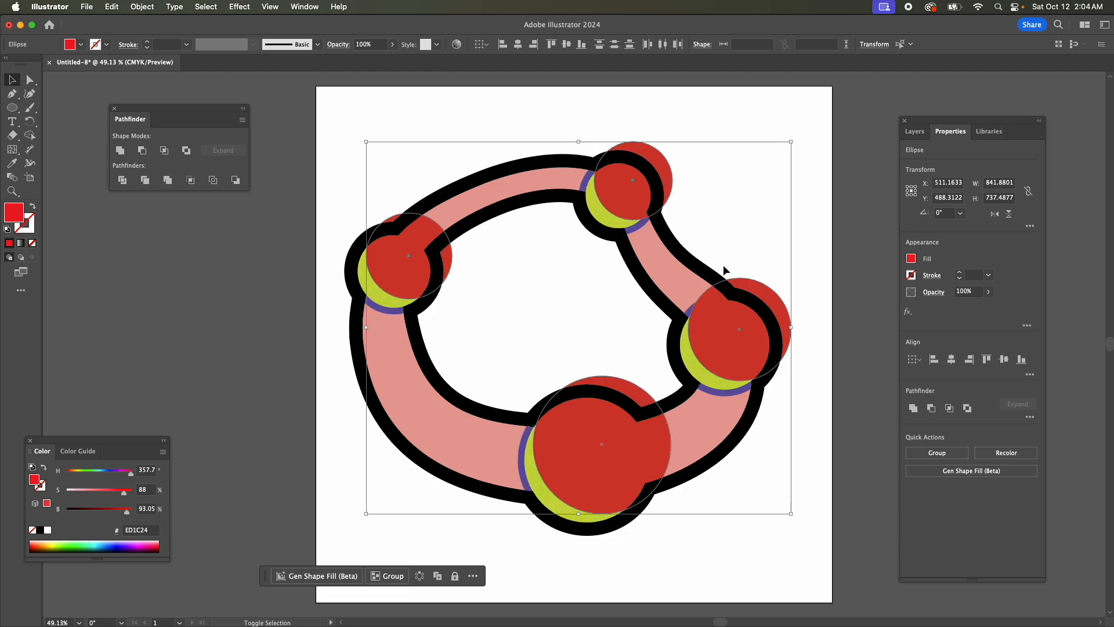
key("shift+Up")
key("shift+Right")
key("shift+Down")
key("shift+Left")
left_click(575, 336)
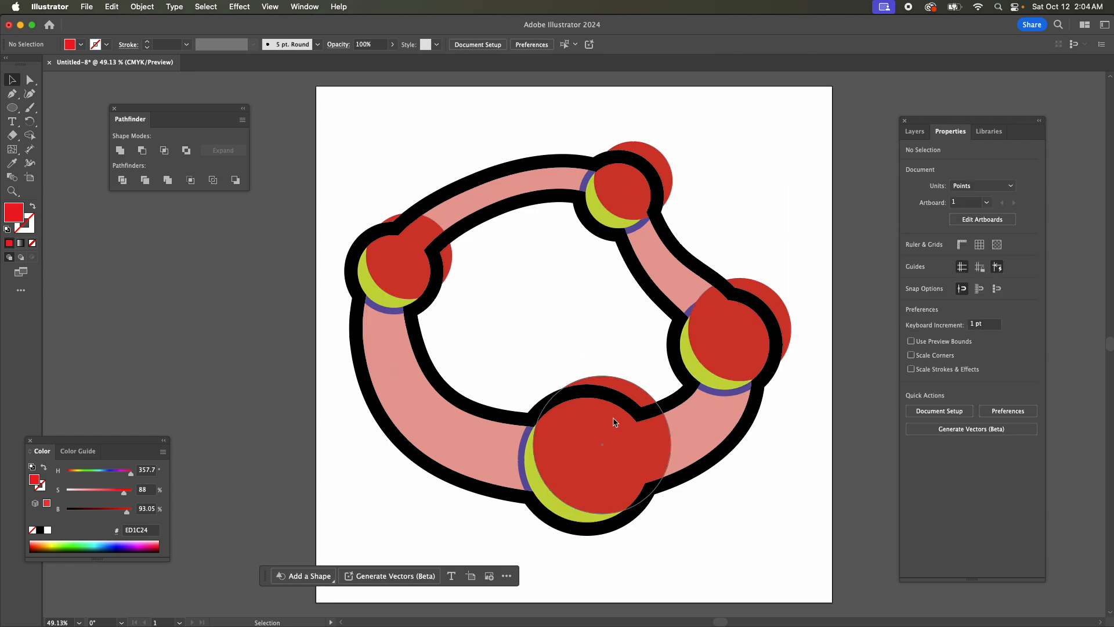
Move the largest red circle another 10 pt up and 10 pt to the right.
left_click(638, 400)
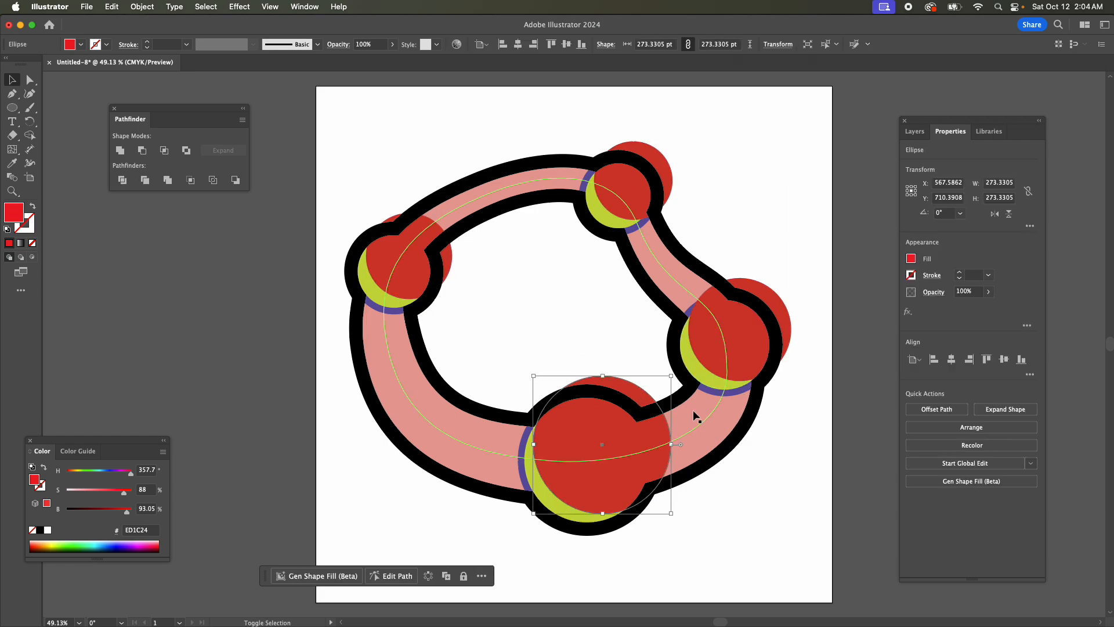
key("shift+Up")
key("shift+Right")
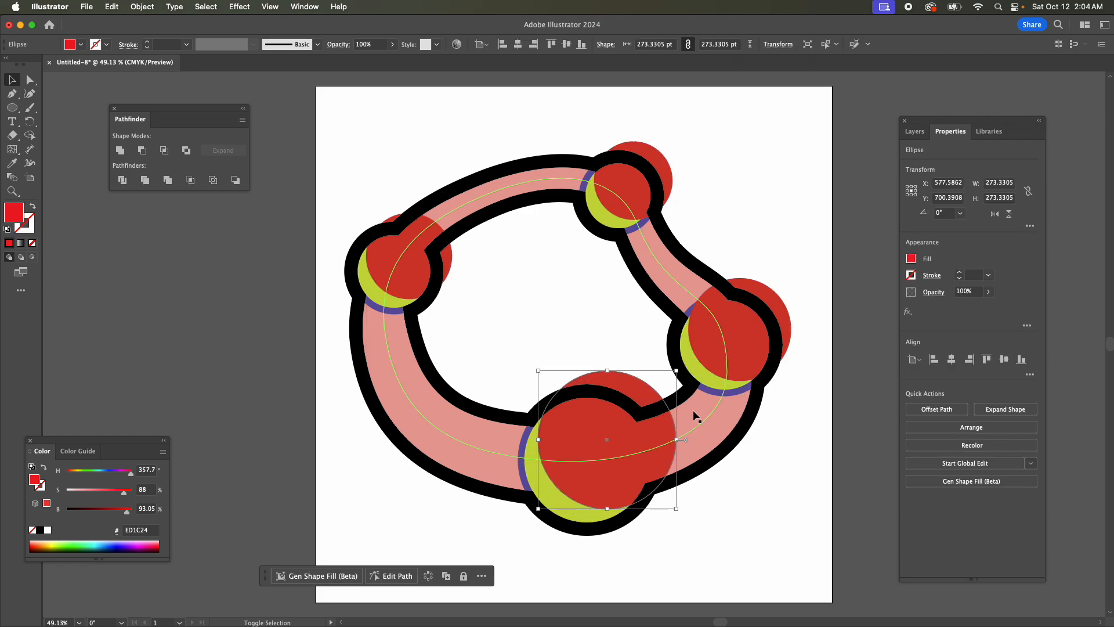
Nudge the red circle on the snake's right side up and right to about X 840.35 pt, Y 482 pt.
left_click(774, 297)
key("Up")
key("Up")
key("Up")
key("Up")
key("Up")
key("Up")
key("Up")
key("Up")
key("Right")
key("Right")
key("Right")
key("Right")
key("Right")
key("Right")
key("Right")
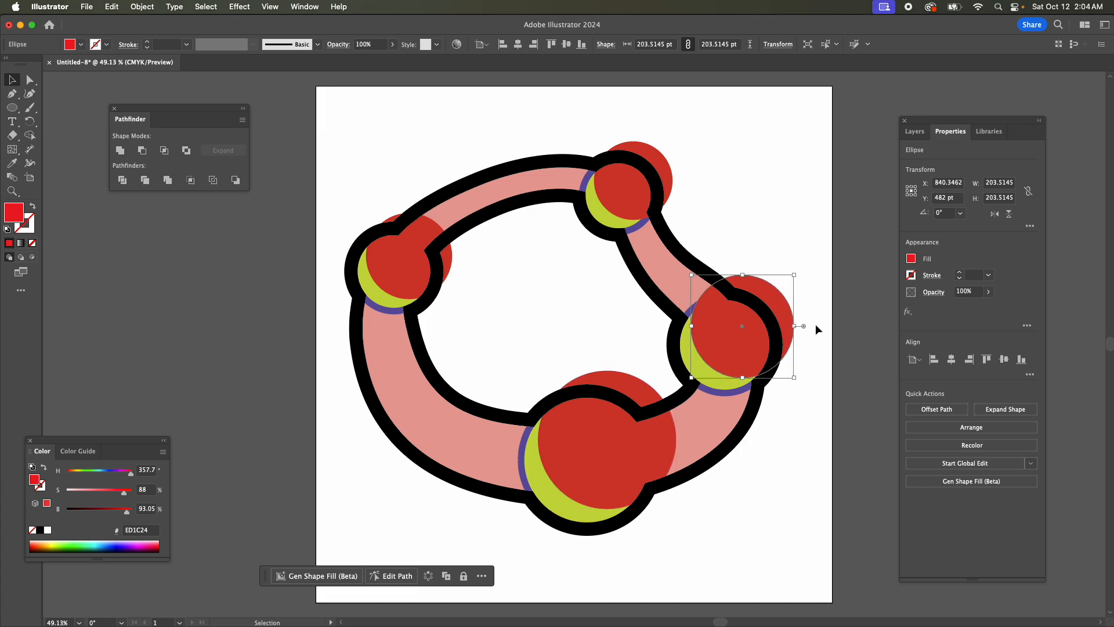
Nudge the red circle on the snake's left side slightly up and to the right.
left_click(410, 267)
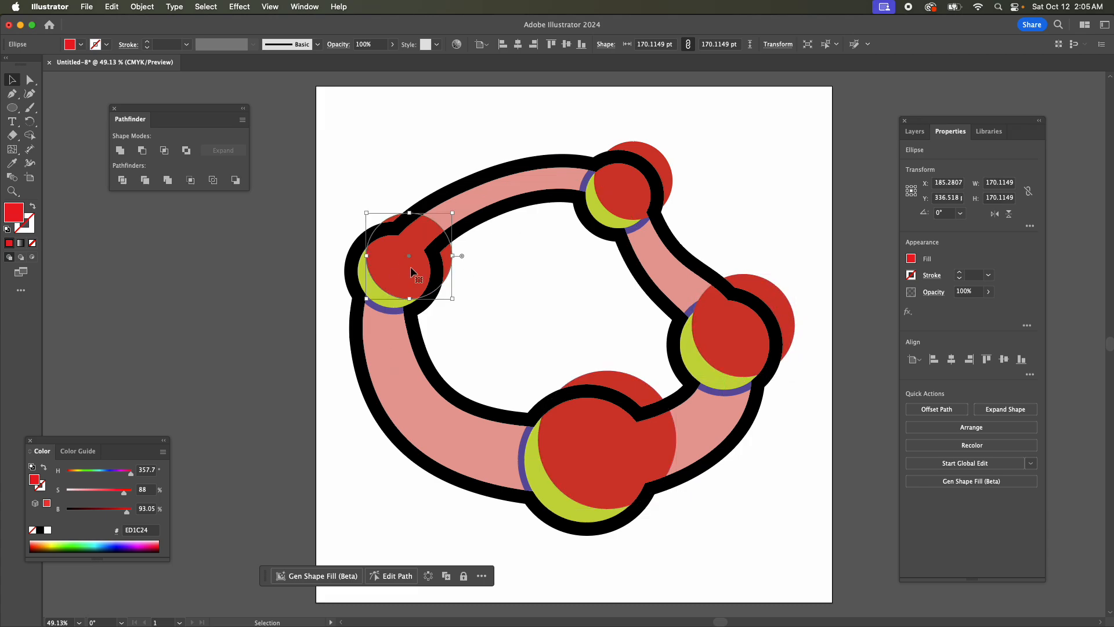
key("Down")
key("Left")
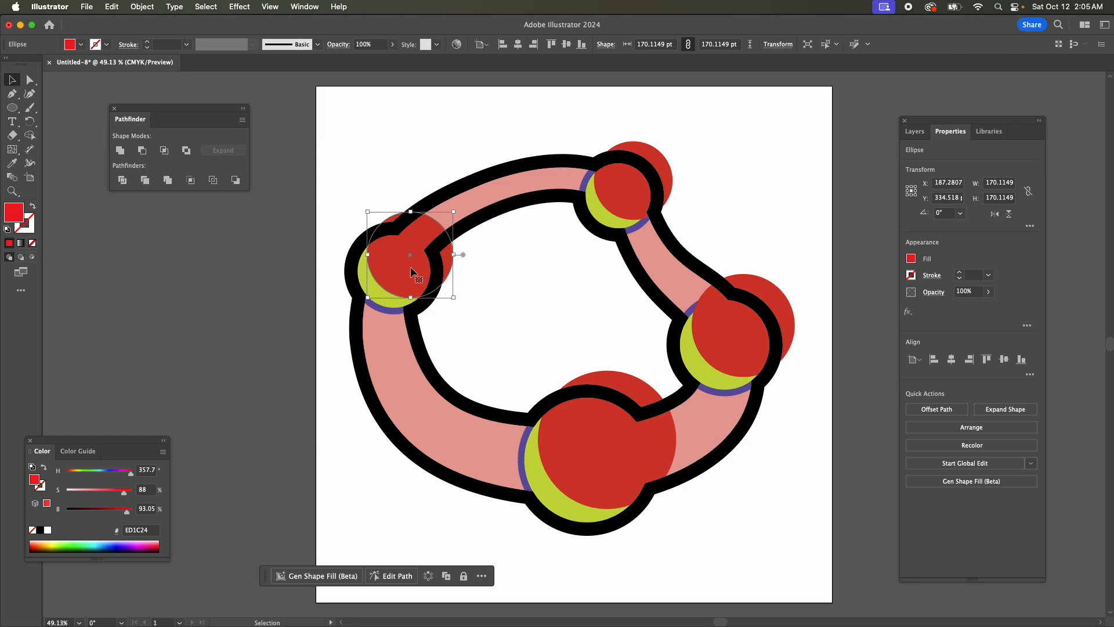
key("Down")
Copy all the green circles from the Eggs_Inset layer, paste them in front on the Eggs (Little Moons) layer, and deselect them.
left_click(916, 133)
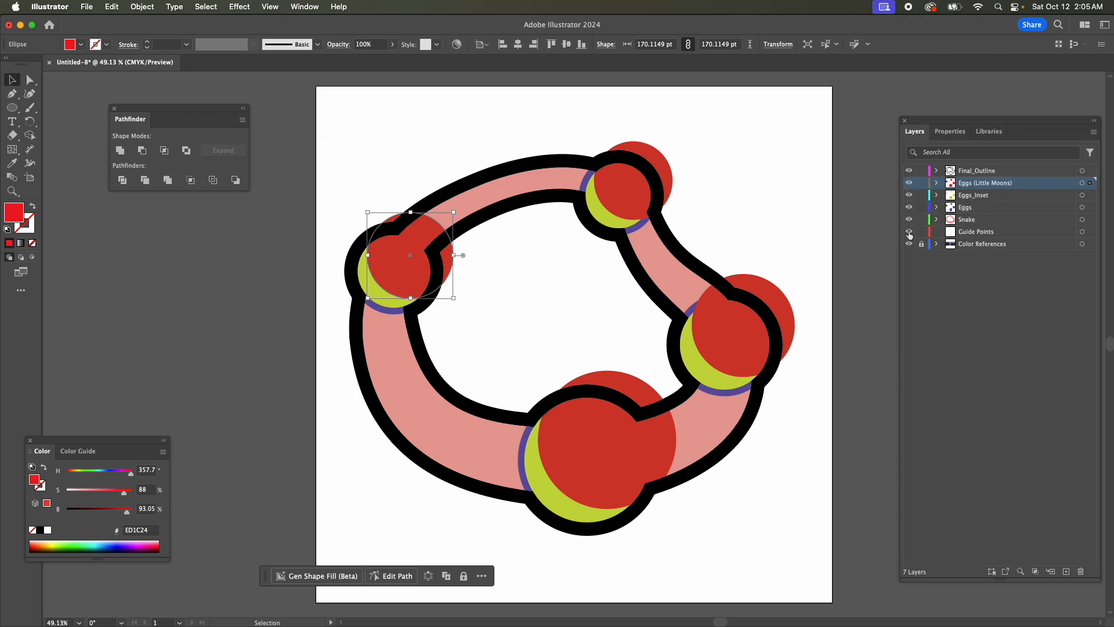
left_click(1082, 196)
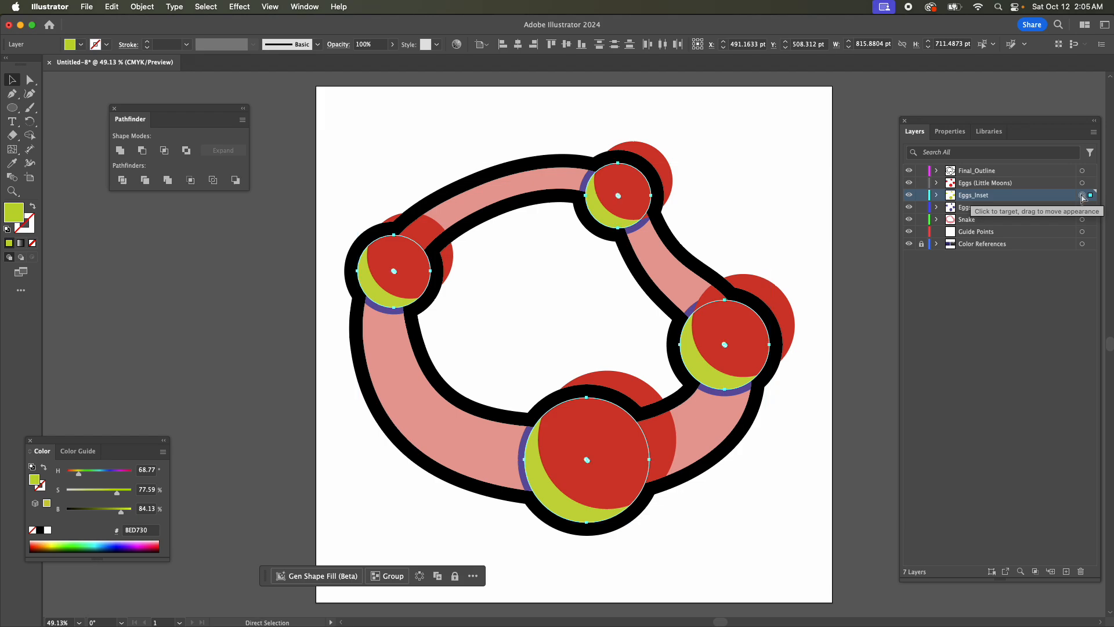
left_click(979, 183)
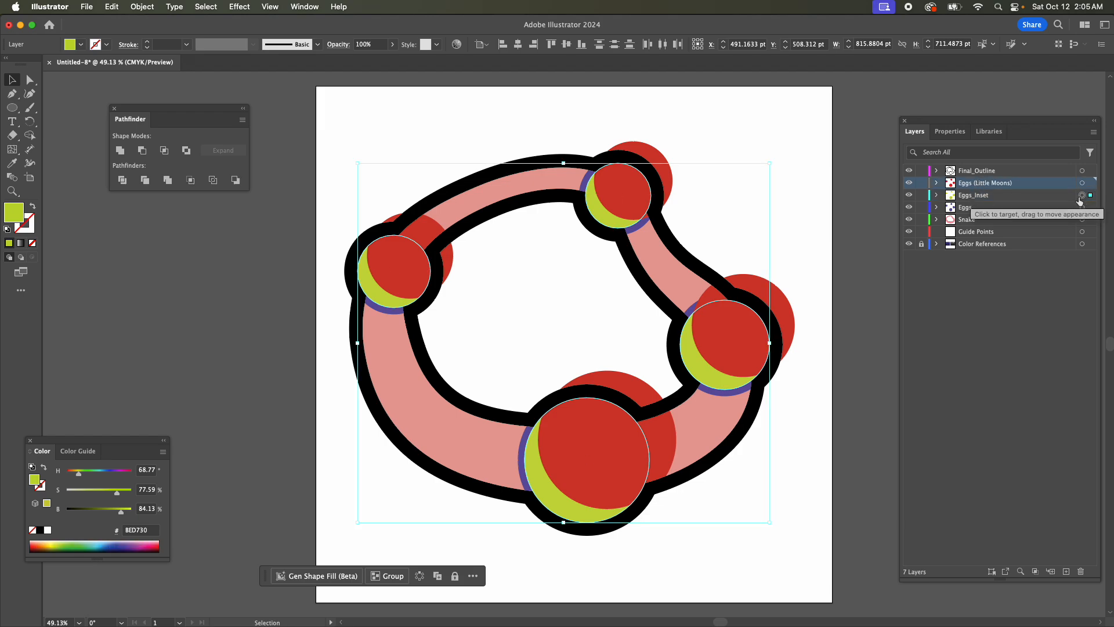
key("super")
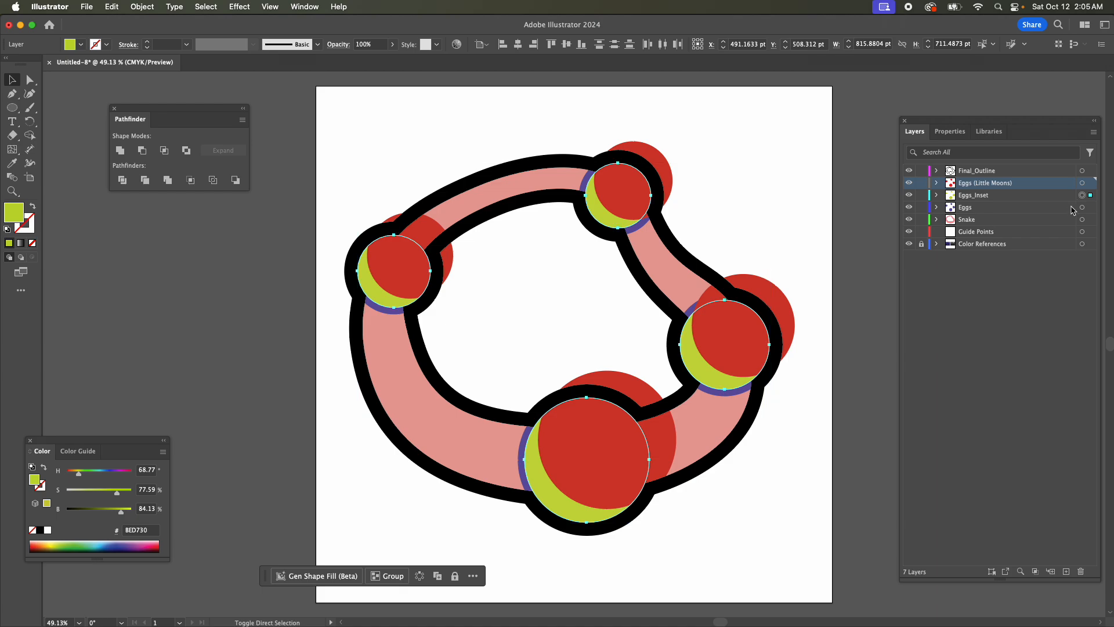
key("super+f")
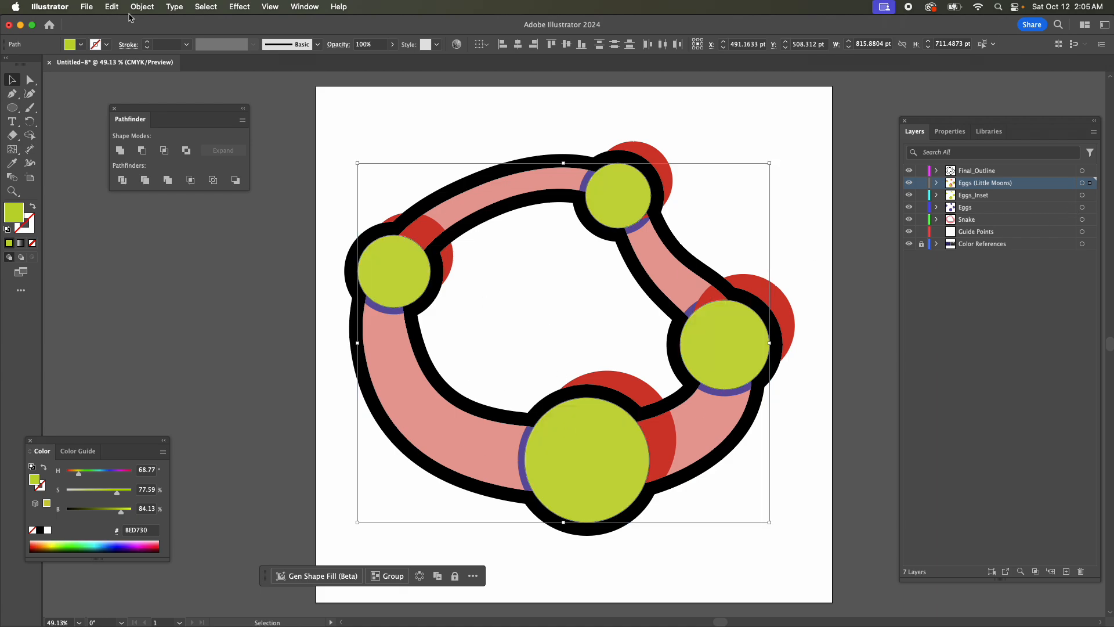
left_click(529, 287)
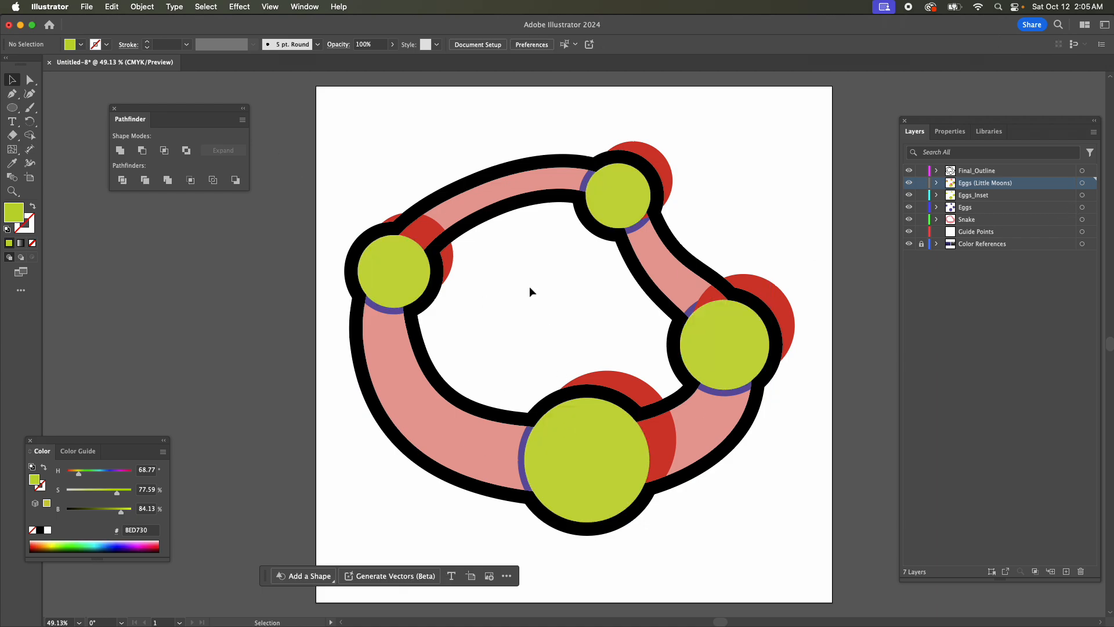
Cut the pasted green circle on the snake's left egg into a crescent by subtracting its red circle with Minus Back.
left_click(422, 228)
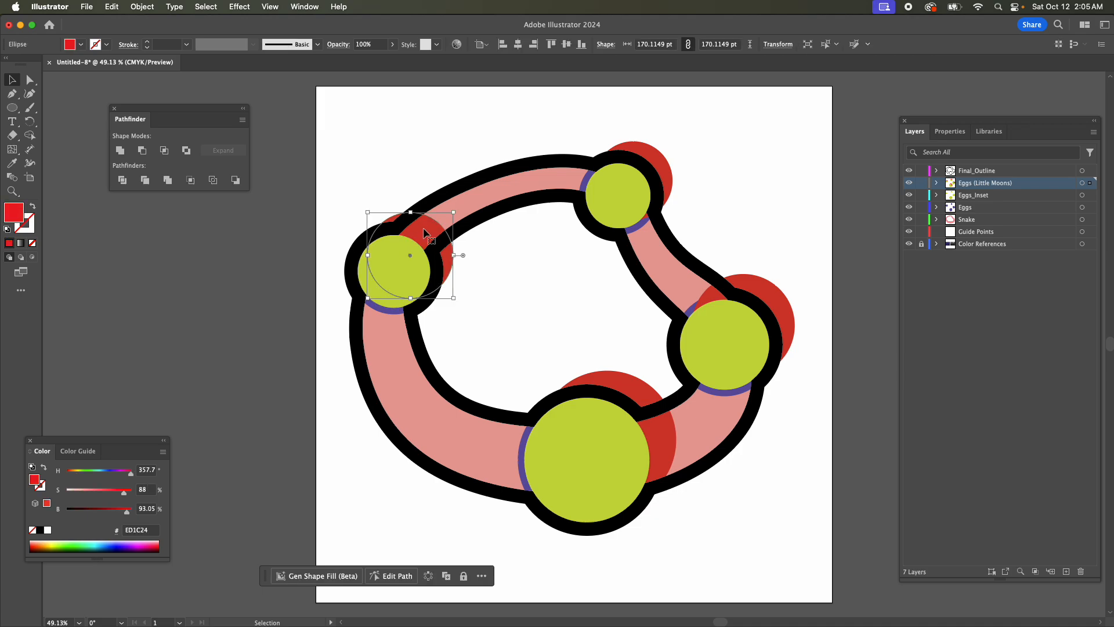
left_click(374, 292, "shift")
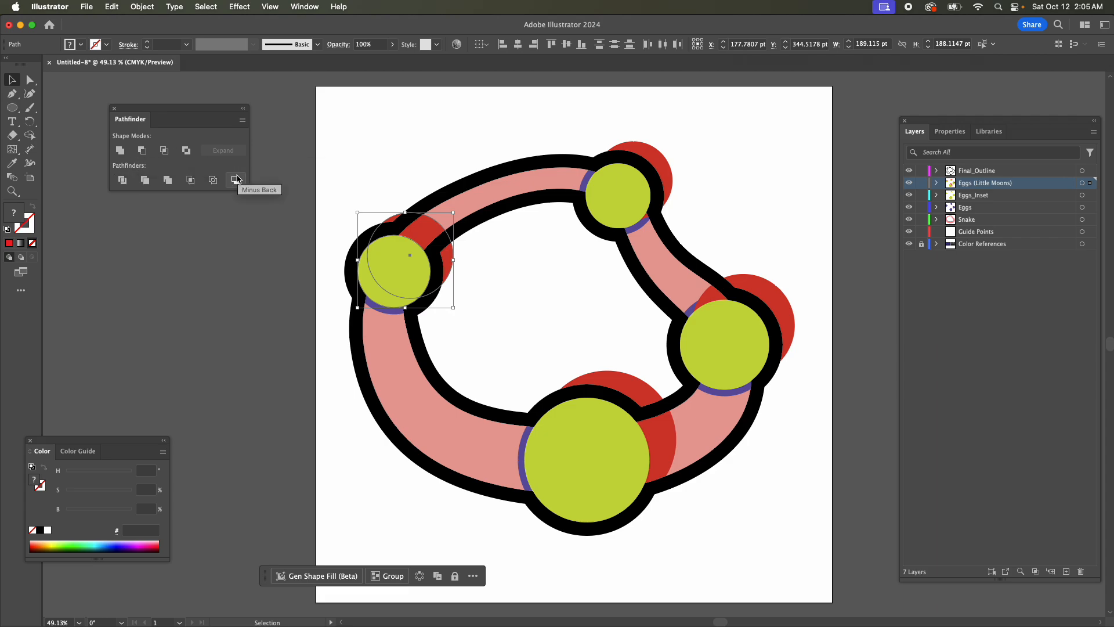
left_click(142, 154)
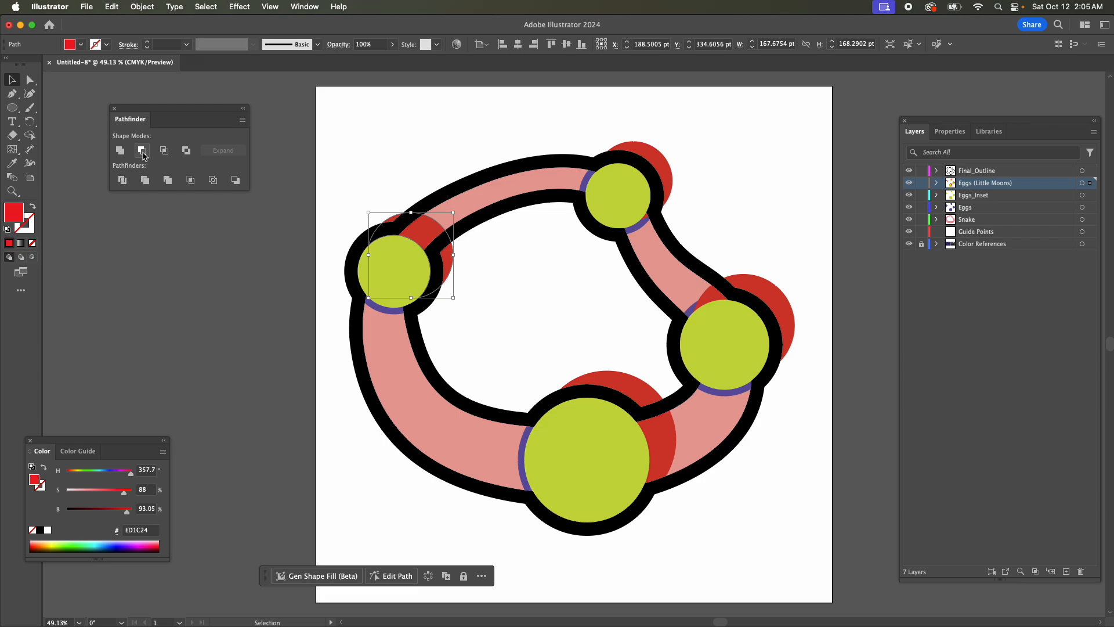
key("super+z")
left_click(237, 181)
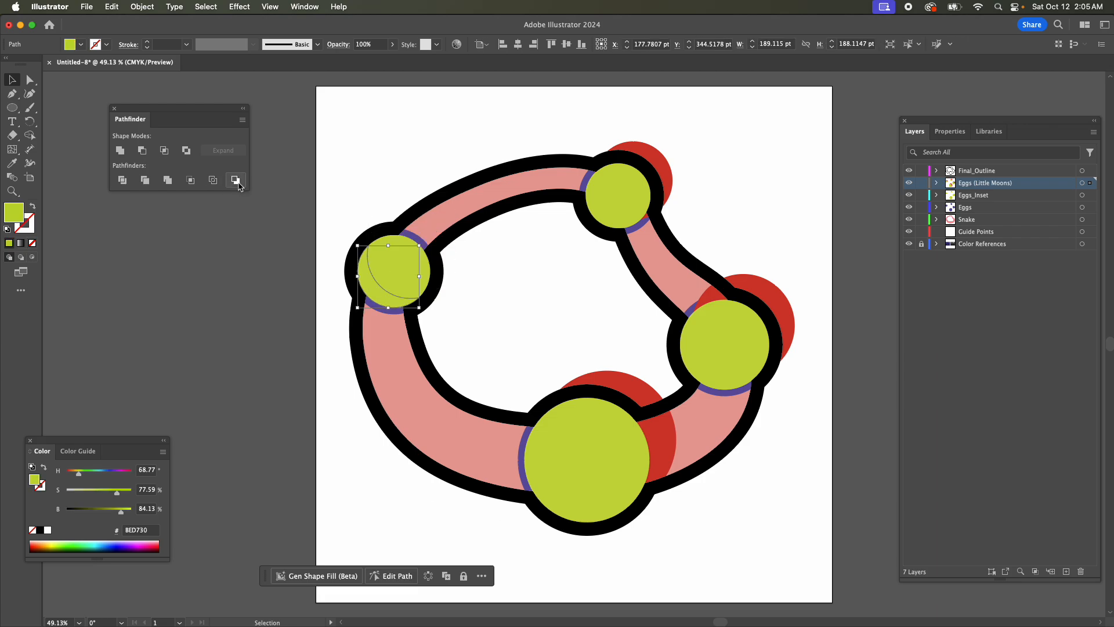
Cut the pasted green circles on the upper, right and largest eggs into crescents, subtracting each one's red circle with Minus Back.
left_click(669, 168)
left_click(604, 210, "shift")
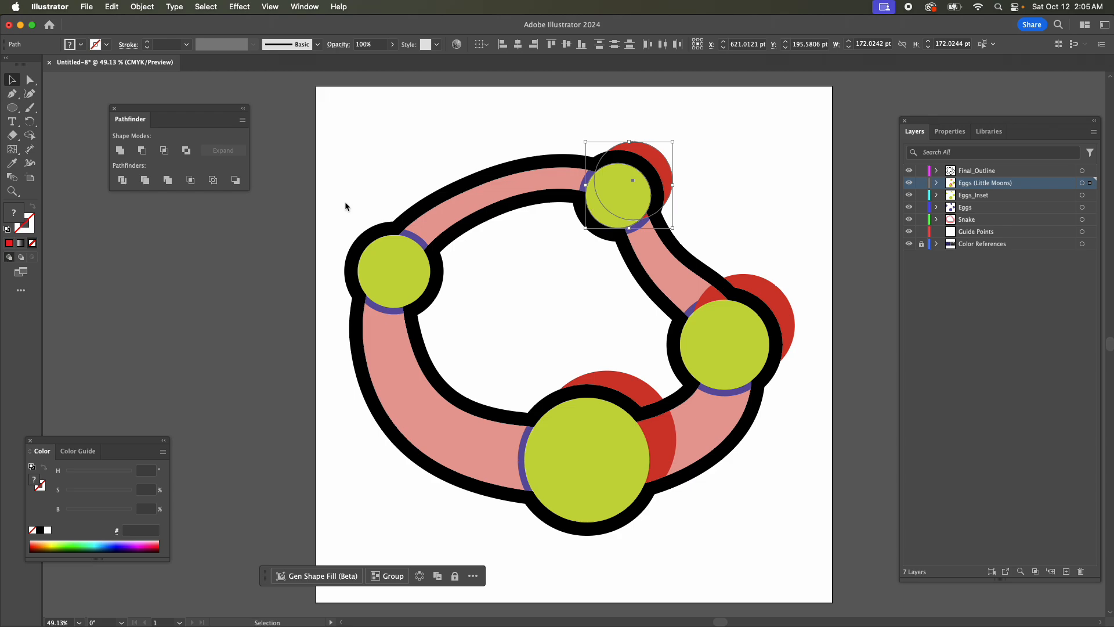
left_click(237, 181)
left_click(727, 349)
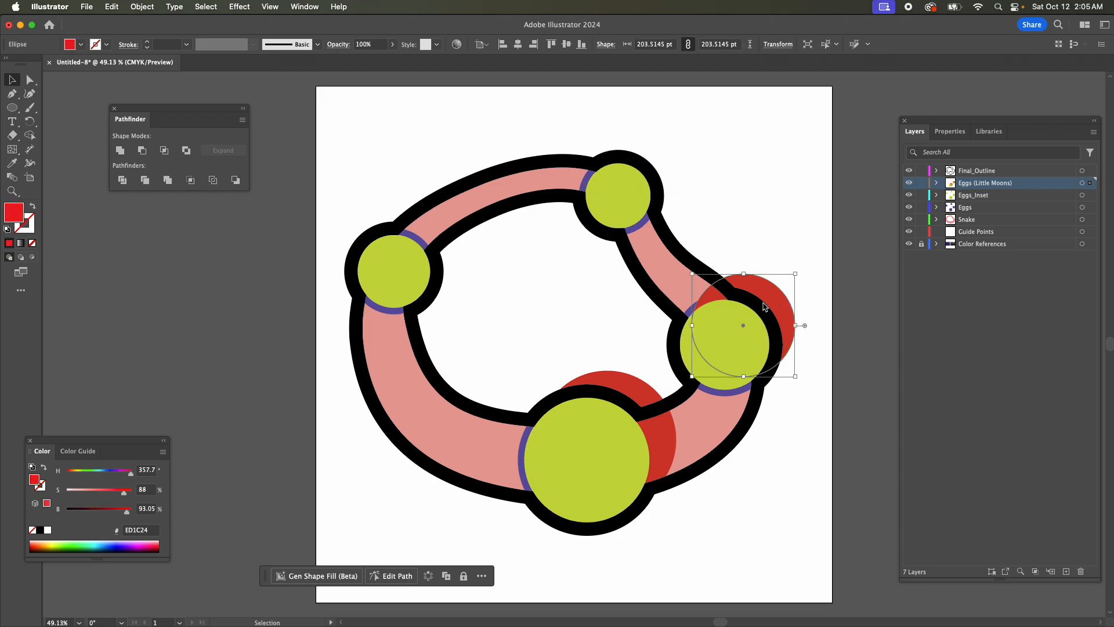
left_click(727, 349, "shift")
left_click(235, 180)
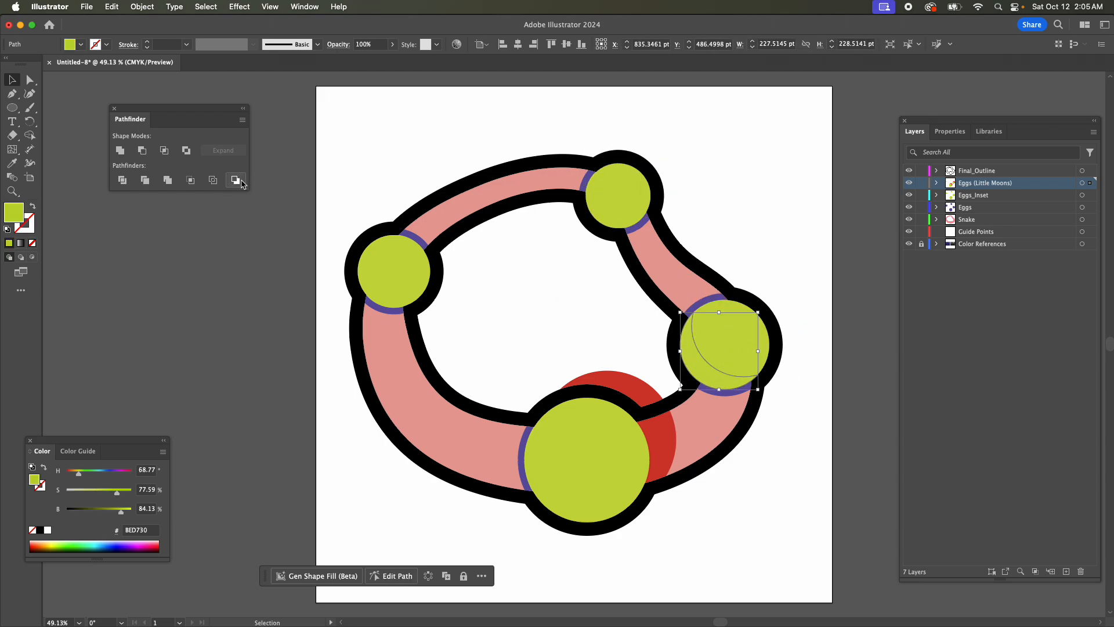
left_click(590, 441)
left_click(588, 446, "shift")
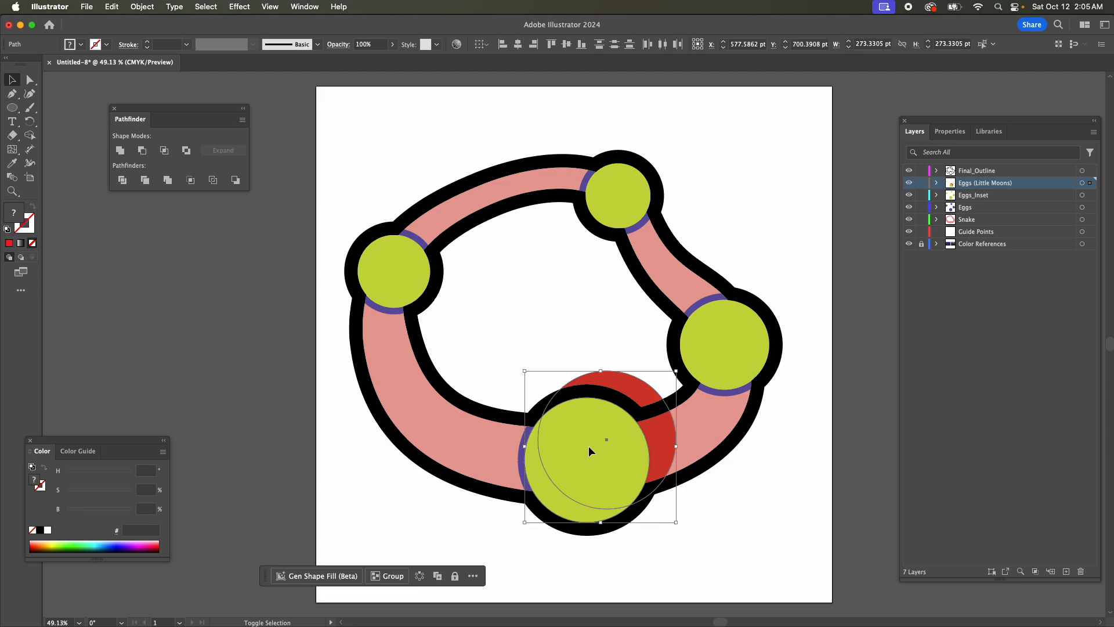
left_click(236, 180)
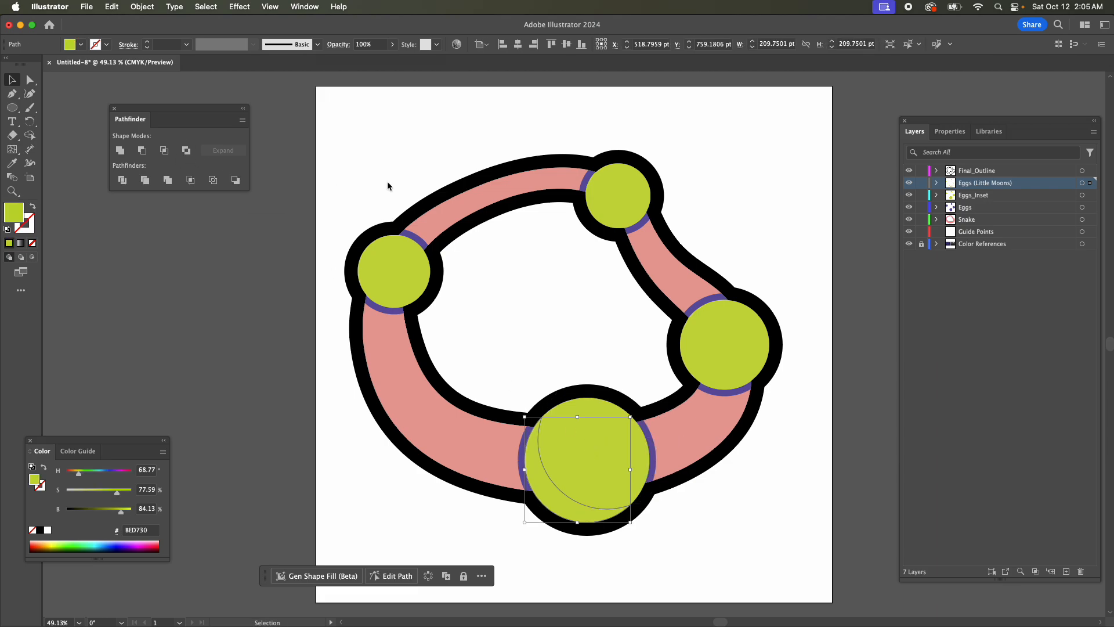
Fill all the crescents on the Eggs (Little Moons) layer with dark blue #002B8B.
left_click(1083, 183)
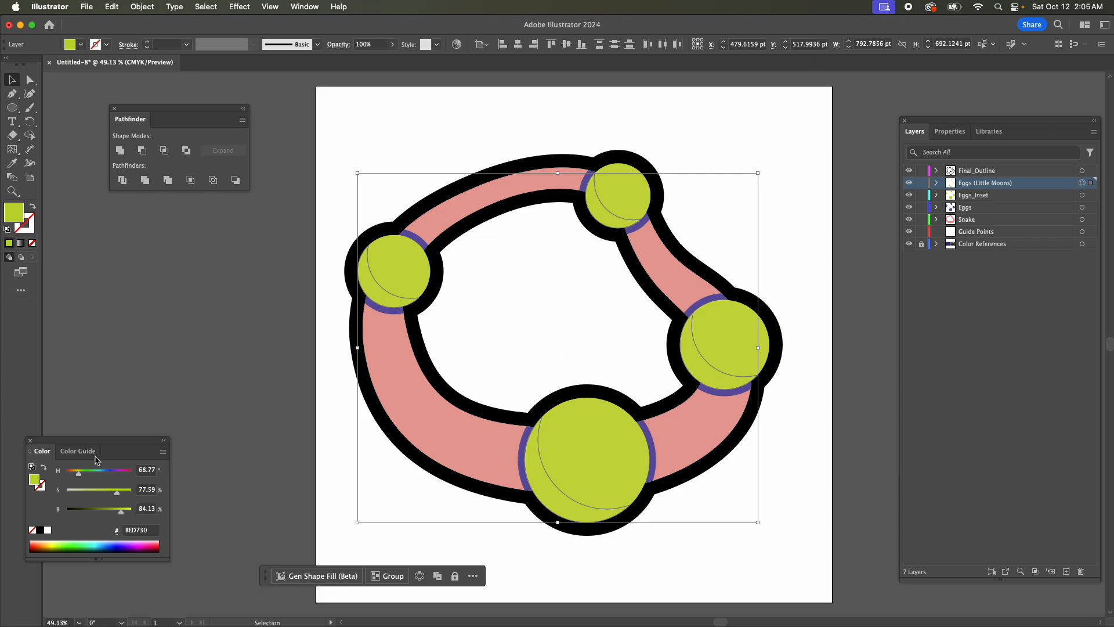
mouse_move(109, 542)
left_mouse_down()
mouse_move(119, 548)
mouse_move(109, 544)
left_mouse_up()
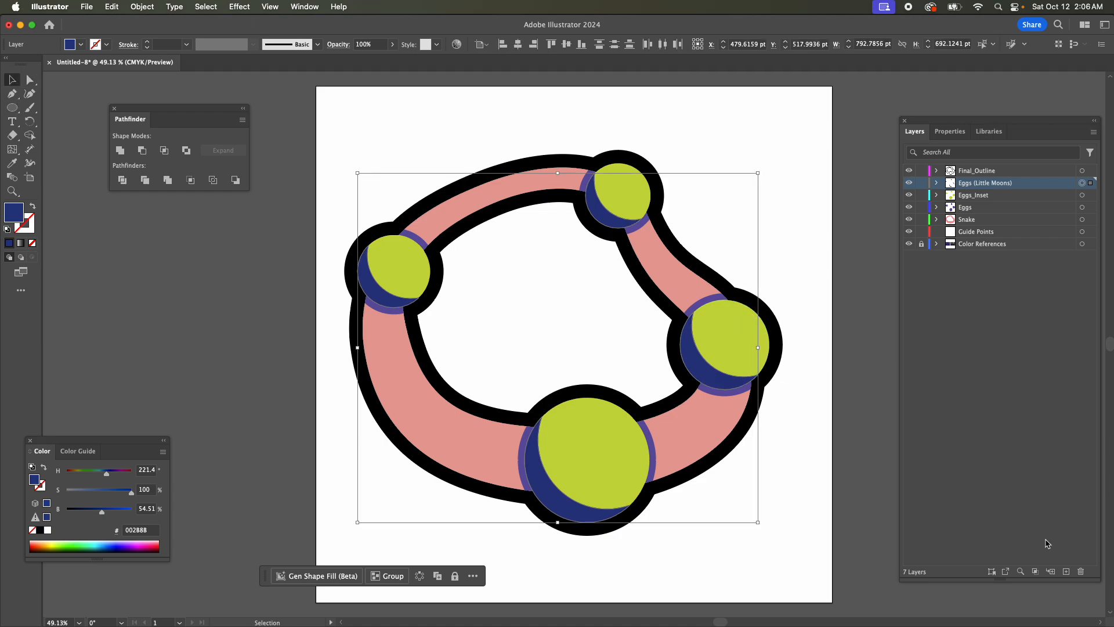
Add a new layer above Eggs (Little Moons) and name it Eggs (Highlights).
left_click(1066, 572)
double_click(969, 183)
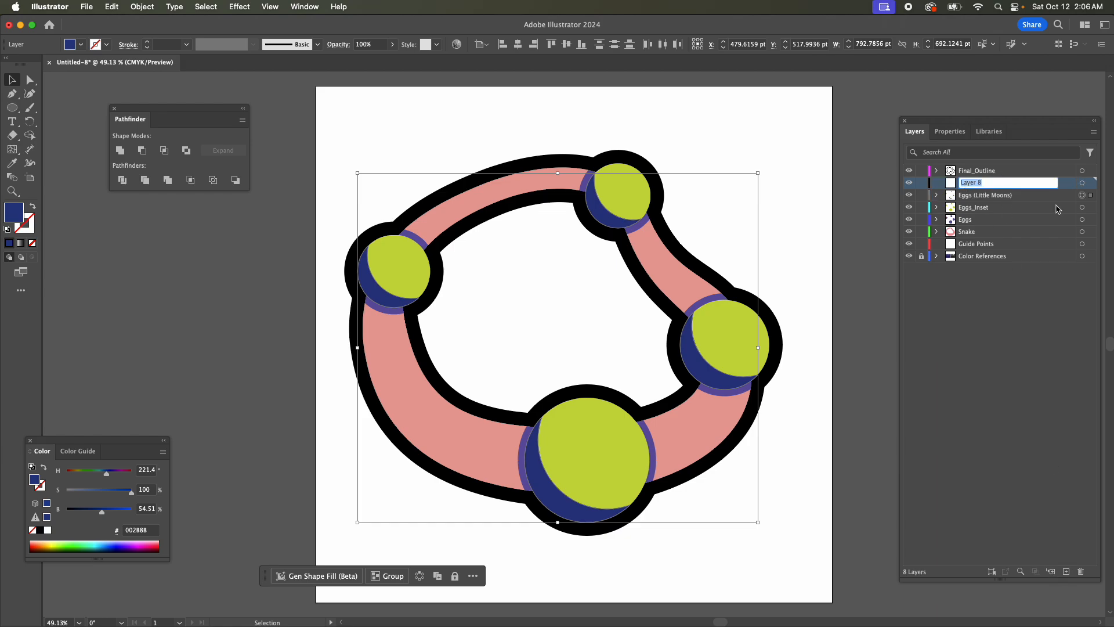
type("Eggs (Ho")
type("ghlights)")
key("Return")
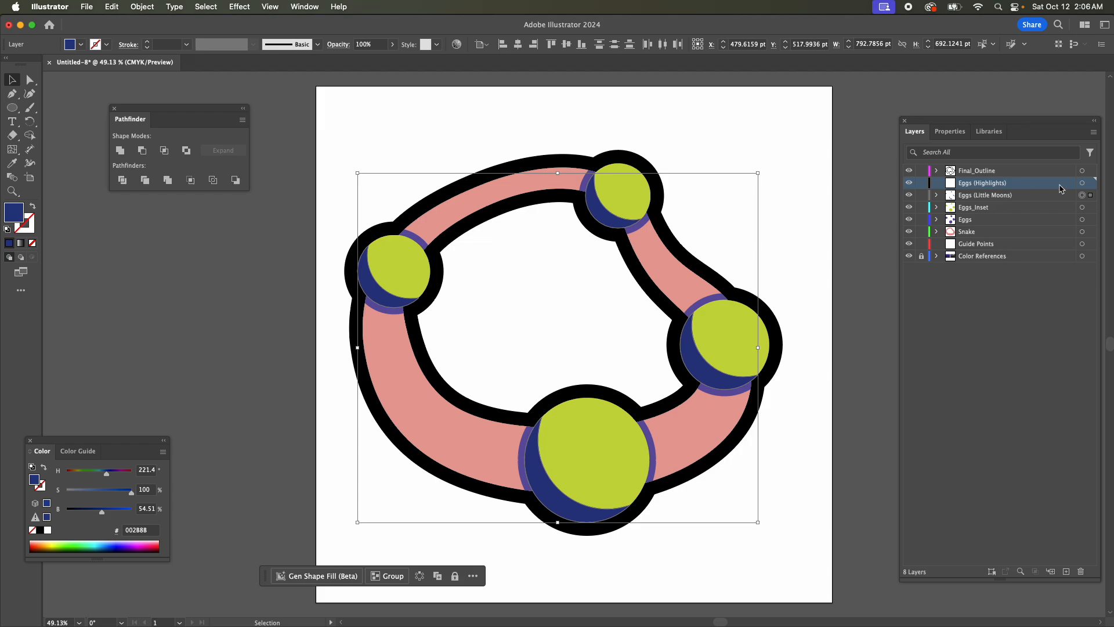
Copy all the green circles from the Eggs_Inset layer and paste them in front on the Eggs (Highlights) layer.
left_click(1082, 208)
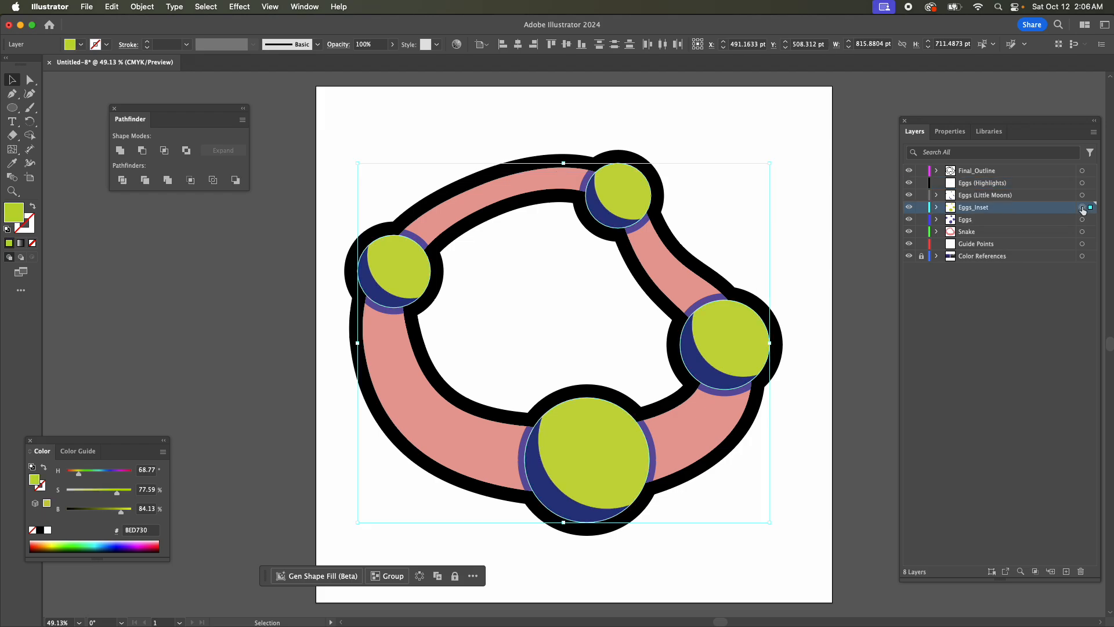
key("a")
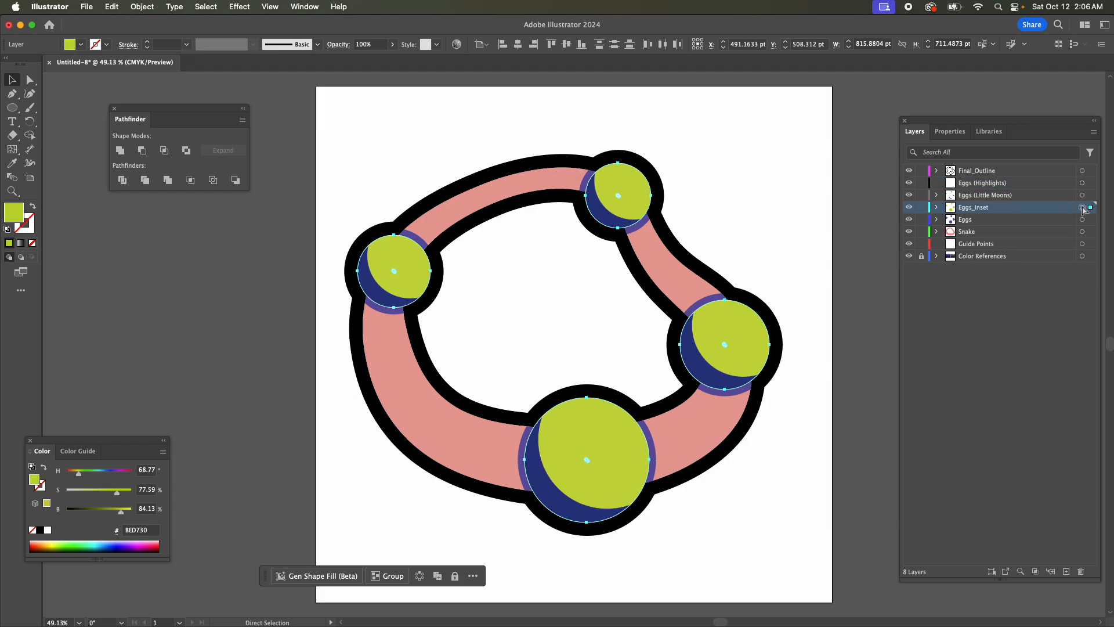
key("v")
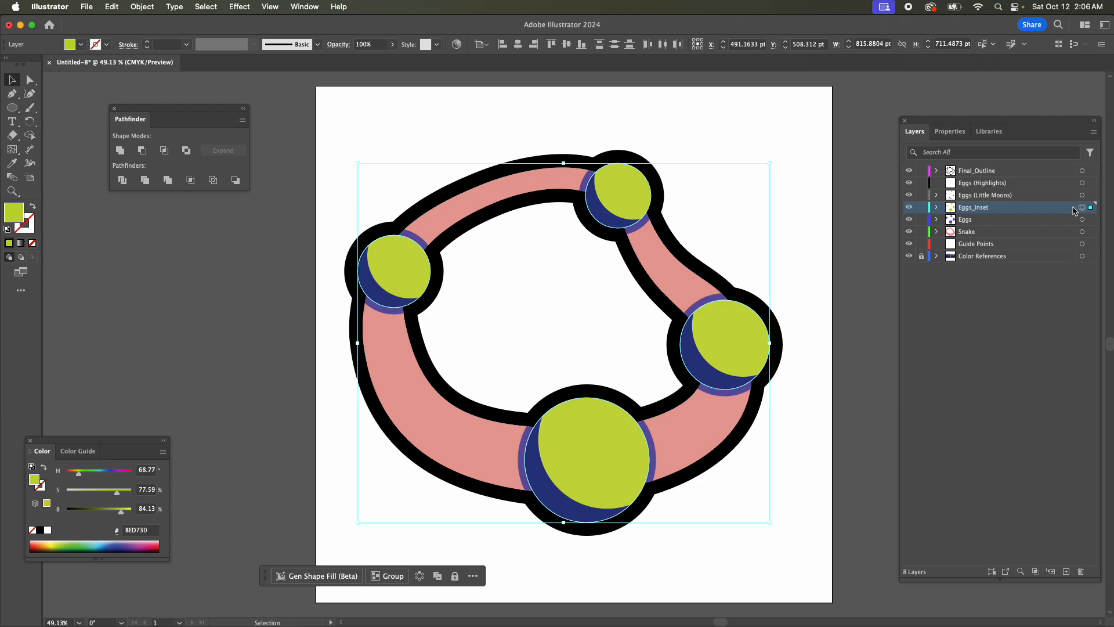
left_click(977, 185)
key("super")
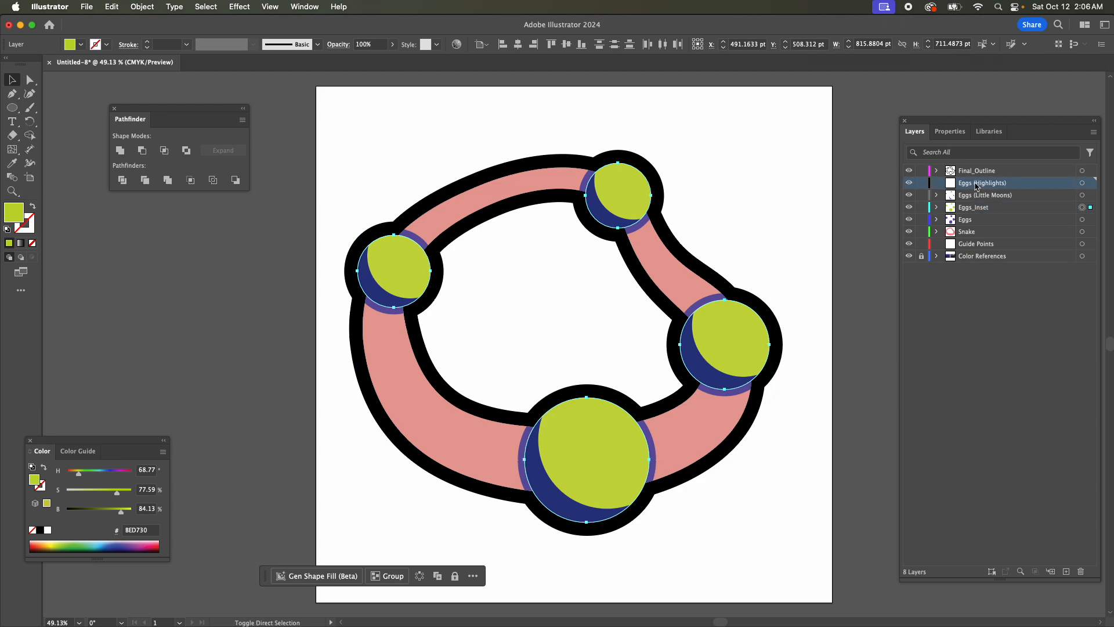
key("super+f")
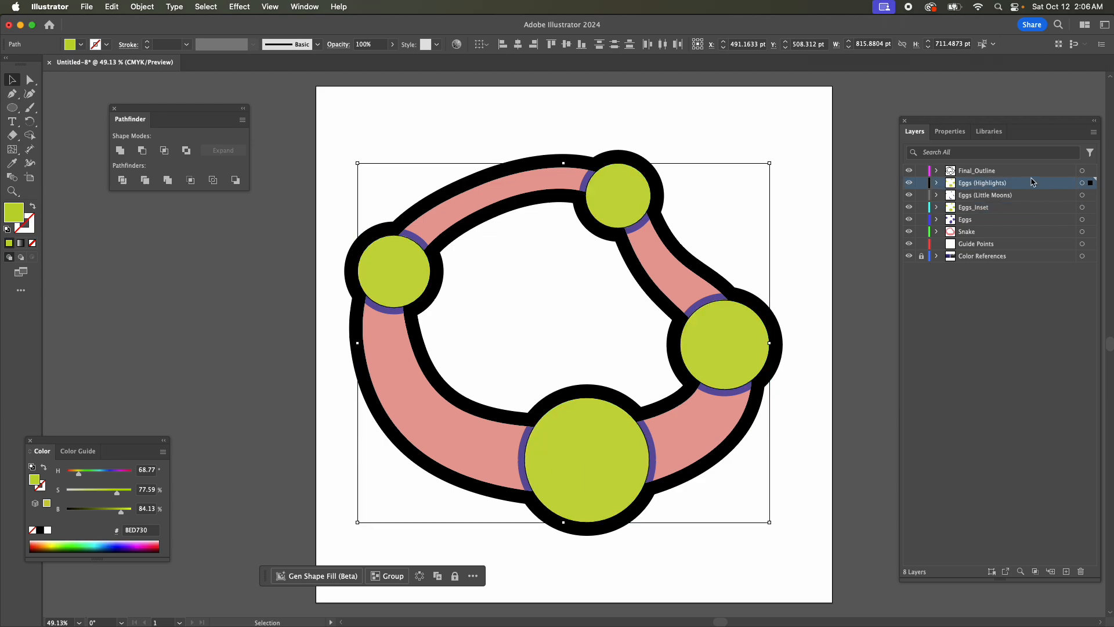
left_click(963, 134)
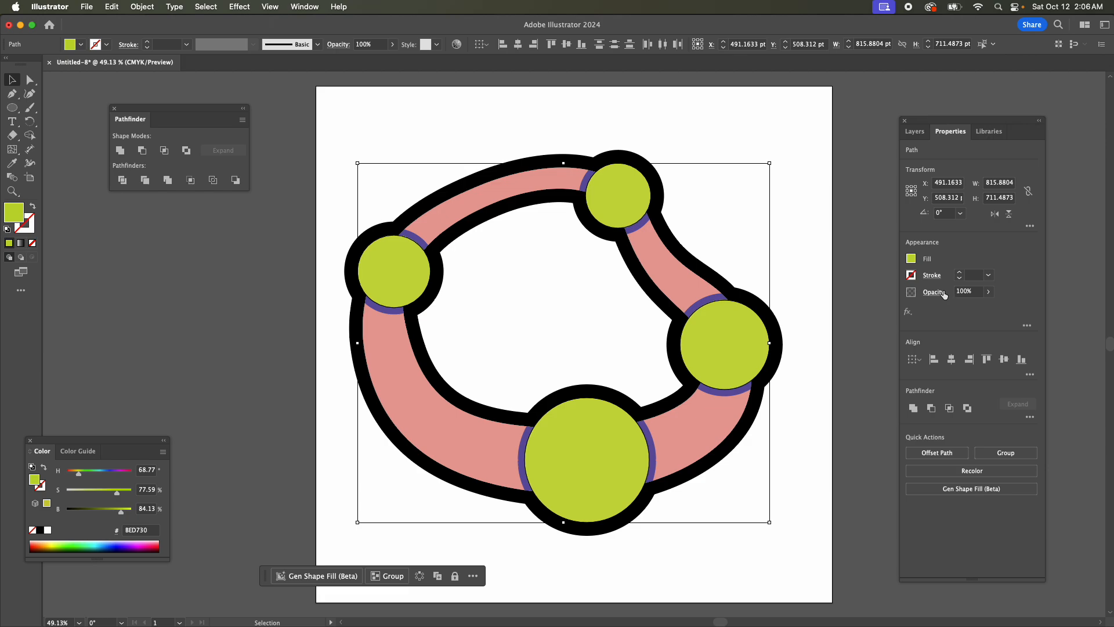
Set the pasted circles on the Eggs (Highlights) layer to 50% opacity and fill them with orange #F26522.
left_click(987, 291)
left_click_drag(988, 306, 966, 307)
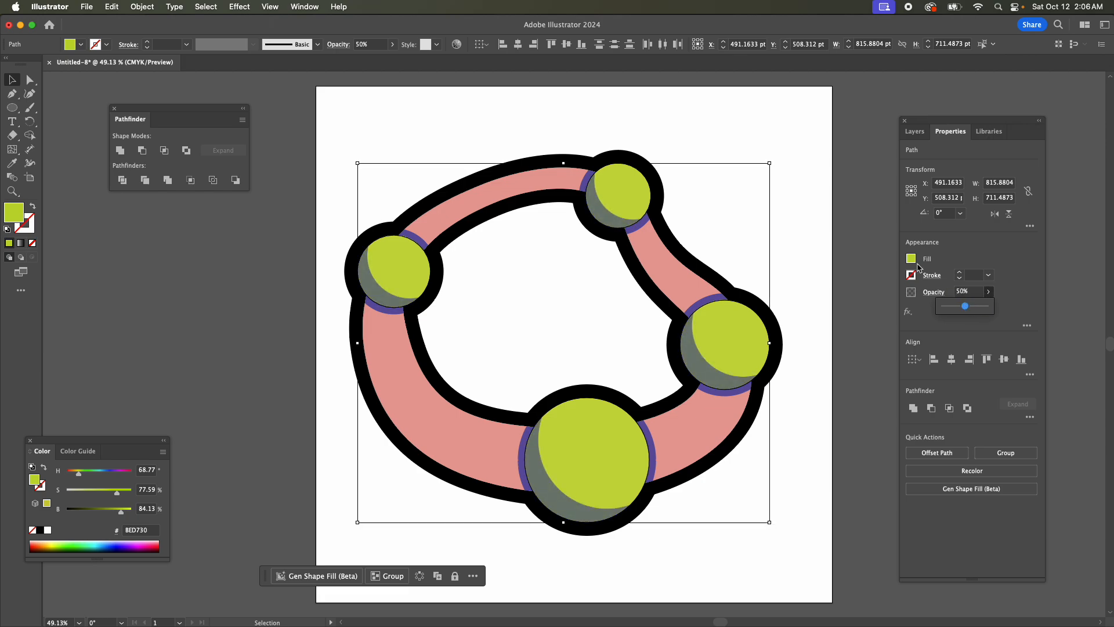
left_click(911, 258)
left_click(804, 344)
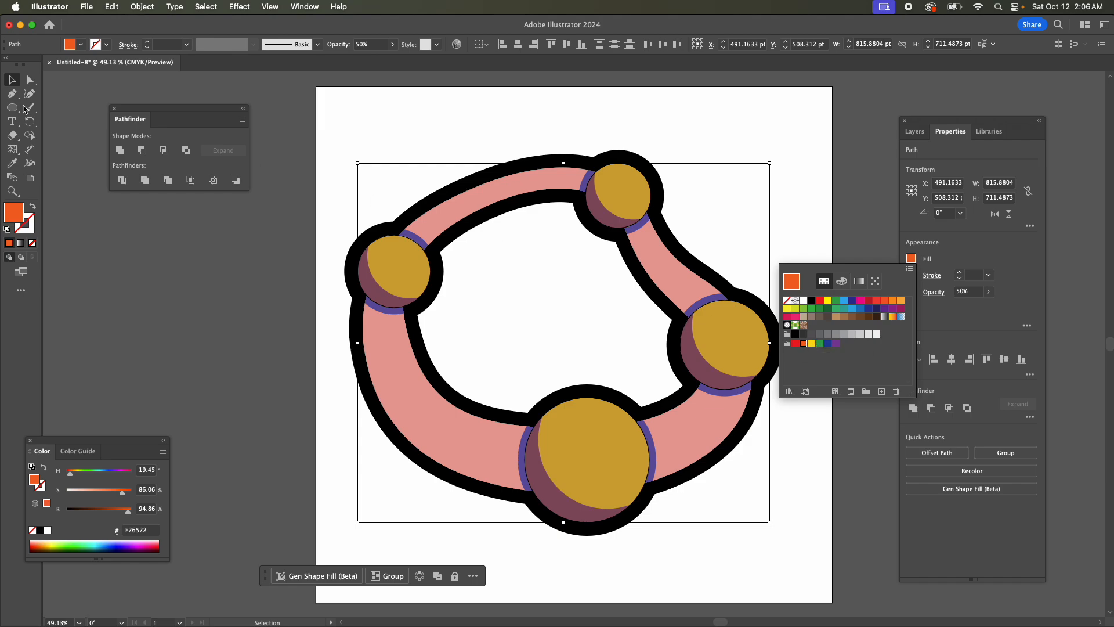
left_click(12, 83)
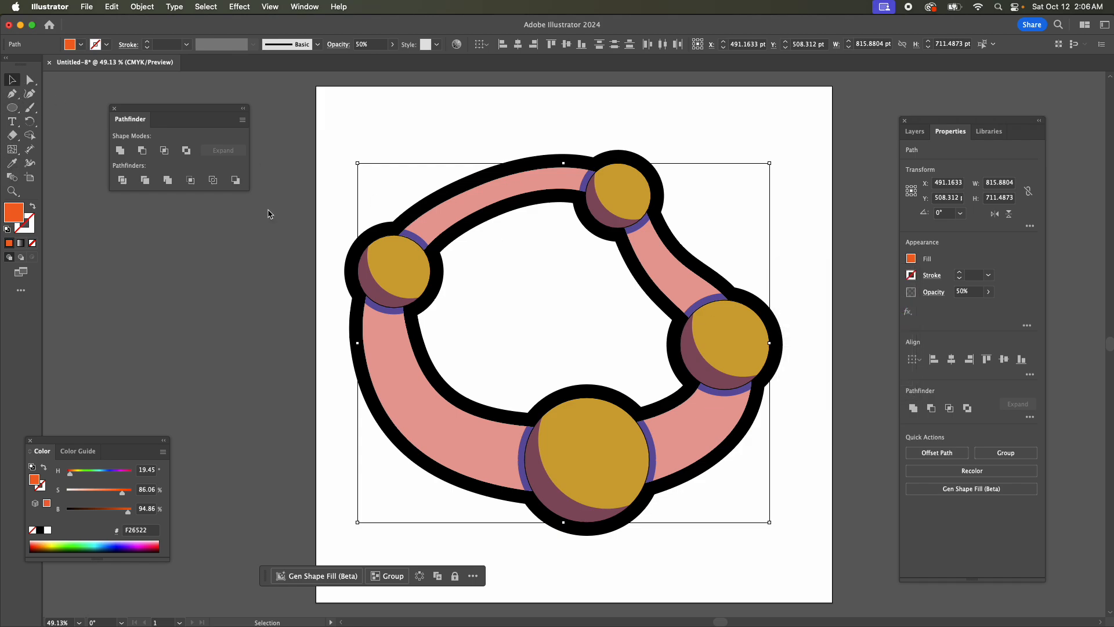
left_click(574, 326)
left_click_drag(618, 462, 648, 425)
key("cmd+z")
key("cmd+z")
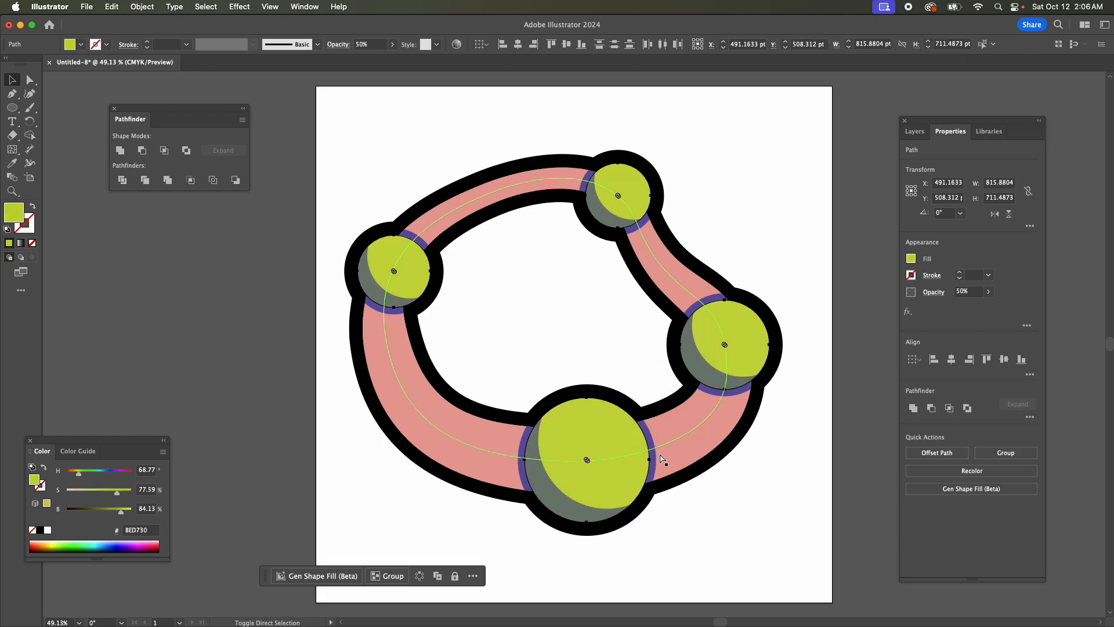
key("shift+super+z")
left_click_drag(594, 450, 621, 422)
key("super+z")
left_click(722, 488)
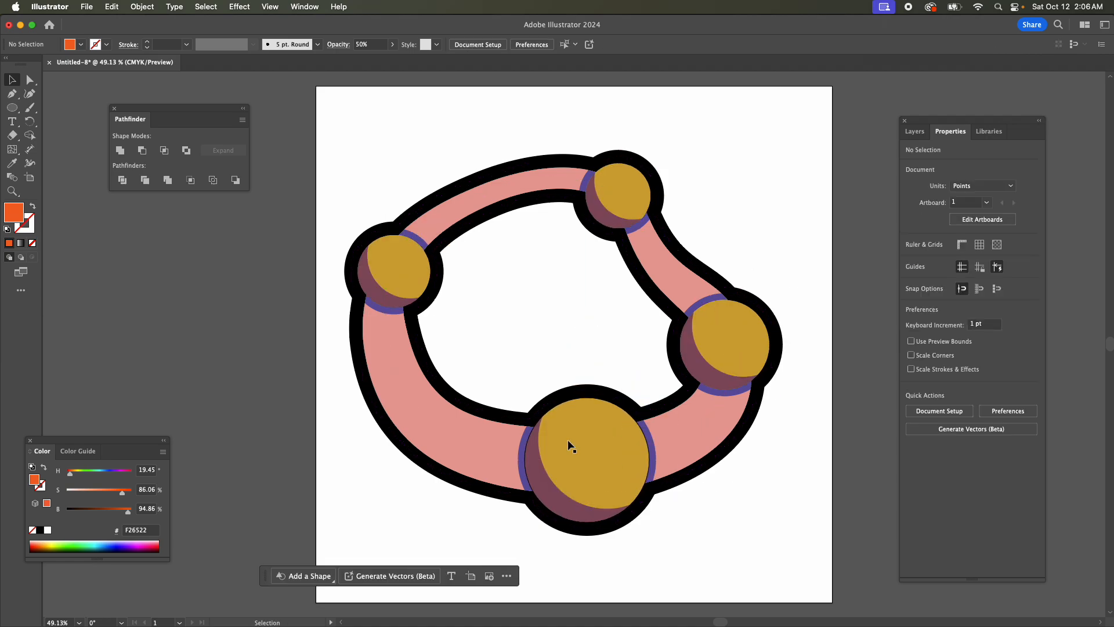
Offset the orange circles on the largest and right eggs up and to the right, shrinking them to about 217 pt and 146 pt.
left_click(569, 441)
left_click_drag(604, 460, 631, 418)
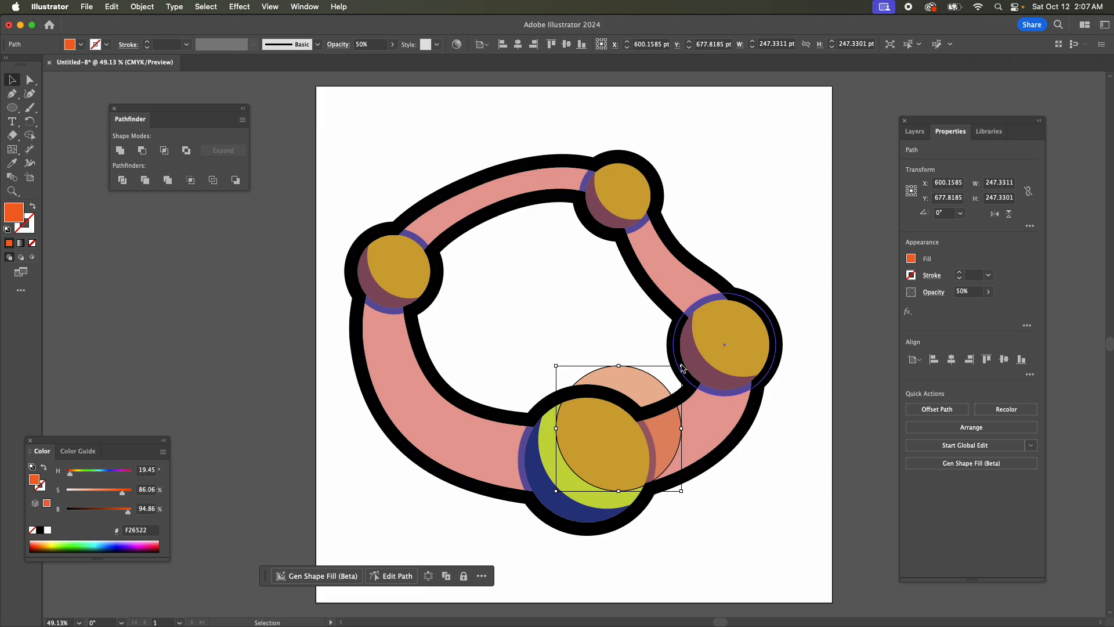
left_click_drag(681, 366, 673, 373)
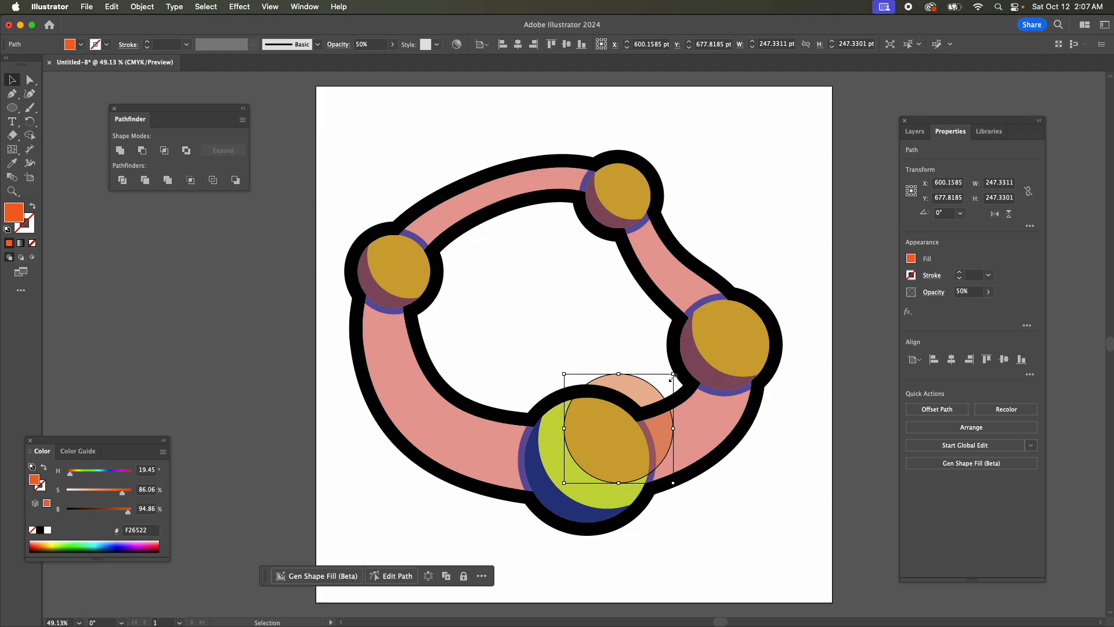
left_click_drag(743, 326, 762, 325)
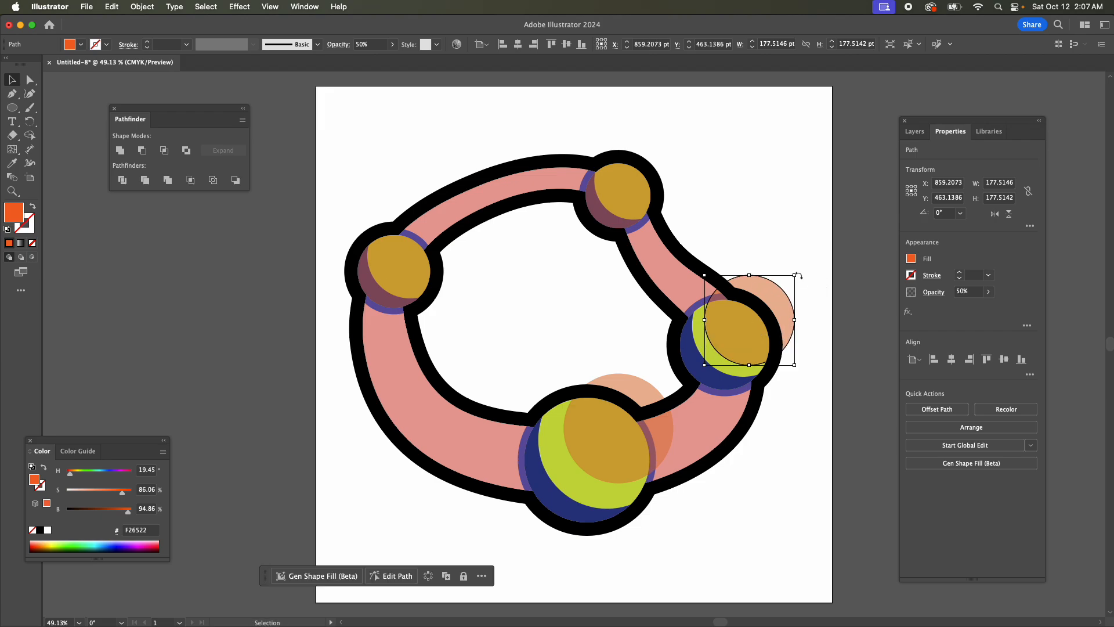
left_click_drag(798, 278, 782, 292)
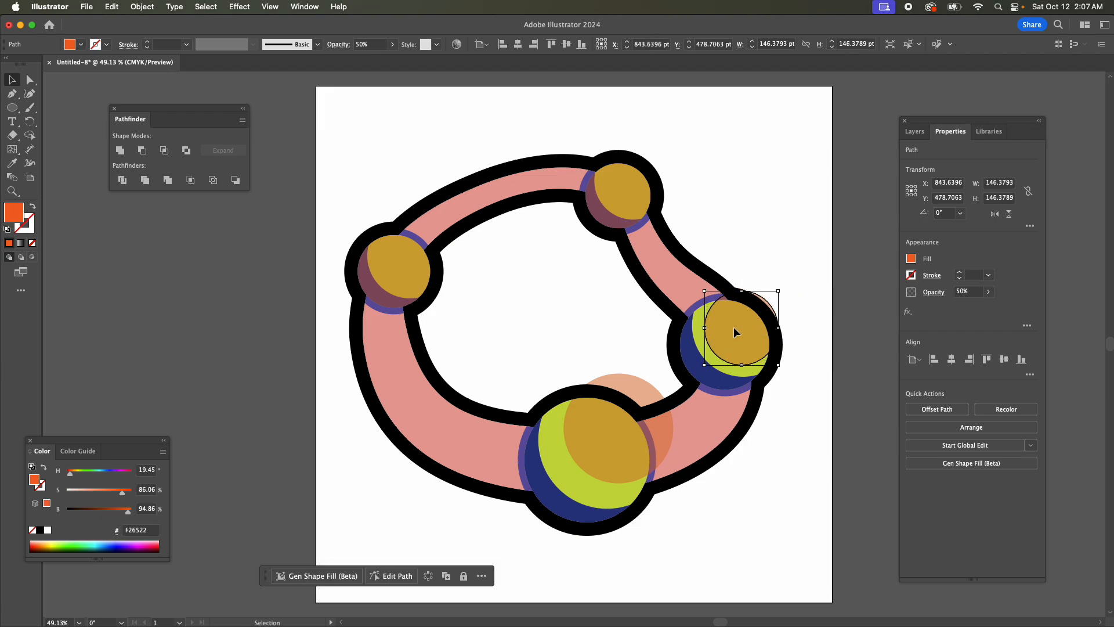
left_click_drag(734, 326, 738, 321)
Offset the orange circles on the upper and left eggs up and to the right, shrinking them to about 123 pt and 135 pt.
left_click(636, 198)
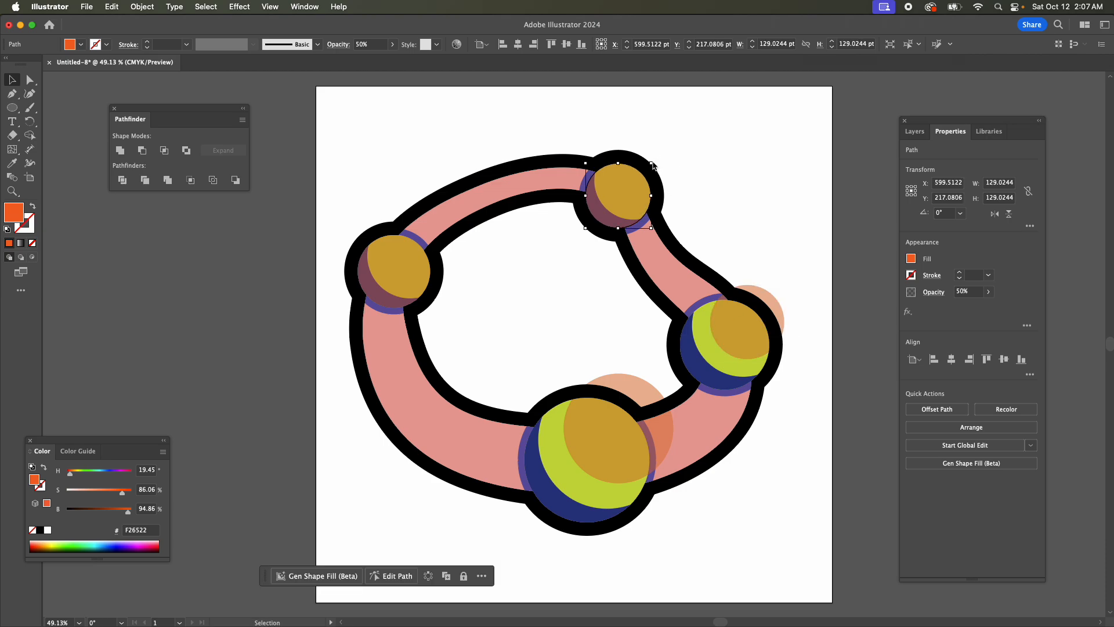
left_click_drag(652, 164, 669, 145)
left_click(569, 252)
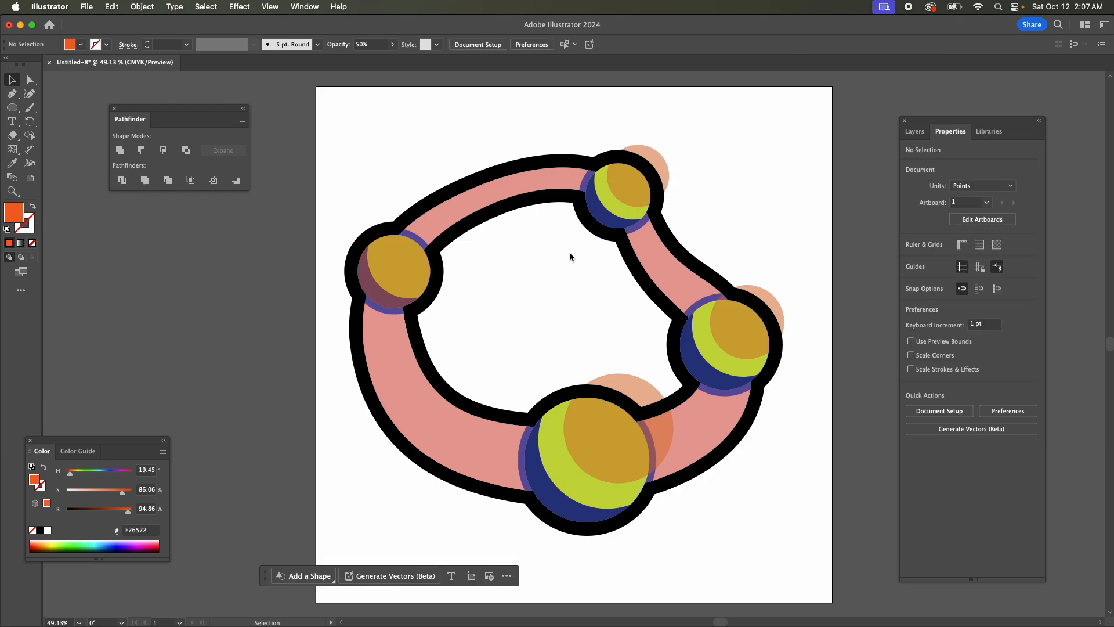
left_click(406, 270)
mouse_move(430, 235)
left_mouse_down()
mouse_move(418, 243)
mouse_move(426, 248)
left_mouse_up()
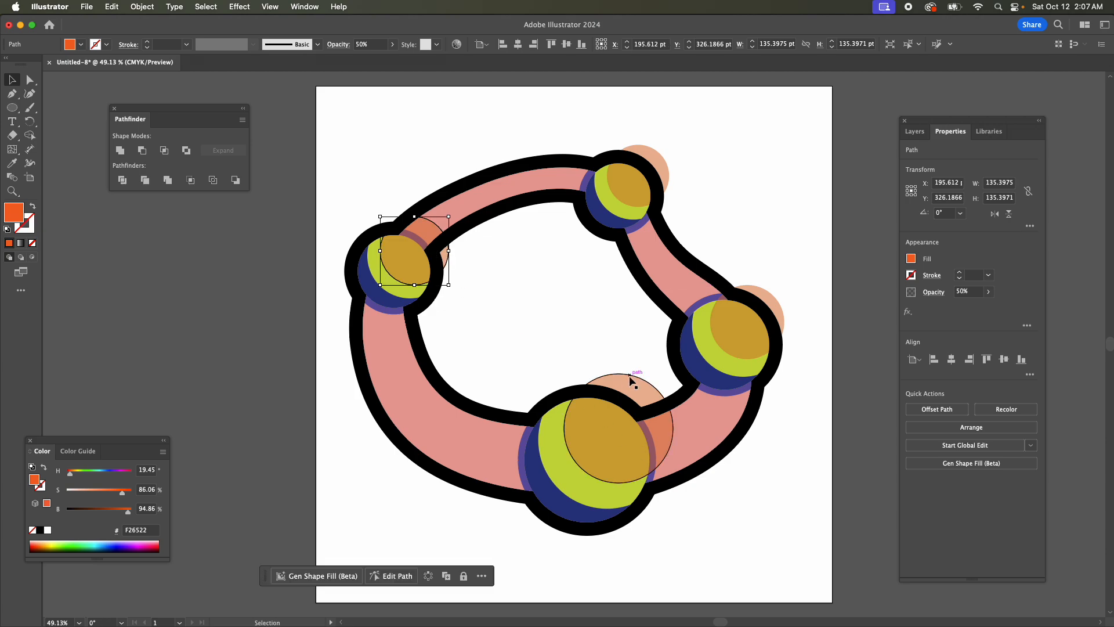
left_click(503, 307)
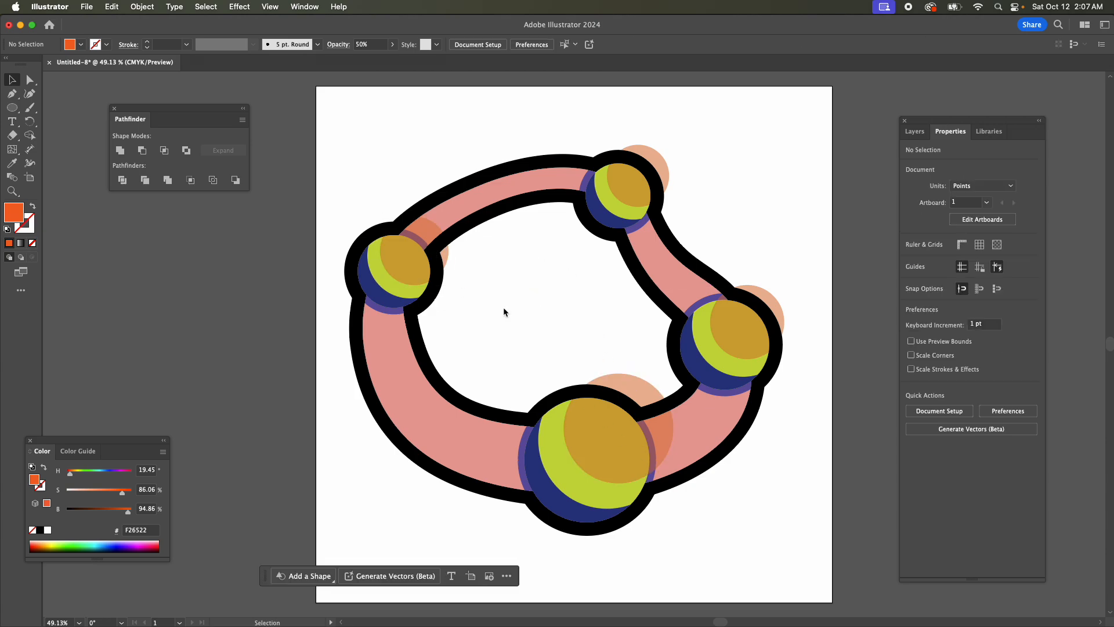
Paste a second set of the Eggs_Inset green circles in front of the orange ones on the Eggs (Highlights) layer.
left_click(915, 131)
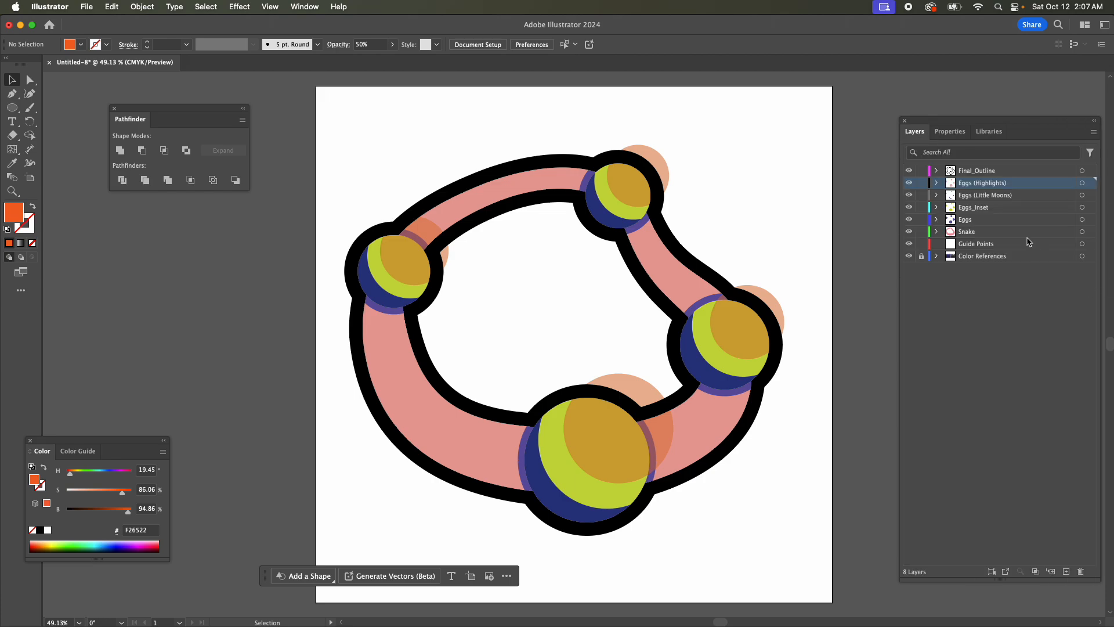
left_click(1082, 208)
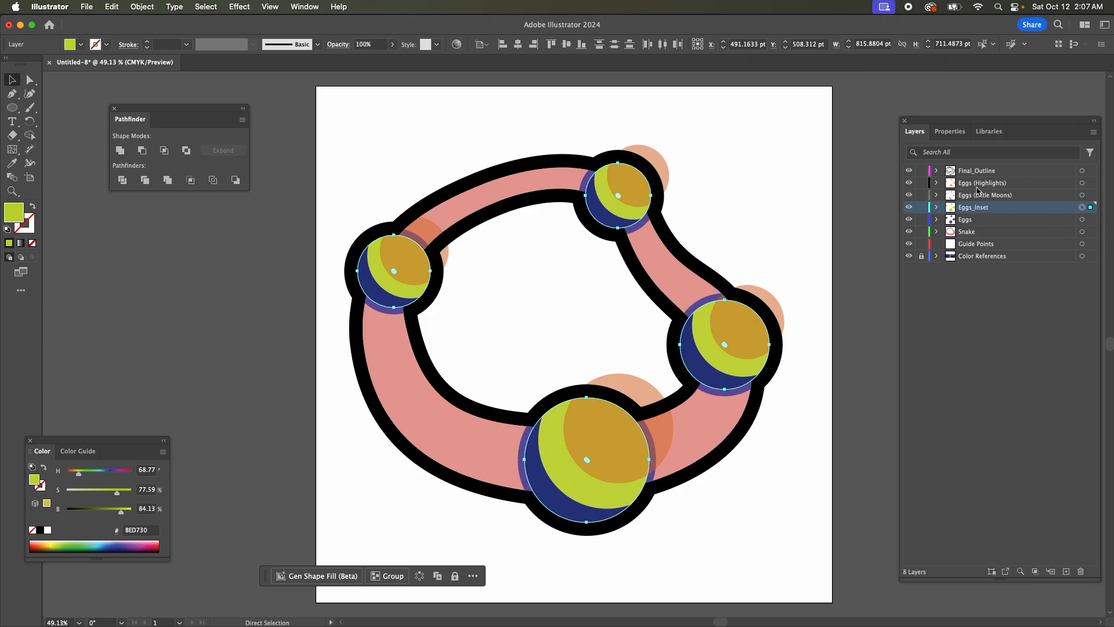
key("v")
left_click(977, 183)
key("super+c")
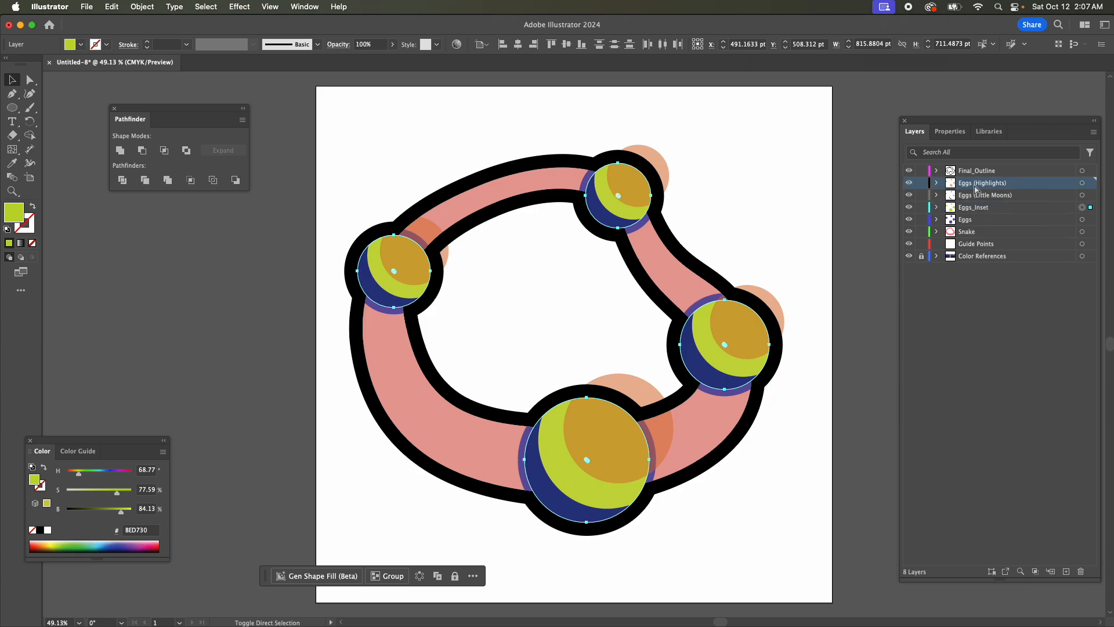
key("super+f")
left_click(446, 330)
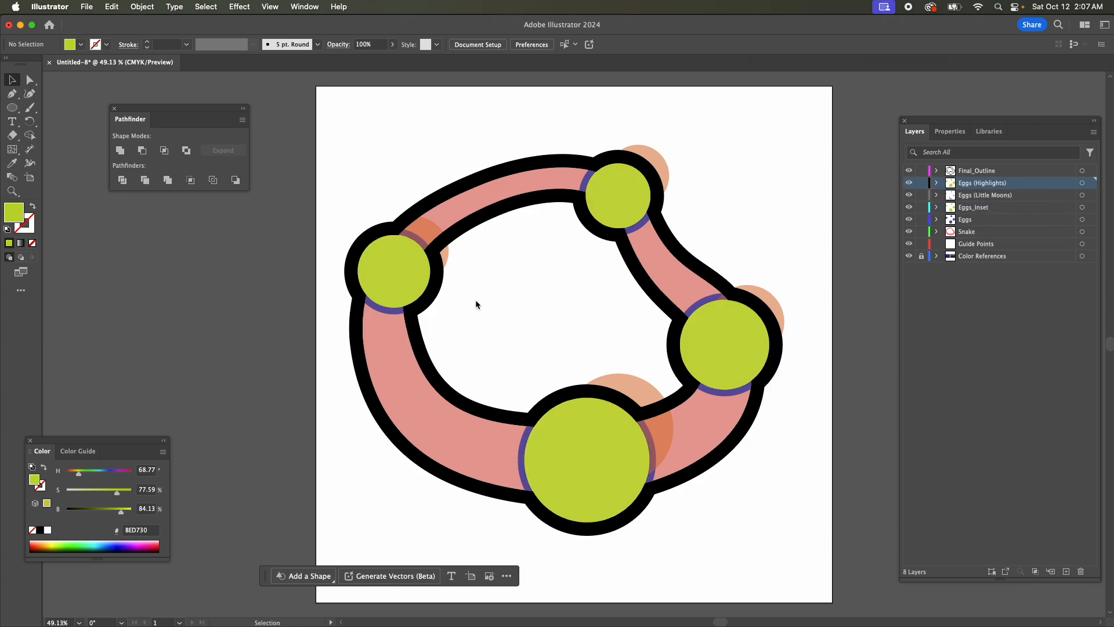
Intersect the orange circle with the pasted green circle on the left egg, and do the same on the upper egg.
left_click(428, 225)
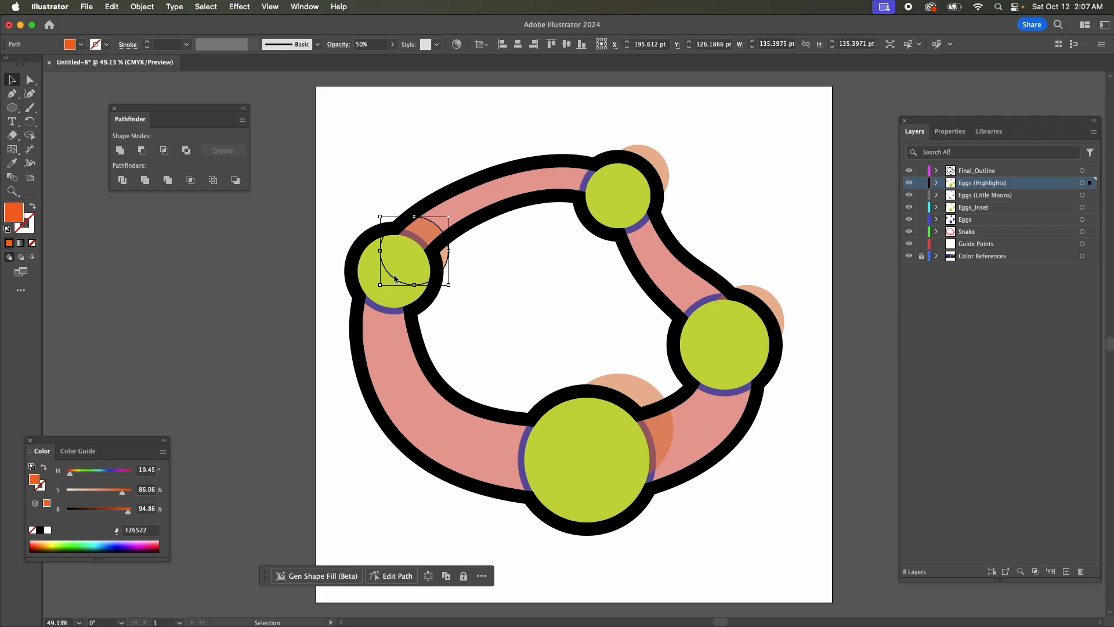
left_click(374, 268, "shift")
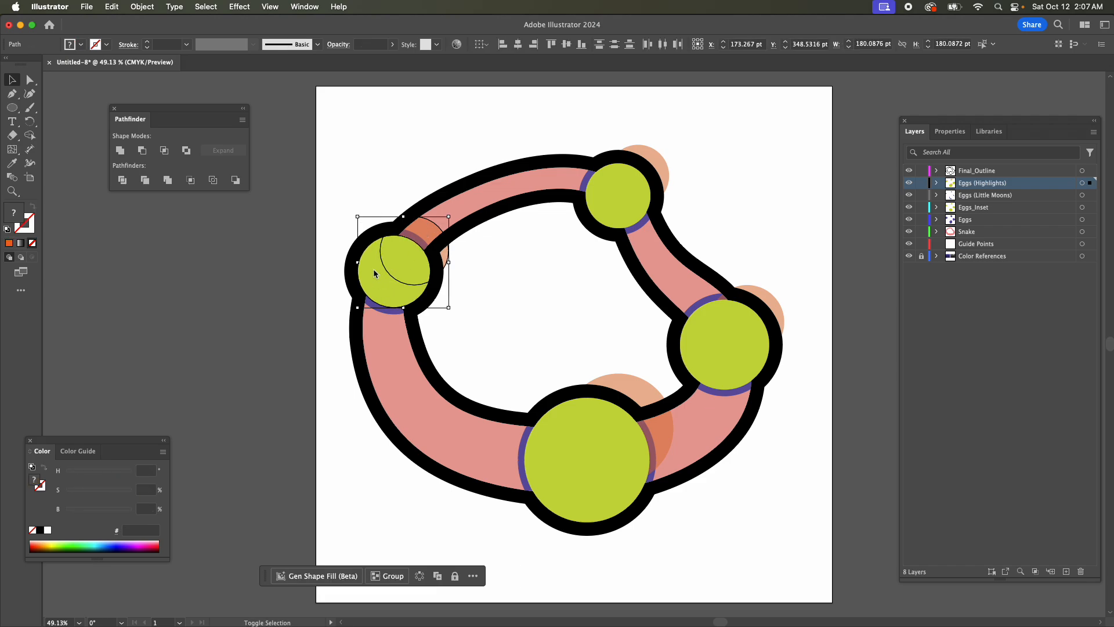
left_click(164, 150)
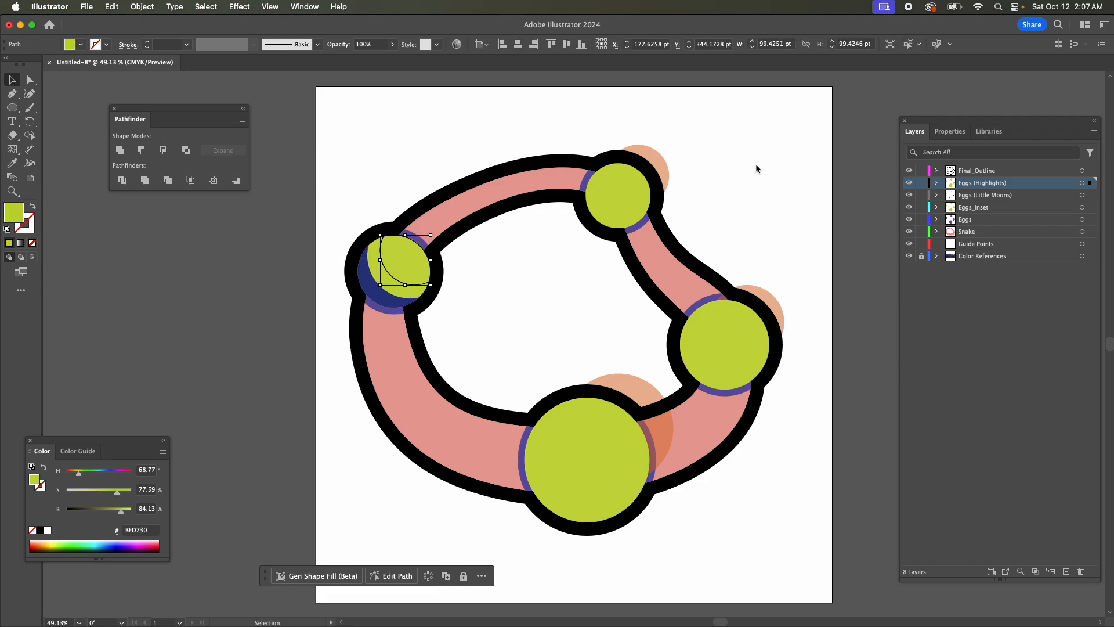
left_click(662, 164)
left_click(615, 210, "shift")
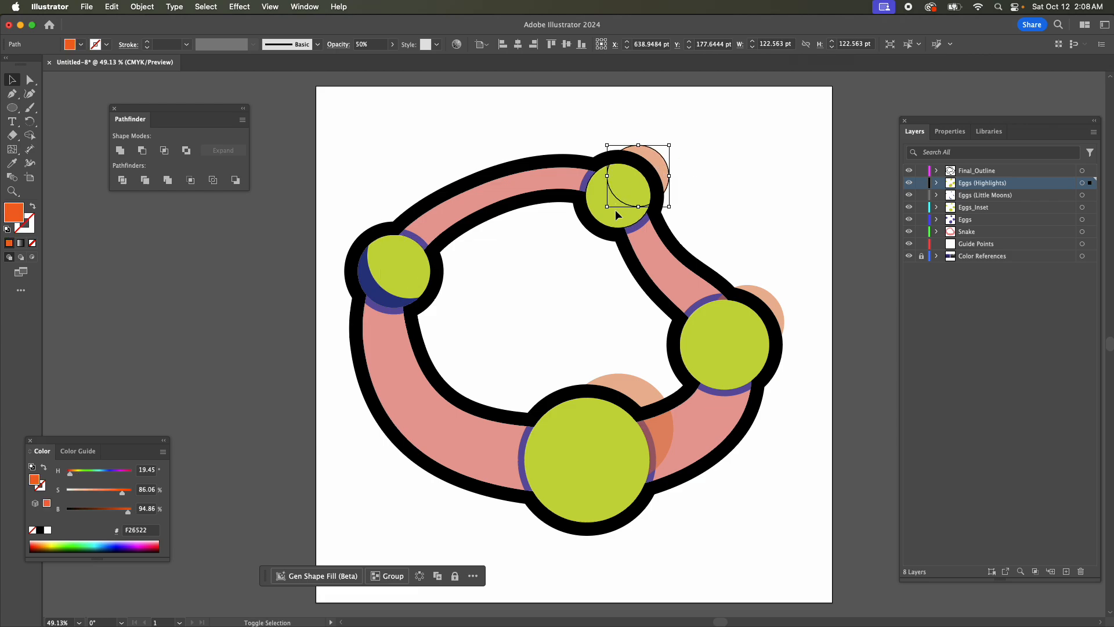
left_click(159, 152)
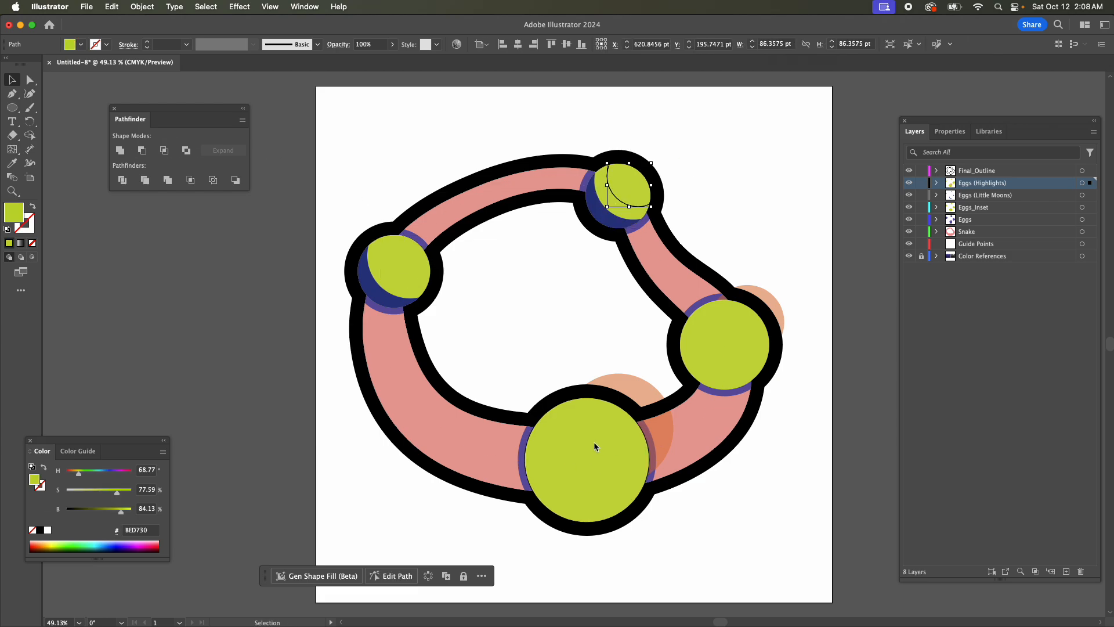
Intersect the orange and pasted green circles on the largest egg, and likewise on the right egg.
left_click(601, 419)
left_click(577, 497, "shift")
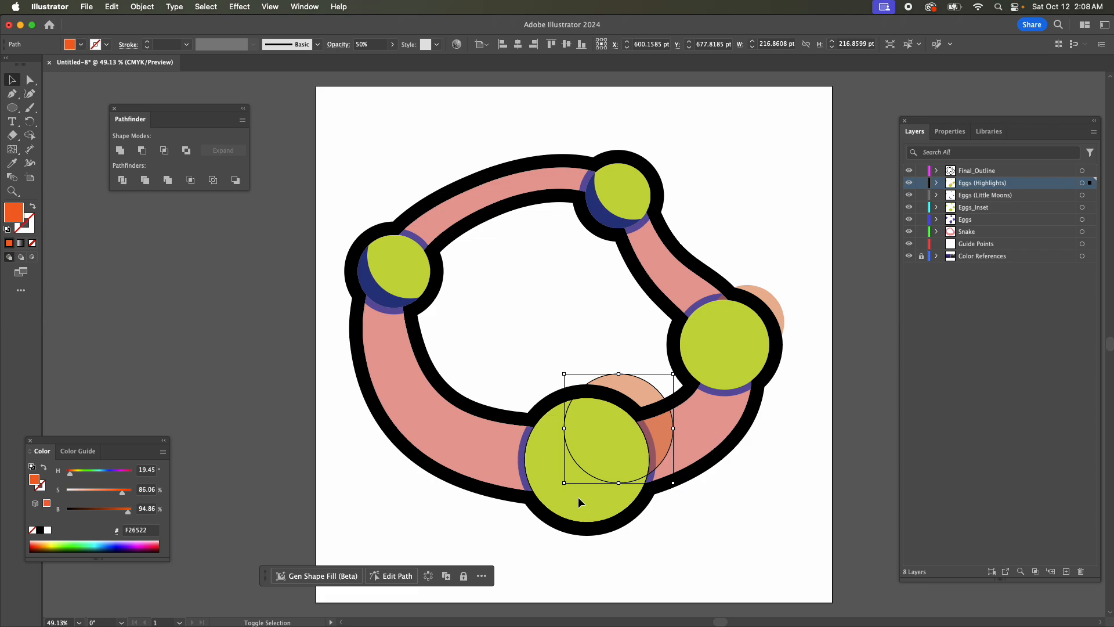
left_click(164, 150)
left_click(758, 303)
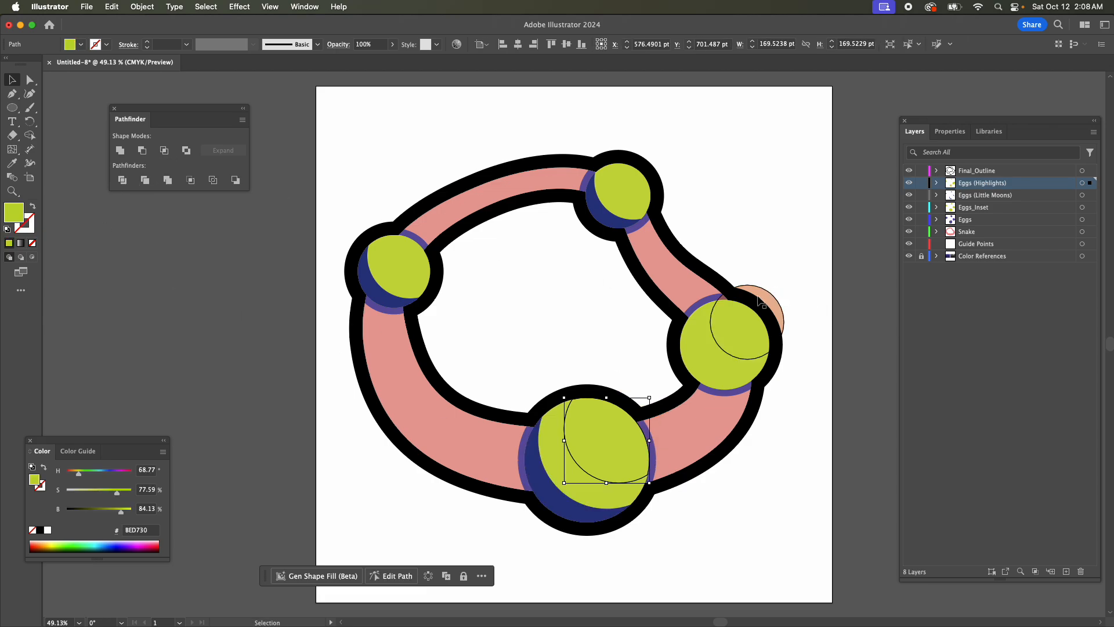
left_click(713, 365, "shift")
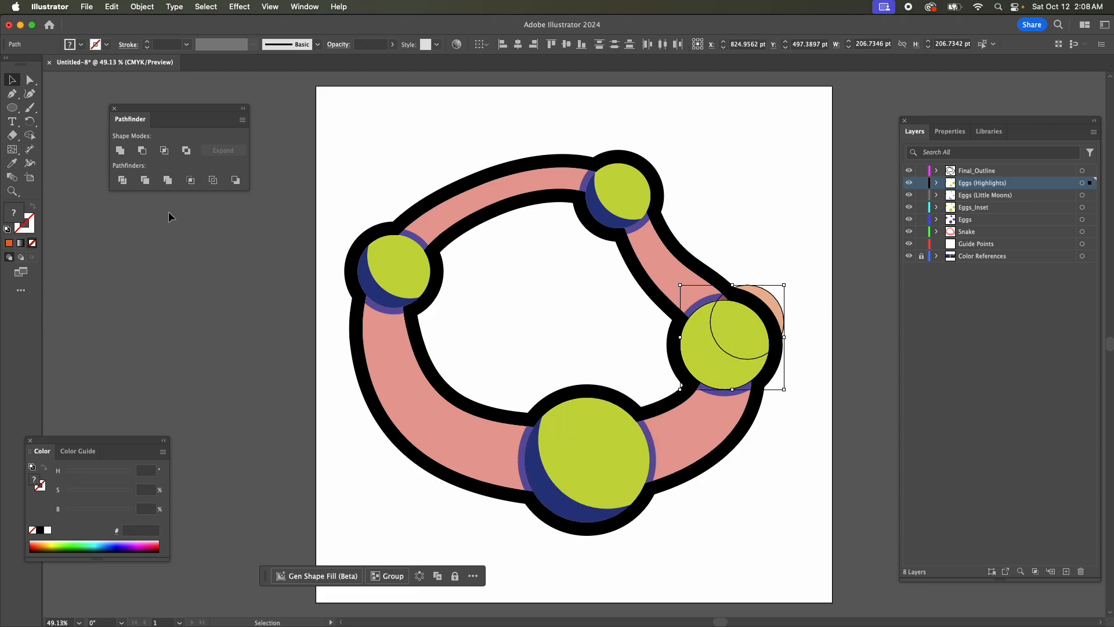
left_click(164, 150)
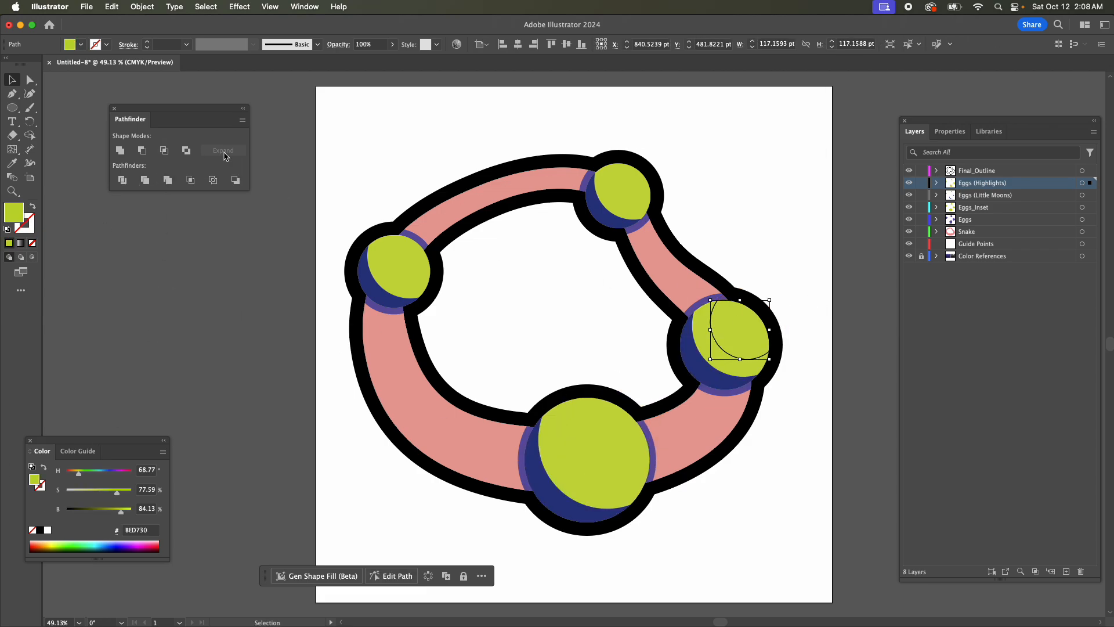
Fill all the highlight shapes on the Eggs (Highlights) layer with magenta #D000C4.
left_click(938, 184)
left_click(937, 183)
left_click(1082, 184)
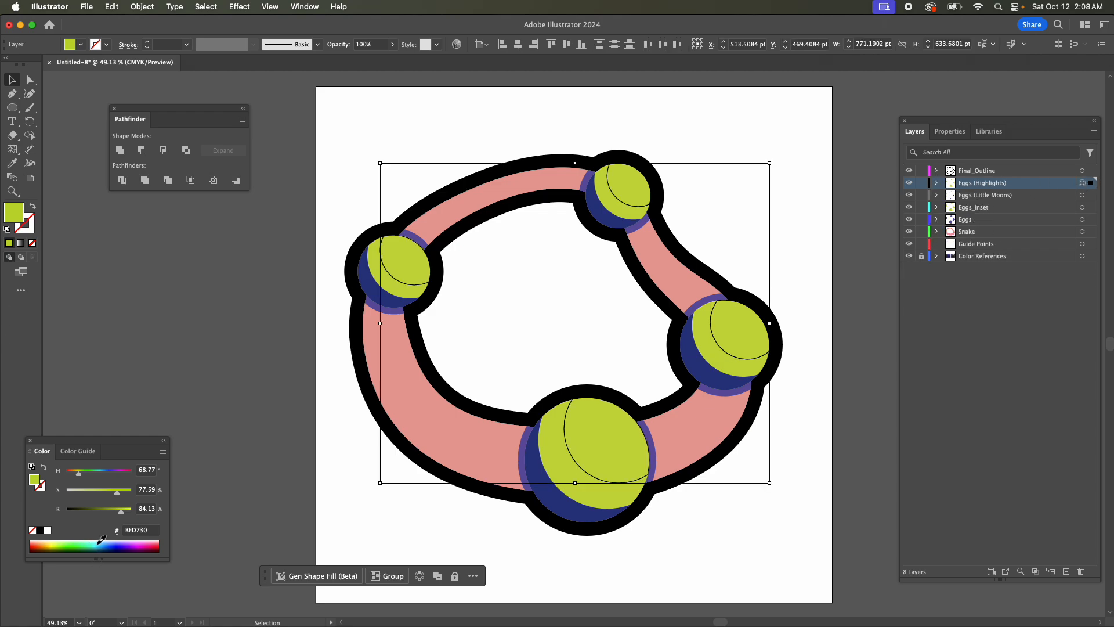
left_click_drag(102, 540, 147, 543)
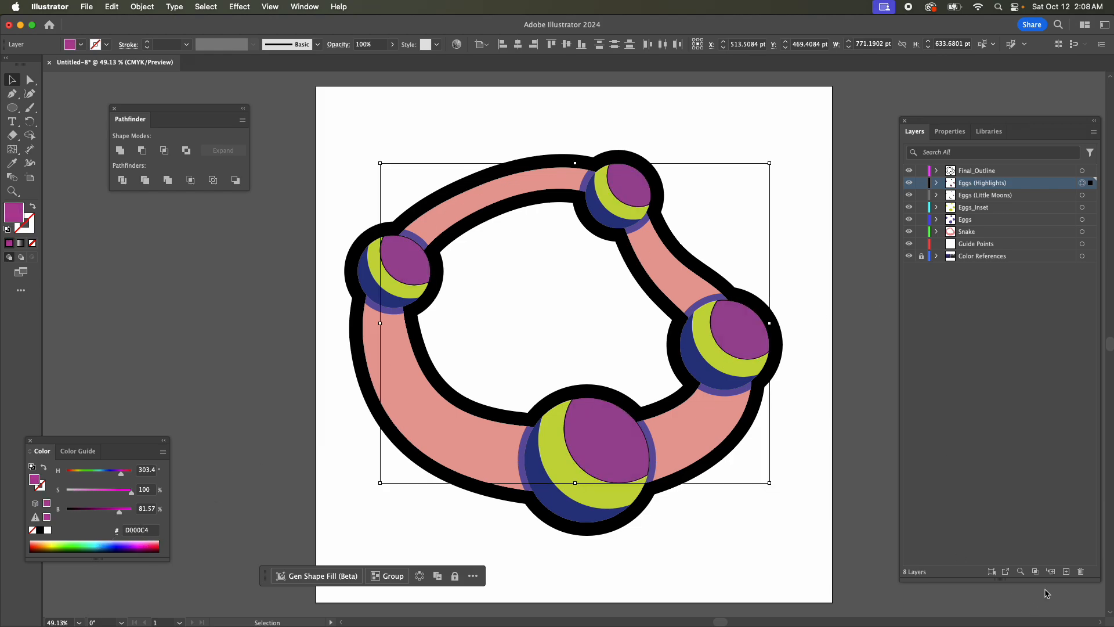
Add a new layer above Eggs (Highlights) and name it Eggs (Glimmer).
left_click(1066, 571)
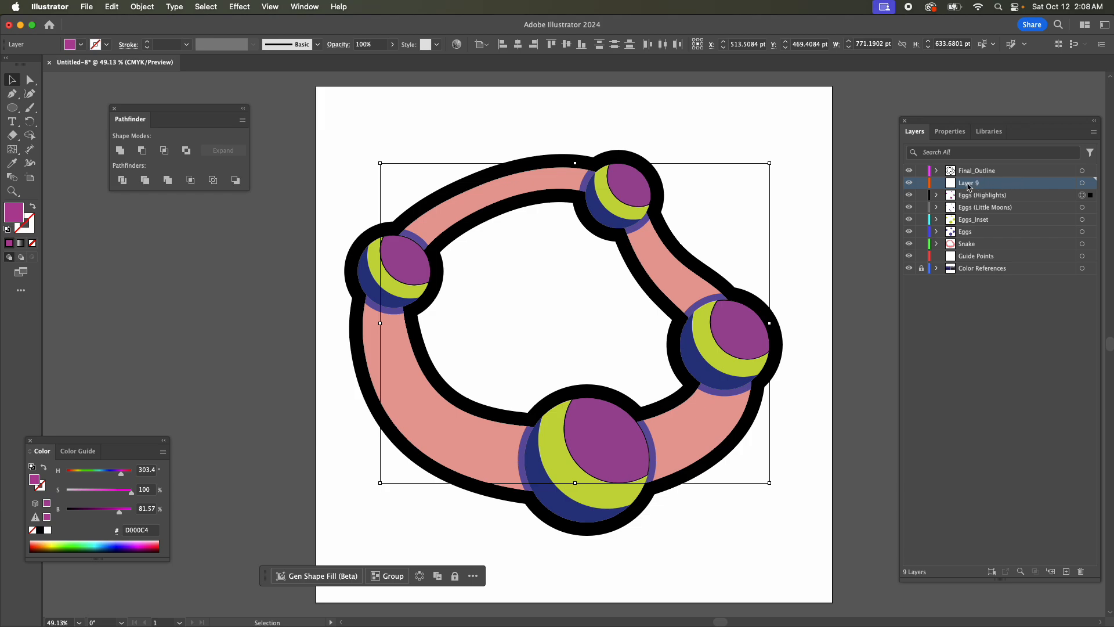
double_click(967, 183)
type("Eddg ")
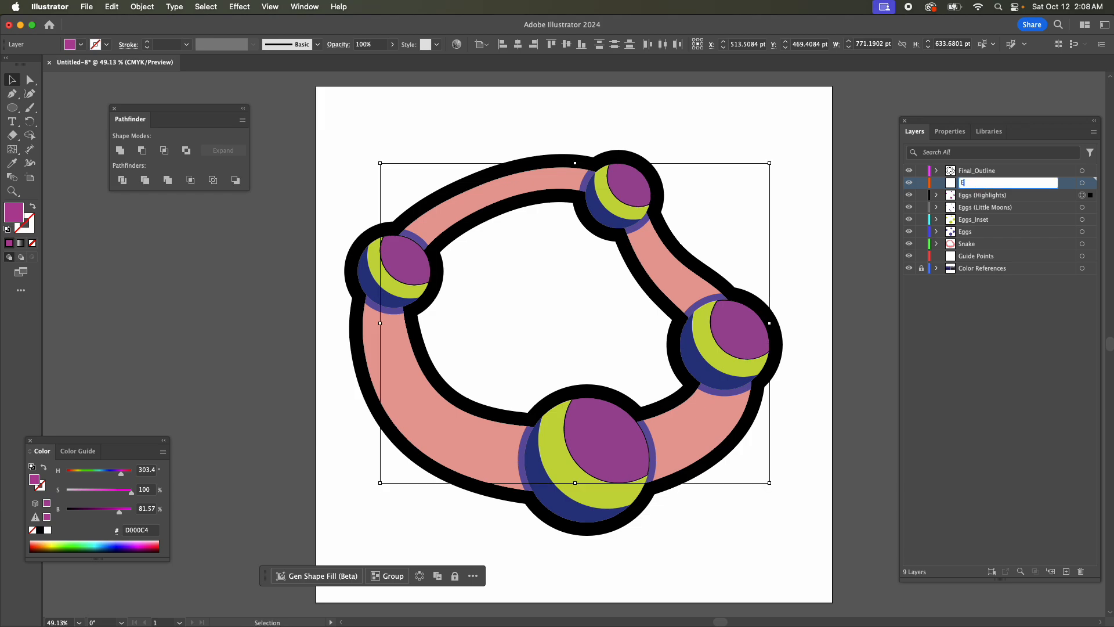
type("(Glimmer)")
key("Return")
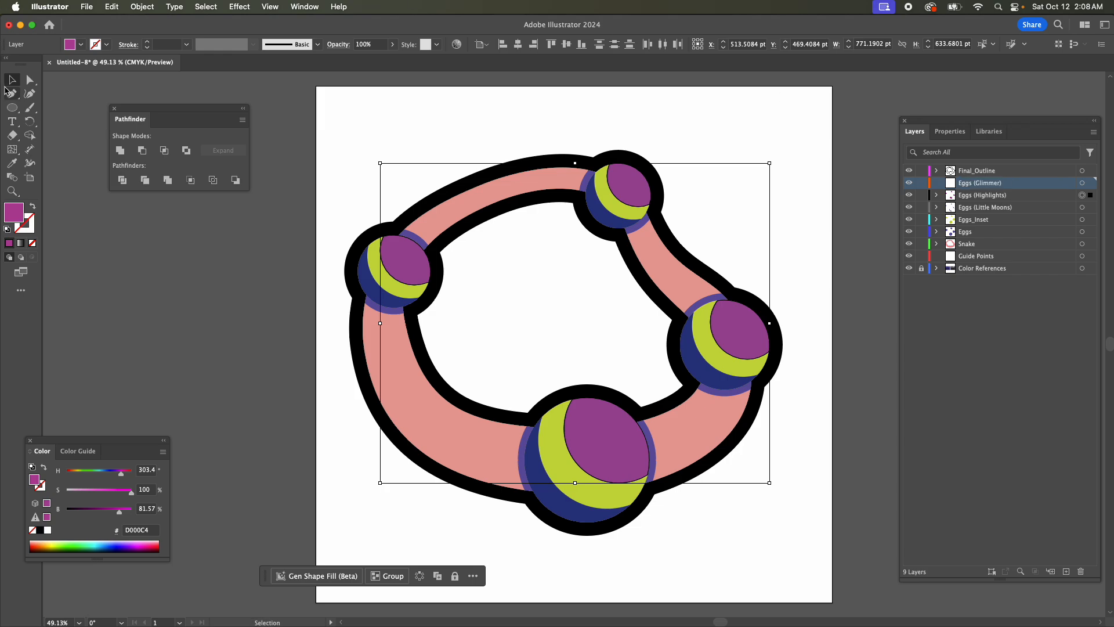
Draw an ellipse about 46 by 32 pt in the open area inside the snake's loop and fill it with green #00D057.
left_click(12, 108)
left_click_drag(475, 303, 498, 321)
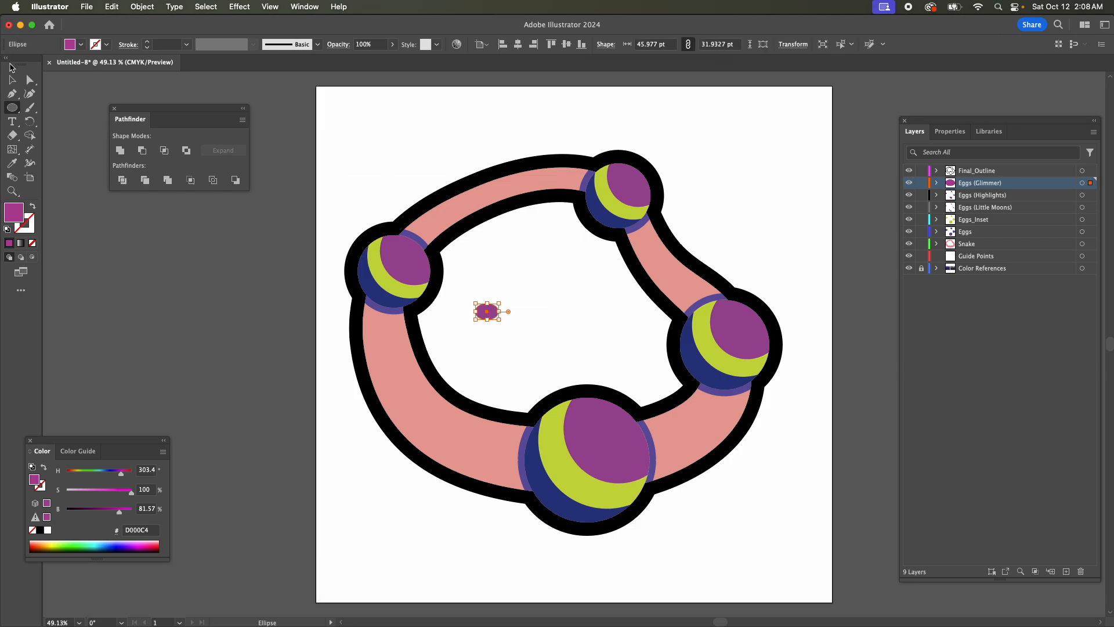
left_click(46, 543)
left_click(146, 544)
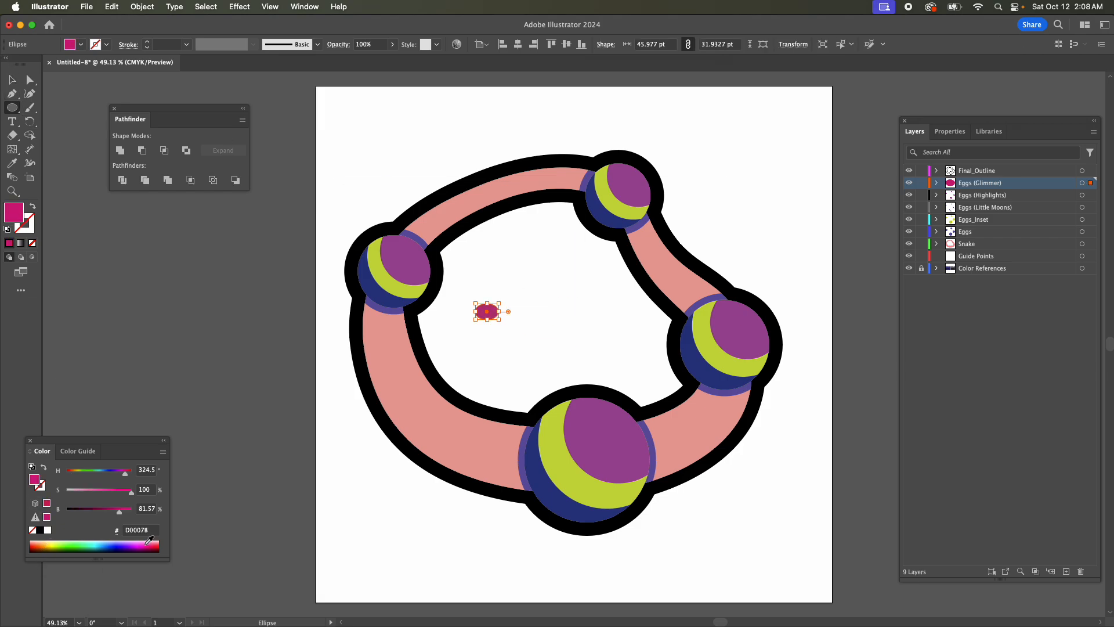
left_click(82, 544)
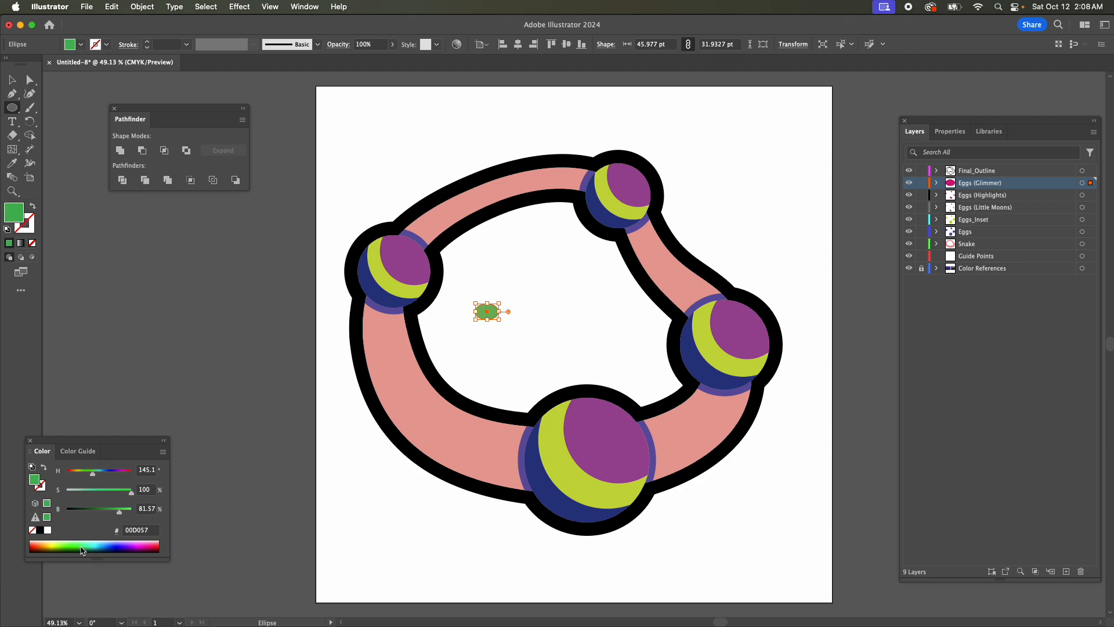
key("v")
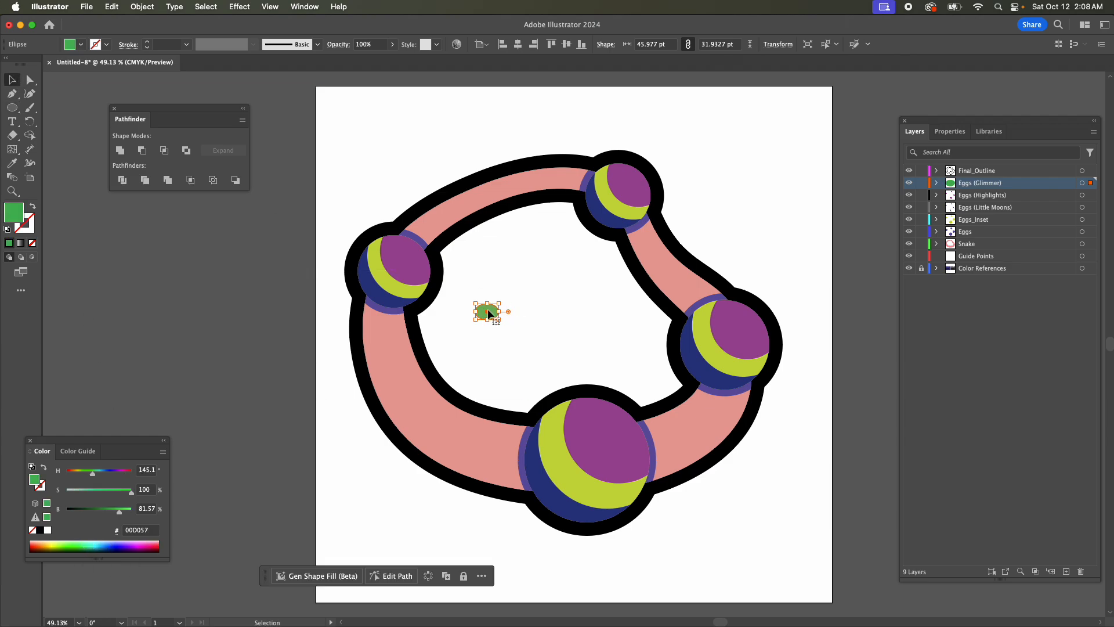
Place the green ellipse, tilted and enlarged to about 69 by 42 pt, on the largest egg's highlight, and a copy about 60 by 36 pt on the right egg.
left_click_drag(489, 314, 623, 441)
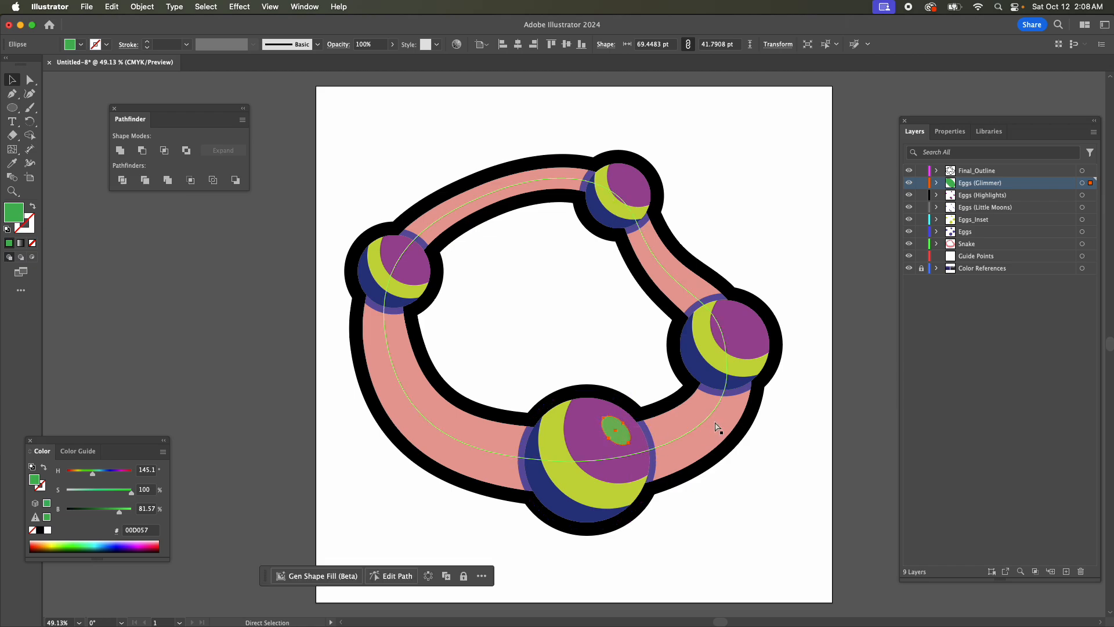
key("super+v")
key("v")
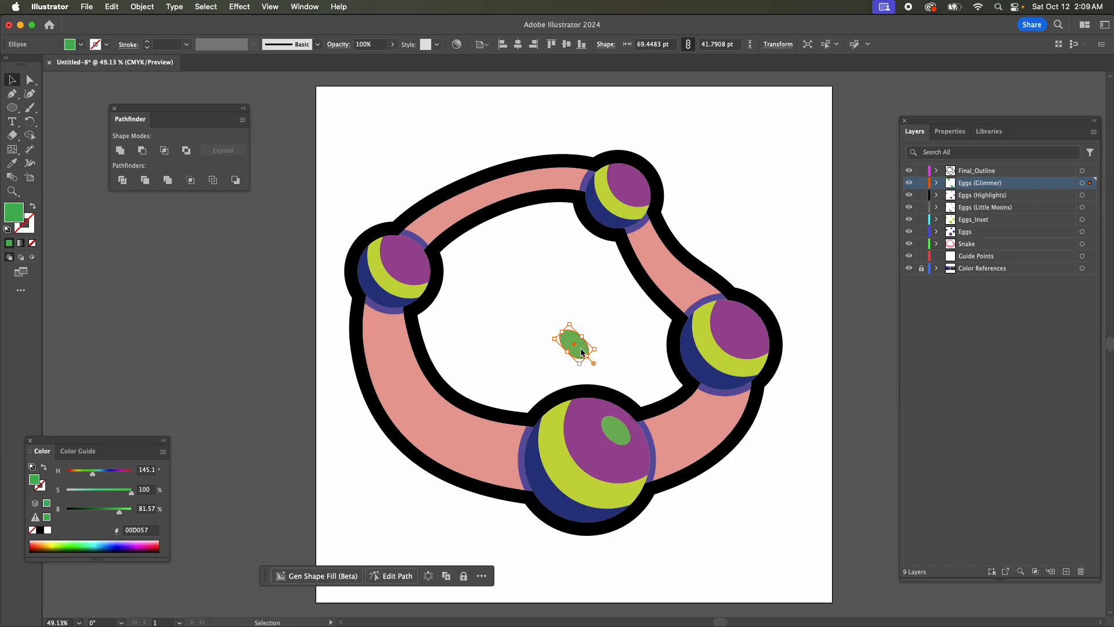
left_click_drag(582, 352, 754, 337)
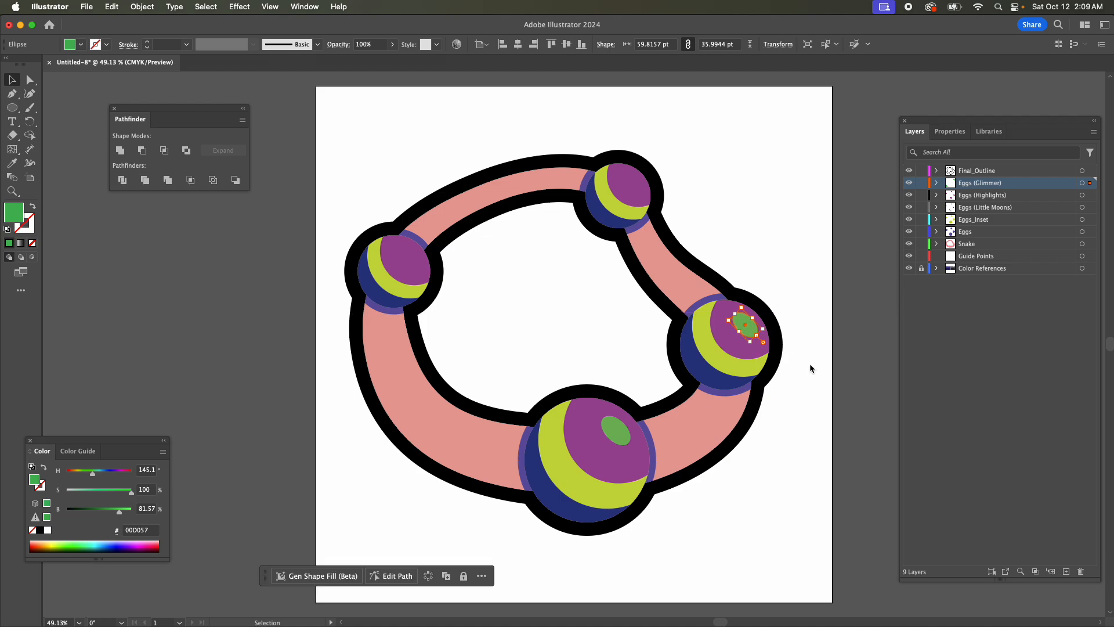
Copy the right egg's green glimmer ellipse and place the pasted copy on the left egg's highlight.
key("a")
key("super+c")
key("super+v")
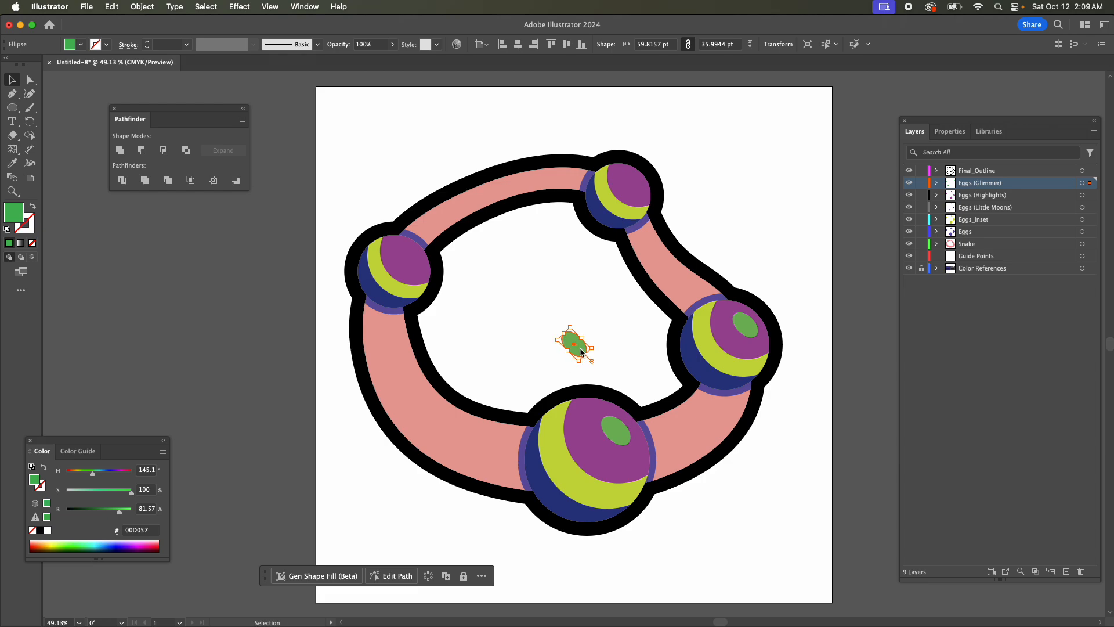
left_click_drag(582, 351, 413, 257)
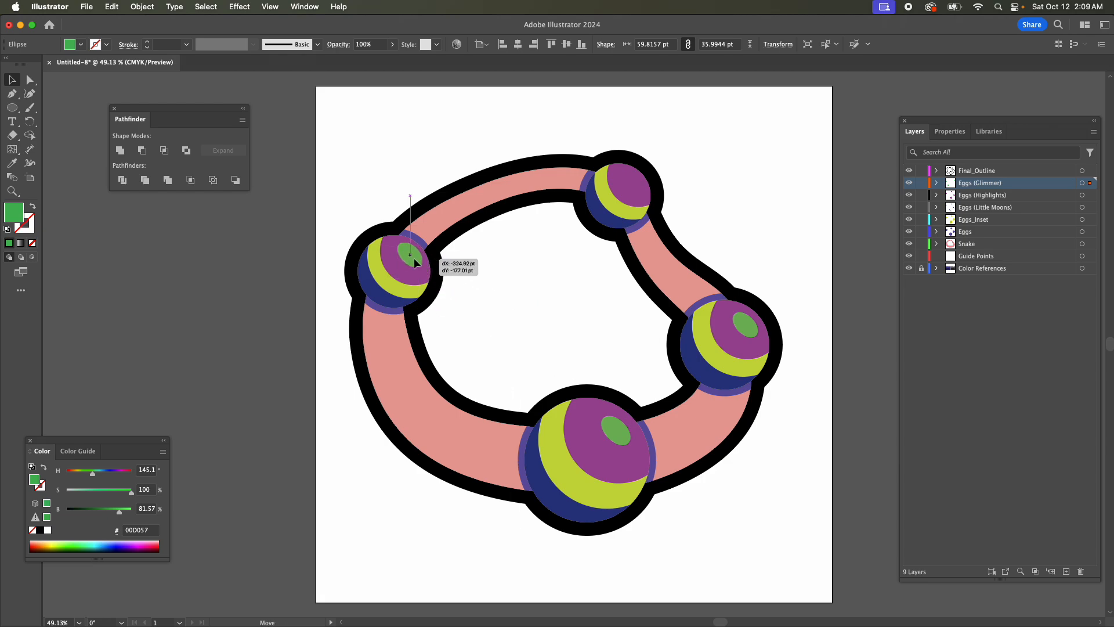
key("v")
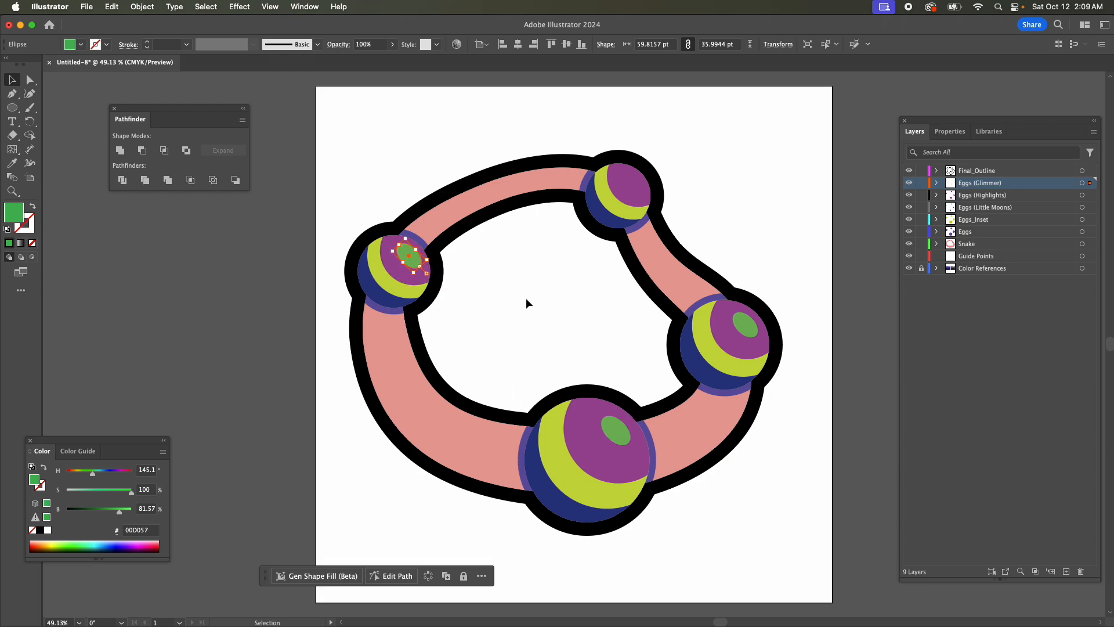
Place another glimmer copy, scaled to about 49 by 29 pt, on the uppermost egg's highlight, nudge it slightly up and left, and deselect it.
key("a")
key("cmd+z")
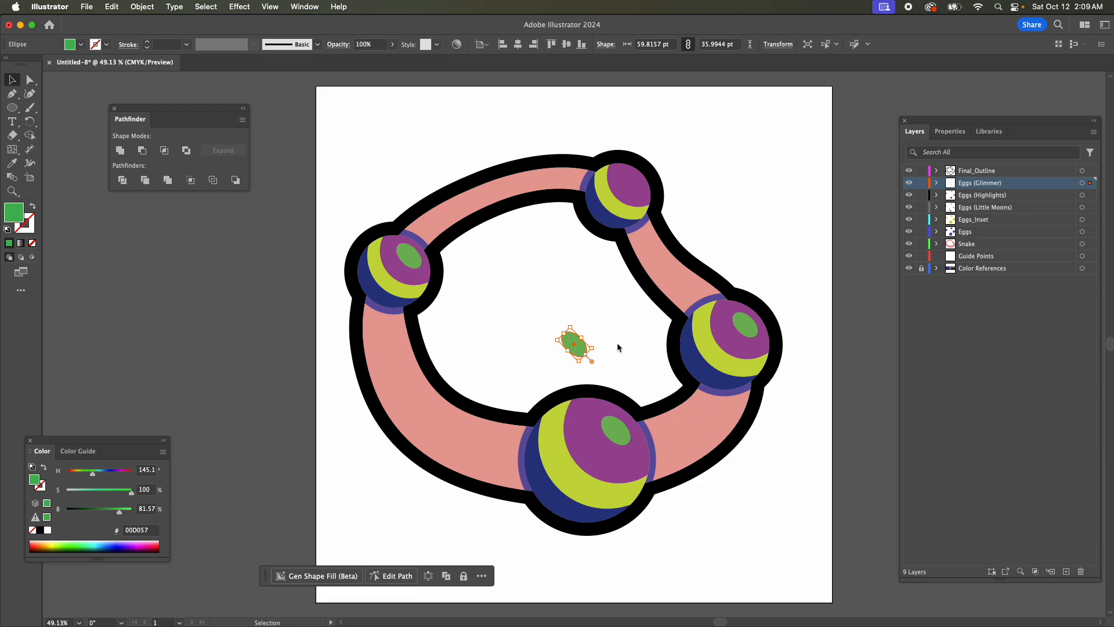
left_click_drag(586, 355, 631, 171)
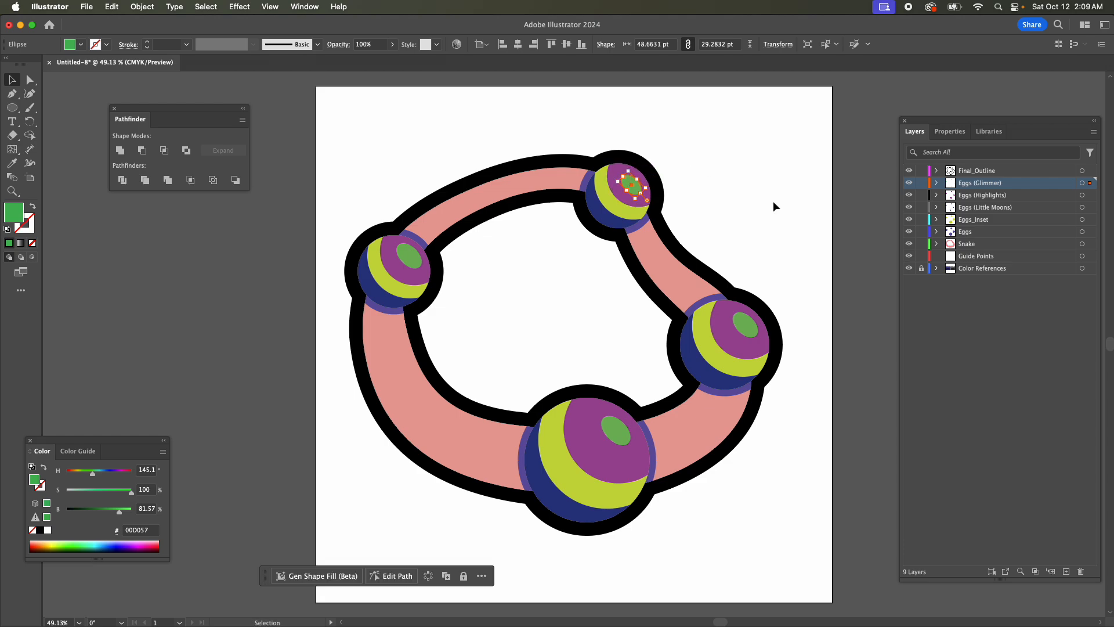
key("Up")
key("Left")
key("Up")
key("Up")
left_click(603, 315)
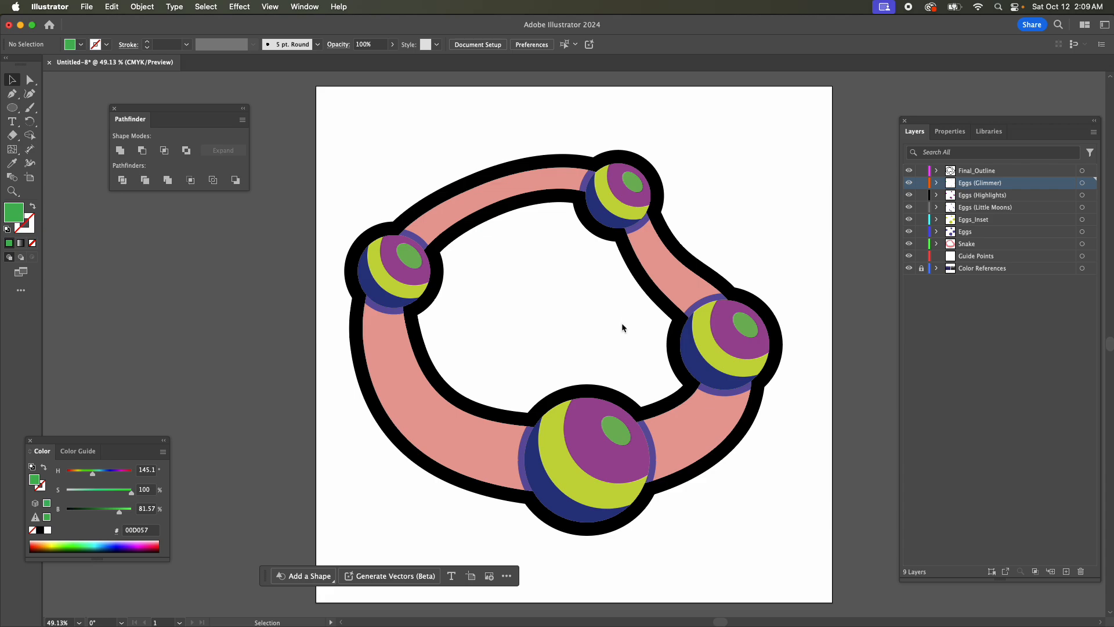
Delete all four original ellipses from the Eggs layer.
left_click(937, 232)
left_click(994, 244)
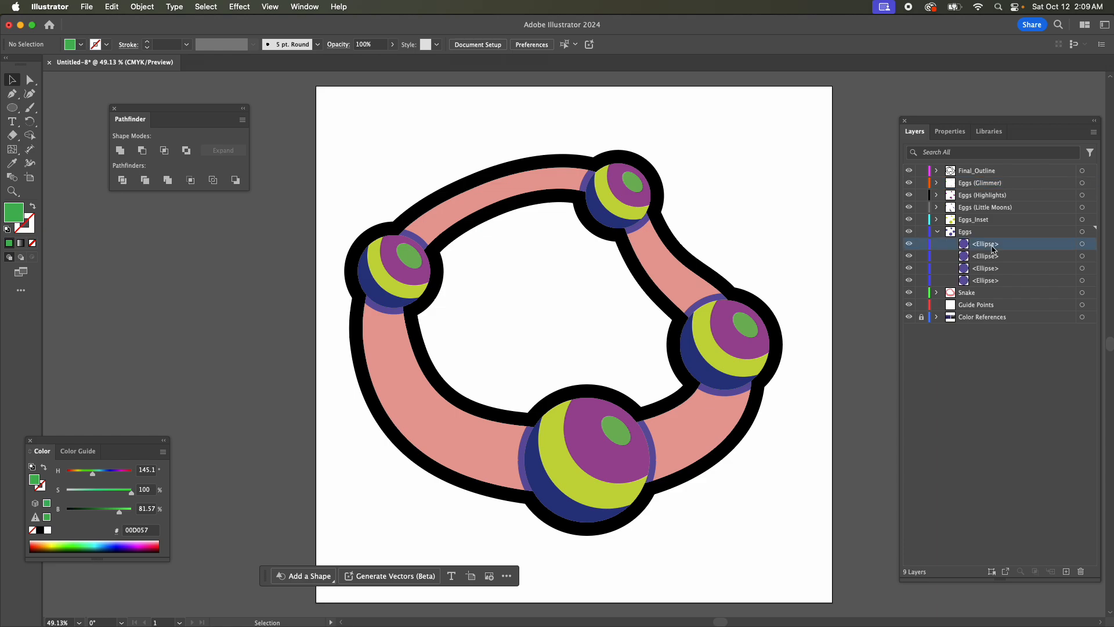
left_click(974, 282, "shift")
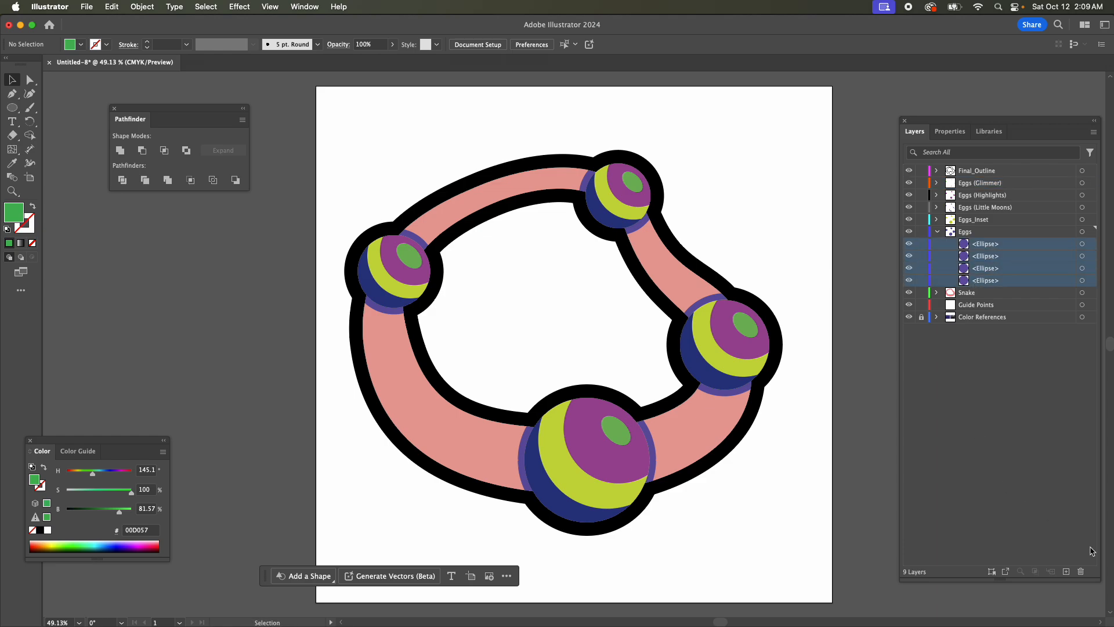
left_click(1081, 572)
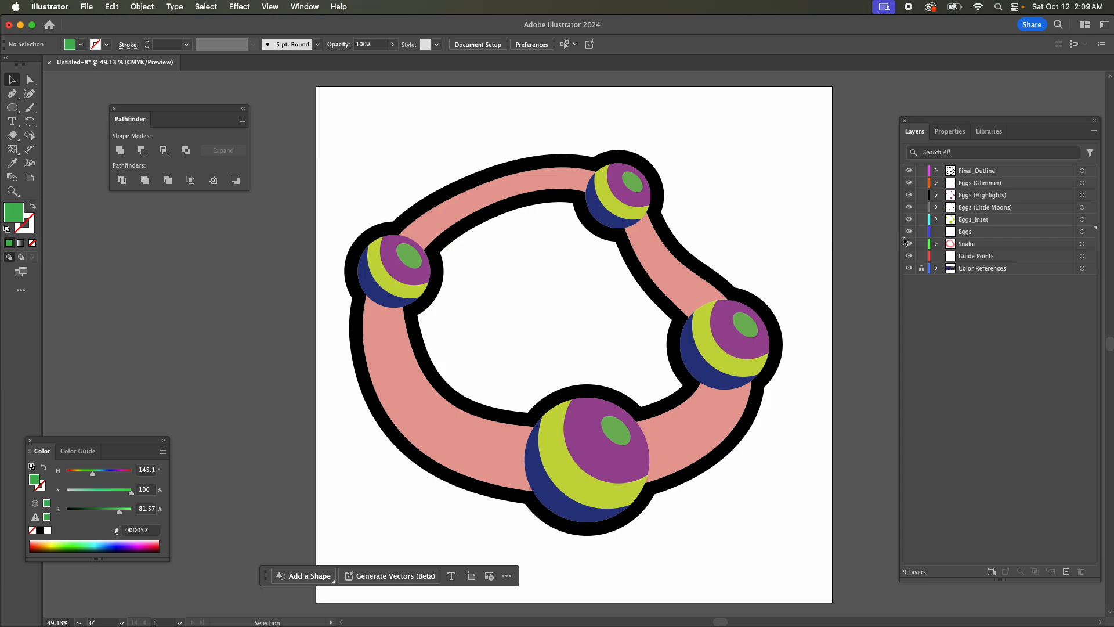
Move the Eggs_Inset, Eggs (Little Moons), Eggs (Highlights) and Eggs (Glimmer) layers into the Eggs layer as sublayers.
left_click(968, 218)
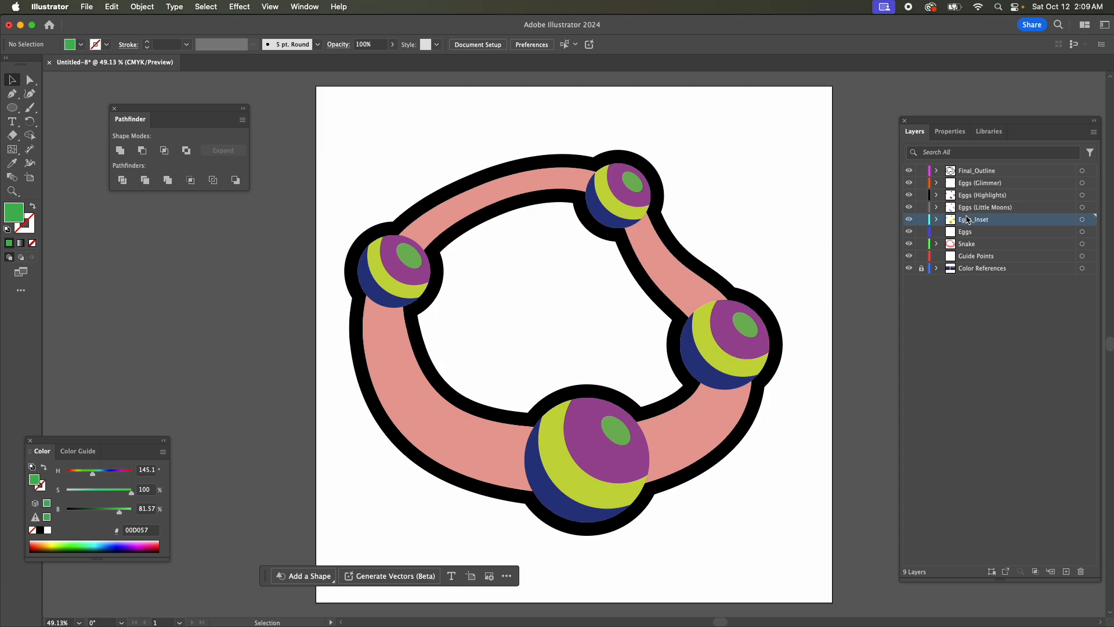
left_click(969, 183, "shift")
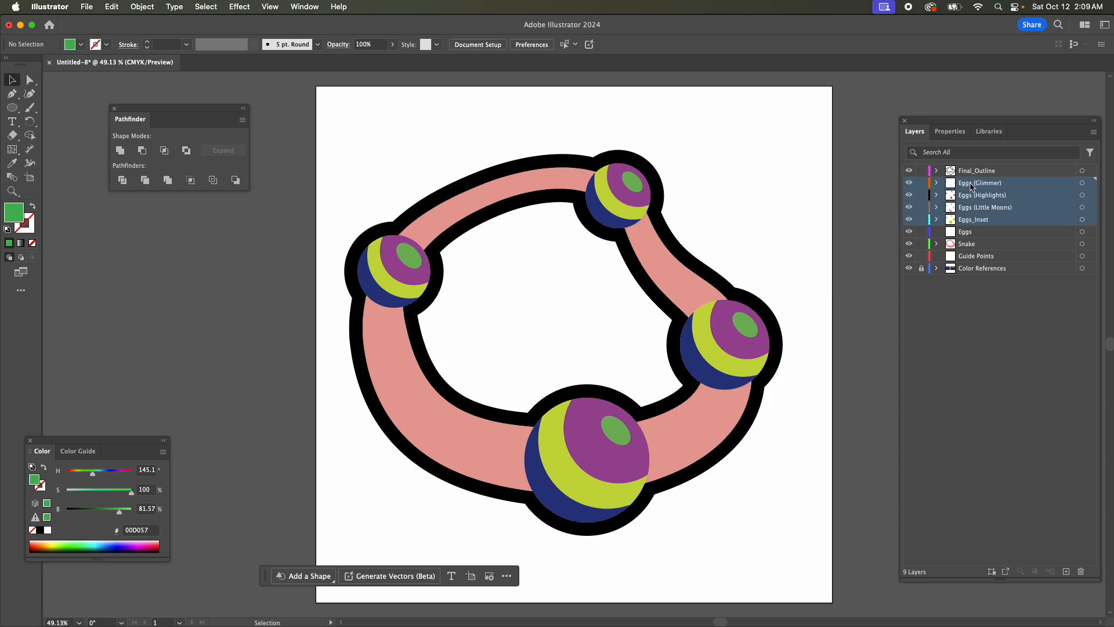
left_click_drag(970, 185, 966, 231)
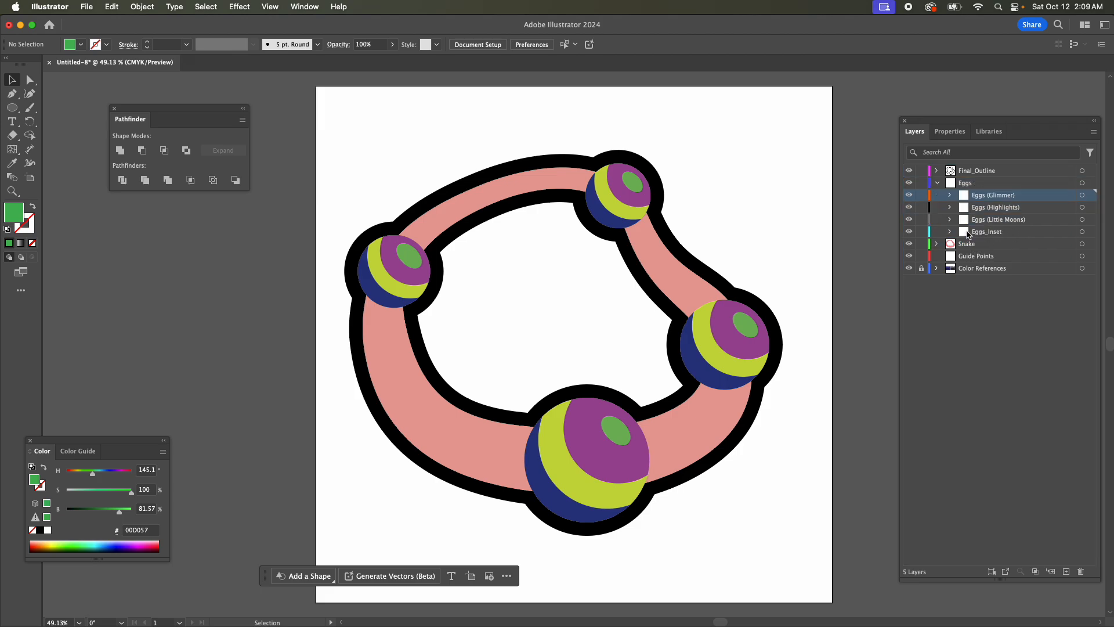
Fill all the glimmer ellipses on the Eggs (Glimmer) sublayer with white #FFFFFF.
scroll(780, 337, "down", 1)
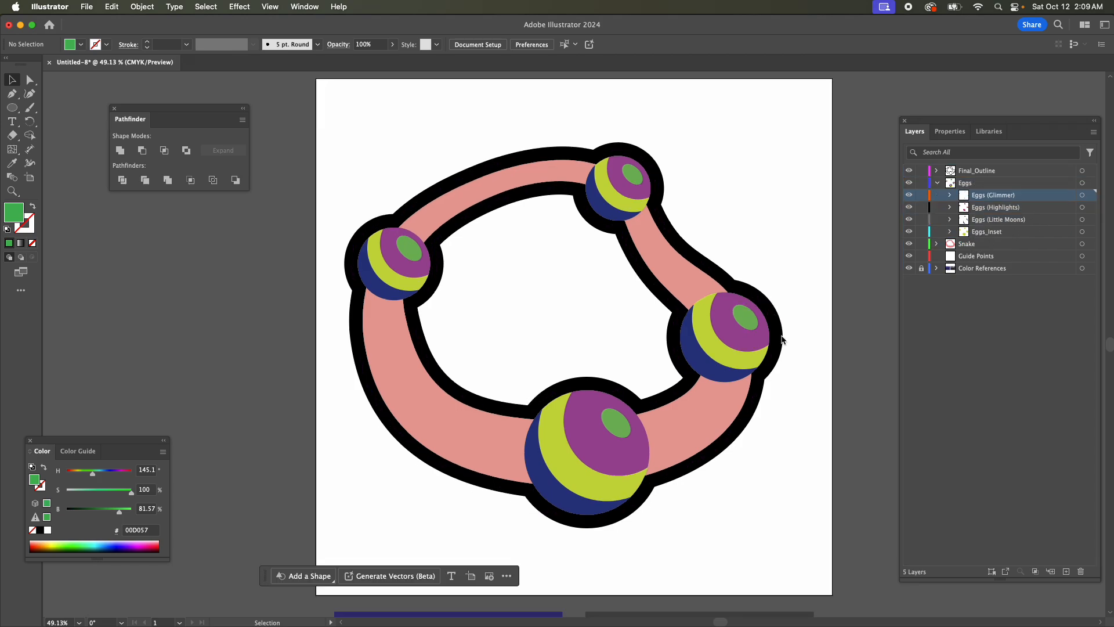
scroll(781, 340, "down", 2)
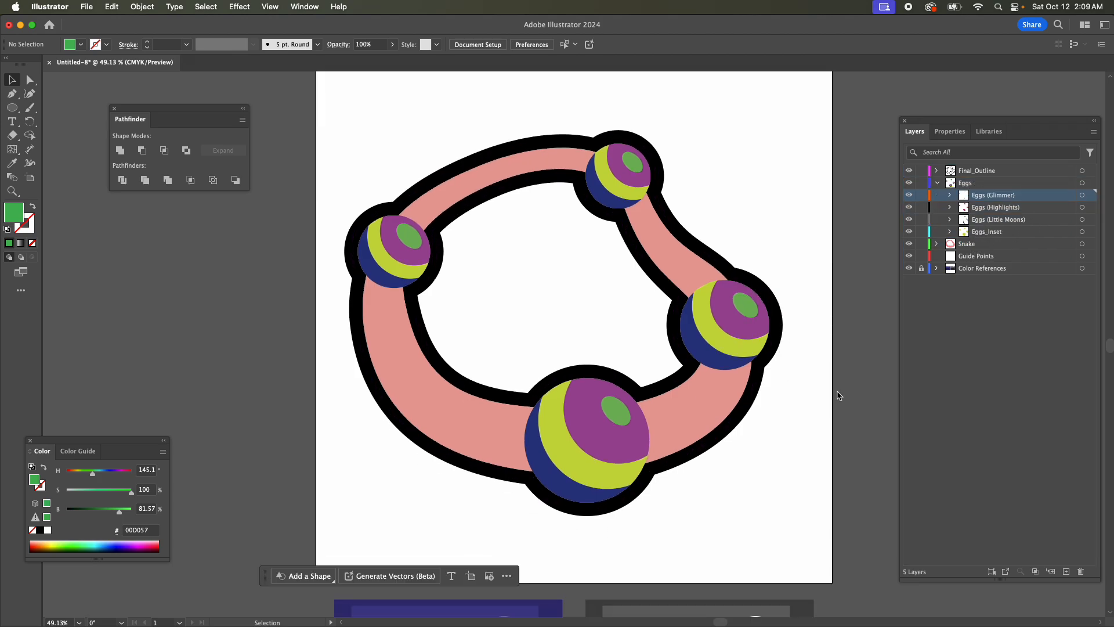
left_click(1082, 194)
double_click(12, 213)
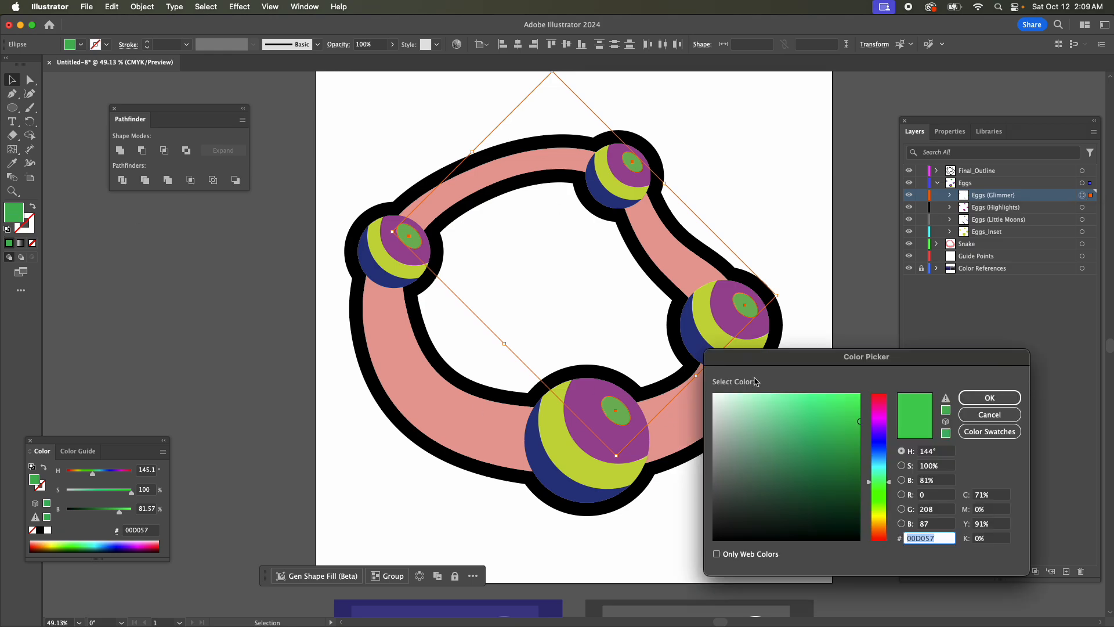
type("FFFFFF")
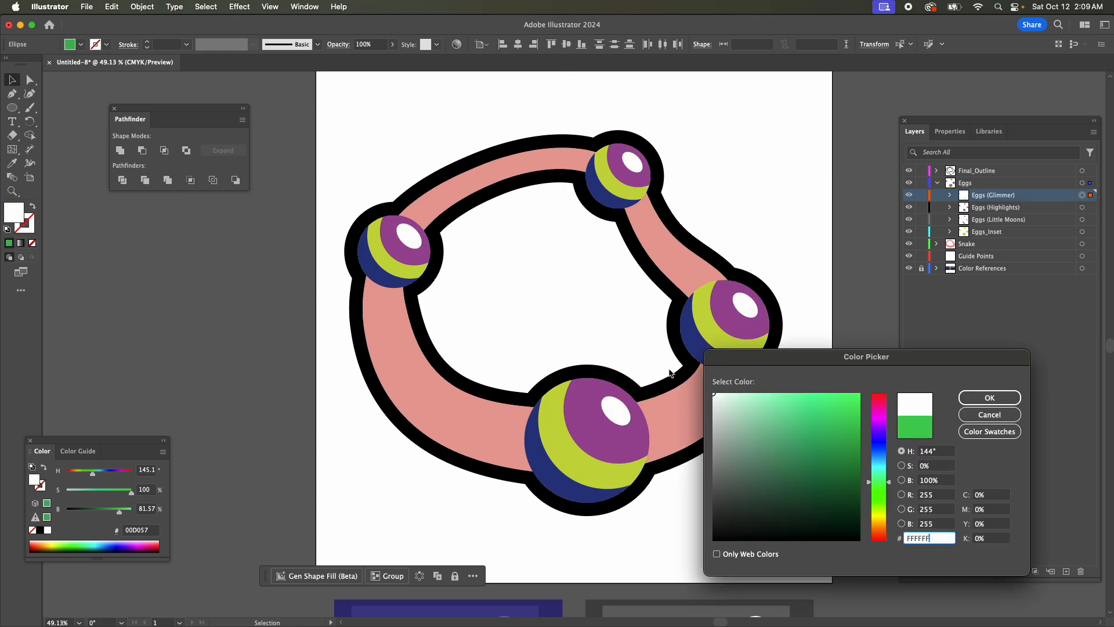
left_click(989, 398)
Recolor the Eggs (Highlights) shapes with the light gray #646565 sampled from the gray color reference below the artboard.
left_click(1082, 207)
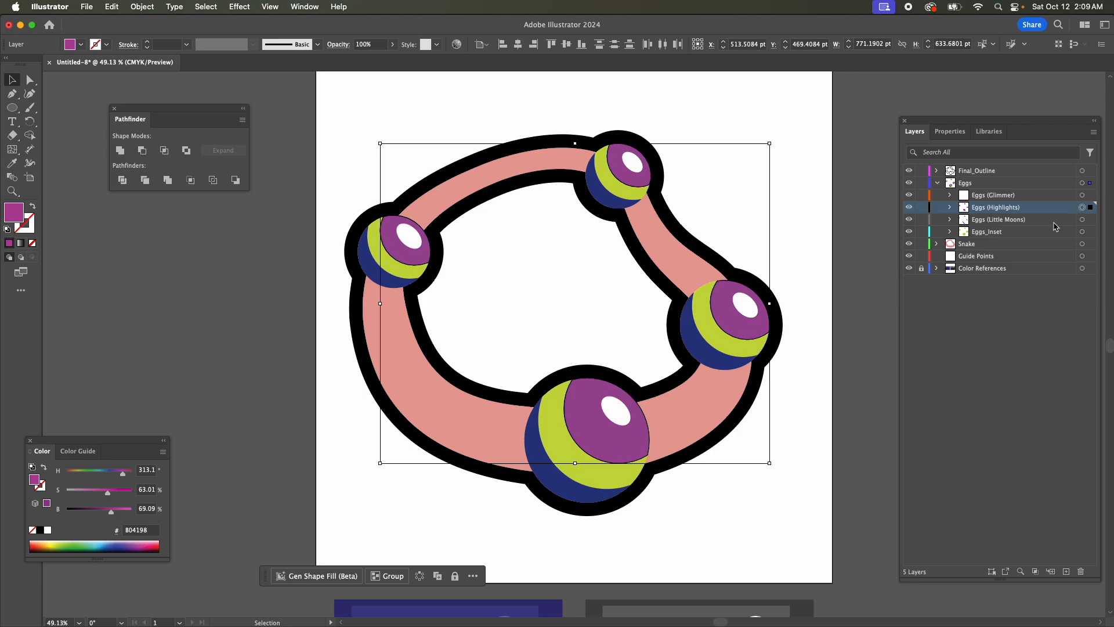
scroll(825, 345, "down", 10)
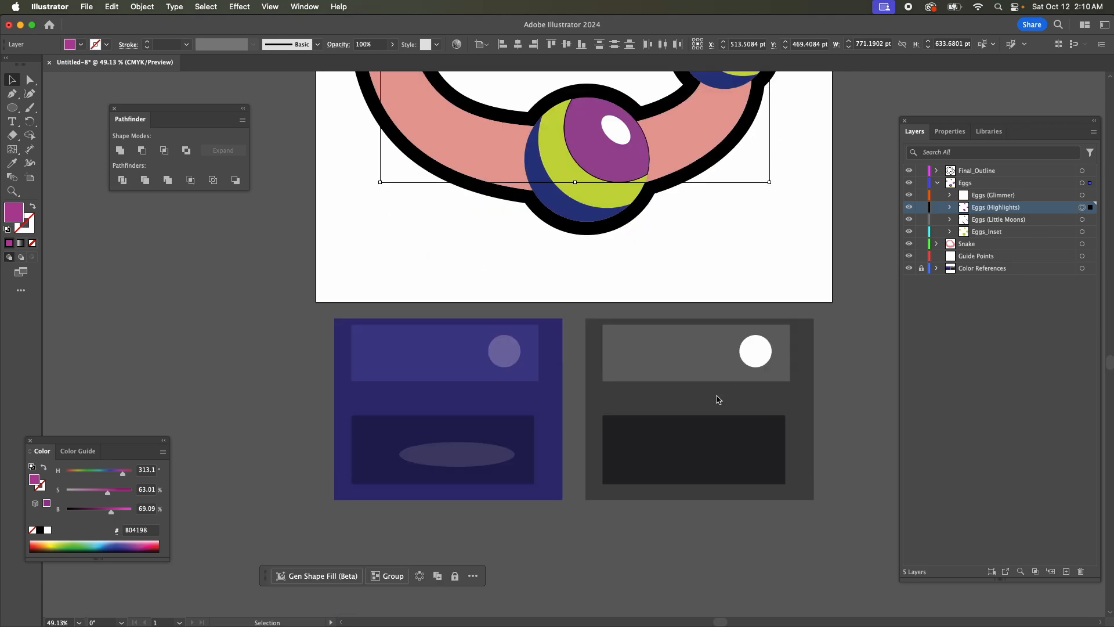
key("i")
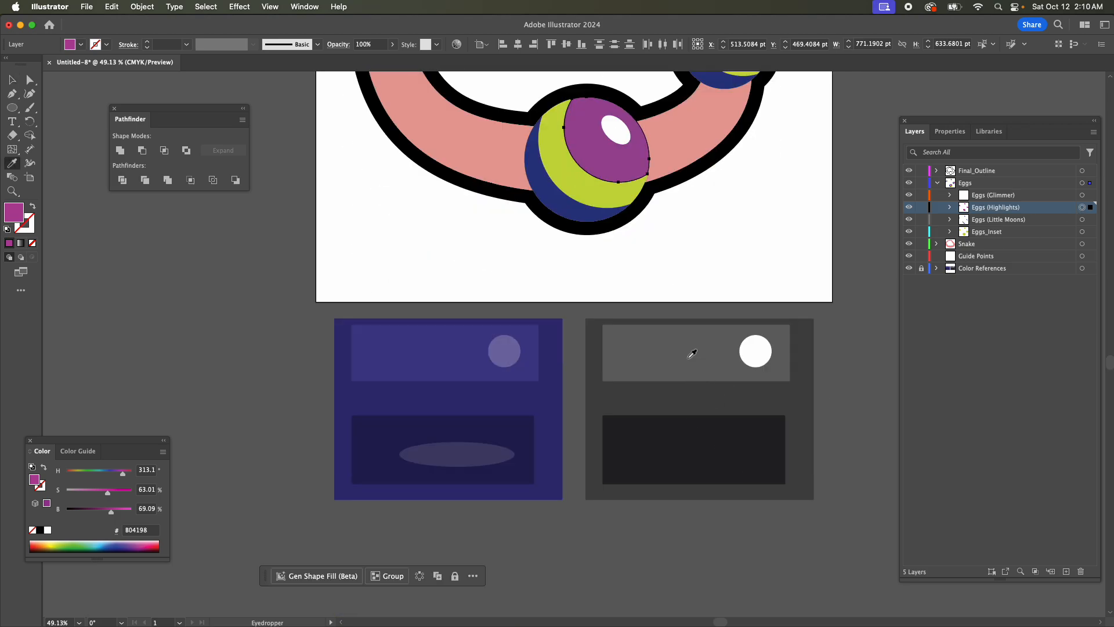
left_click(689, 354)
Recolor the Eggs (Little Moons) shapes with the near-black #242325 sampled from the gray color reference.
scroll(733, 415, "up", 10)
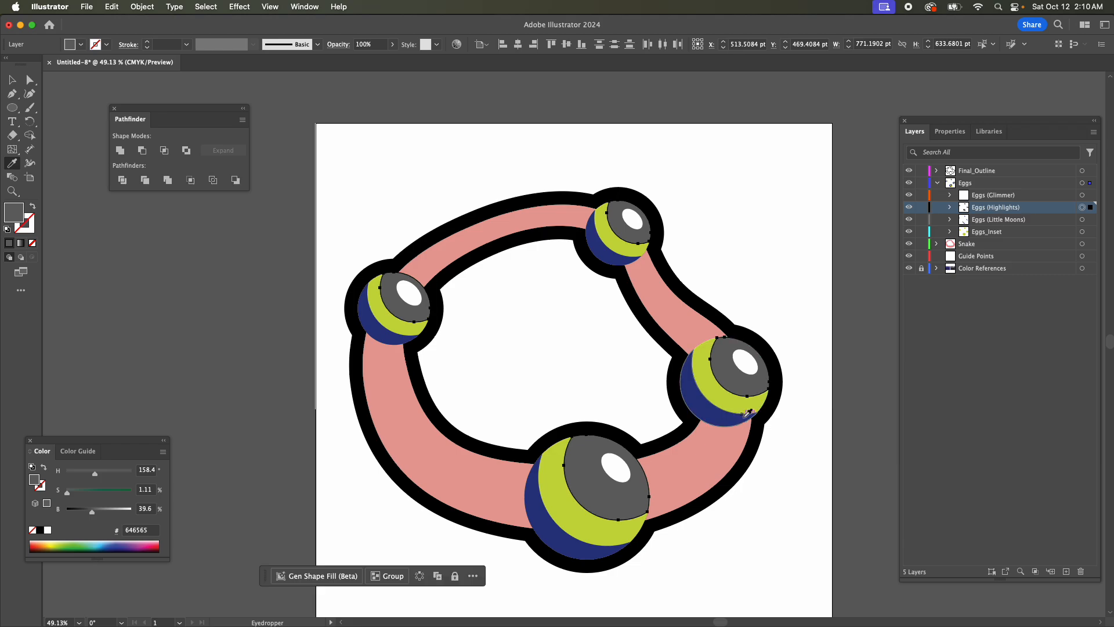
left_click(1082, 219)
scroll(716, 325, "down", 10)
left_click(710, 421)
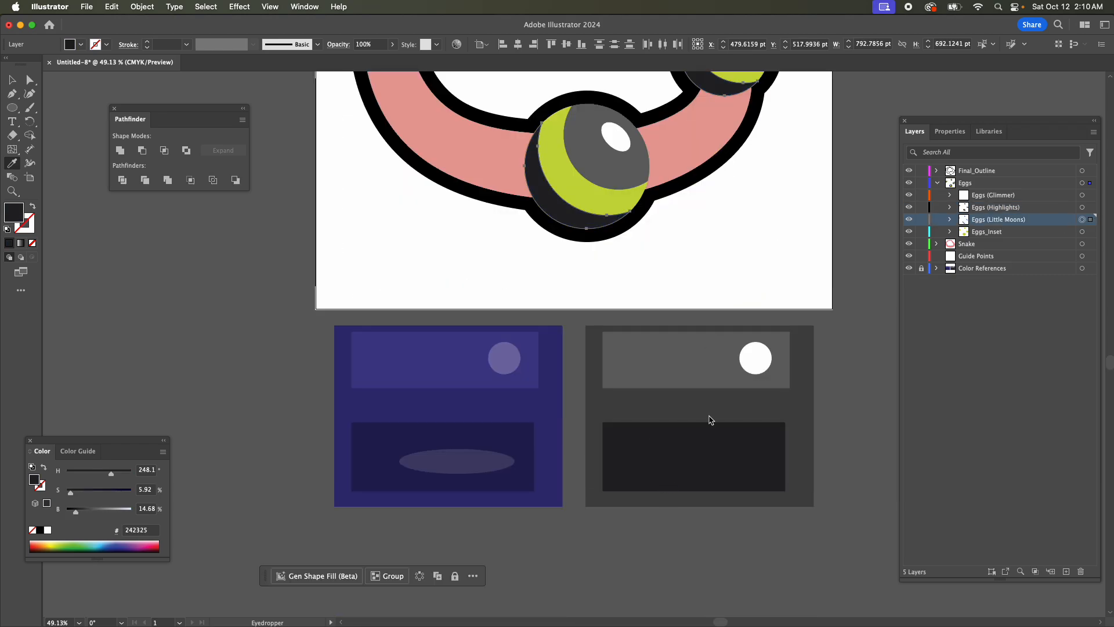
Recolor the Eggs_Inset circles with the medium gray #454546 sampled from the background of the gray color reference.
scroll(710, 420, "up", 10)
left_click(1082, 231)
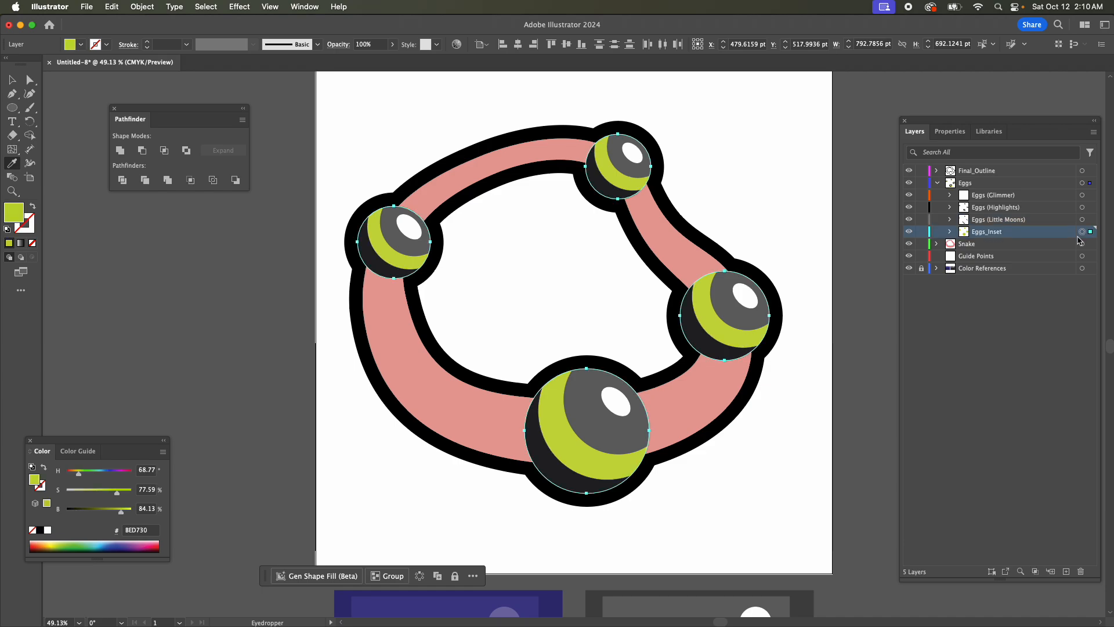
scroll(681, 458, "down", 10)
left_click(682, 467)
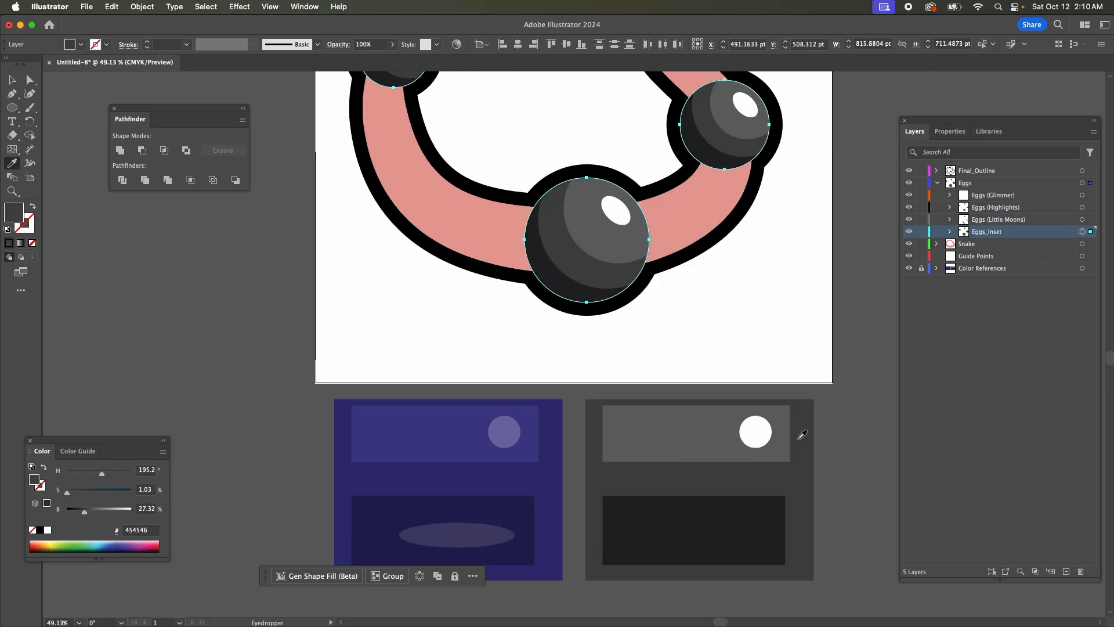
scroll(797, 435, "up", 10)
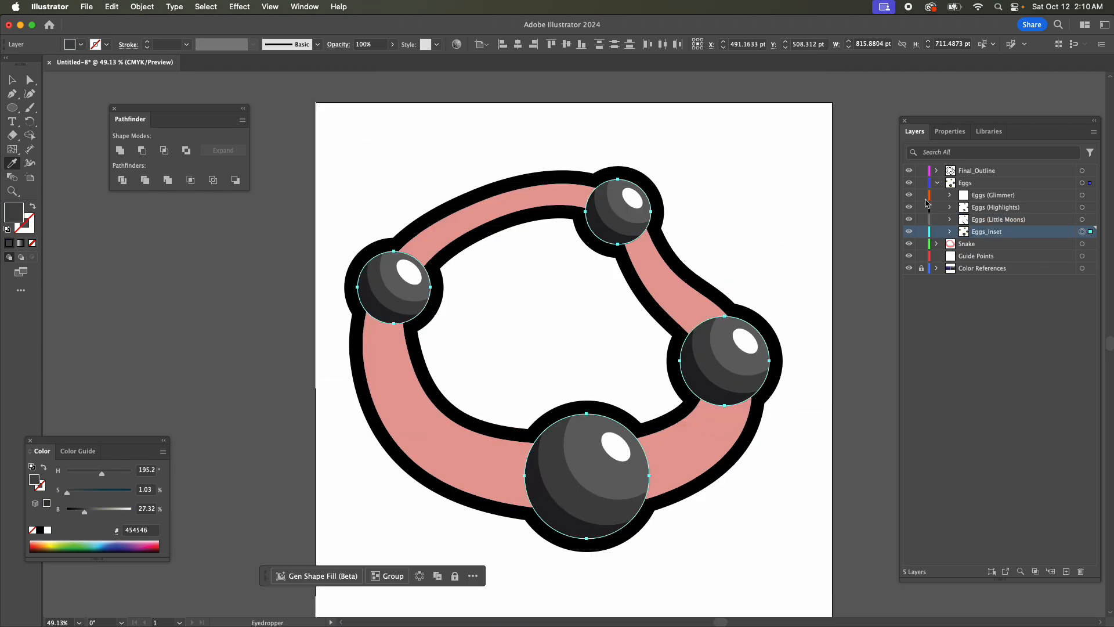
Collapse and lock the Eggs layer, and delete the empty Guide Points layer.
left_click(938, 183)
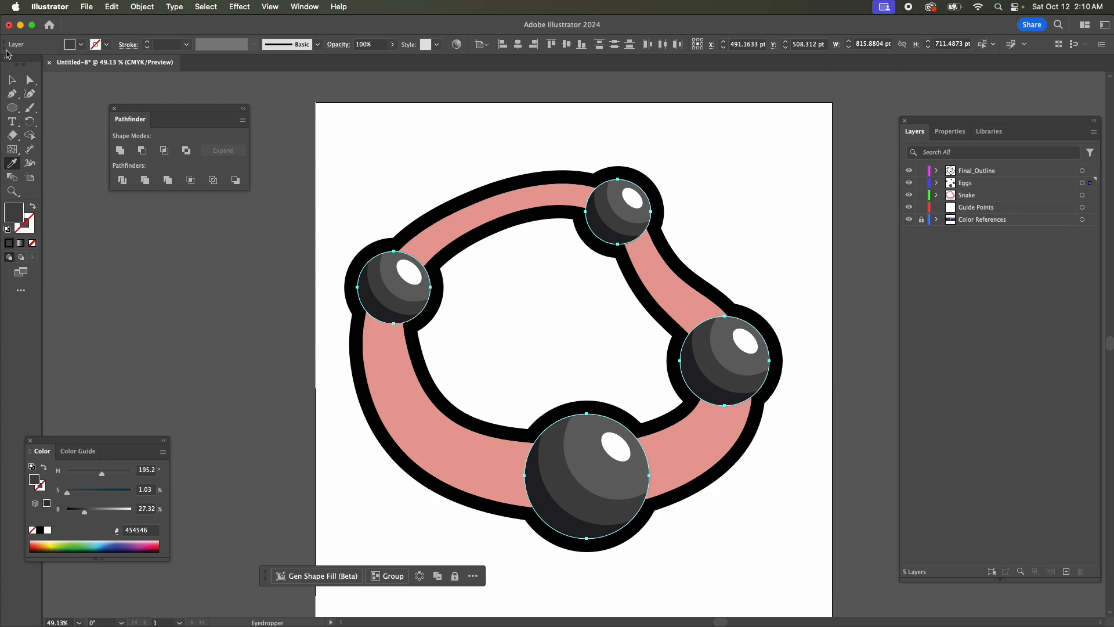
left_click(12, 79)
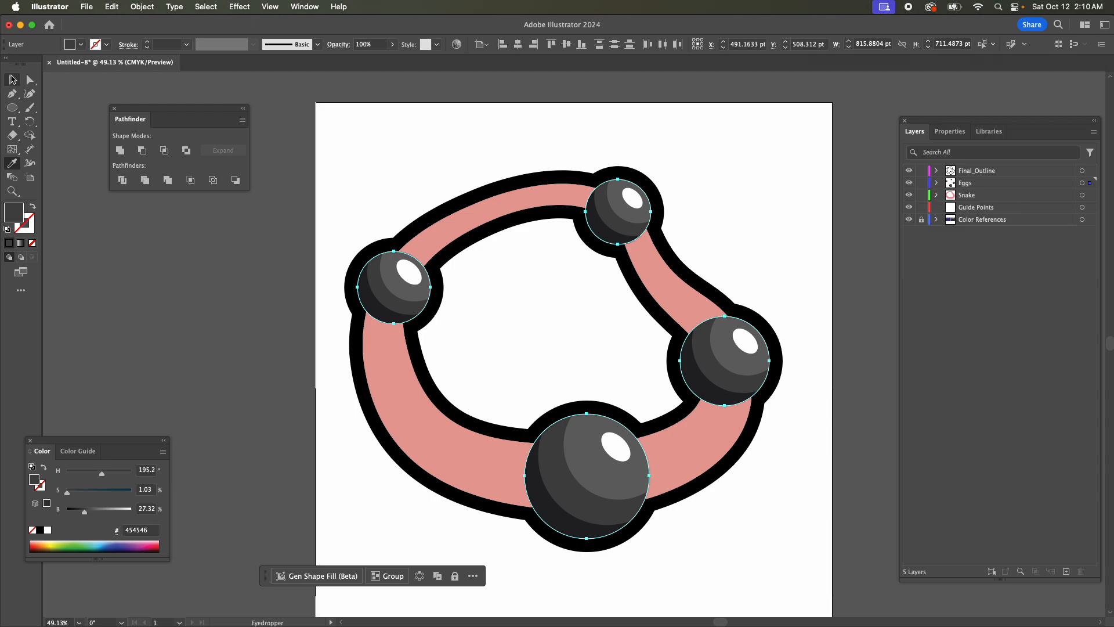
left_click(922, 183)
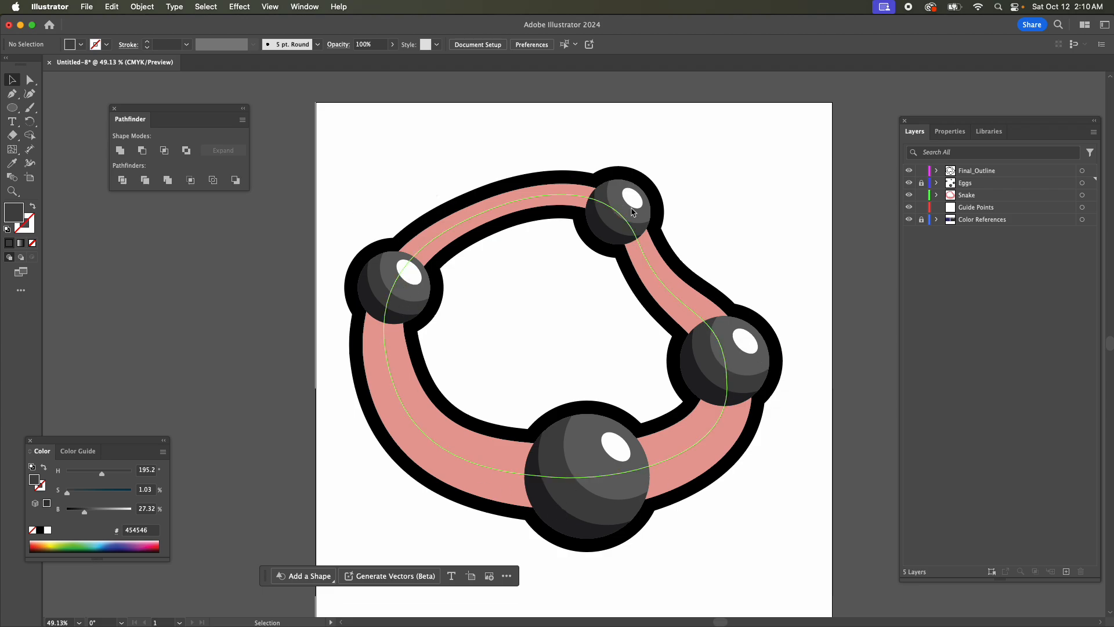
left_click(986, 209)
left_click(1082, 572)
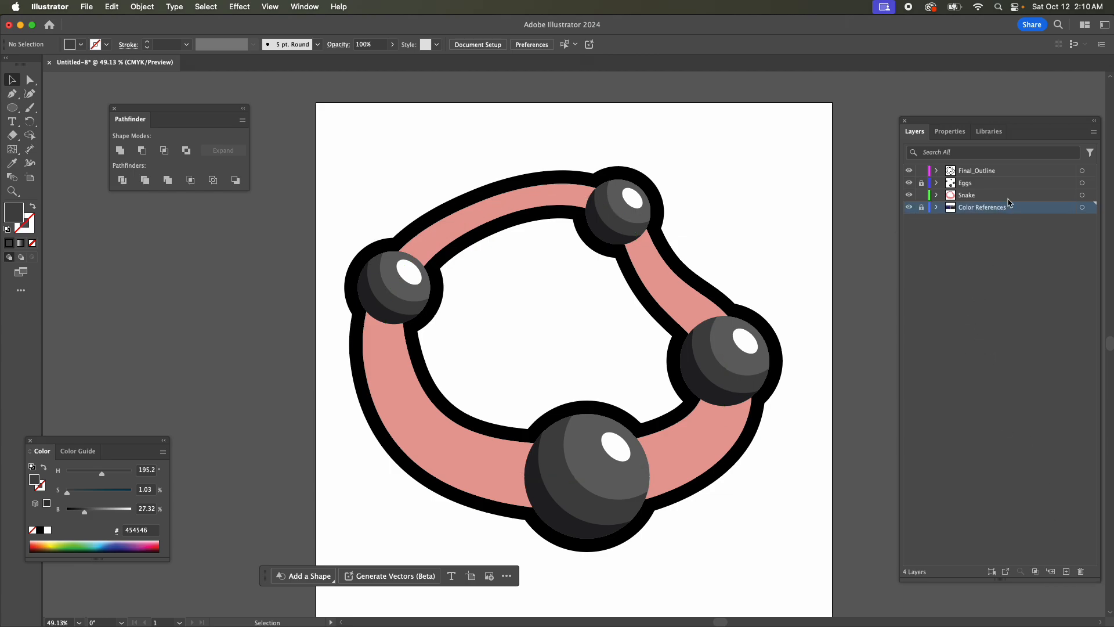
Add a new layer above the Snake layer and name it Snake (Shading ALL).
left_click(970, 195)
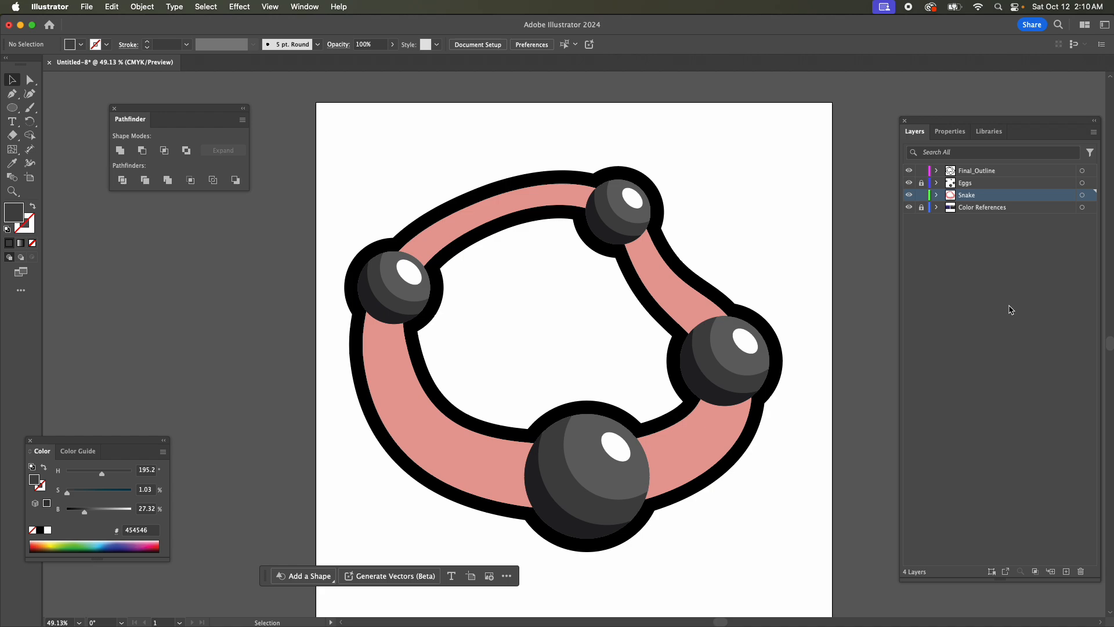
left_click(1066, 572)
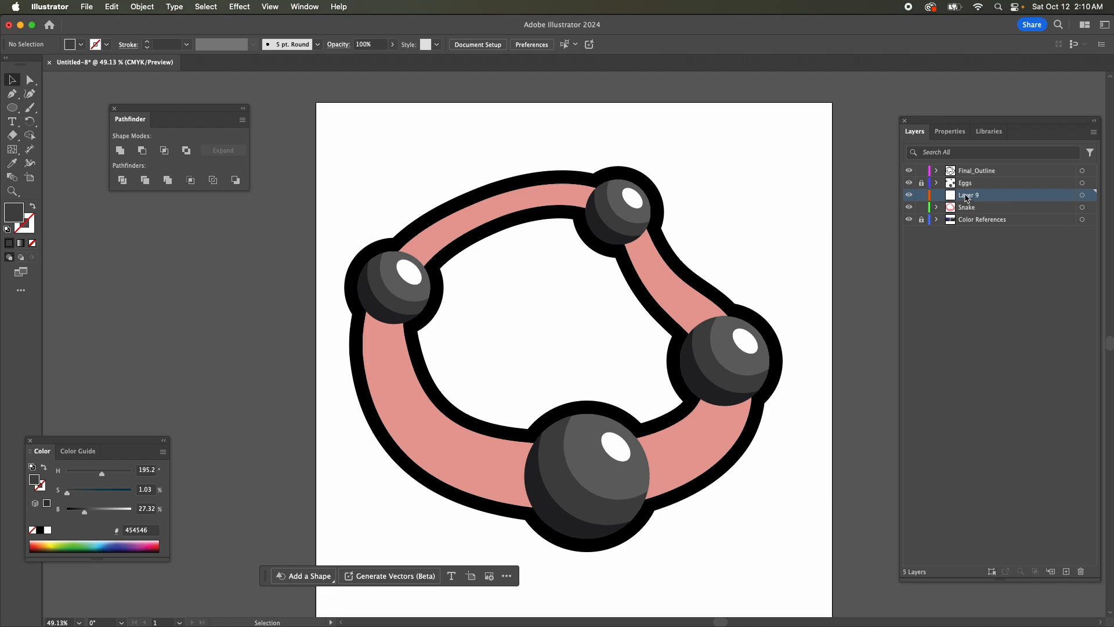
double_click(966, 195)
type("Snake (Sha")
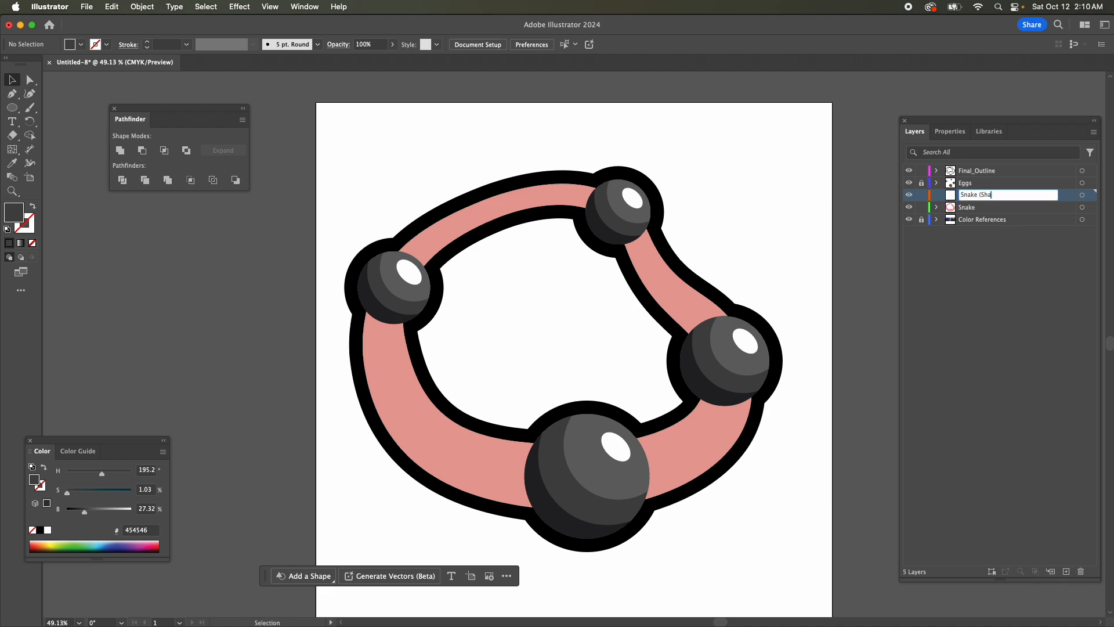
type("ding ALL)")
key("Return")
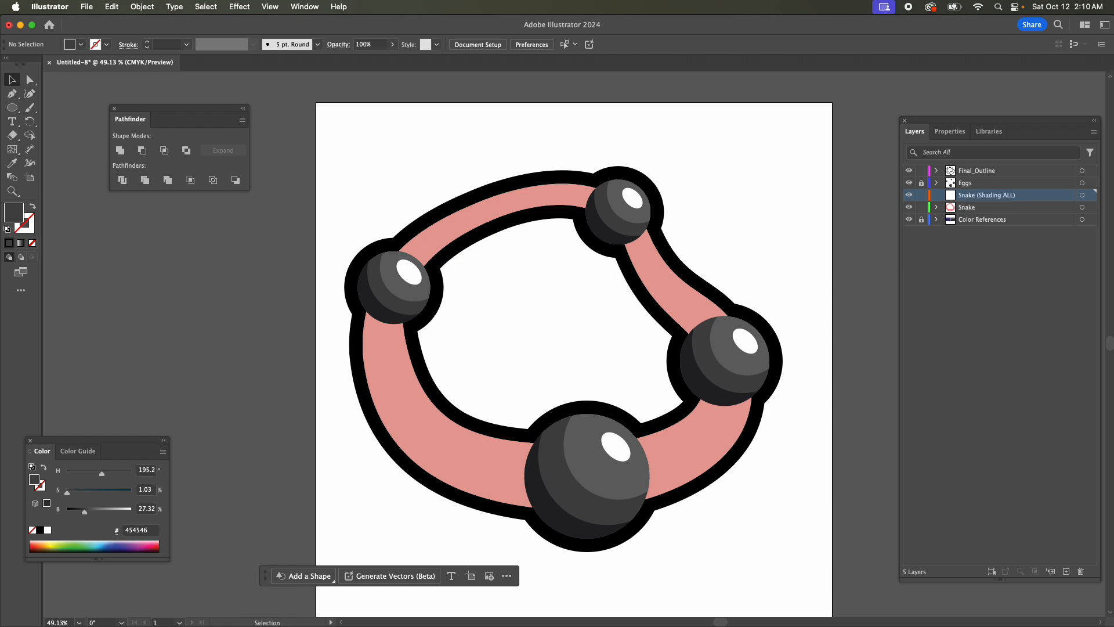
Ready the Pen tool with a teal fill, #40C0C3, for the snake's shading shapes.
left_click(12, 93)
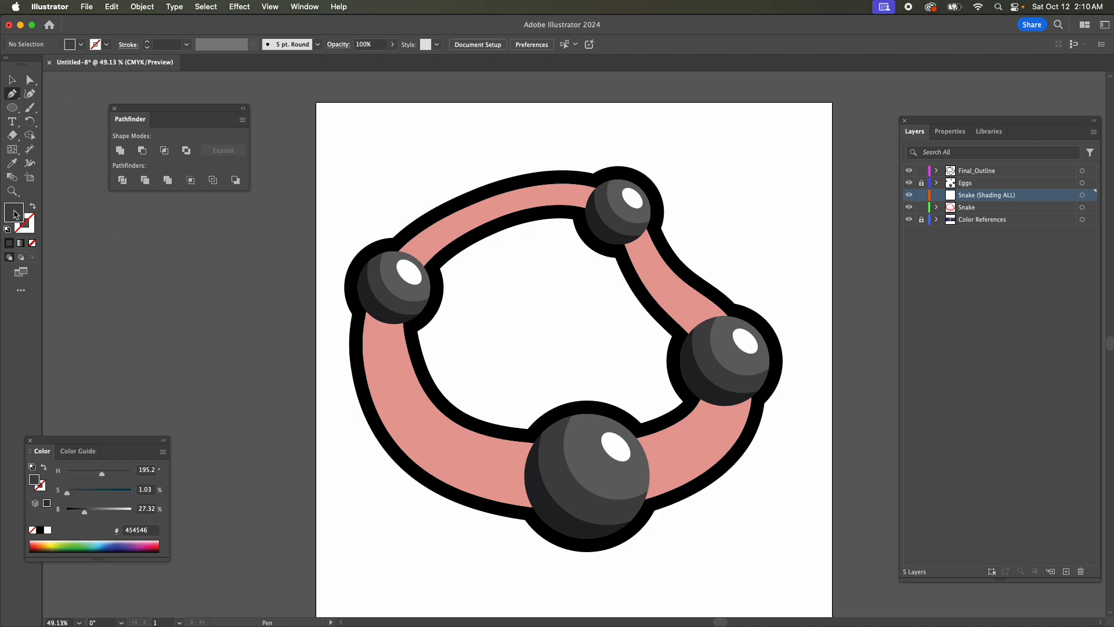
left_click(56, 540)
left_click(99, 543)
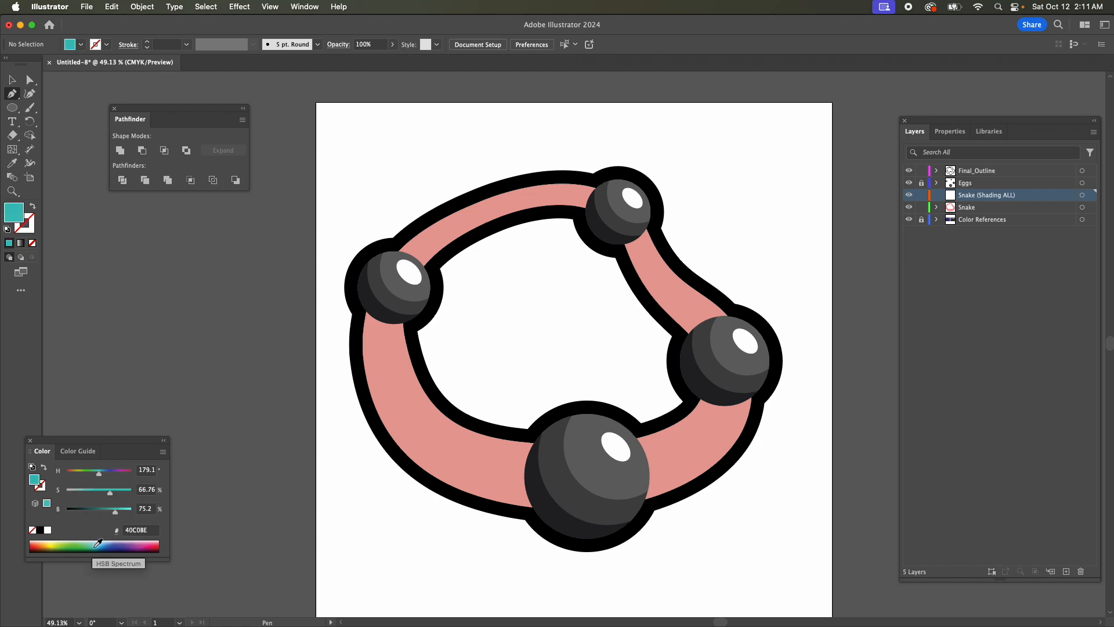
left_click(99, 542, "shift")
left_click(98, 542, "shift")
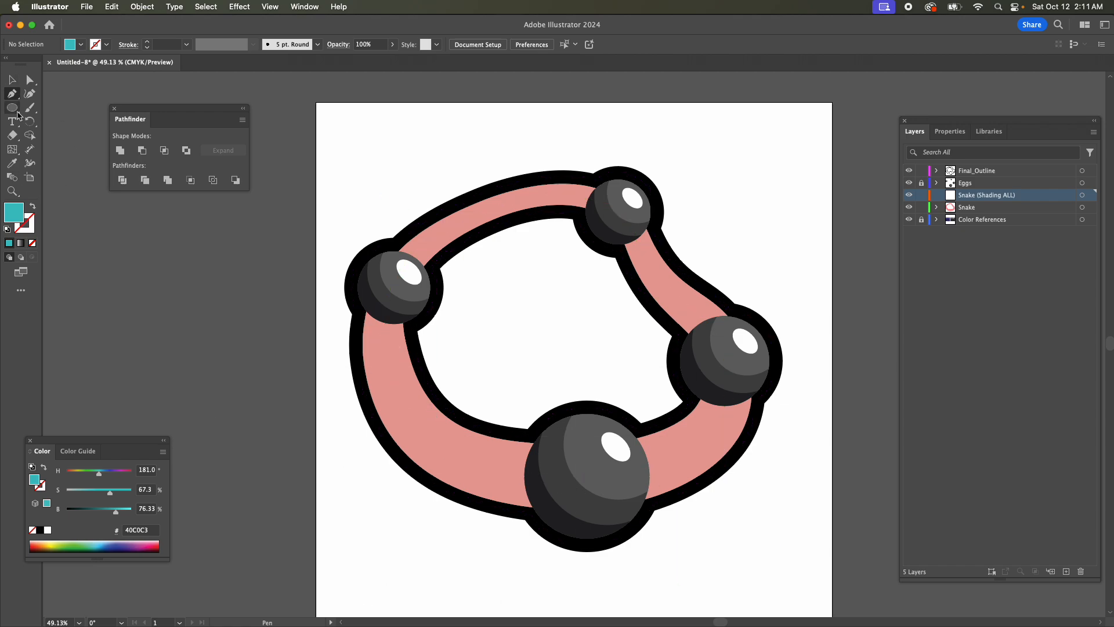
Draw a closed teal shading shape from the top egg to the right egg, curving along the body's middle and extending past the outer outline.
left_click_drag(748, 399, 794, 408)
left_click_drag(630, 211, 730, 335)
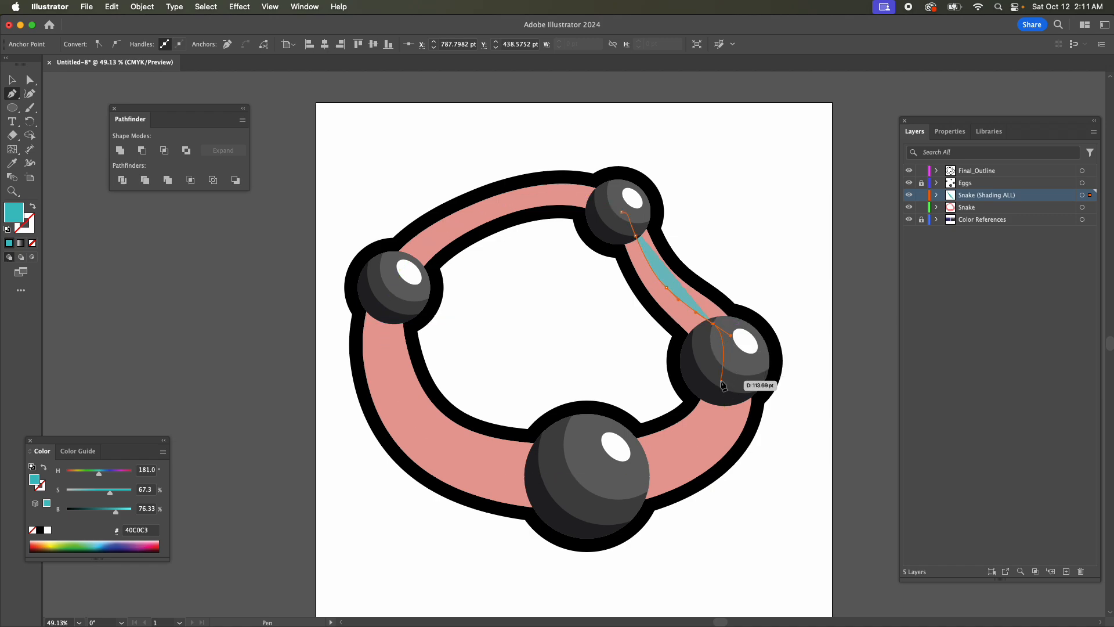
left_click_drag(820, 301, 820, 294)
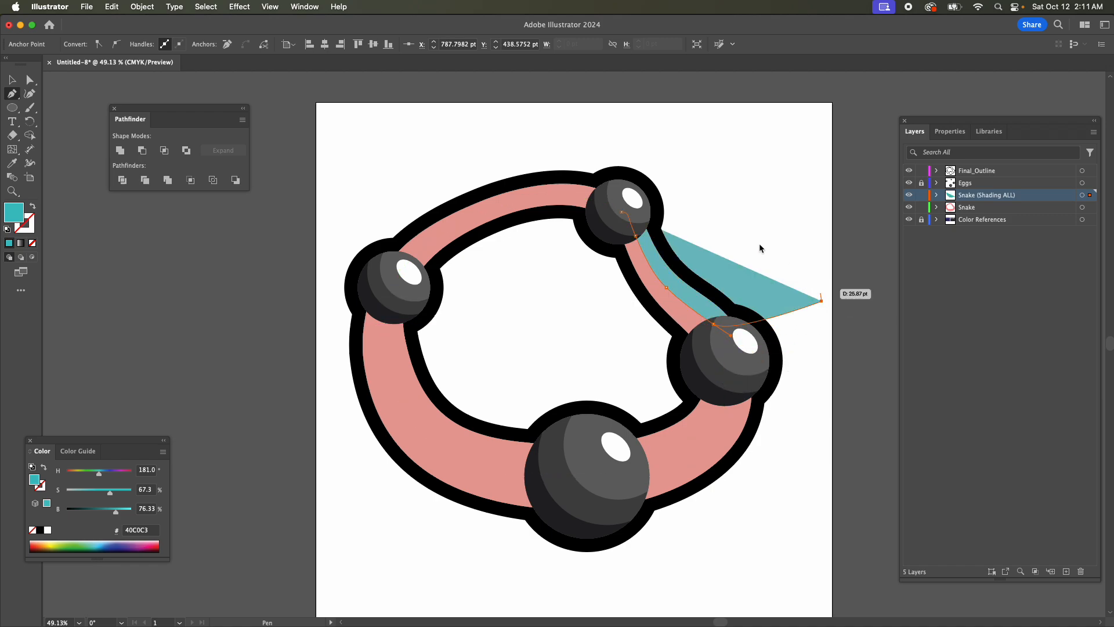
left_click(689, 205)
left_click_drag(621, 212, 623, 214)
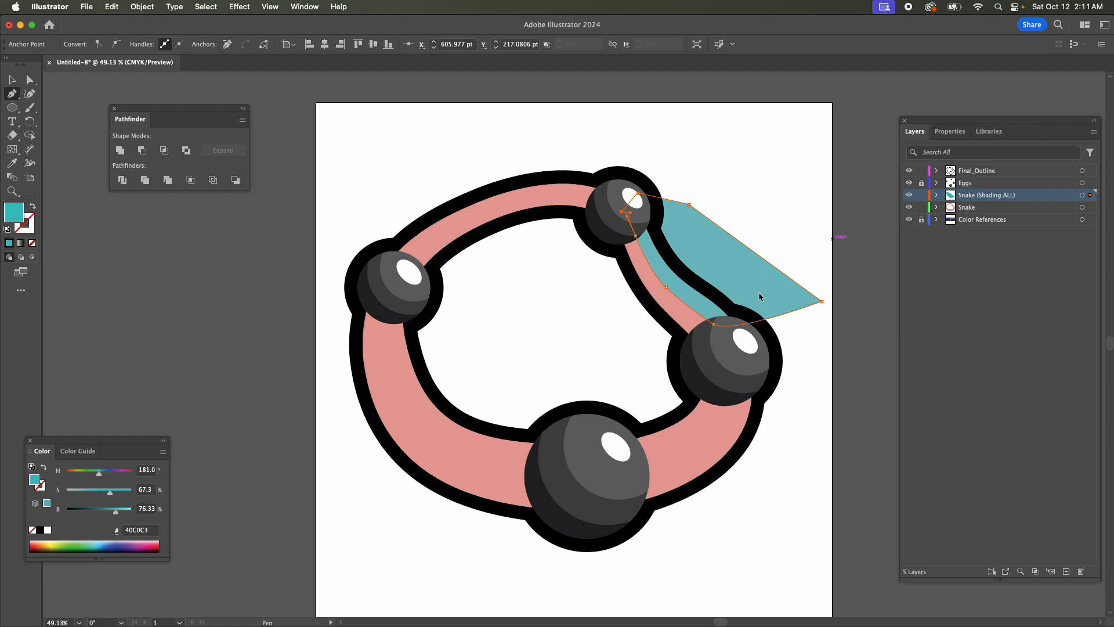
Reshape the teal shape's inner curve near the right egg by repositioning its end anchor and handles.
key("a")
left_click_drag(713, 323, 712, 326)
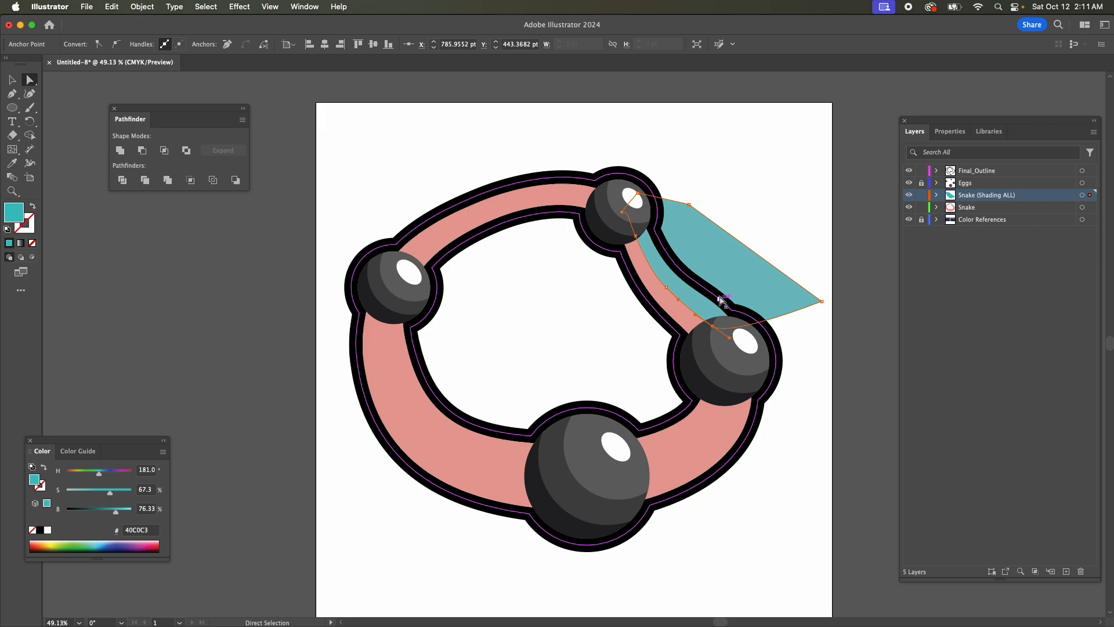
key("super+equal")
key("super+equal")
key("super+equal")
key("super+equal")
scroll(583, 399, "up", 3)
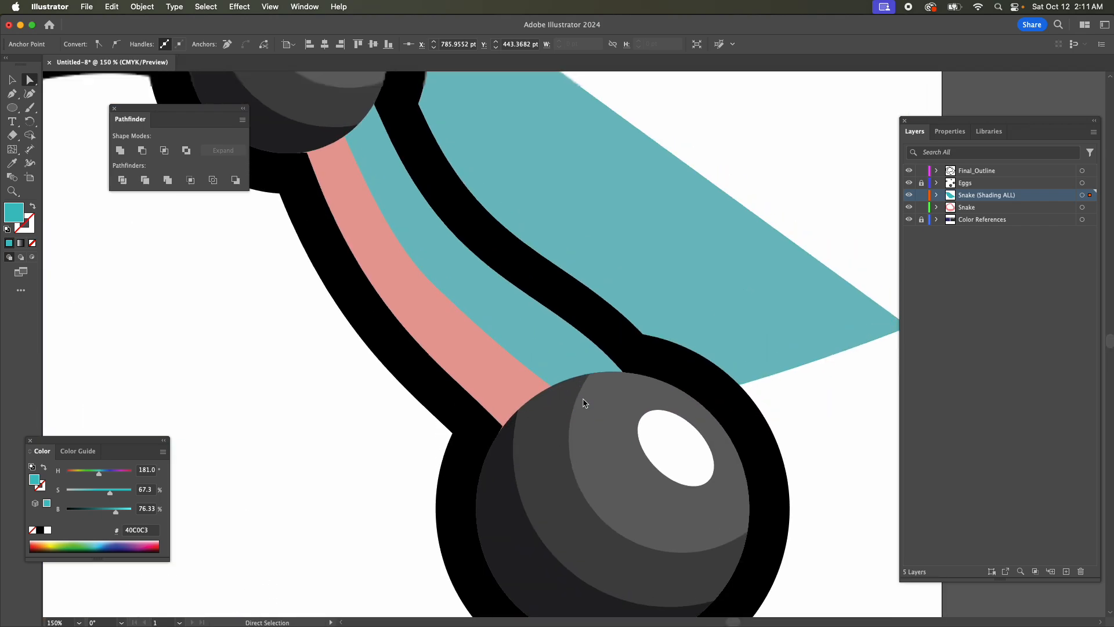
scroll(583, 402, "up", 4)
left_click_drag(576, 492, 579, 491)
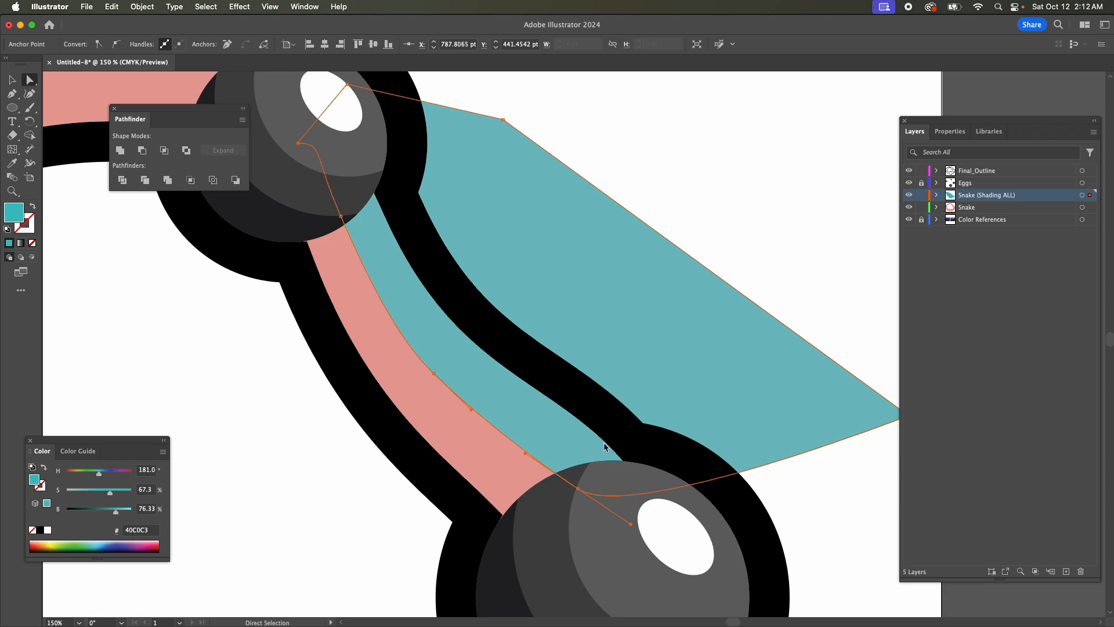
left_click_drag(527, 453, 535, 434)
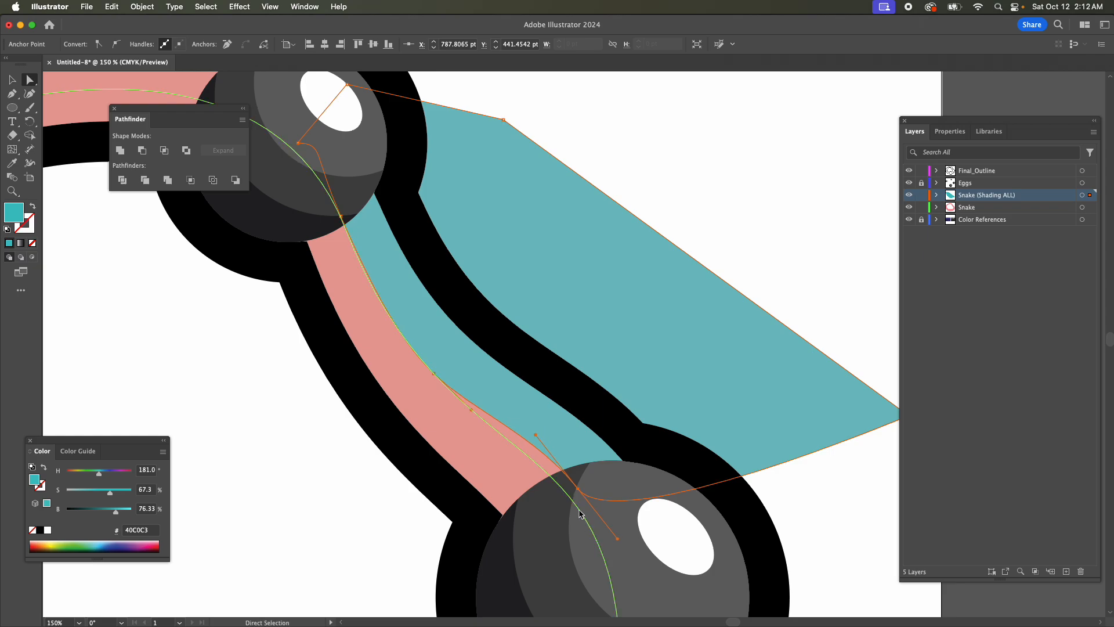
left_click_drag(578, 490, 570, 494)
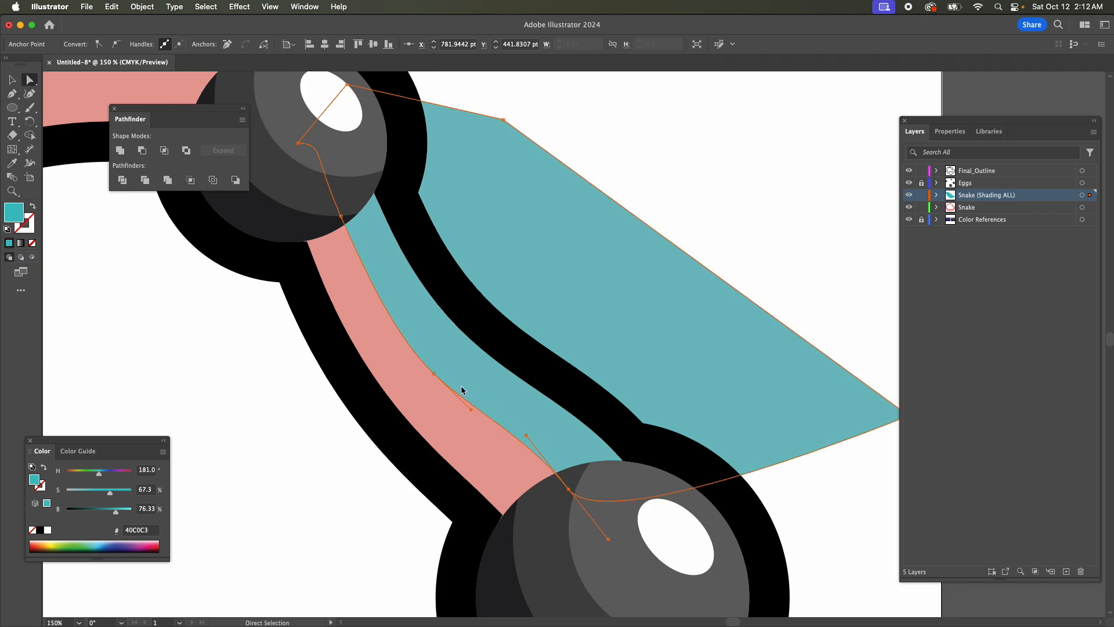
Smooth the rest of this inner curve by moving its middle and top-egg anchors, and lower the anchor inside the right egg slightly.
left_click_drag(436, 374, 426, 362)
mouse_move(346, 219)
left_mouse_down()
mouse_move(337, 201)
mouse_move(331, 210)
left_mouse_up()
key("super+z")
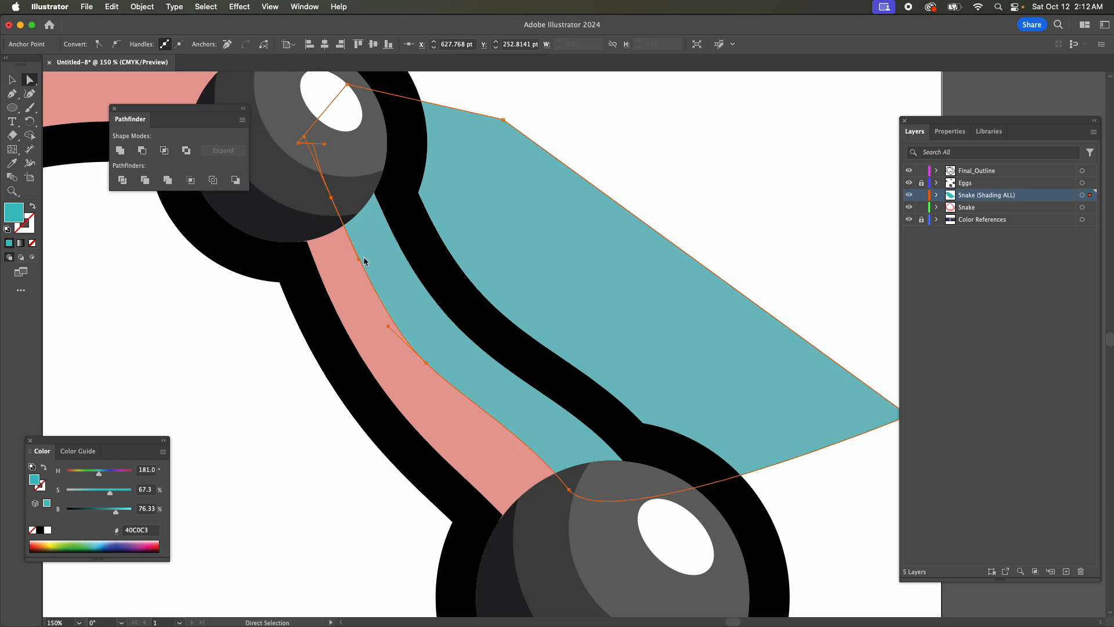
left_click_drag(360, 265, 360, 266)
left_click_drag(569, 489, 568, 495)
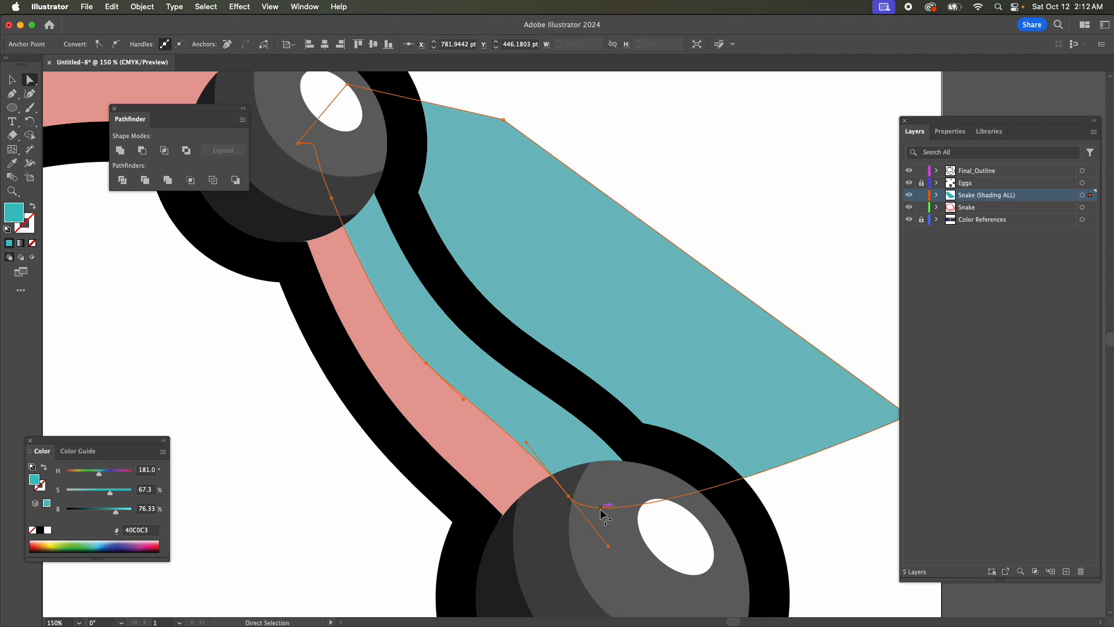
Draw a second closed teal shading shape from the top egg to the left egg, curving along the body and extending beyond the outer outline.
scroll(537, 425, "down", 1)
key("super+minus")
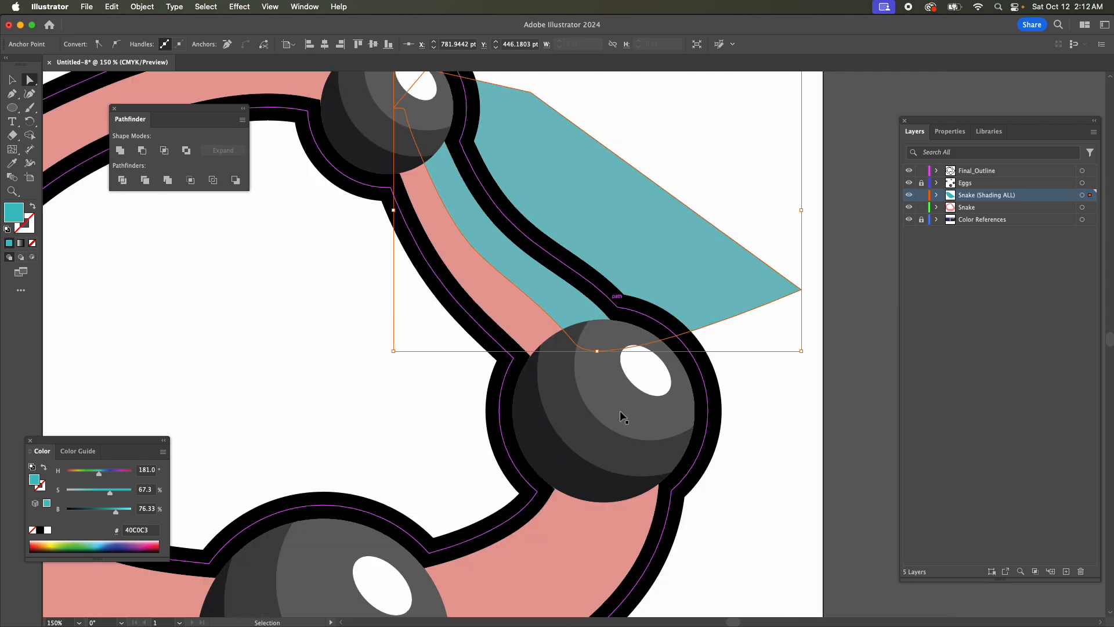
key("super+minus")
key("super+minus")
key("super+minus")
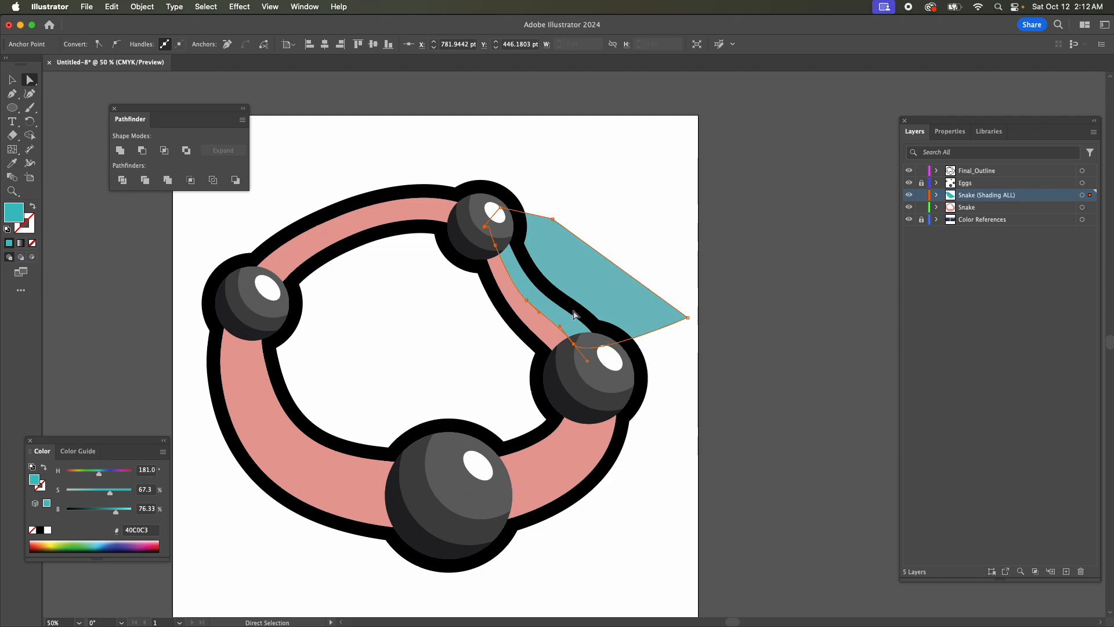
scroll(551, 305, "up", 3)
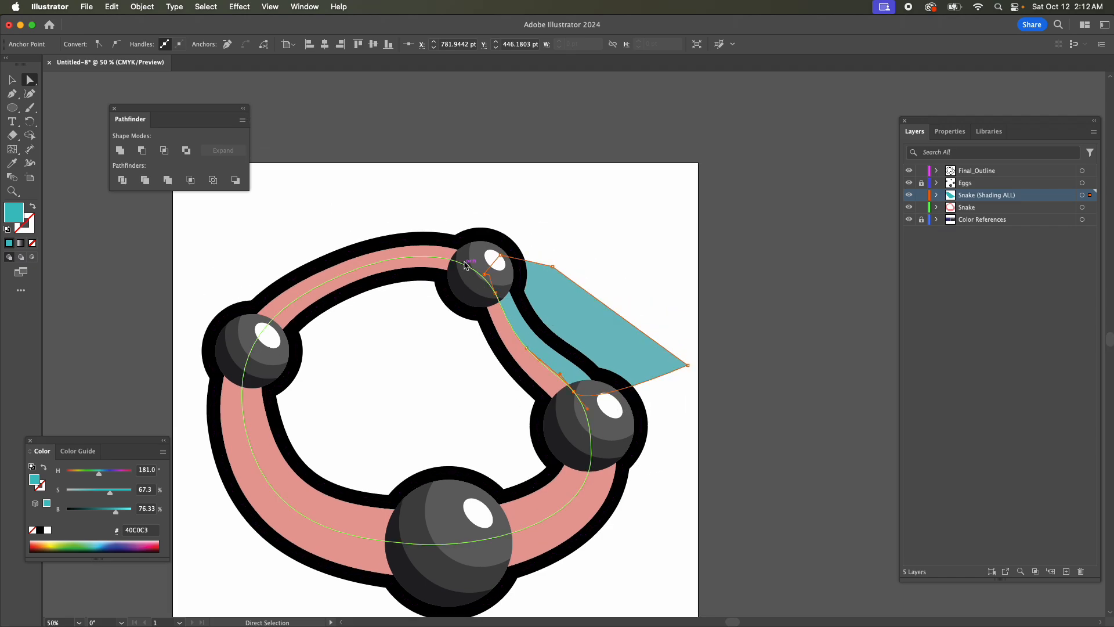
left_click(14, 94)
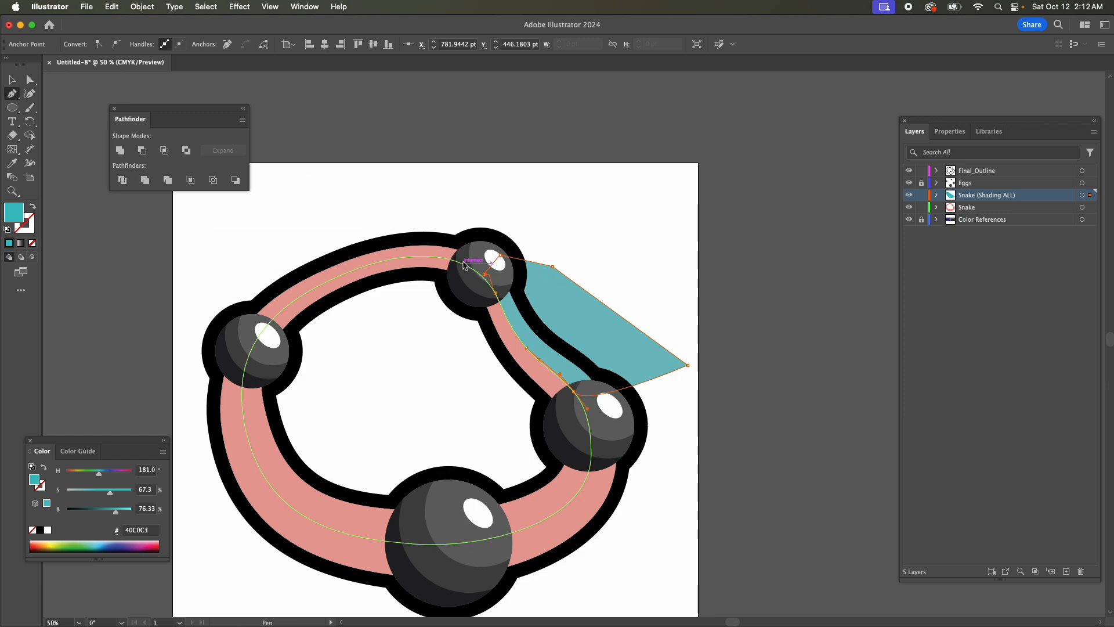
left_click_drag(464, 265, 340, 267)
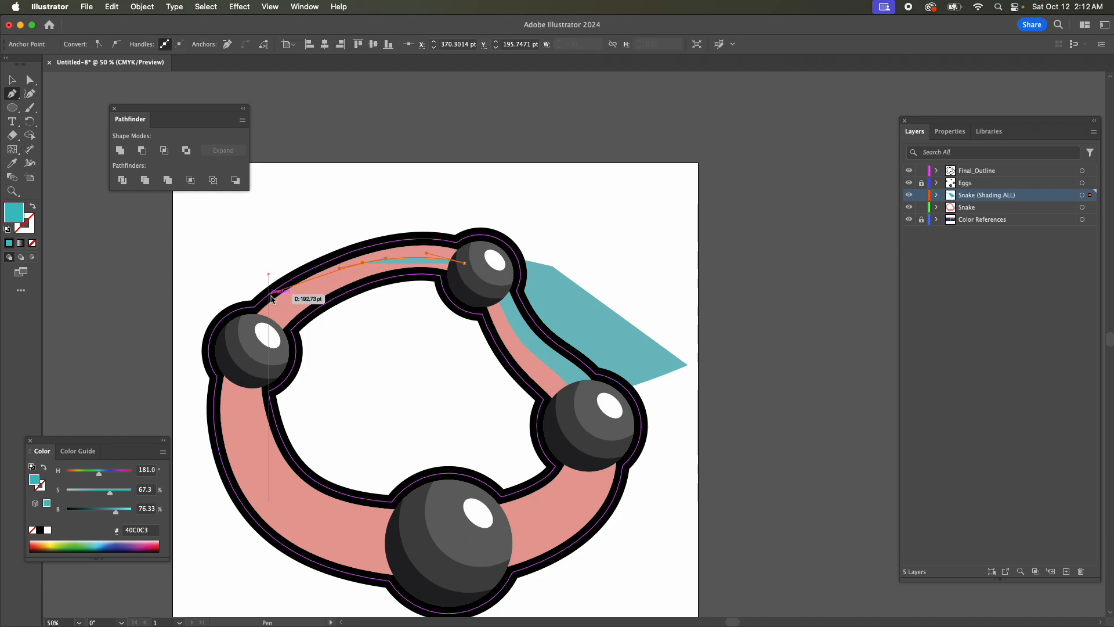
left_click_drag(264, 306, 247, 320)
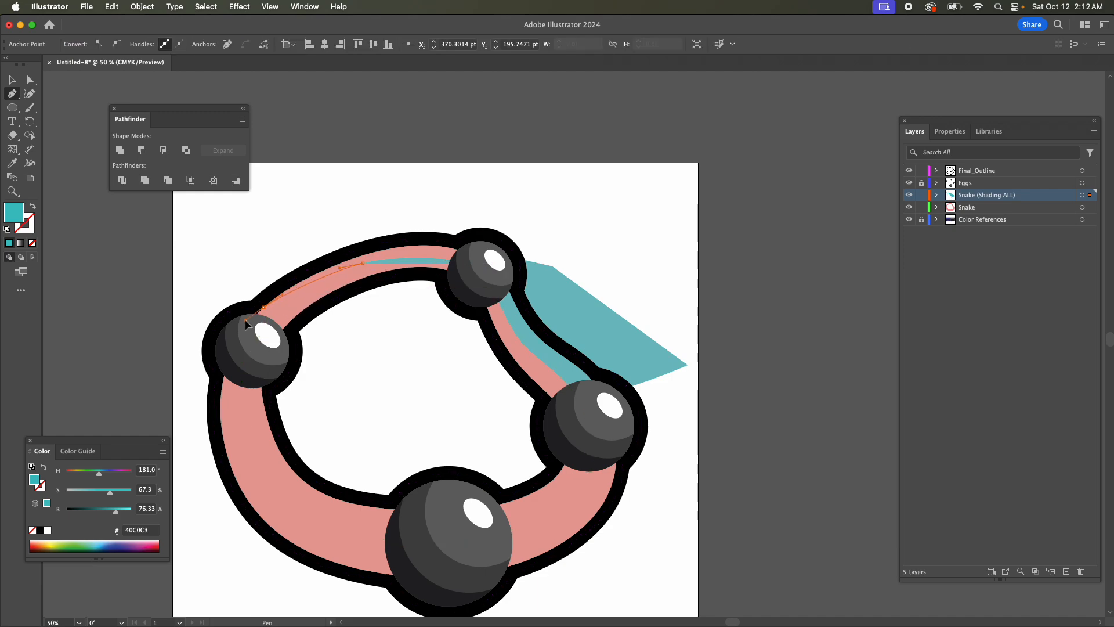
left_click(249, 263)
left_click(443, 193)
left_click(512, 218)
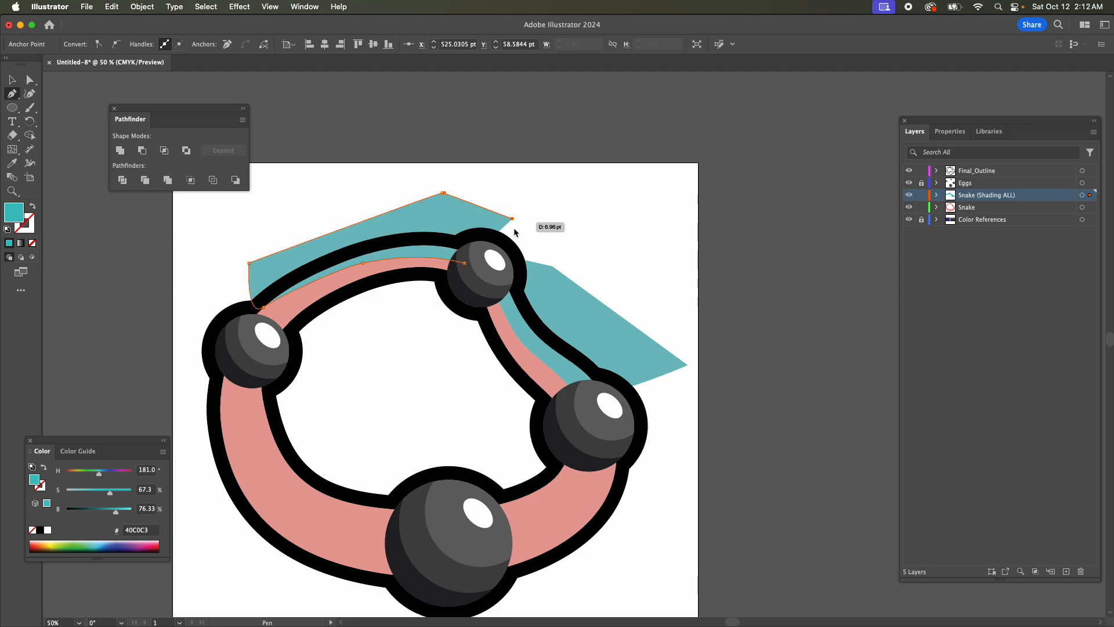
left_click(478, 276)
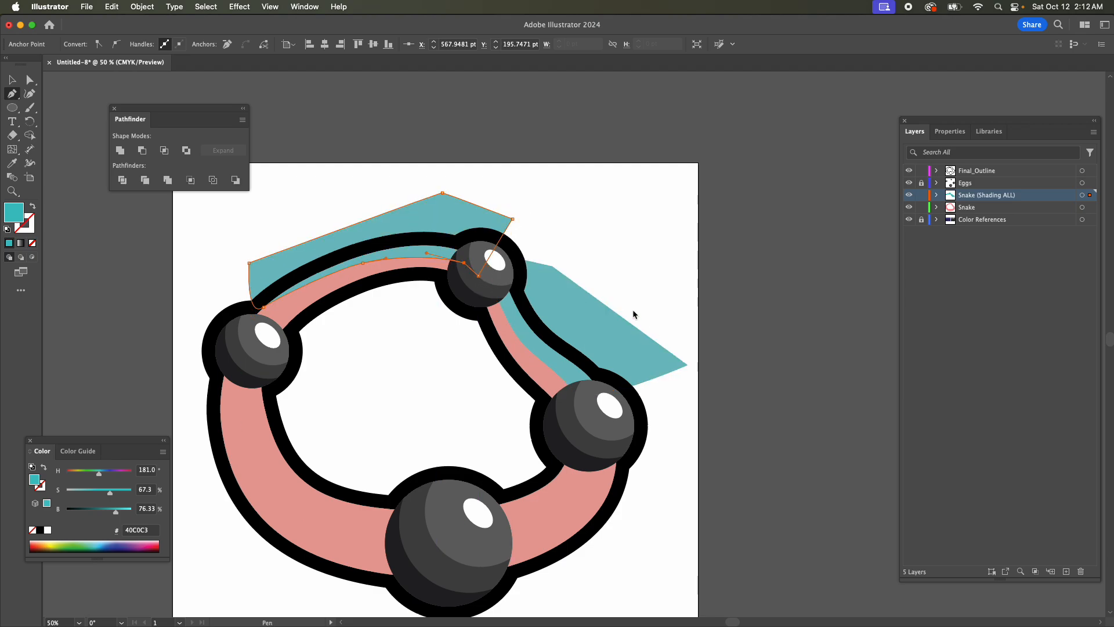
Move the second shape's anchor near the left egg toward the outline and lengthen its handle along the body.
key("super+equal")
key("super+equal")
key("super+equal")
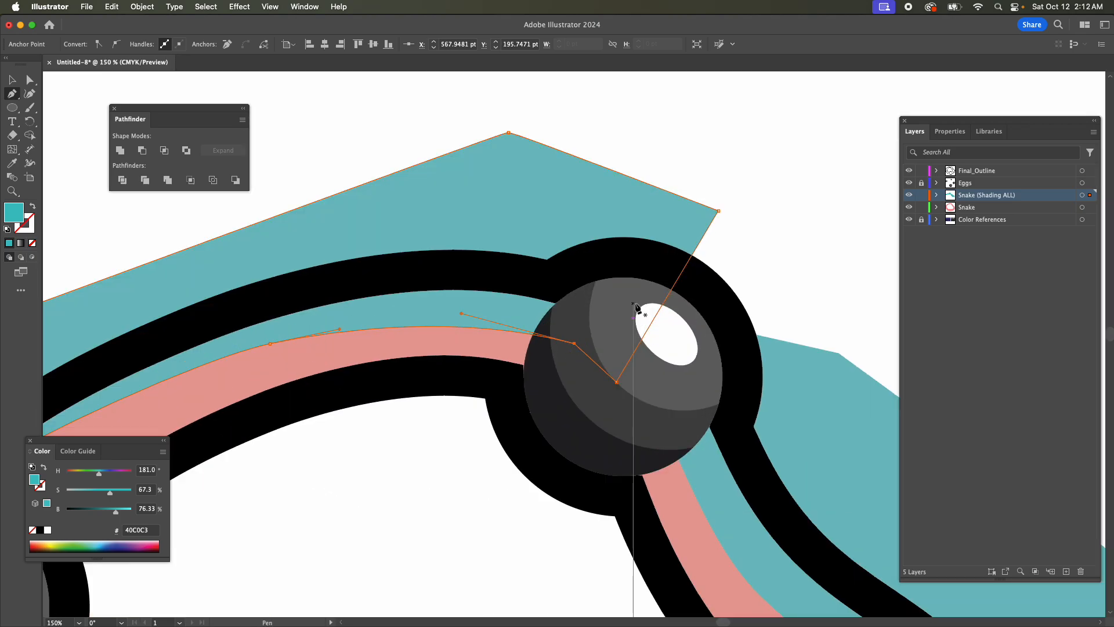
scroll(754, 473, "left", 5)
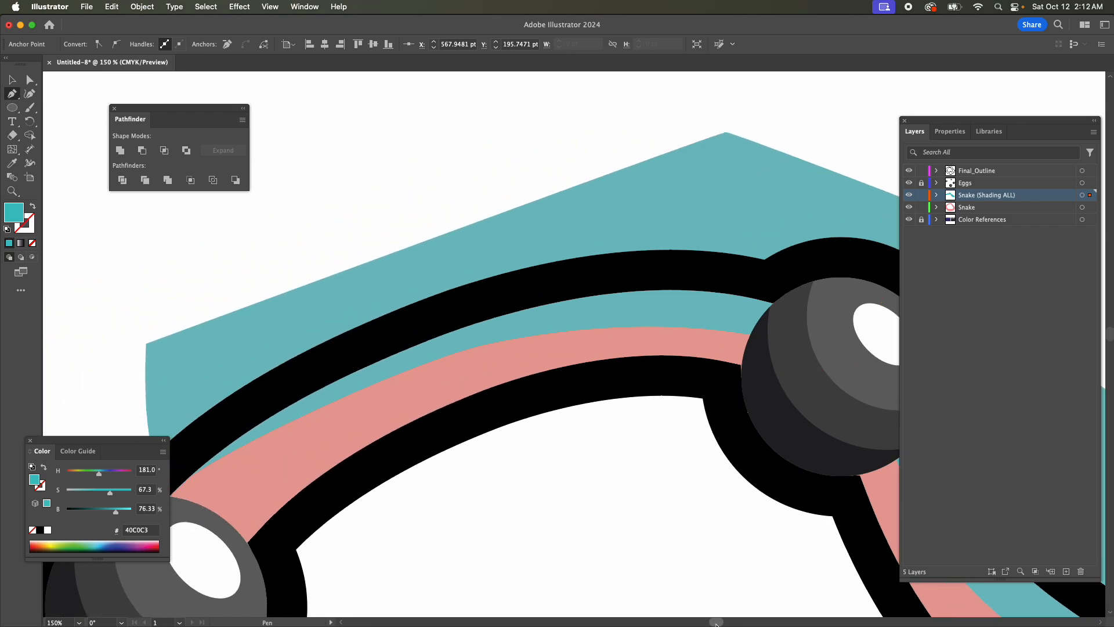
left_click_drag(232, 477, 242, 464)
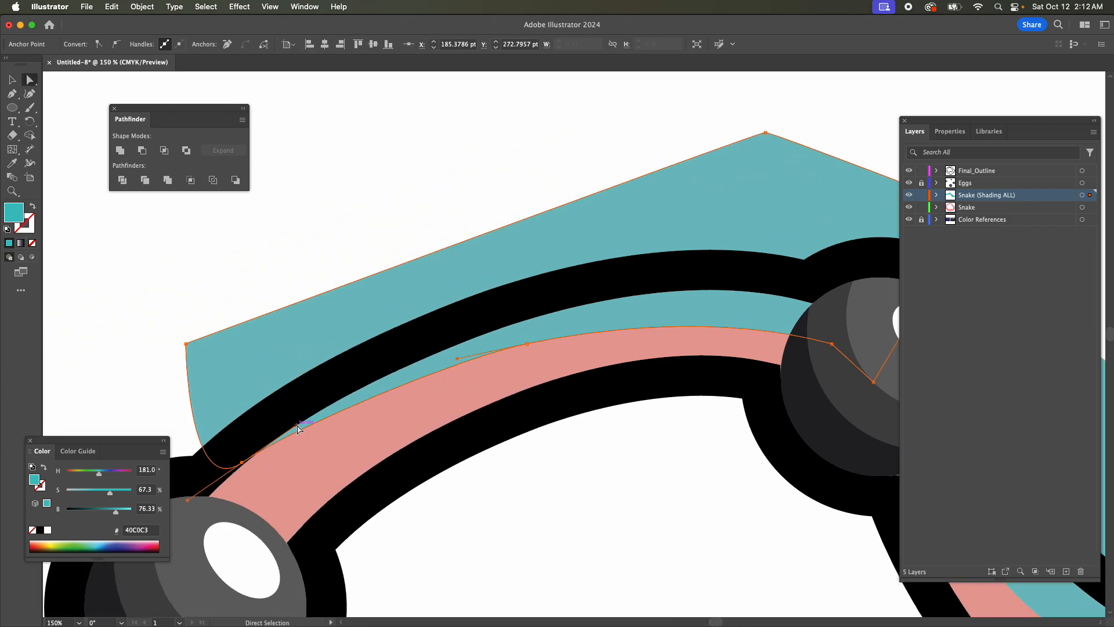
left_click_drag(298, 427, 383, 375)
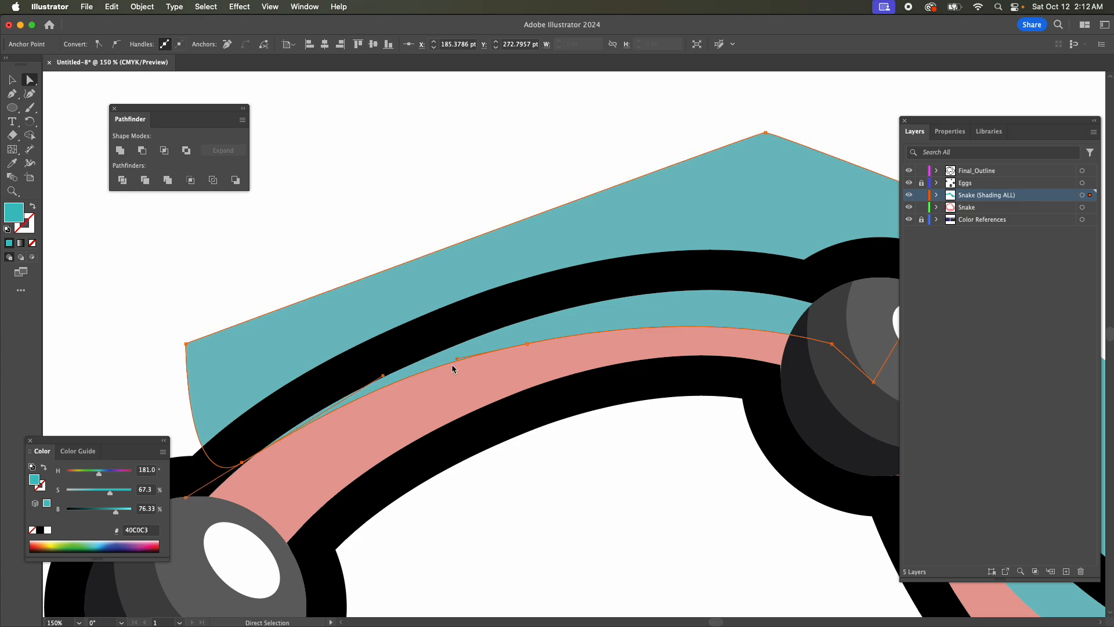
Smooth the second shape's inner curve by adjusting its middle anchor, the anchor inside the top egg, and their handles.
left_click_drag(526, 342, 565, 333)
left_click_drag(494, 348, 463, 348)
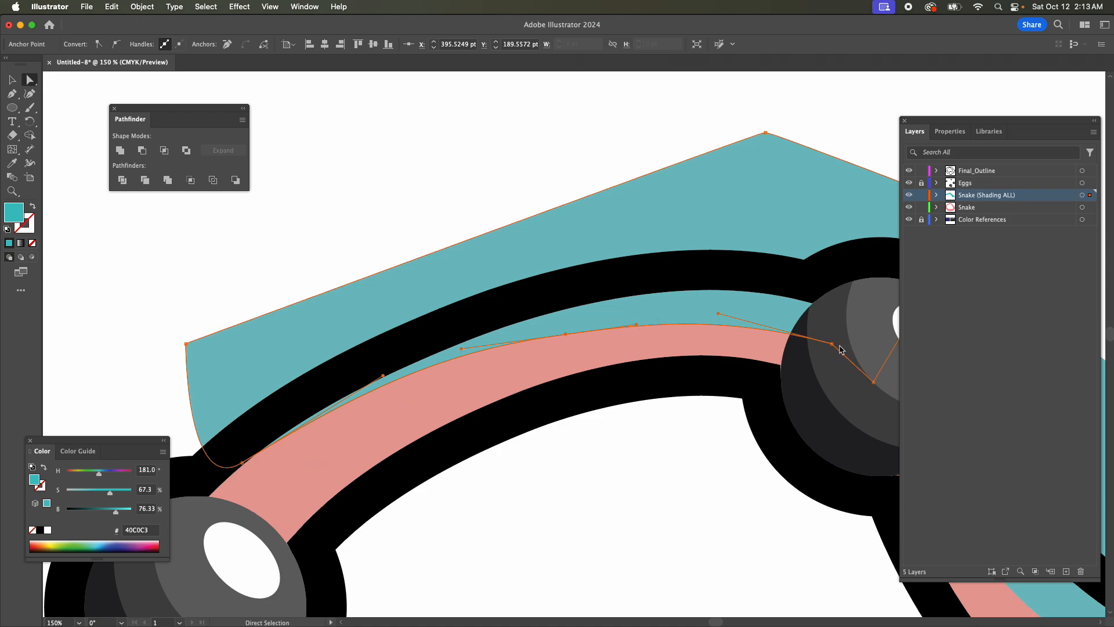
left_click_drag(835, 347, 835, 349)
left_click_drag(836, 349, 836, 347)
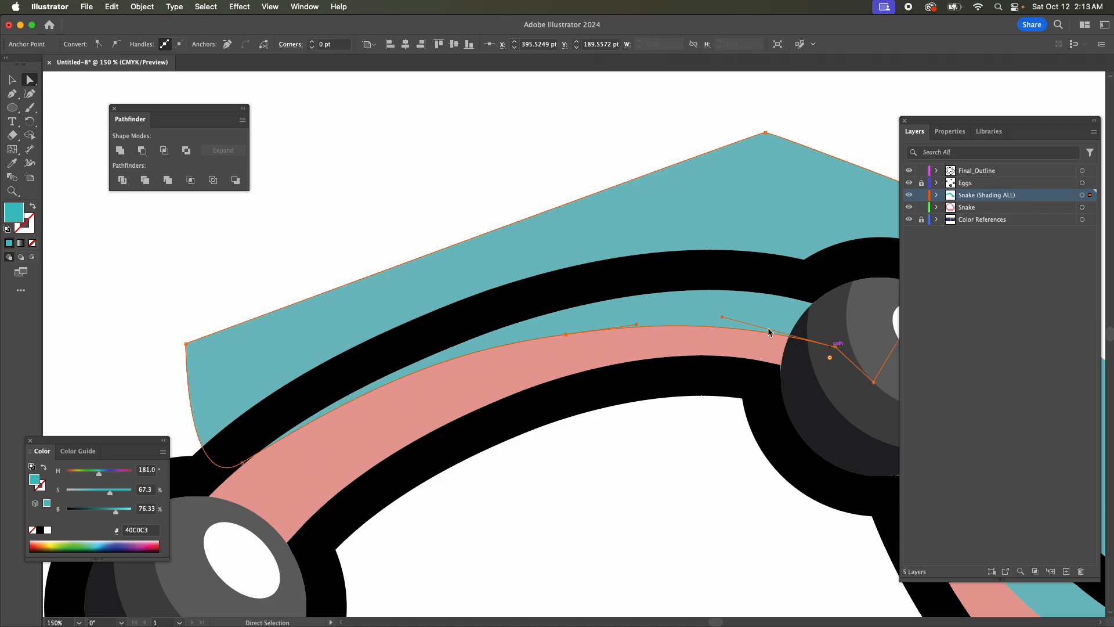
left_click_drag(722, 317, 719, 308)
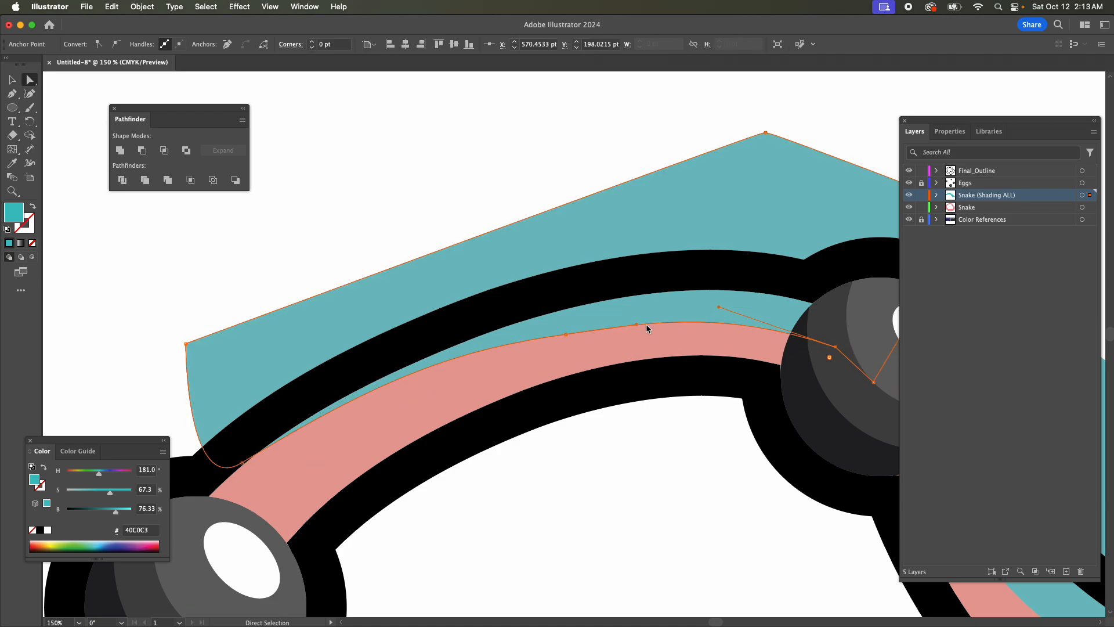
left_click_drag(638, 325, 641, 318)
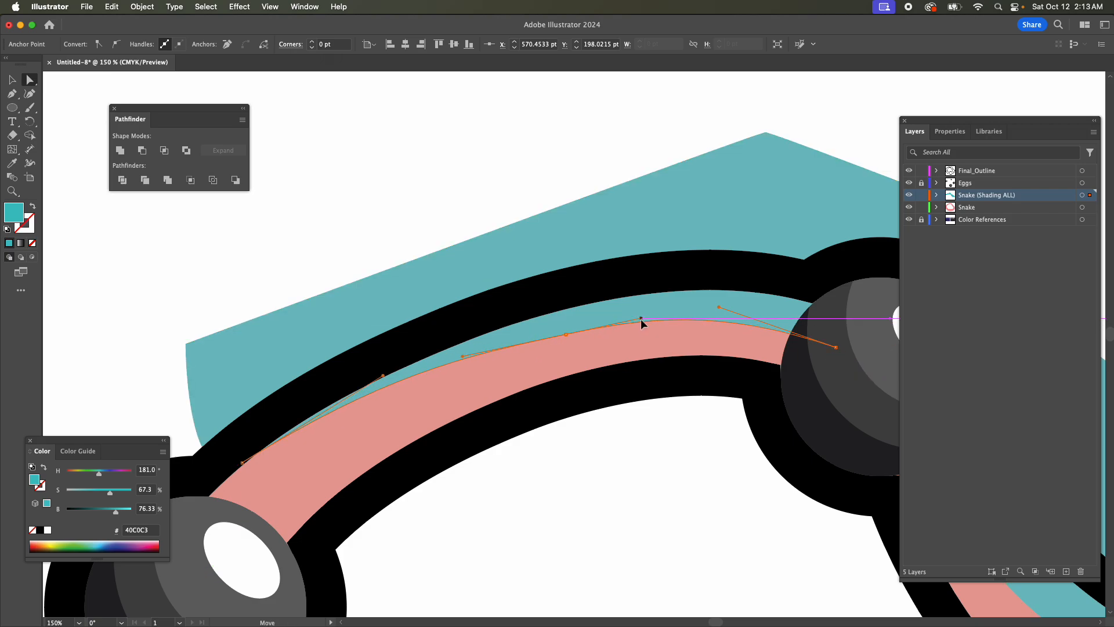
left_click_drag(573, 341, 564, 329)
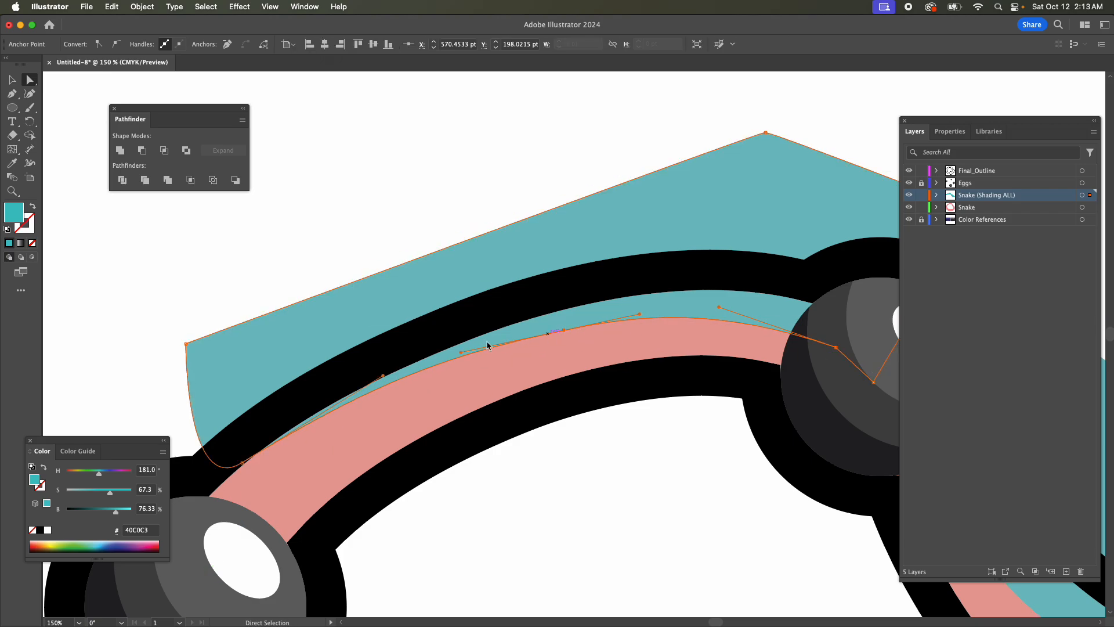
Taper the second shape into the black outline near the left egg and refine the curve handles toward the top egg.
left_click_drag(242, 463, 249, 448)
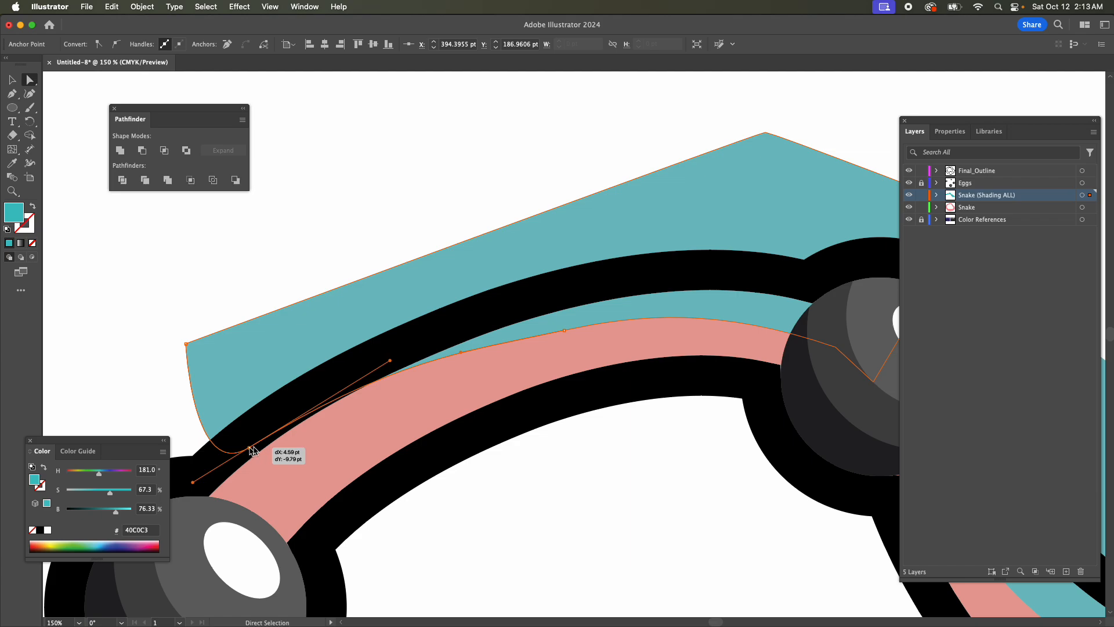
left_click_drag(390, 361, 388, 375)
left_click_drag(564, 331, 573, 326)
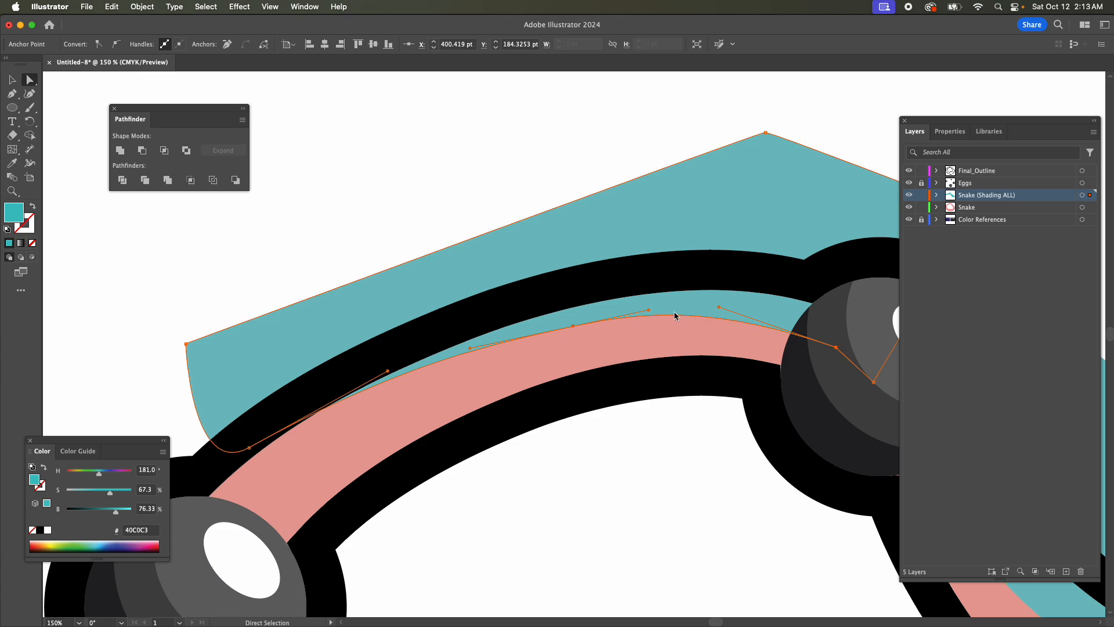
left_click_drag(649, 311, 638, 315)
left_click_drag(719, 307, 730, 318)
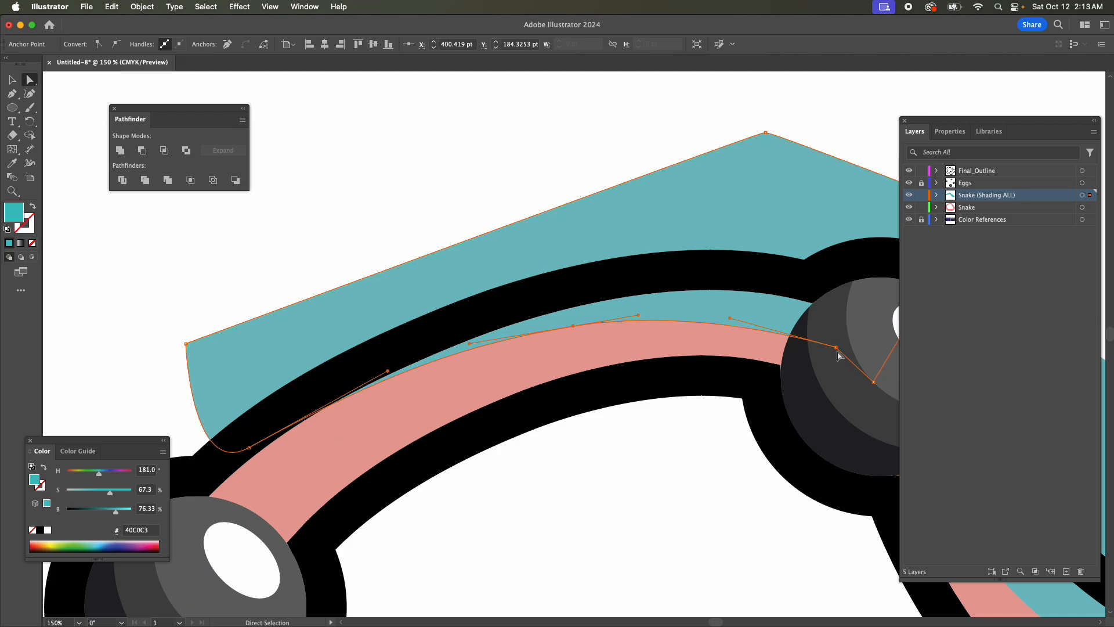
Shift the second shape's anchor inside the top egg slightly outward, finishing with a nudge of 1 pt right and 3 pt up.
left_click_drag(836, 347, 838, 345)
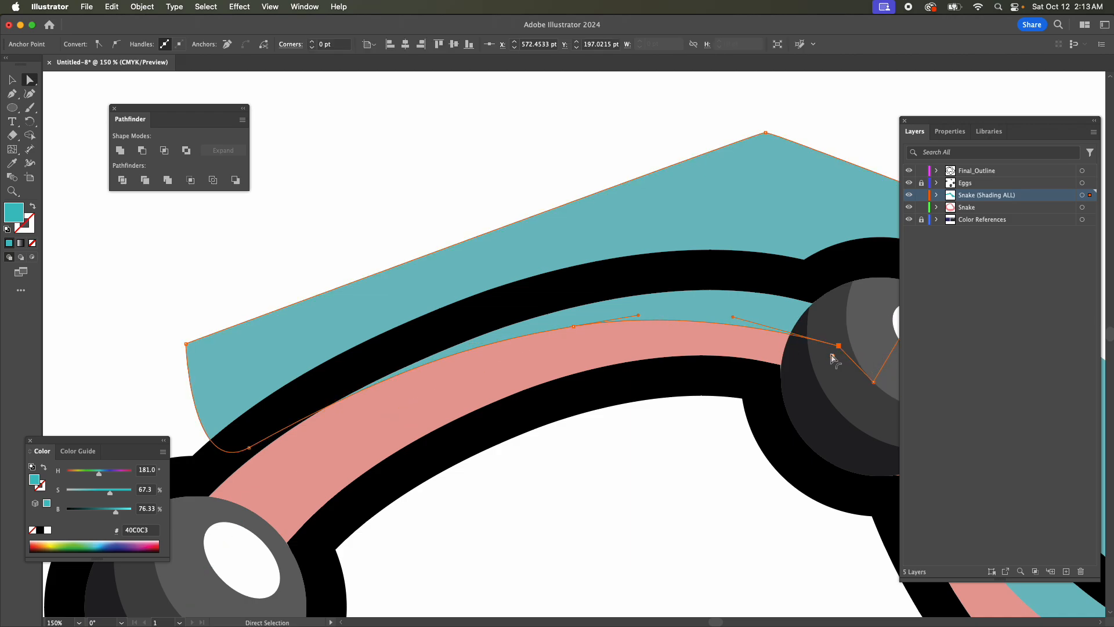
key("Right")
key("Up")
key("Up")
key("Up")
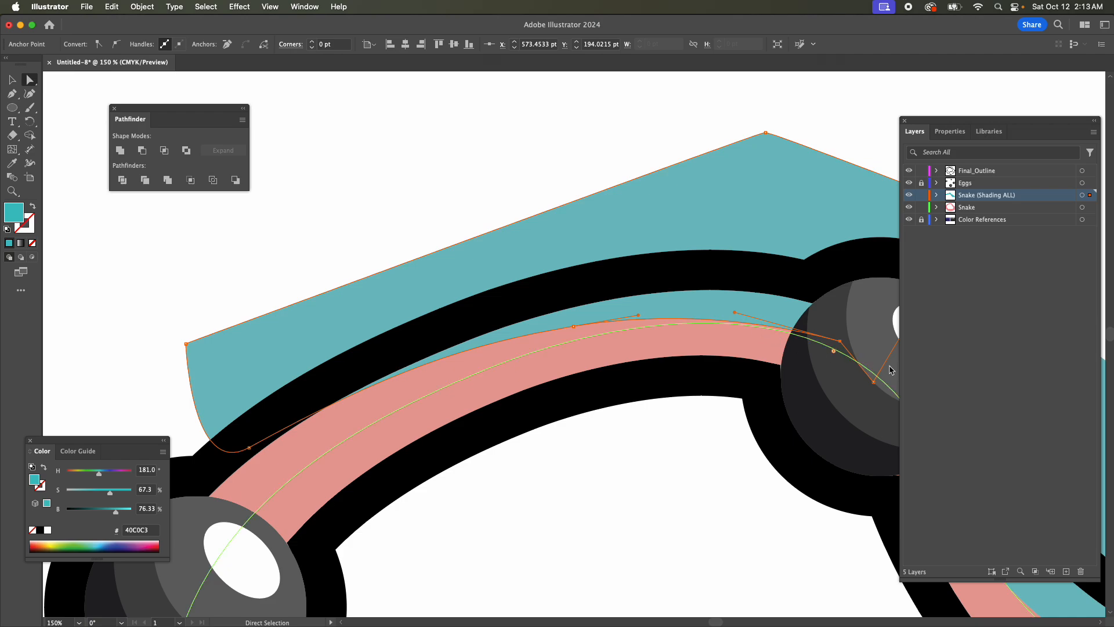
Nudge the second shape's anchor inside the top egg 11 pt left and adjust its handle to smooth the inner curve.
key("Left")
key("Left")
key("Left")
key("Left")
key("Left")
key("Up")
key("Up")
key("Up")
key("Left")
key("Left")
key("Left")
key("Left")
key("Left")
key("Down")
key("Down")
left_click_drag(718, 313, 713, 308)
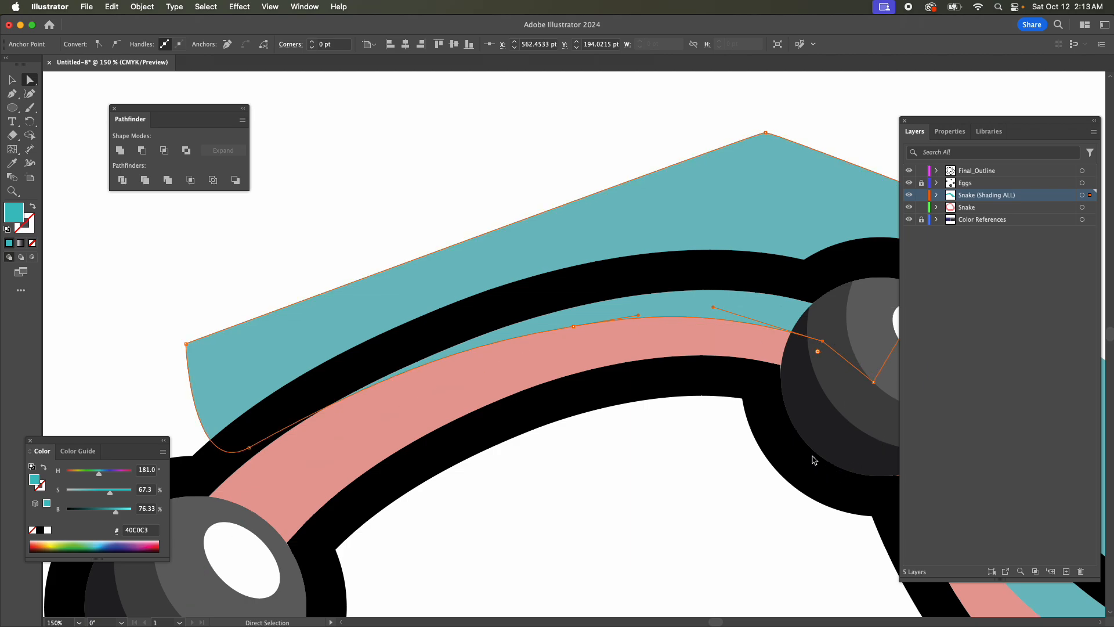
Start a Pen shading shape inside the left egg and lead its curve out toward the body section below the second shape.
scroll(814, 460, "down", 5)
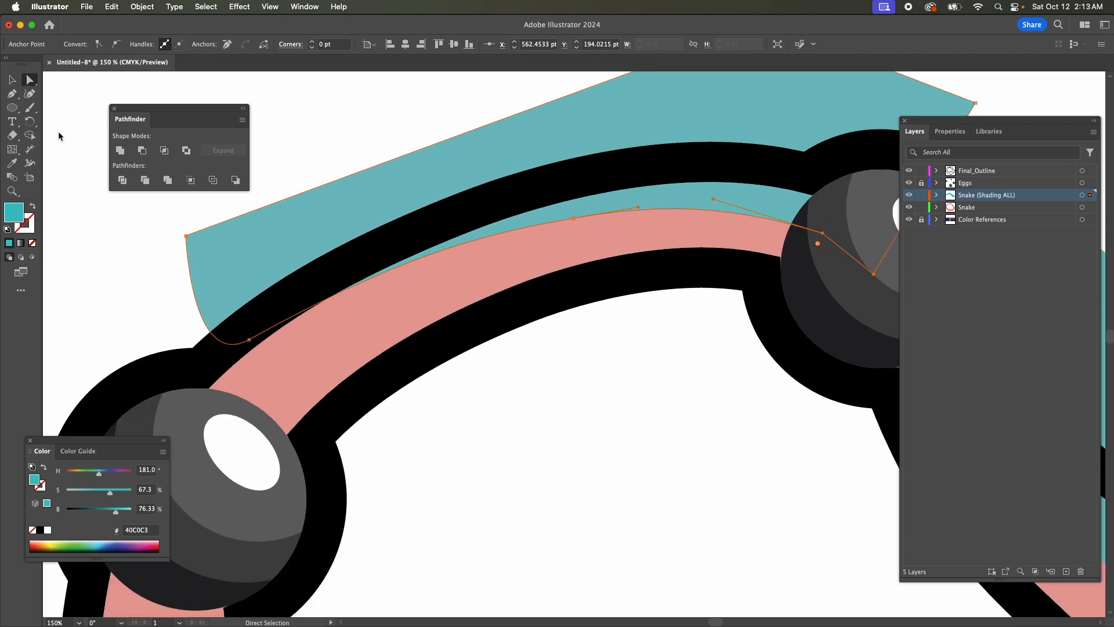
left_click(12, 94)
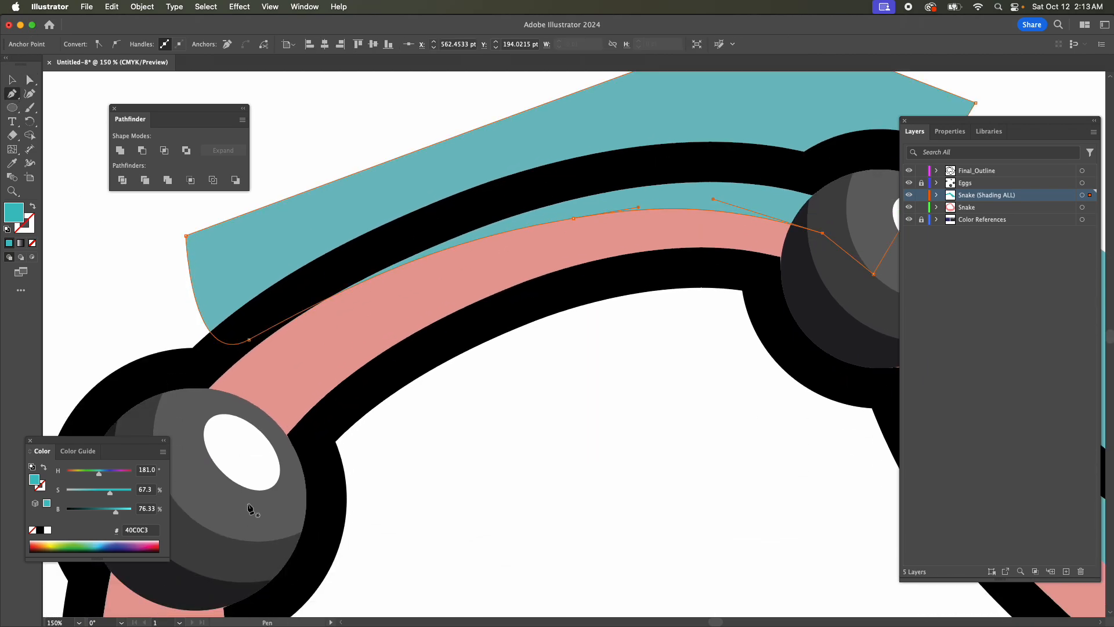
left_click_drag(225, 468, 297, 360)
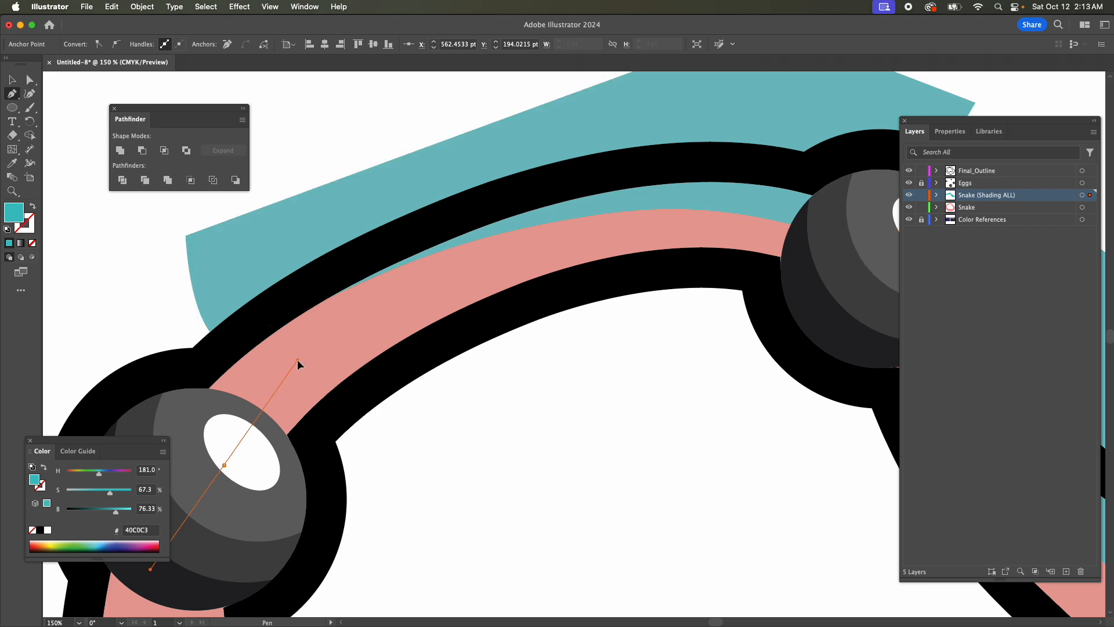
key("super+z")
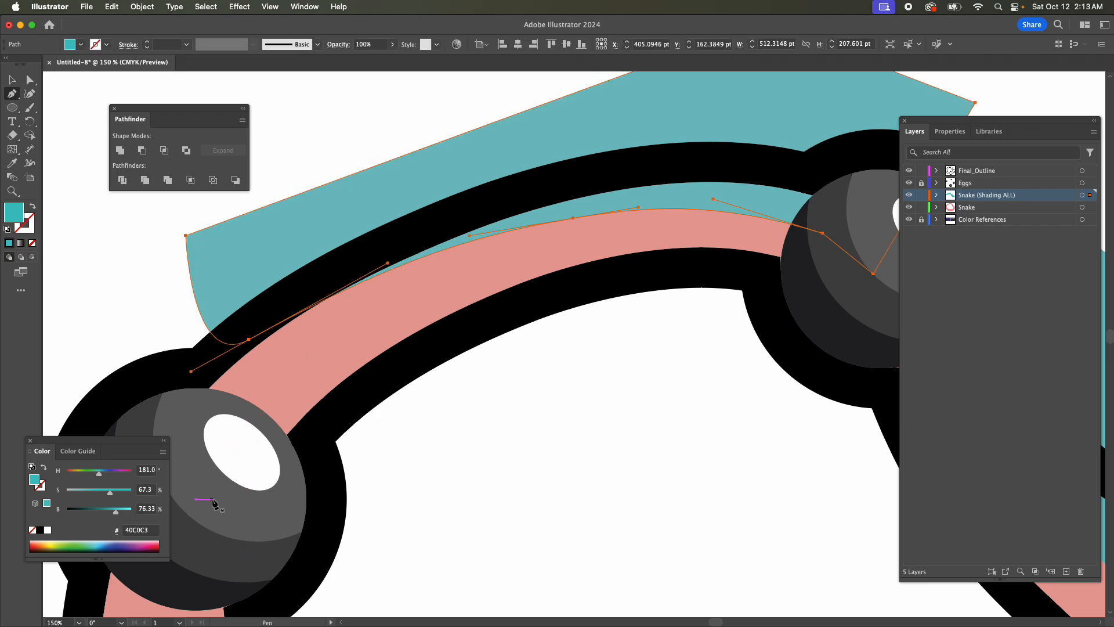
left_click_drag(212, 499, 213, 473)
left_click_drag(245, 420, 294, 370)
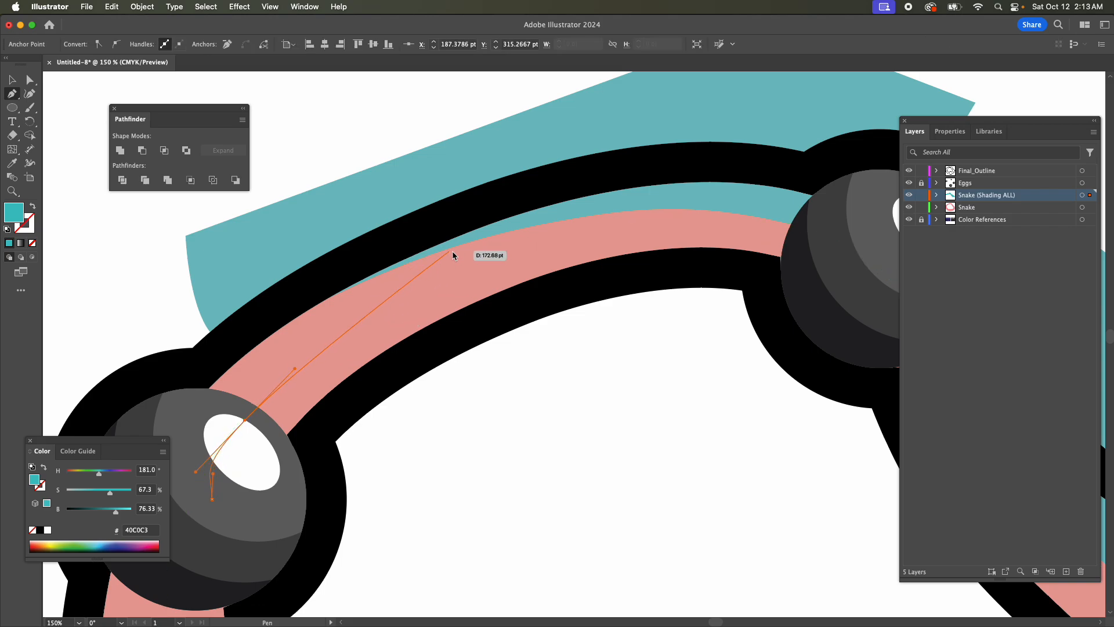
left_click_drag(532, 284, 677, 327)
key("super+z")
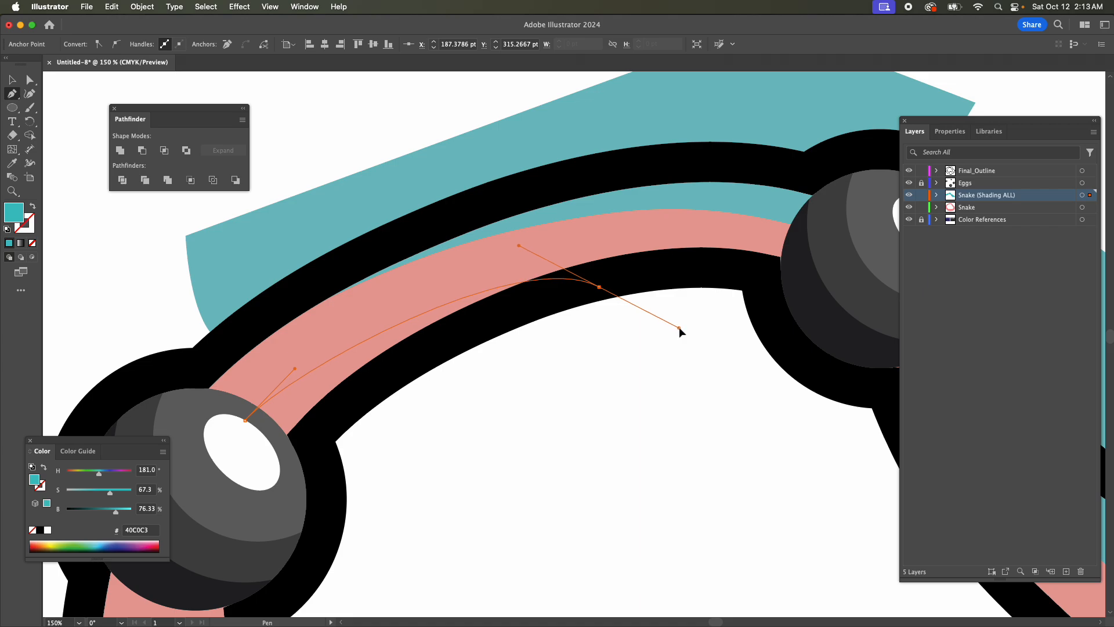
key("super+z")
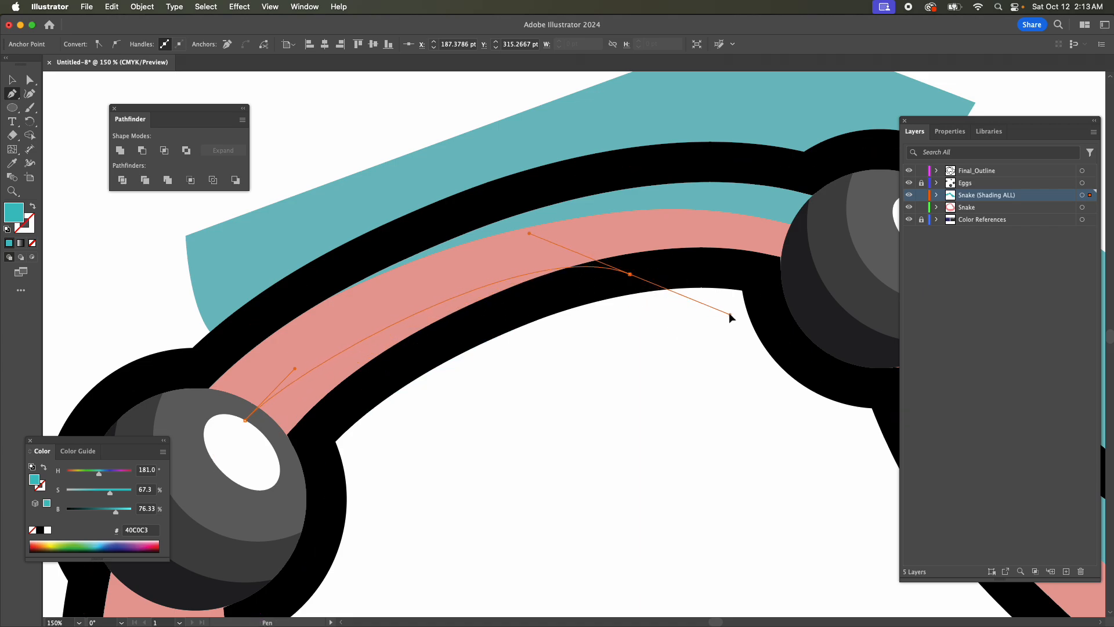
Curve the new shape into the body's inner outline, add a corner in the white area inside the ring, and close it in the left egg.
left_click_drag(578, 299, 653, 337)
left_click(469, 503)
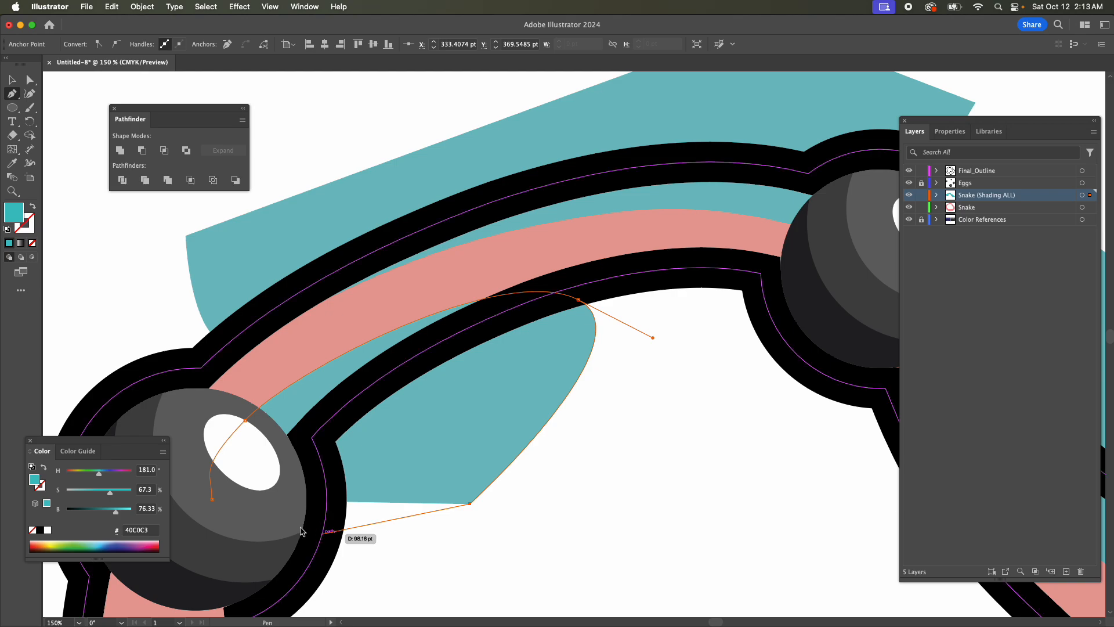
left_click(211, 498)
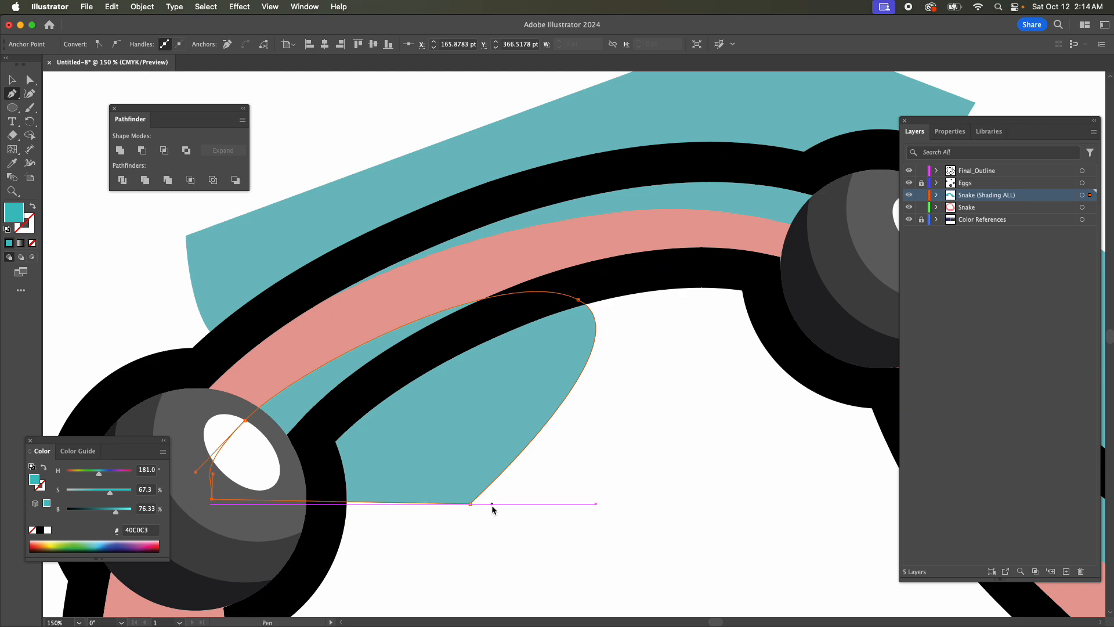
Draw a closed Pen shading shape from the bottom egg along the inner edge of the body toward the right egg, ending in the outline.
scroll(462, 501, "down", 10)
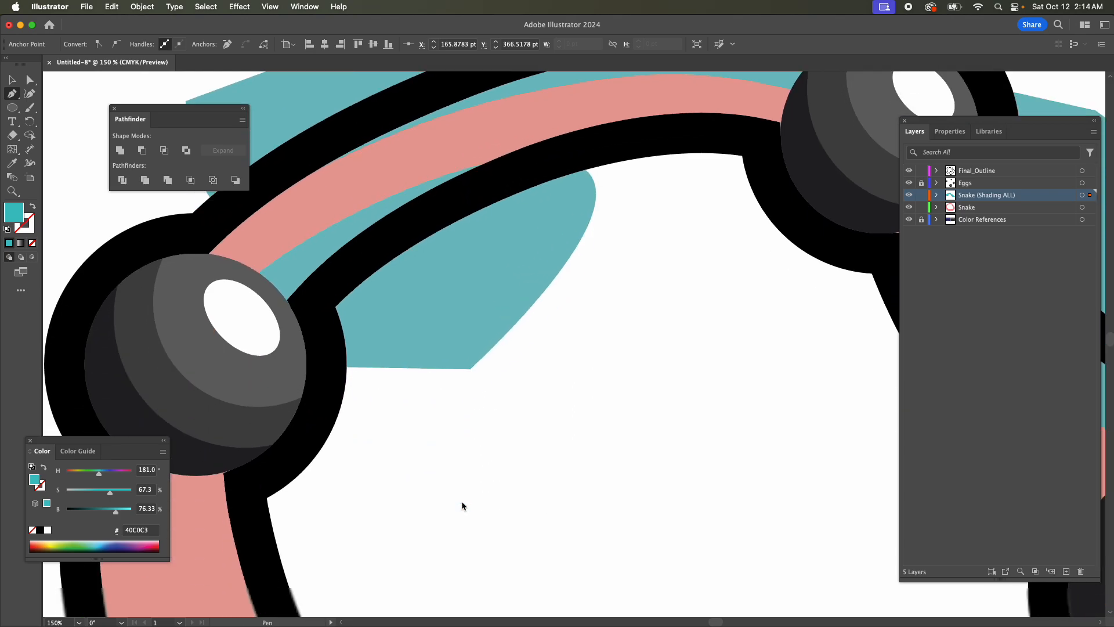
key("super+minus")
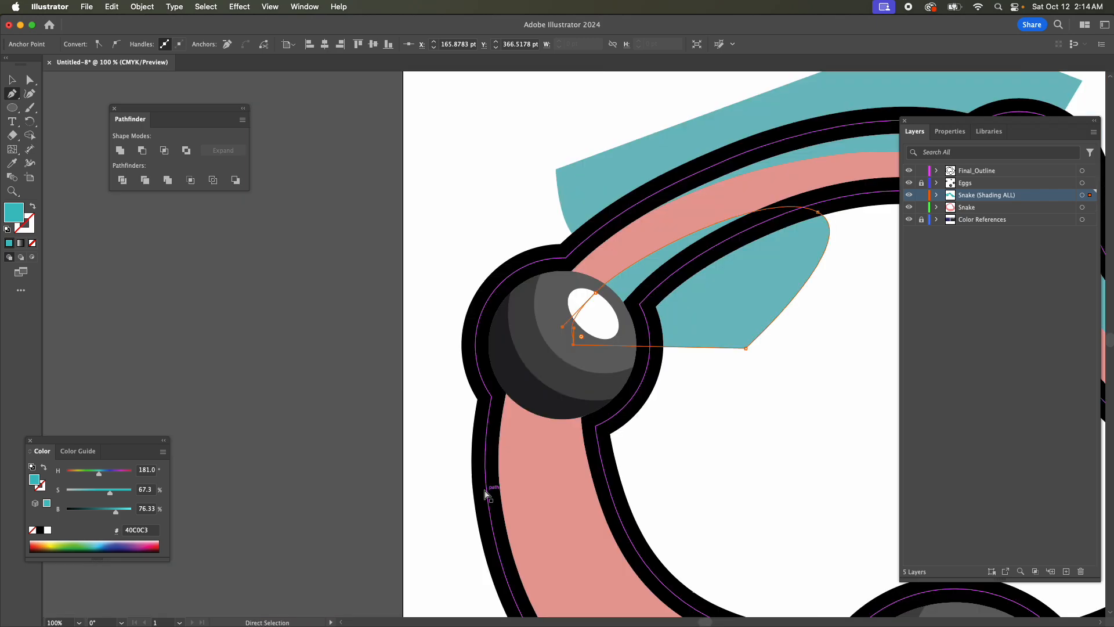
scroll(489, 488, "down", 1)
scroll(489, 492, "down", 5)
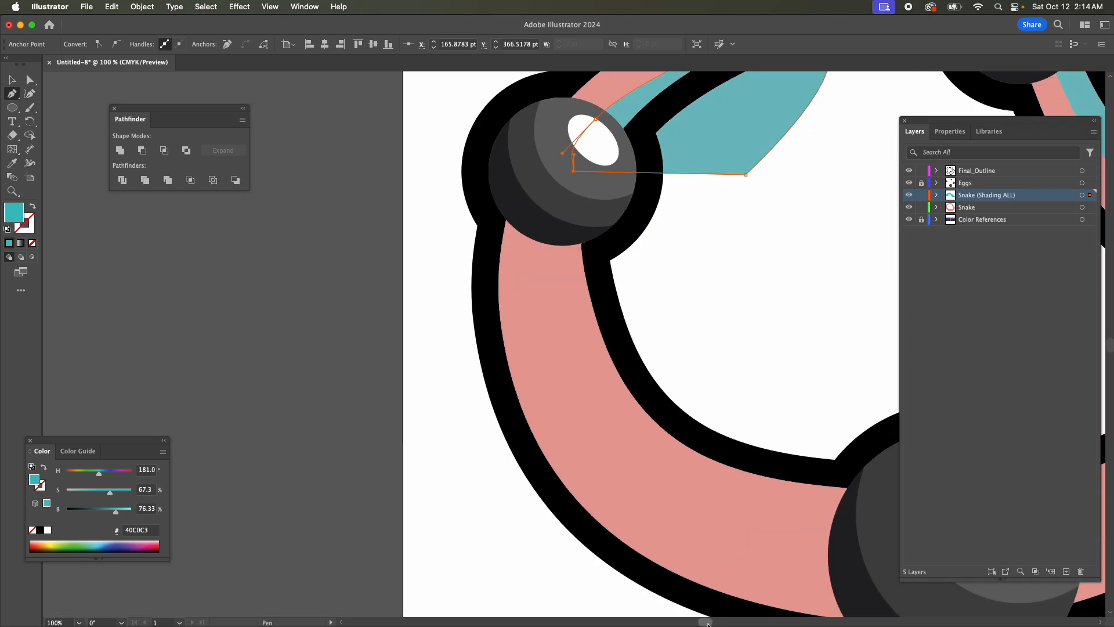
left_click_drag(706, 622, 729, 623)
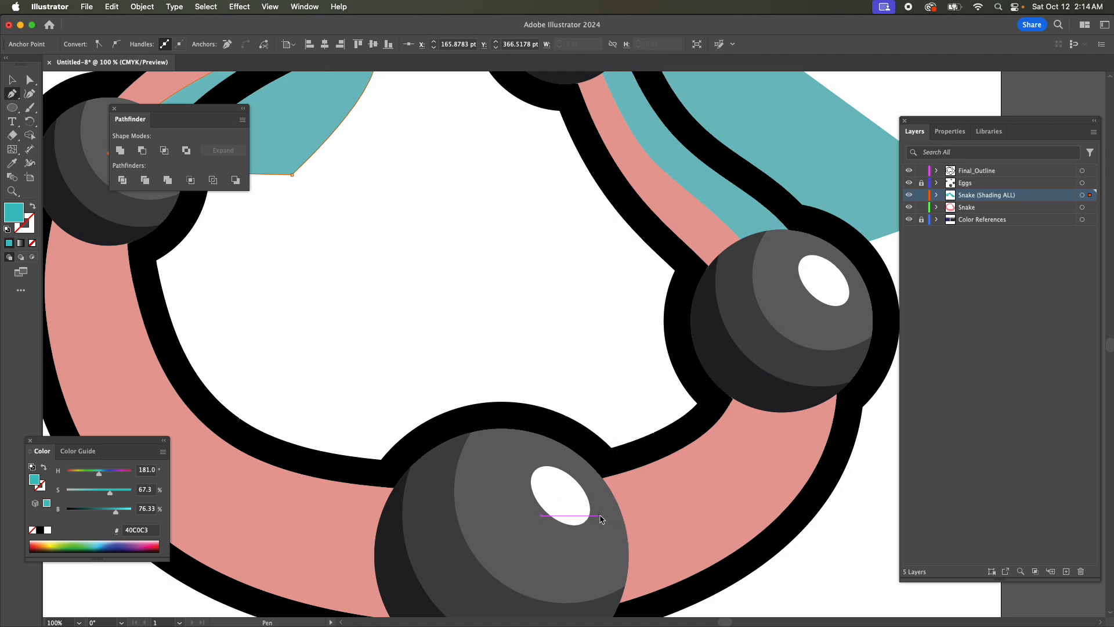
left_click_drag(595, 518, 654, 520)
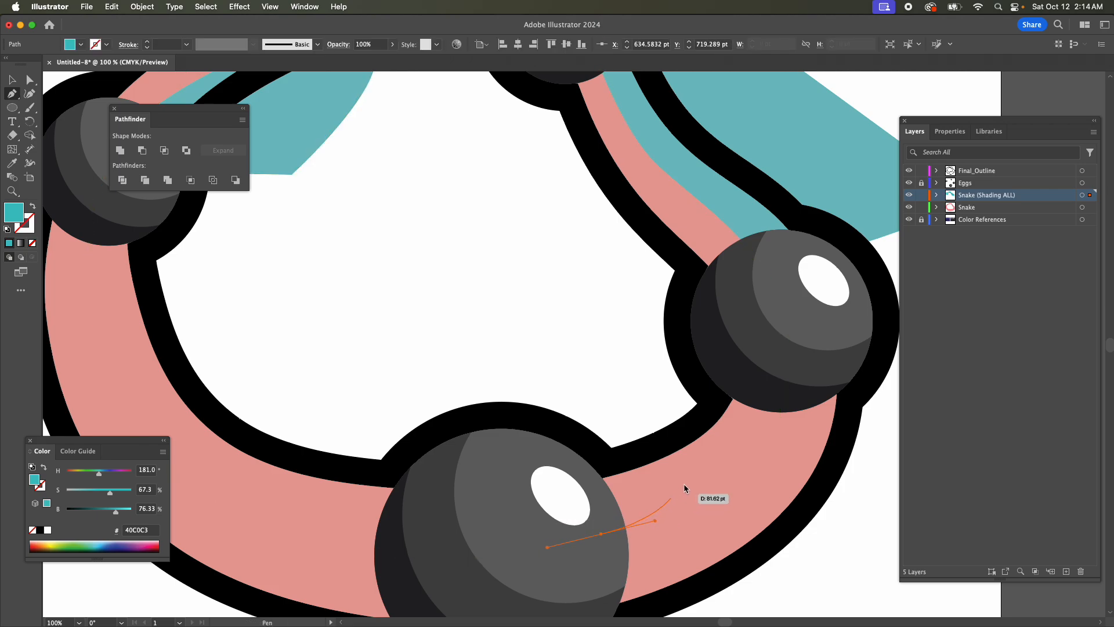
left_click_drag(715, 477, 739, 455)
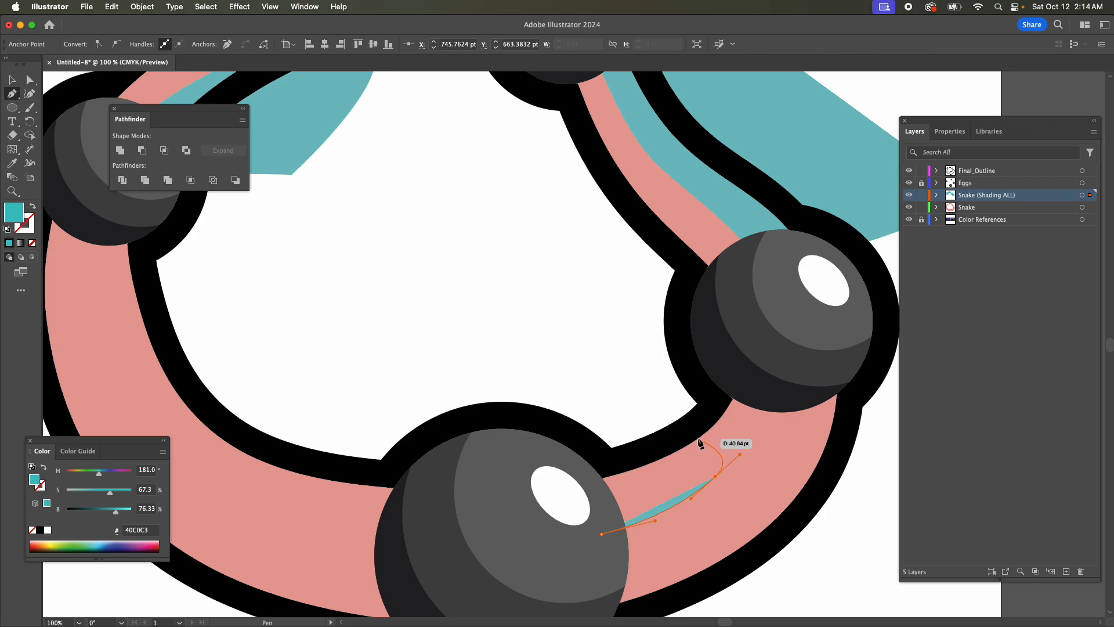
left_click_drag(694, 440, 670, 454)
left_click(585, 439)
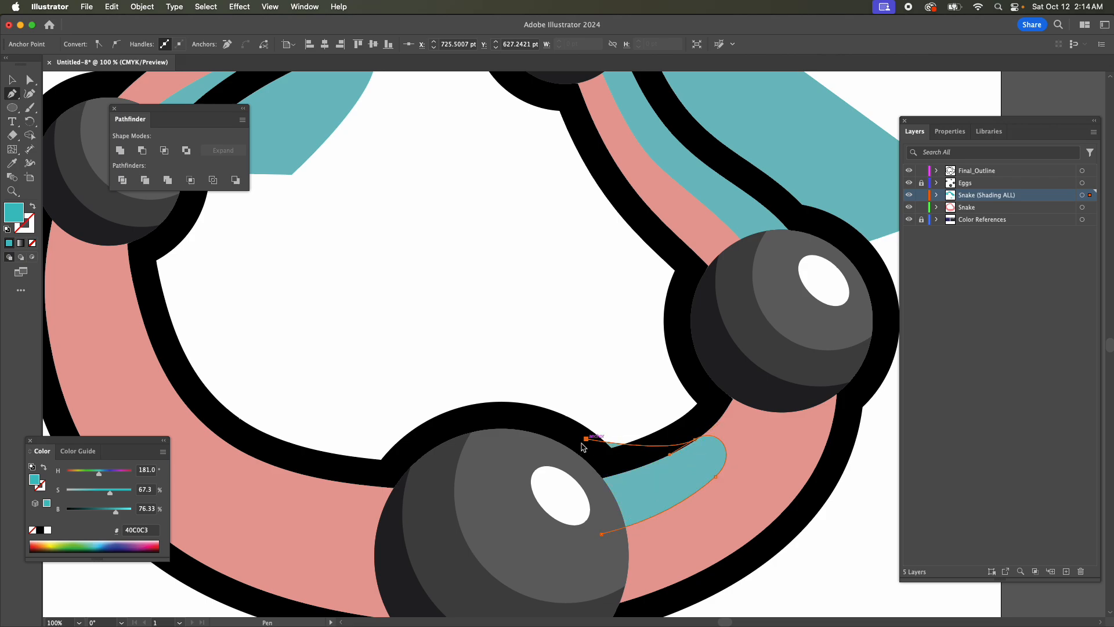
left_click(531, 467)
left_click(522, 549)
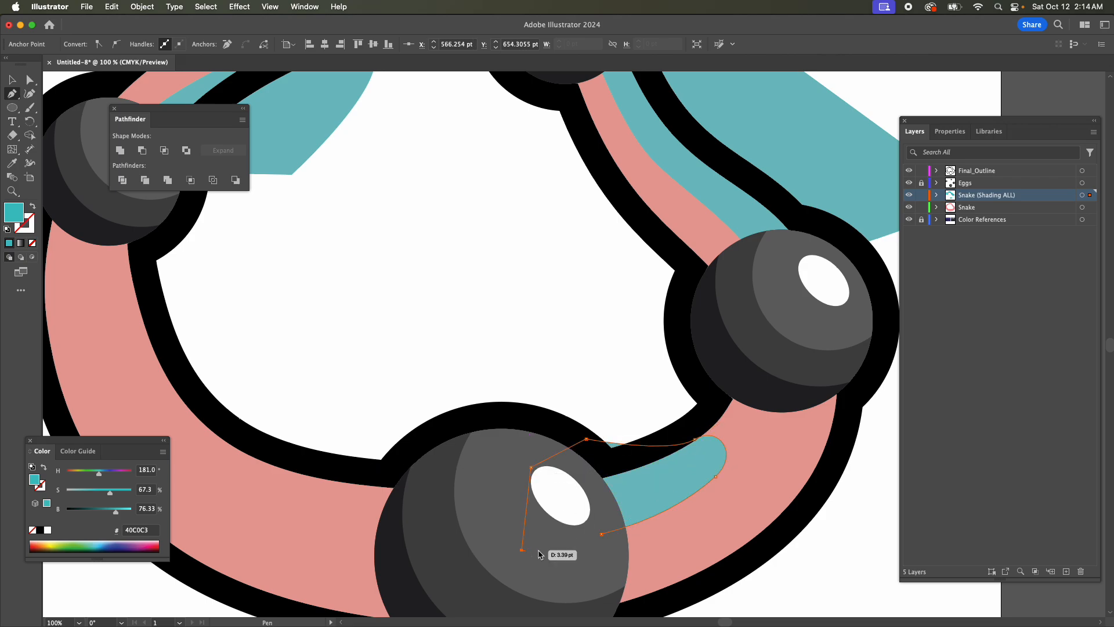
left_click(602, 533)
Slim the shading shape beside the bottom egg by adjusting its curve anchor and handle, and lower the corner on the egg's edge.
key("a")
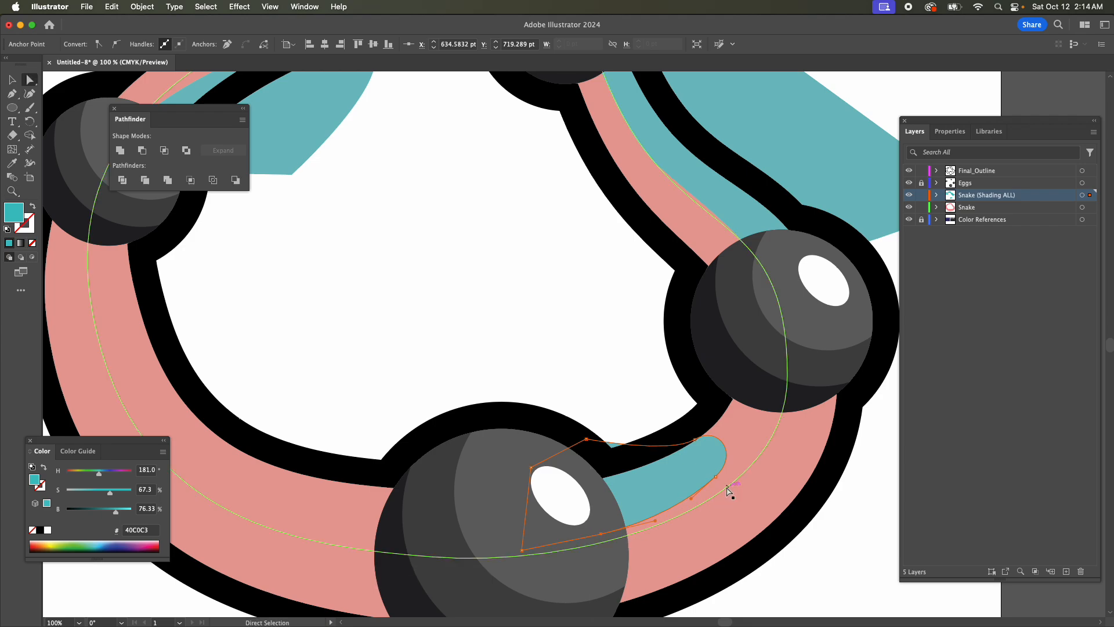
left_click_drag(716, 475, 730, 436)
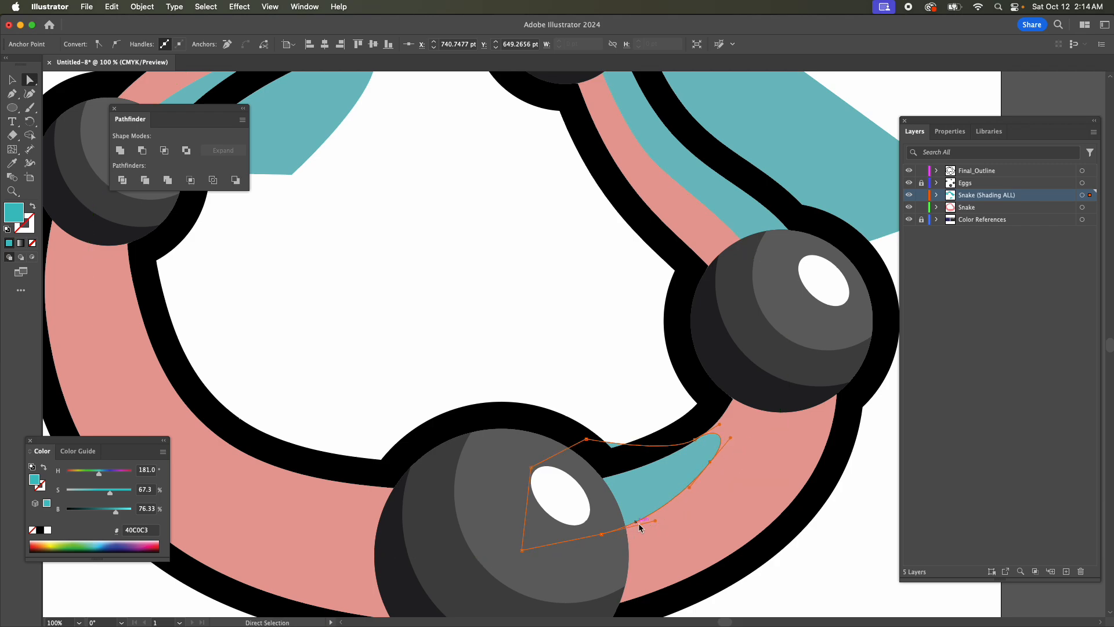
left_click_drag(639, 523, 659, 510)
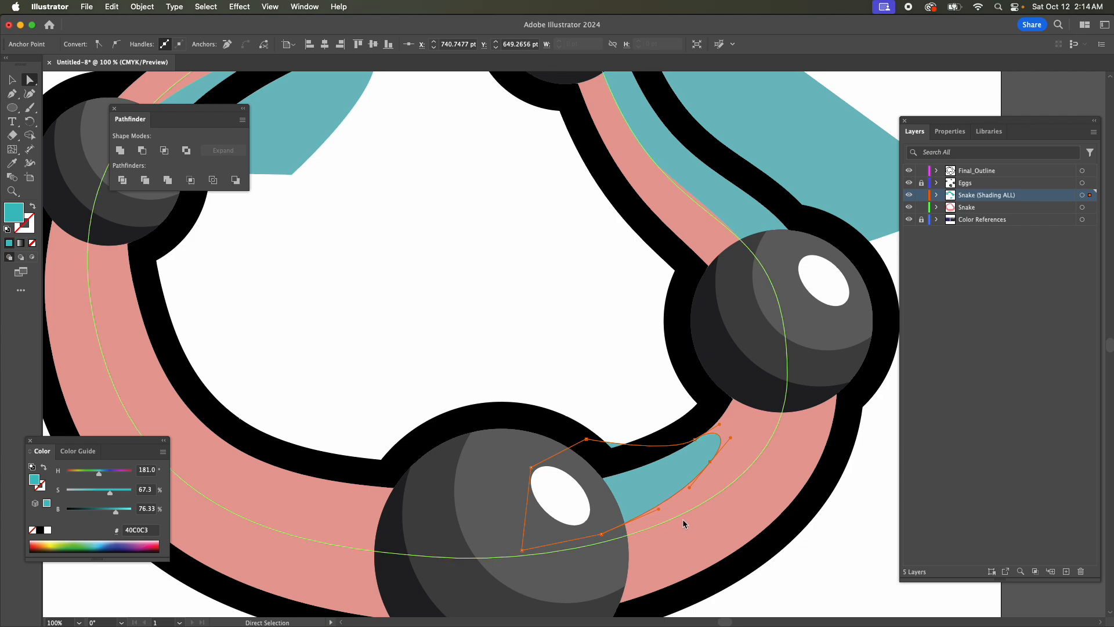
left_click_drag(586, 439, 591, 460)
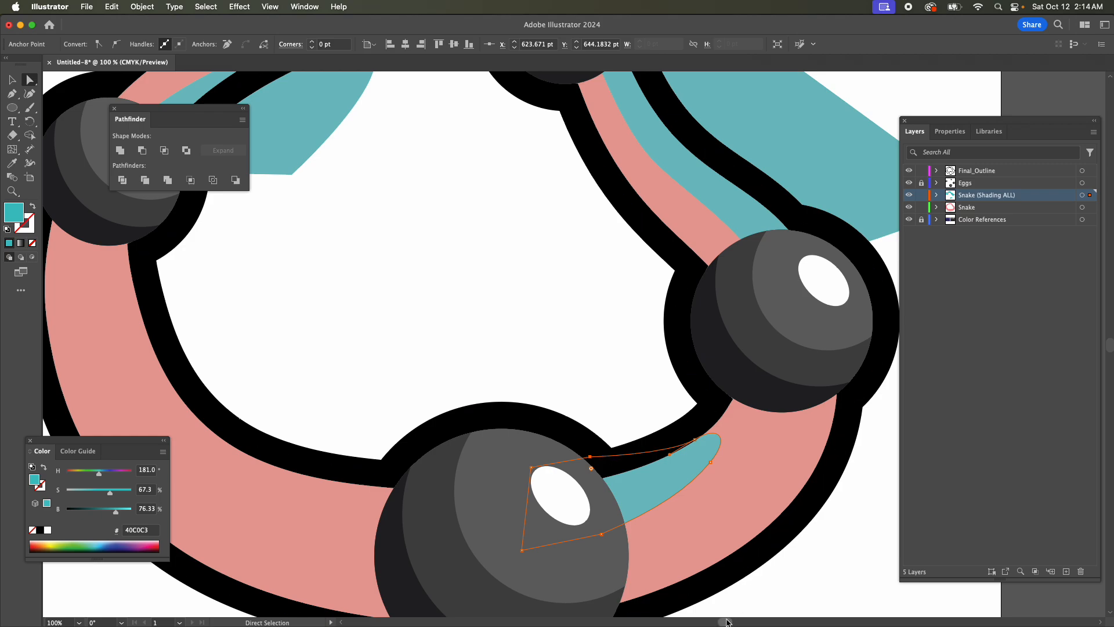
Draw a closed Pen shading shape along the body's inner edge from the left egg to the bottom egg, with corners inside the ring.
left_click_drag(727, 622, 719, 621)
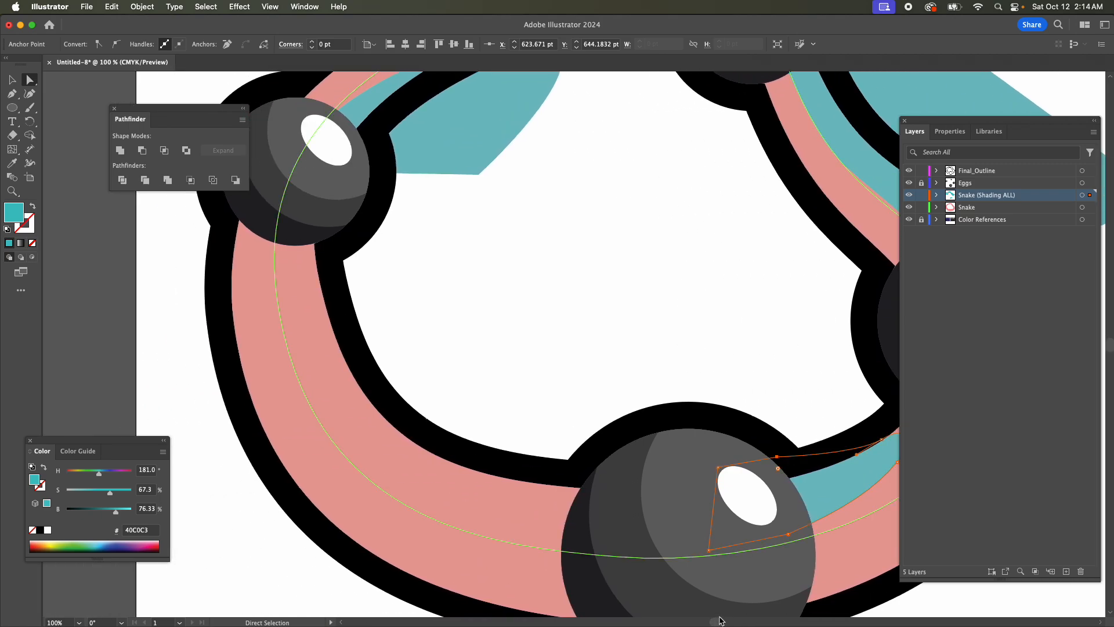
key("p")
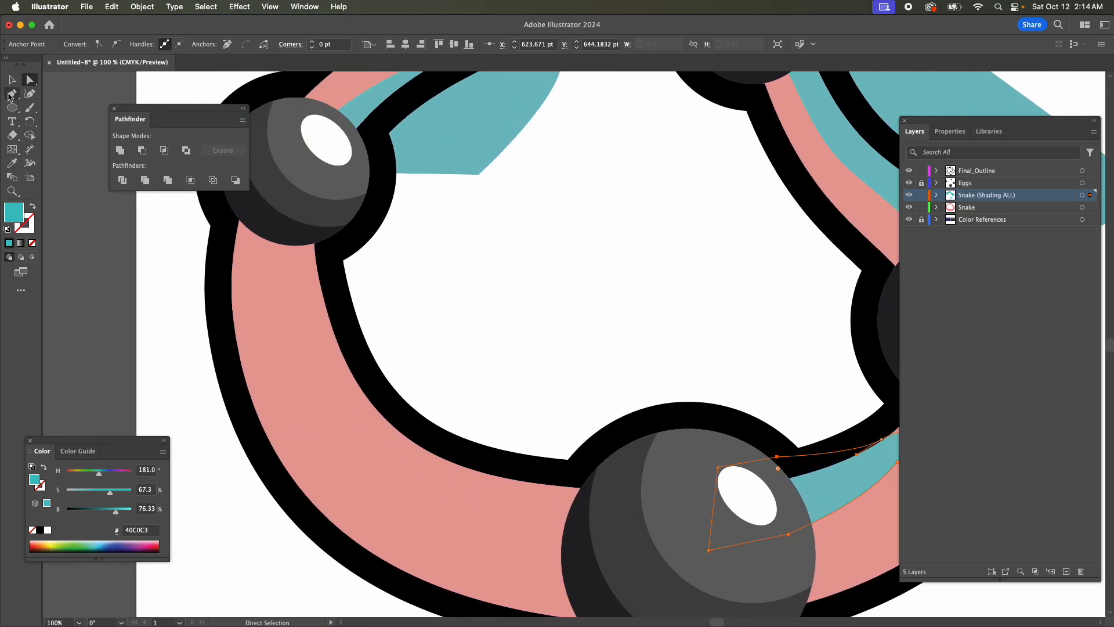
left_click_drag(290, 218, 283, 265)
left_click_drag(328, 423, 366, 472)
left_click_drag(603, 534, 695, 535)
left_click(621, 338)
left_click_drag(446, 275, 361, 224)
left_click(316, 199)
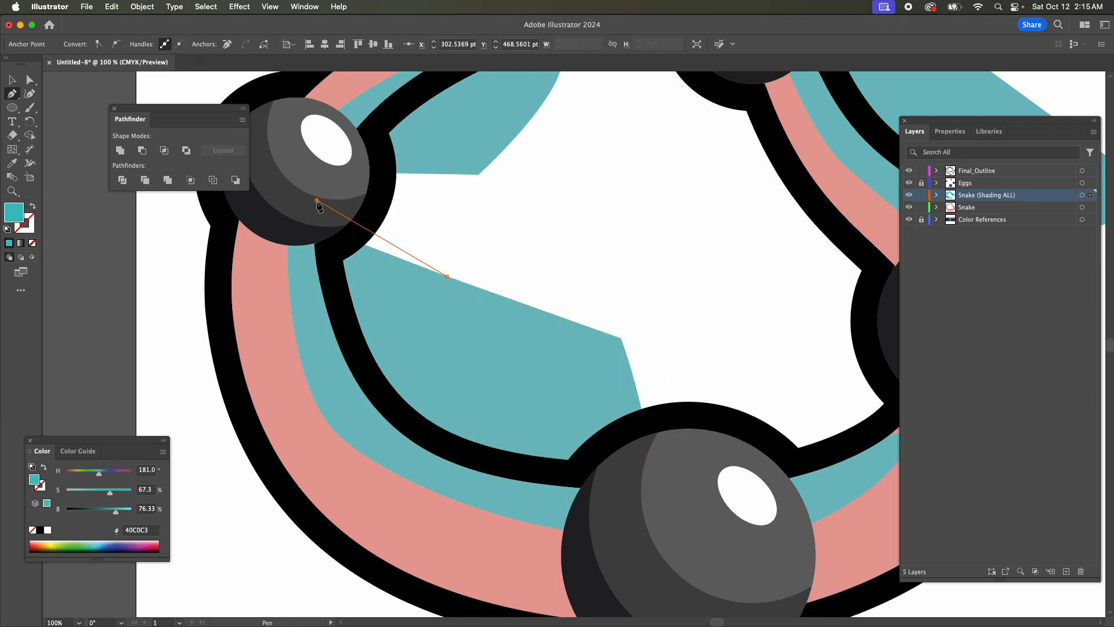
left_click(290, 215)
Smooth the shape's curve between the left and bottom eggs by lengthening its handles and shifting the middle anchor slightly inward.
key("a")
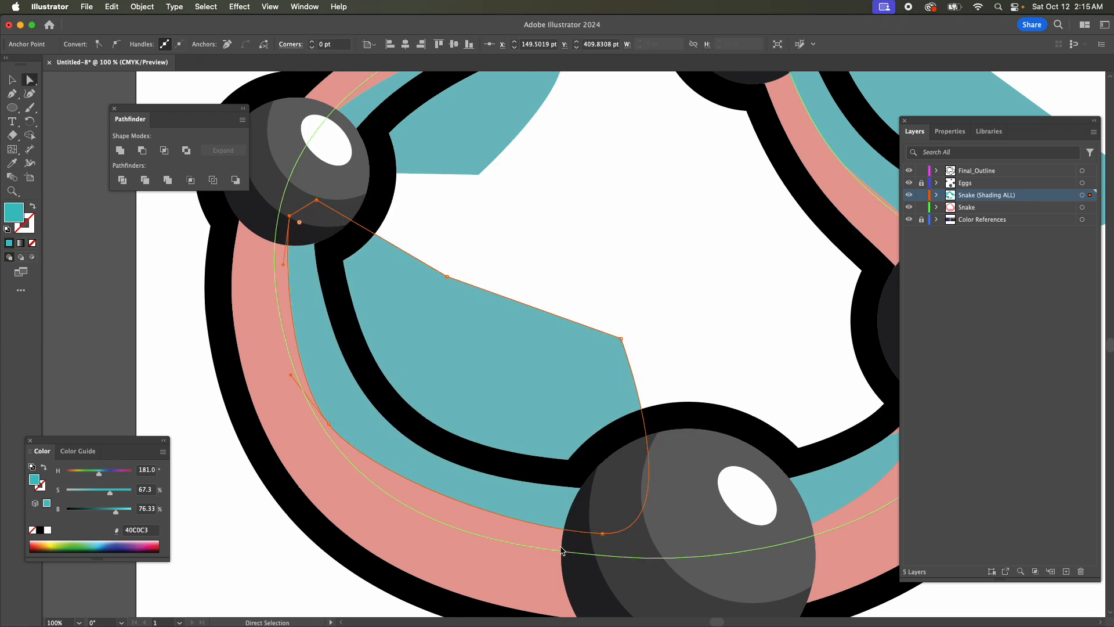
left_click(603, 533)
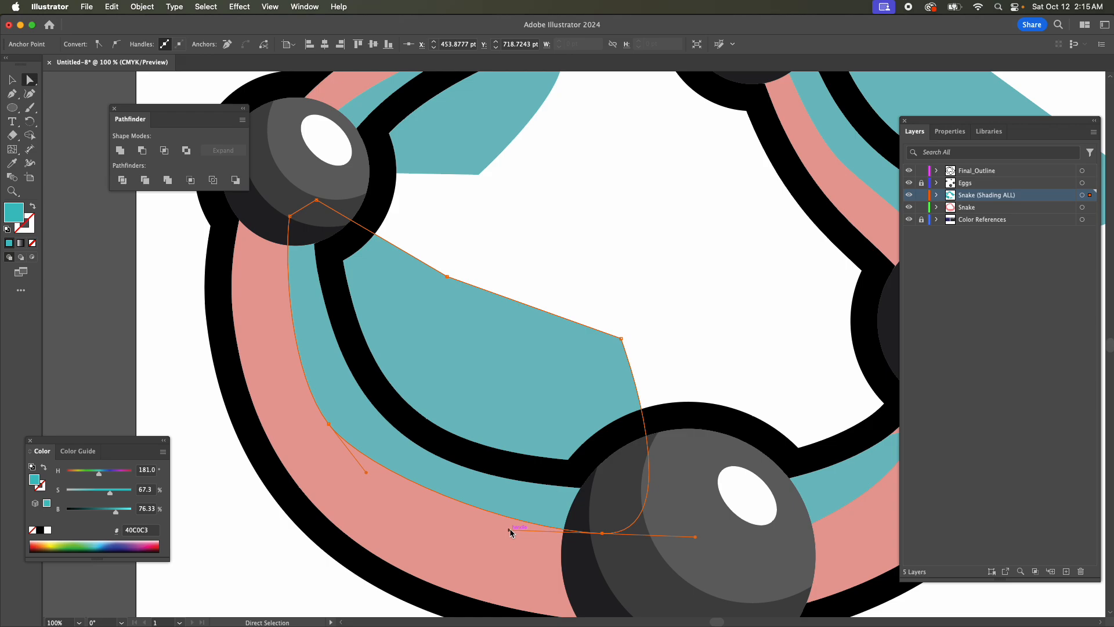
left_click_drag(510, 530, 440, 517)
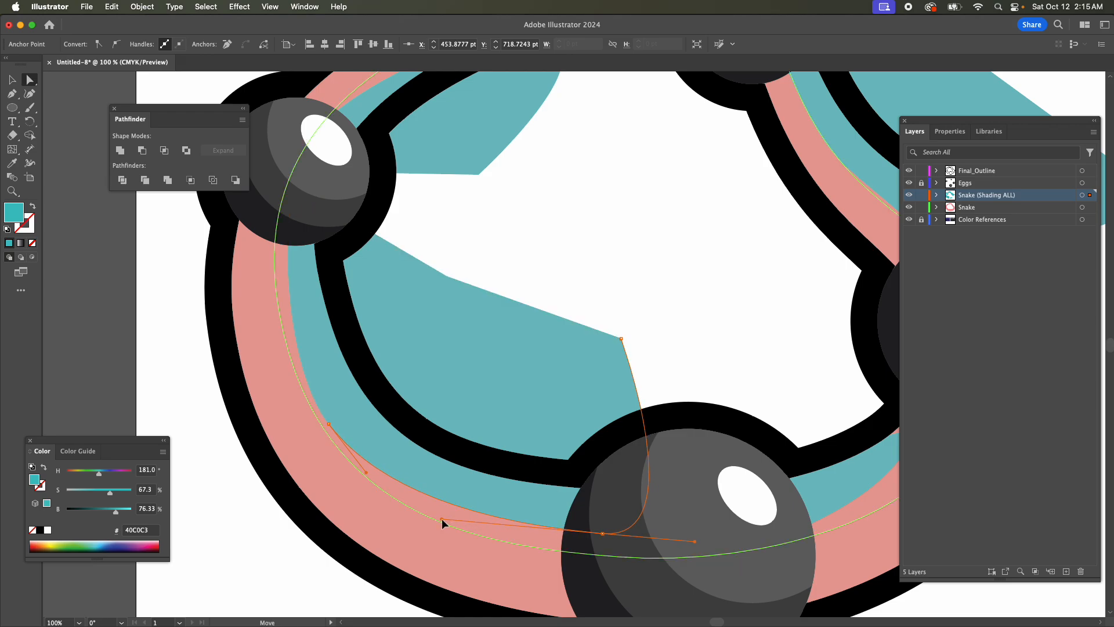
left_click(328, 423)
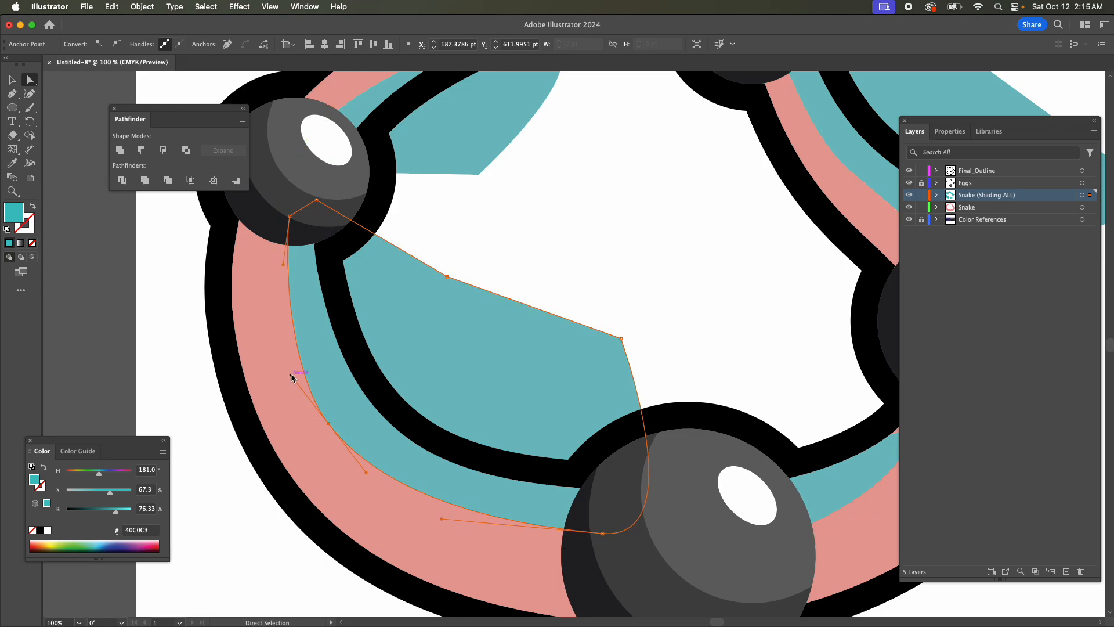
left_click_drag(291, 375, 284, 355)
left_click_drag(329, 424, 331, 422)
key("Right")
Draw a closed Pen shading shape along the body's outer edge from the left egg to the bottom egg, with corners outside the outline.
key("super+minus")
key("super+minus")
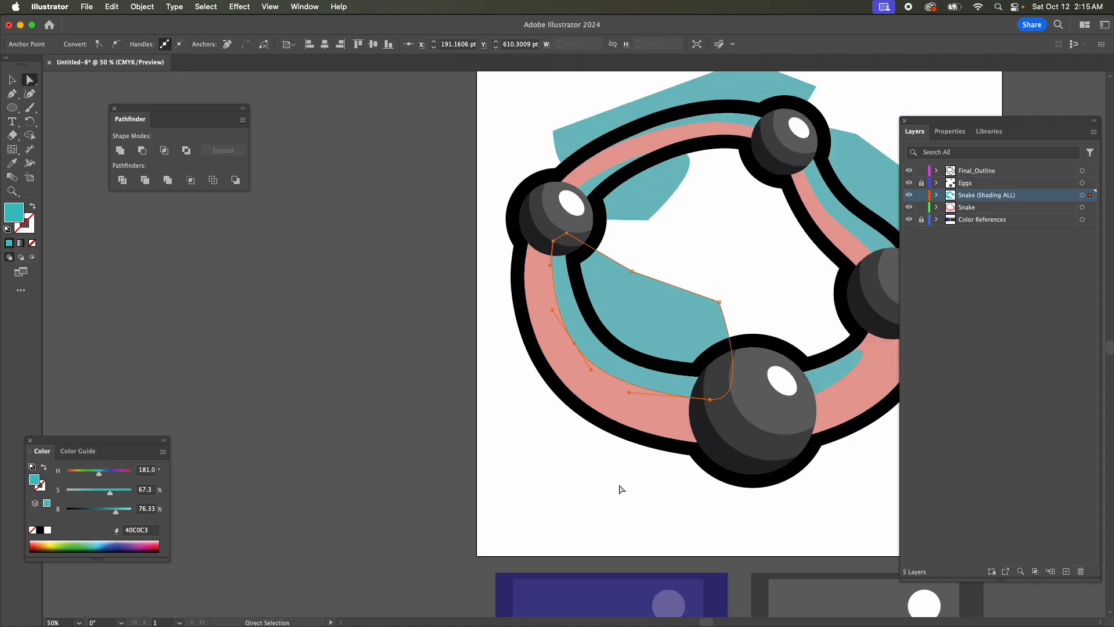
left_click_drag(706, 621, 717, 622)
scroll(789, 516, "up", 2)
scroll(788, 515, "up", 2)
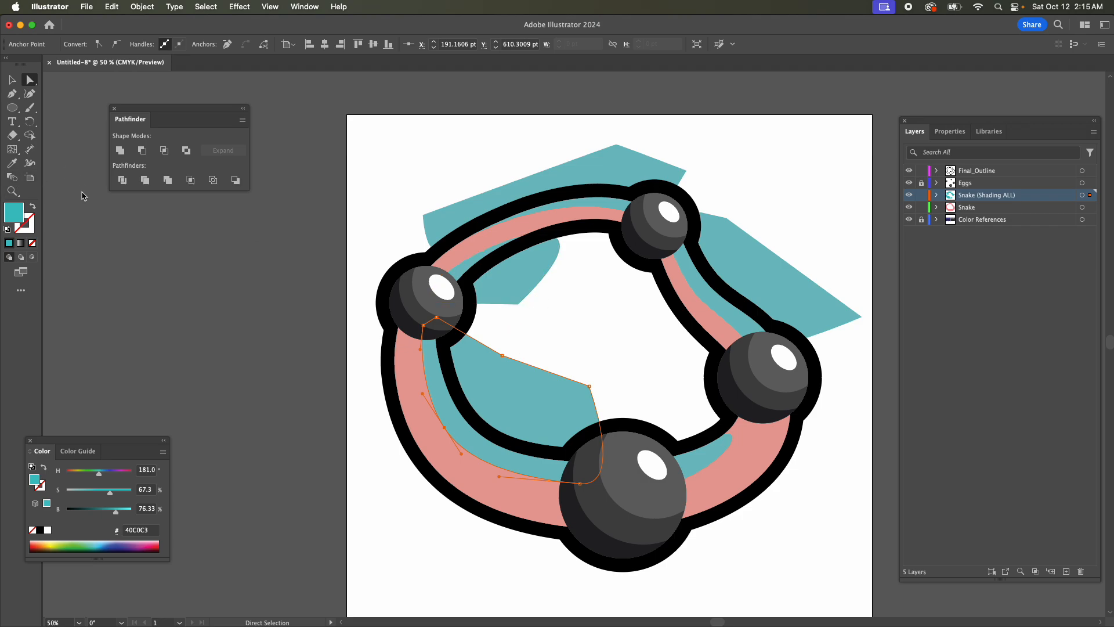
left_click(12, 94)
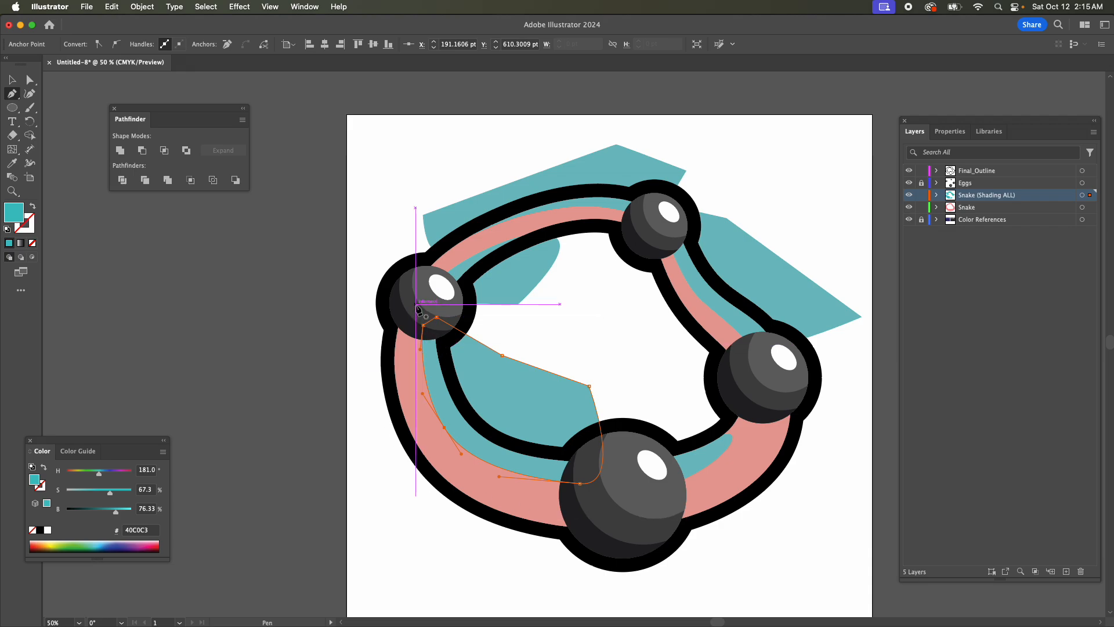
left_click_drag(415, 303, 412, 363)
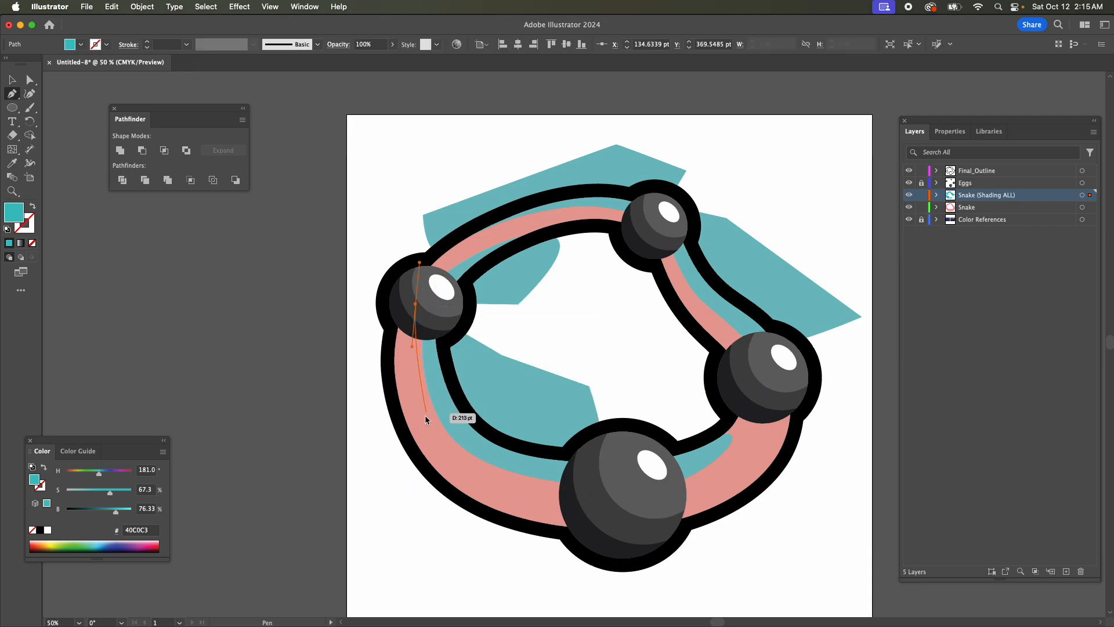
left_click_drag(437, 444, 462, 467)
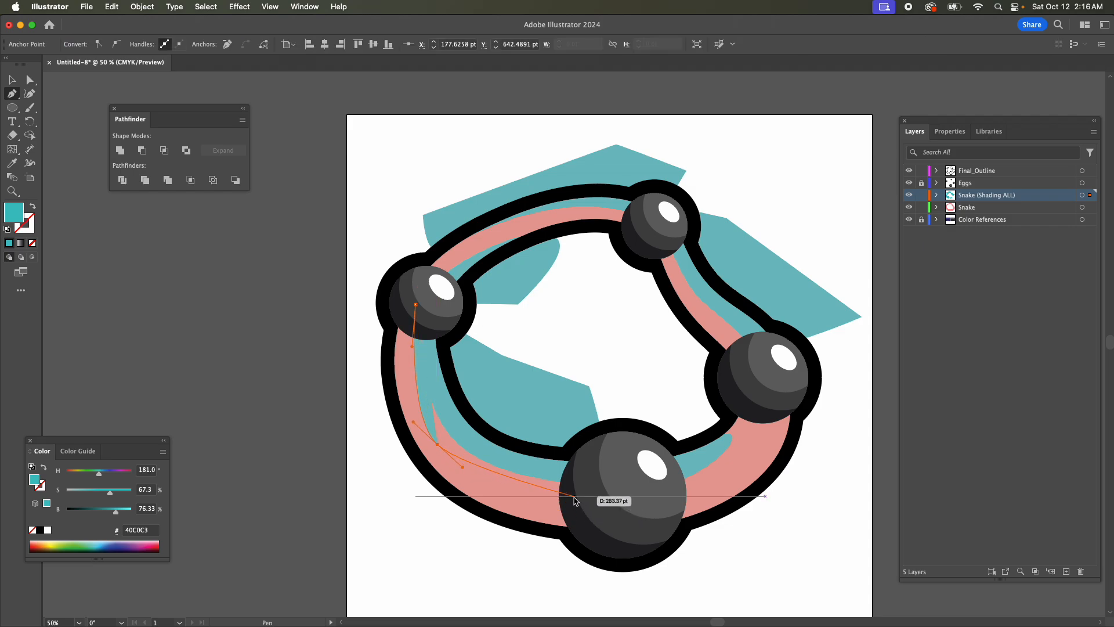
left_click_drag(573, 496, 645, 495)
left_click(555, 578)
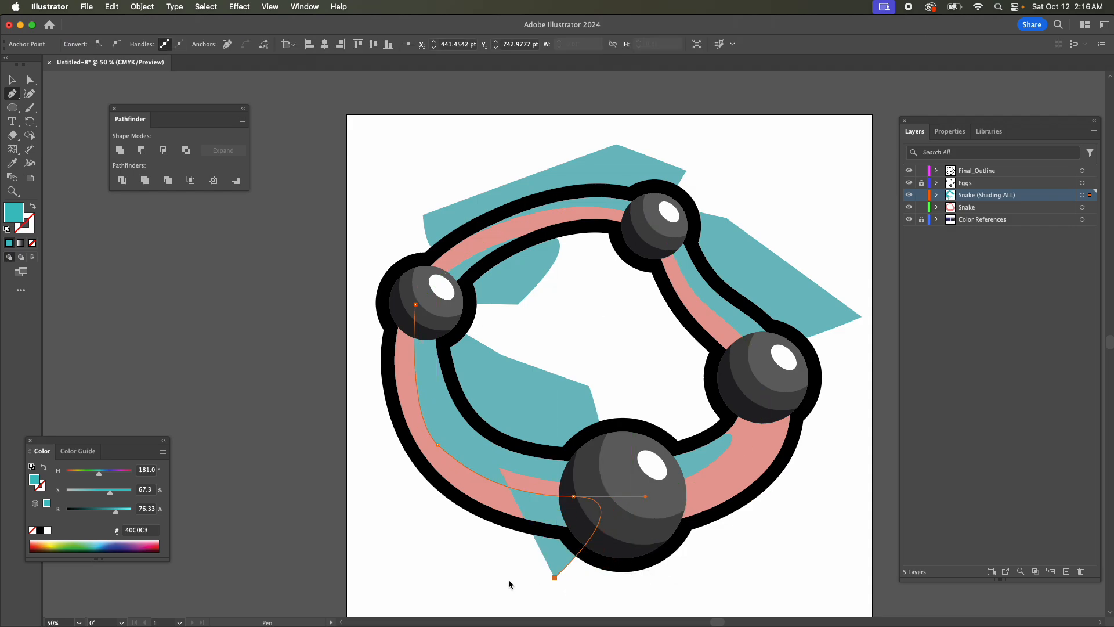
left_click(389, 544)
left_click(356, 421)
left_click(375, 296)
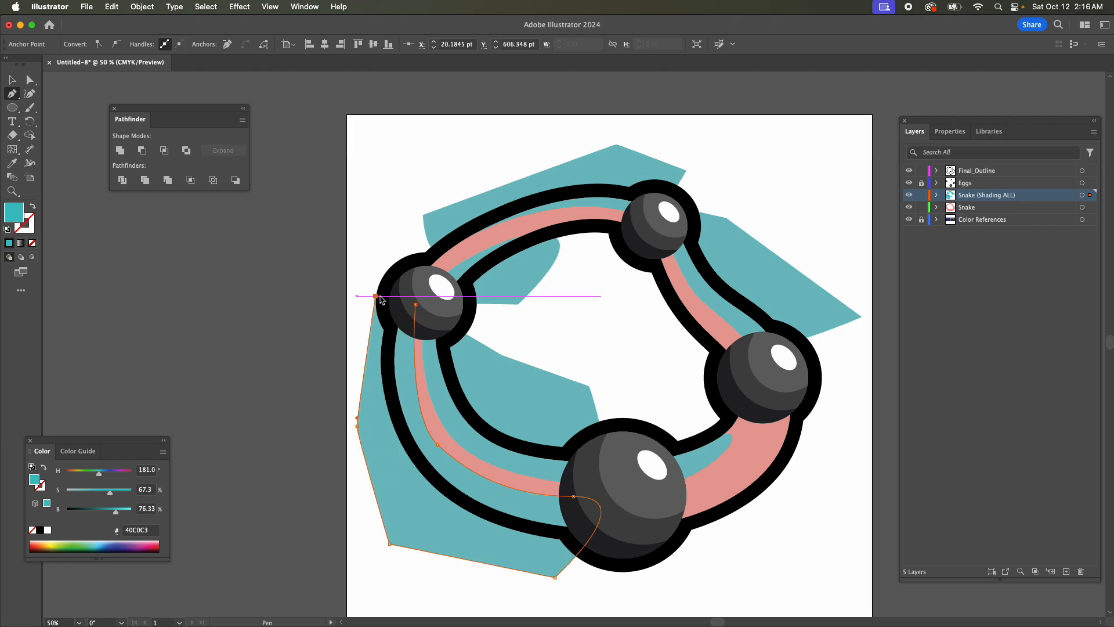
left_click(415, 304)
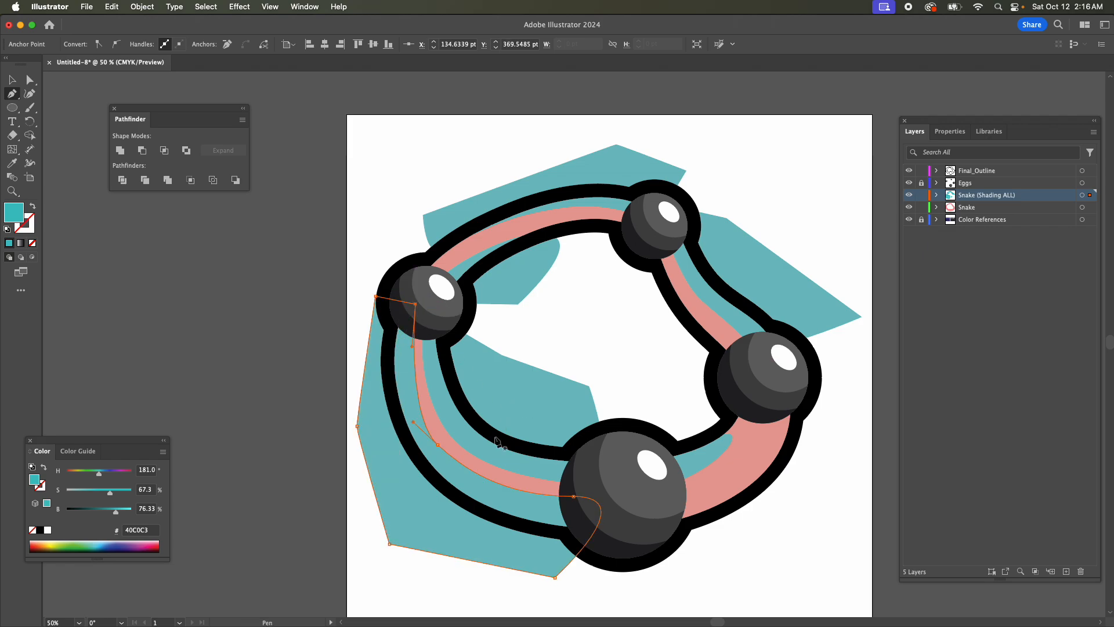
Smooth the outer shading shape by raising its anchor on the bottom egg, shifting the middle anchor inward, and adjusting the middle handles.
key("super+plus")
key("super+plus")
scroll(720, 497, "down", 4)
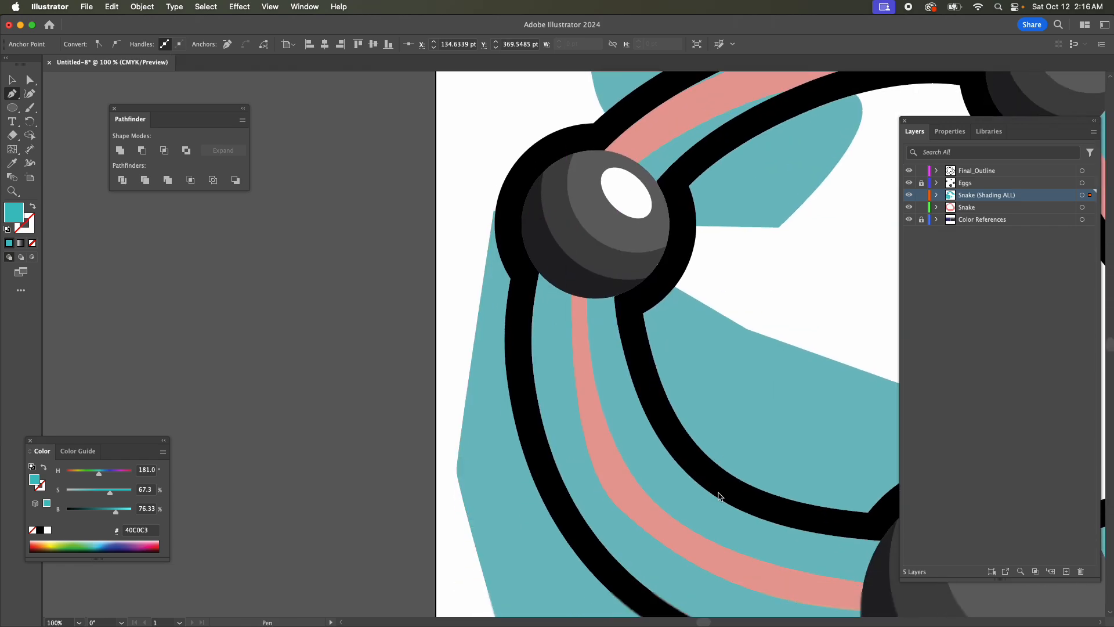
scroll(719, 496, "down", 4)
scroll(706, 623, "right", 5)
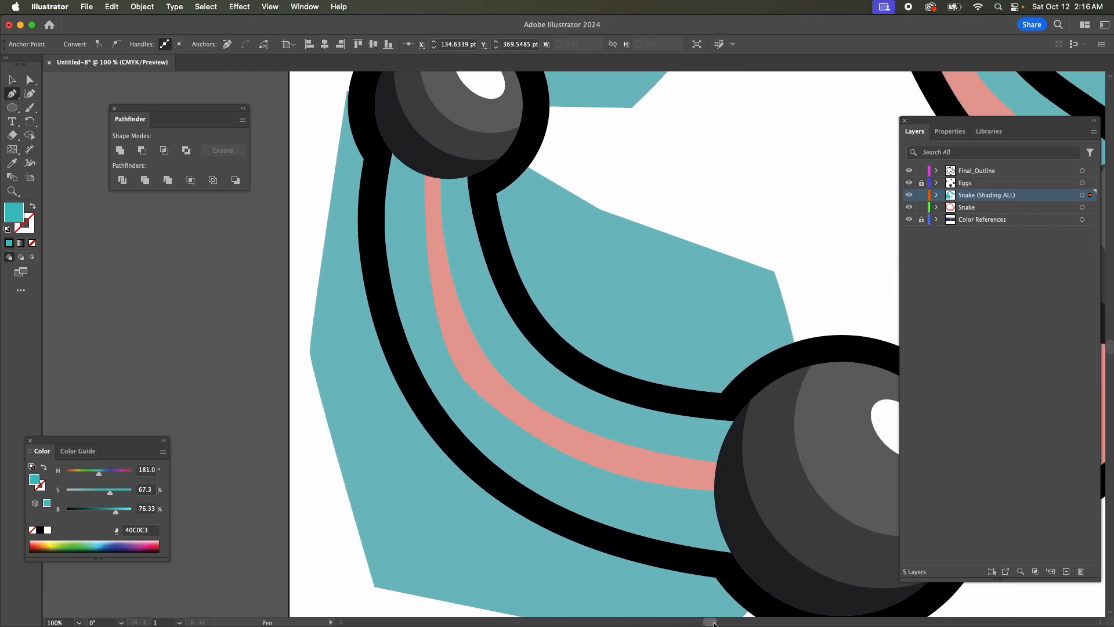
key("a")
left_click_drag(678, 492, 682, 479)
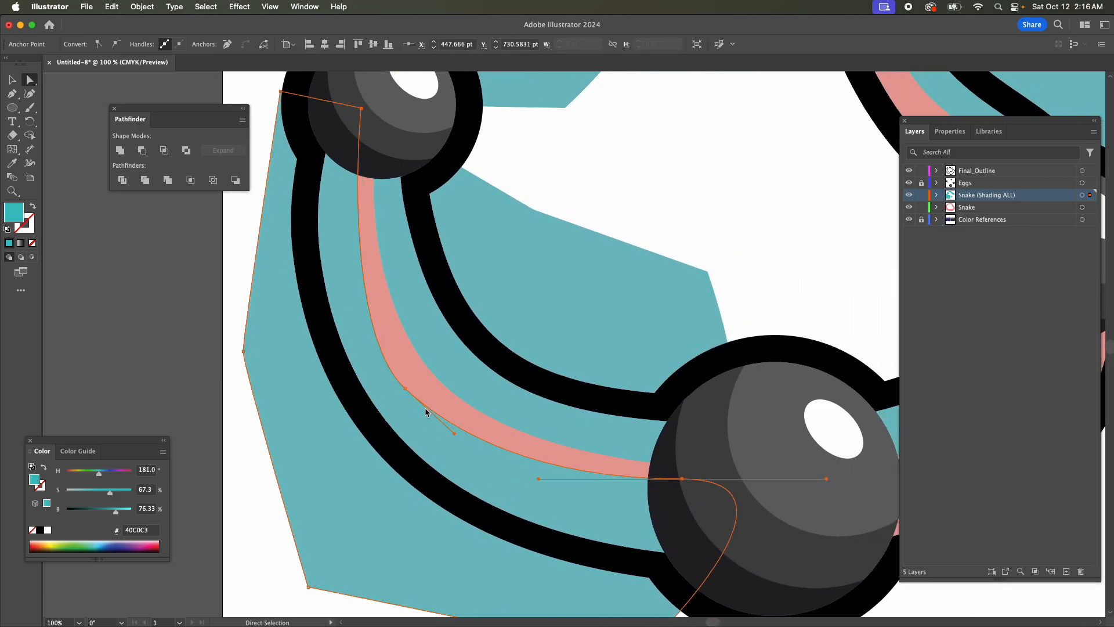
left_click_drag(405, 389, 414, 387)
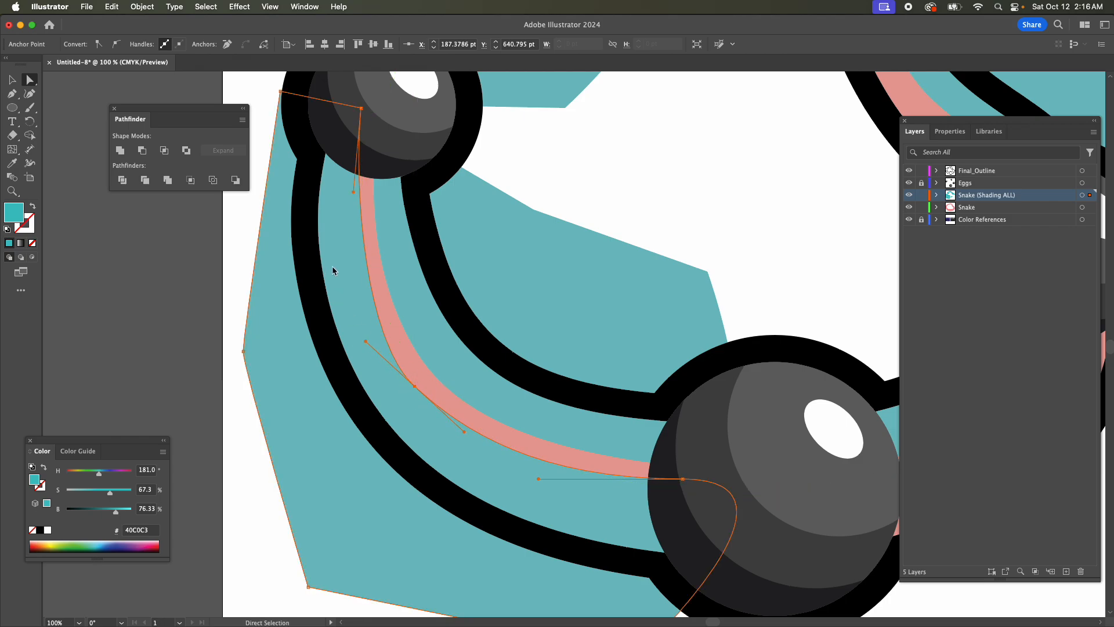
left_click_drag(366, 340, 350, 312)
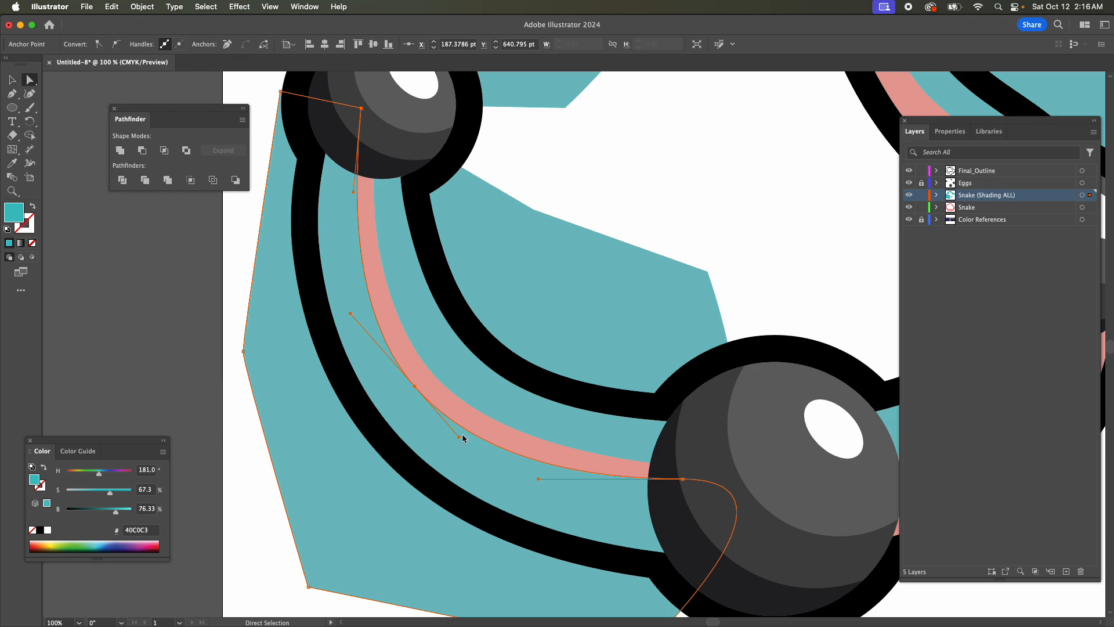
left_click_drag(458, 433, 465, 435)
Lower the outer shape's corner inside the left egg and fine-tune the handles of the curve just below it.
left_click_drag(355, 191, 350, 197)
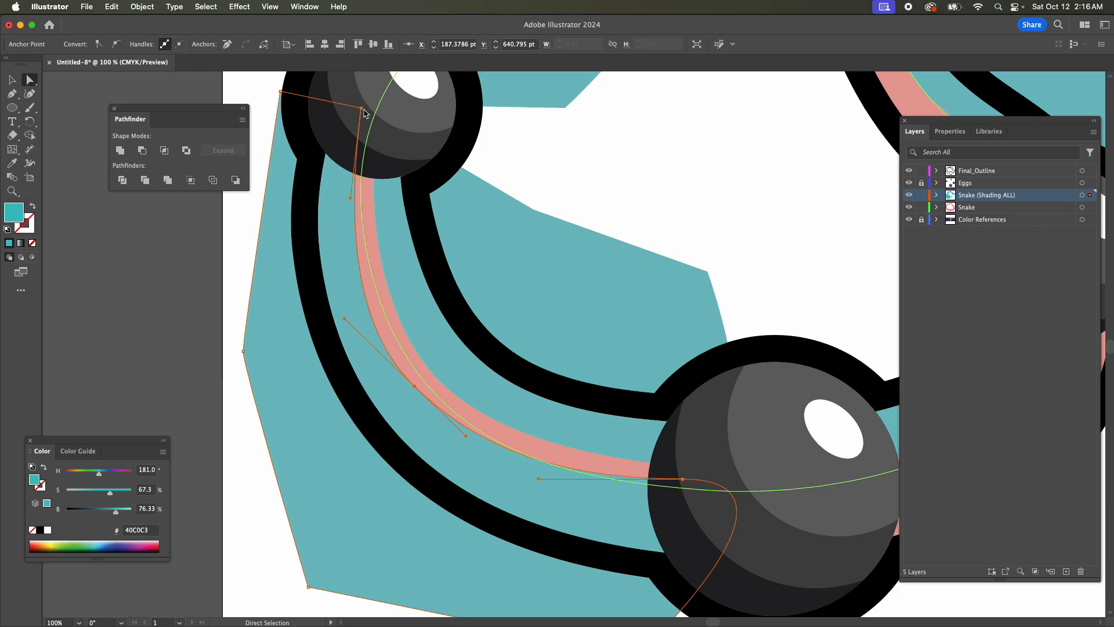
left_click_drag(361, 109, 364, 133)
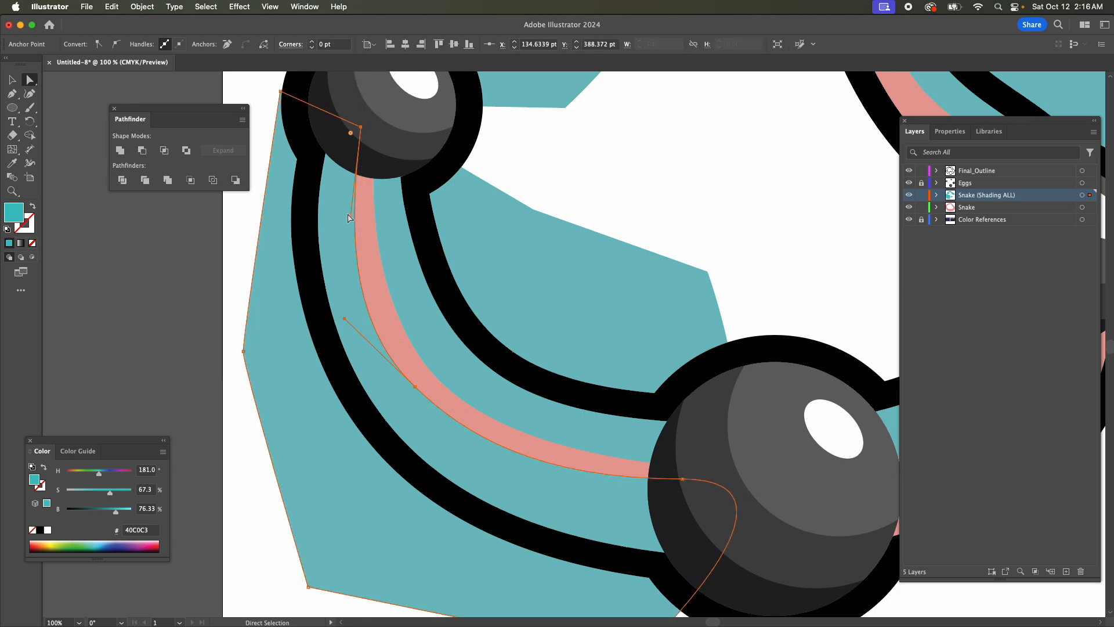
left_click_drag(351, 217, 346, 217)
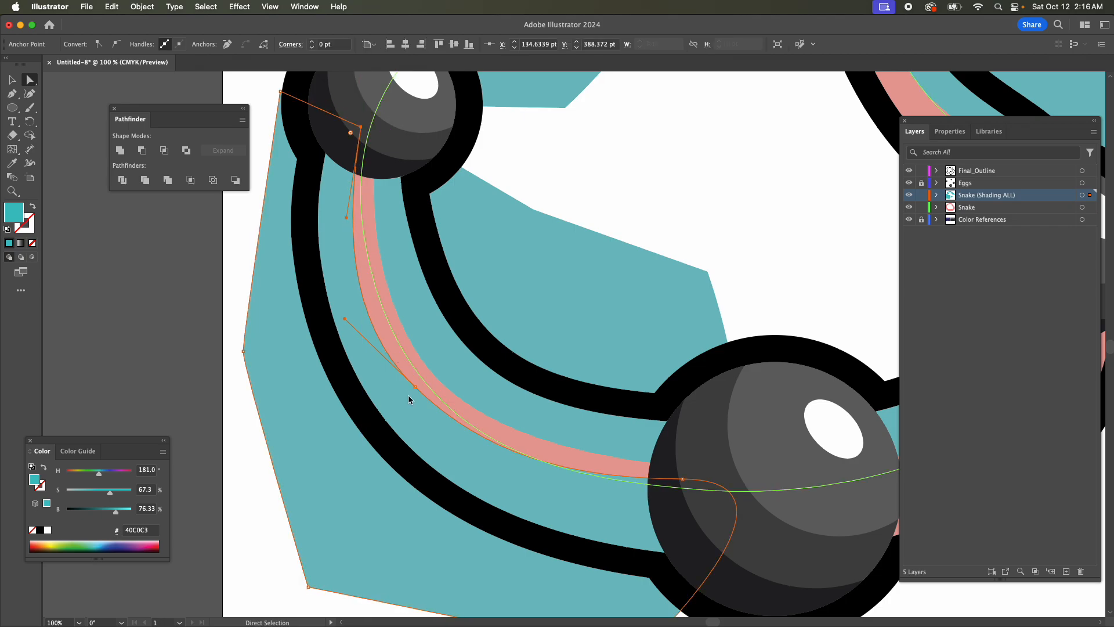
left_click_drag(345, 318, 349, 318)
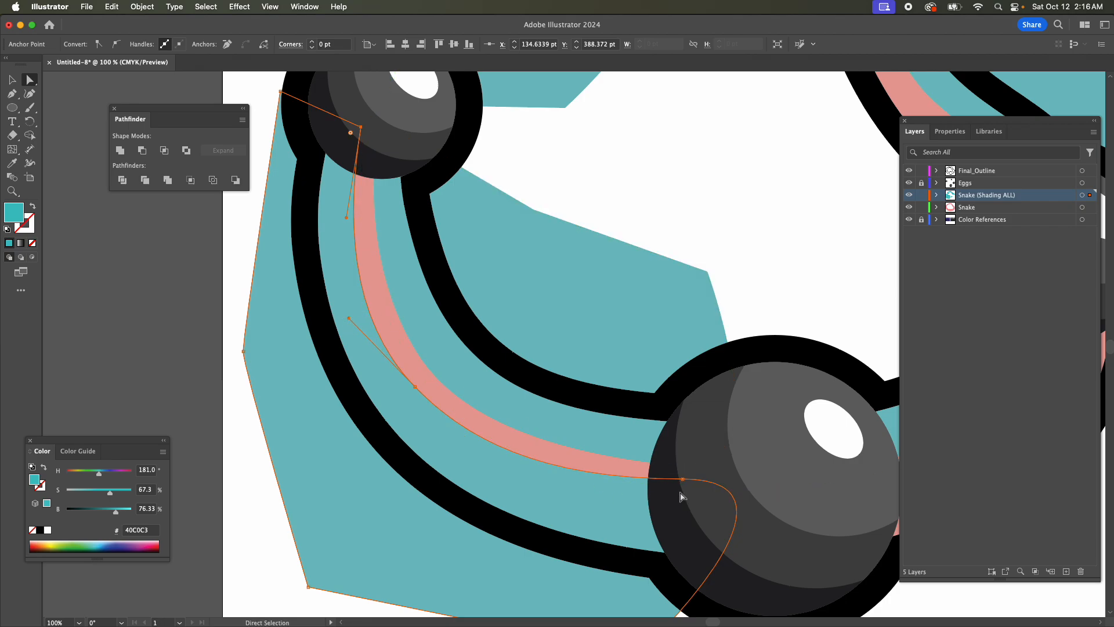
Move the outer shape's anchor on the bottom egg slightly down and toward the egg's edge, tilting its handle to slope the curve downward.
left_click_drag(683, 478, 666, 491)
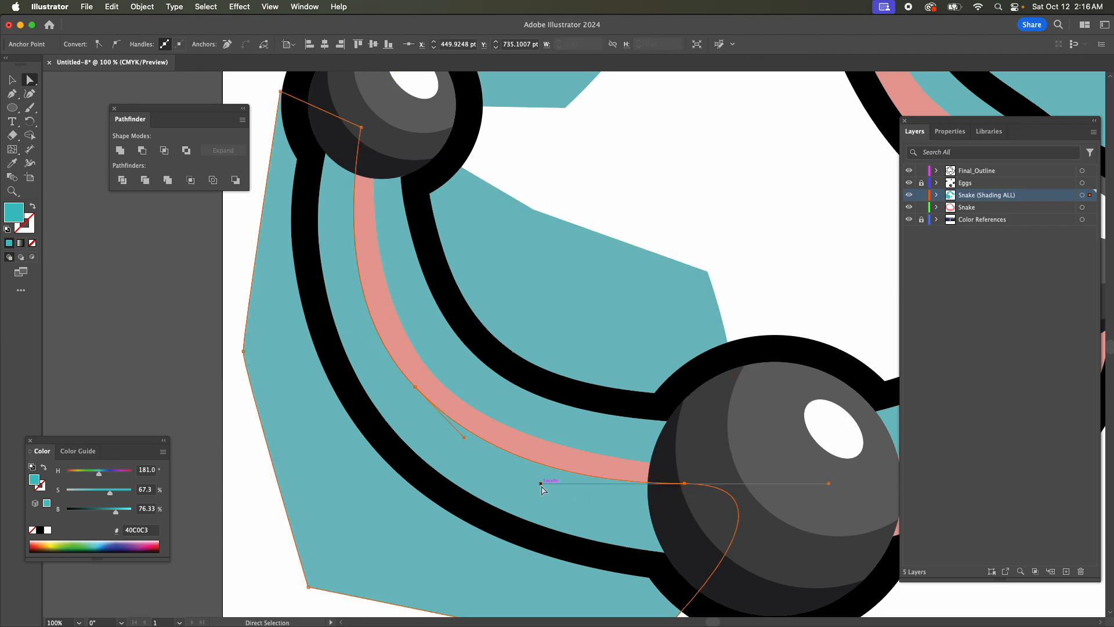
left_click_drag(541, 483, 548, 475)
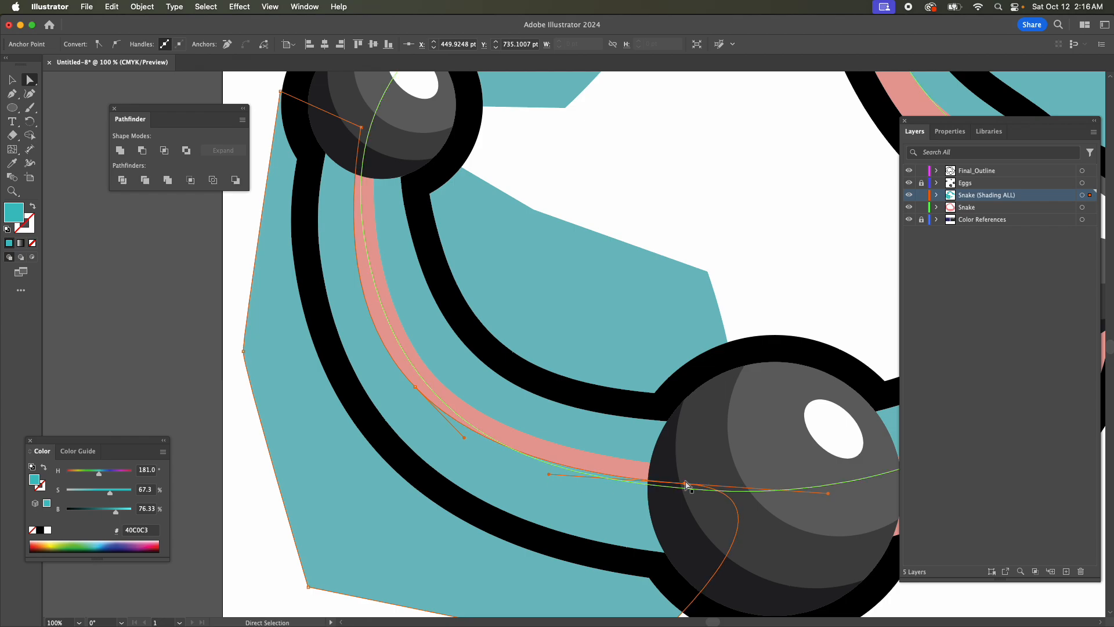
left_click_drag(685, 483, 674, 494)
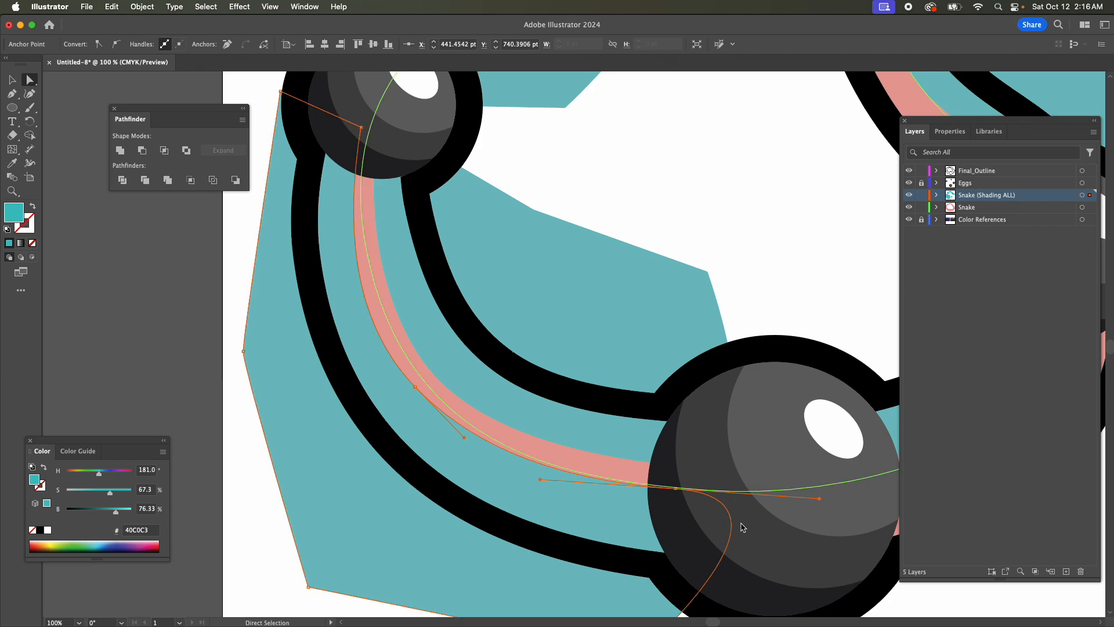
key("Up")
key("Up")
key("Up")
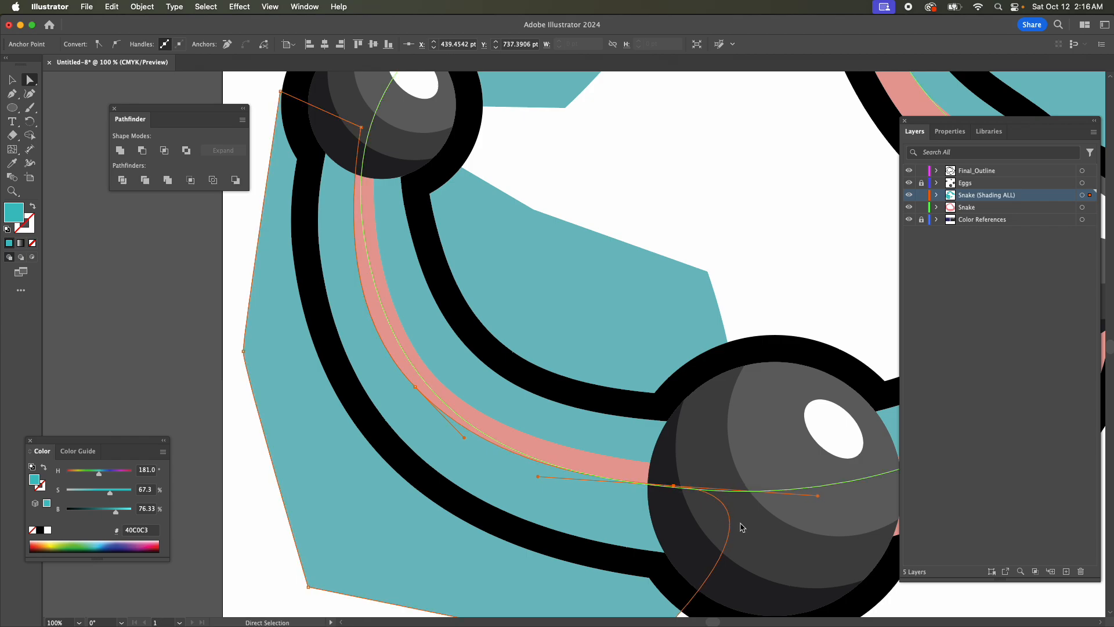
key("Down")
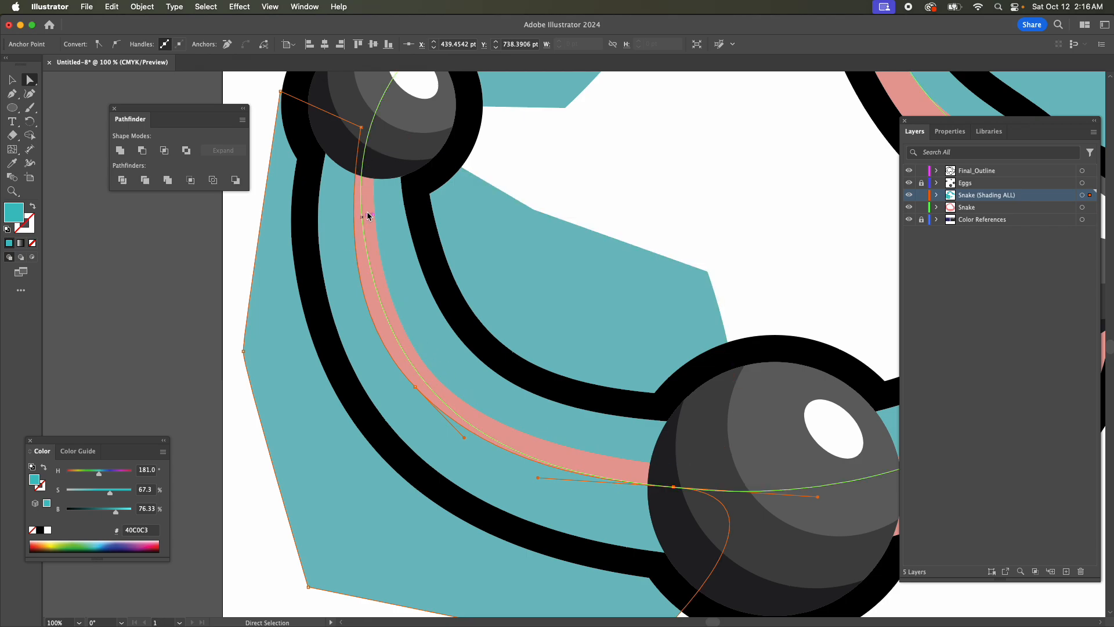
Nudge the outer shape's corner in the left egg slightly outward and pull the middle anchor's upper handle slightly inward.
left_click(357, 238)
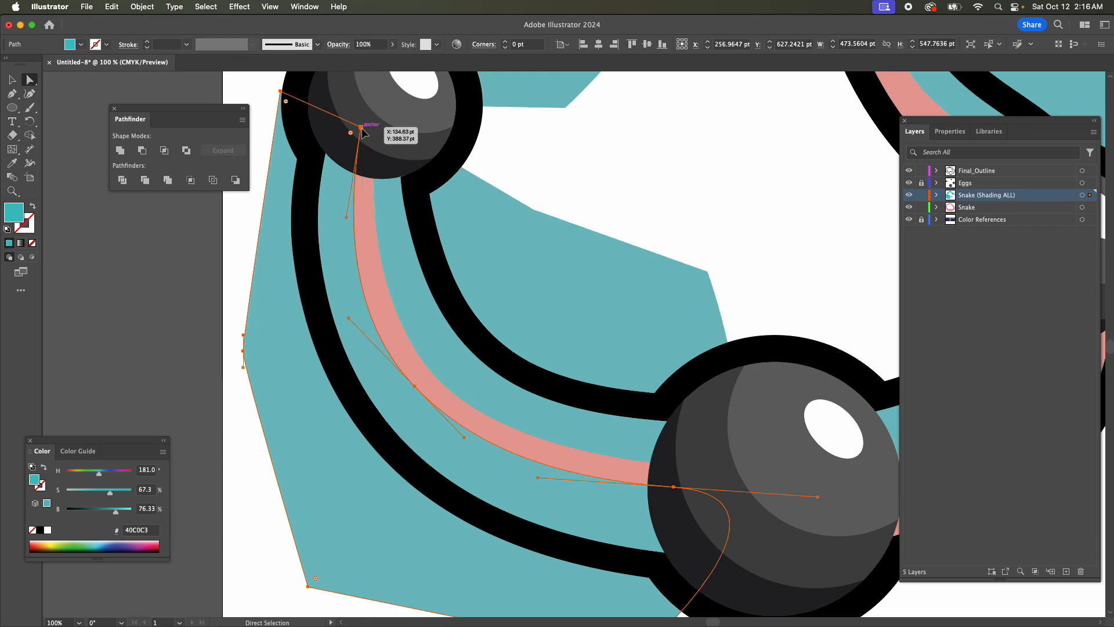
left_click(361, 126)
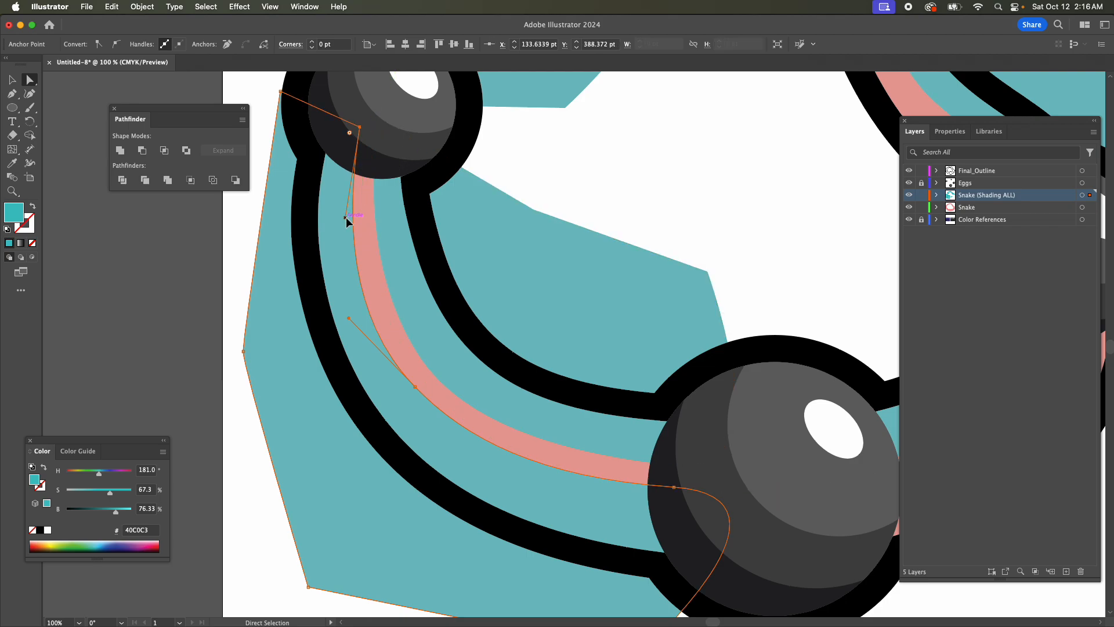
left_click_drag(345, 217, 353, 222)
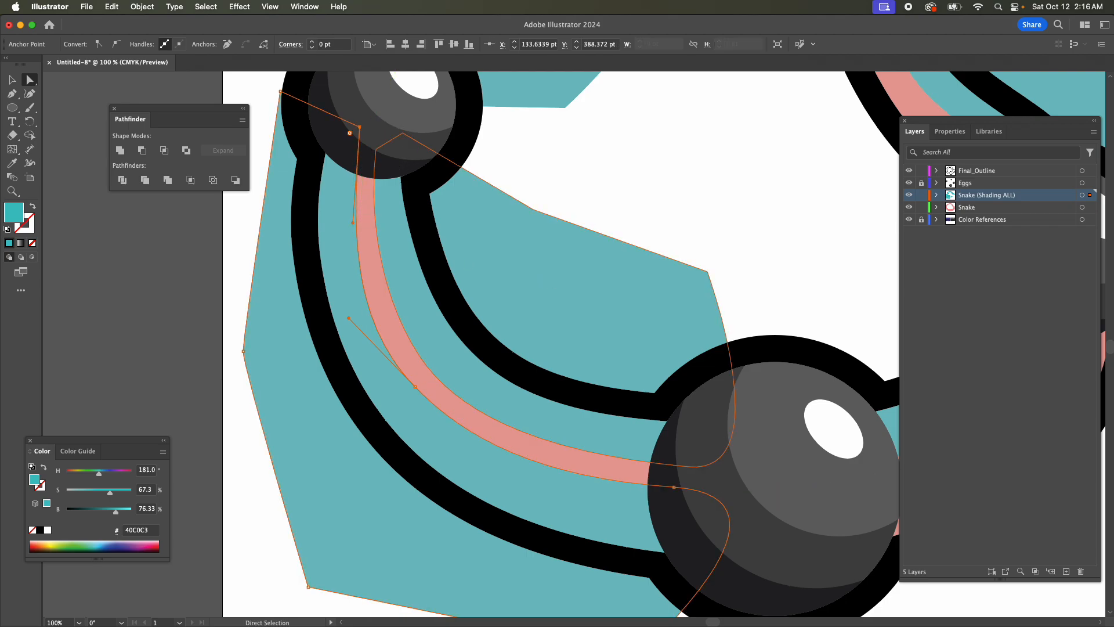
key("cmd+z")
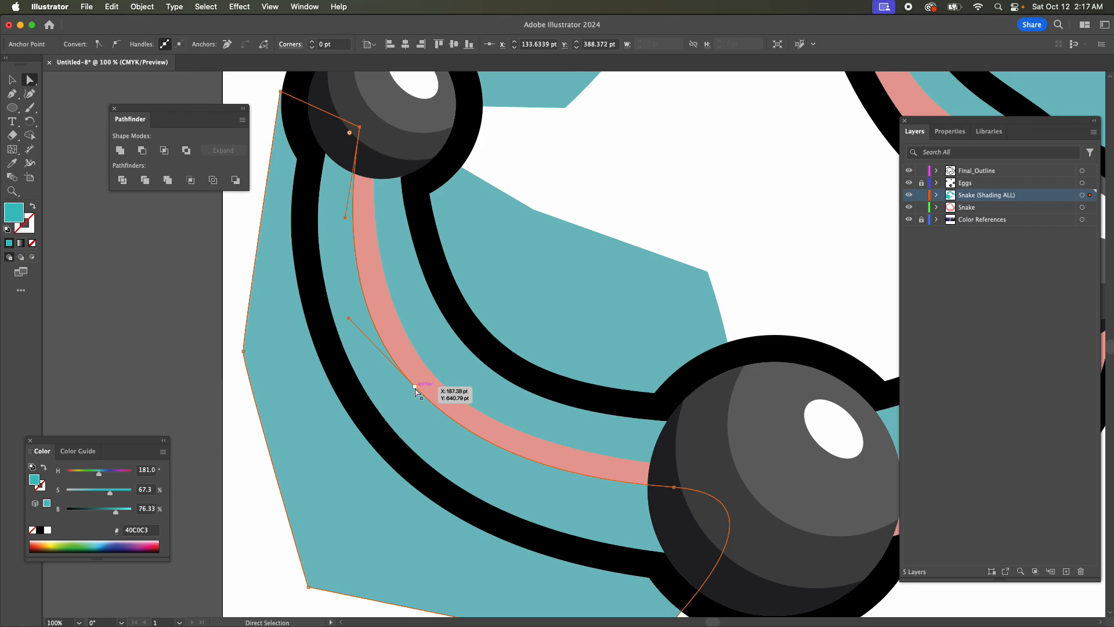
left_click(415, 386)
left_click_drag(349, 318, 354, 321)
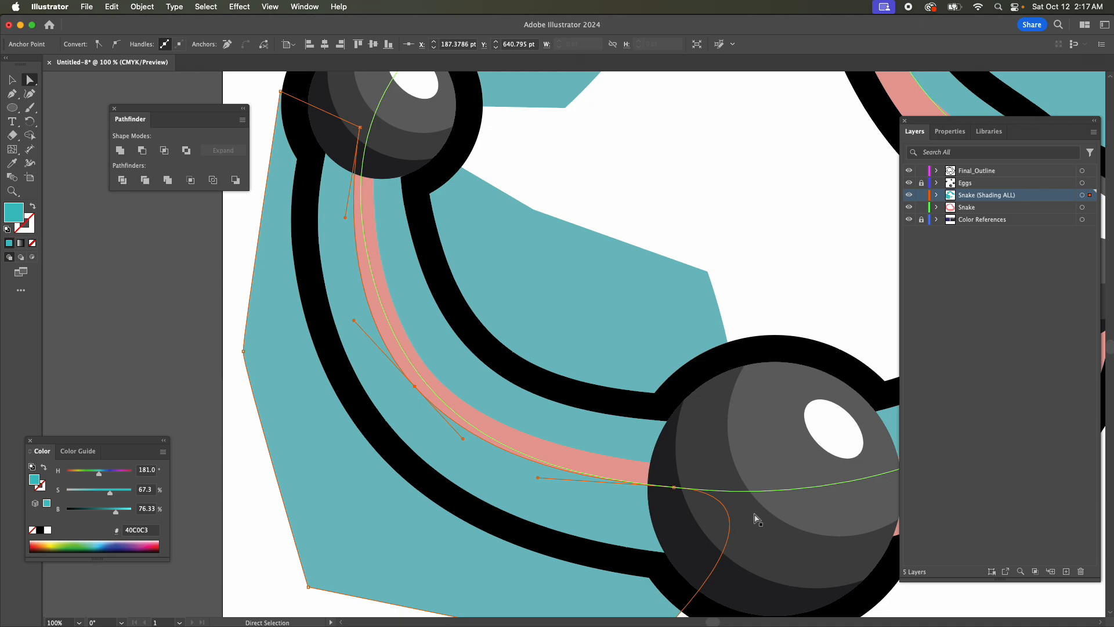
Draw a closed Pen shading shape along the body's outer edge from the bottom egg to the right egg, with corners outside the outline.
key("super+minus")
key("super+minus")
key("super+minus")
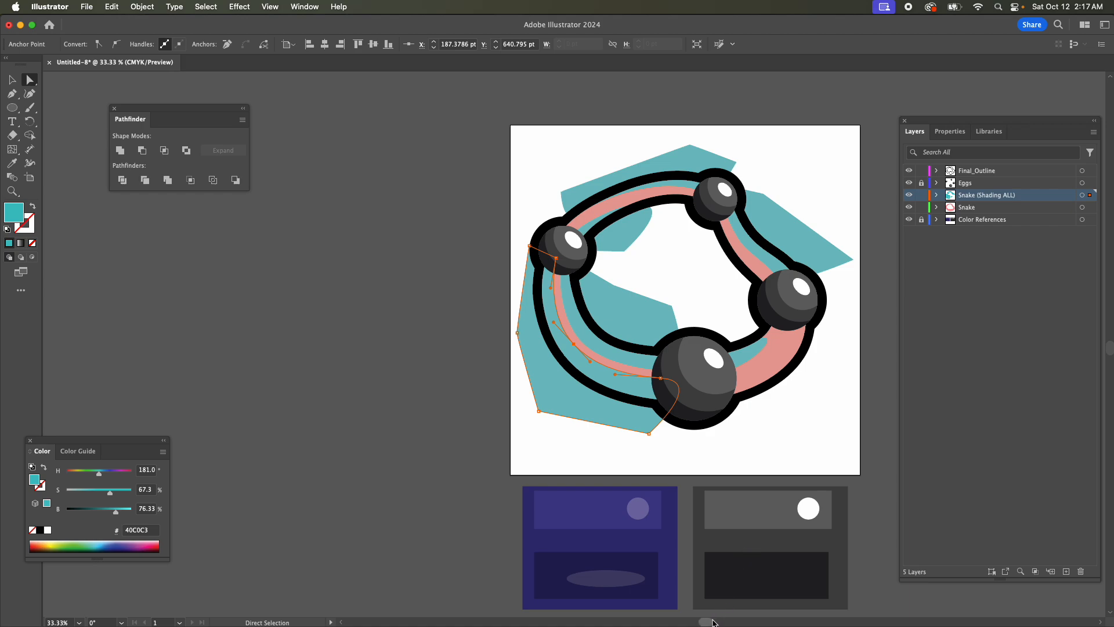
left_click_drag(712, 621, 727, 622)
left_click(632, 381)
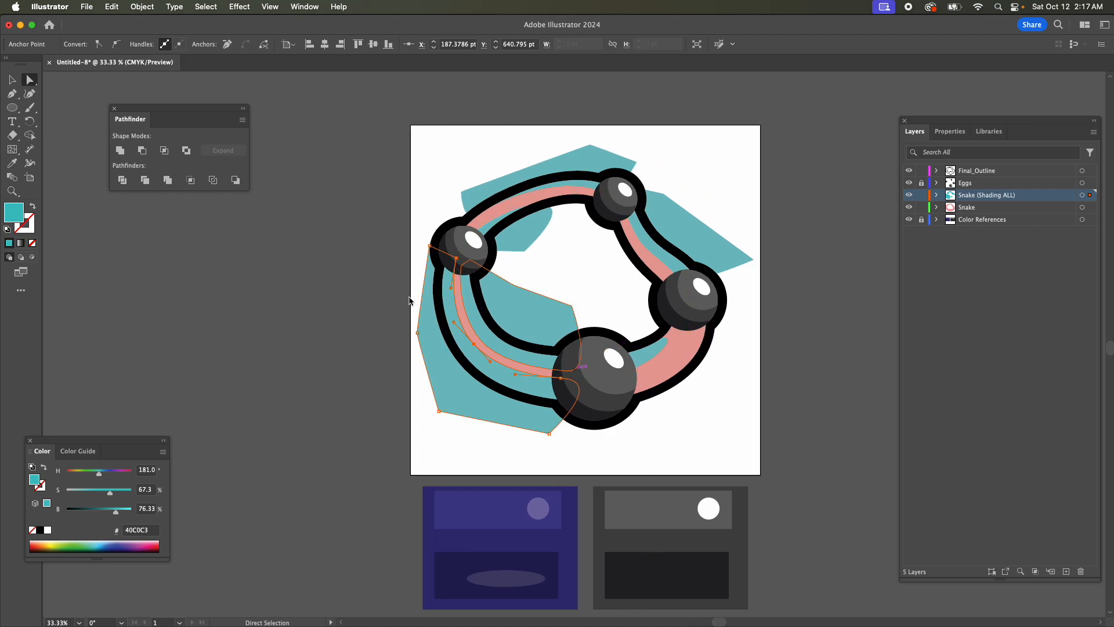
left_click(12, 93)
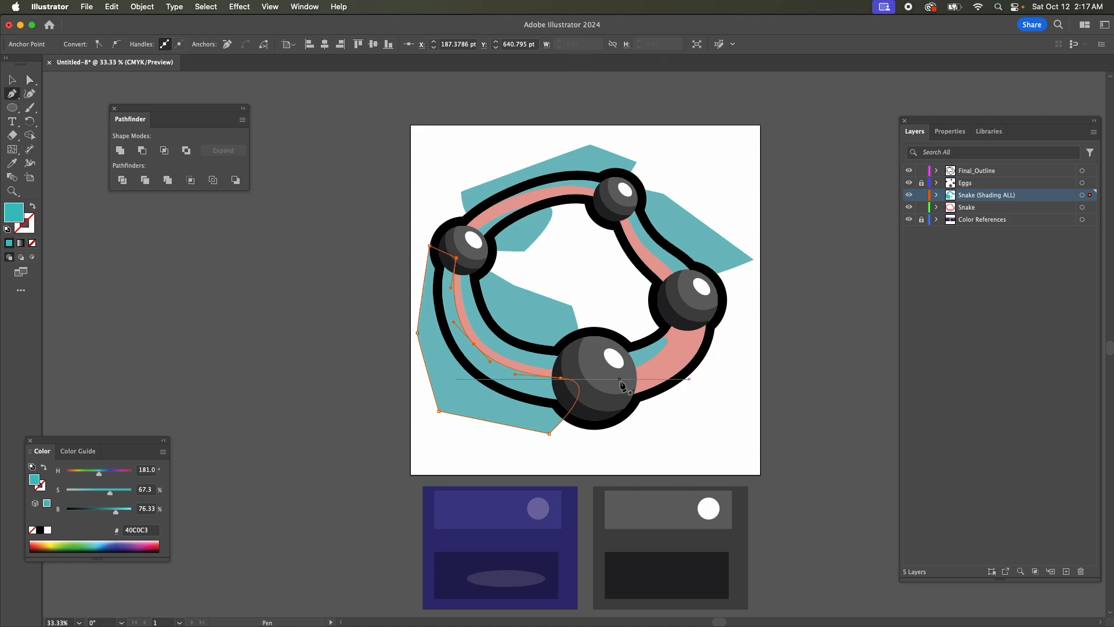
left_click_drag(620, 385, 659, 375)
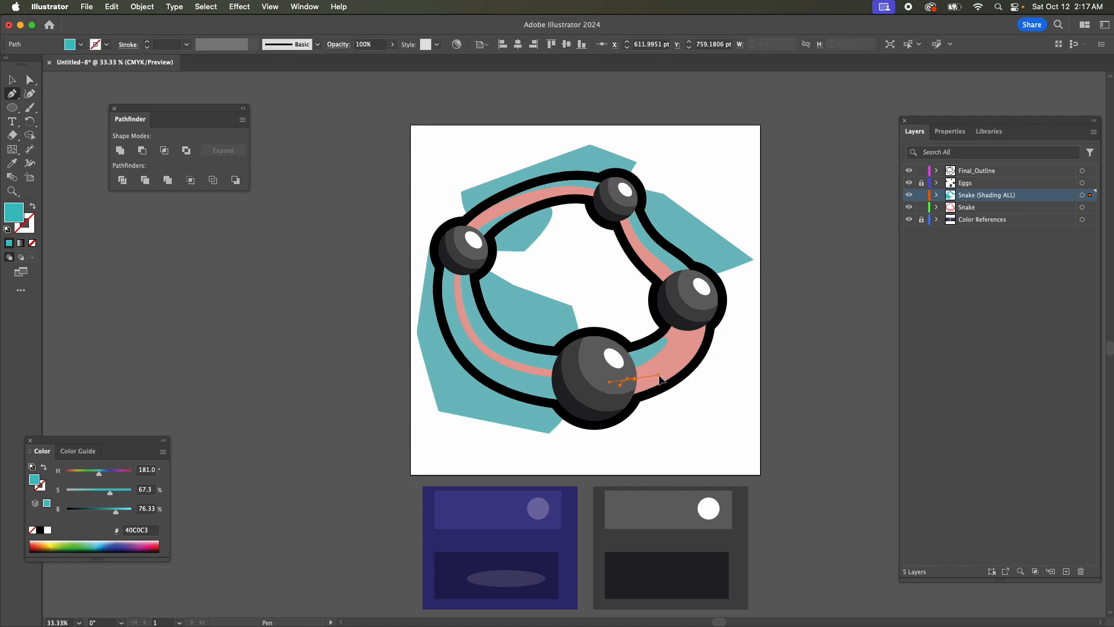
left_click_drag(711, 326, 725, 299)
left_click(706, 394)
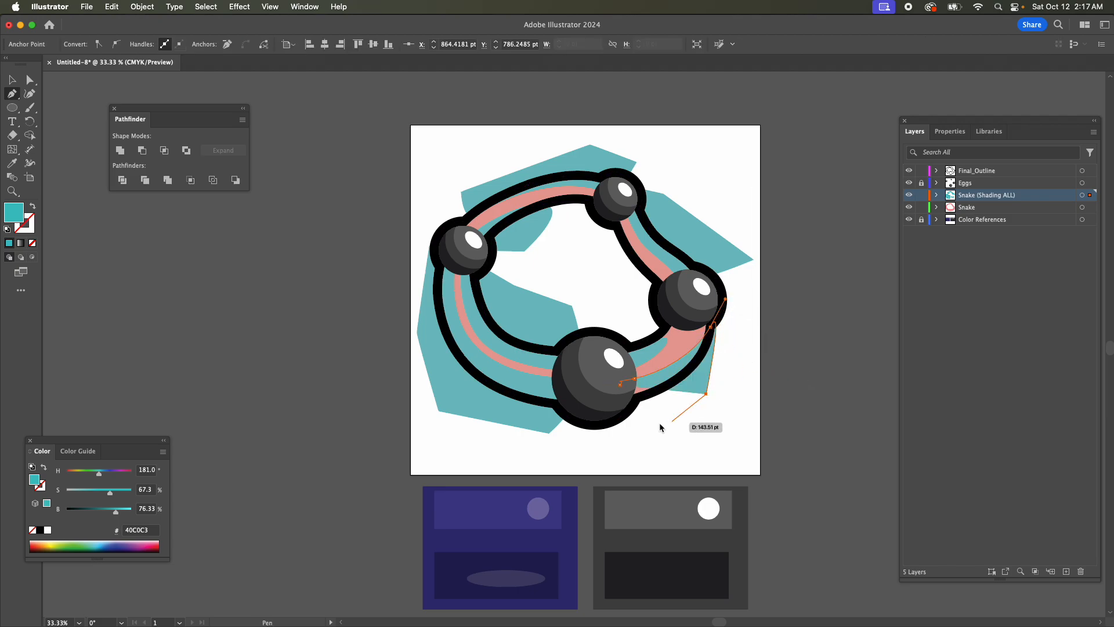
left_click(644, 424)
left_click(620, 385)
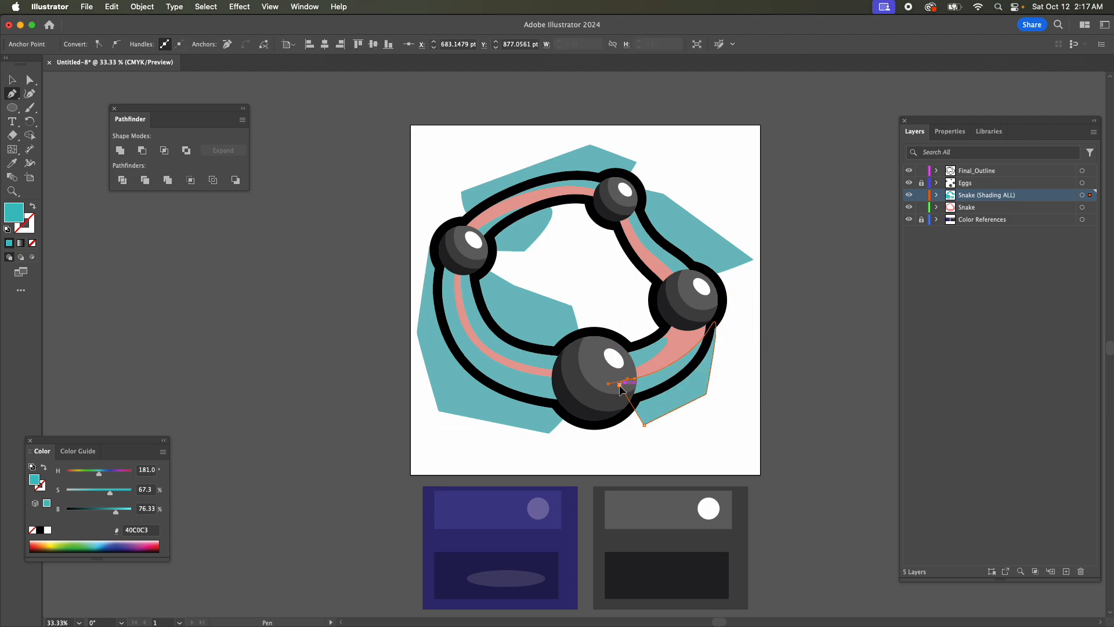
key("super+equal")
key("super+equal")
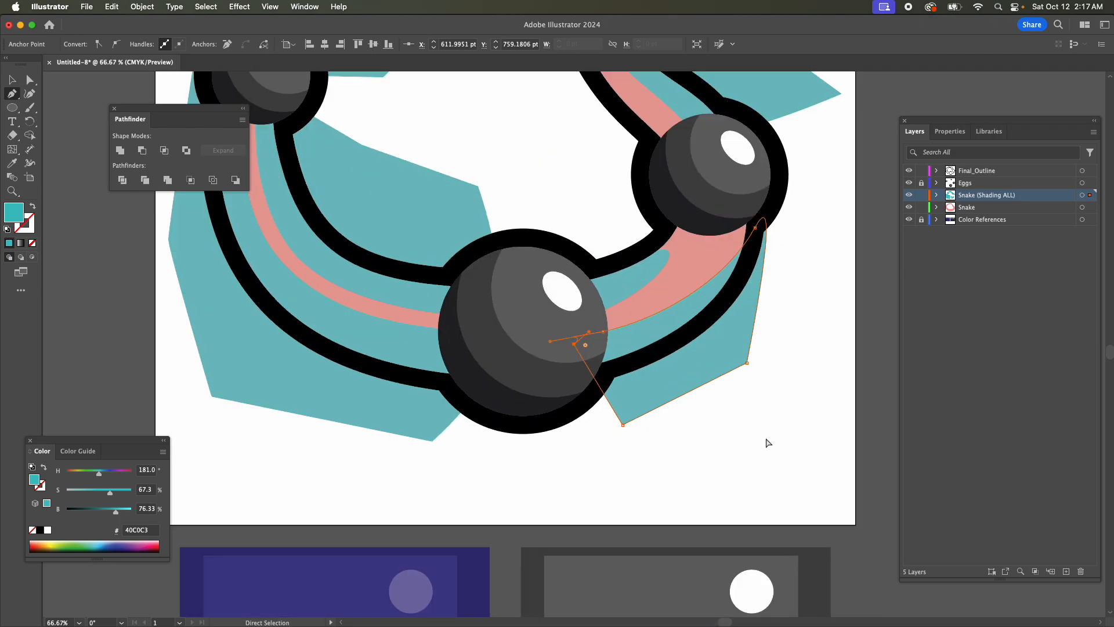
scroll(699, 390, "up", 1)
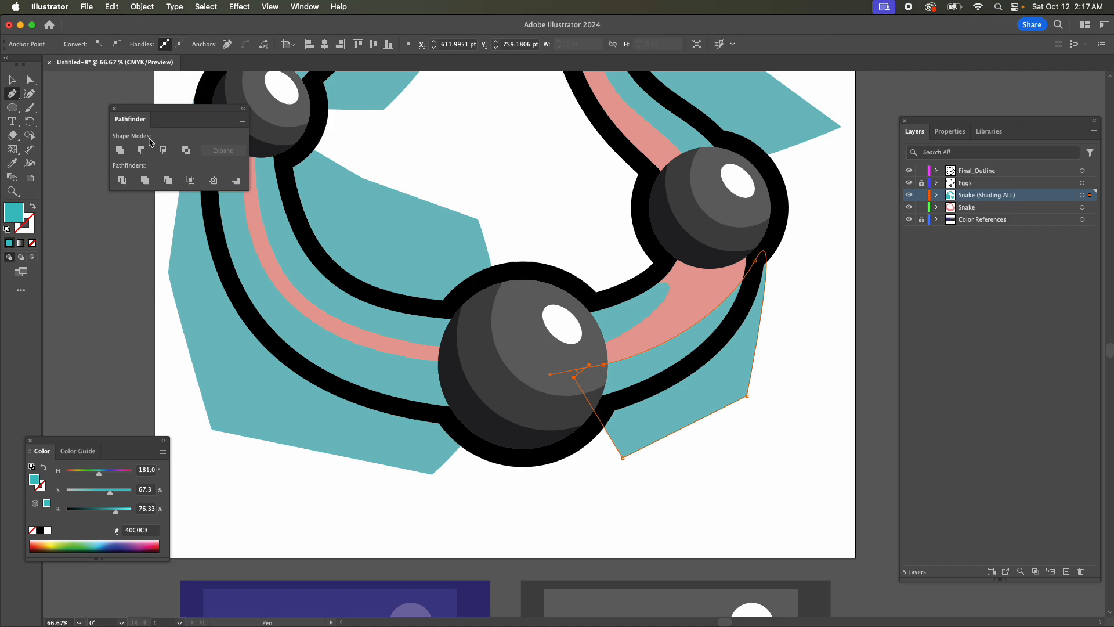
Move the lower-right shading shape's anchor slightly up and into the bottom egg, and fine-tune the anchor and lower handle beneath the right egg.
key("a")
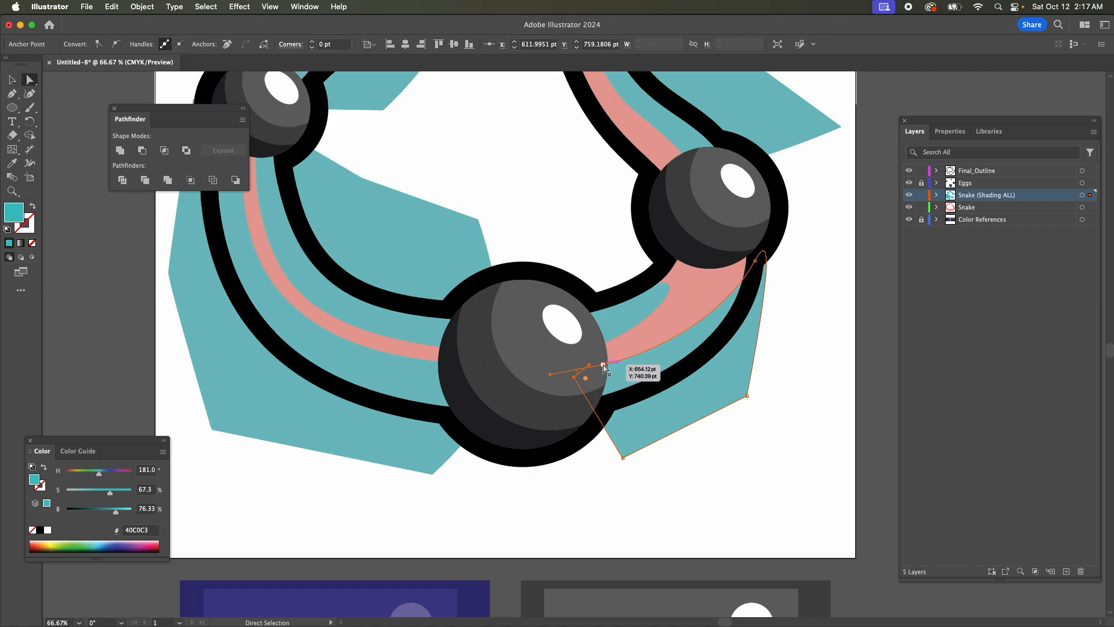
left_click_drag(604, 365, 660, 344)
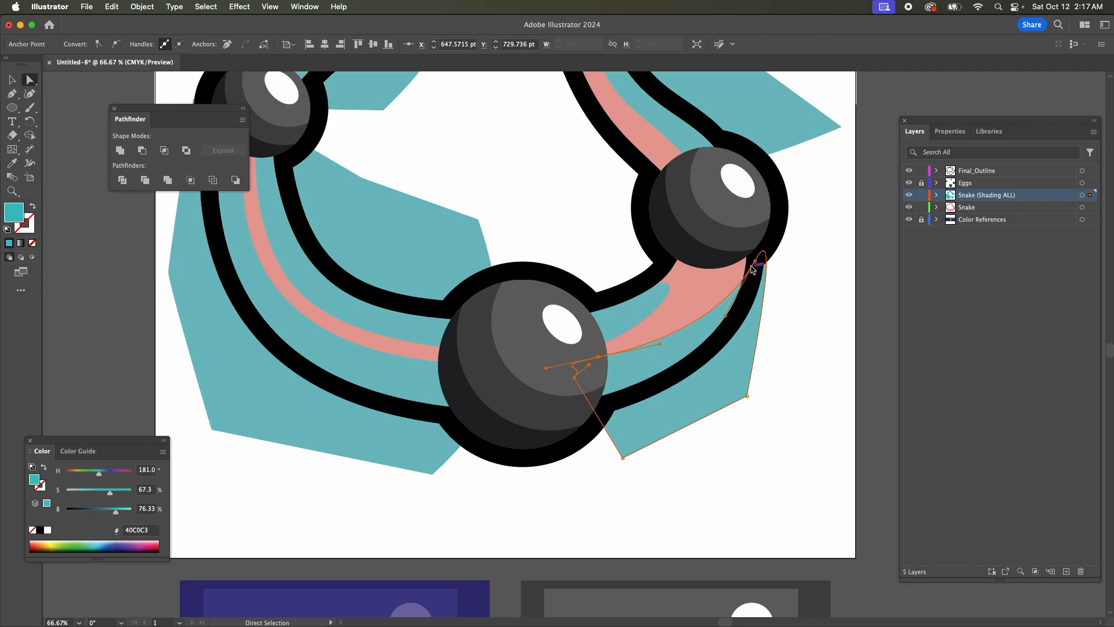
left_click_drag(755, 261, 753, 260)
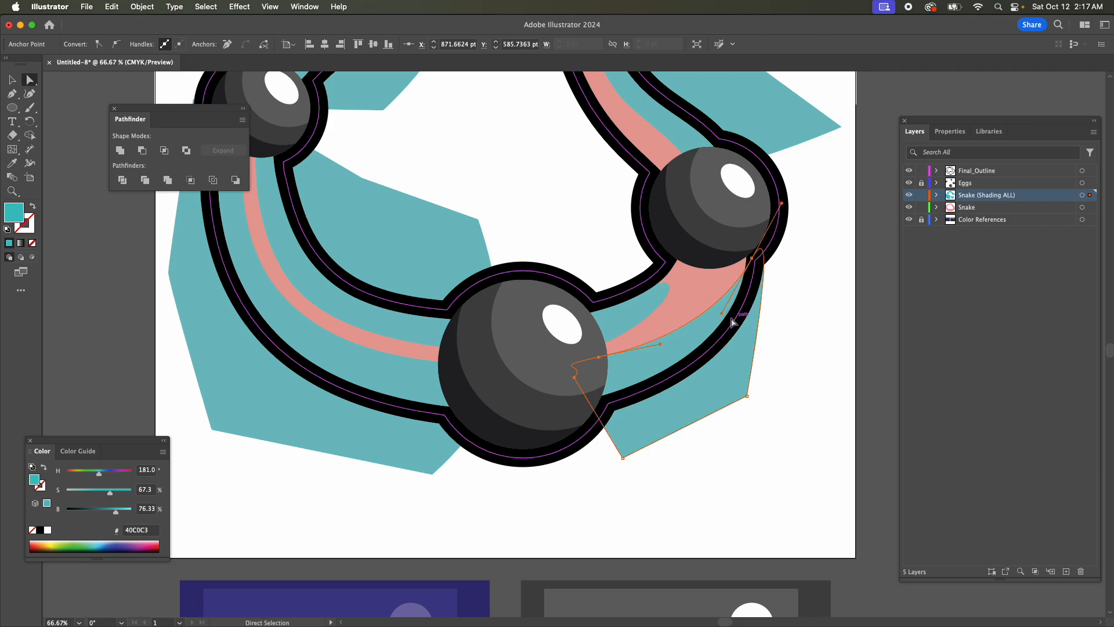
left_click_drag(722, 313, 727, 311)
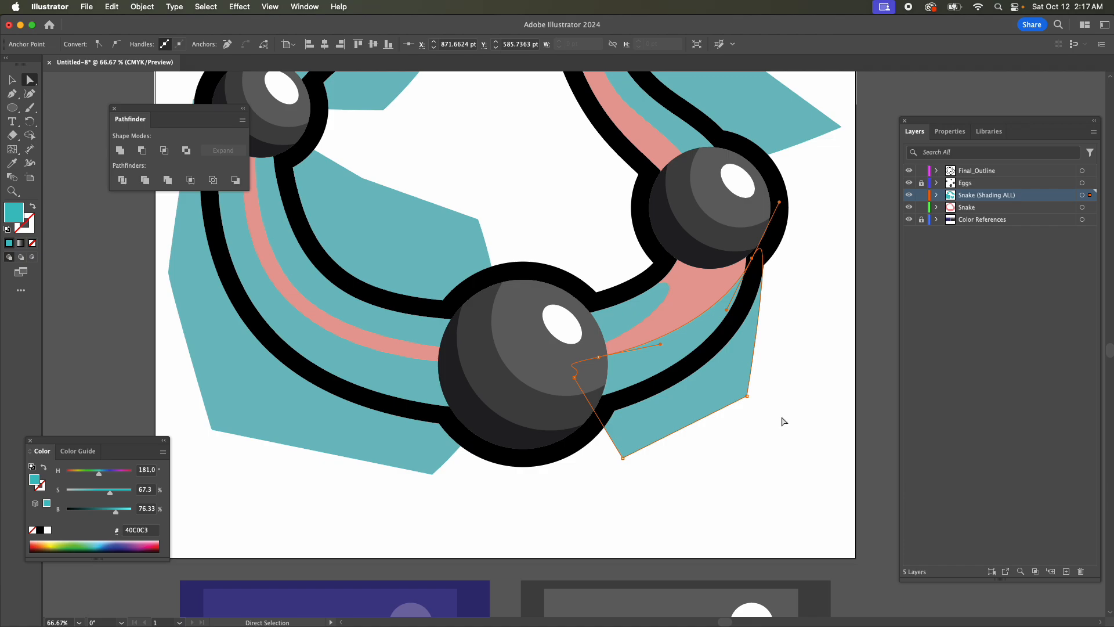
Try to reshape the top outer shading shape by moving its anchor near the left egg and its middle curve anchor outward.
scroll(781, 417, "up", 5)
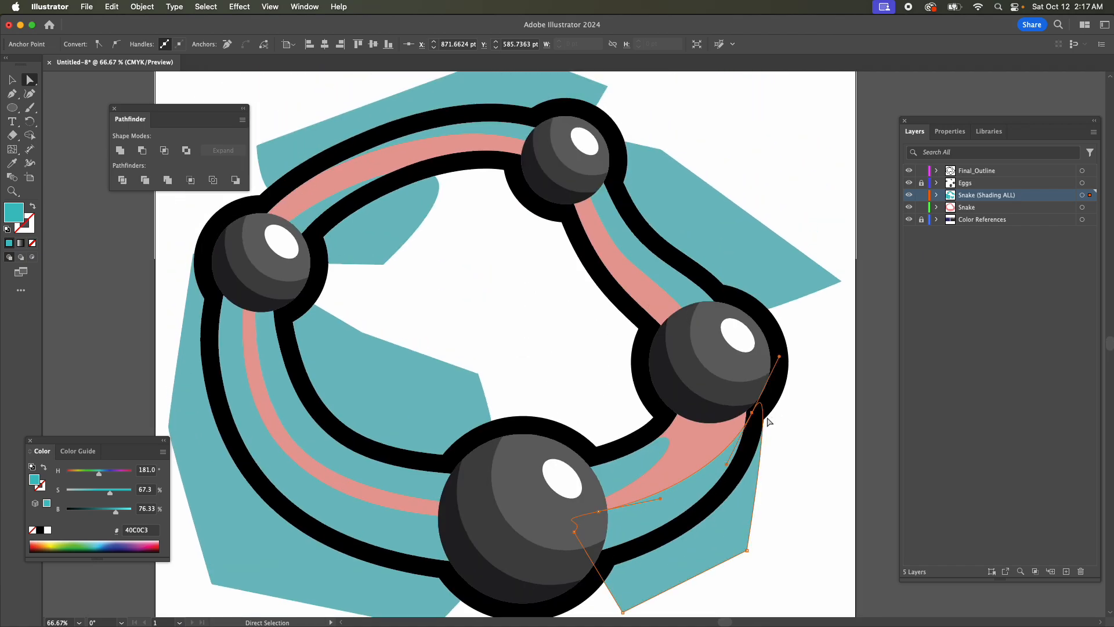
scroll(766, 421, "up", 1)
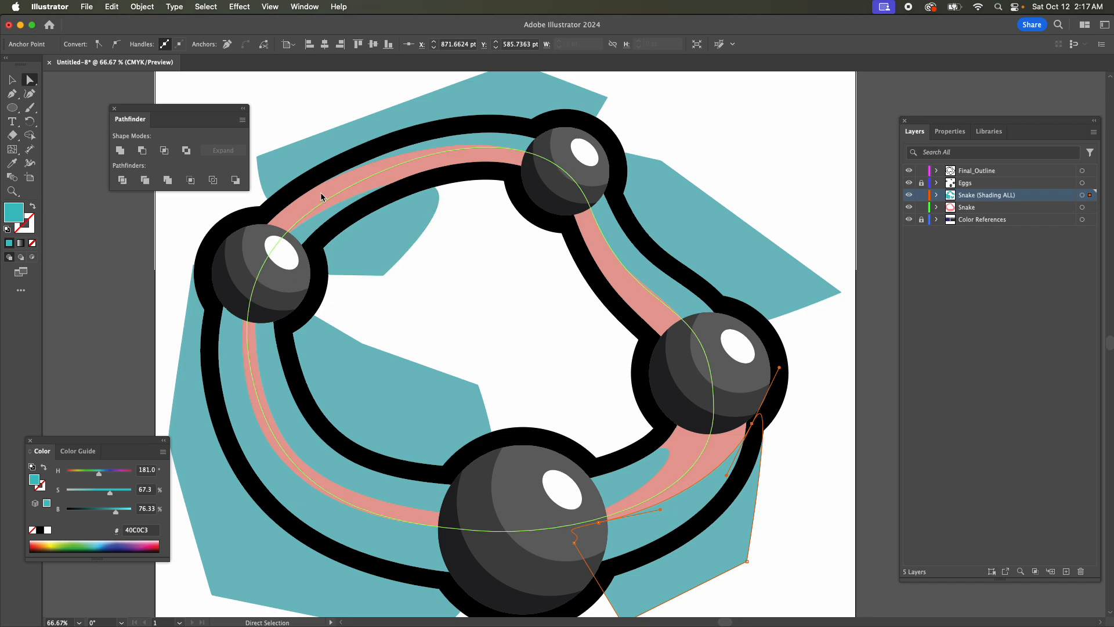
left_click(443, 144)
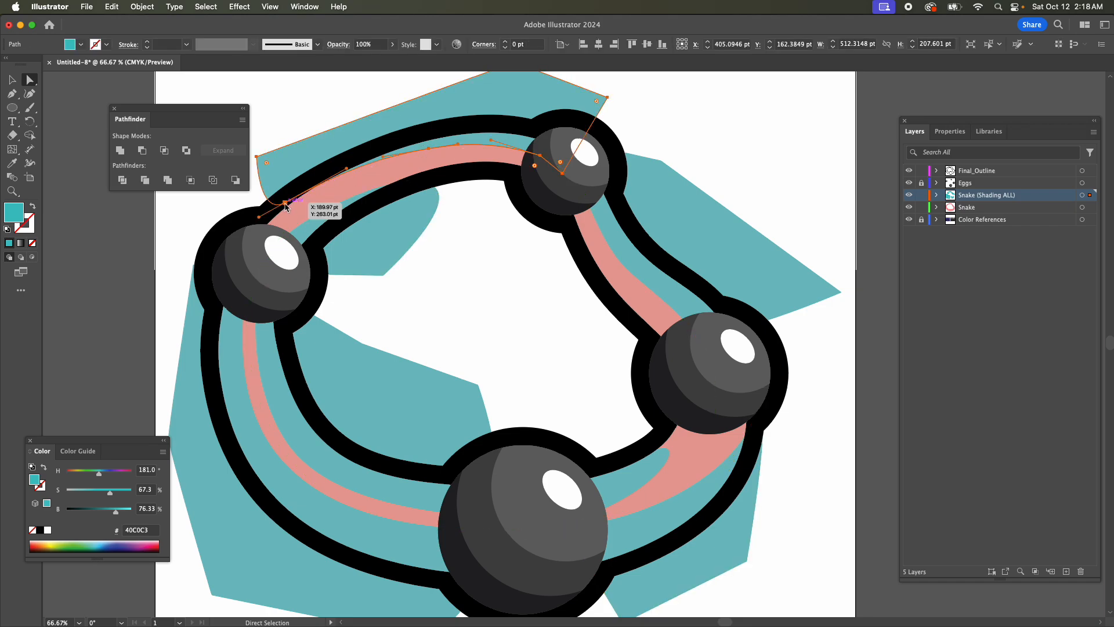
left_click_drag(285, 204, 304, 172)
mouse_move(430, 149)
left_mouse_down()
mouse_move(443, 135)
mouse_move(414, 140)
mouse_move(433, 137)
left_mouse_up()
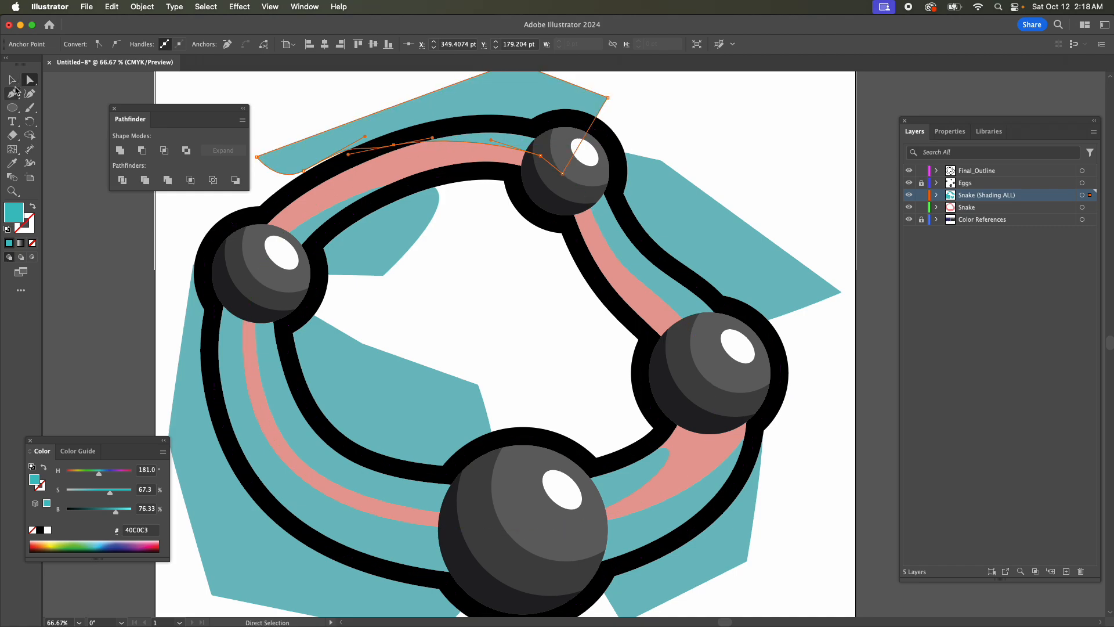
Try a closed Pen shading shape from the left egg along the body's upper outer edge, extending its curve end onto the black outline.
left_click(14, 92)
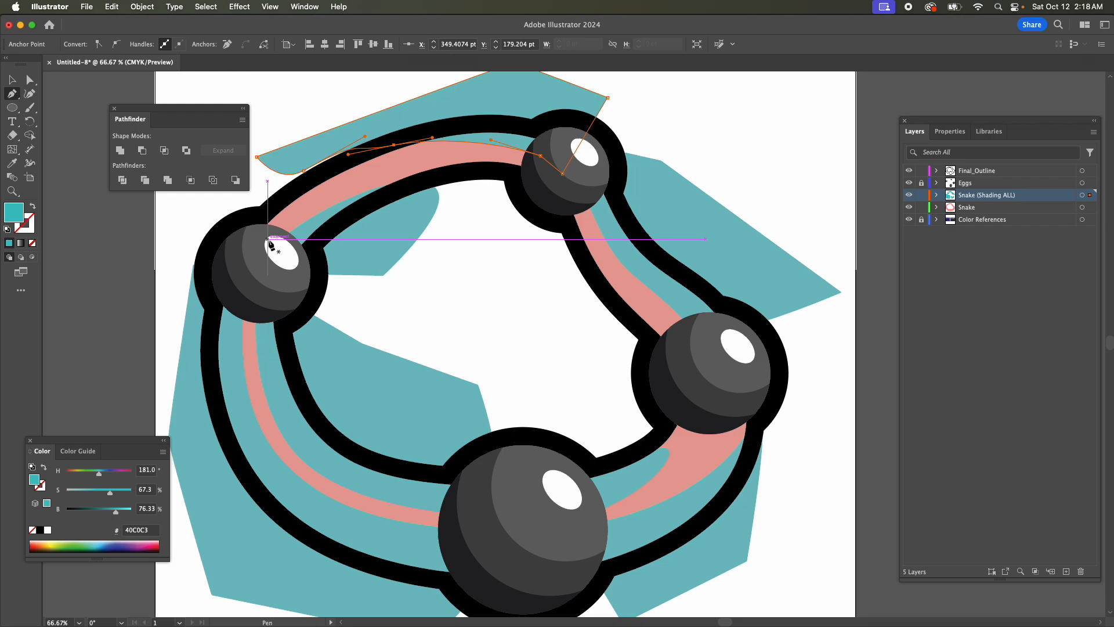
left_click_drag(267, 238, 305, 200)
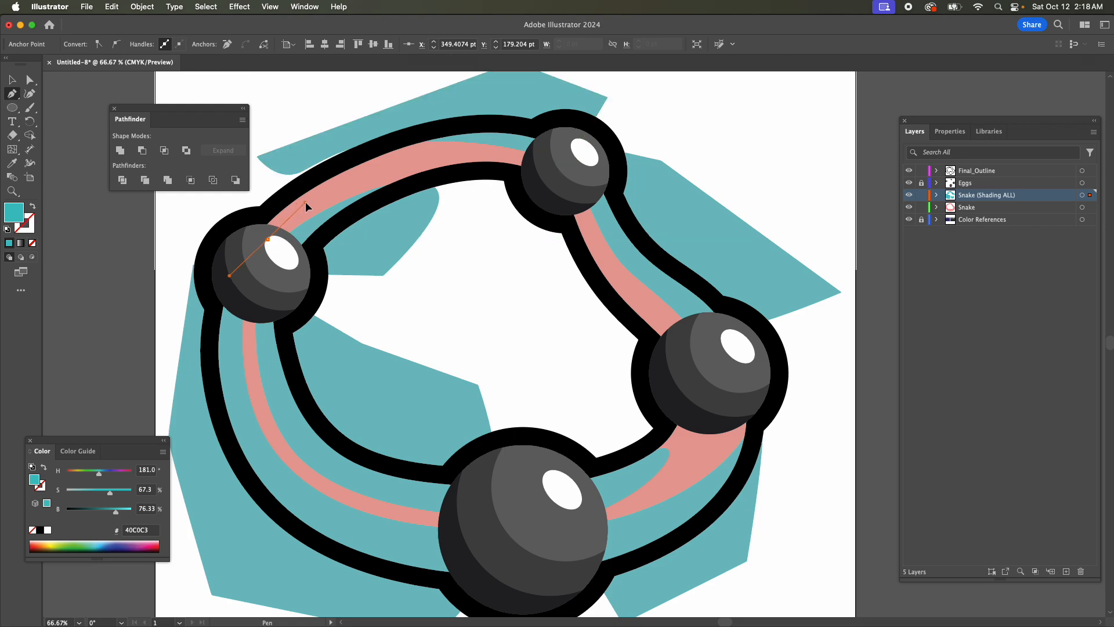
left_click_drag(348, 158, 402, 144)
key("super+z")
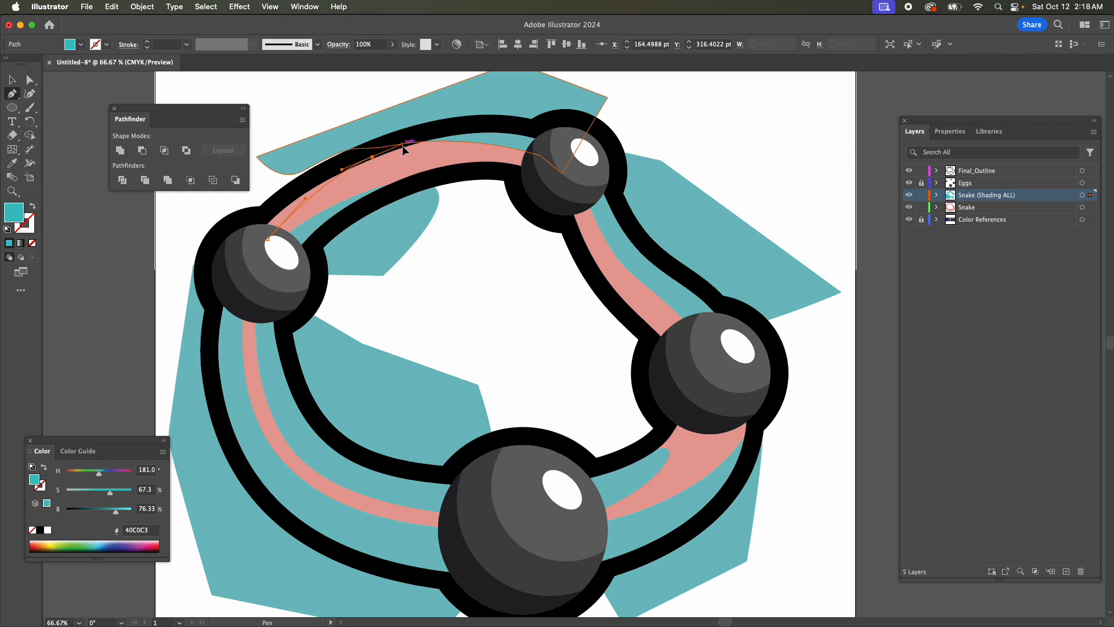
left_click(330, 119)
left_click(261, 178)
left_click_drag(228, 252, 272, 241)
key("a")
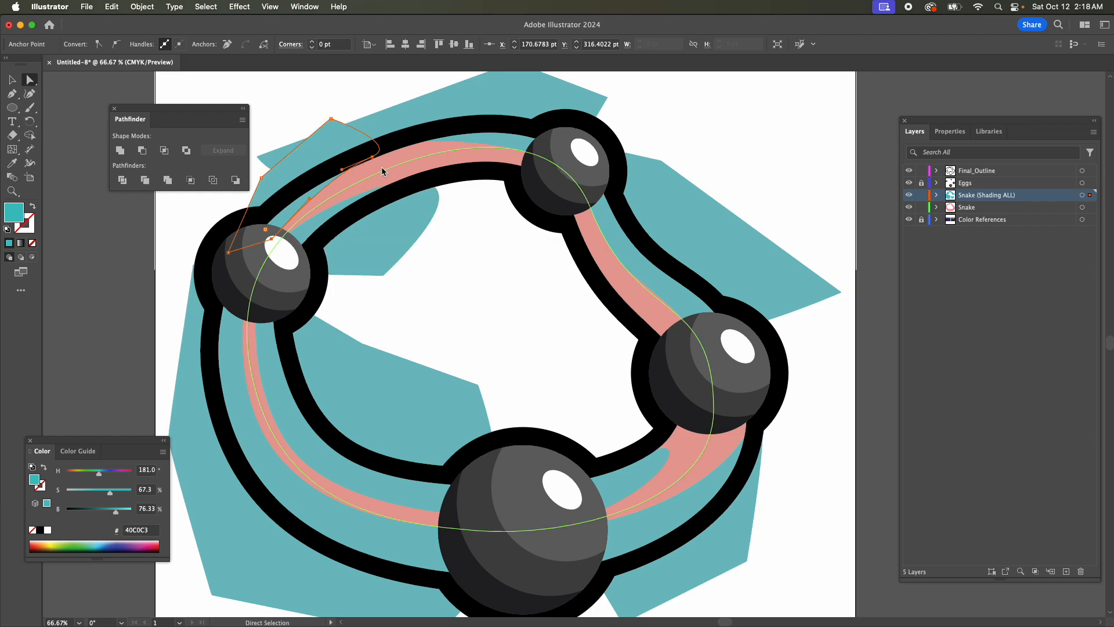
left_click_drag(373, 158, 394, 144)
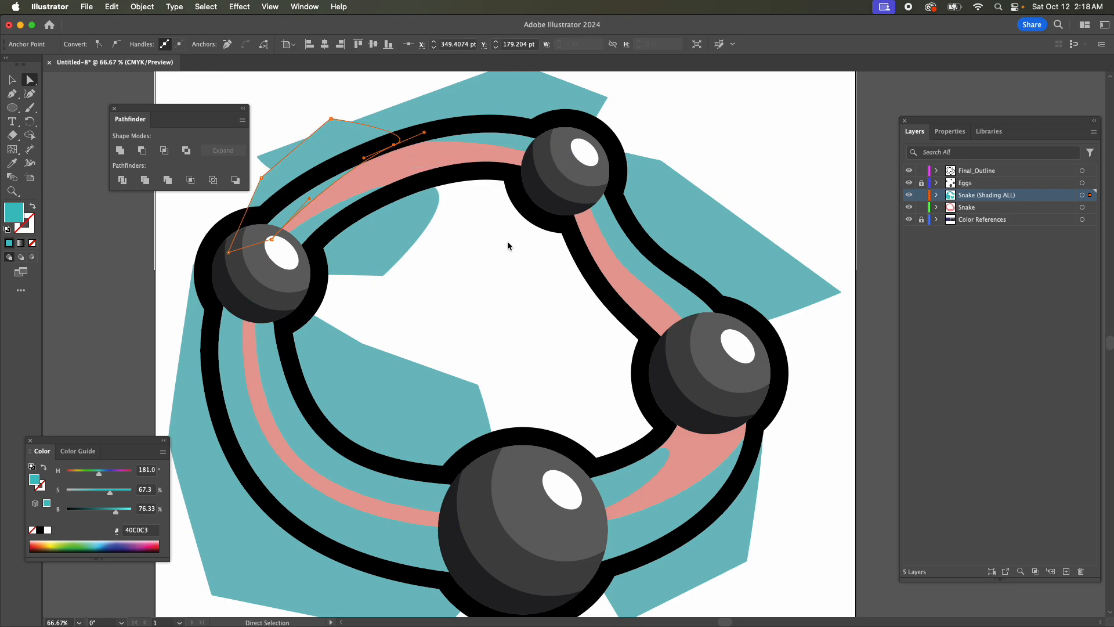
Undo the extra Pen shape, the reshaping of the top outer shading shape, and the last tweaks beneath the right egg.
key("v")
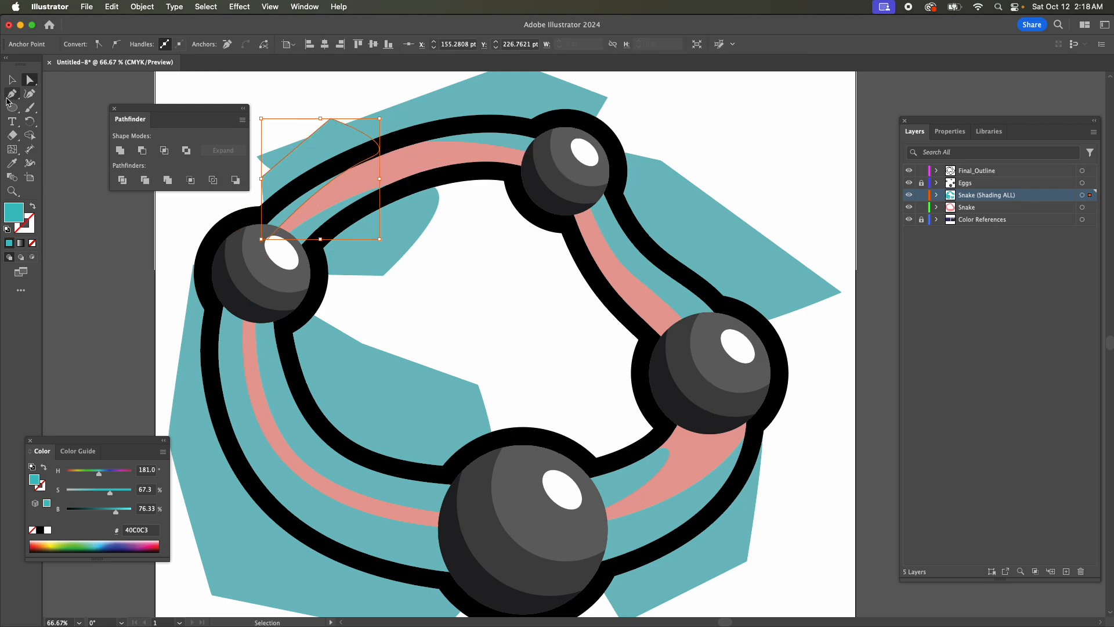
left_click(10, 82)
key("super+z")
key("super+z")
key("super+z")
key("super+z")
key("super+z")
key("super+z")
key("super+z")
key("super+z")
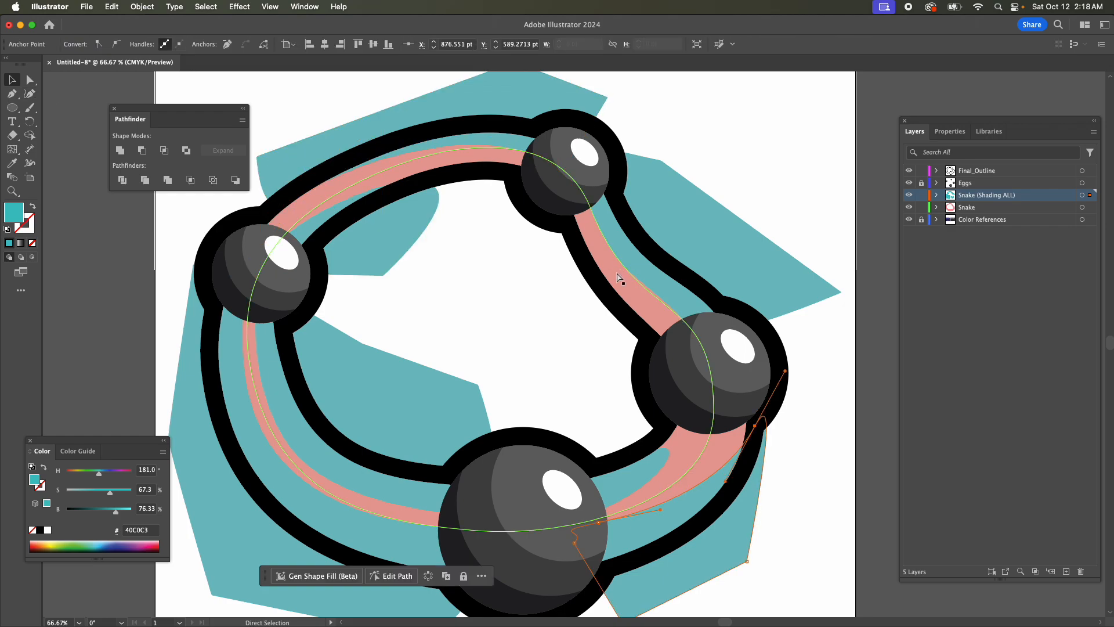
key("v")
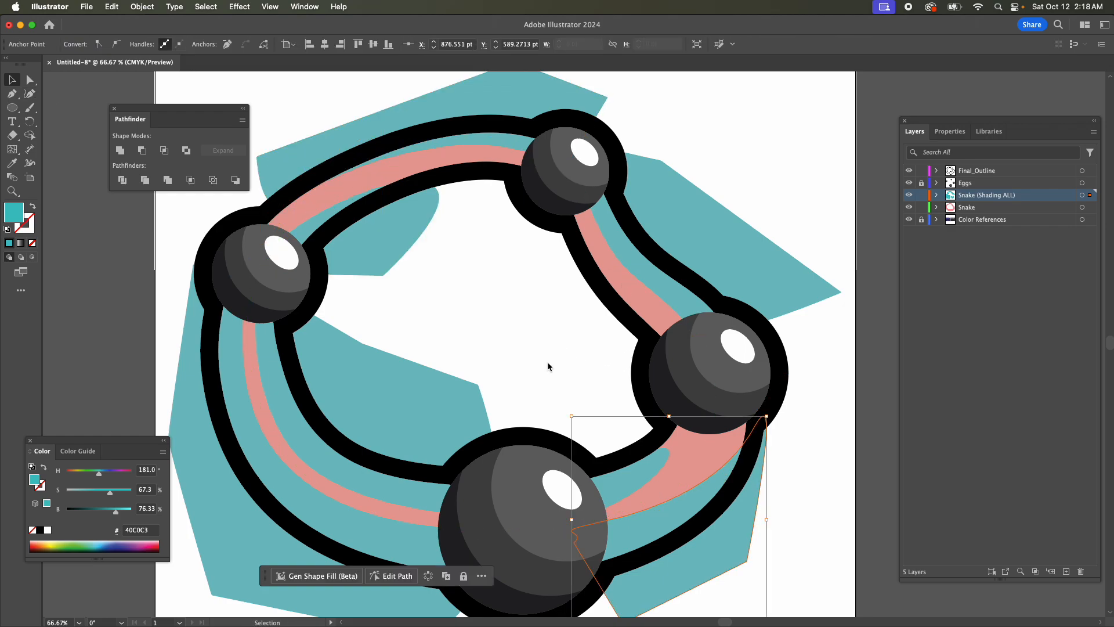
Select the translucent red snake body path, try moving it diagonally downward across the bottom egg, and undo the move.
key("super+minus")
key("super+minus")
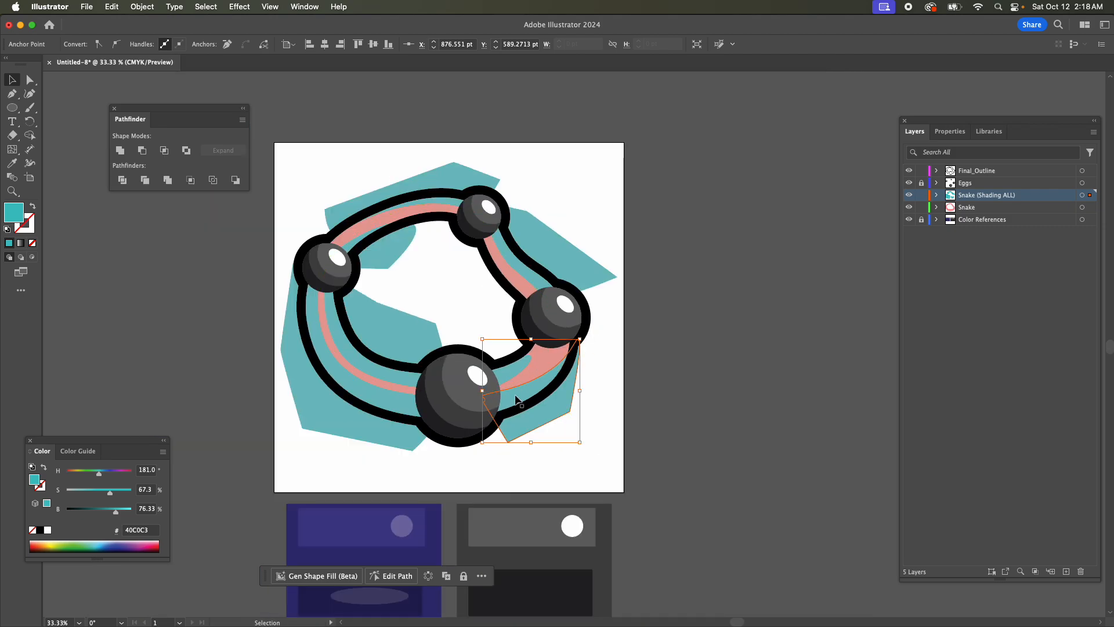
left_click_drag(741, 622, 728, 624)
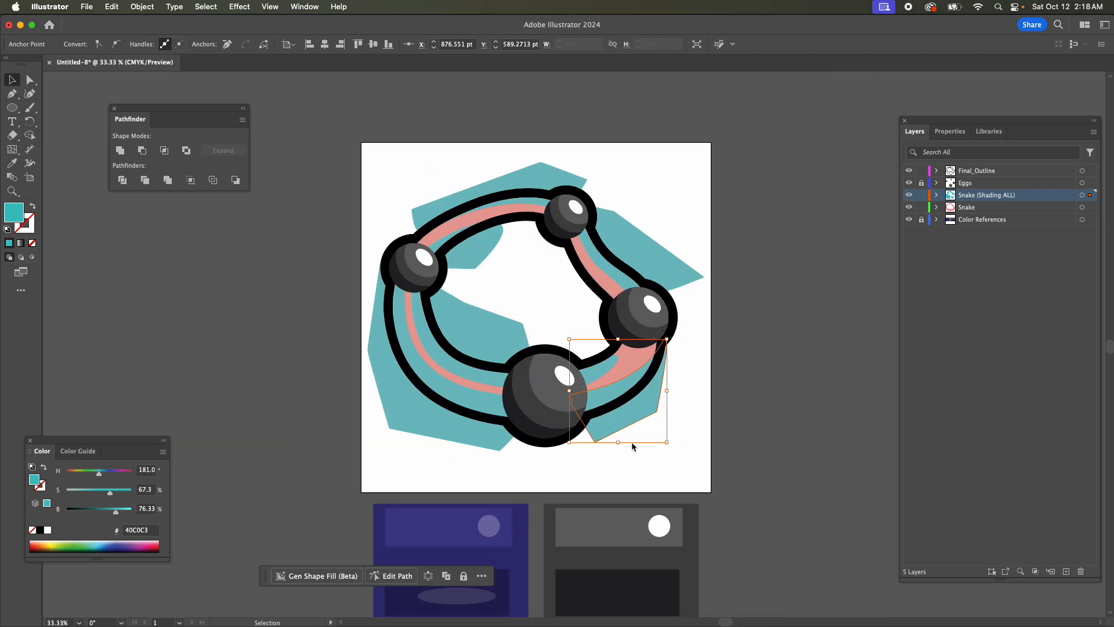
scroll(623, 446, "up", 6)
scroll(586, 447, "down", 3)
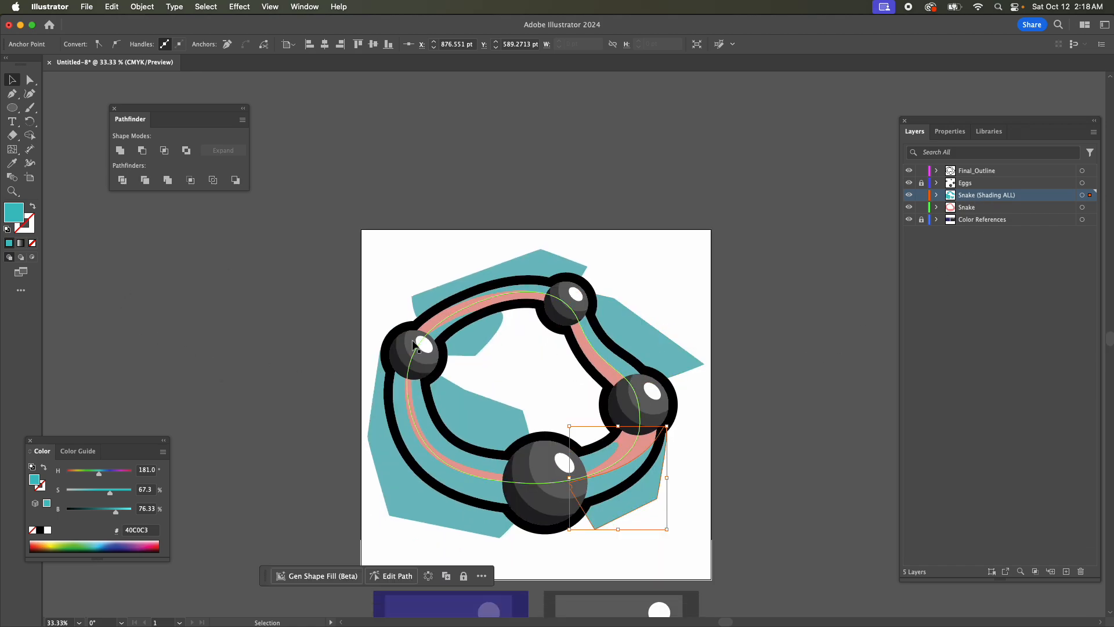
left_click(448, 319)
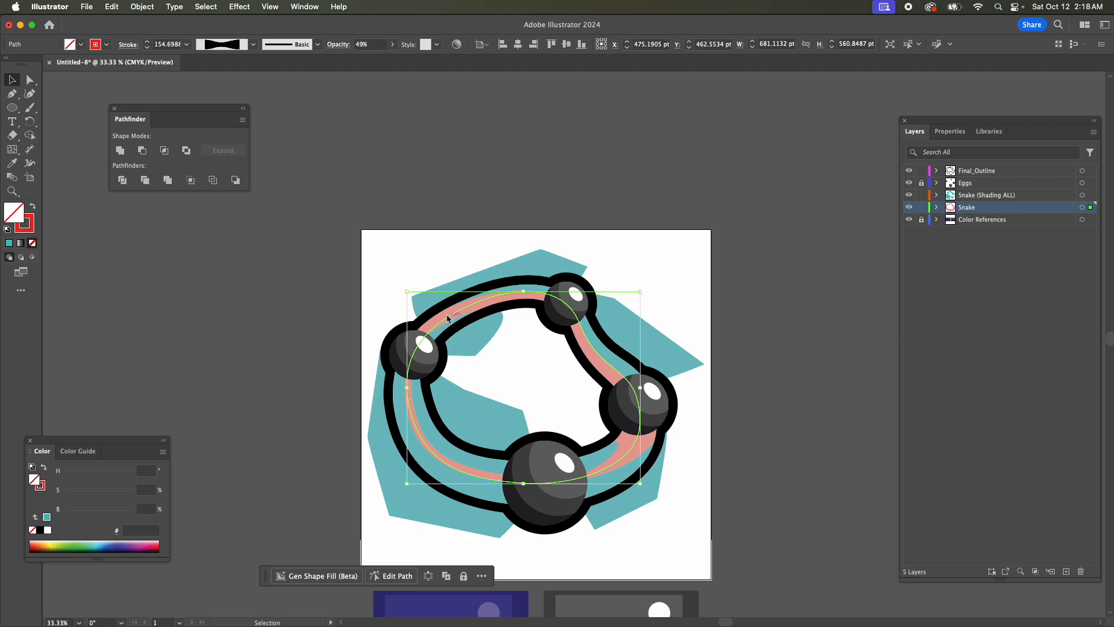
left_click_drag(447, 315, 528, 409)
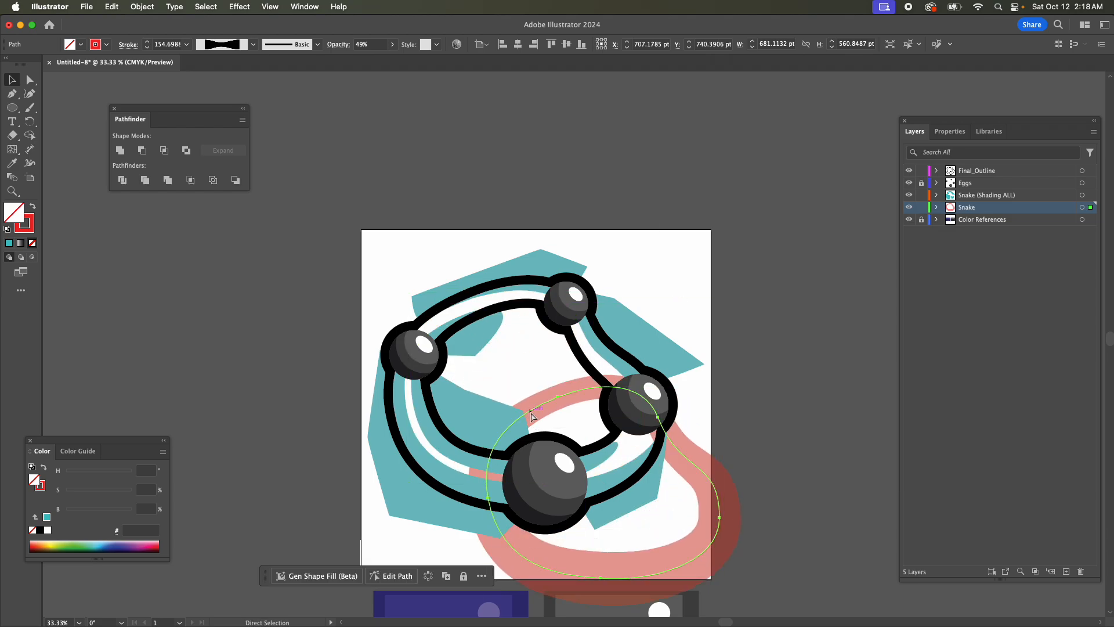
key("super+z")
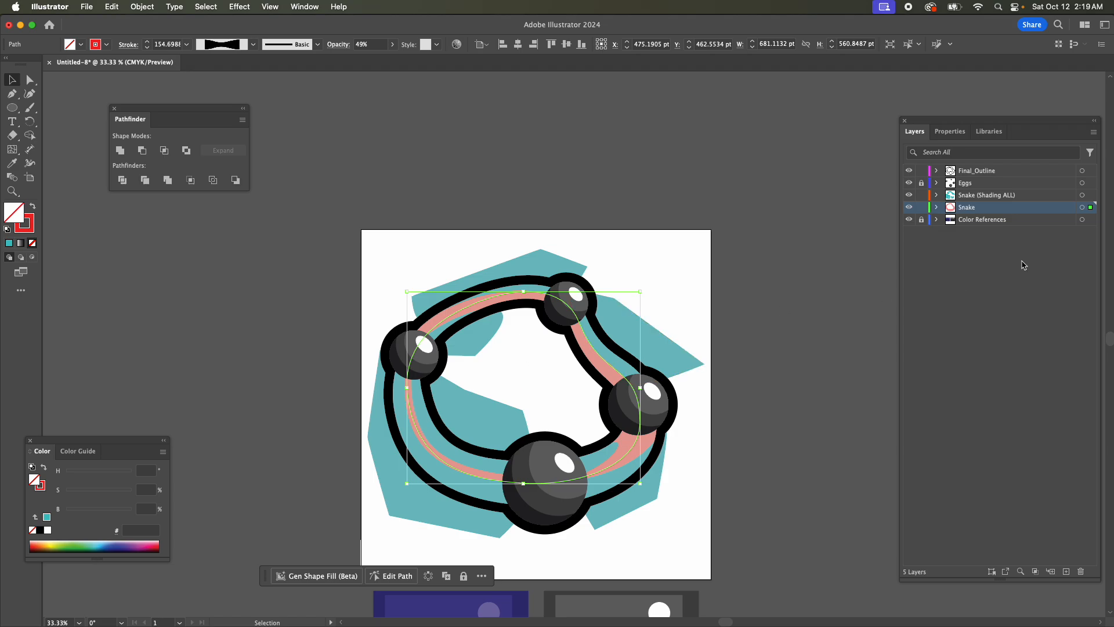
Duplicate the snake body path in place within the Snake layer, keeping the original path locked and hidden.
left_click(937, 207)
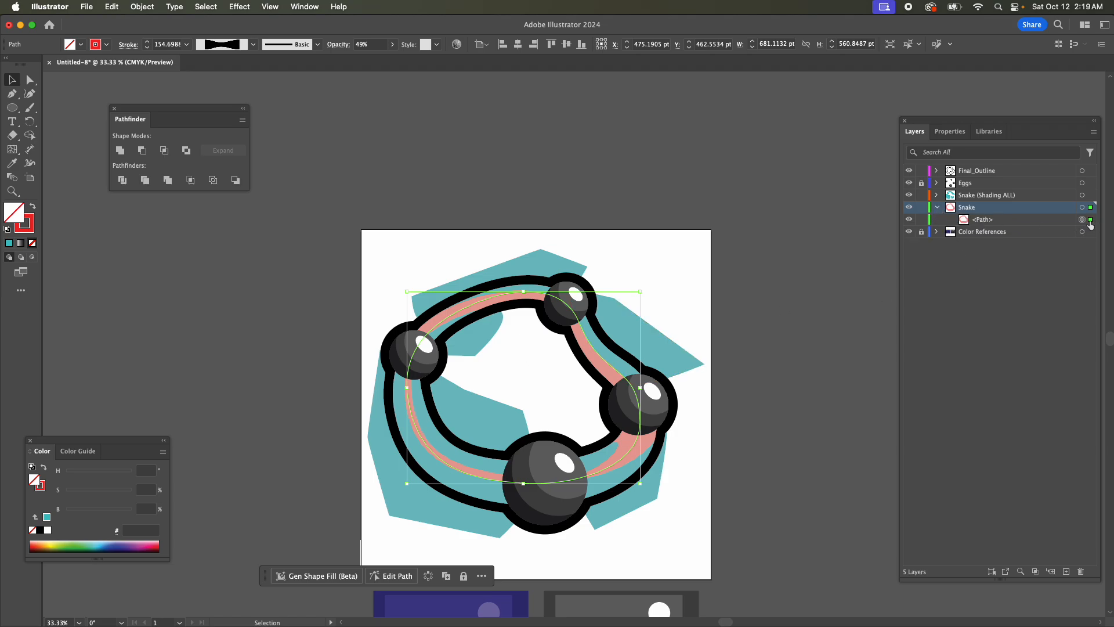
left_click(919, 221)
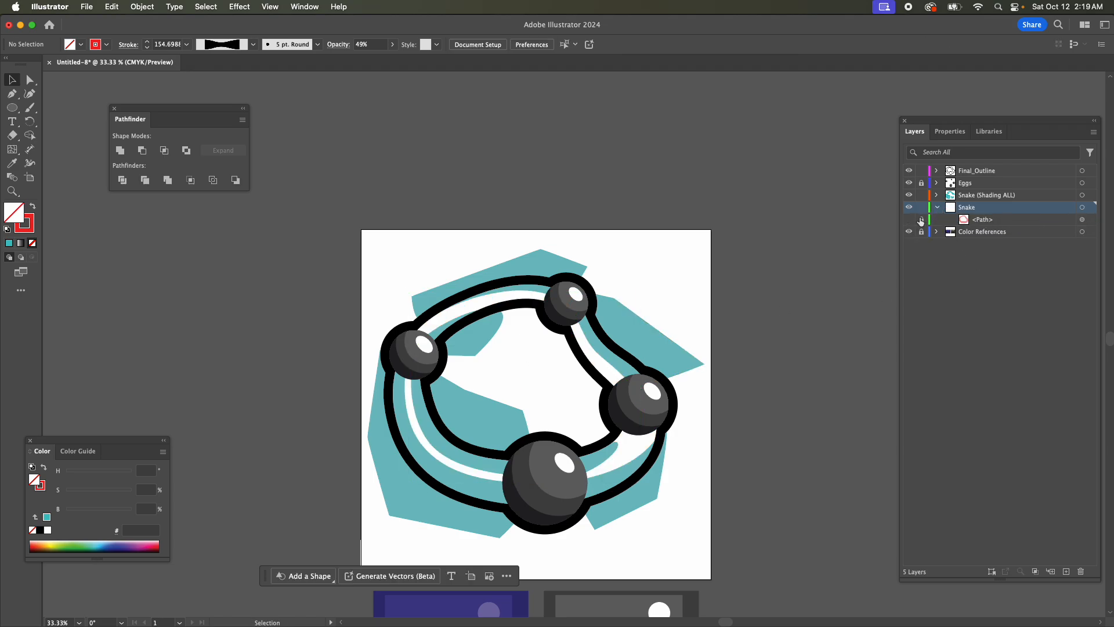
left_click(1071, 573)
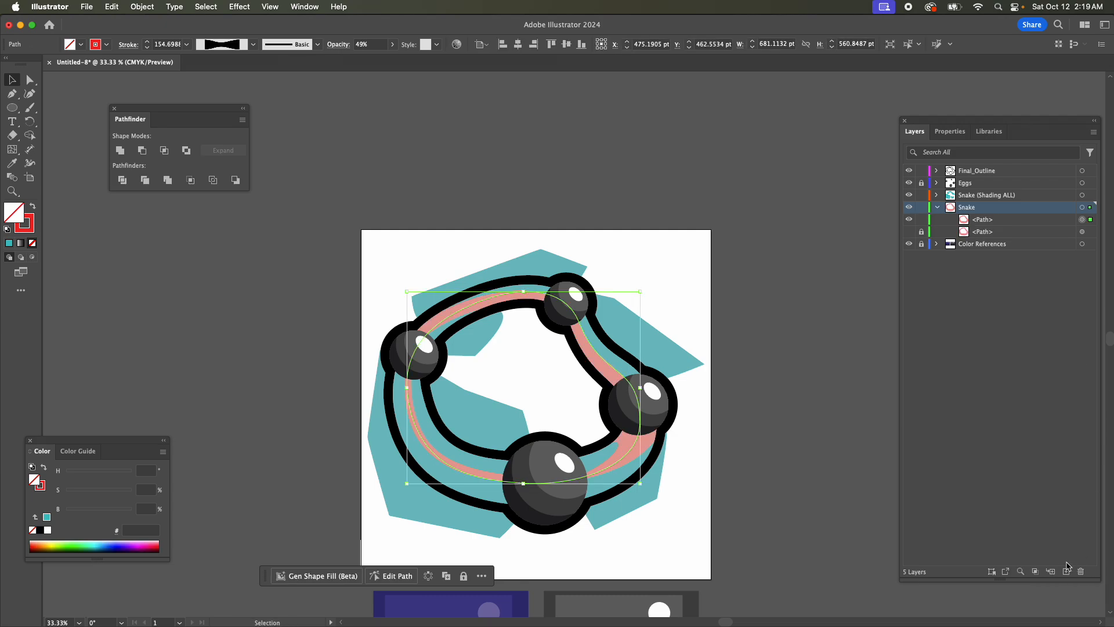
Expand the appearance of the visible snake body copy into filled outlines and check its anchor points.
left_click(153, 6)
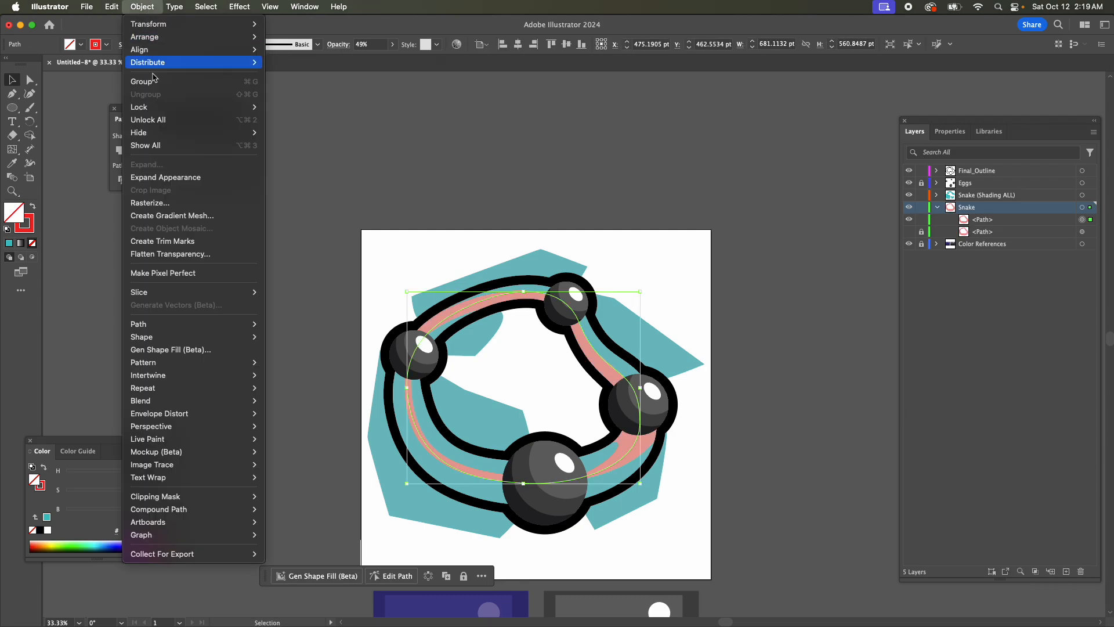
left_click(178, 182)
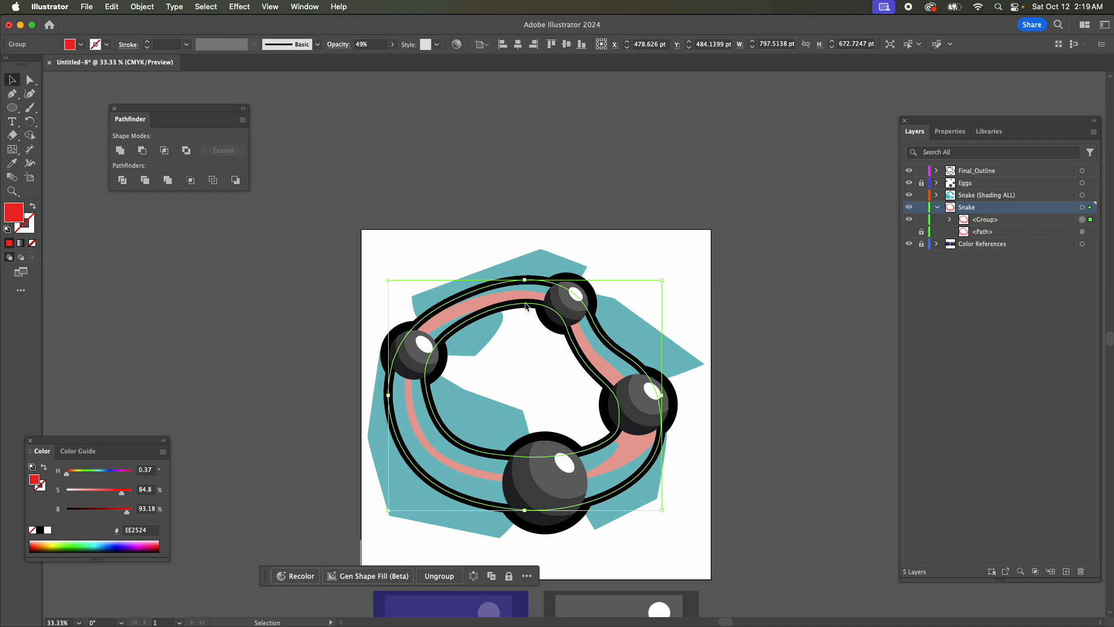
key("a")
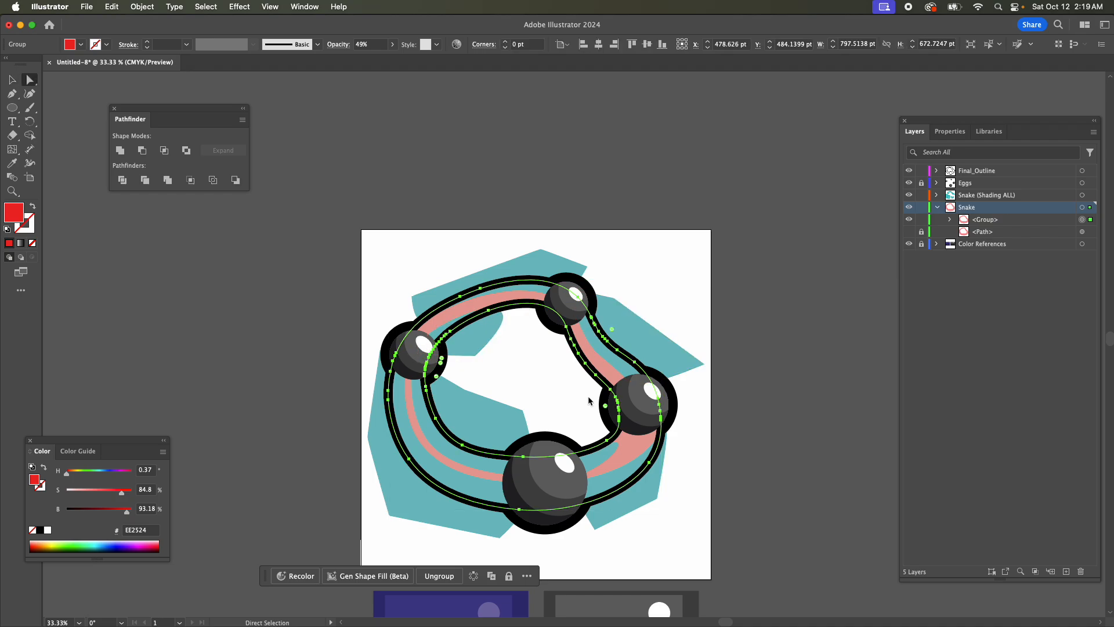
key("v")
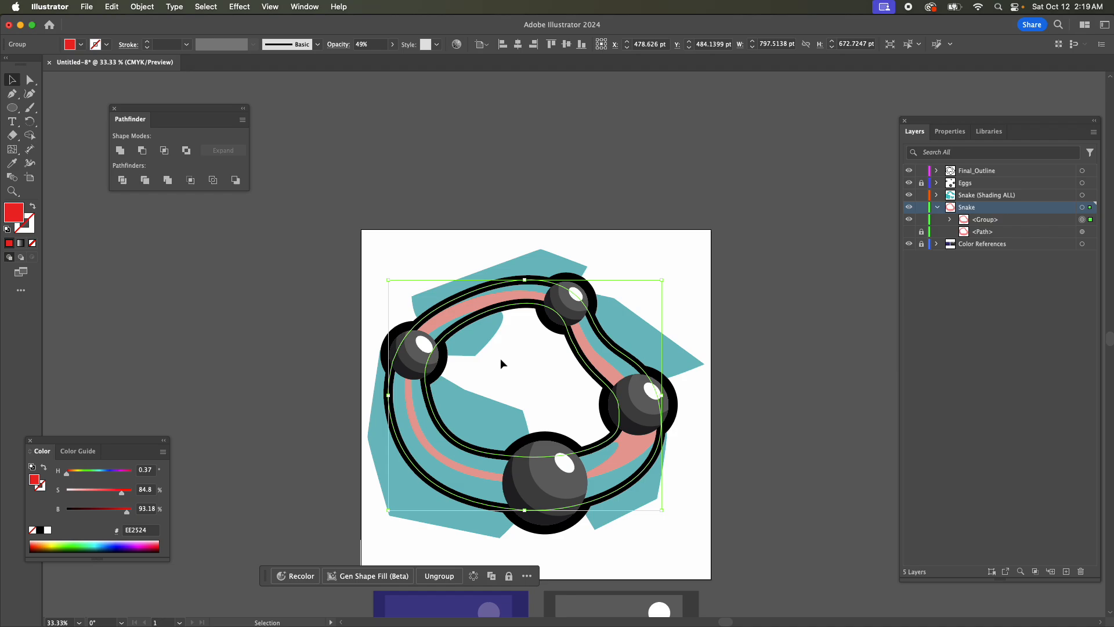
Copy the expanded snake body group and paste it in front on the Snake (Shading ALL) layer.
left_click(1082, 220)
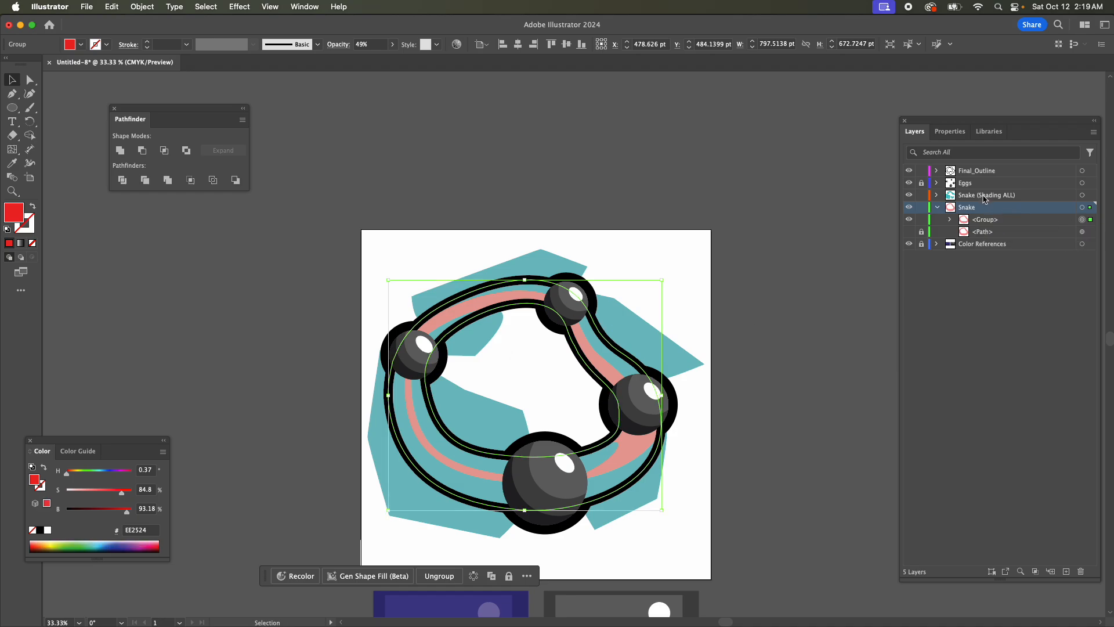
left_click(984, 198)
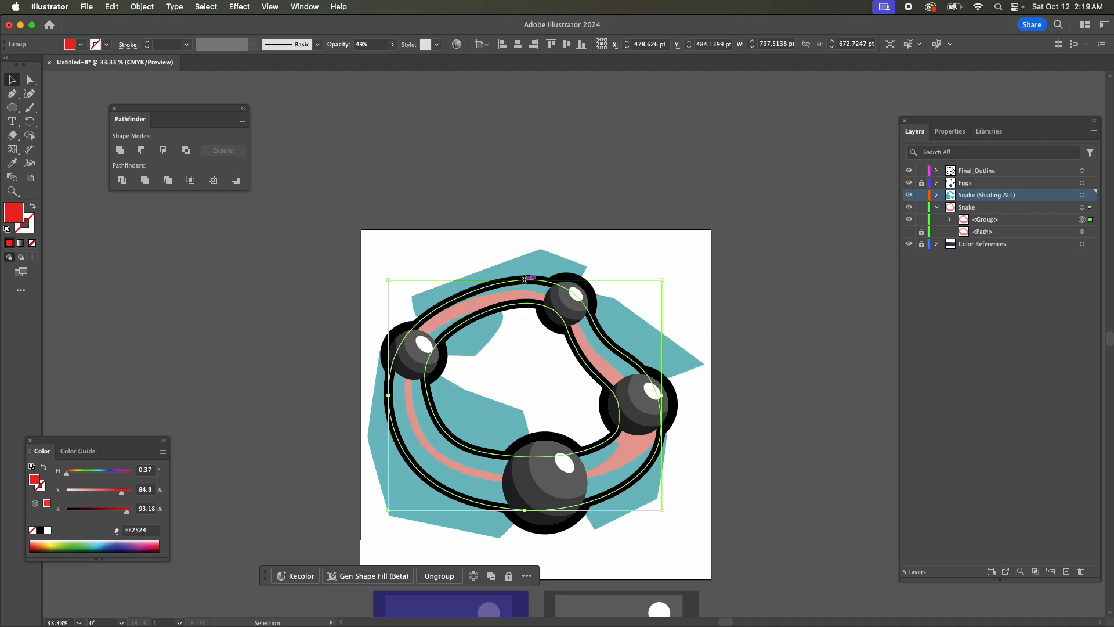
key("super+c")
key("super+f")
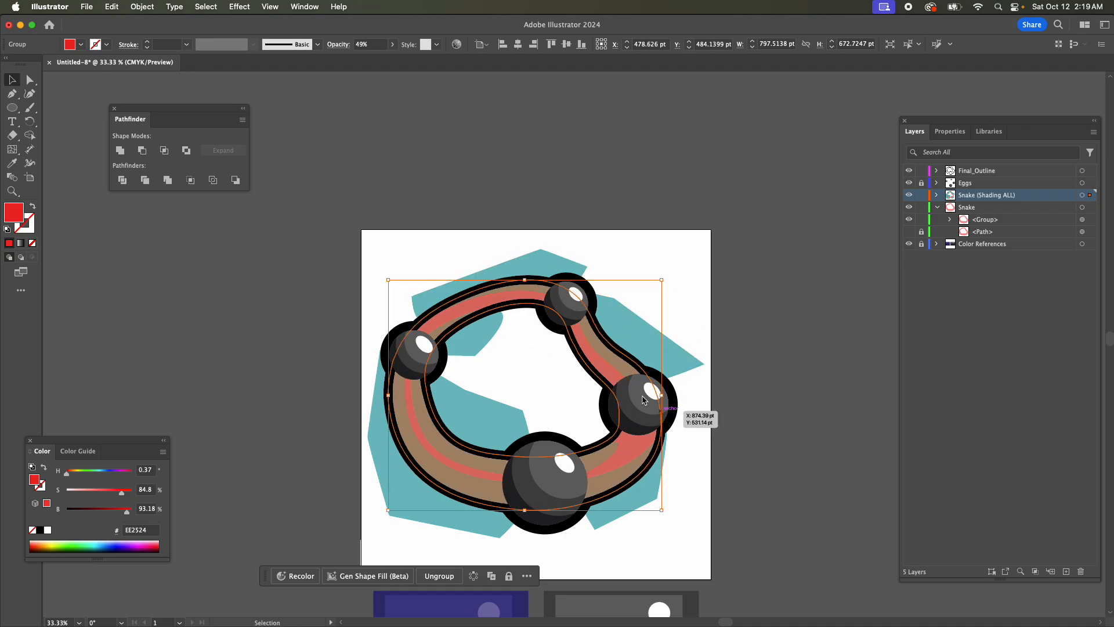
Intersect snake body copies with the top outer shading shape and the shading shape between the top and right eggs.
left_click(530, 266, "shift")
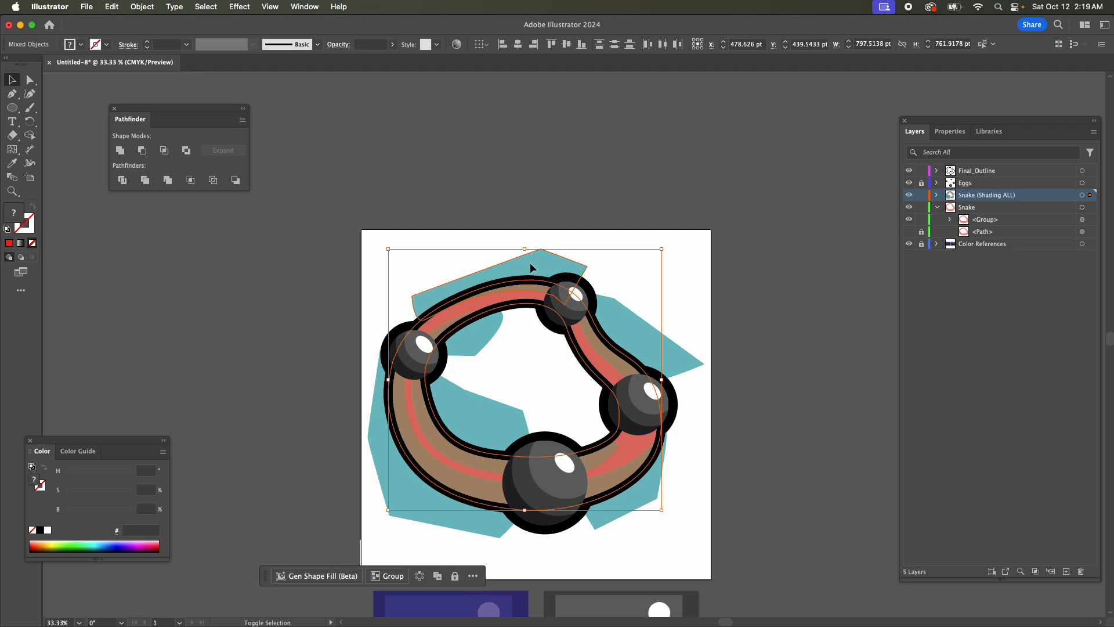
left_click(164, 150)
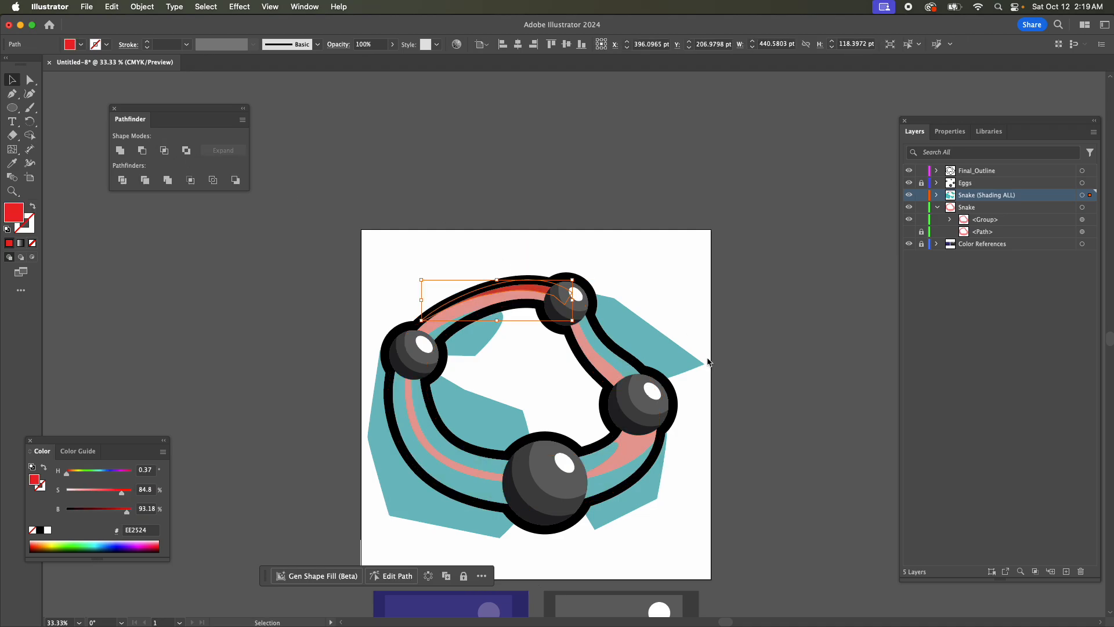
left_click(631, 329, "shift")
left_click(163, 152)
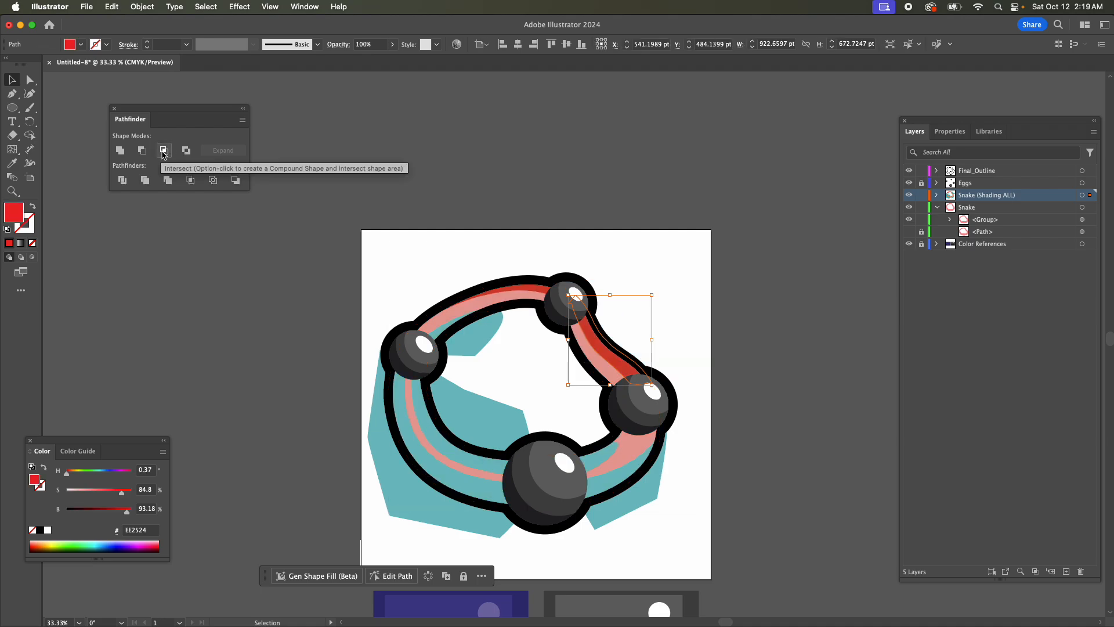
Intersect snake body copies with the outer shading shape between the right and bottom eggs and the inner shape between the left and top eggs.
key("super+f")
left_click(643, 492, "shift")
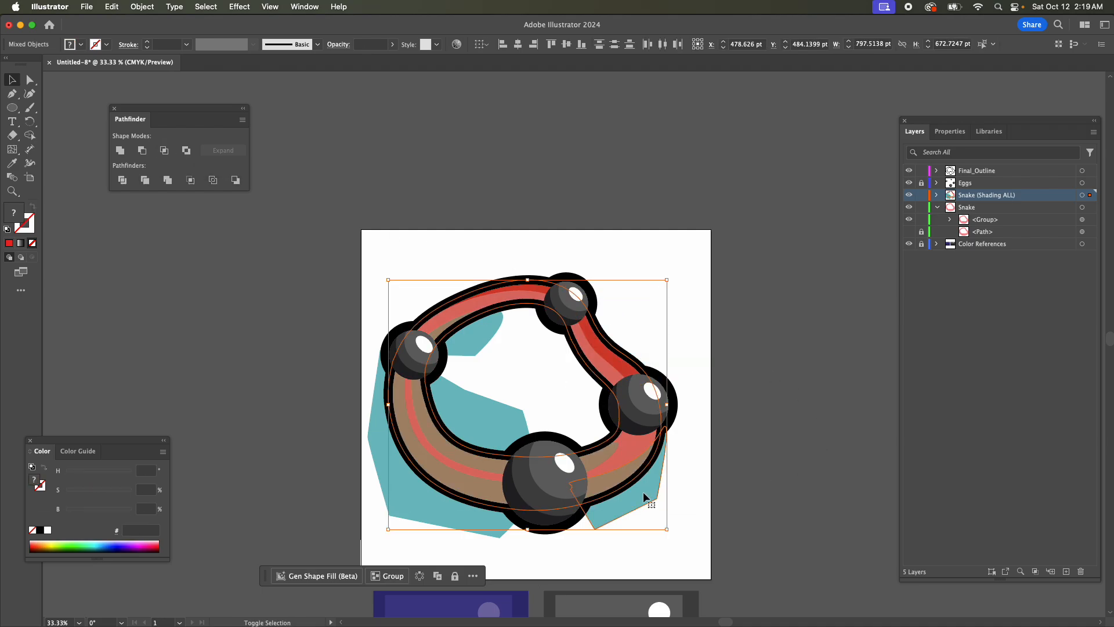
left_click(163, 150)
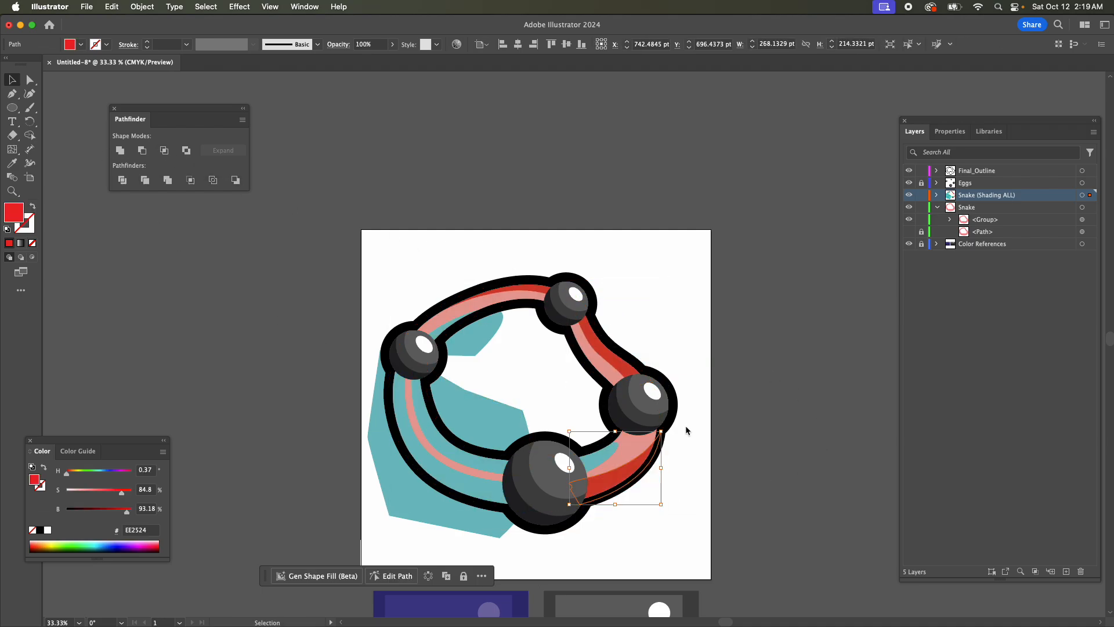
key("super")
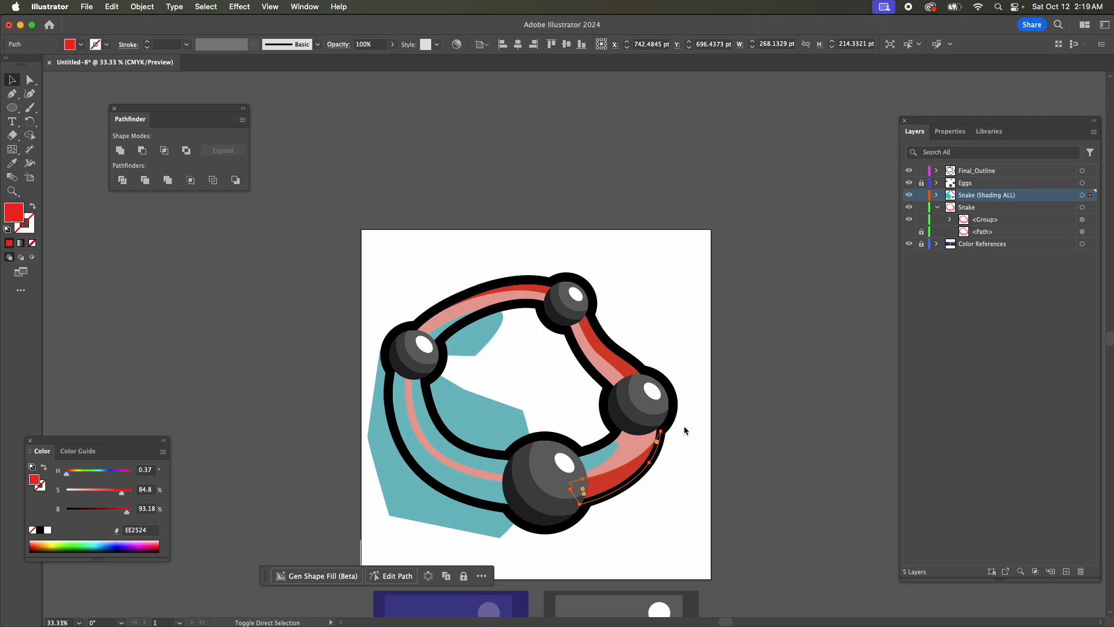
key("super+f")
left_click(465, 341, "shift")
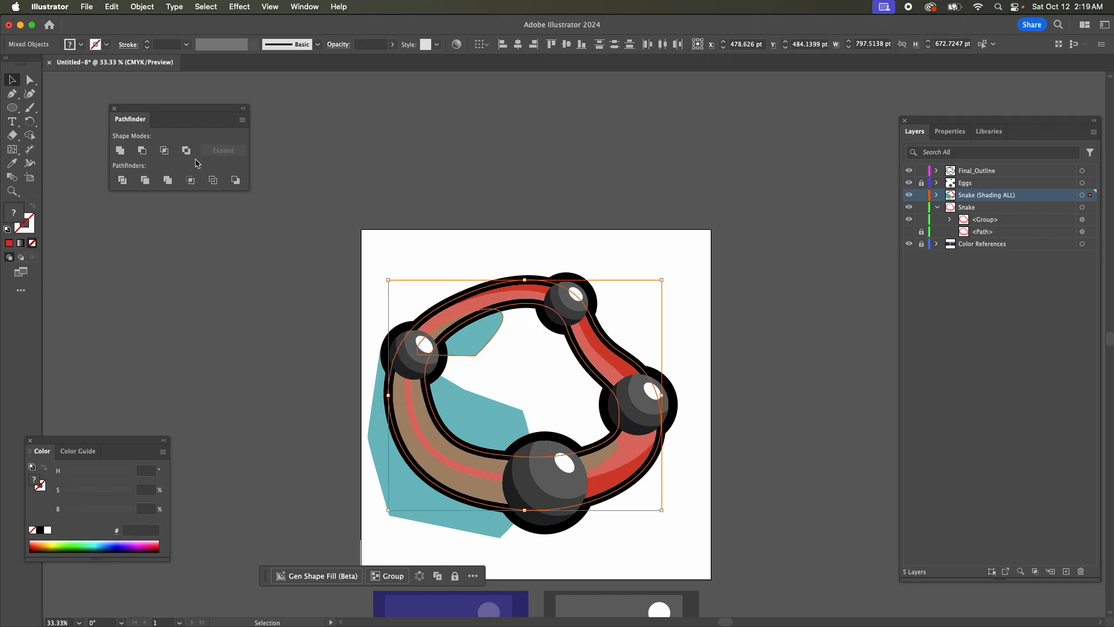
left_click(161, 152)
Intersect snake body copies with the outer and inner shading shapes between the left and bottom eggs.
key("super+f")
left_click(378, 445, "shift")
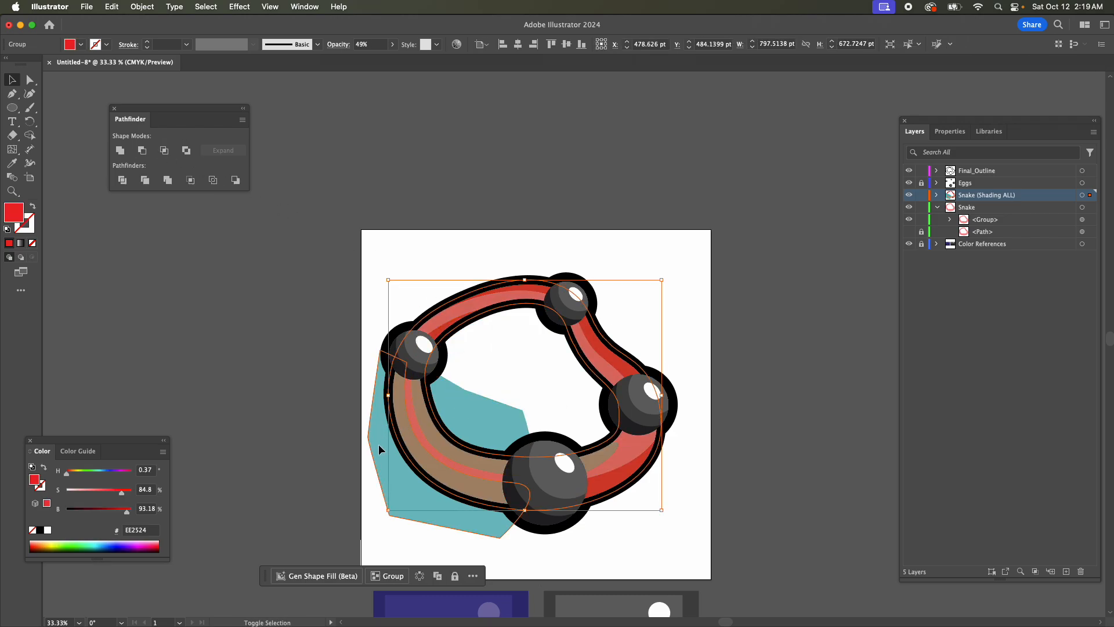
left_click(164, 150)
left_click(489, 417)
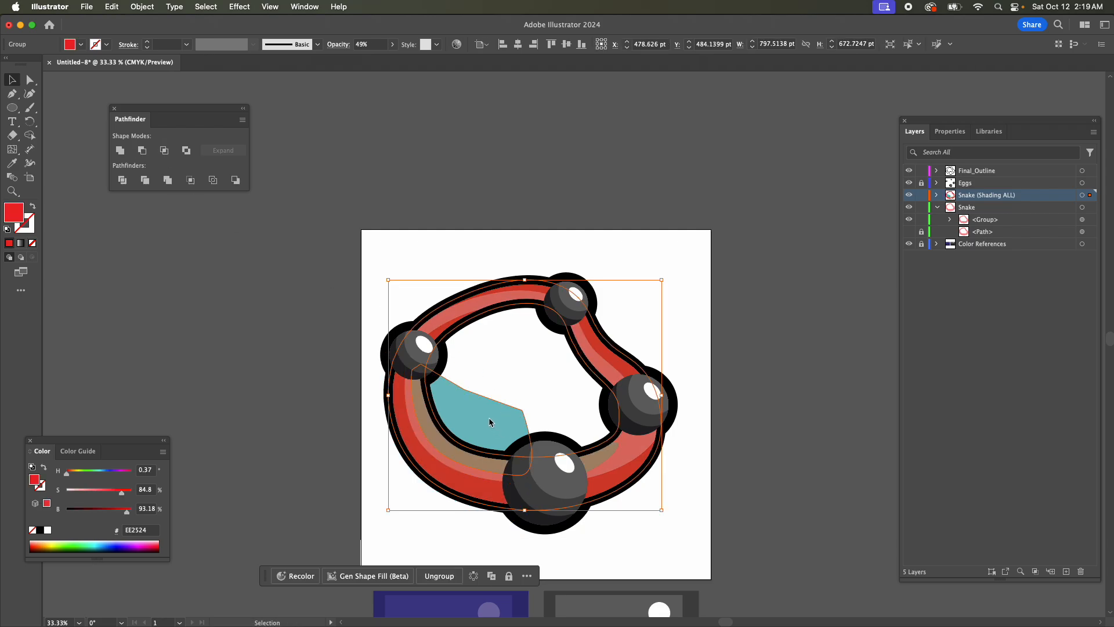
left_click(486, 413, "shift")
left_click(165, 152)
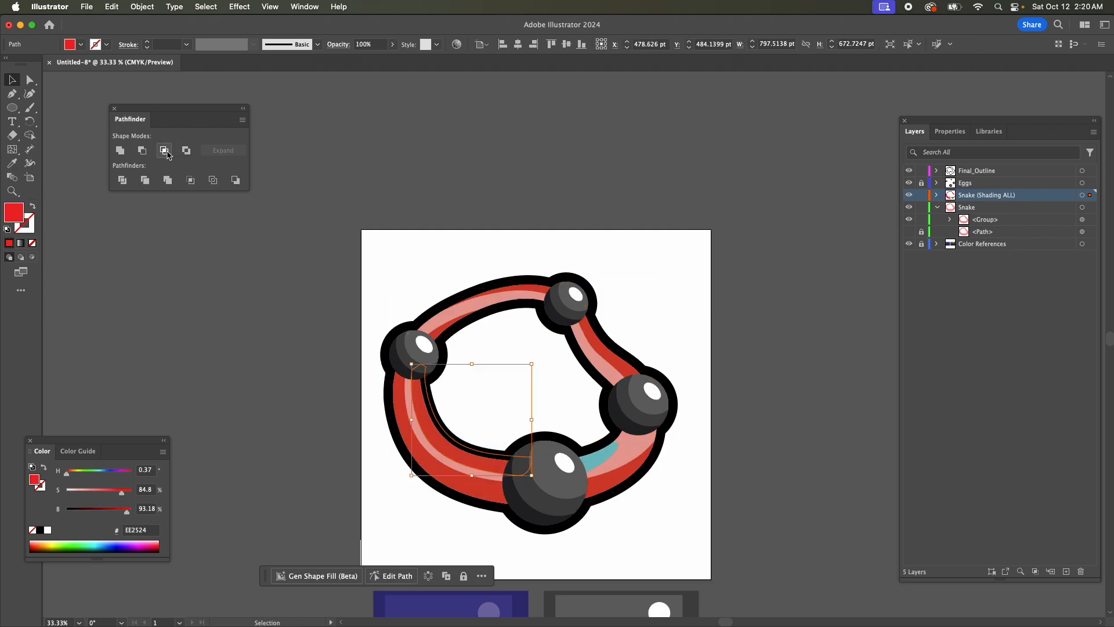
Pull the end anchor of the inner shading shape beside the bottom egg beyond the body, and intersect the shape with a snake body copy.
left_click(597, 461)
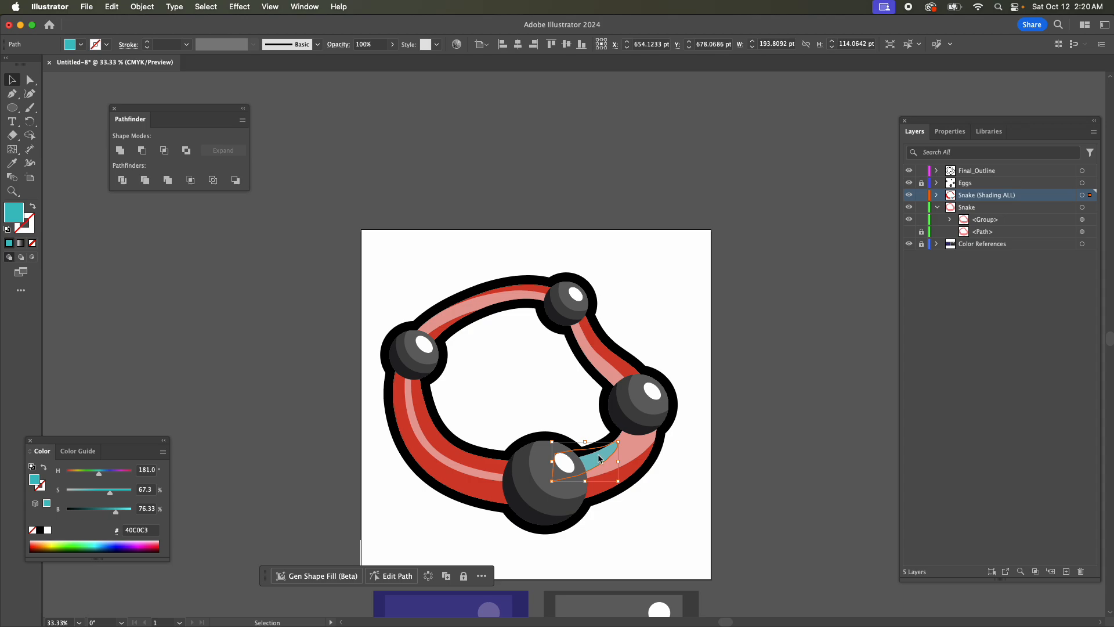
key("a")
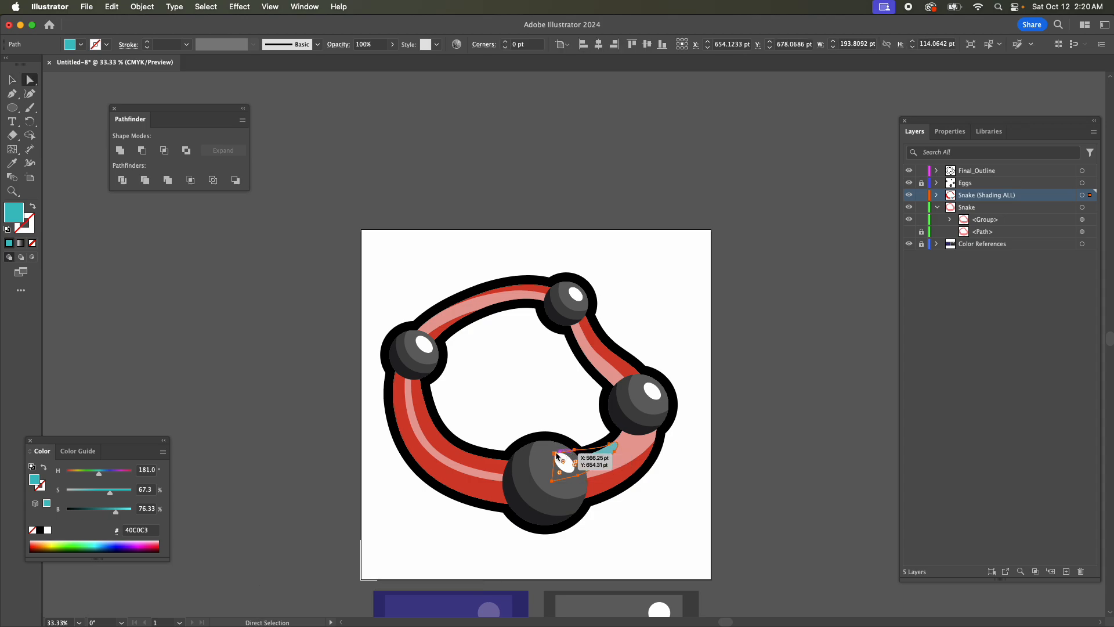
mouse_move(558, 456)
left_mouse_down()
mouse_move(550, 427)
mouse_move(578, 462)
mouse_move(559, 458)
mouse_move(524, 377)
left_mouse_up()
key("super+a")
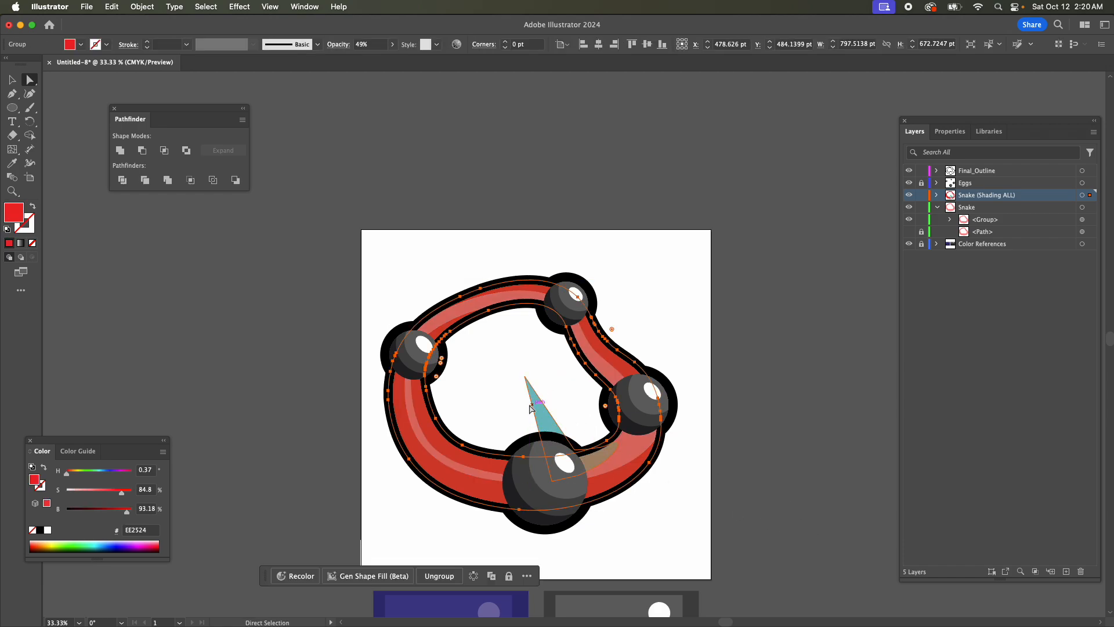
left_click(165, 152)
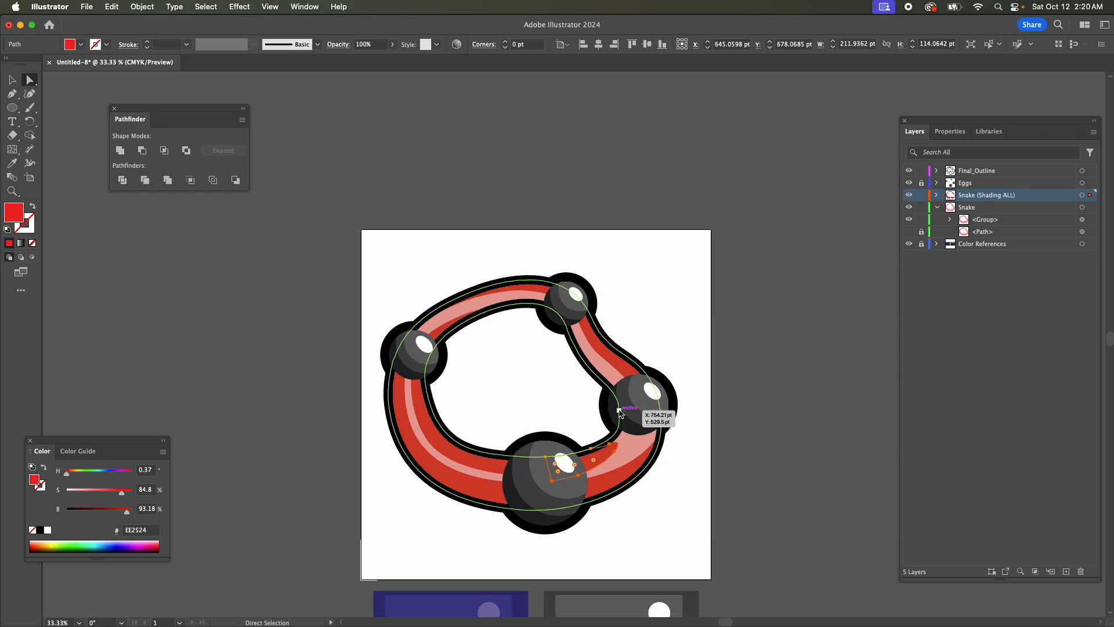
scroll(836, 464, "down", 5)
scroll(829, 466, "up", 1)
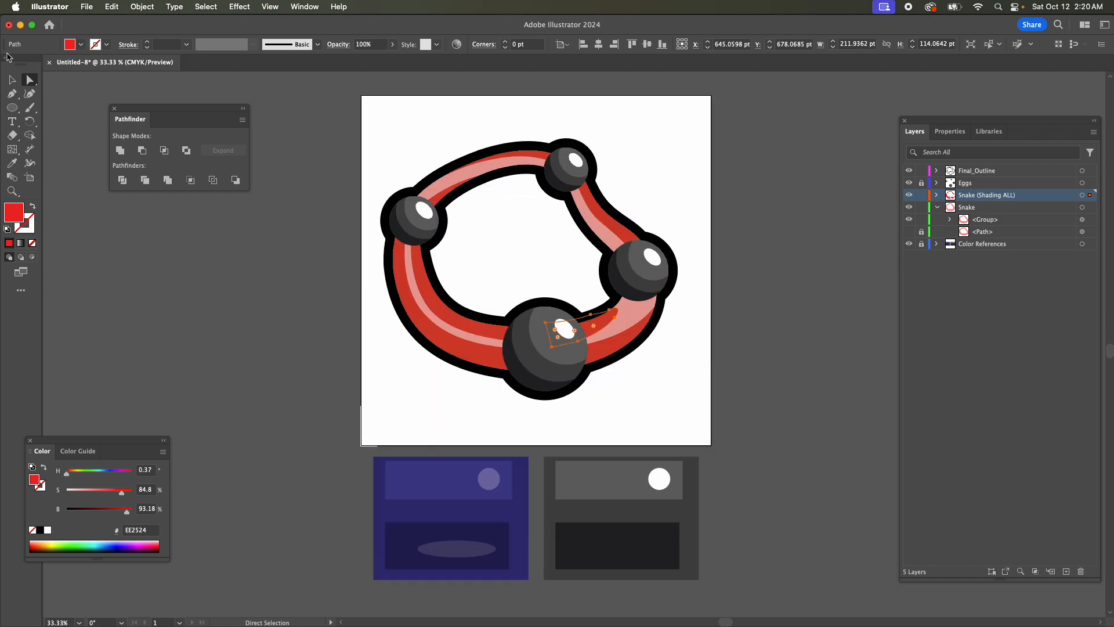
left_click(12, 79)
left_click(862, 385)
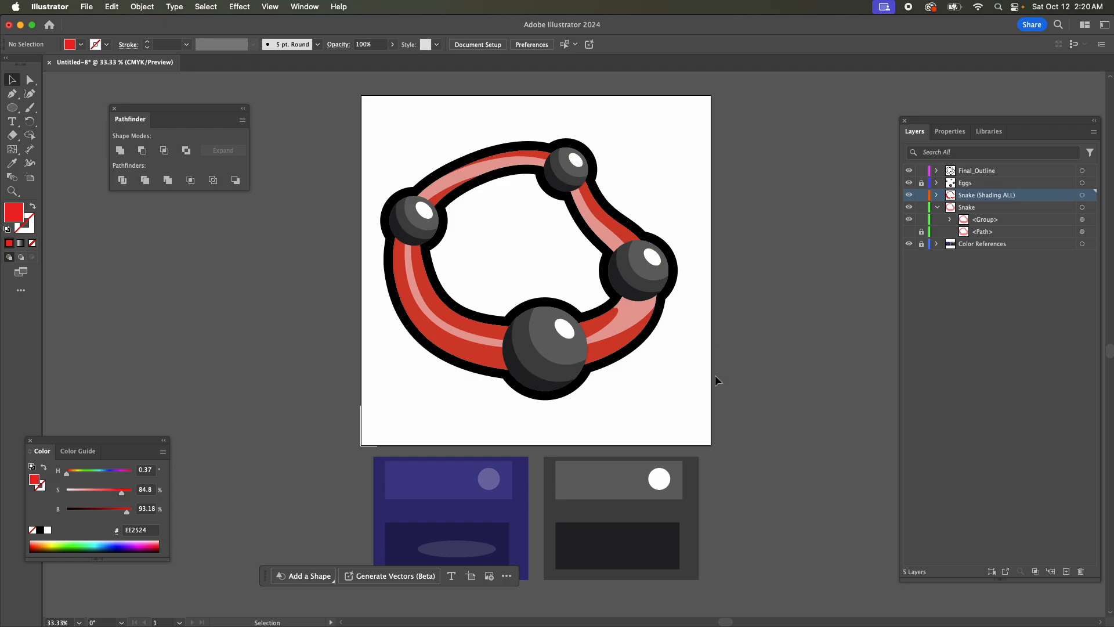
Recolor the three inner shading shapes and the two outer ones nearest the top egg with the eggs' light gray, 646565.
scroll(716, 378, "up", 7)
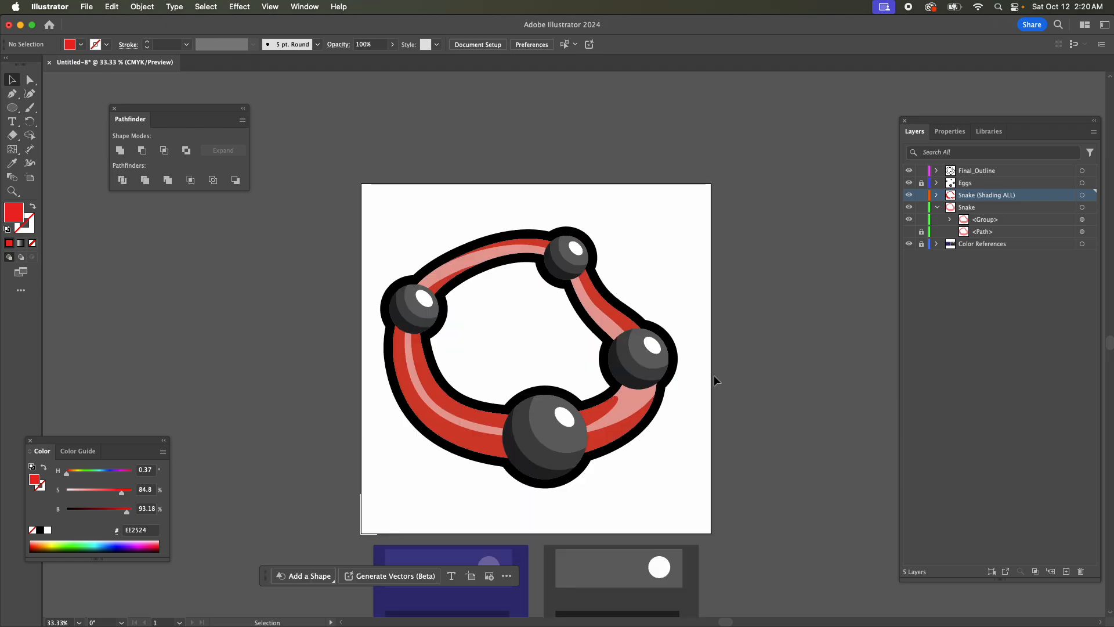
left_click(614, 316)
left_click(597, 409, "shift")
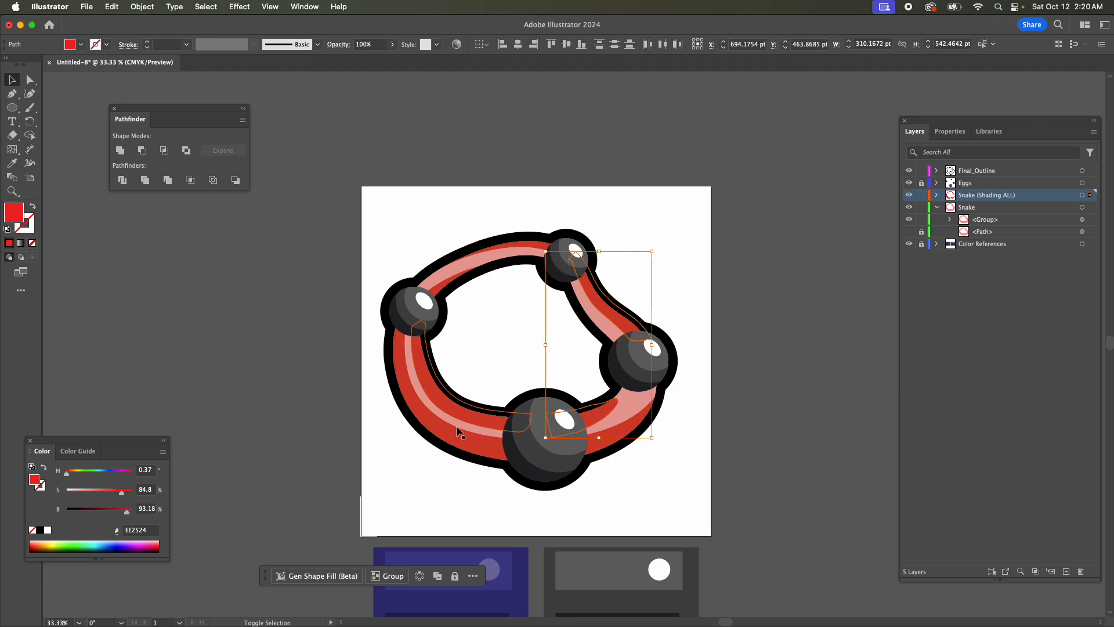
left_click(461, 414, "shift")
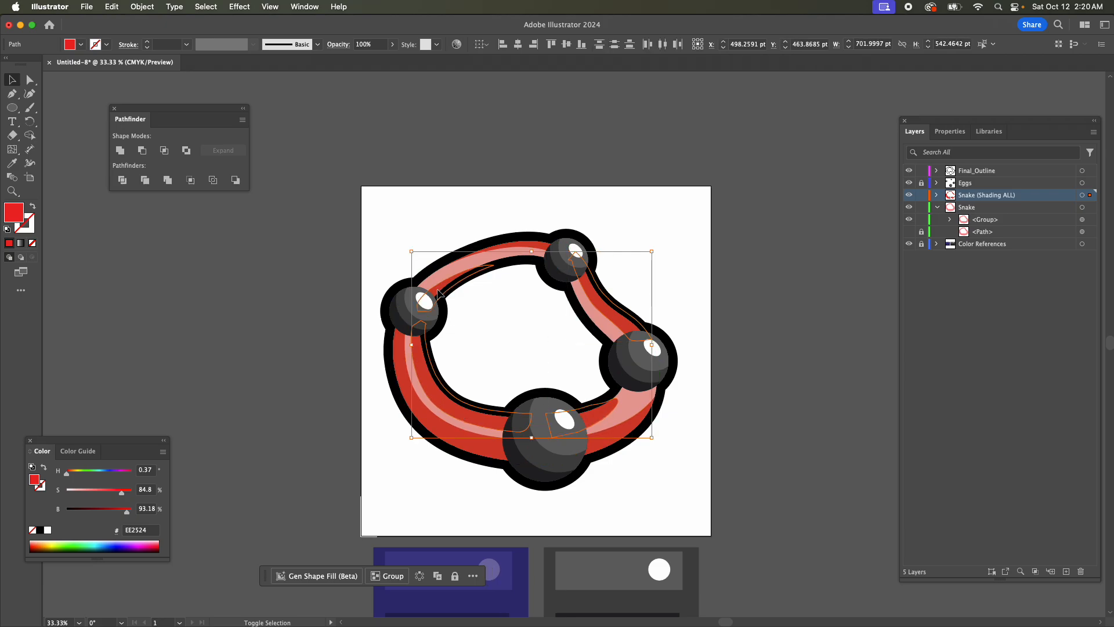
left_click(532, 246, "shift")
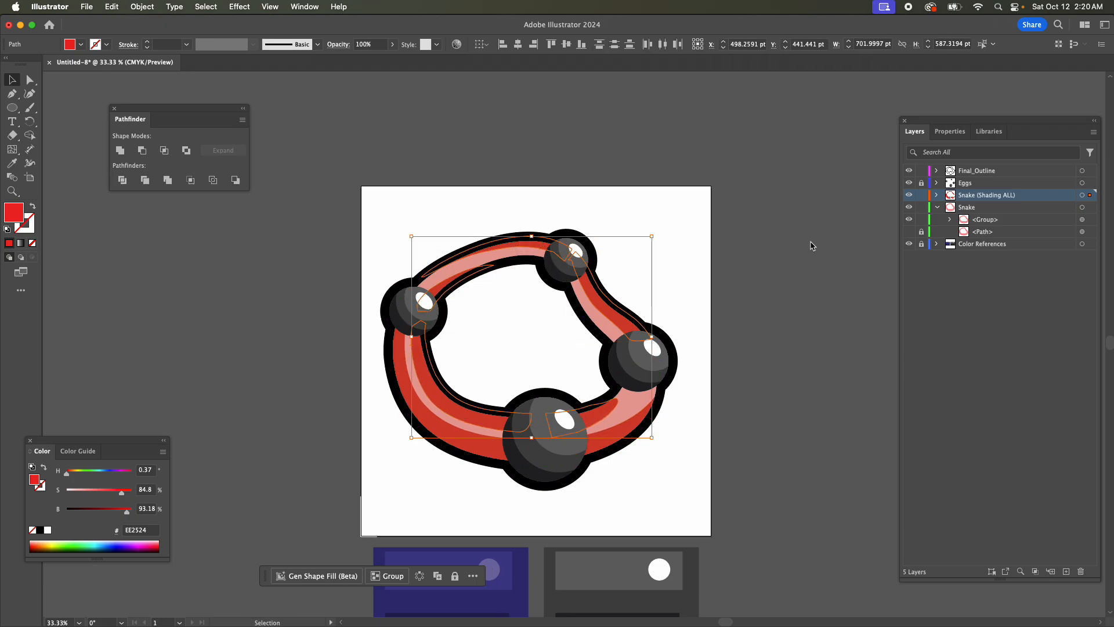
key("i")
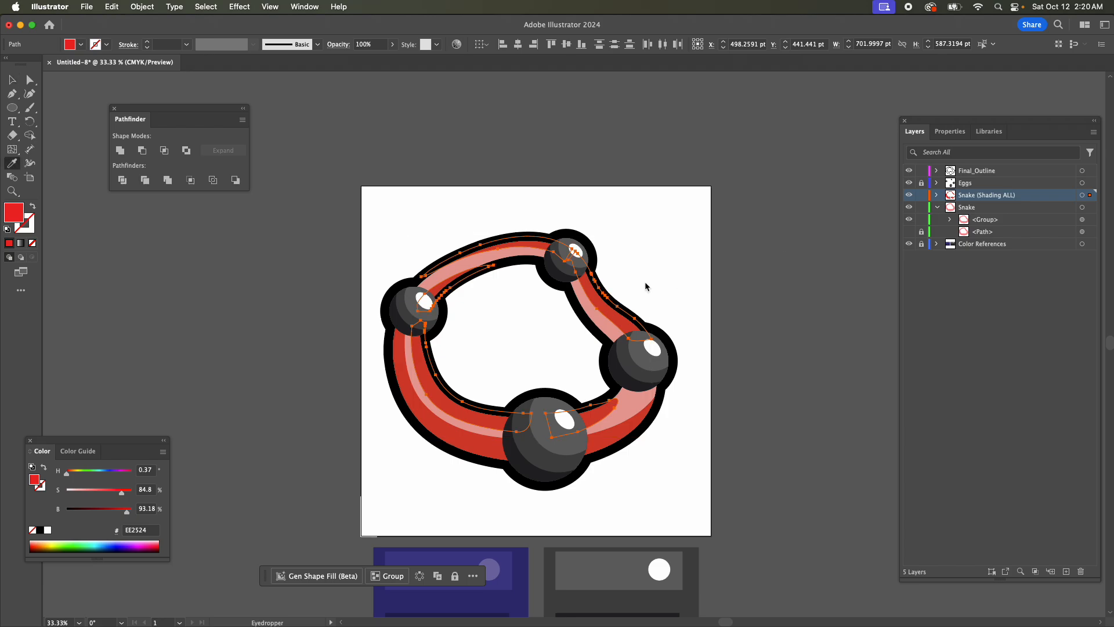
left_click(587, 257)
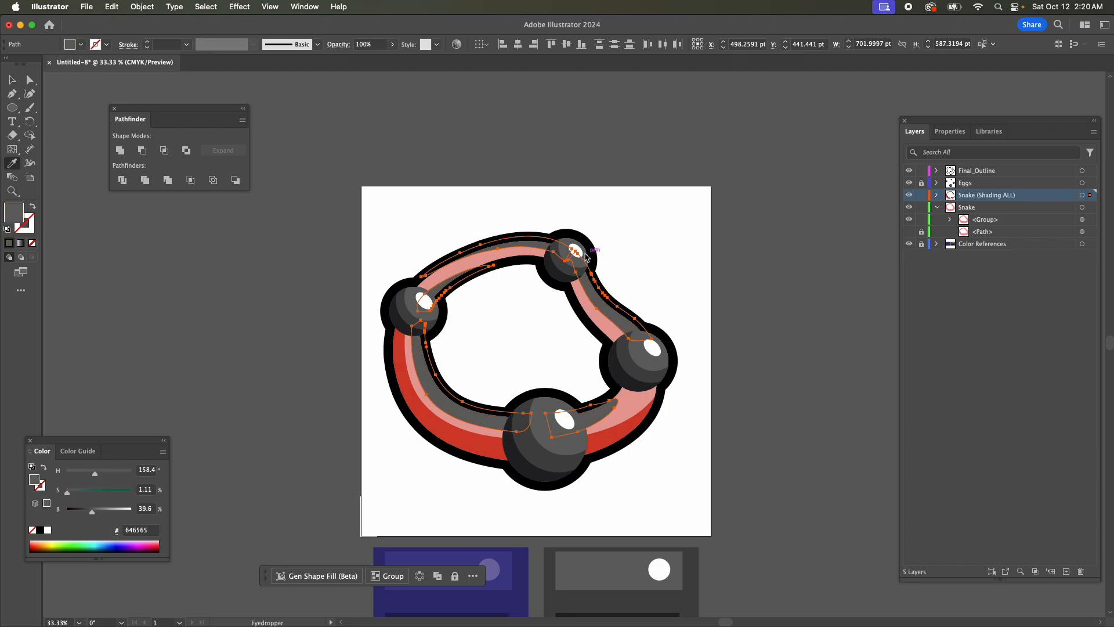
left_click(11, 81)
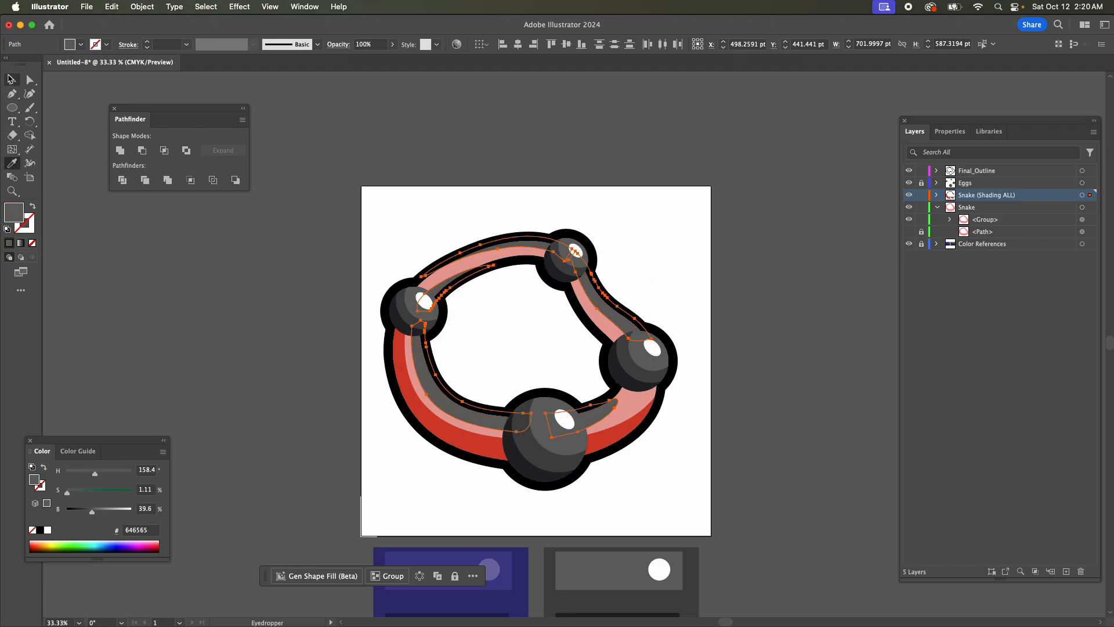
left_click(707, 407)
Recolor the two lower outer shading shapes beside the bottom egg with the egg's dark shadow gray, 242325.
left_click(608, 452)
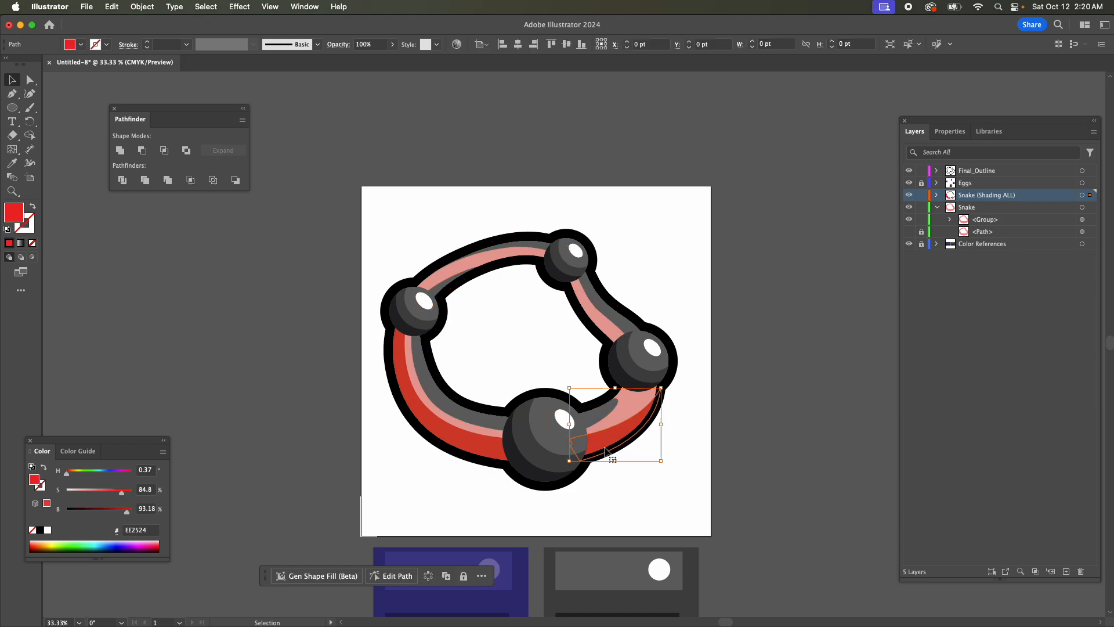
left_click(441, 429, "shift")
key("i")
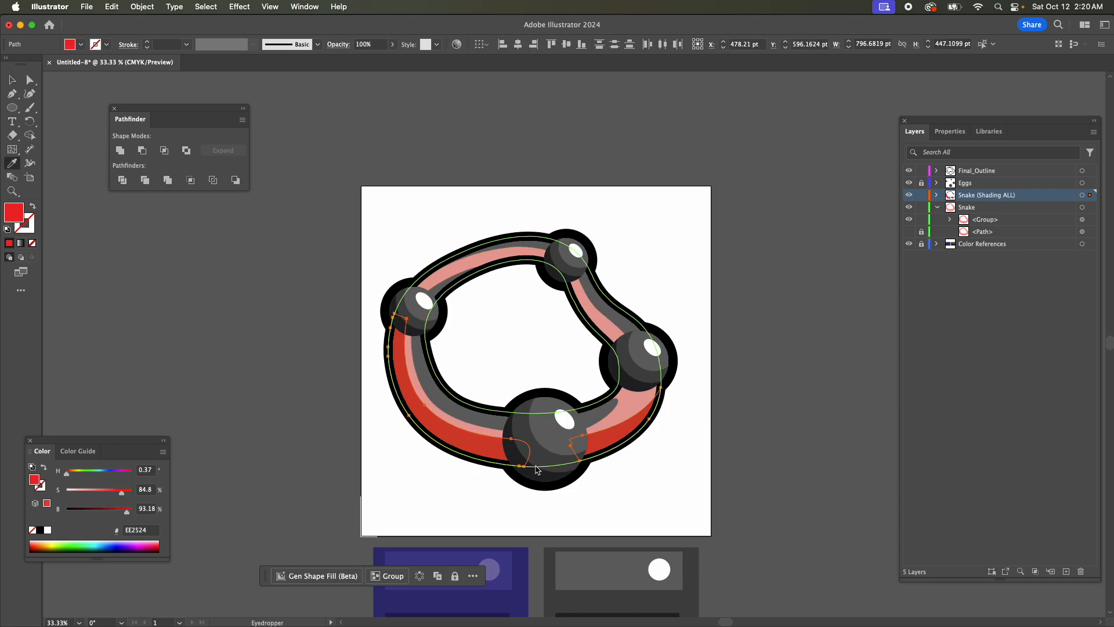
left_click(539, 467)
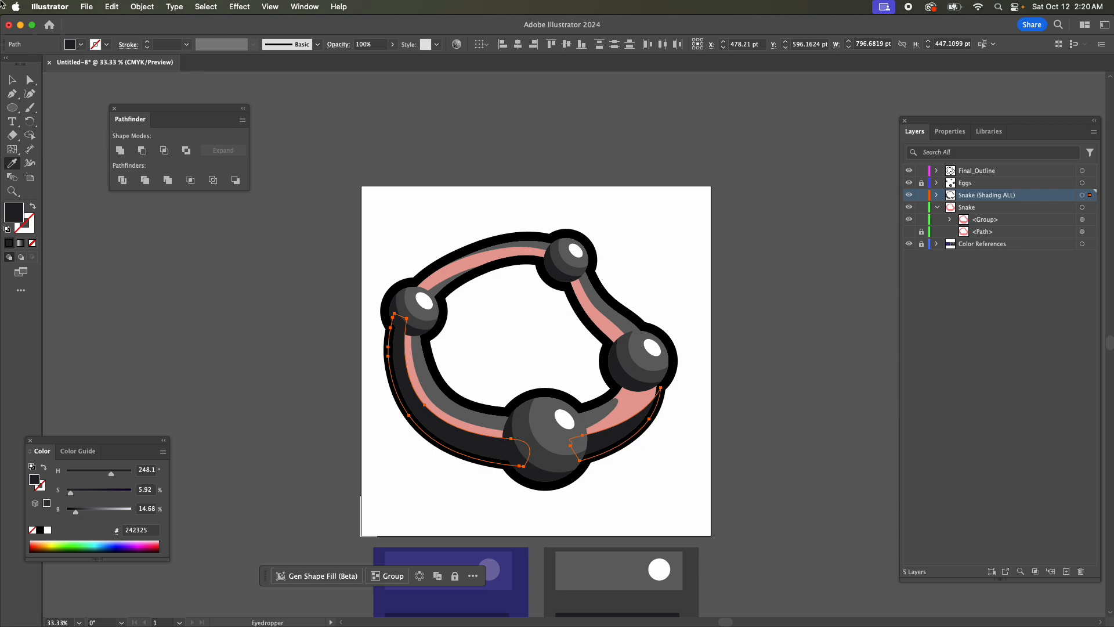
left_click(9, 76)
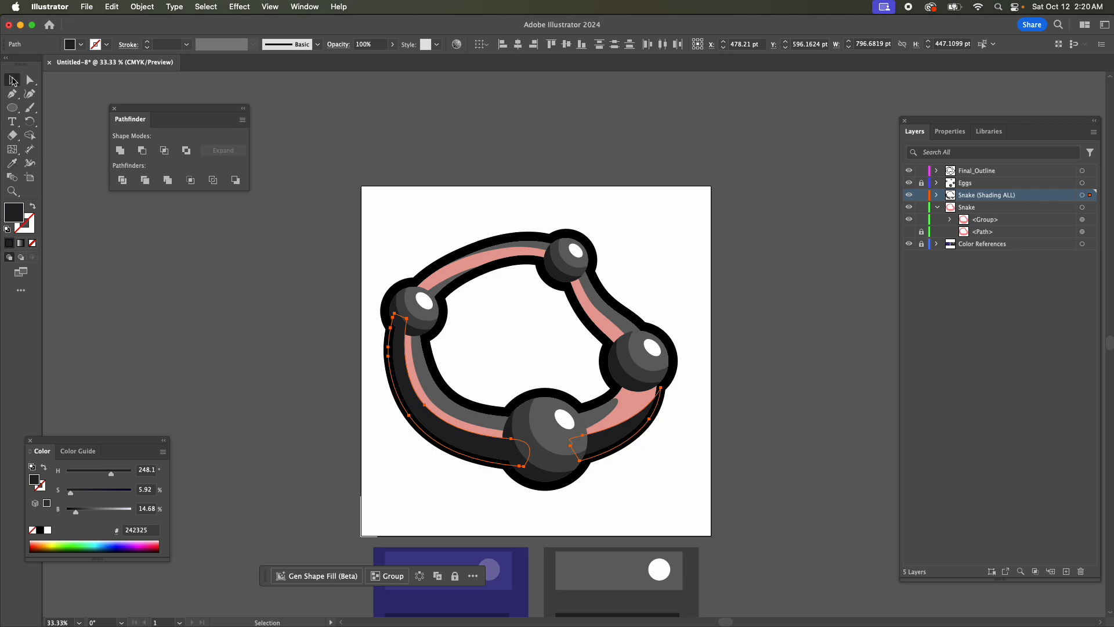
Recolor the snake body group with the eggs' mid-tone gray, 454546, and deselect it.
left_click(460, 271)
key("i")
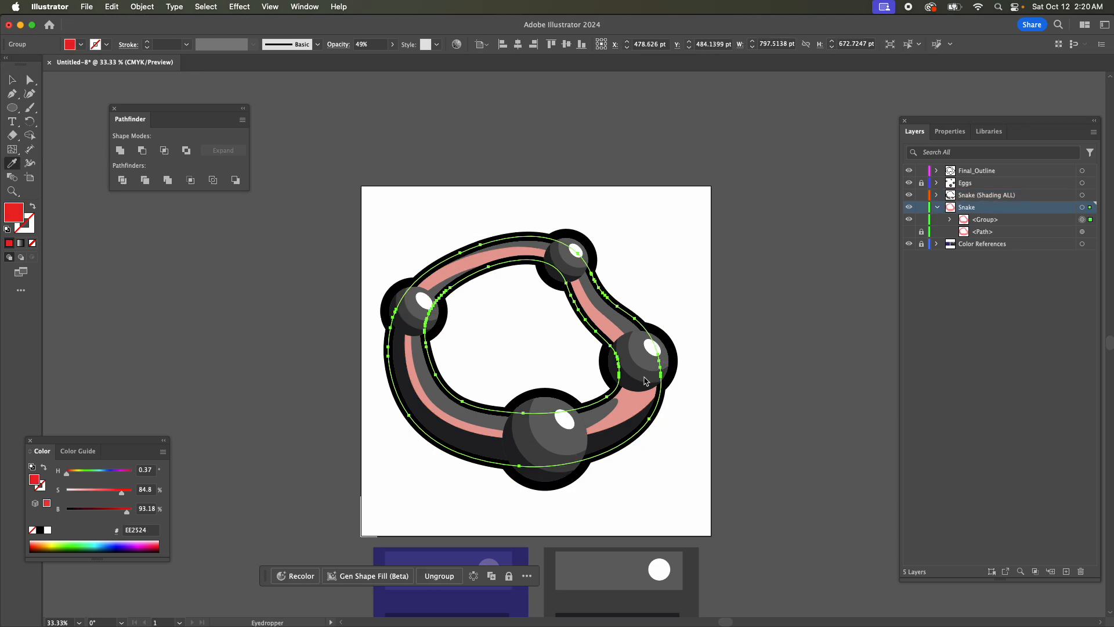
left_click(644, 379)
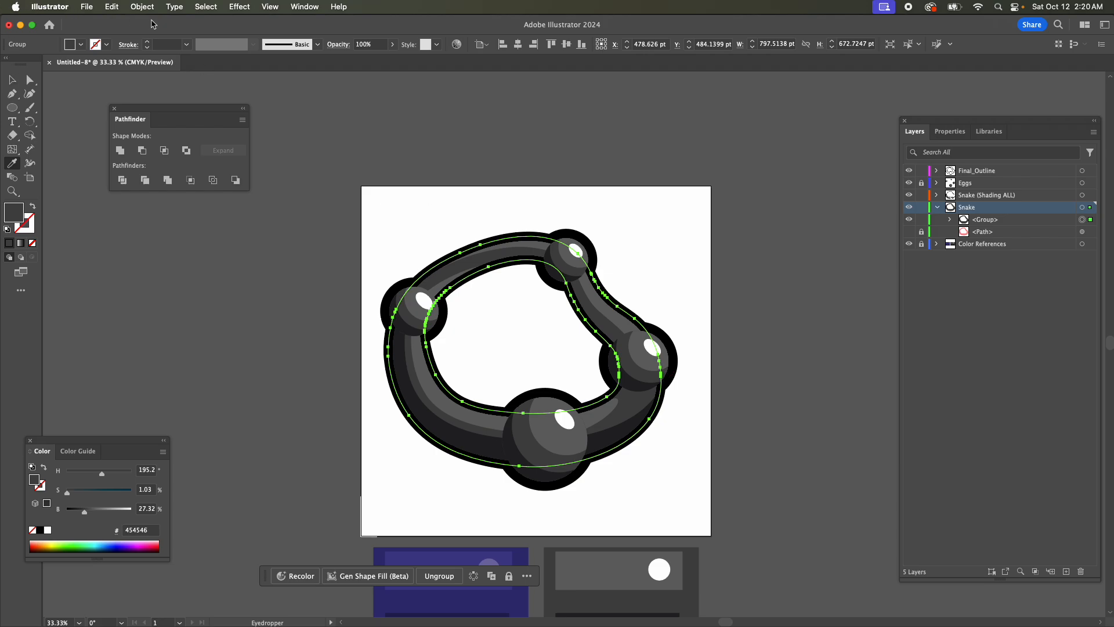
left_click(11, 79)
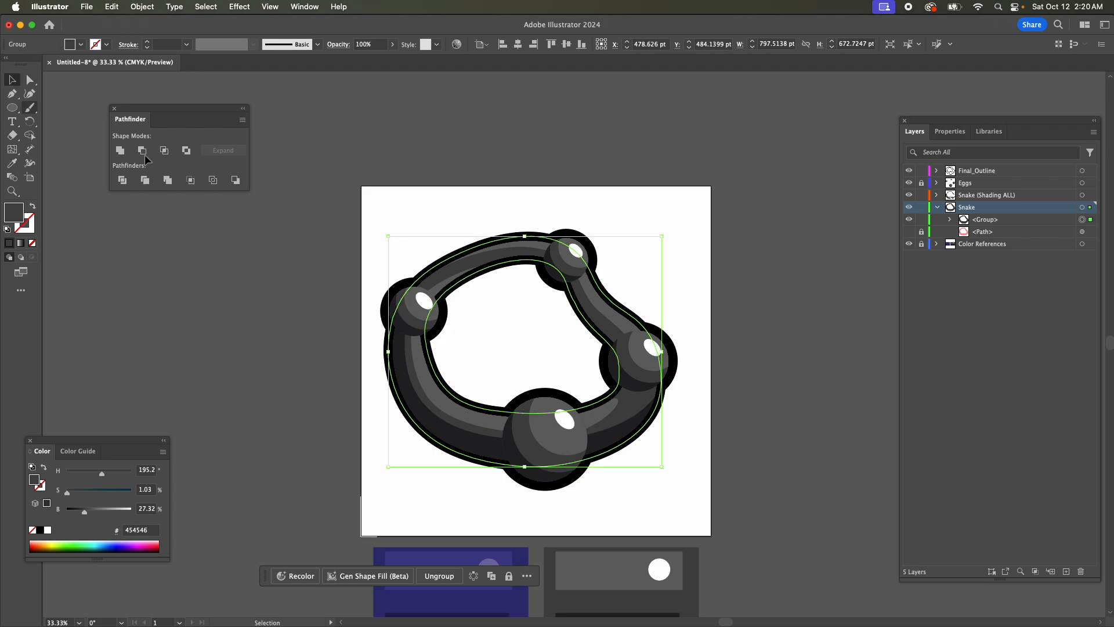
left_click(698, 431)
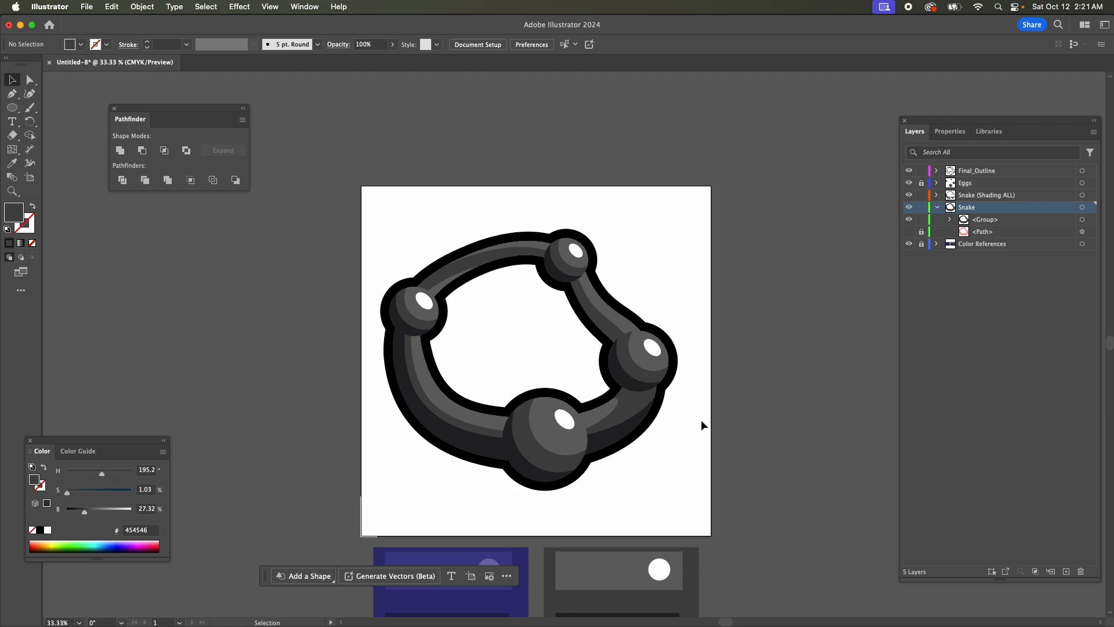
key("super+minus")
key("super+minus")
key("super+minus")
key("super+minus")
key("super+minus")
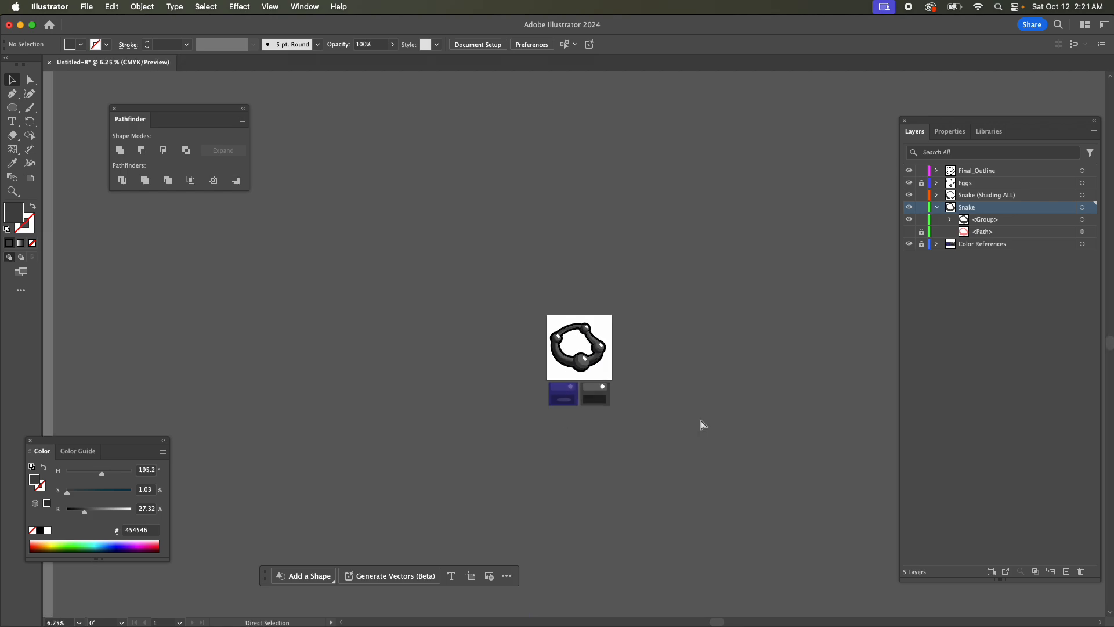
key("super+minus")
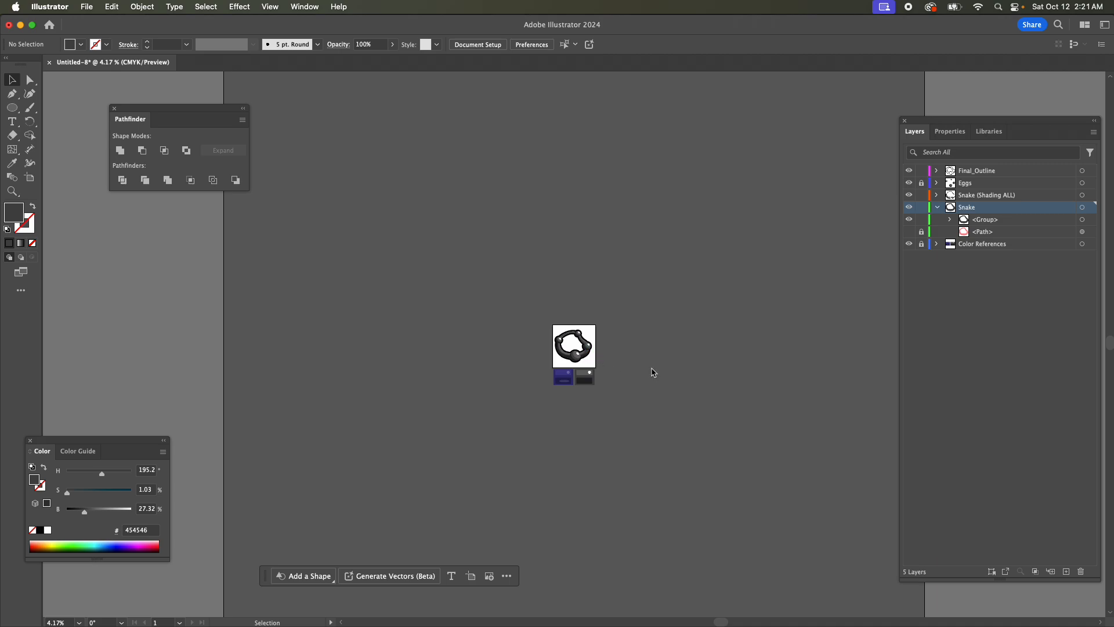
Shift the lower anchor of the light shading shape between the bottom and right eggs up and inward behind the bottom egg.
key("super+0")
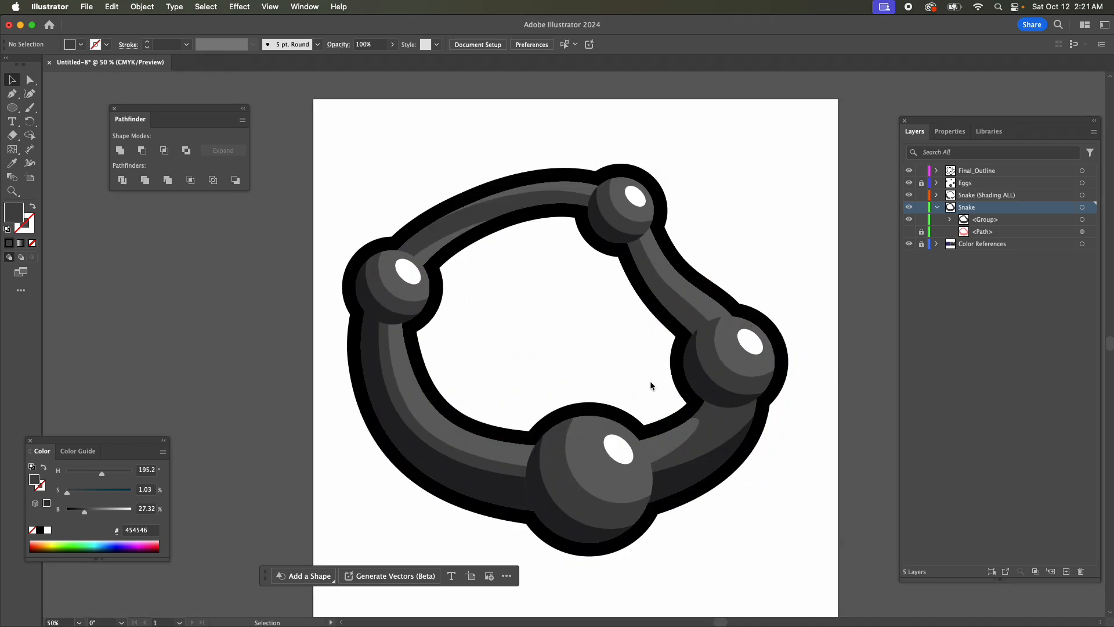
key("a")
left_click(656, 467)
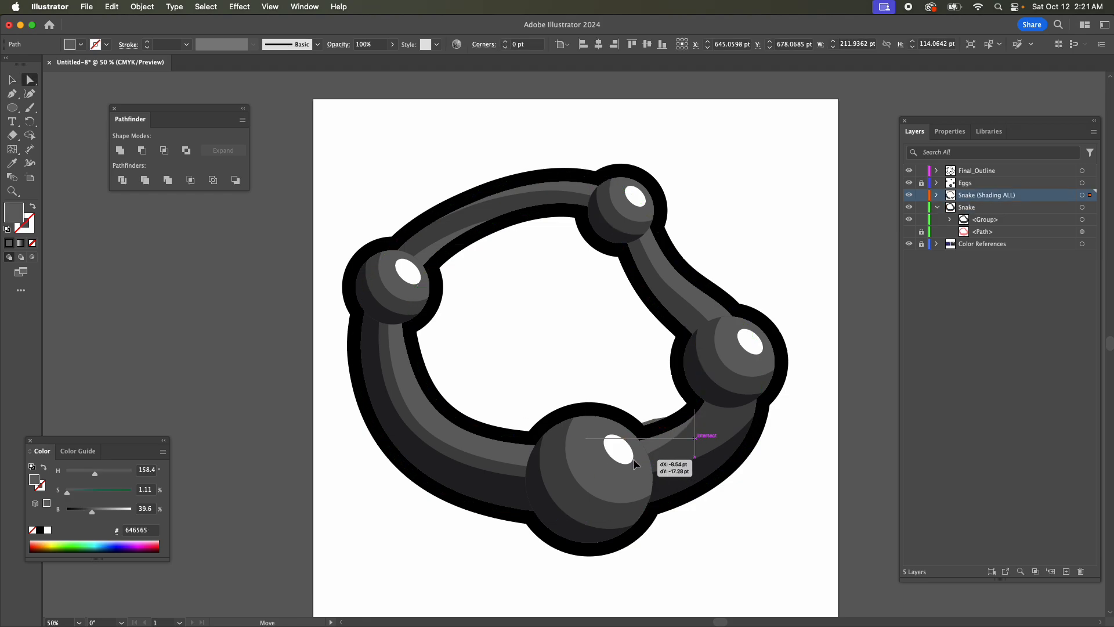
left_click_drag(640, 467, 633, 457)
Adjust the rounded tip of the light shading shape beside the bottom egg, and undo the last handle change.
key("super+equal")
key("super+equal")
key("super+equal")
scroll(766, 333, "up", 1)
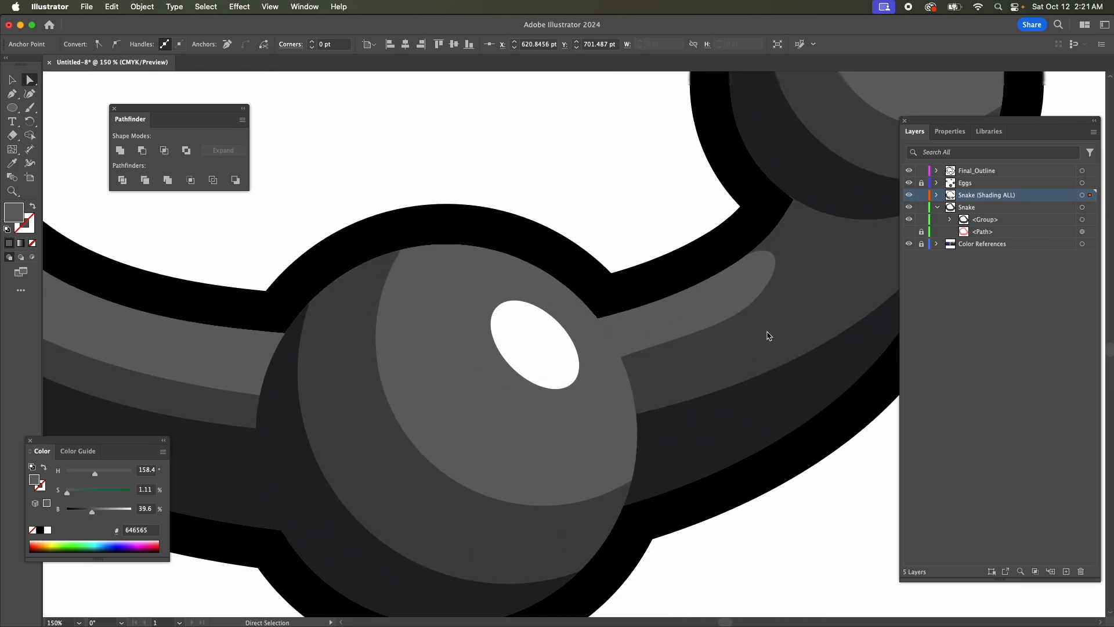
left_click_drag(757, 297, 730, 267)
left_click(753, 280)
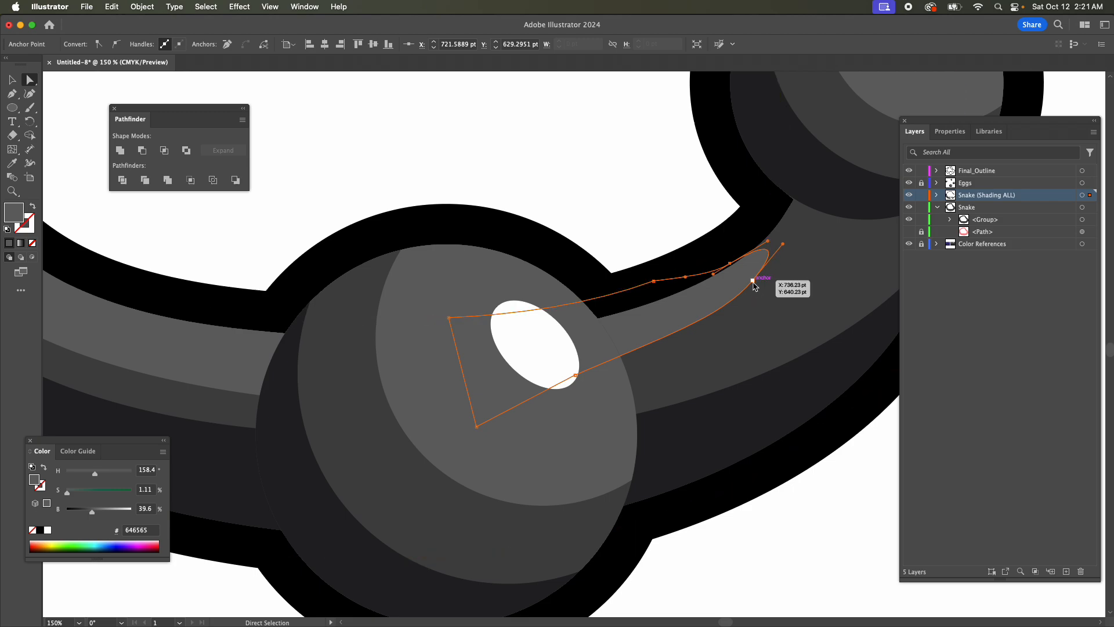
left_click_drag(723, 317, 722, 310)
key("super+z")
Raise the lower anchor of the light shading shape behind the bottom egg, adjust its handle to smooth the lower edge, and deselect it.
left_click(714, 297)
left_click(753, 281)
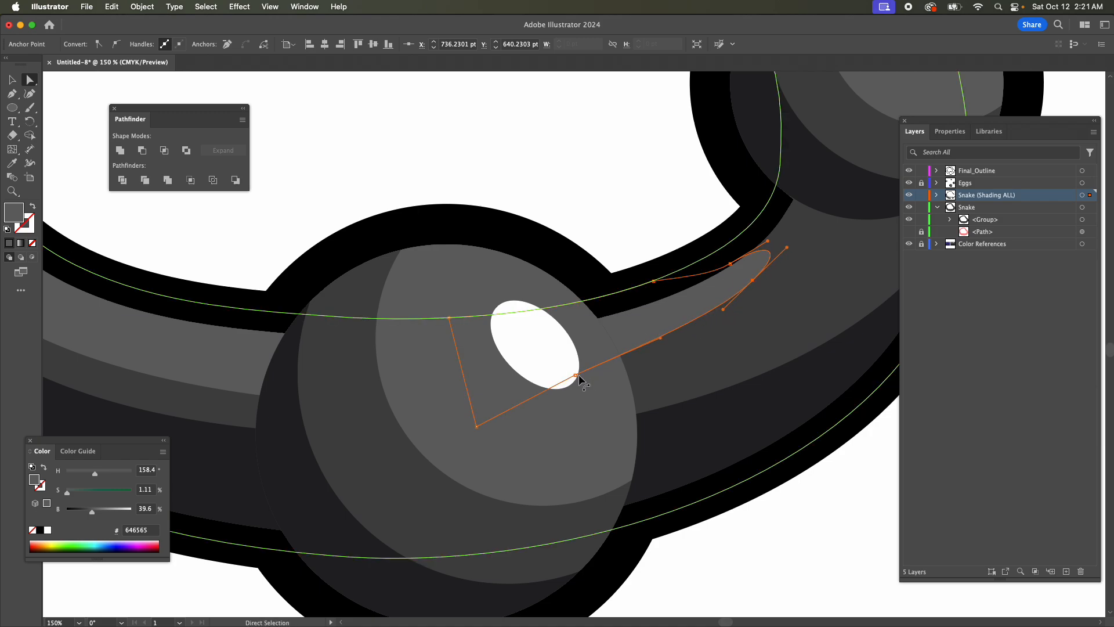
left_click_drag(575, 376, 576, 363)
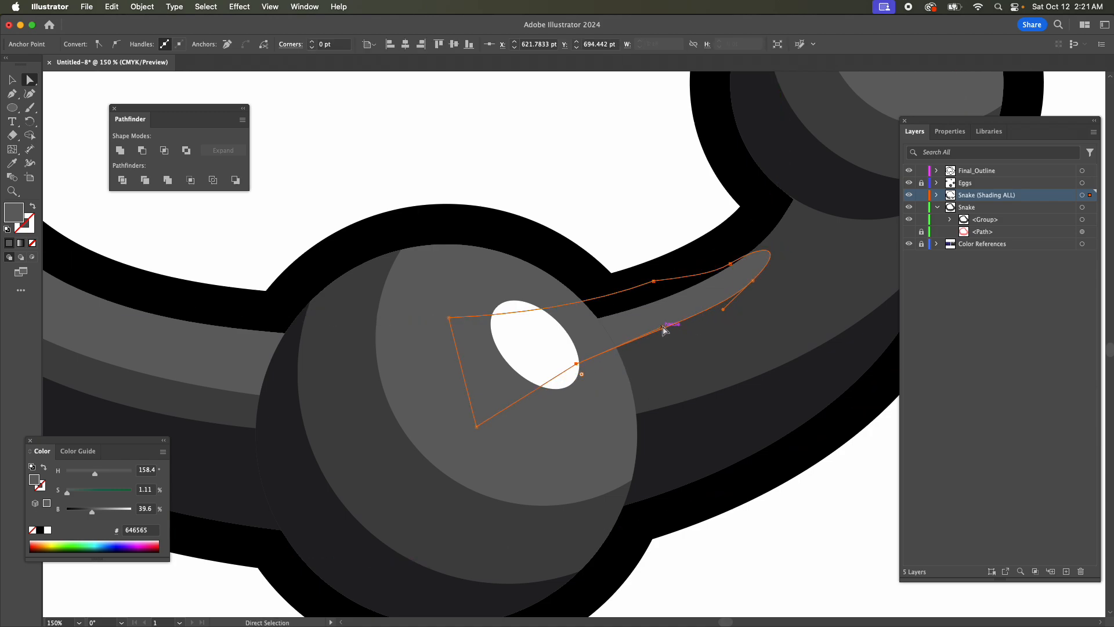
left_click_drag(664, 329, 671, 334)
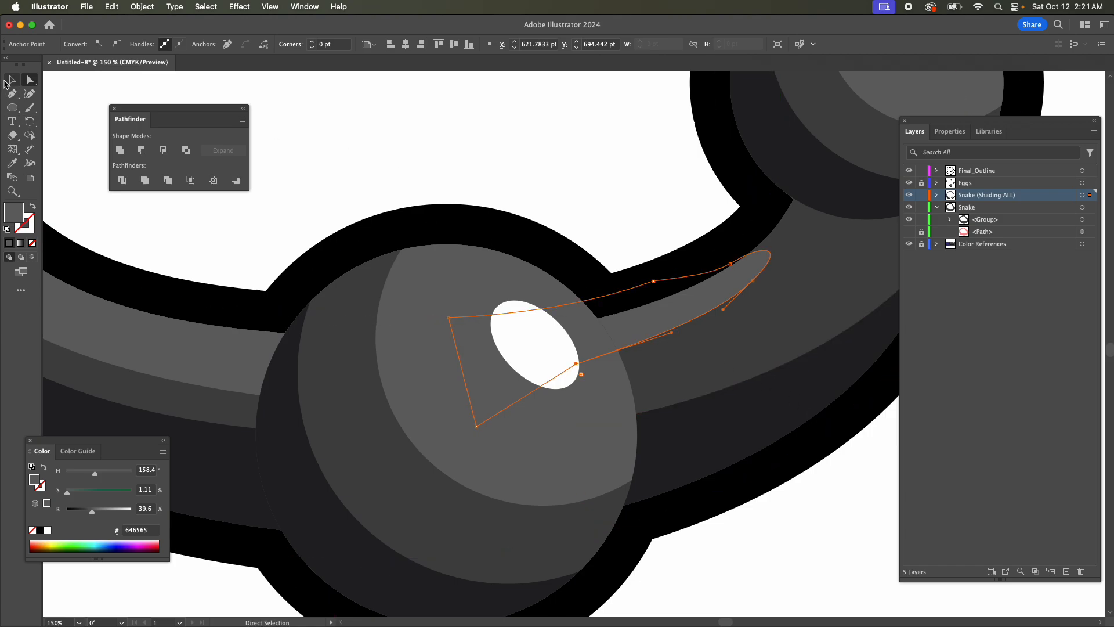
left_click(12, 79)
left_click(629, 150)
Examine the shaded snake illustration at small and large zoom levels.
key("super+minus")
key("super+minus")
key("super+minus")
key("super+minus")
key("super+minus")
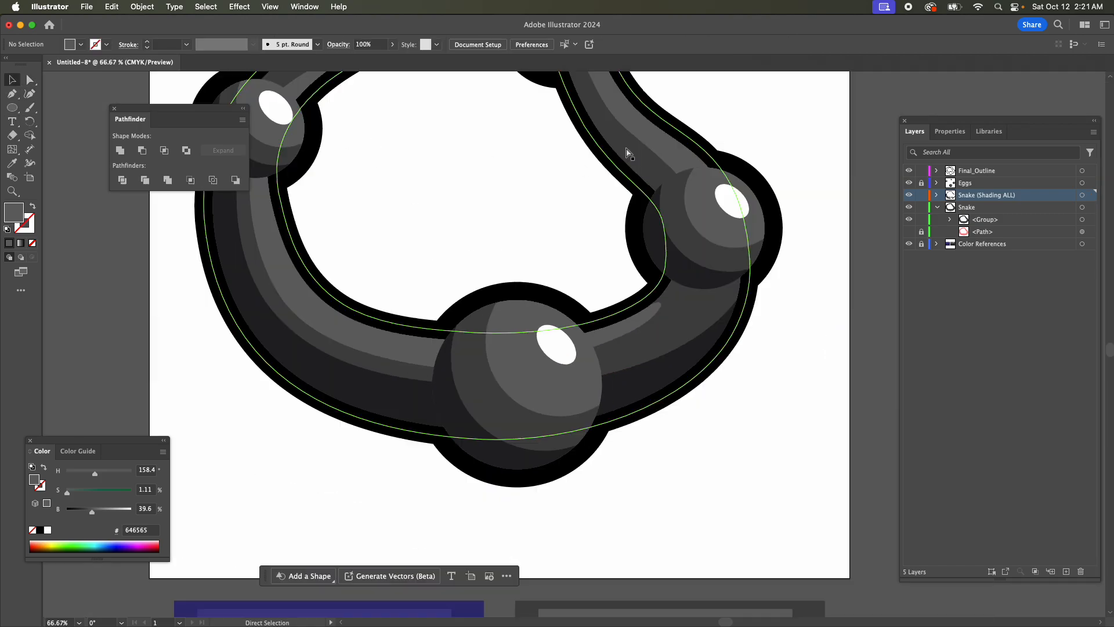
key("super+minus")
key("super+minus")
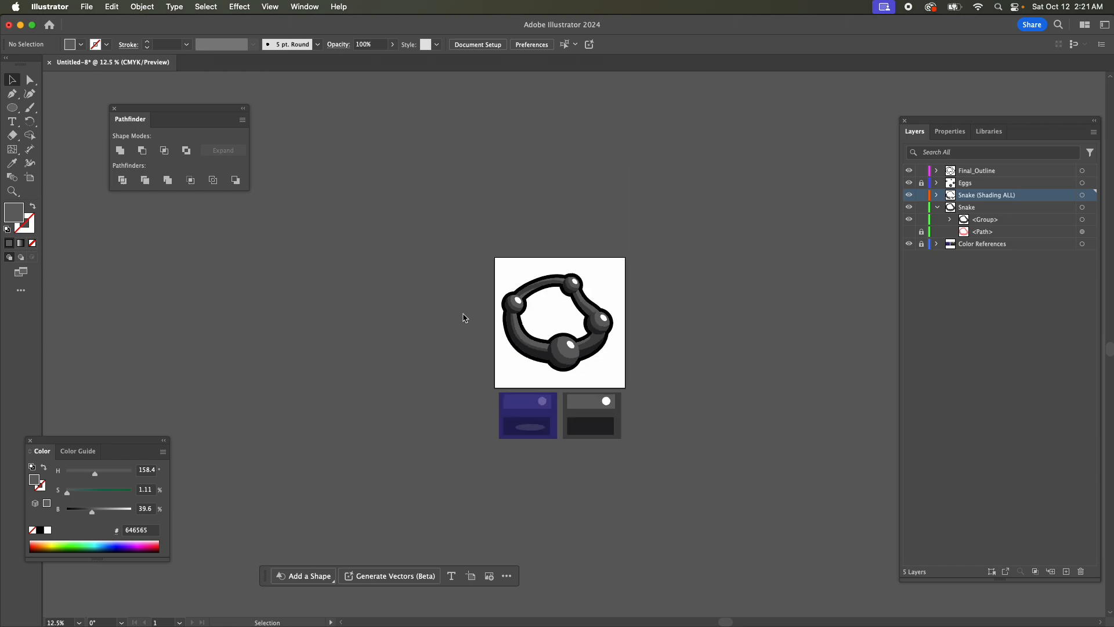
scroll(641, 461, "up", 2)
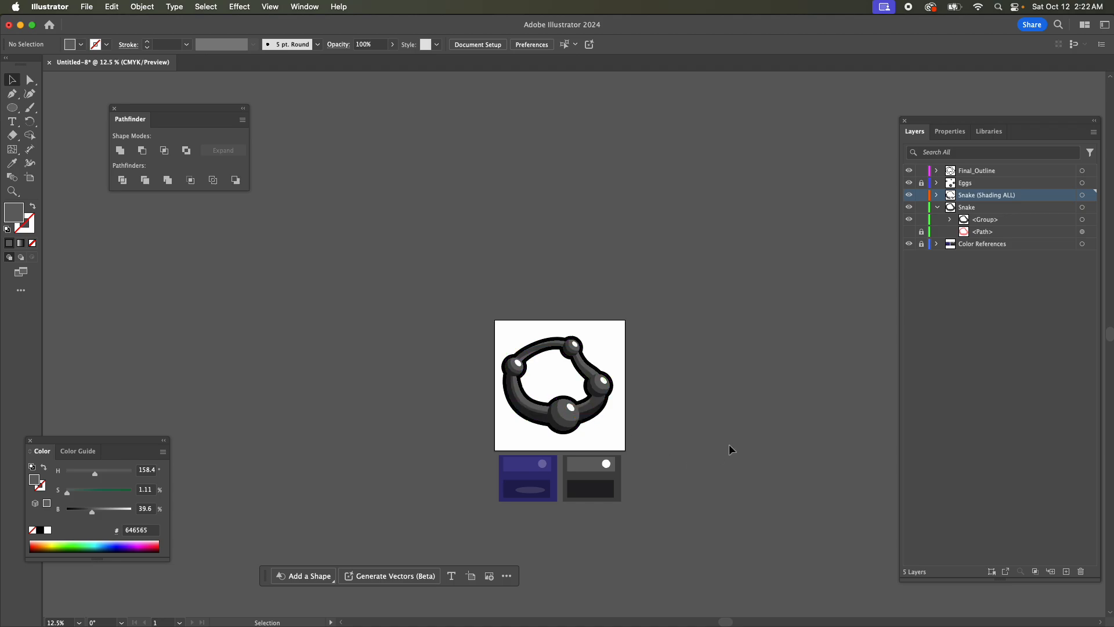
key("super+minus")
key("super+minus")
key("super+minus")
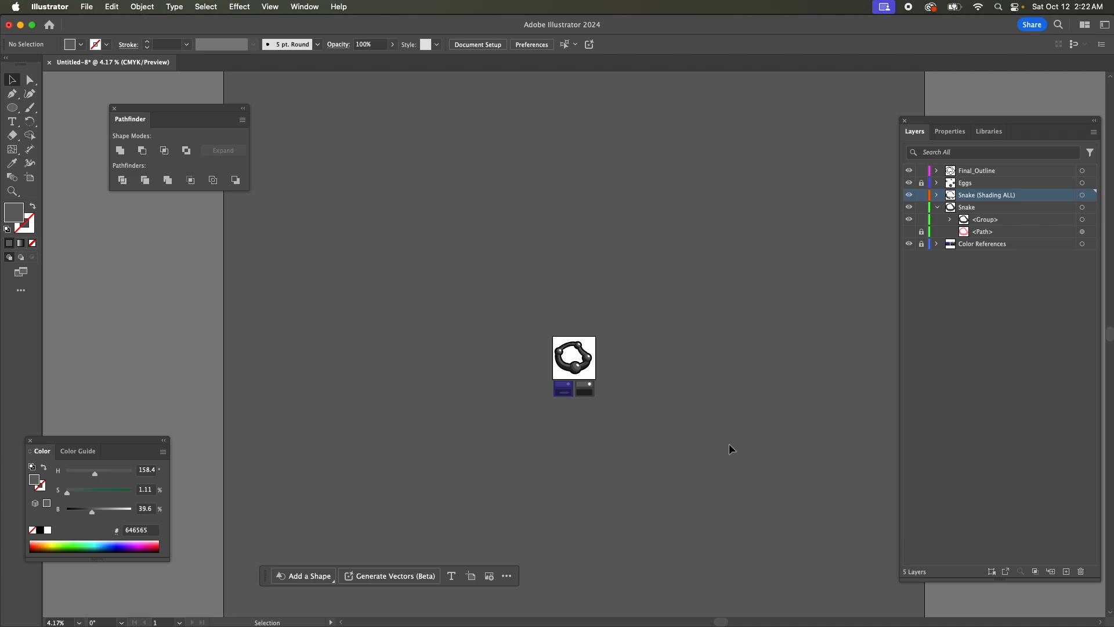
key("super+equal")
key("super+equal")
key("super+equal")
key("super+equal")
key("super+equal")
key("super+equal")
key("super+equal")
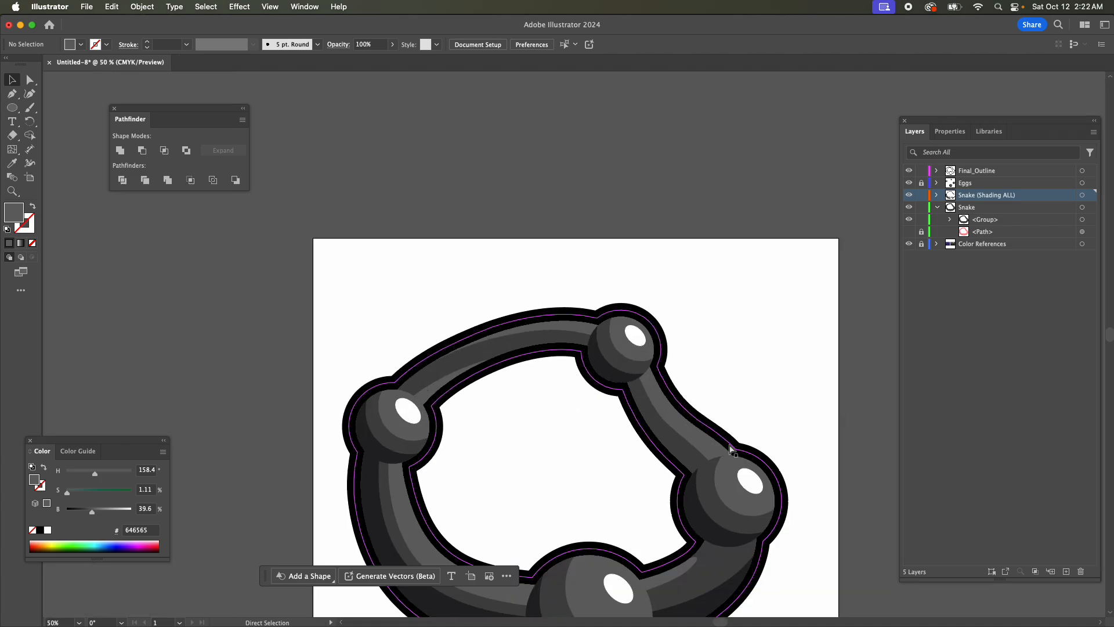
scroll(644, 308, "down", 5)
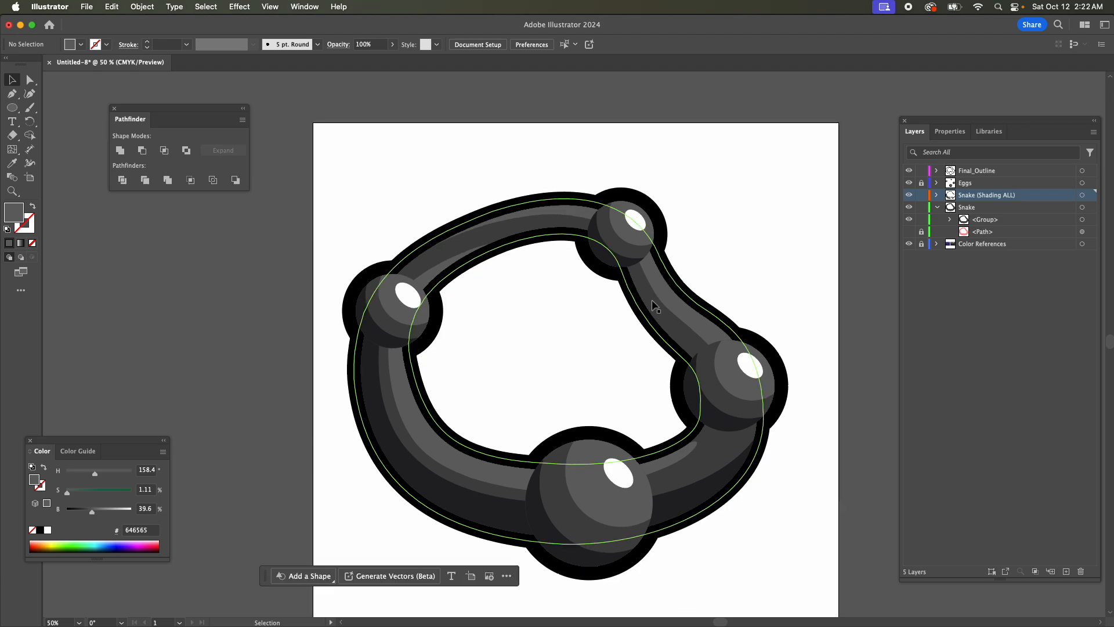
scroll(653, 306, "down", 1)
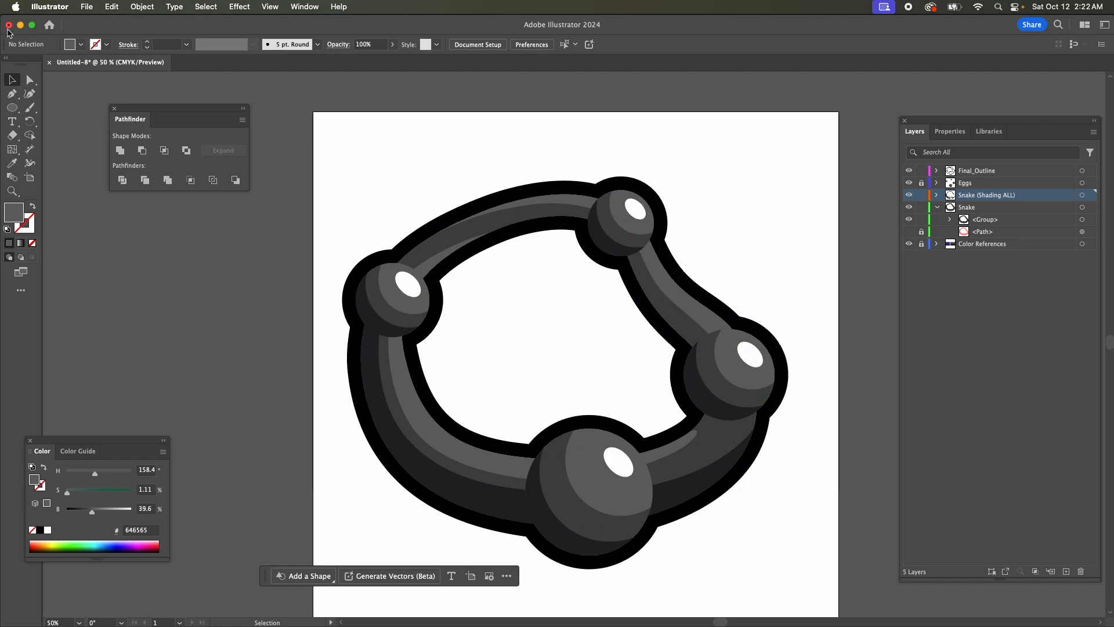
Add a new layer above Snake (Shading ALL) and name it "Snake (Glimmer)".
left_click(12, 108)
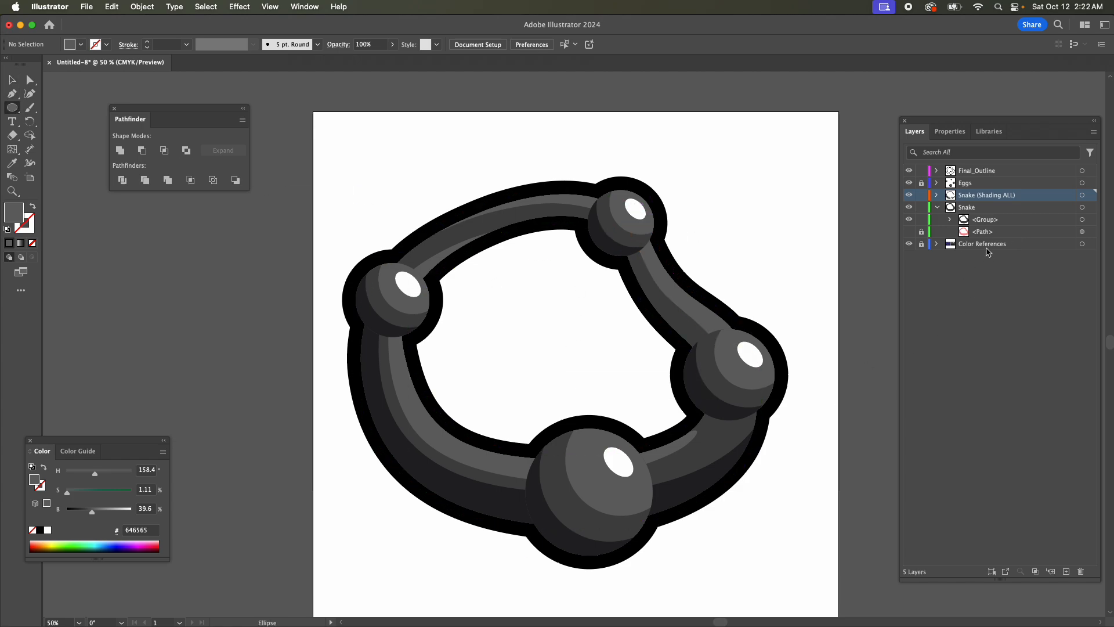
left_click(1067, 571)
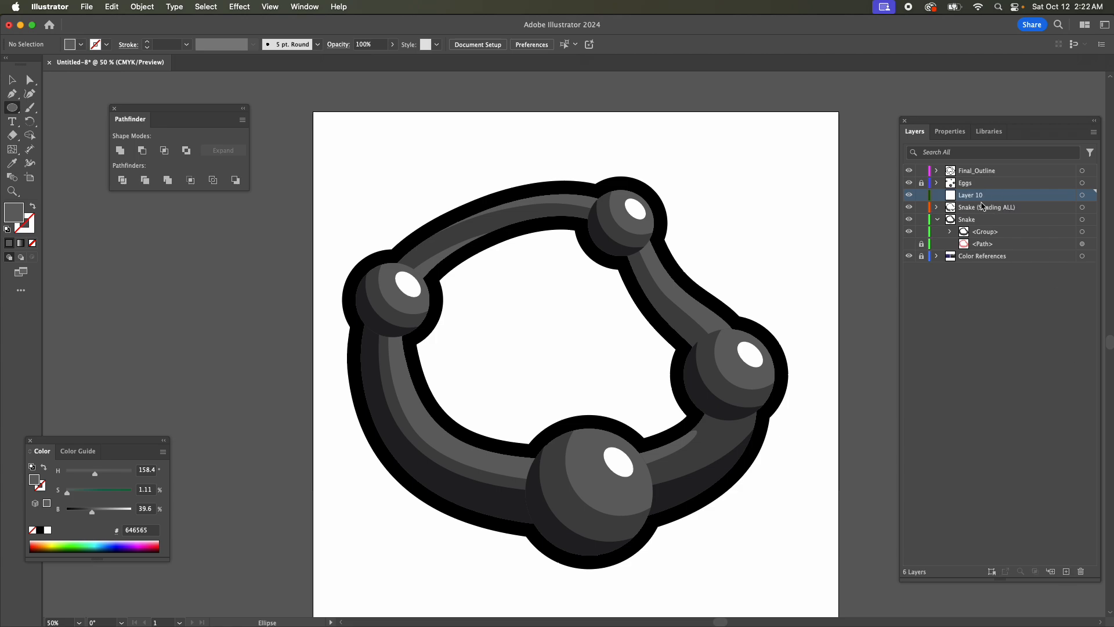
double_click(972, 197)
type("Snake (Glimmer")
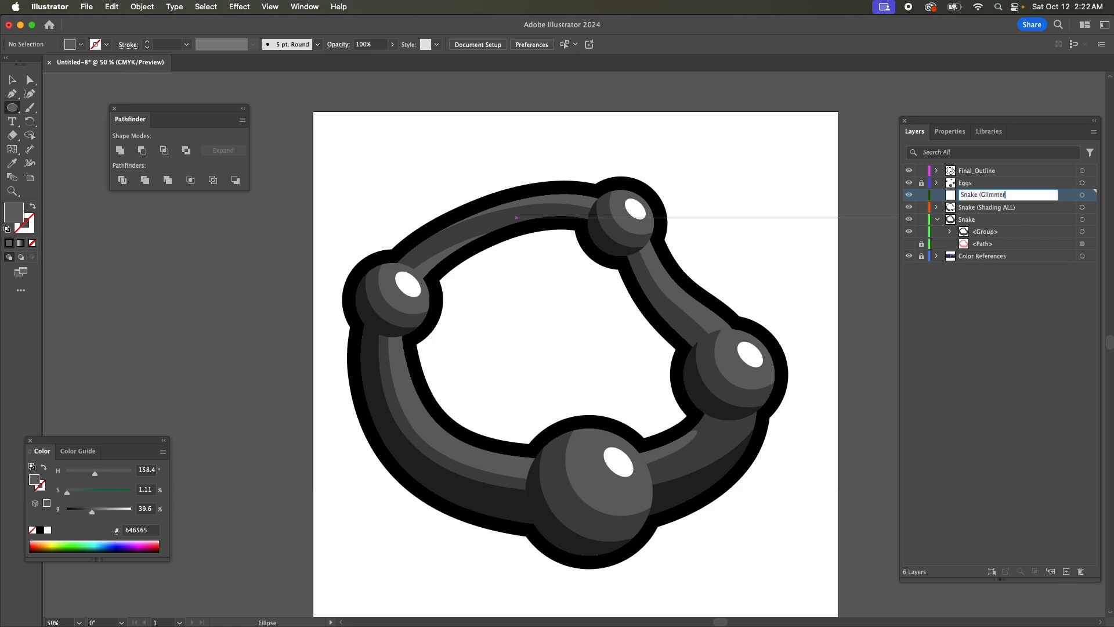
type(")")
key("Return")
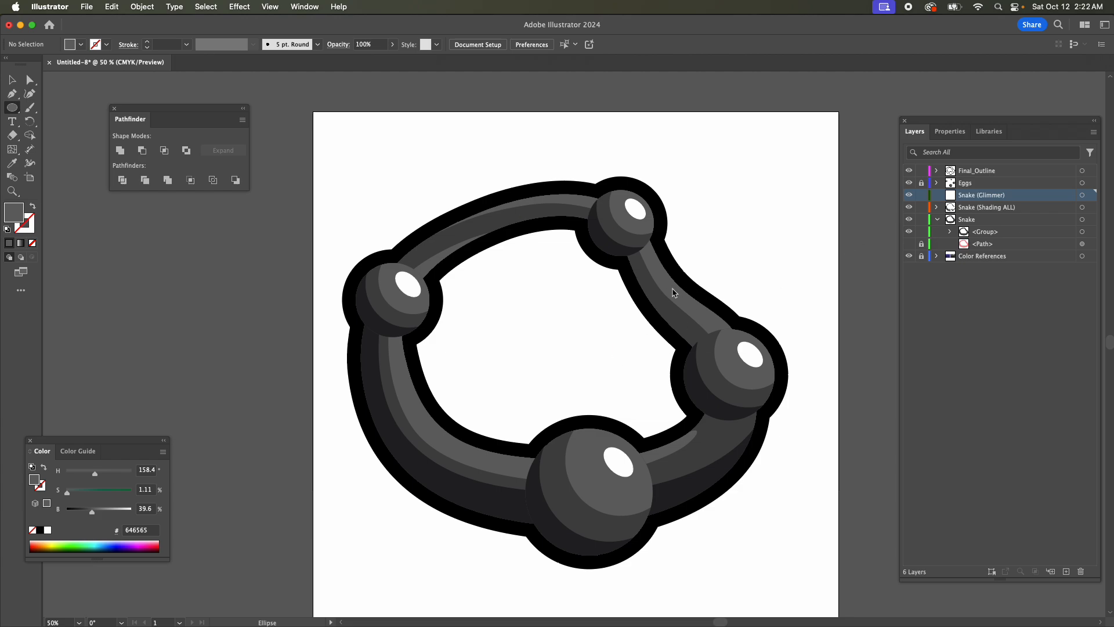
Draw an ellipse about 56 by 34 pt inside the snake's ring and fill it with the egg highlights' white, FFFFFF.
left_click_drag(597, 309, 626, 326)
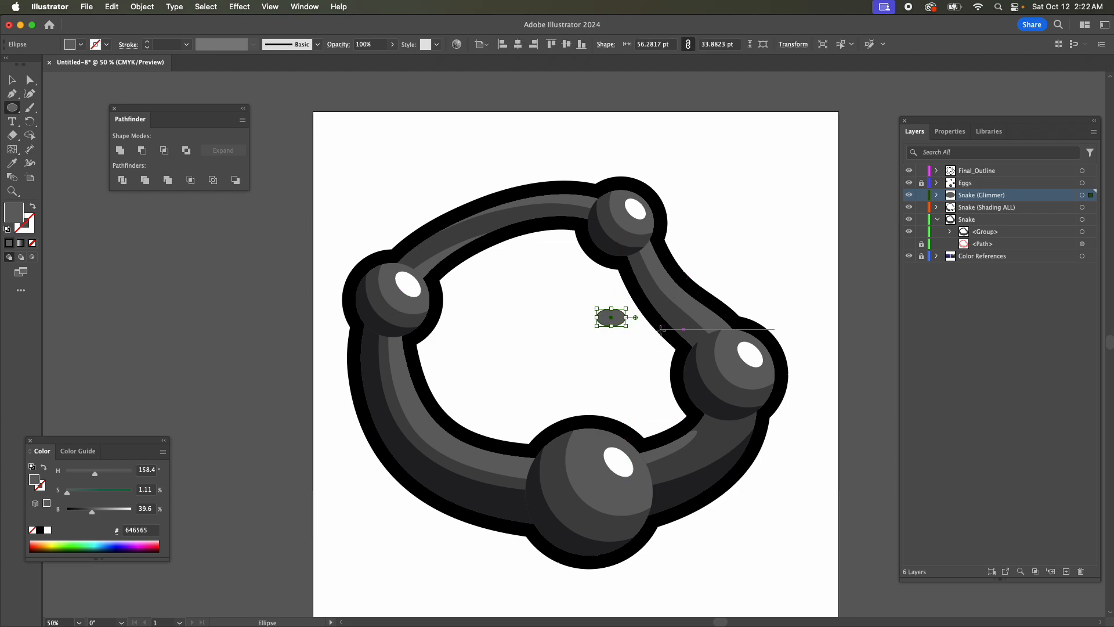
key("i")
left_click(748, 351)
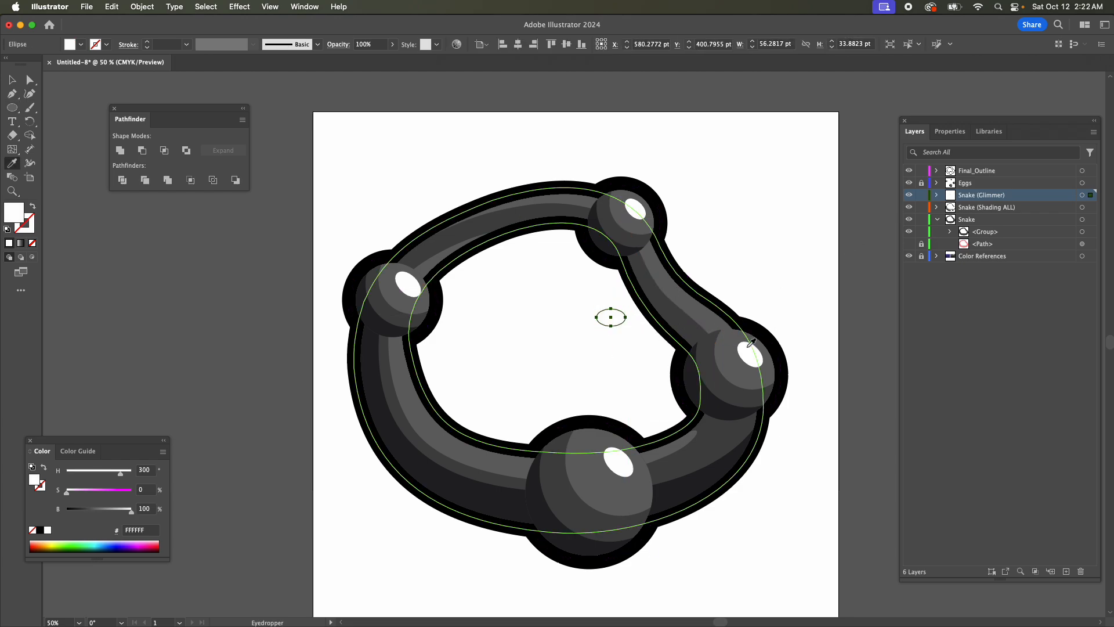
Shrink and tilt the white ellipse and place it on the light shading between the top and right eggs.
key("e")
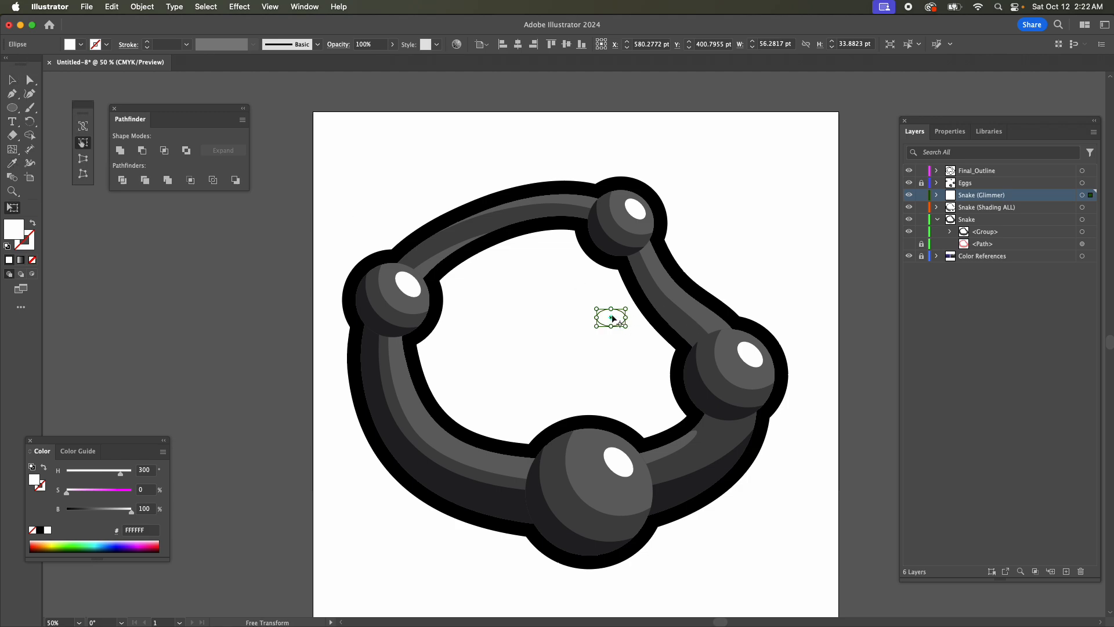
left_click_drag(613, 318, 667, 279)
key("v")
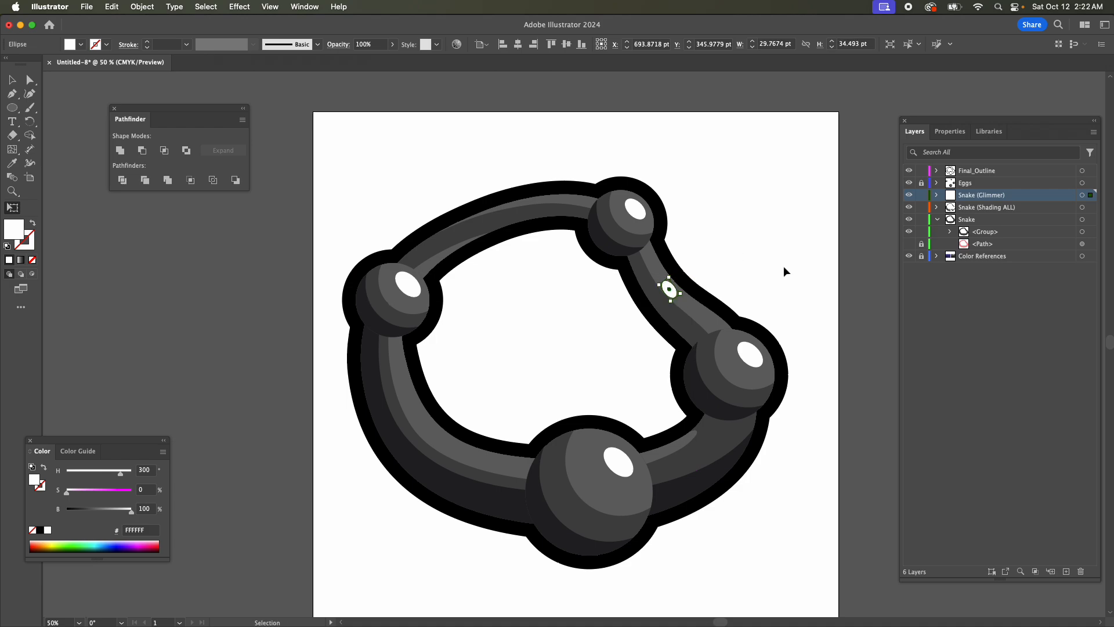
Narrow and rotate the white glimmer along the body, move it closer to the right egg, nudge it down 2 pt, and deselect it.
key("super+equal")
key("super+equal")
key("e")
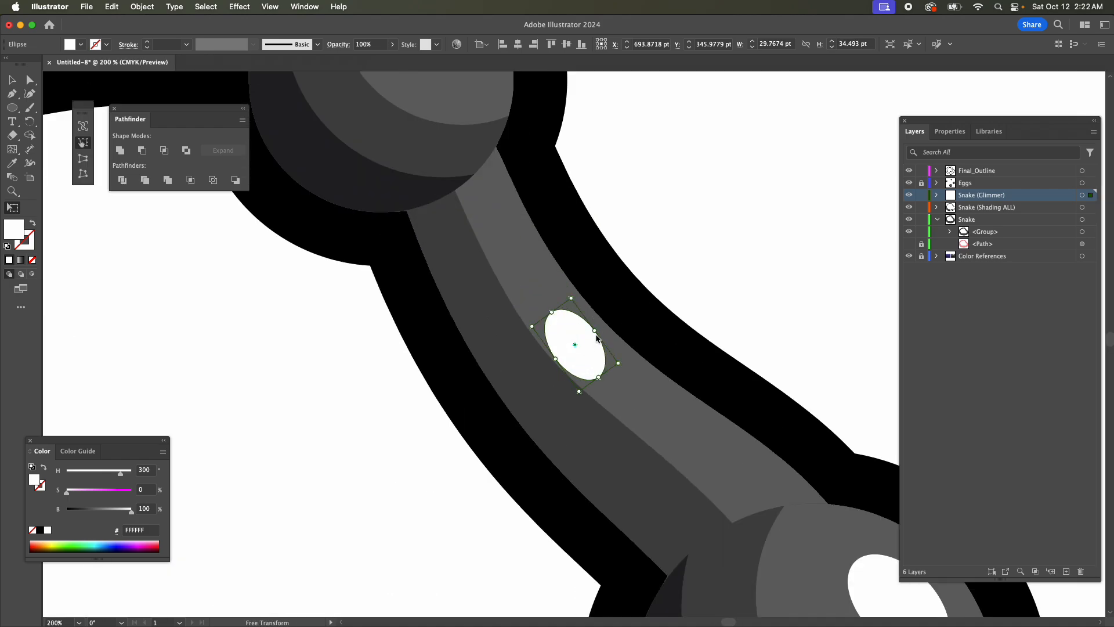
left_click_drag(597, 334, 659, 403)
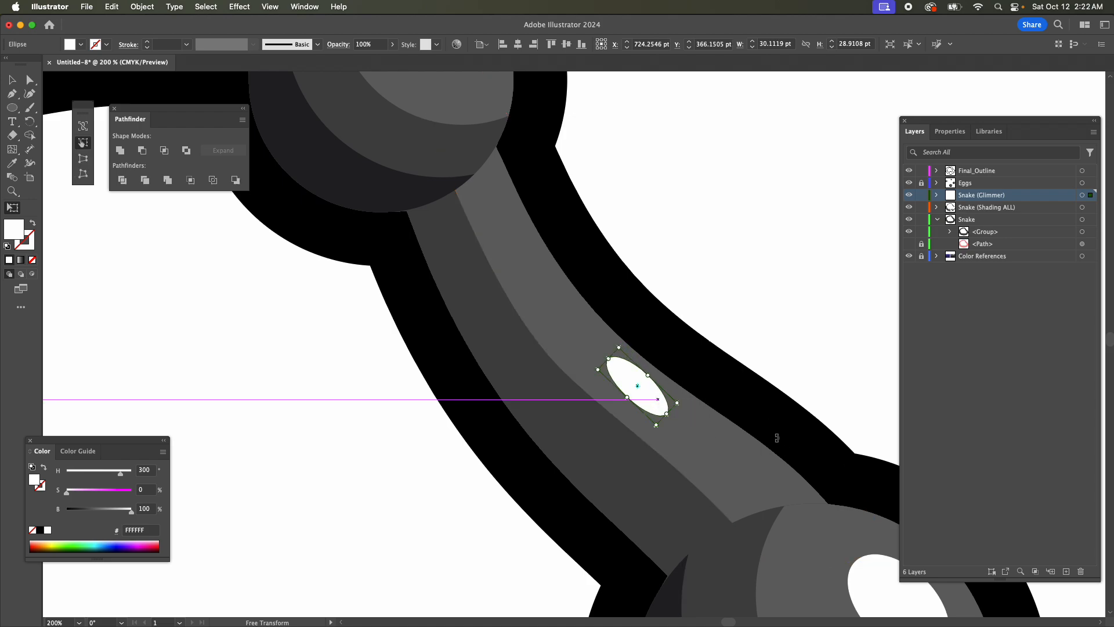
key("Down")
key("Down")
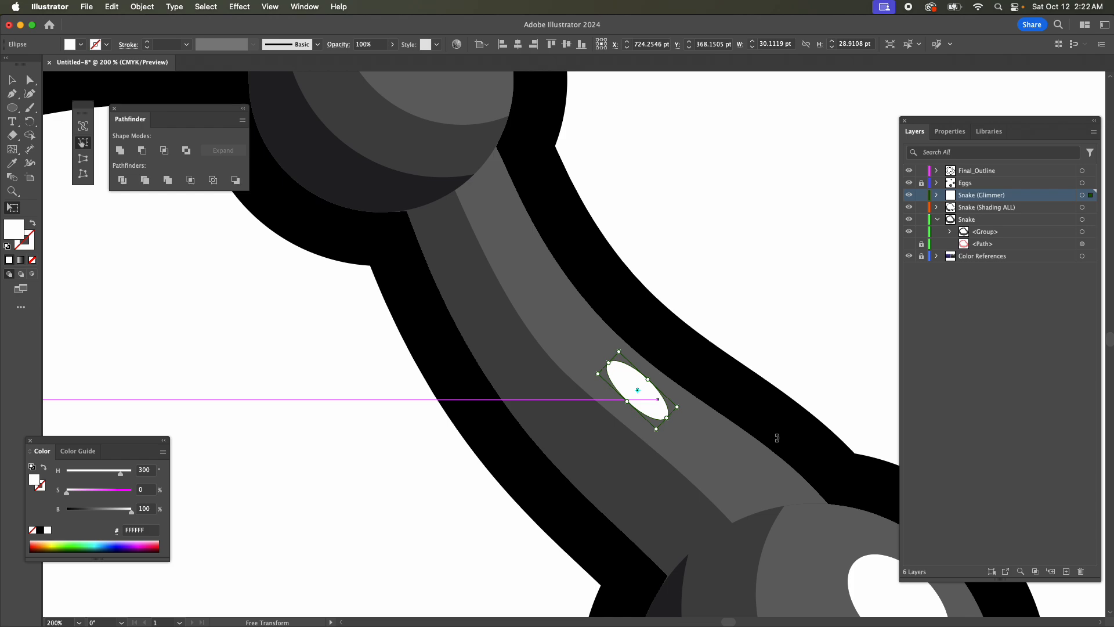
key("super+minus")
key("super+minus")
key("super+minus")
key("super+minus")
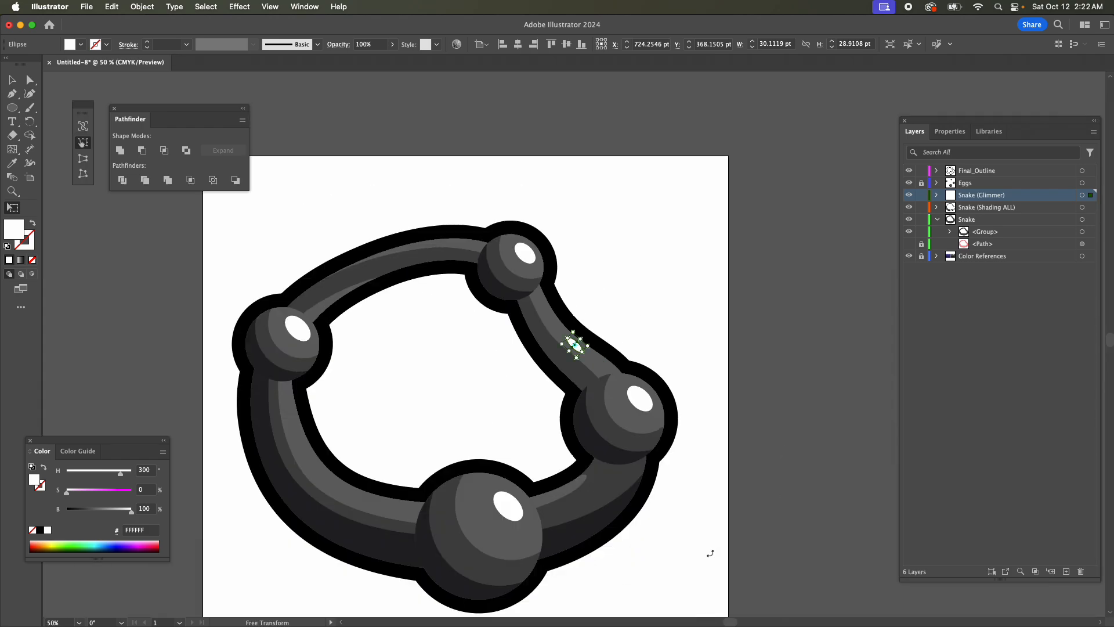
left_click_drag(732, 622, 722, 622)
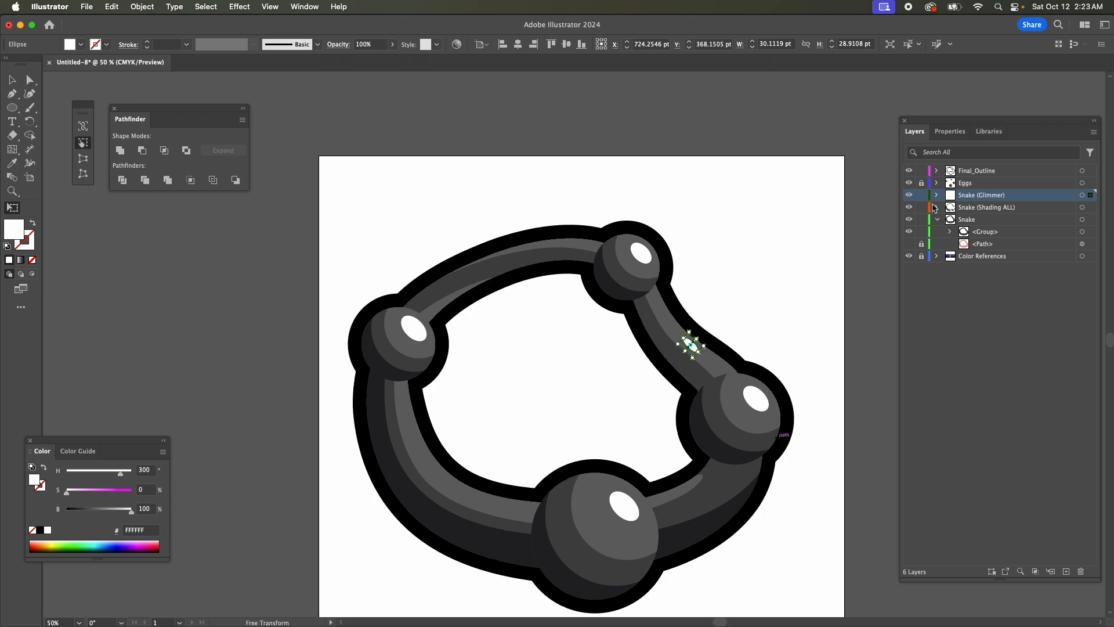
key("v")
left_click(709, 228)
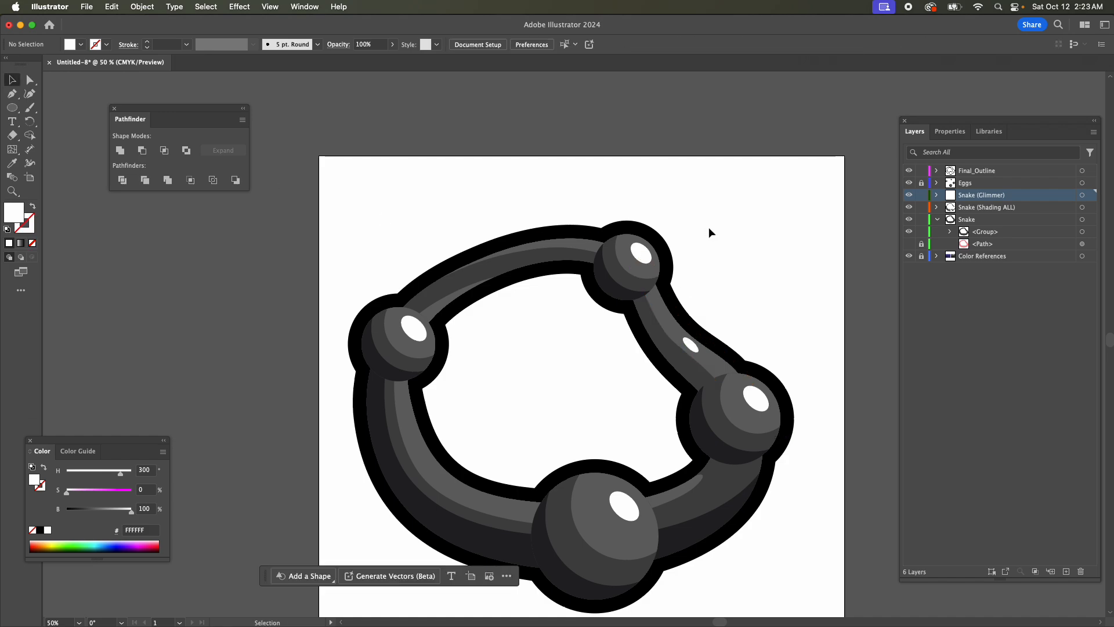
Move the Snake (Glimmer) and Snake (Shading ALL) layers into the Snake layer, then collapse and lock it.
left_click(977, 210)
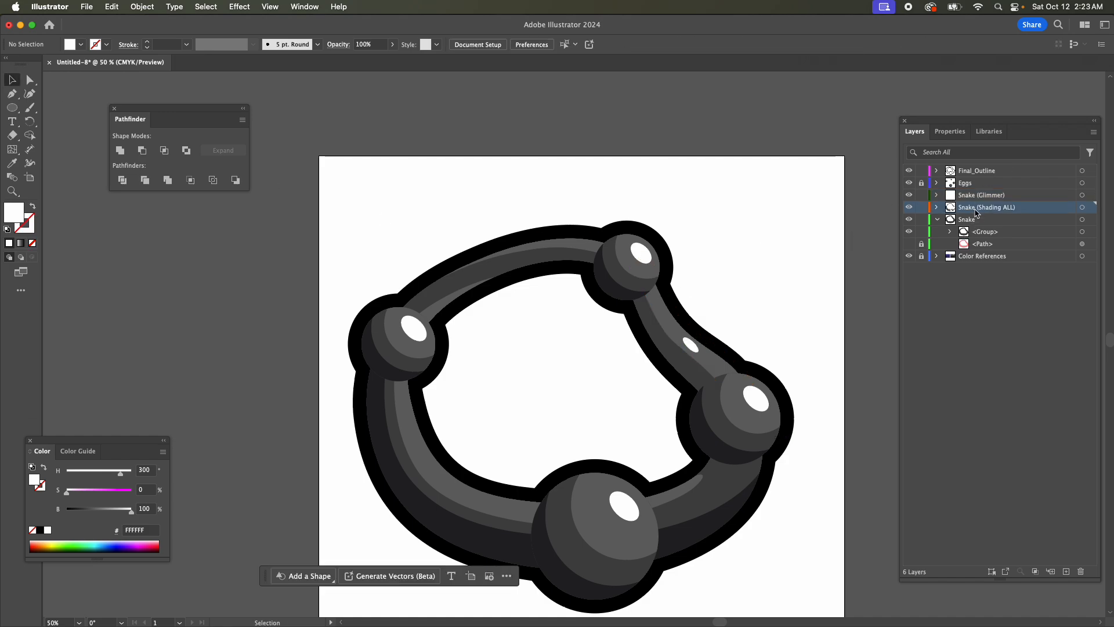
left_click(973, 198, "shift")
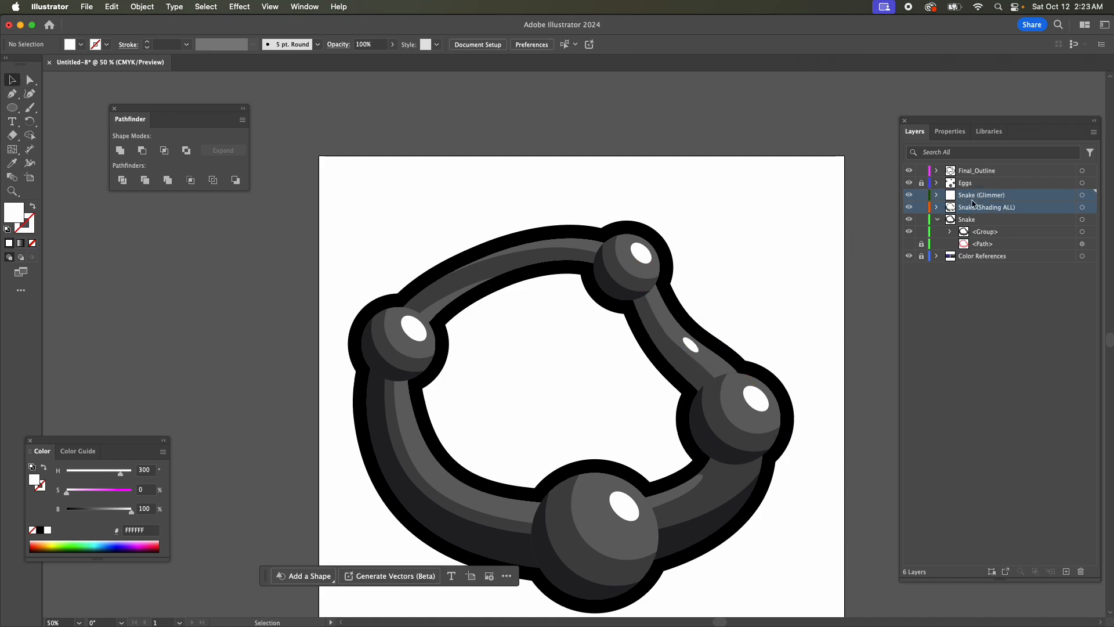
left_click_drag(974, 203, 991, 227)
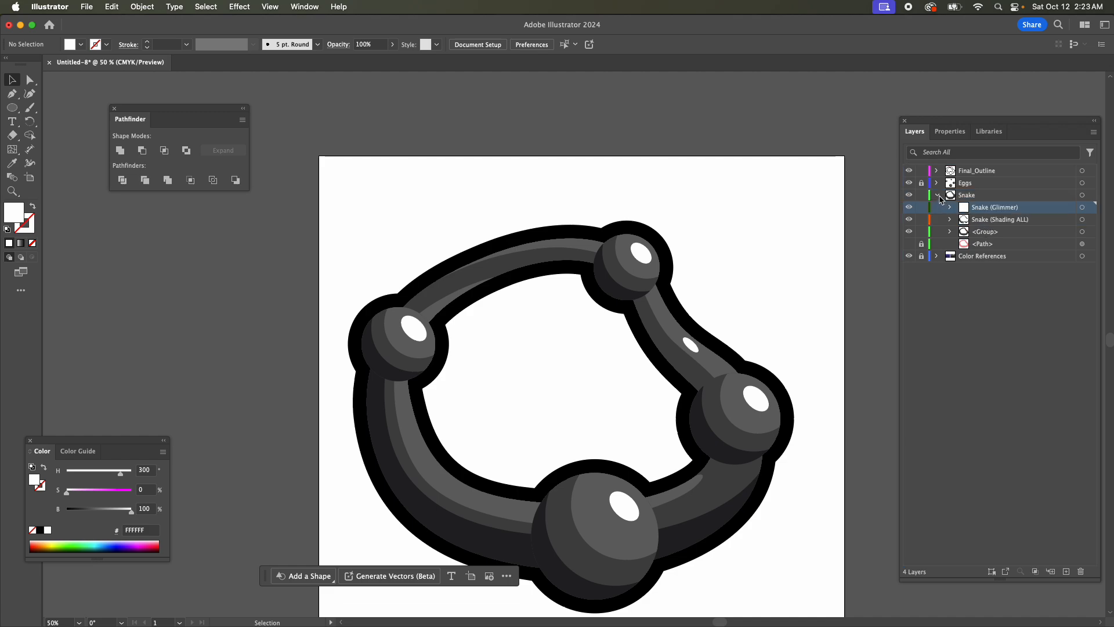
left_click(937, 196)
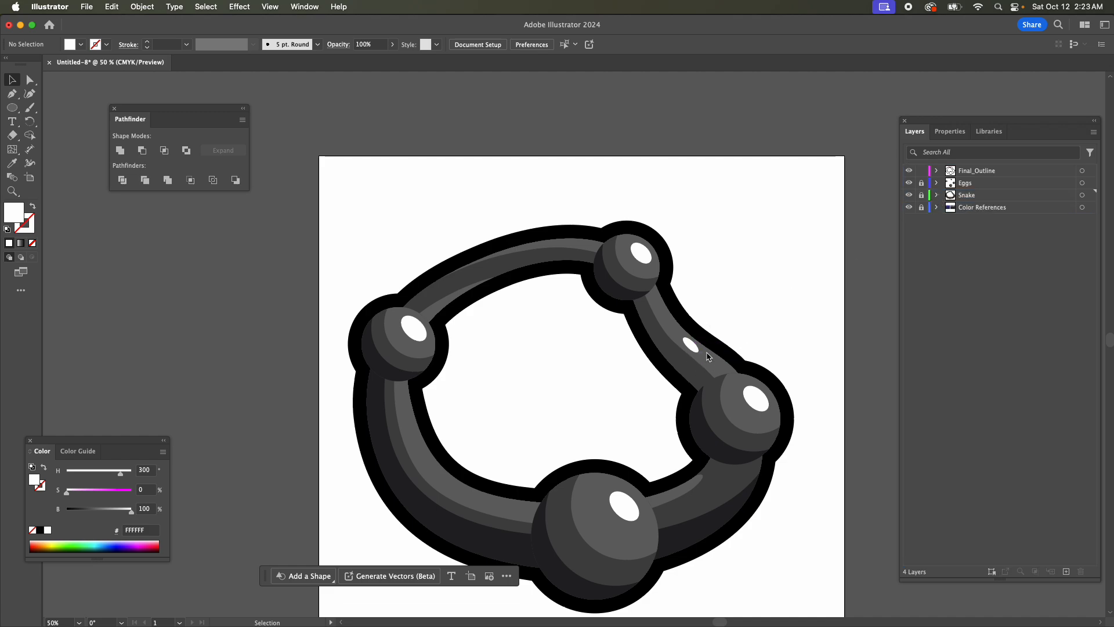
Deselect the outline path and lock the Final_Outline layer.
left_click(667, 341)
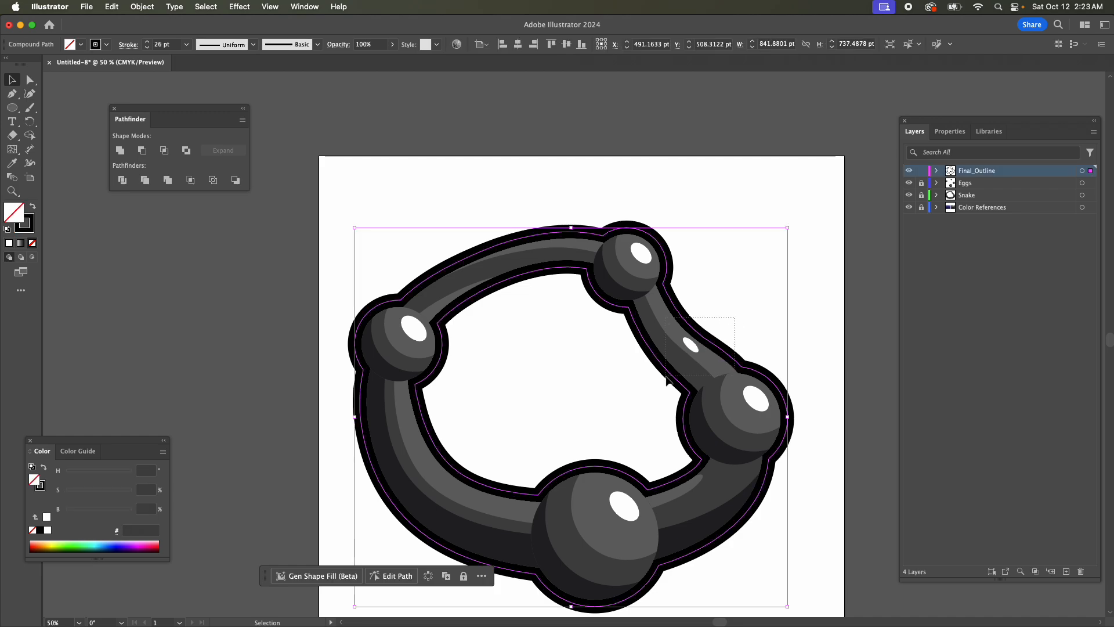
left_click(779, 266)
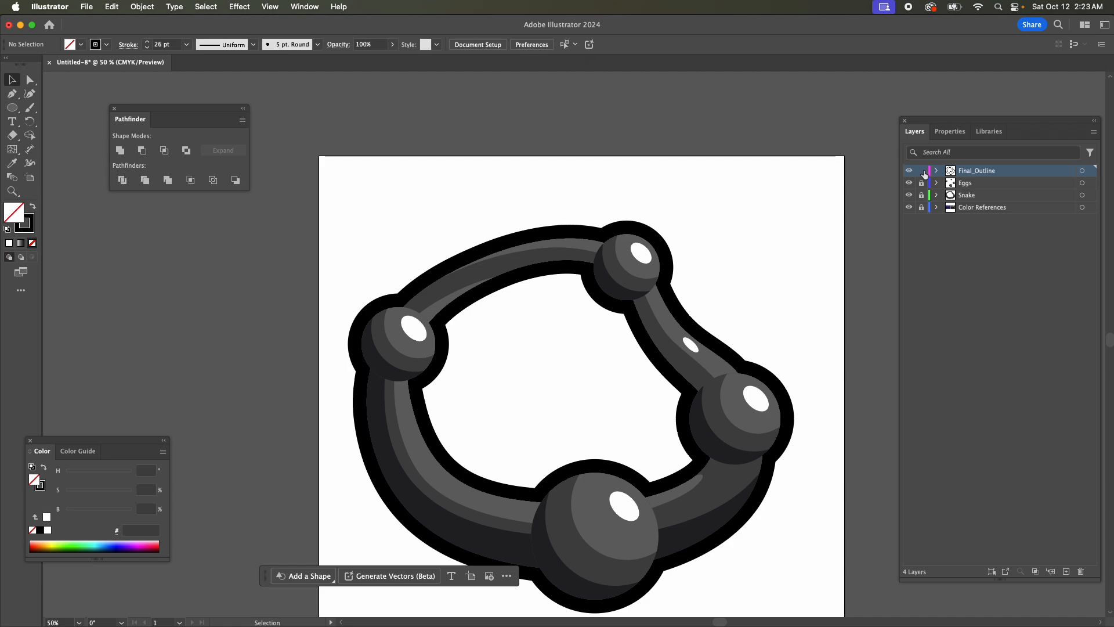
key("super+z")
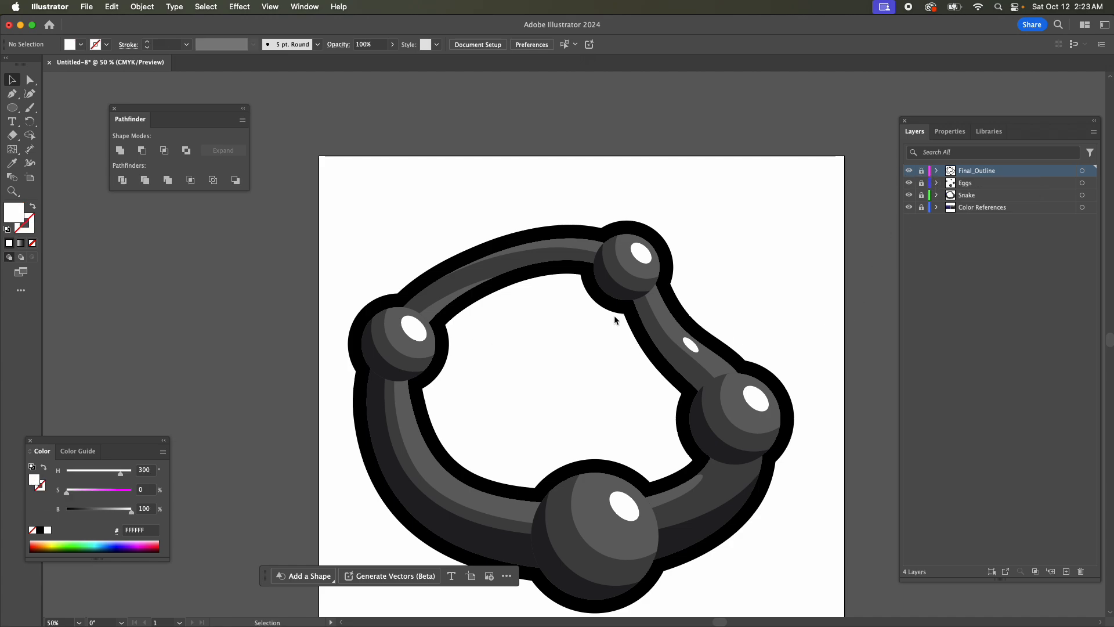
Add a new layer directly above Color References and rename it The Goo.
left_click(958, 209)
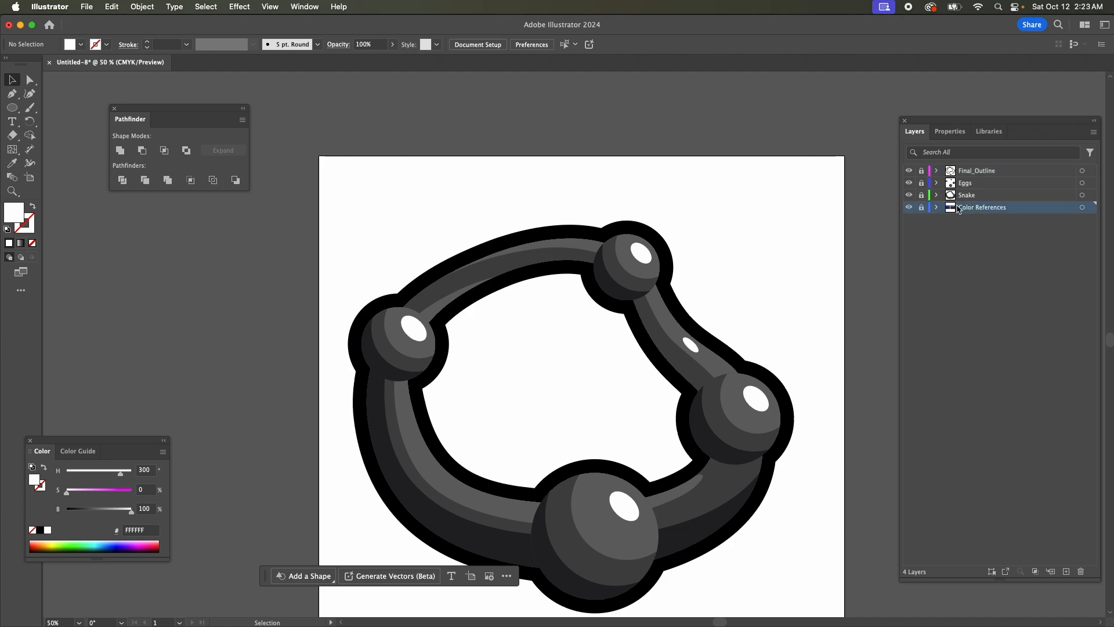
left_click(1066, 571)
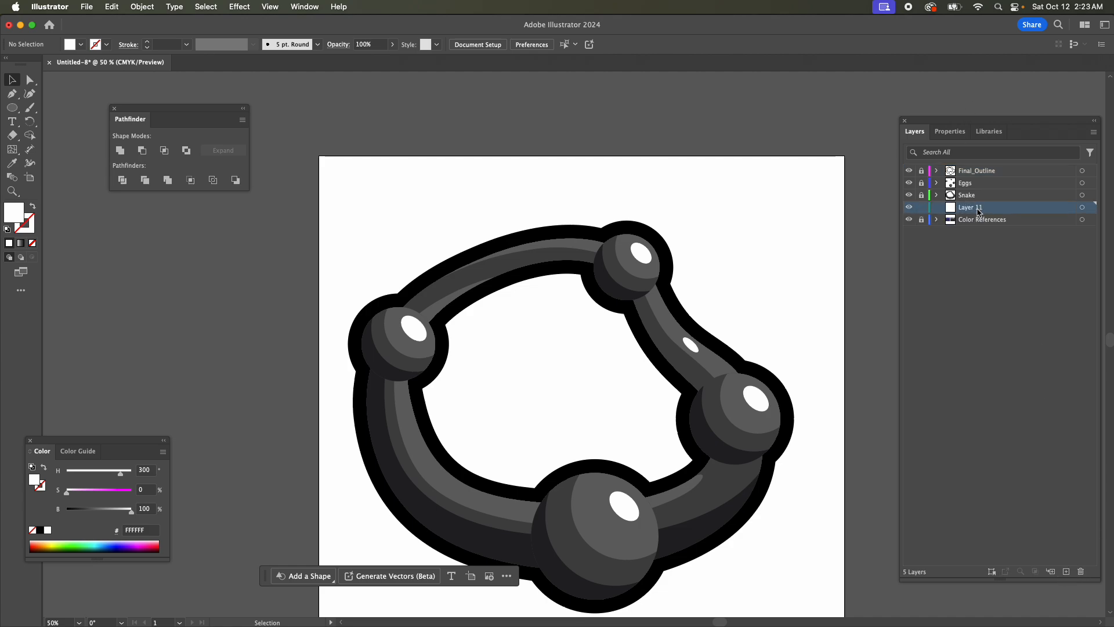
double_click(977, 209)
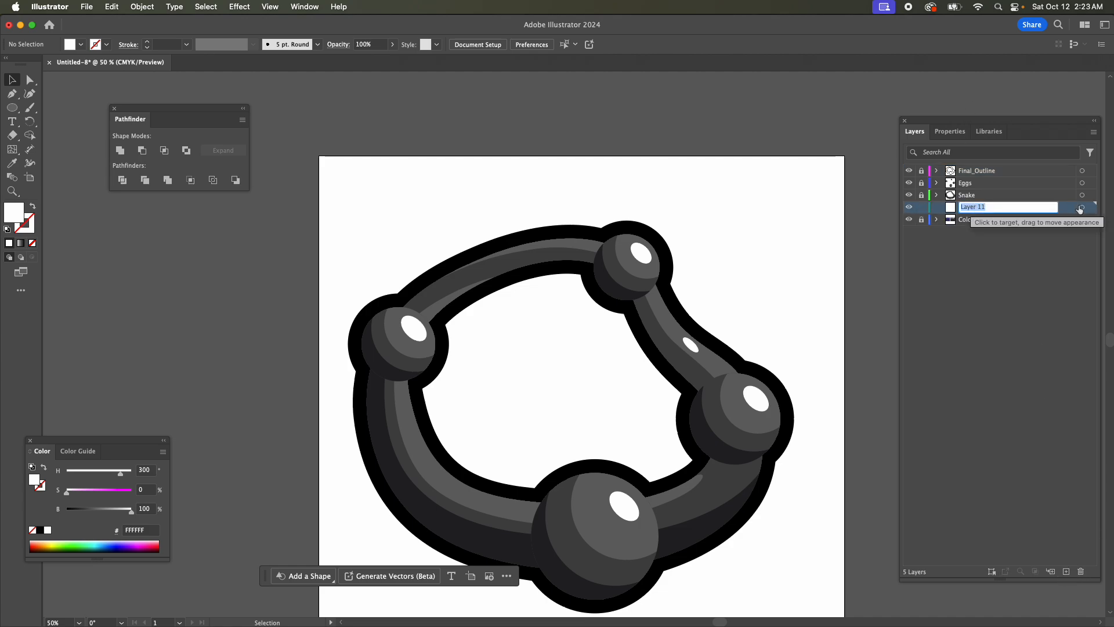
type("The Goo")
key("Return")
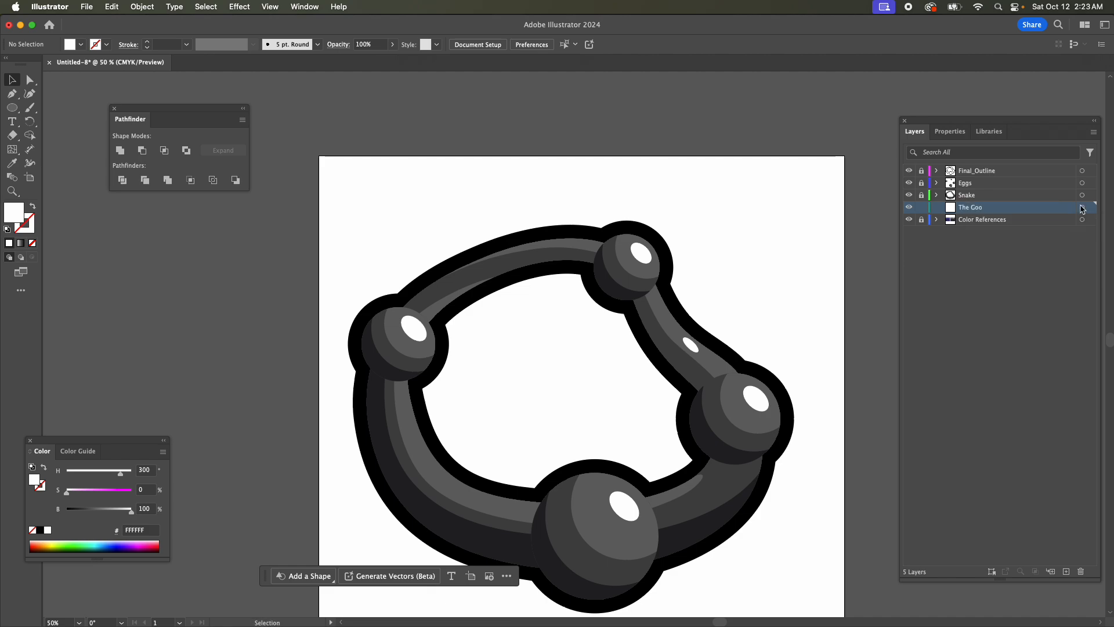
Draw a closed yellow (F2FF00) polygon with the Pen tool along the snake's body to fill the ring's centre, and deselect it.
left_click(11, 94)
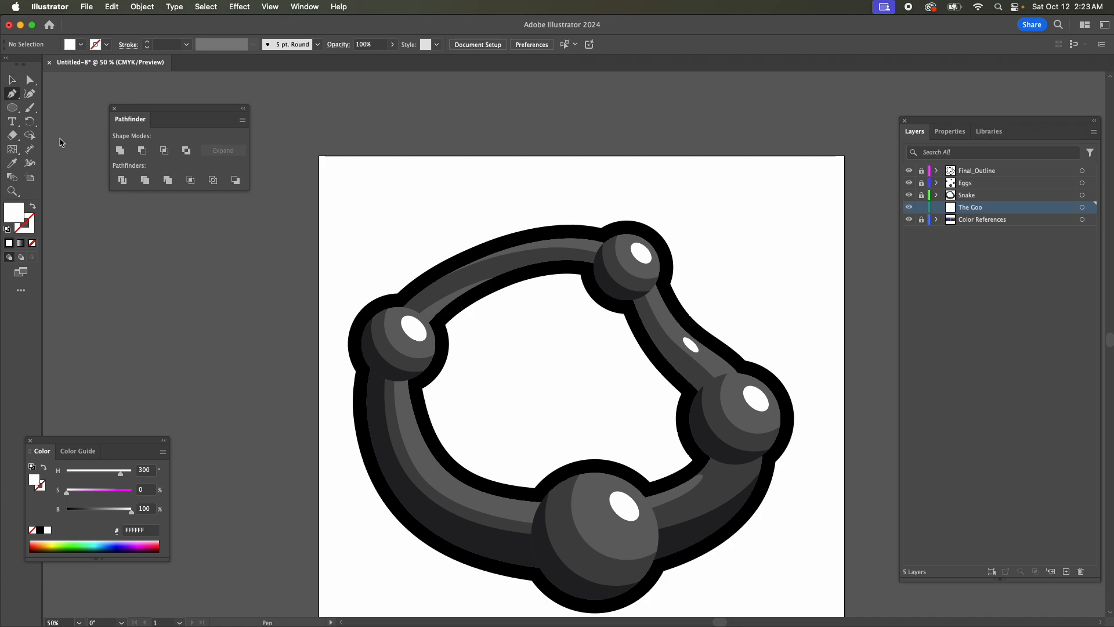
left_click(55, 540)
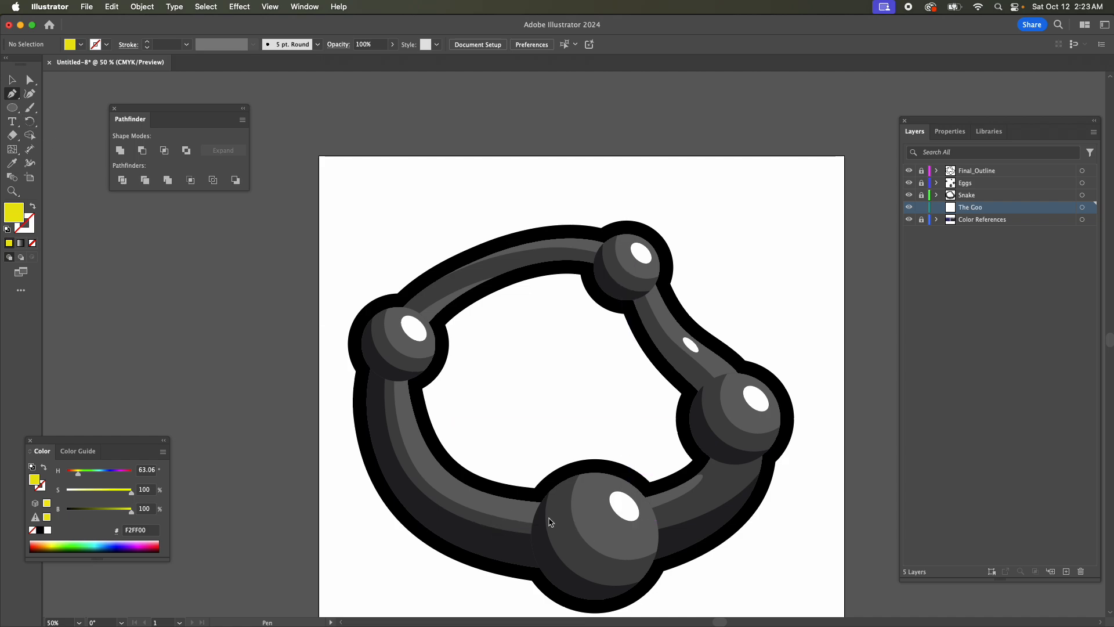
left_click(719, 483)
left_click(641, 525)
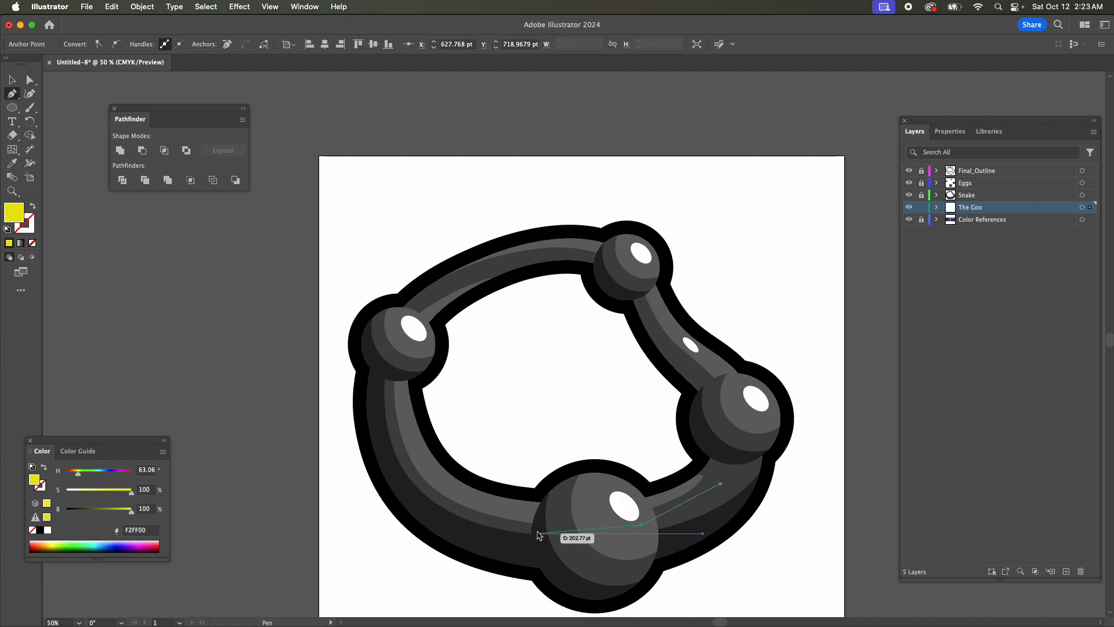
left_click(496, 520)
left_click(403, 452)
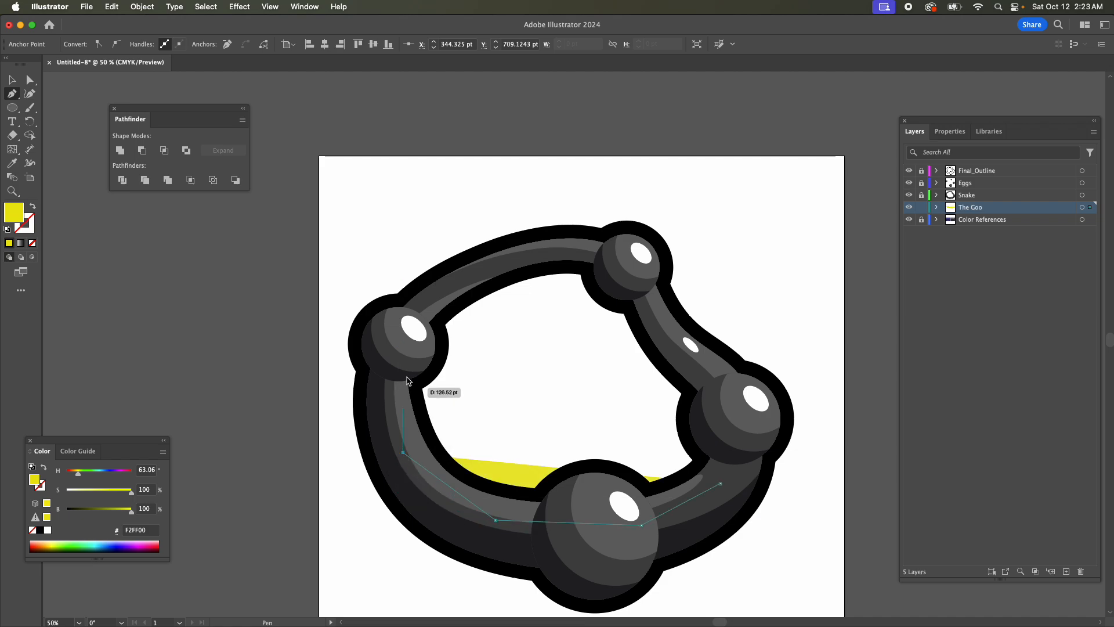
left_click(394, 347)
left_click(439, 291)
left_click(515, 264)
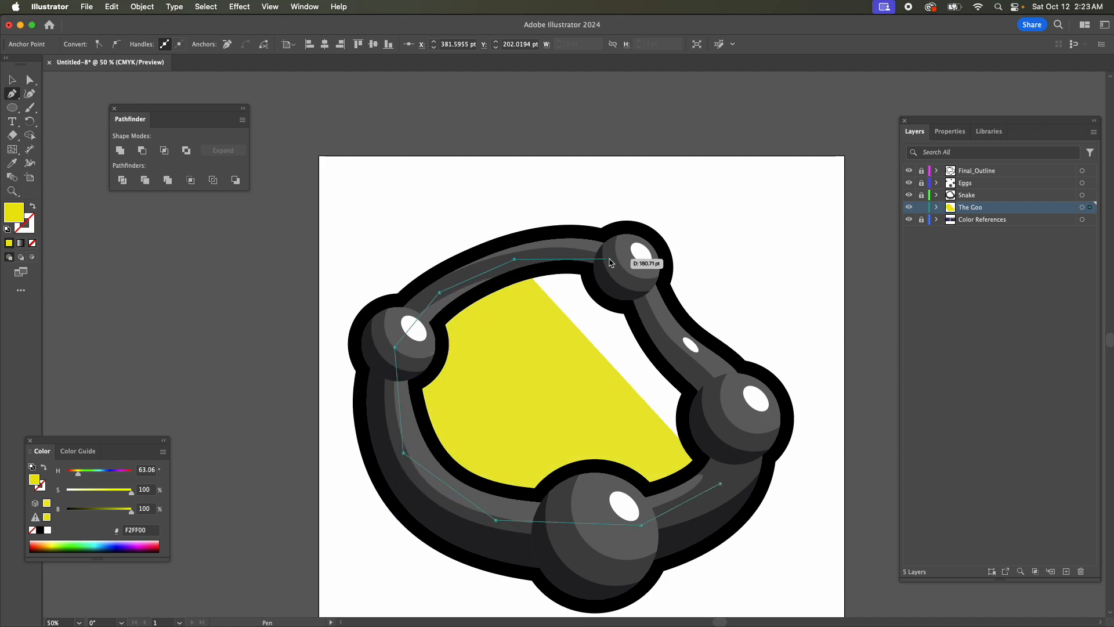
left_click(638, 254)
left_click(667, 324)
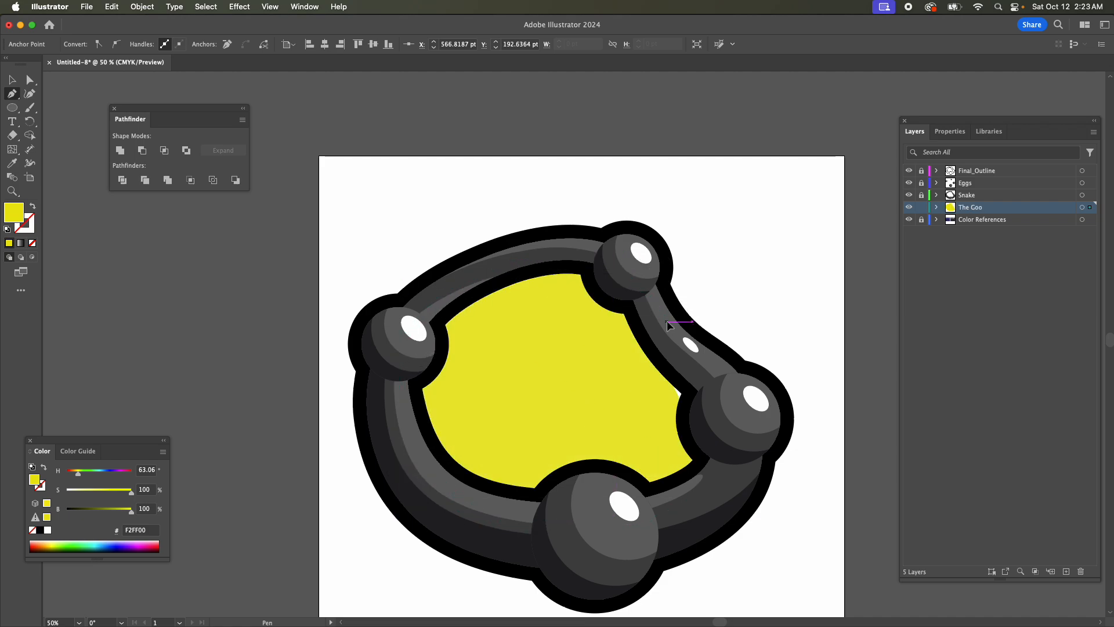
left_click(725, 402)
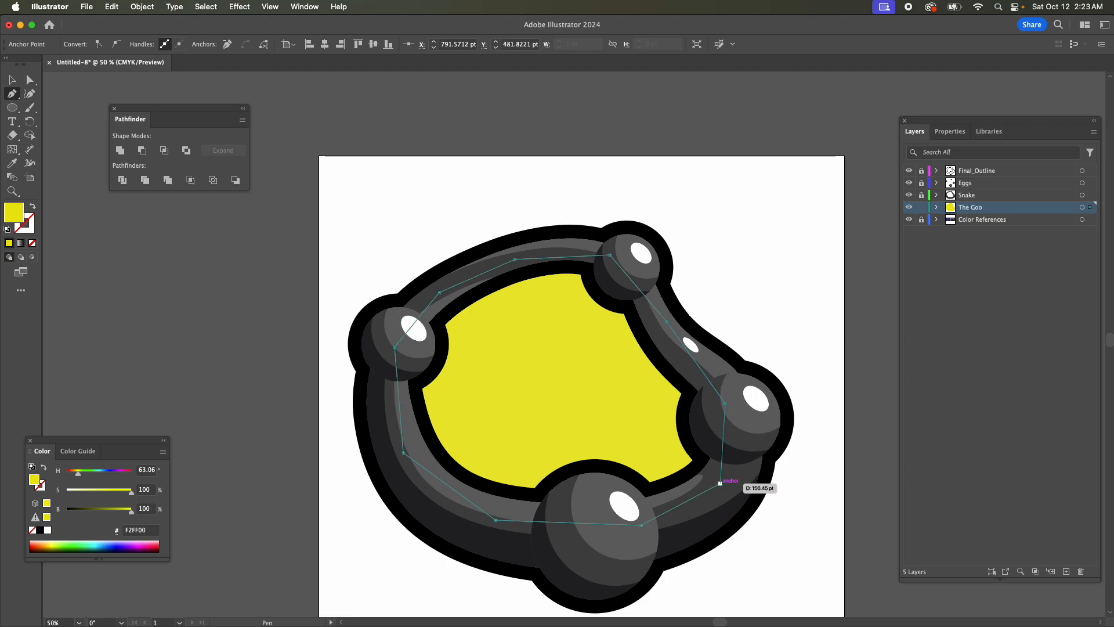
left_click(721, 484)
left_click(6, 79)
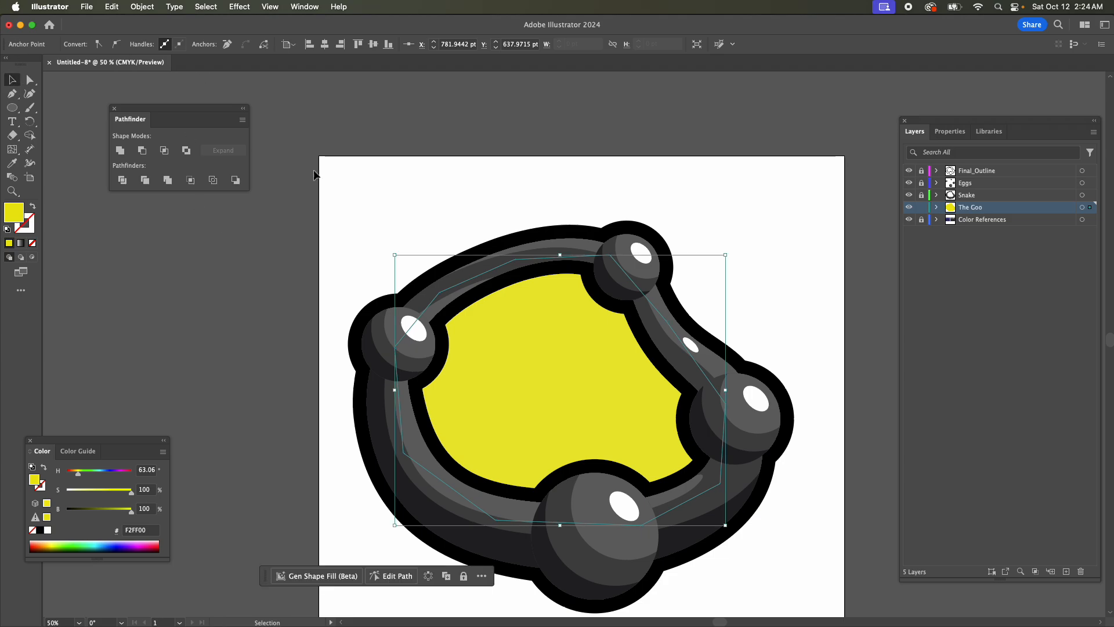
left_click(390, 154)
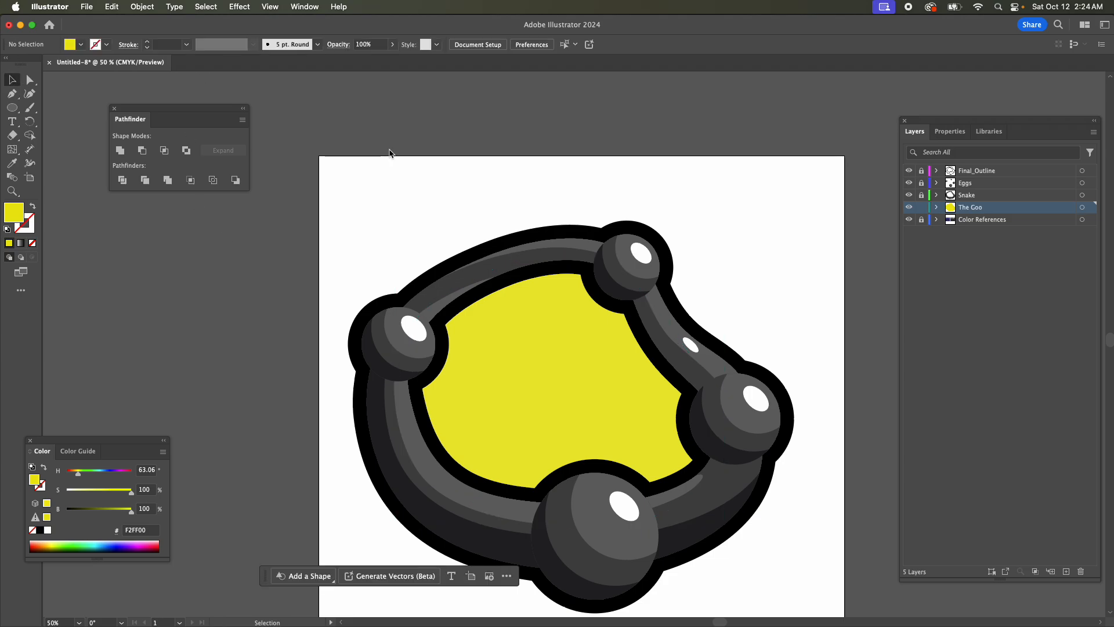
Draw a smaller closed, curved blue (0050FF) shape with the Pen tool inside the yellow area.
left_click(12, 93)
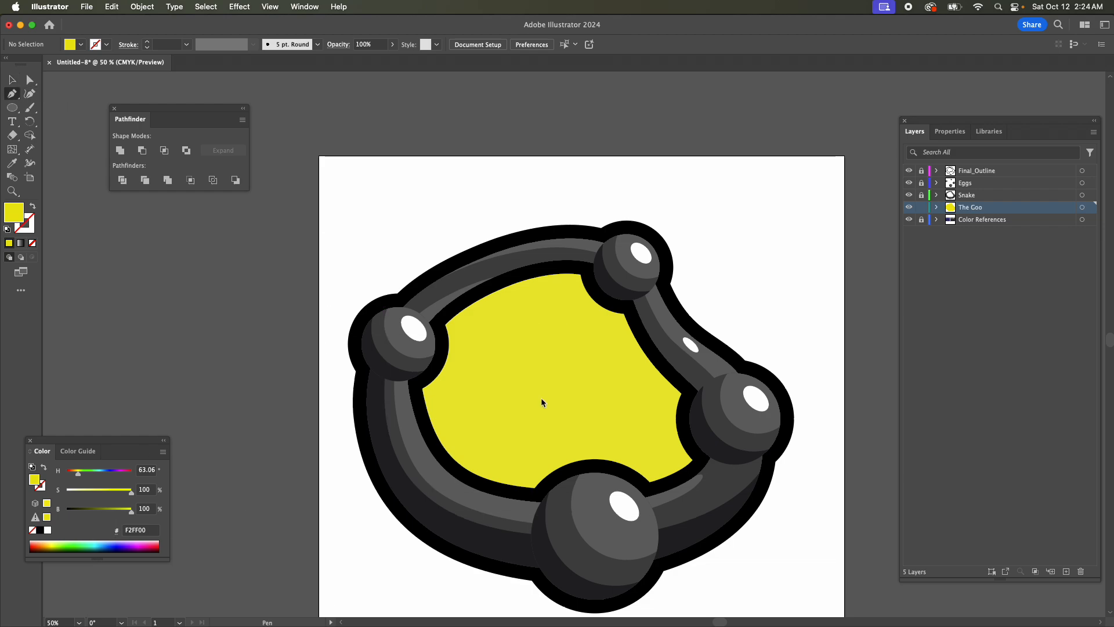
left_click(123, 547)
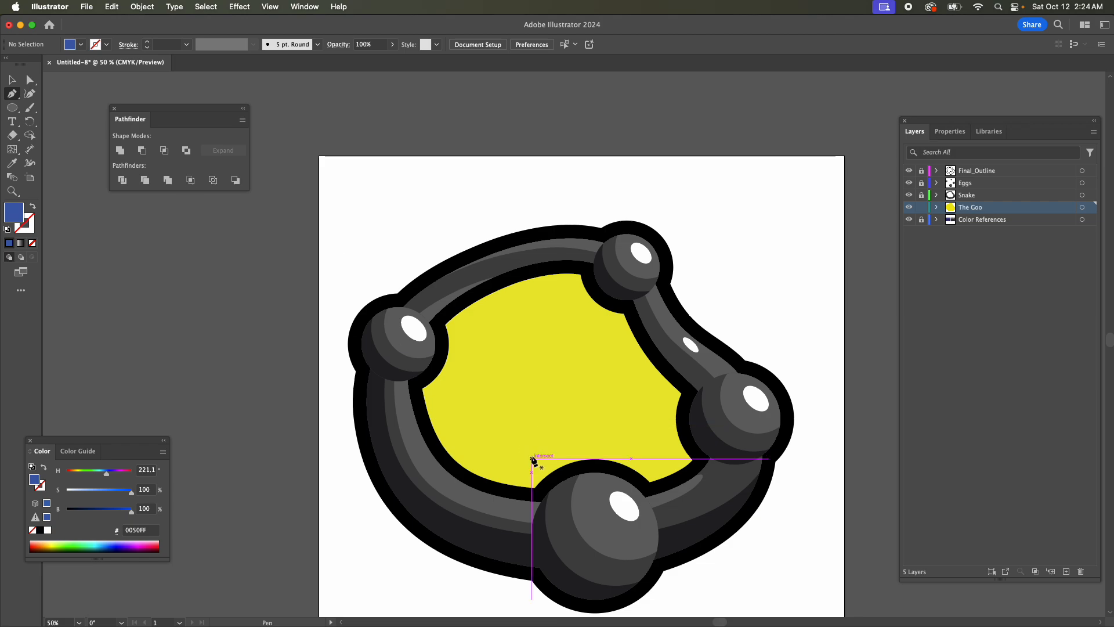
left_click_drag(532, 459, 490, 450)
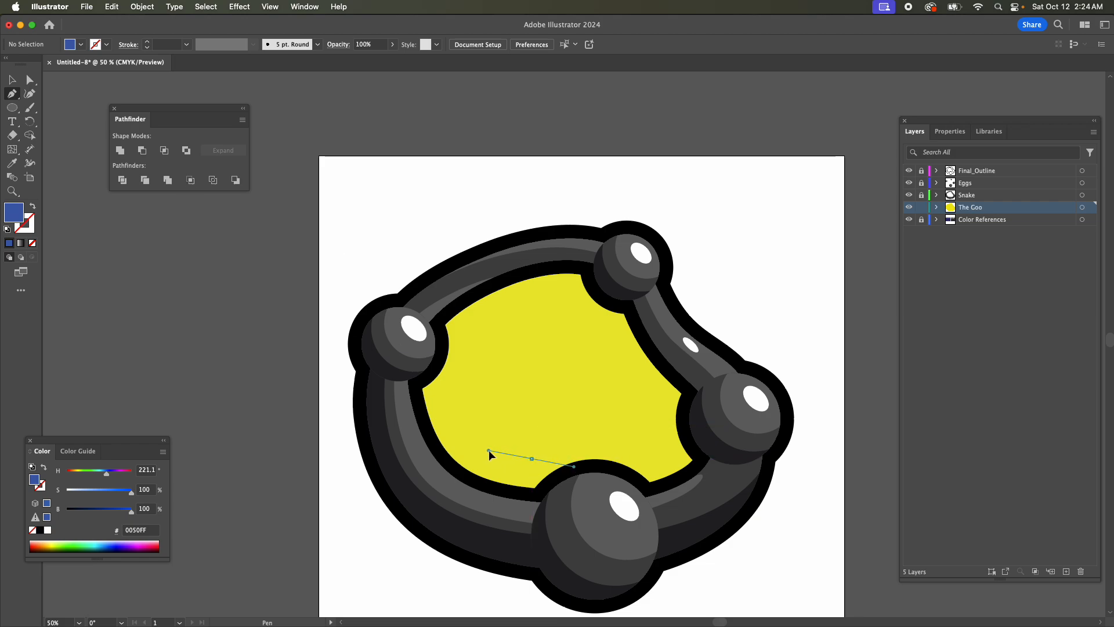
left_click_drag(453, 398, 444, 359)
left_click_drag(492, 307, 602, 302)
left_click_drag(621, 357, 663, 438)
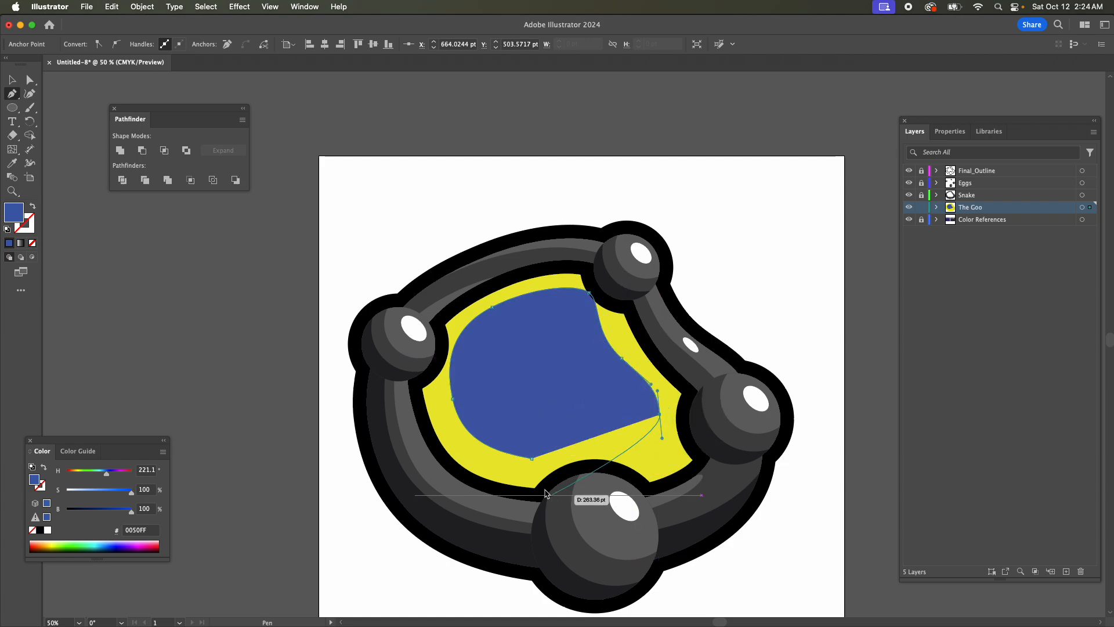
left_click_drag(532, 458, 490, 457)
Smooth the blue shape's corners near the top and right eggs by adjusting its anchors and handles.
key("a")
left_click_drag(589, 296, 586, 303)
key("super+equal")
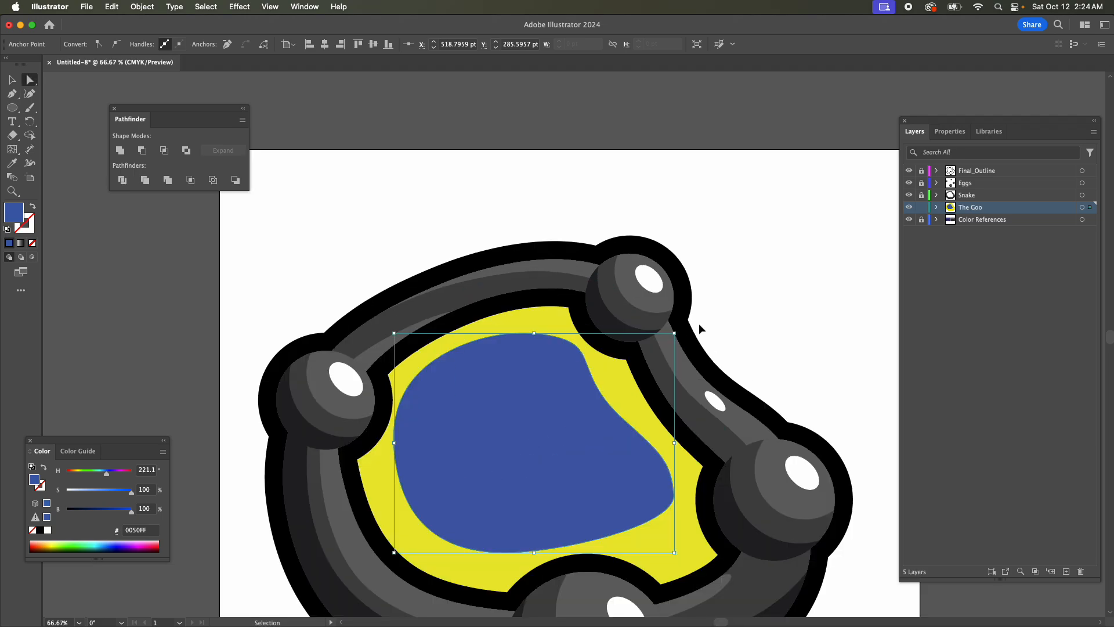
scroll(667, 325, "down", 5)
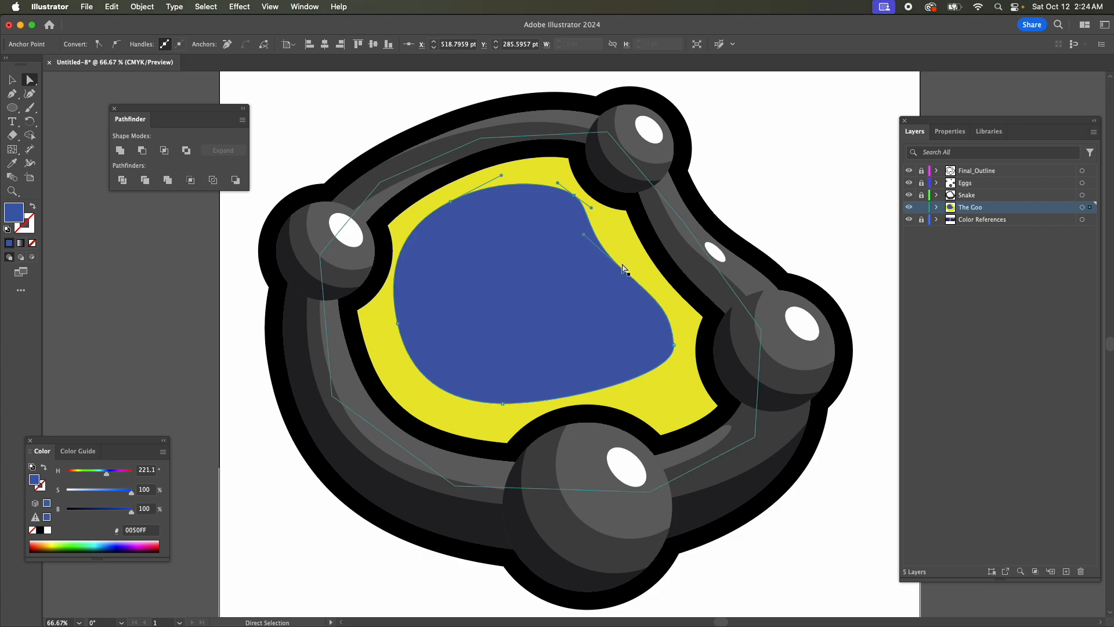
left_click_drag(624, 271, 630, 254)
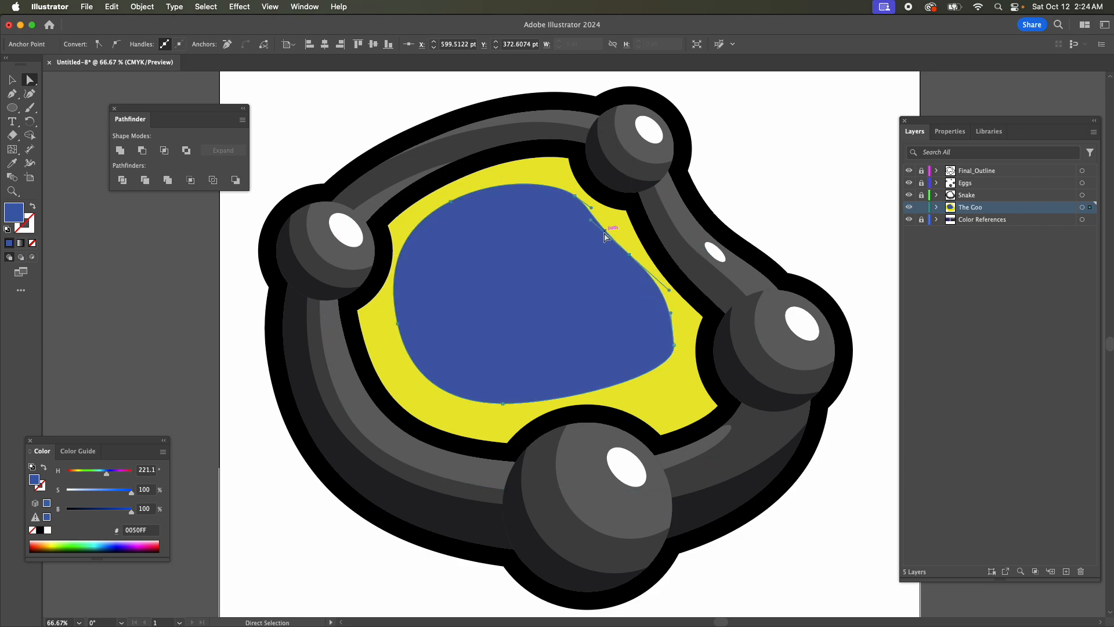
left_click(673, 344)
mouse_move(677, 378)
left_mouse_down()
mouse_move(660, 395)
mouse_move(661, 386)
left_mouse_up()
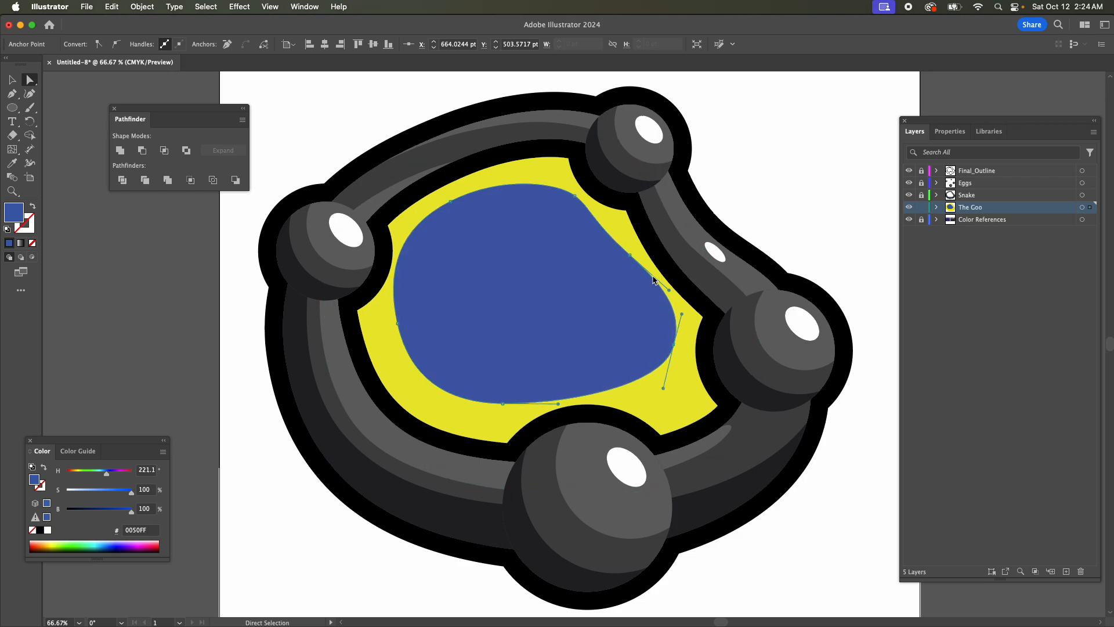
Reshape the blue shape's edge between the top and right eggs so that it curves inward.
left_click_drag(630, 254, 618, 236)
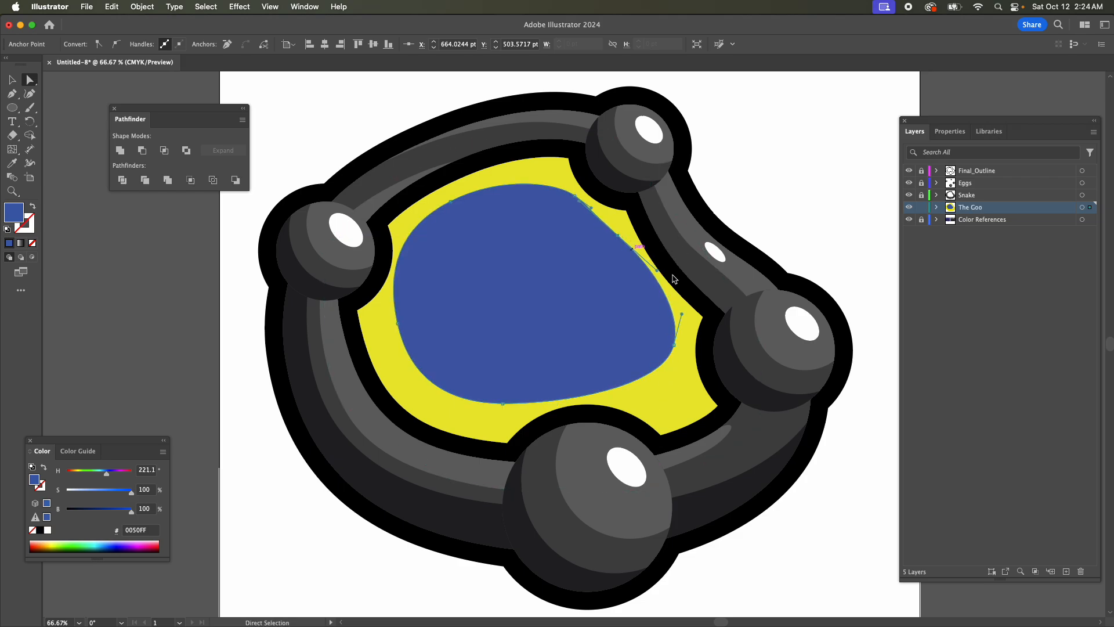
left_click_drag(658, 272, 631, 285)
left_click_drag(619, 234, 628, 258)
key("super+z")
left_click_drag(575, 196, 571, 189)
left_click(608, 232)
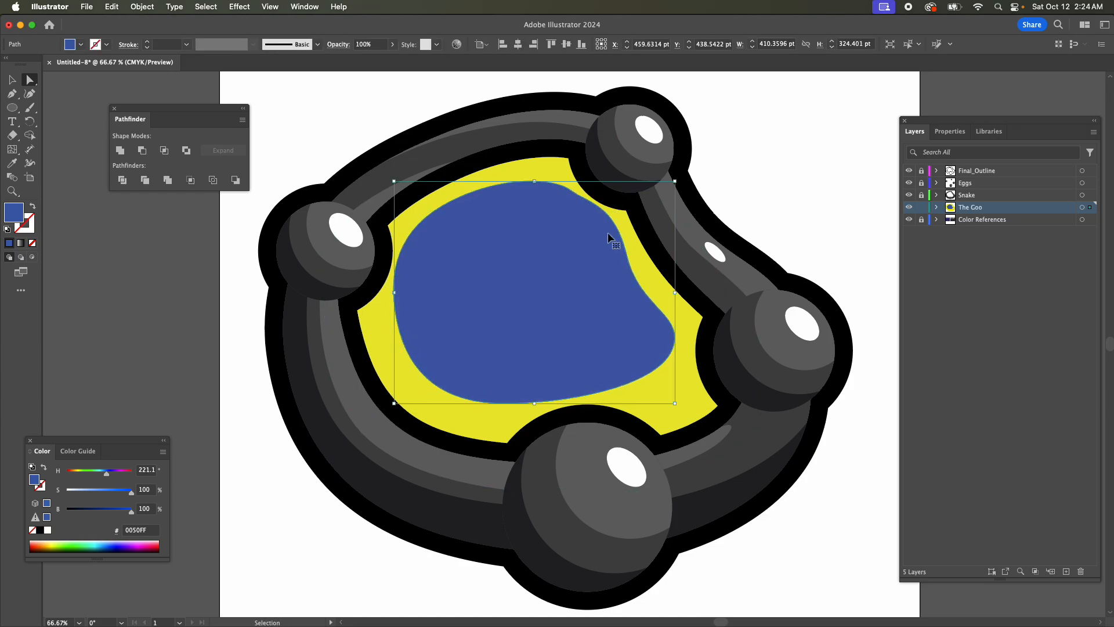
Refine the bend below the top egg by repositioning the blue shape's nearby anchors and shortening the handle between them.
left_click_drag(570, 187, 597, 207)
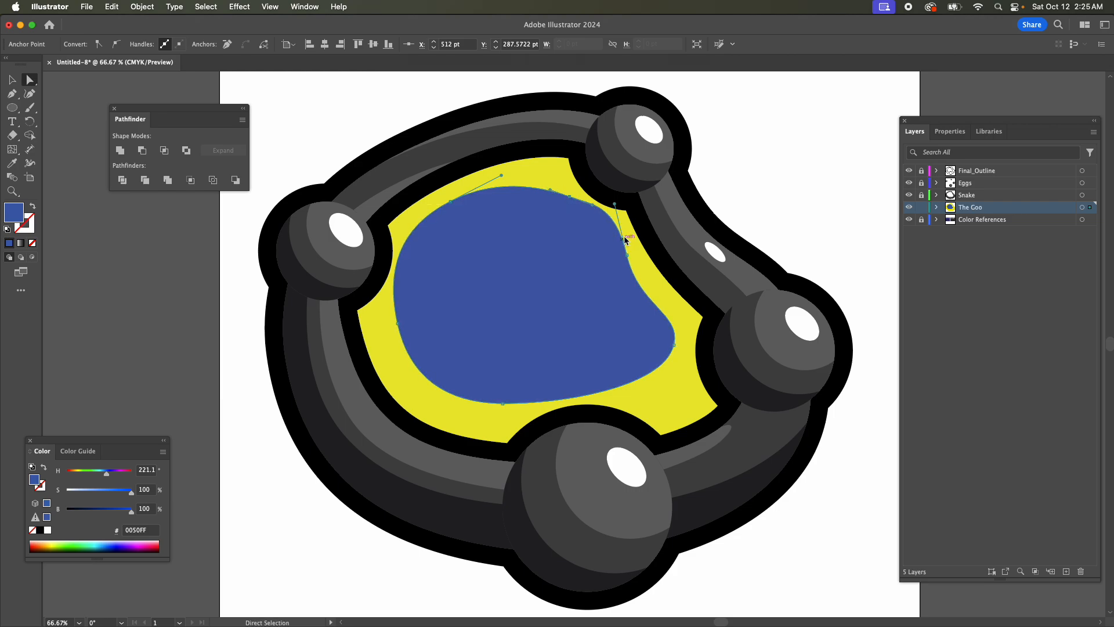
left_click_drag(626, 254, 627, 263)
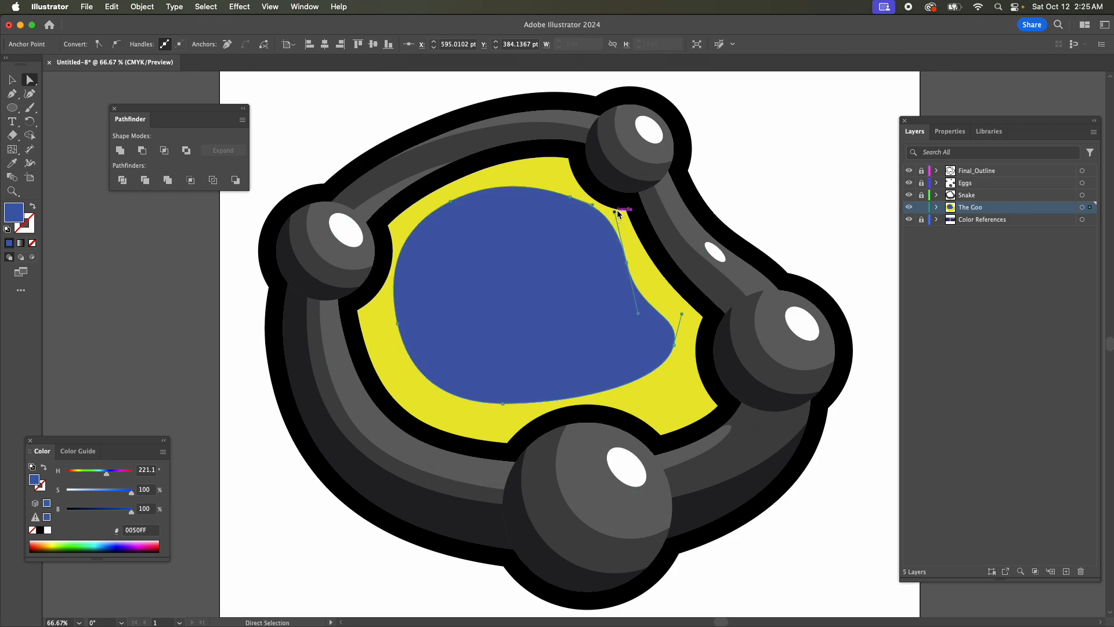
left_click_drag(615, 211, 618, 224)
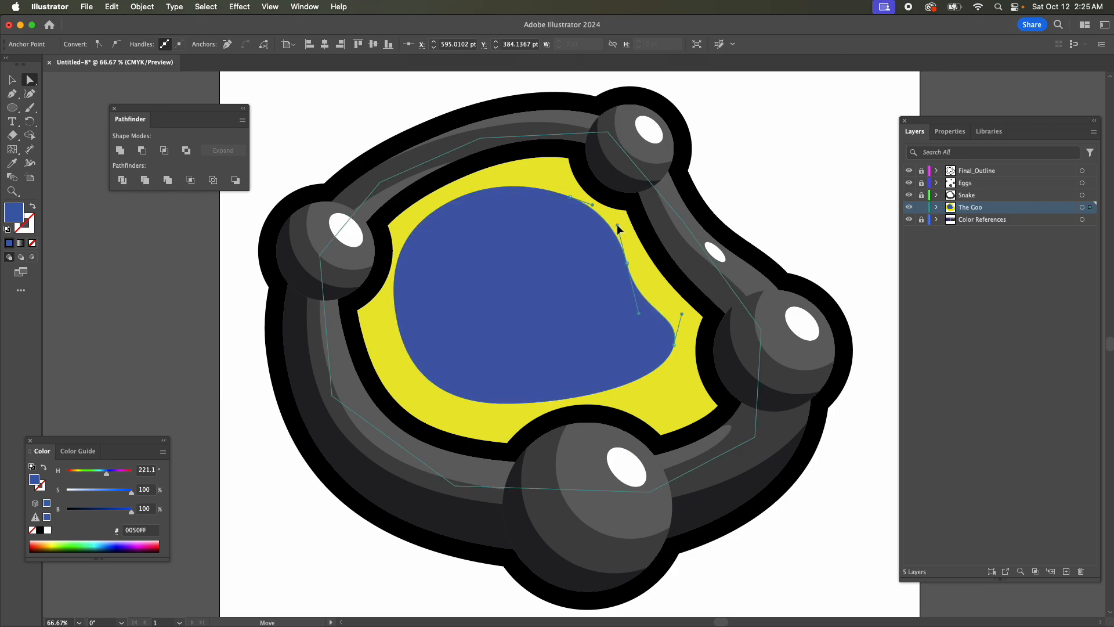
Nudge the blue shape's upper-left, left, bottom and right anchors to even out the yellow border.
left_click_drag(450, 201, 451, 208)
left_click_drag(398, 322, 402, 322)
left_click_drag(503, 402, 514, 402)
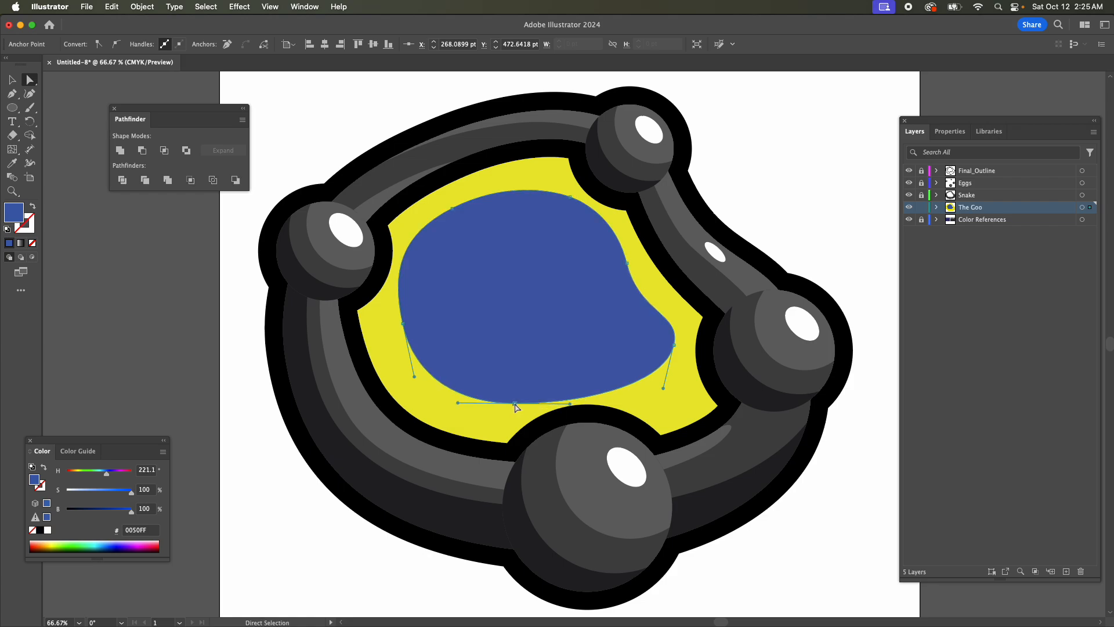
left_click_drag(674, 345, 674, 350)
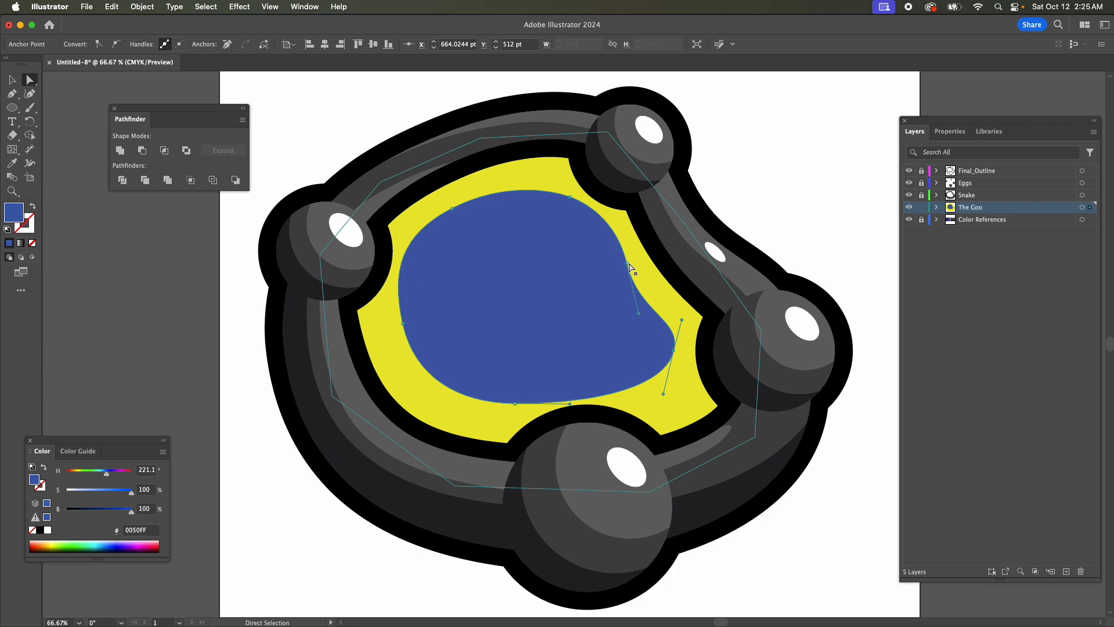
Adjust the lower handle on the blue shape's inward bend, then try moving the anchor below the top egg and undo that move.
left_click(627, 263)
left_click_drag(640, 317, 643, 311)
left_click_drag(571, 199, 560, 189)
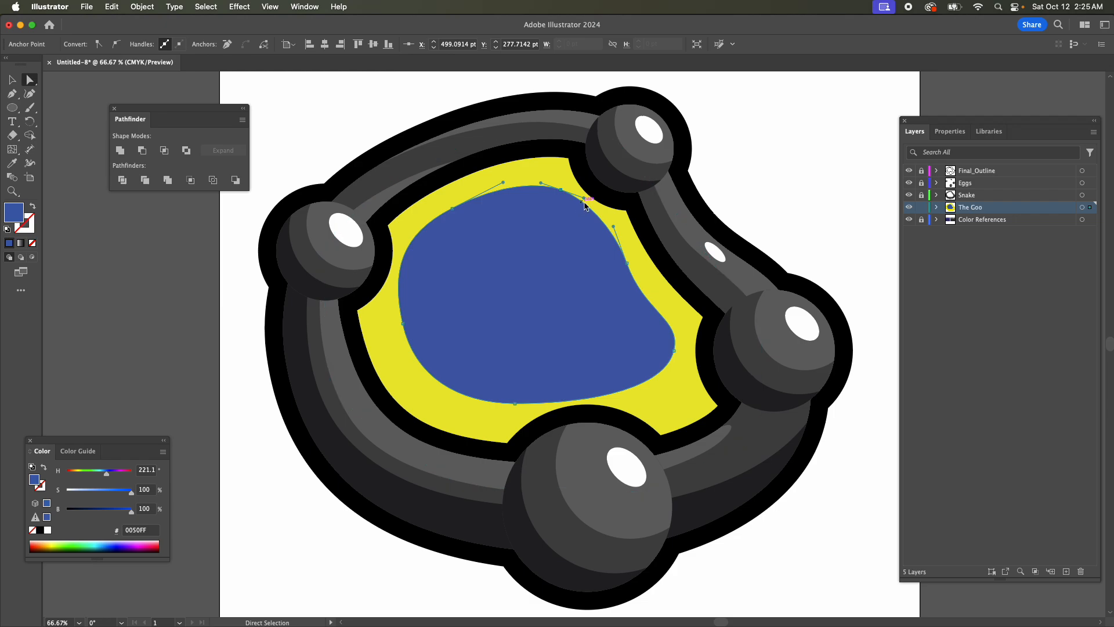
key("cmd+z")
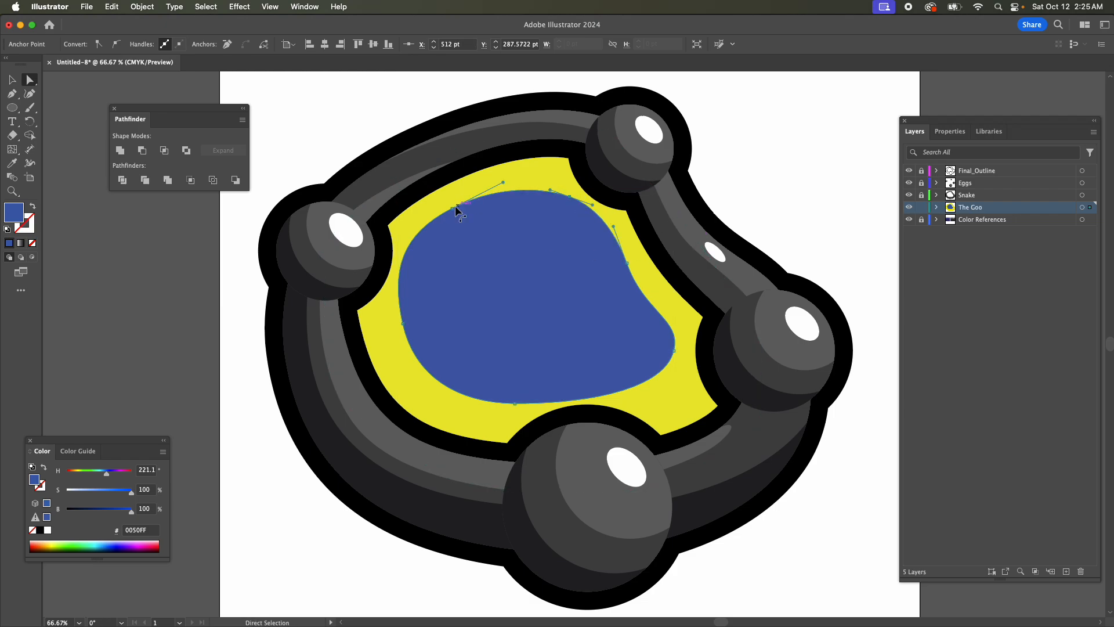
Lengthen the handle of the blue shape's upper-left anchor to raise the curve of its top edge.
left_click(454, 207)
left_click_drag(502, 179, 527, 171)
key("super+z")
left_click(545, 243)
key("super+z")
left_click(509, 228)
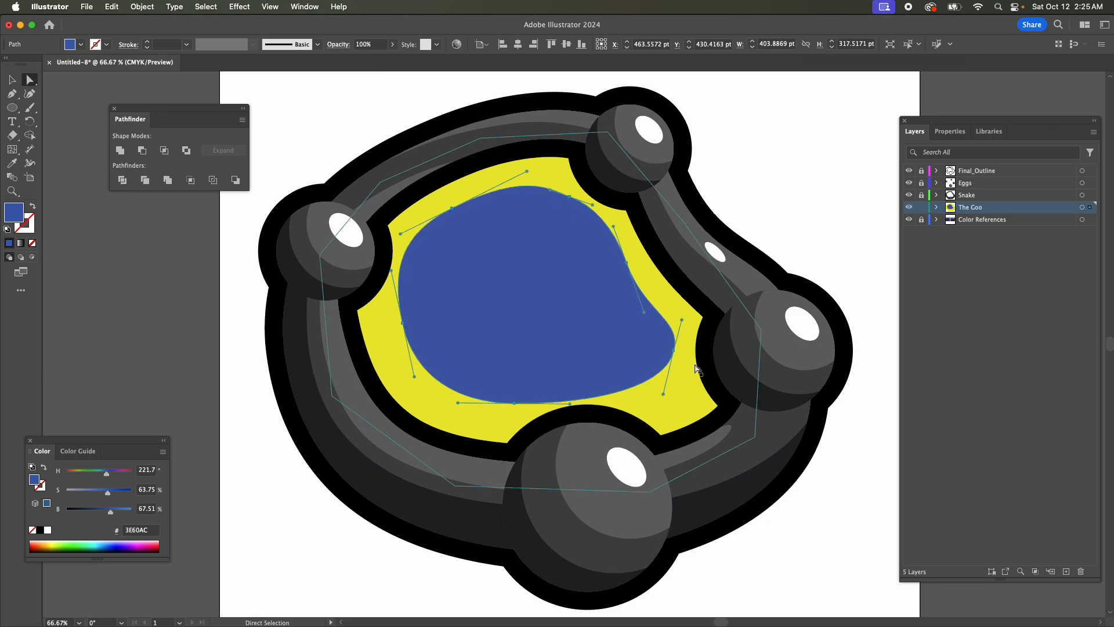
Deselect the blue shape and set the fill color to magenta (FF2EFE).
left_click(12, 93)
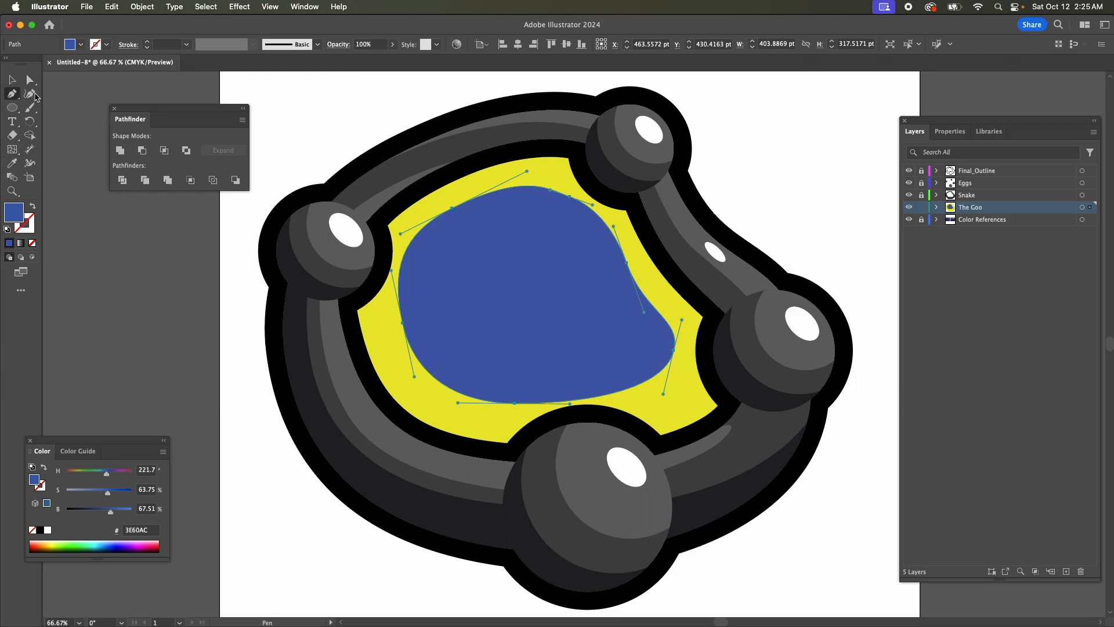
left_click(12, 80)
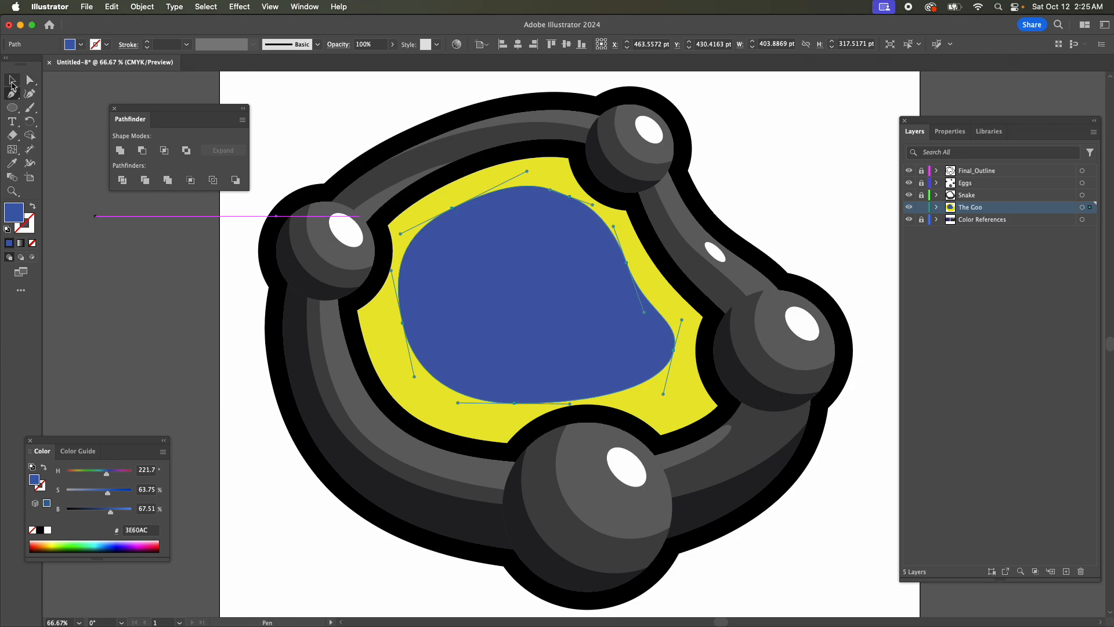
left_click(196, 310)
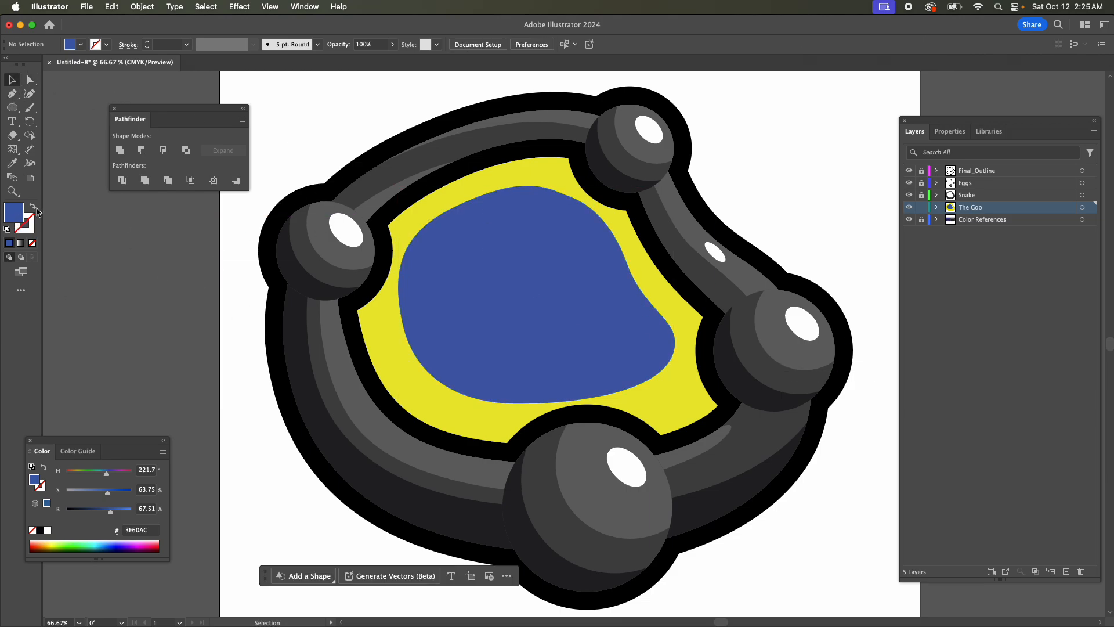
left_click(141, 540)
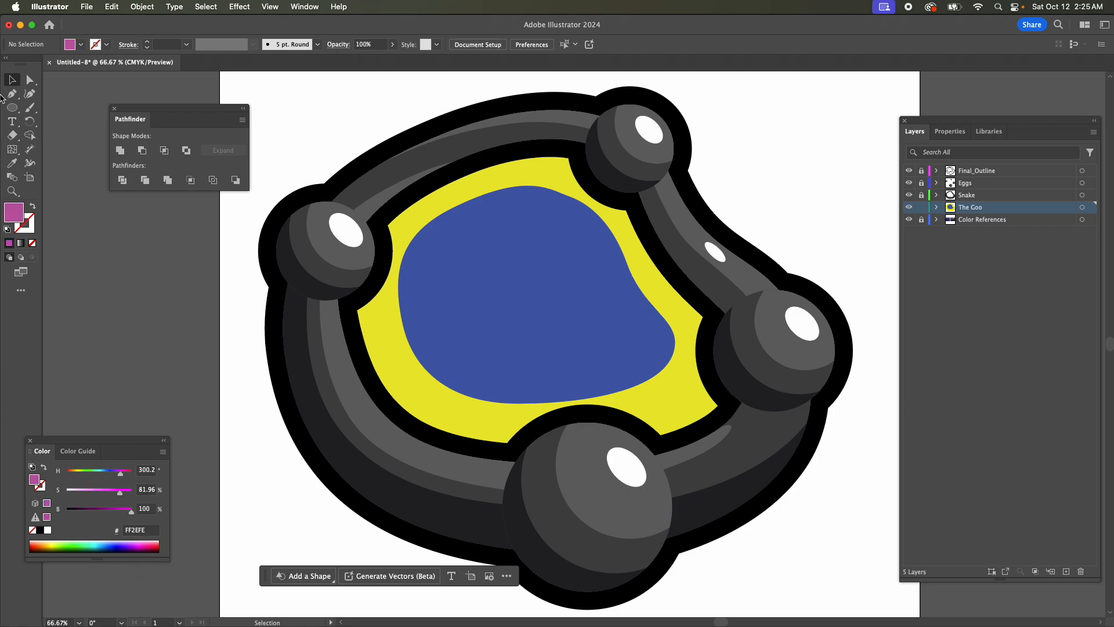
Draw a closed, curved magenta shape with the Pen tool inside the blue shape, following its contour with five anchors.
left_click(12, 93)
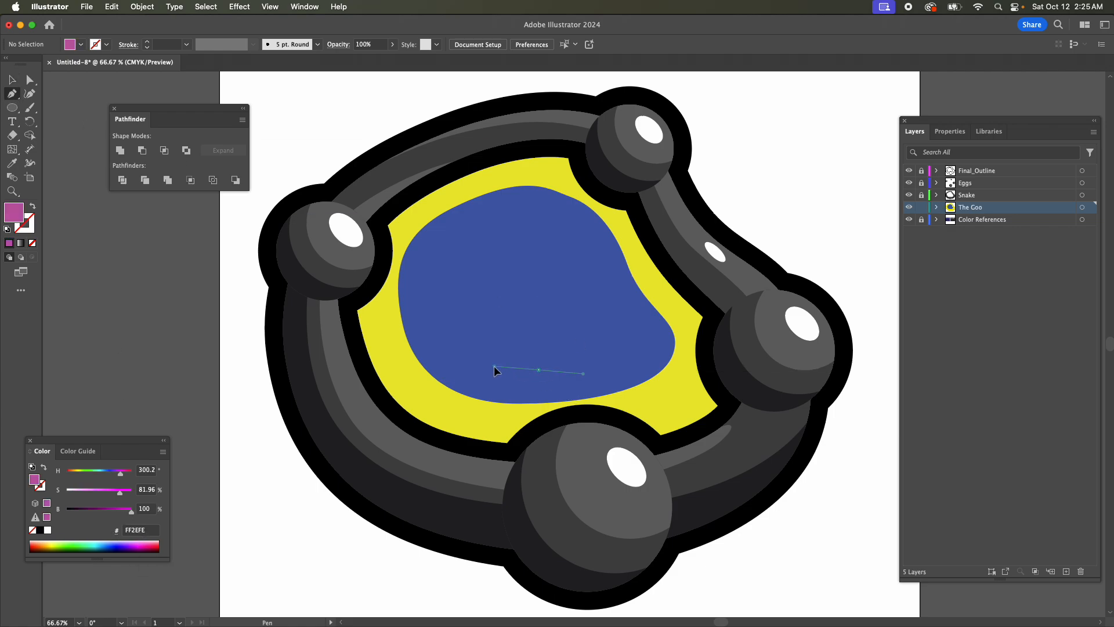
left_click_drag(462, 339, 482, 235)
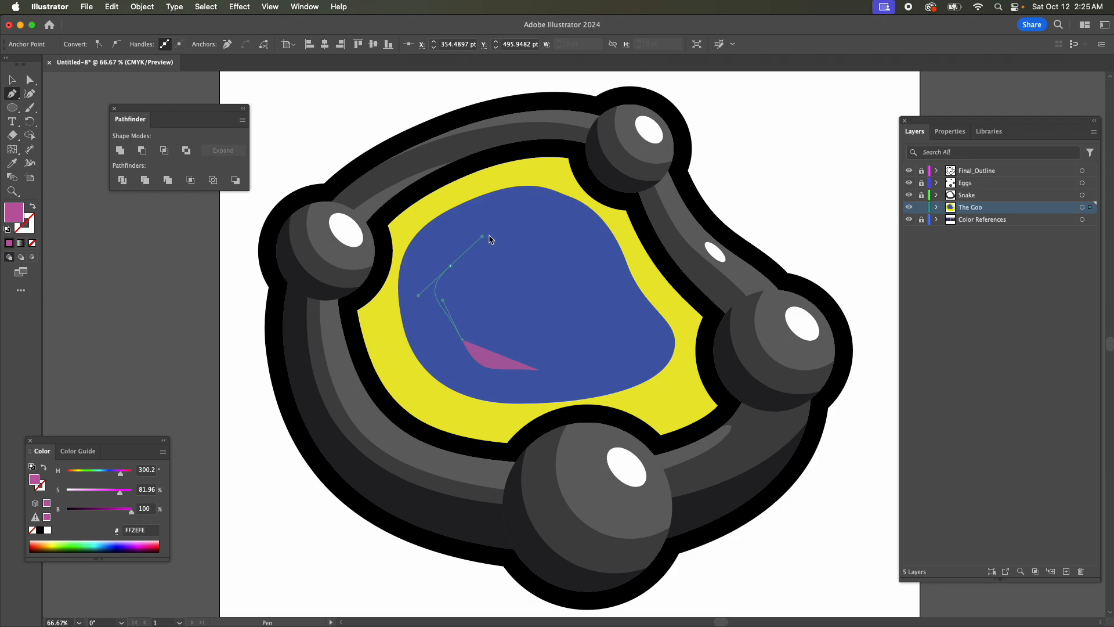
left_click_drag(557, 233, 594, 259)
left_click_drag(595, 305, 616, 320)
left_click_drag(539, 369, 506, 370)
Move the magenta shape's right, bottom, lower-left and upper-left anchors outward so it fills more of the blue area.
key("a")
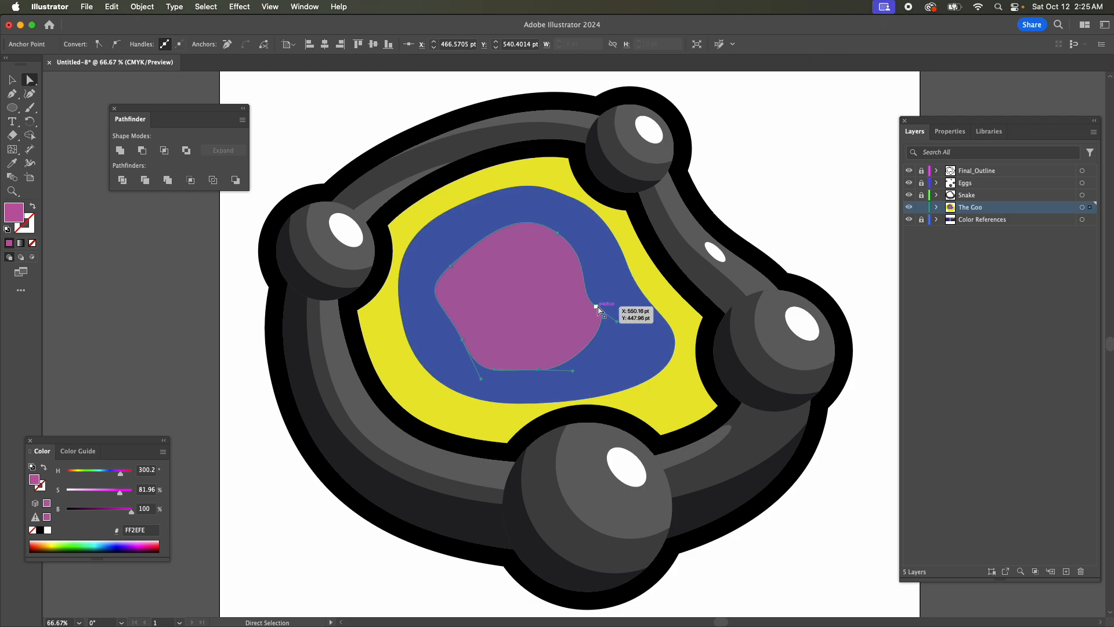
left_click_drag(598, 309, 646, 348)
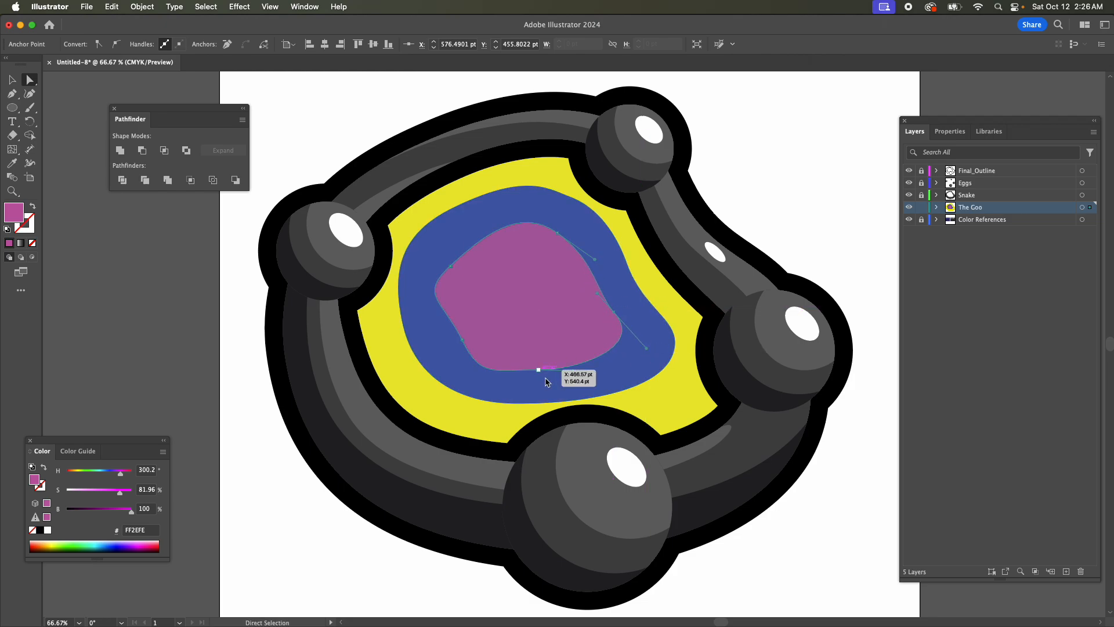
left_click_drag(545, 377, 507, 384)
left_click_drag(462, 341, 422, 319)
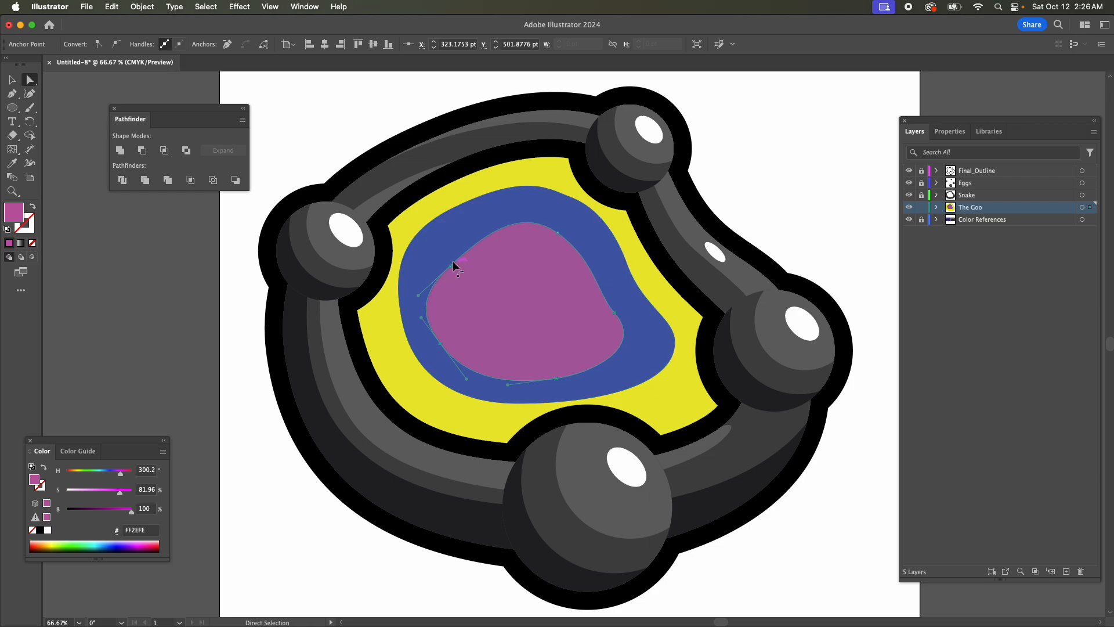
left_click_drag(453, 266, 417, 259)
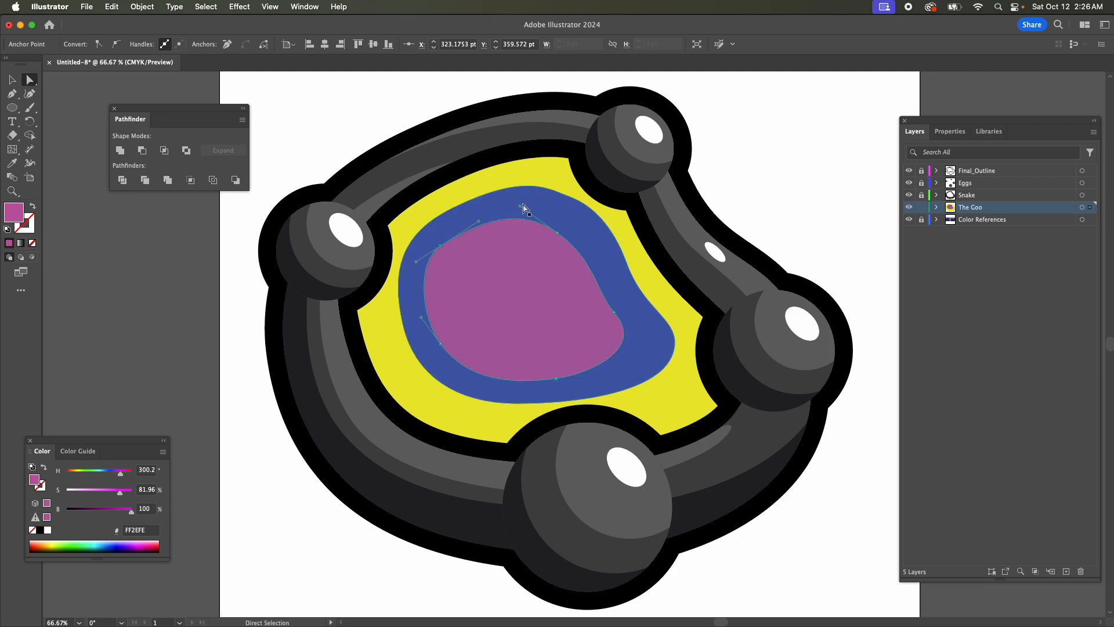
Raise the magenta shape's upper-right anchor slightly and lengthen the upper handle of its right-hand bend.
left_click(561, 225)
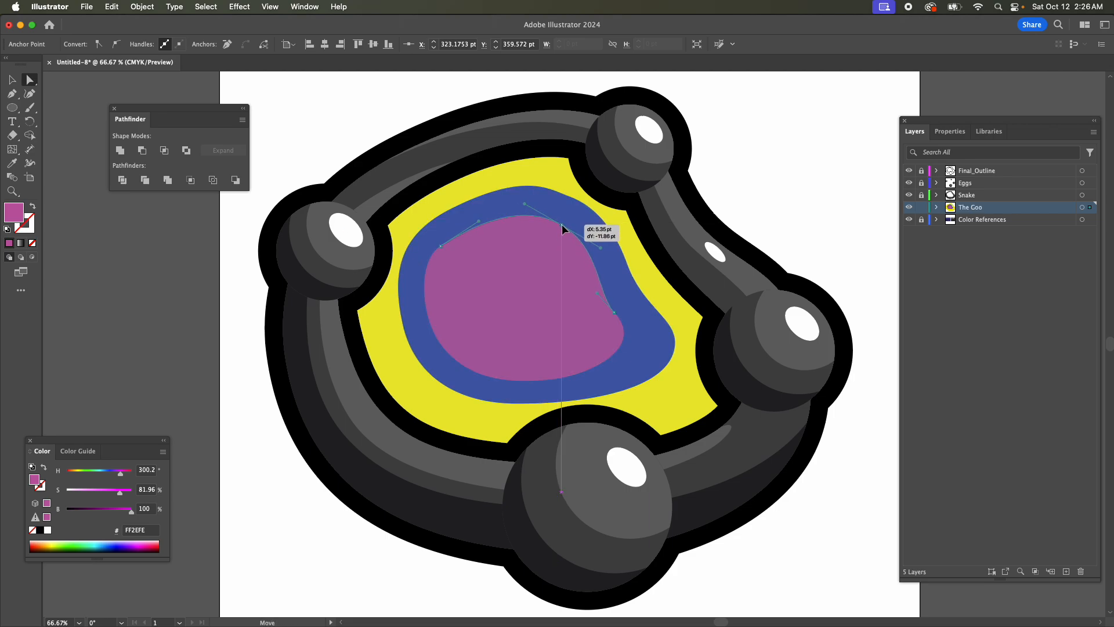
left_click(613, 313)
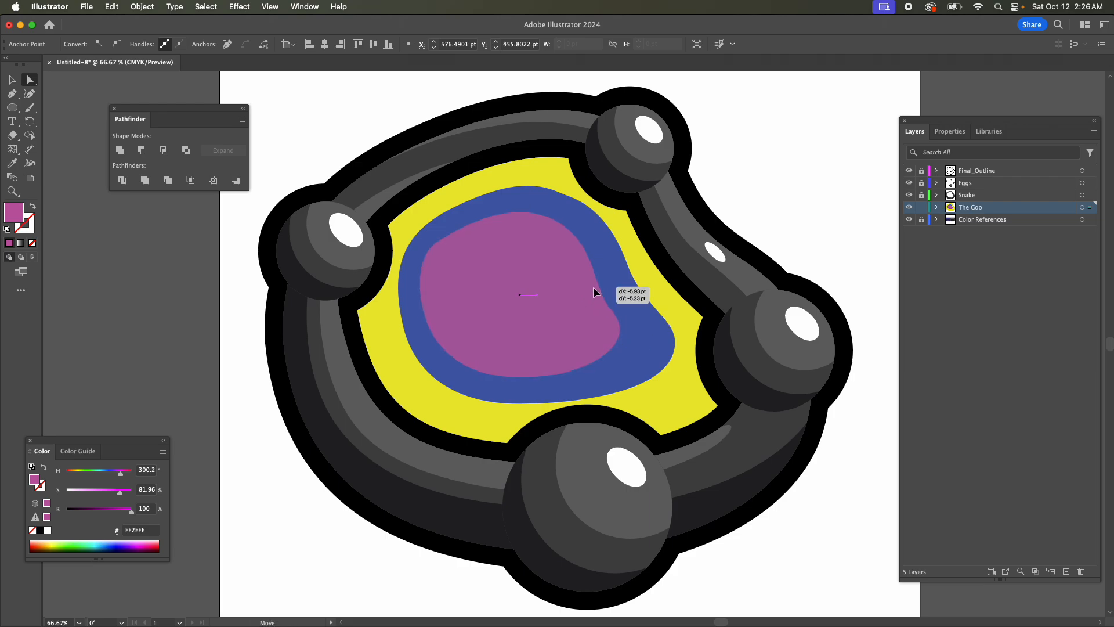
left_click(593, 288)
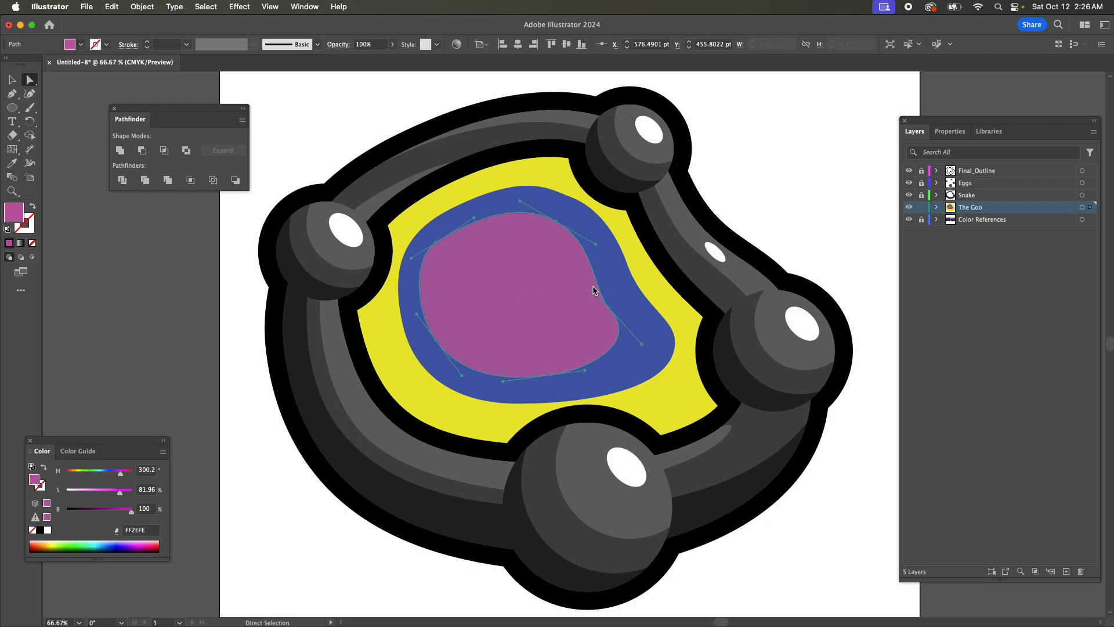
left_click(614, 314)
left_click_drag(590, 287, 587, 281)
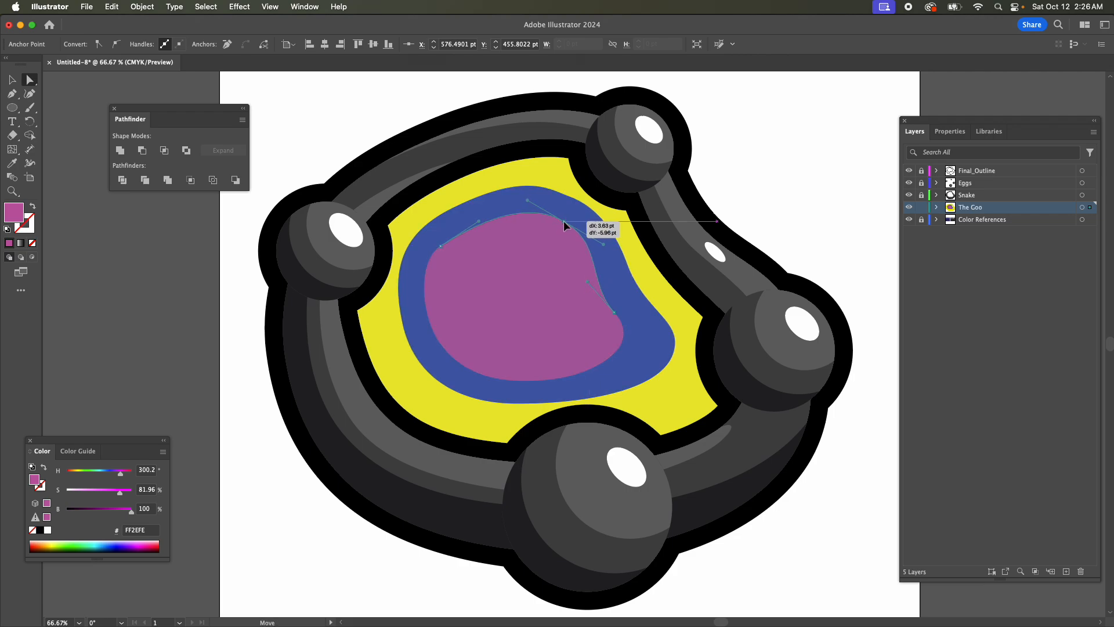
left_click(561, 224)
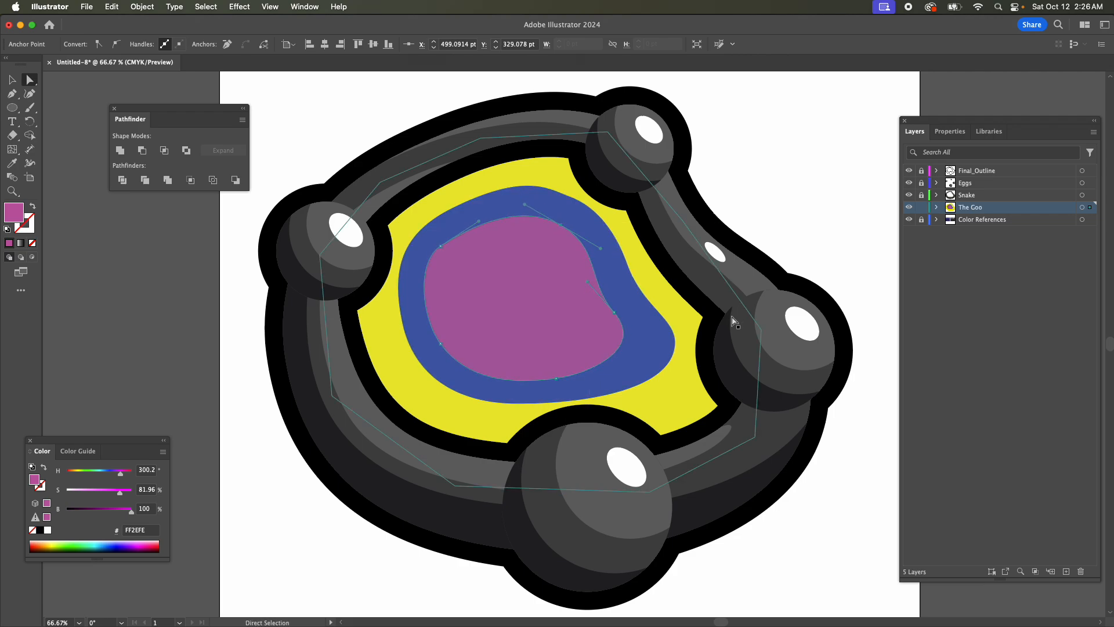
Pull all five anchors of the magenta shape inward to widen the blue border around it.
left_click_drag(440, 246, 453, 247)
left_click_drag(441, 349, 454, 336)
left_click_drag(556, 378, 555, 364)
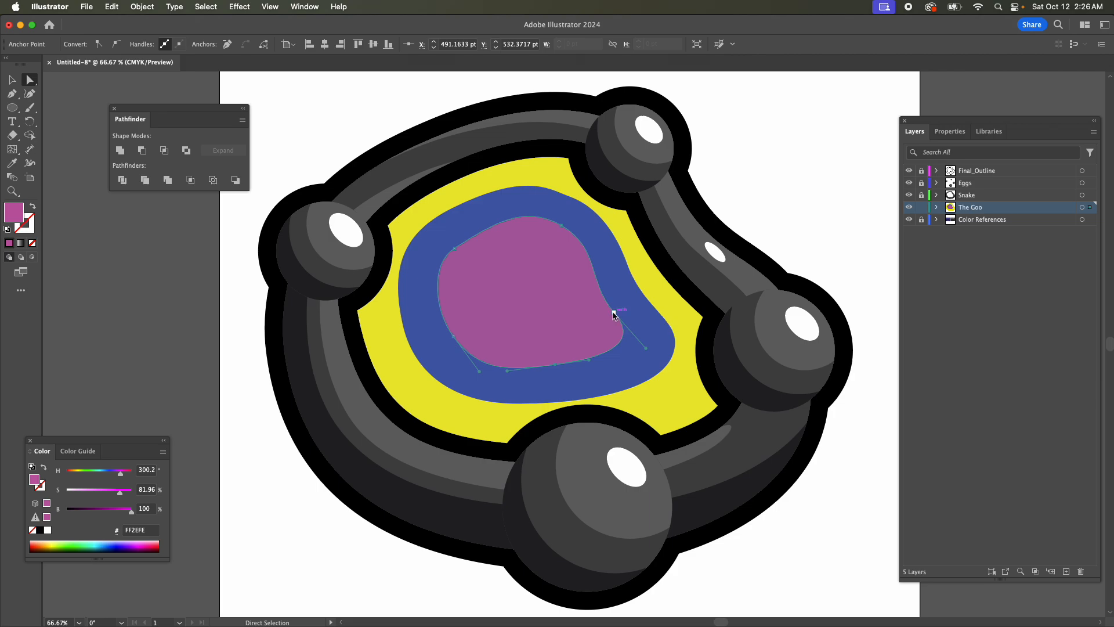
left_click_drag(615, 312, 603, 307)
left_click_drag(562, 226, 561, 236)
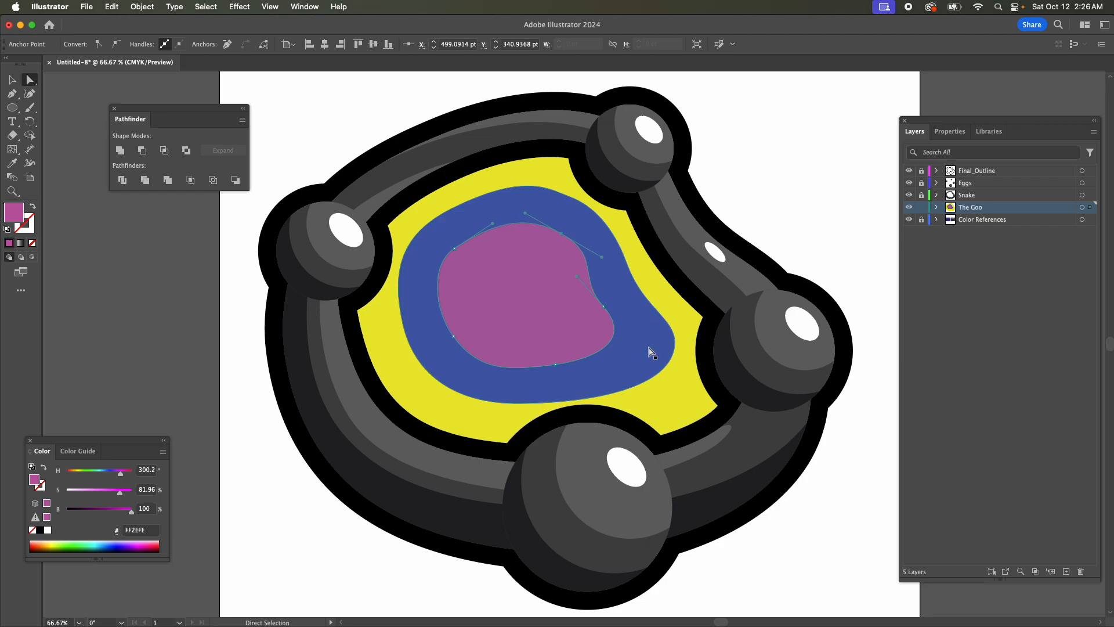
Fine-tune the handles of the magenta shape's upper-right and right-hand anchors, and shift the right-hand bend slightly outward.
left_click(603, 307)
left_click(454, 249)
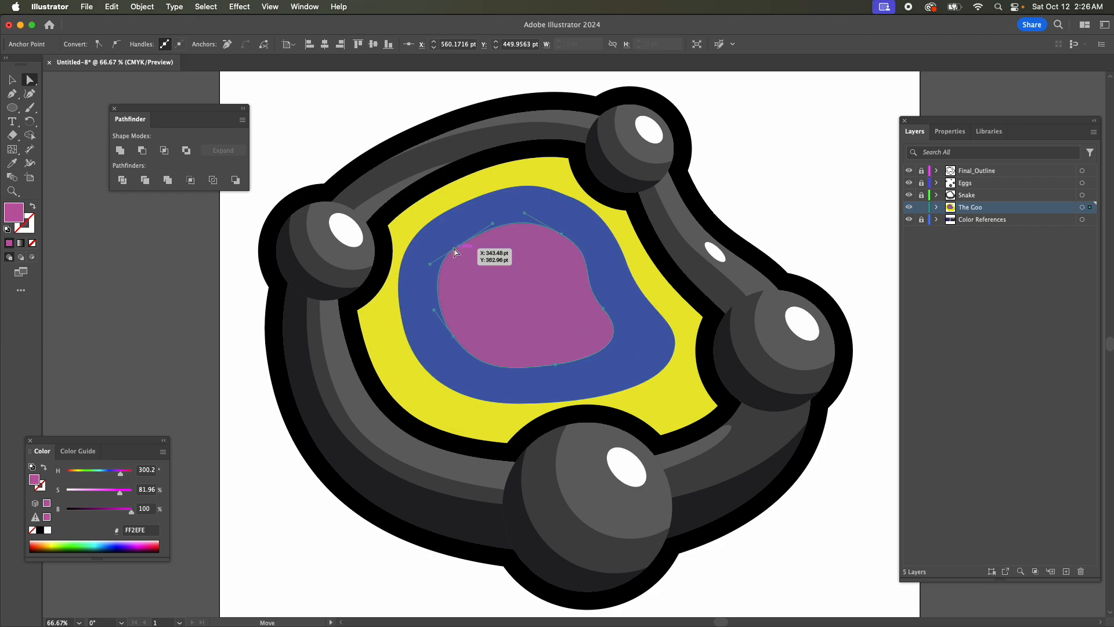
left_click_drag(525, 214, 529, 216)
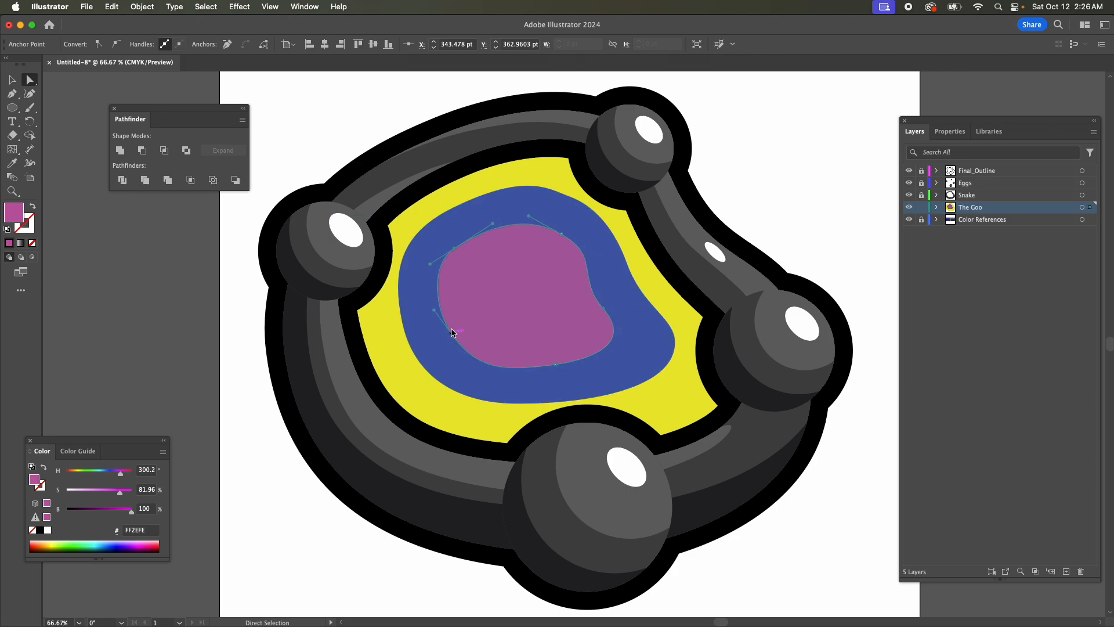
left_click(603, 307)
left_click_drag(577, 277, 580, 280)
left_click_drag(635, 344, 609, 308)
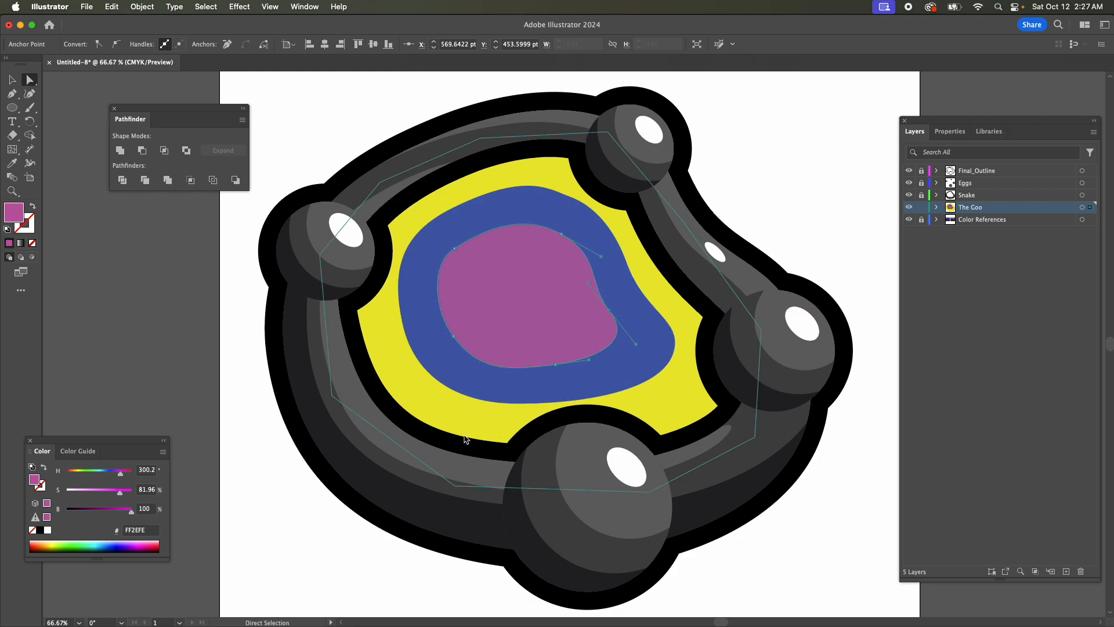
Draw a slim, curved magenta streak with the Pen tool in the yellow band's lower-left area, parallel to the blue edge.
left_click(12, 94)
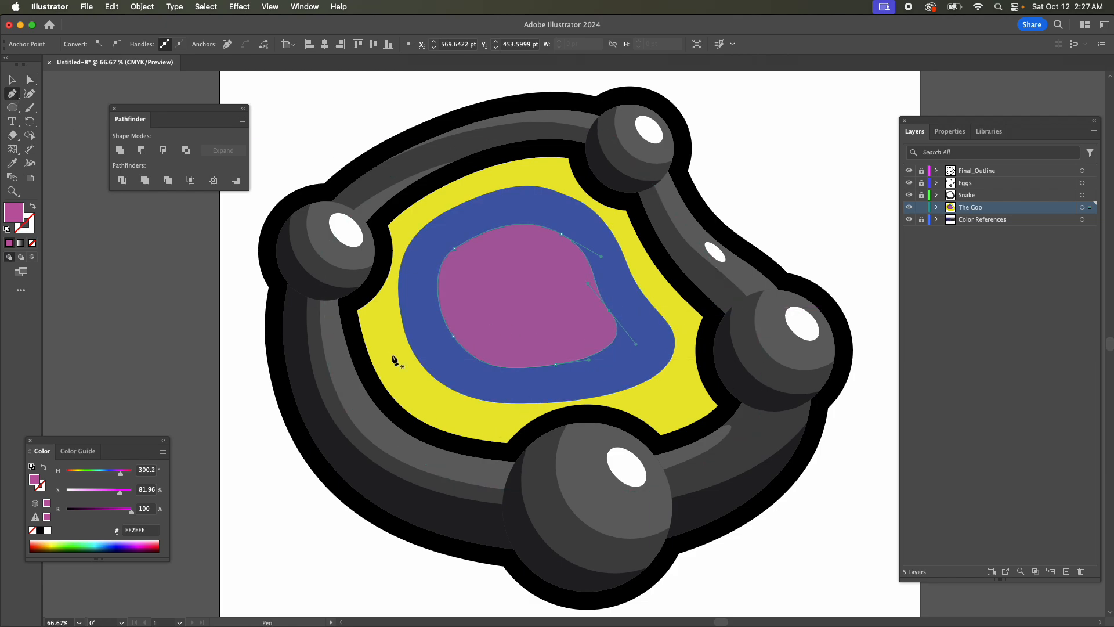
key("super+equal")
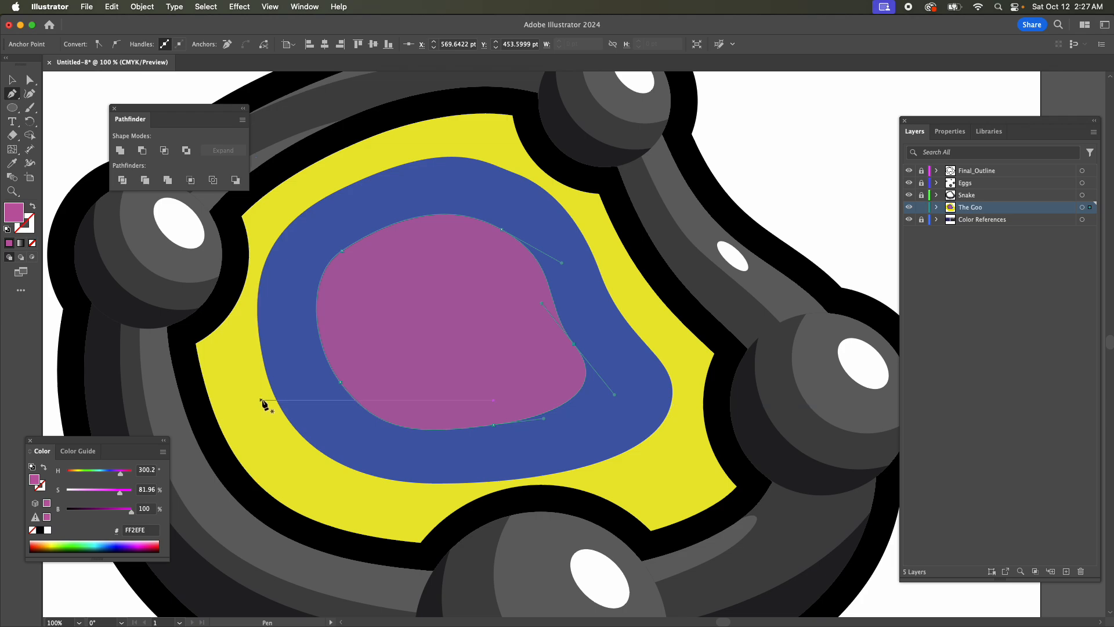
left_click_drag(261, 397, 271, 430)
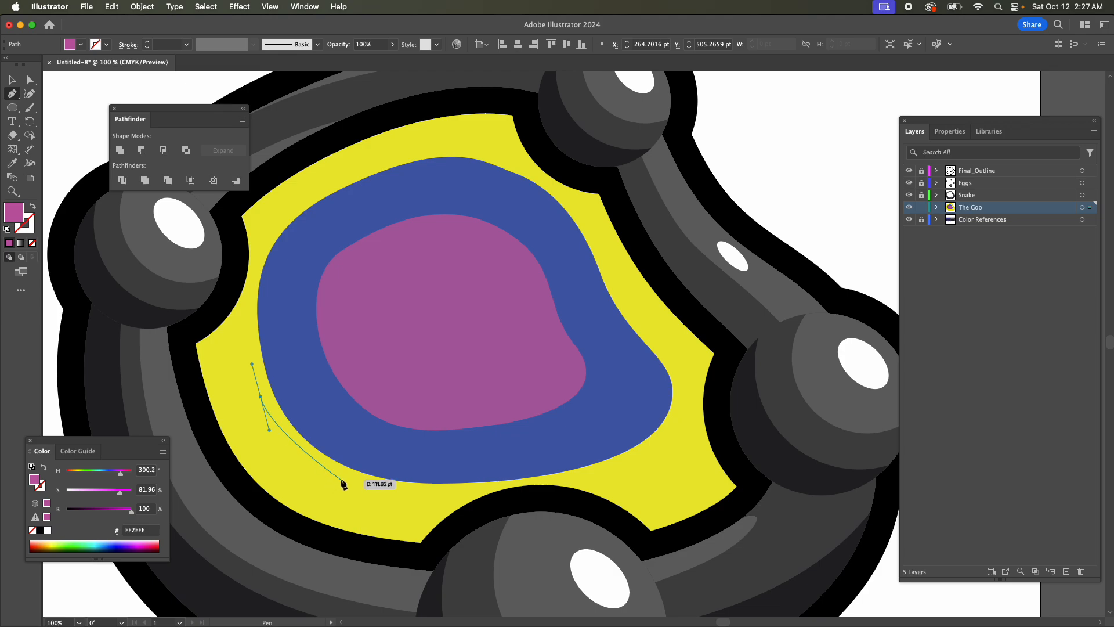
left_click_drag(341, 480, 319, 497)
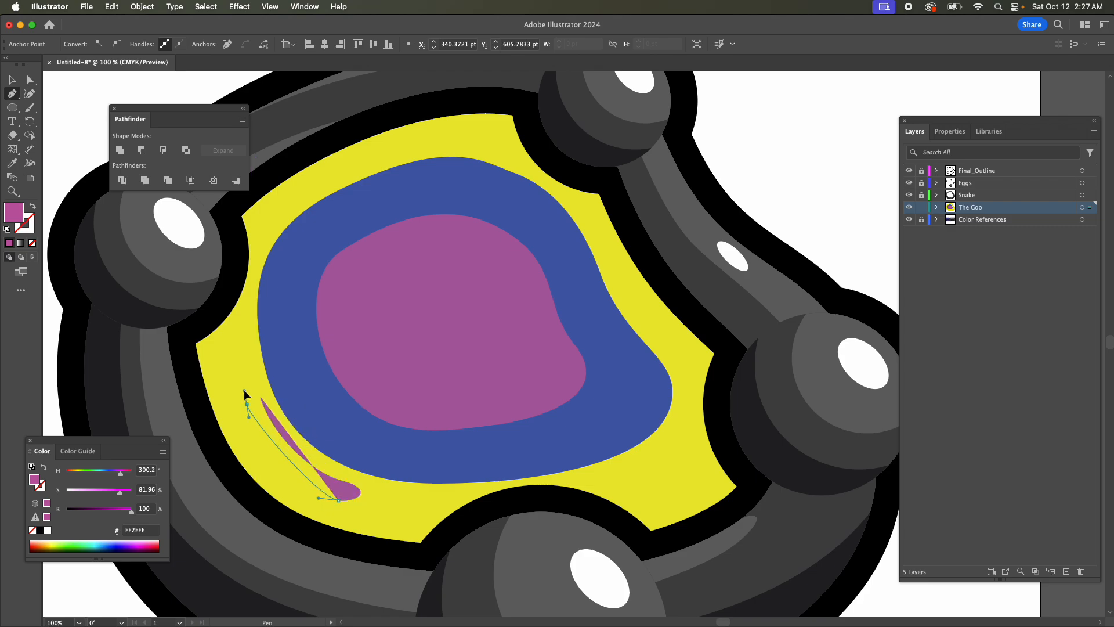
left_click_drag(248, 404, 268, 414)
Nudge the streak's lower inner anchor and lengthen both handles along its outer edge to round out the curve.
key("super+equal")
key("super+equal")
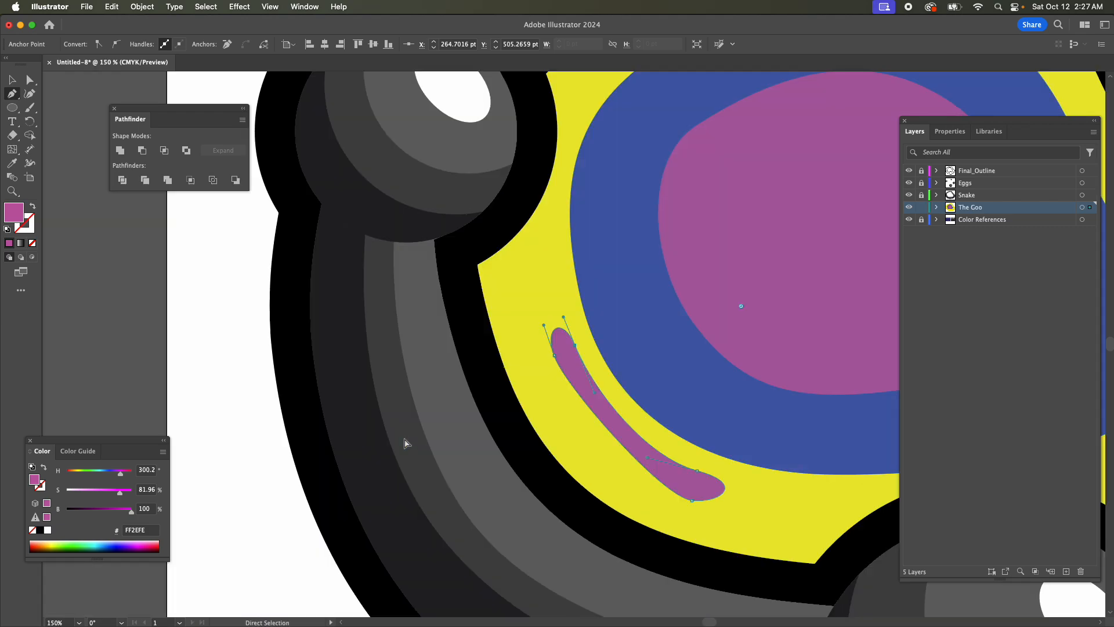
key("a")
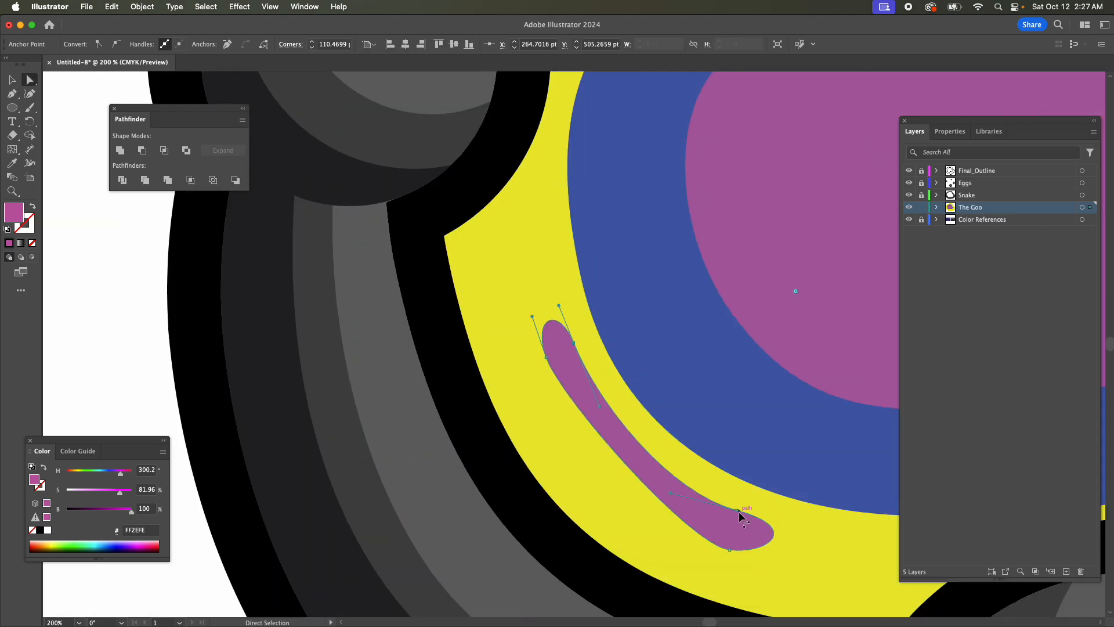
left_click_drag(736, 509, 740, 507)
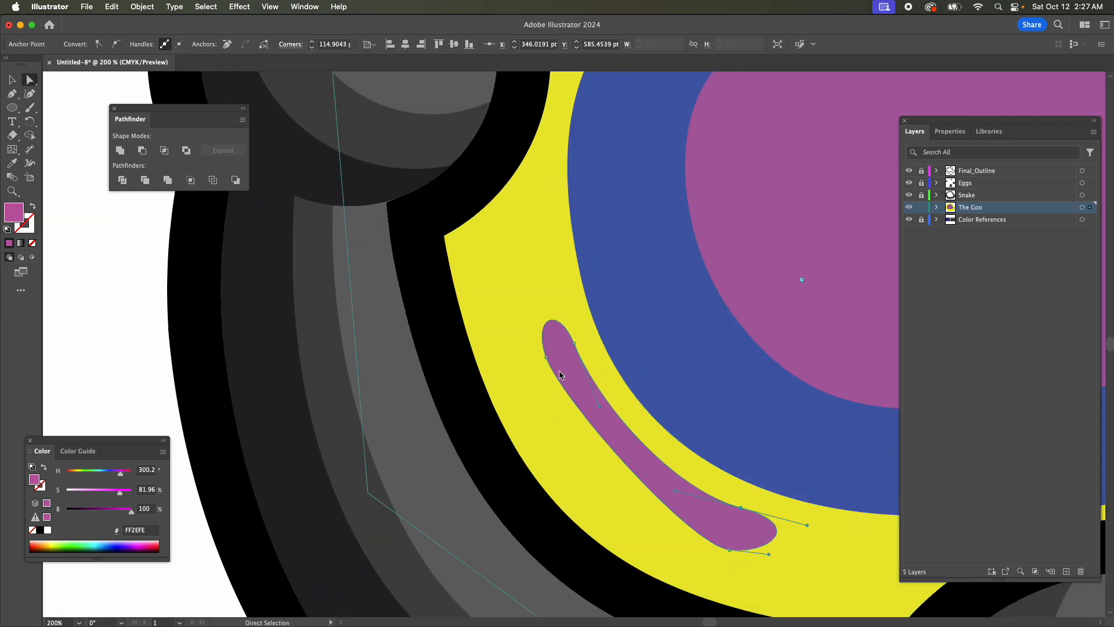
left_click_drag(725, 549, 619, 522)
mouse_move(560, 398)
left_mouse_down()
mouse_move(556, 416)
mouse_move(567, 419)
left_mouse_up()
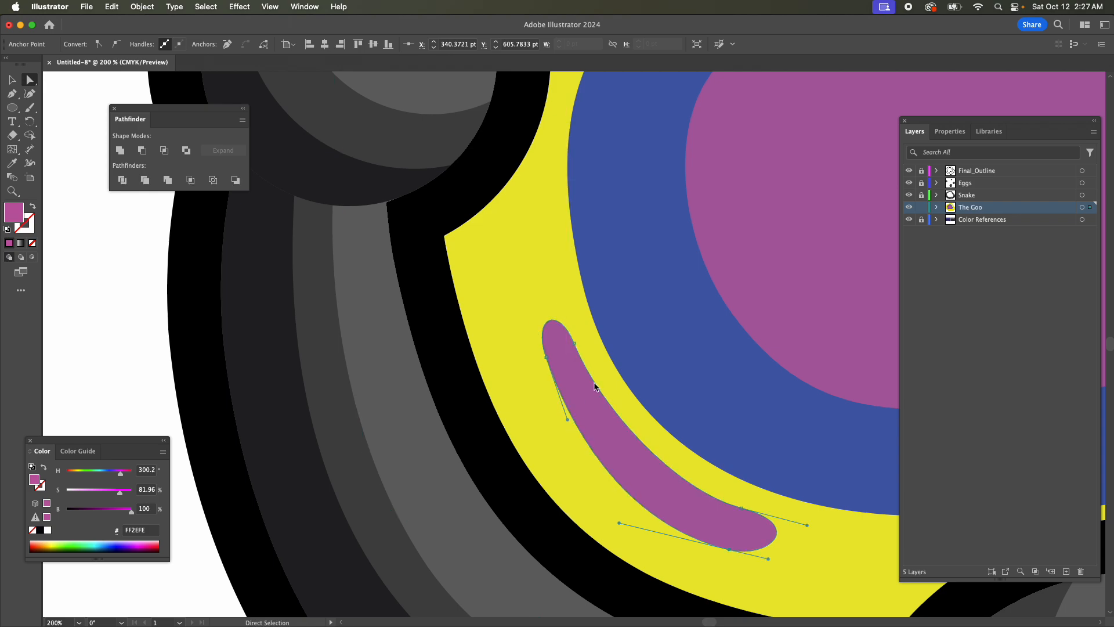
Lengthen the inner-edge handles of the streak and shorten the handle at its lower end to tighten the tip.
left_click(576, 342)
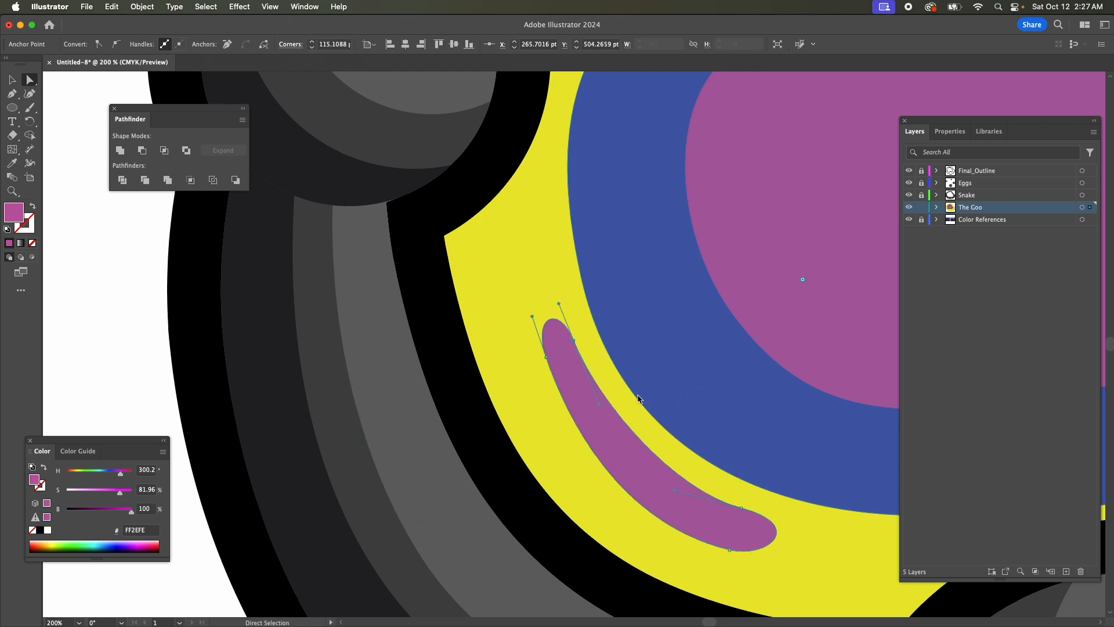
left_click_drag(601, 406, 607, 427)
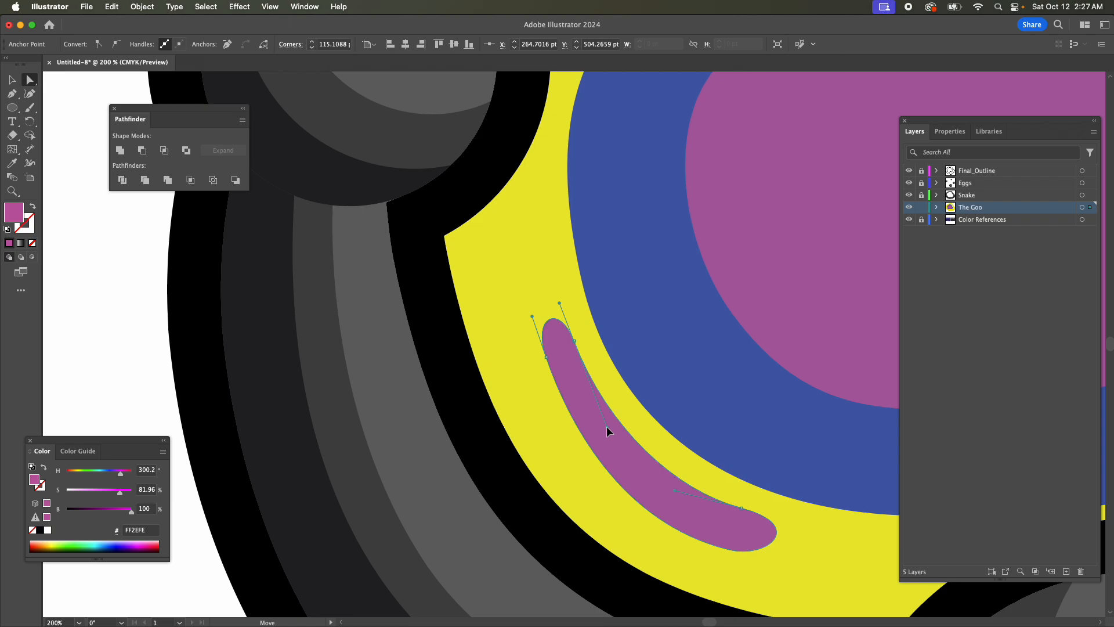
left_click(741, 508)
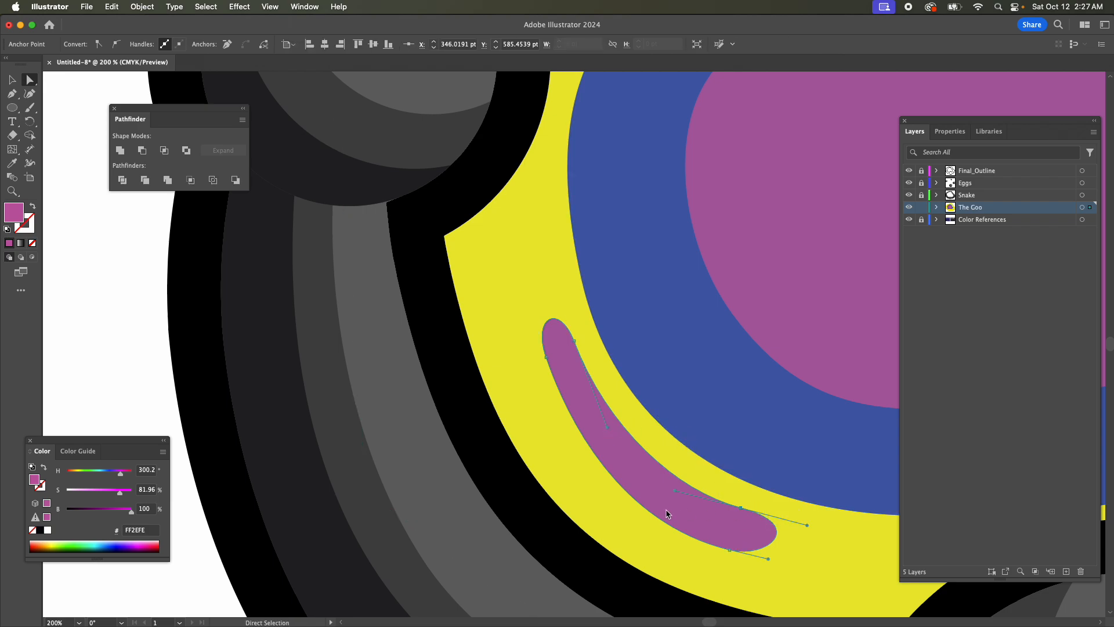
left_click_drag(674, 493, 667, 485)
left_click_drag(803, 527, 791, 520)
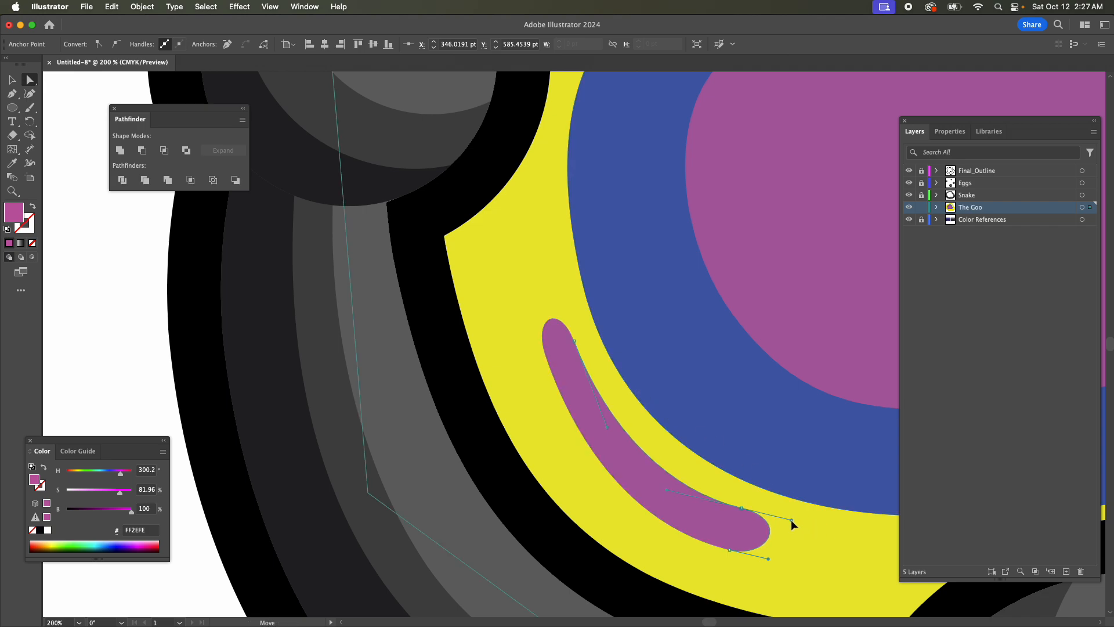
Refine the streak's upper tip by adjusting its inner handle and outer anchor, then reangle the lower outer handle.
left_click(549, 322)
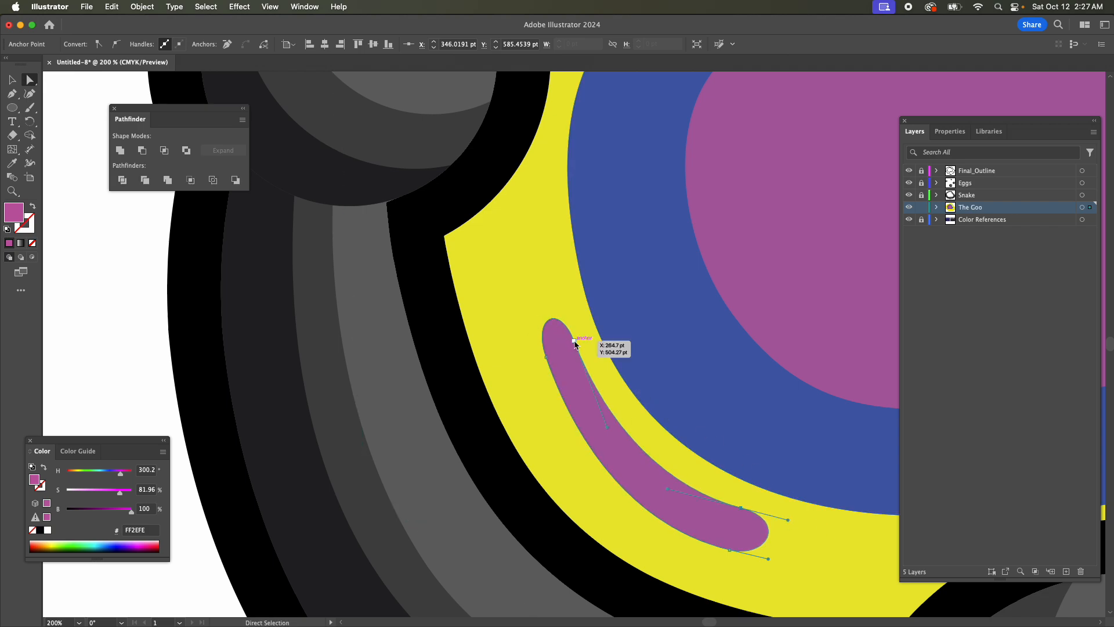
left_click_drag(562, 308, 561, 307)
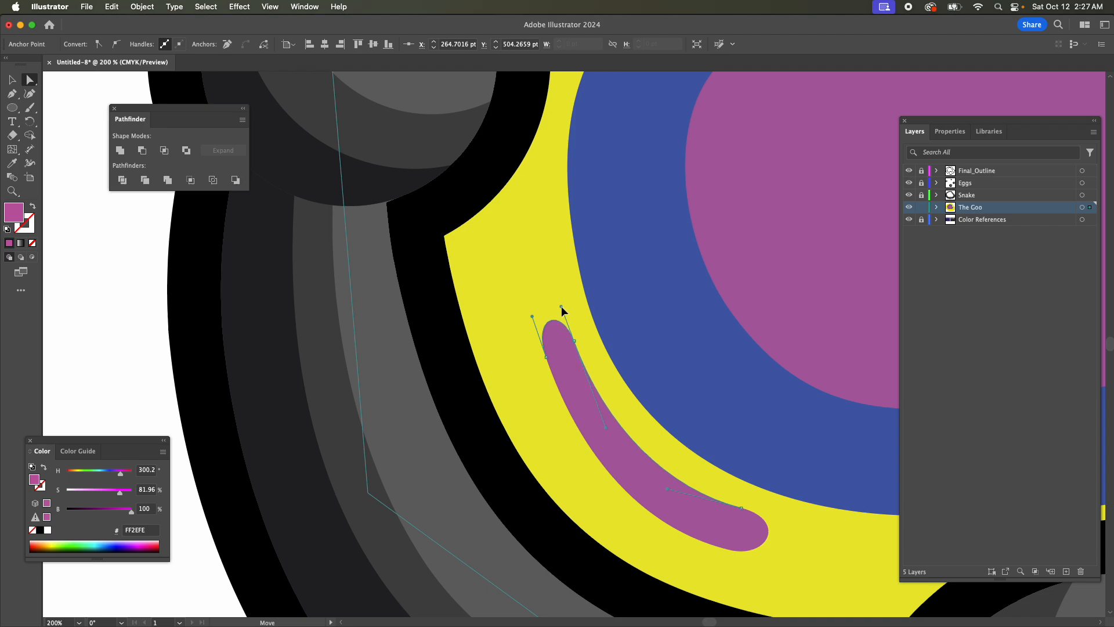
left_click_drag(546, 357, 542, 355)
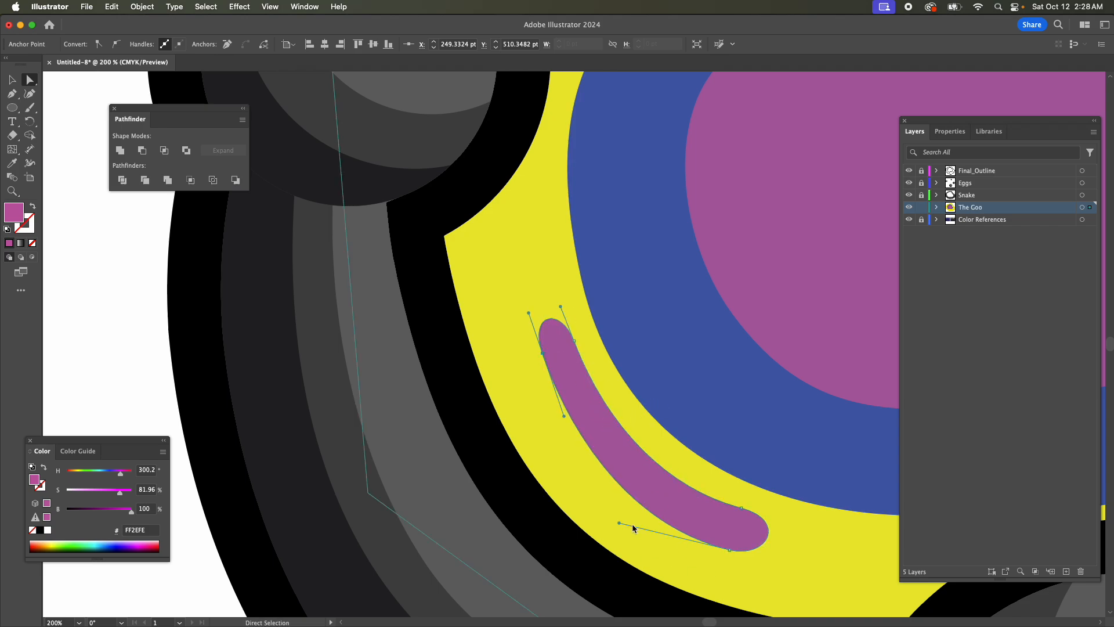
left_click_drag(620, 522, 590, 501)
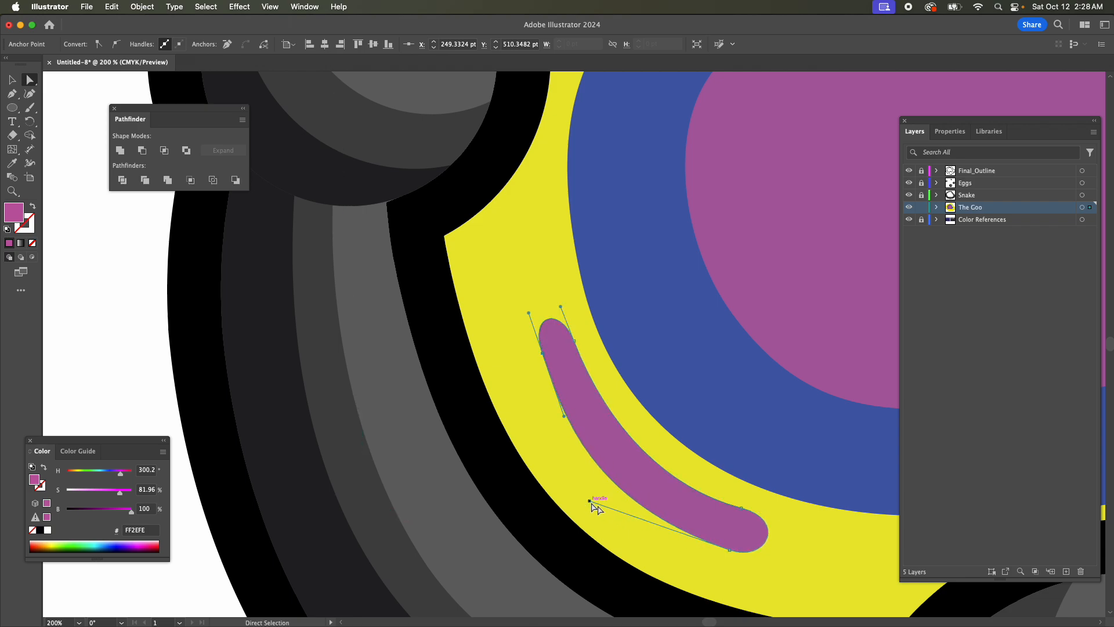
Nudge the streak's lower outer anchor up and right to about X 342 pt, Y 600 pt, and shorten its inward-running handle.
left_click(730, 550)
key("Up")
key("Up")
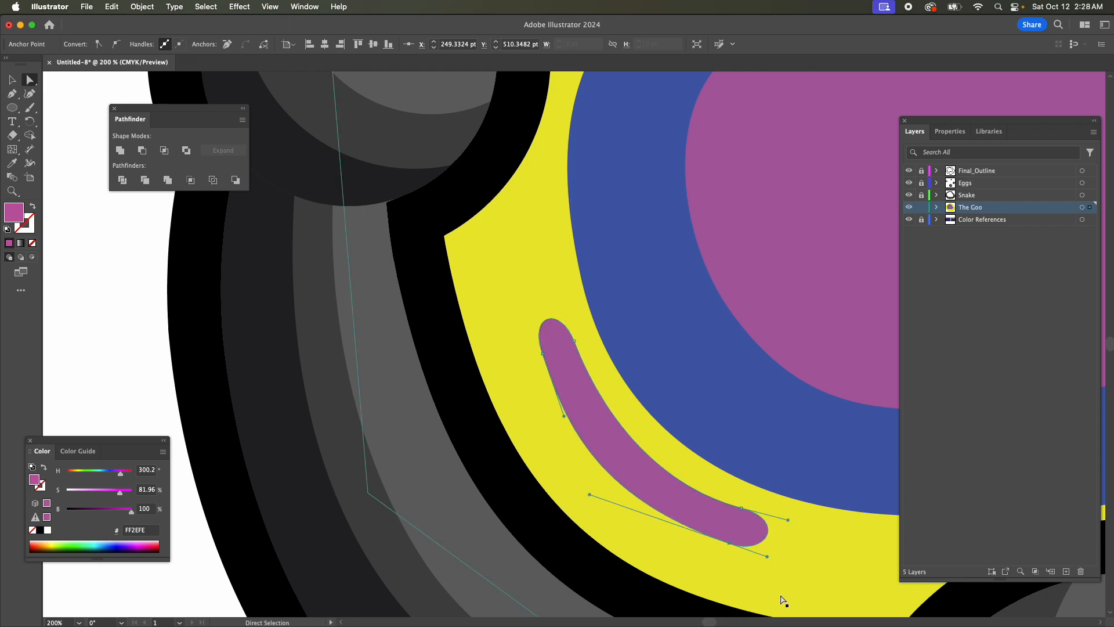
key("Right")
key("Right")
key("Up")
key("Up")
key("Up")
key("Up")
key("Up")
key("Right")
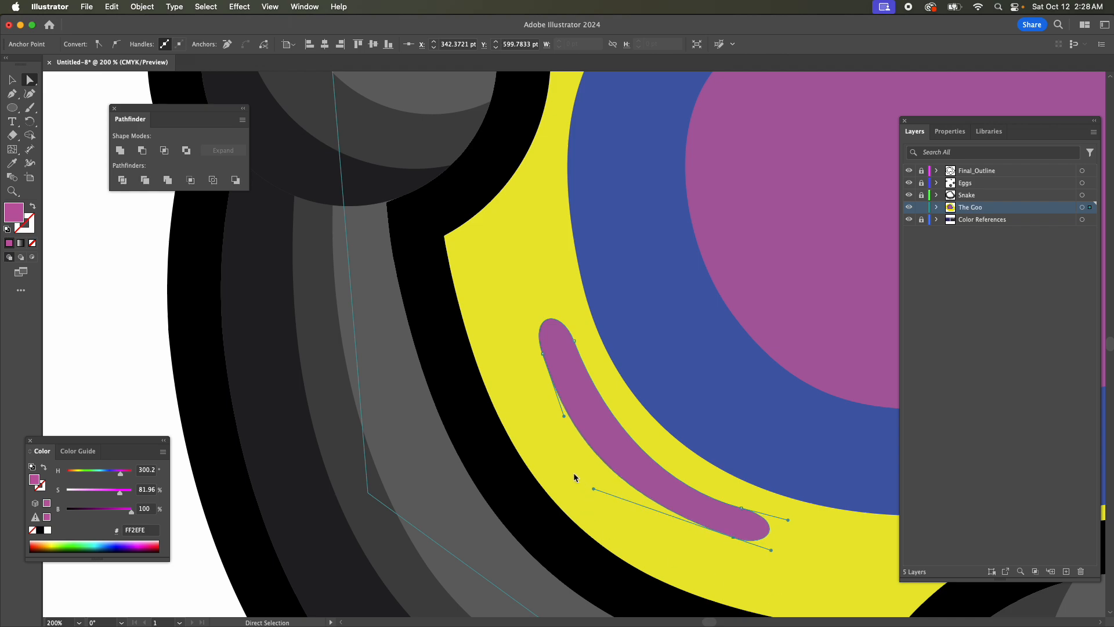
mouse_move(592, 488)
left_mouse_down()
mouse_move(587, 495)
mouse_move(606, 500)
left_mouse_up()
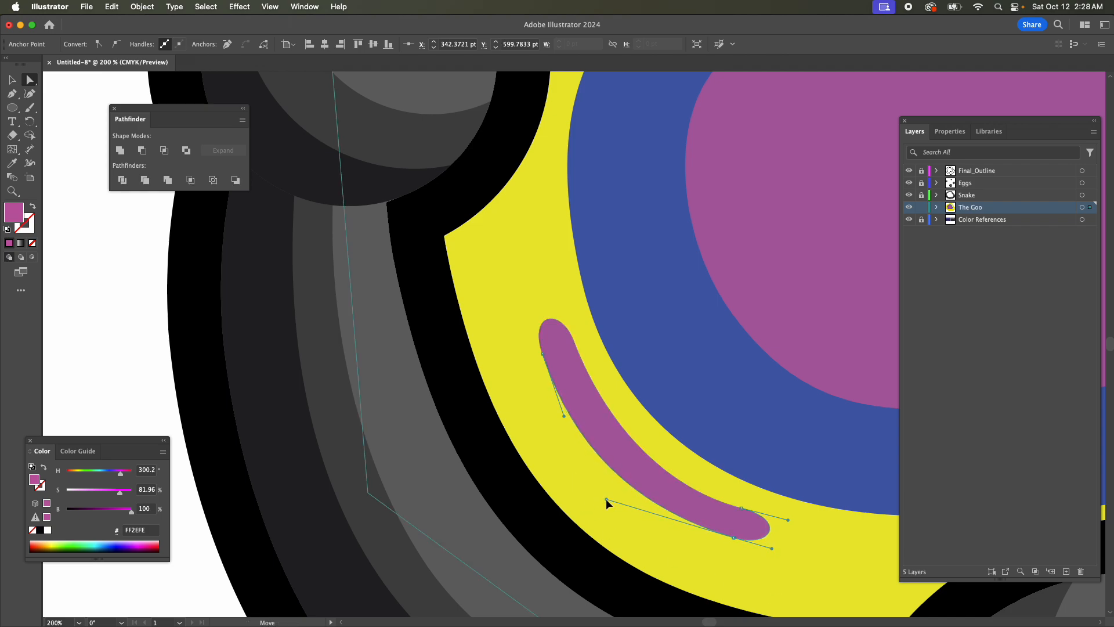
Reangle the lower handle of the streak's upper outer anchor and shorten the inward handle of its lower outer anchor to smooth the outer edge.
left_click_drag(564, 416, 570, 418)
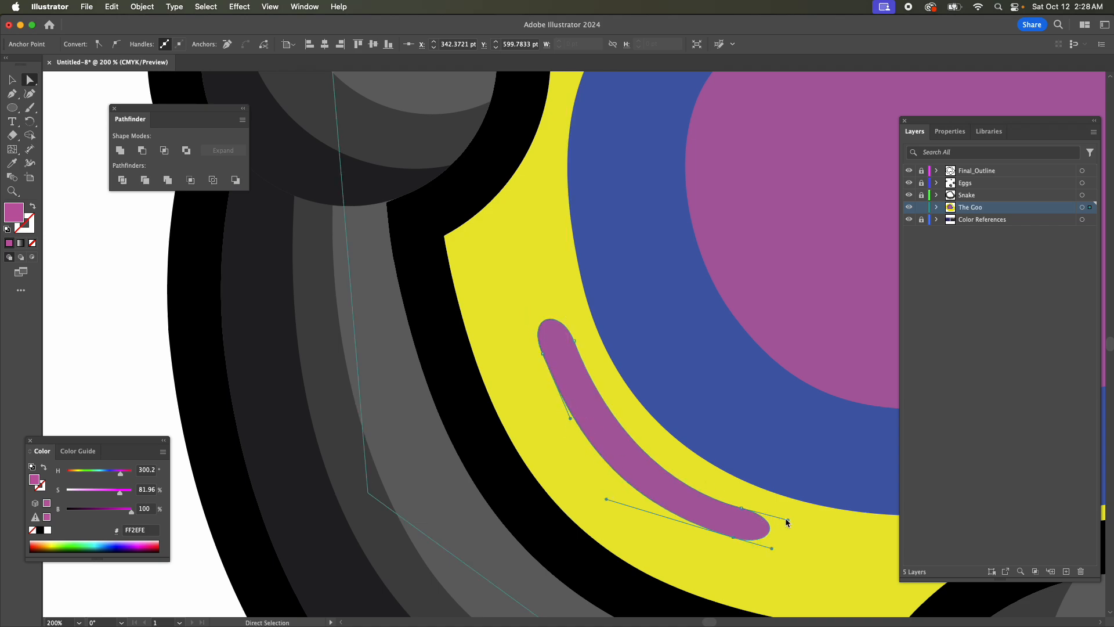
left_click_drag(607, 499, 615, 510)
key("super+minus")
key("super+minus")
key("super+minus")
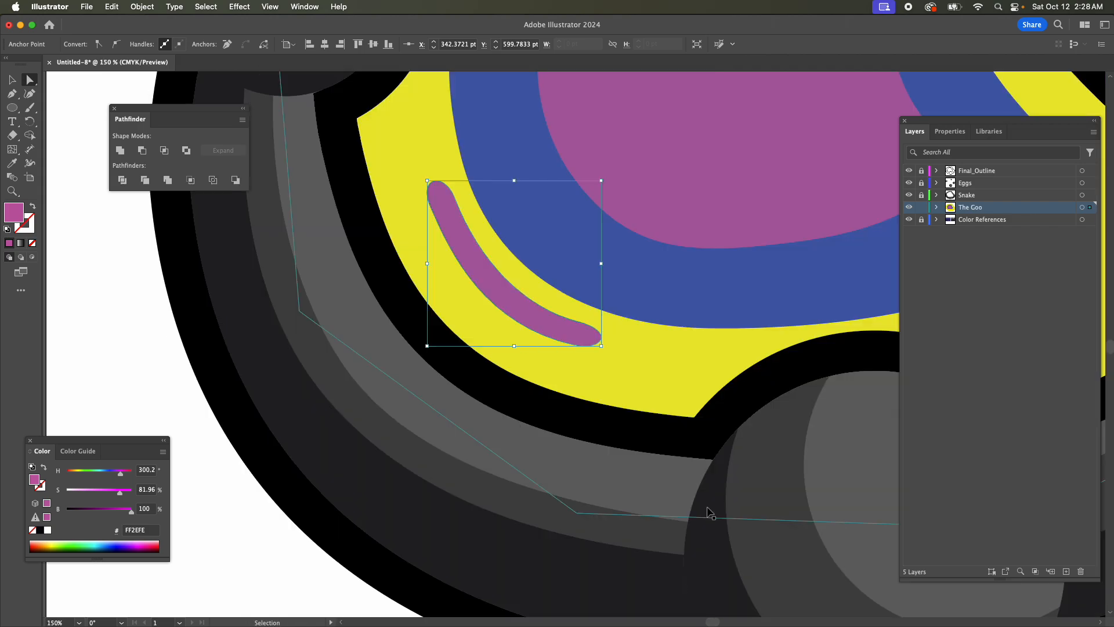
scroll(691, 318, "up", 3)
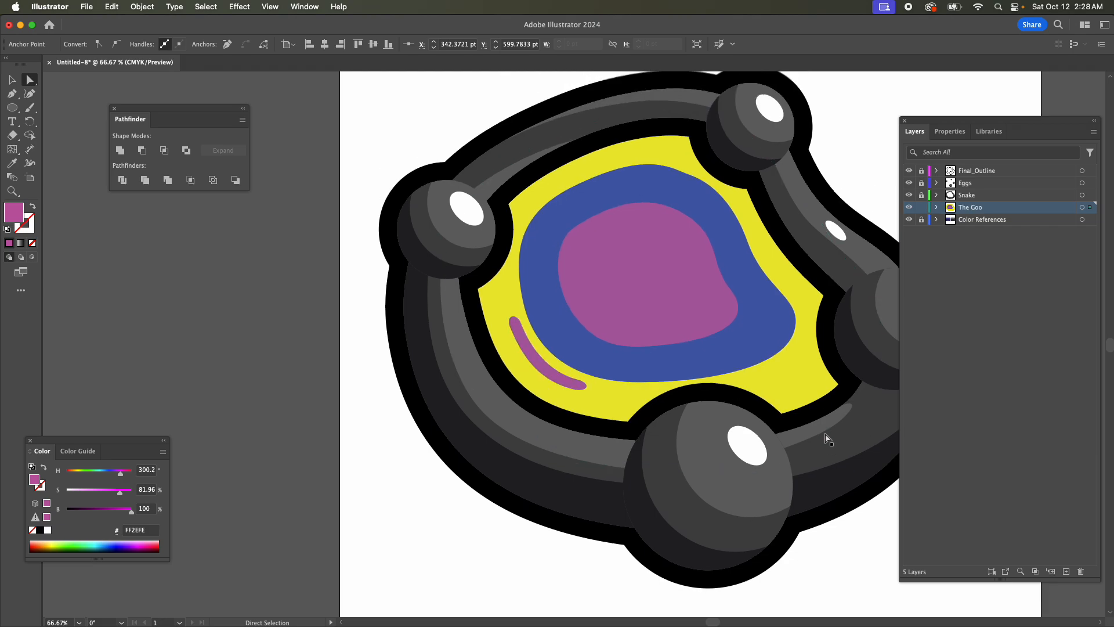
Draw a blue ellipse about 40 by 26 pt in the upper right part of the purple central goo shape, using the blue goo's fill.
left_click(13, 80)
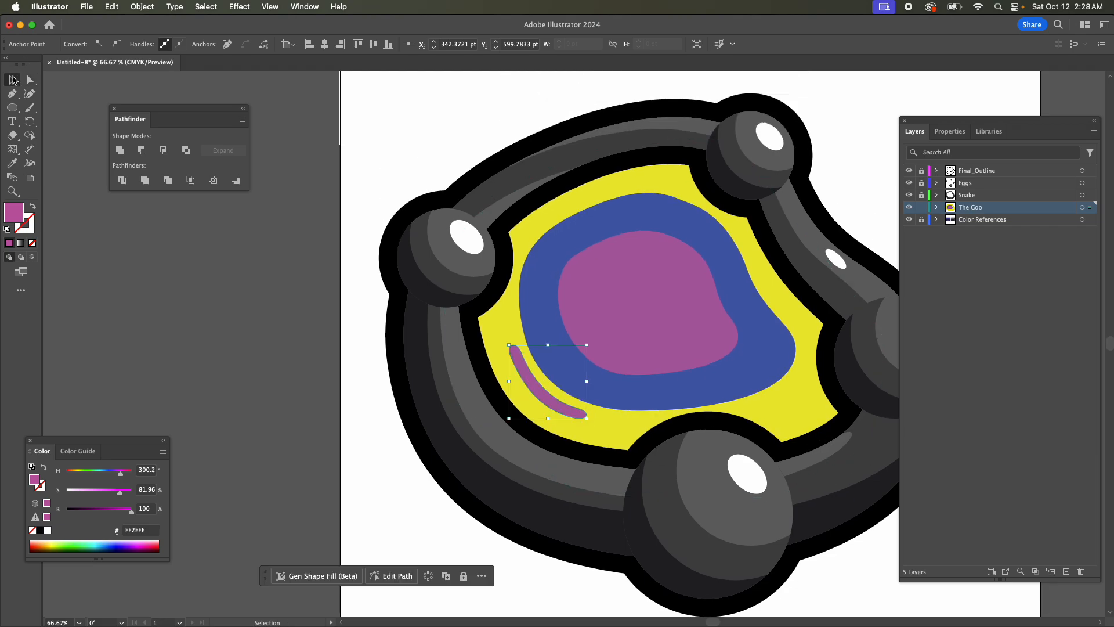
left_click(689, 311)
left_click(787, 361)
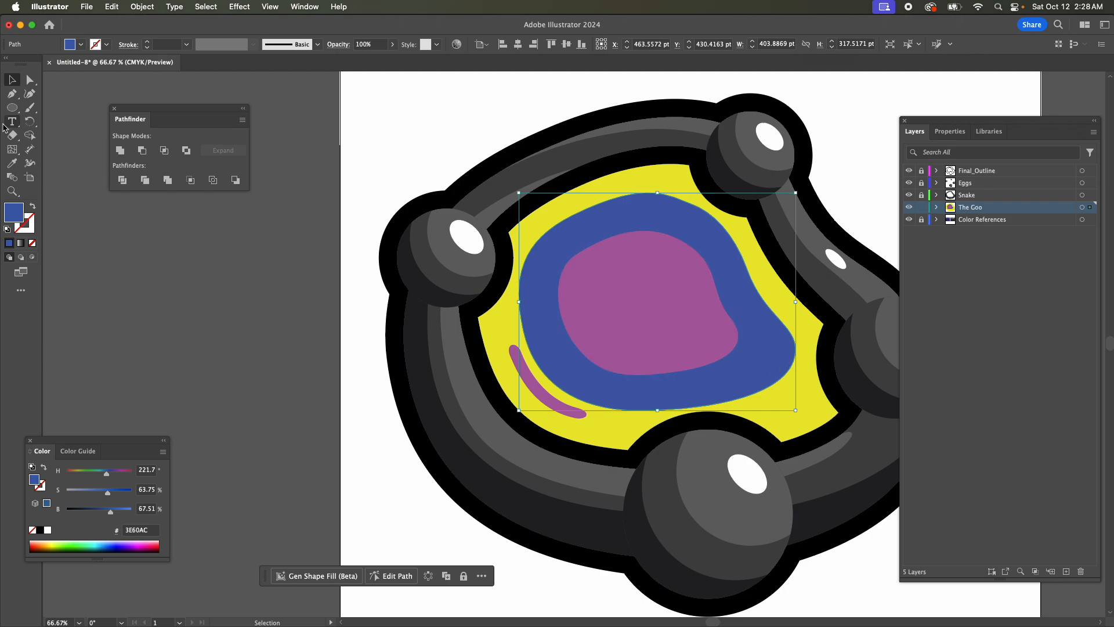
left_click(13, 94)
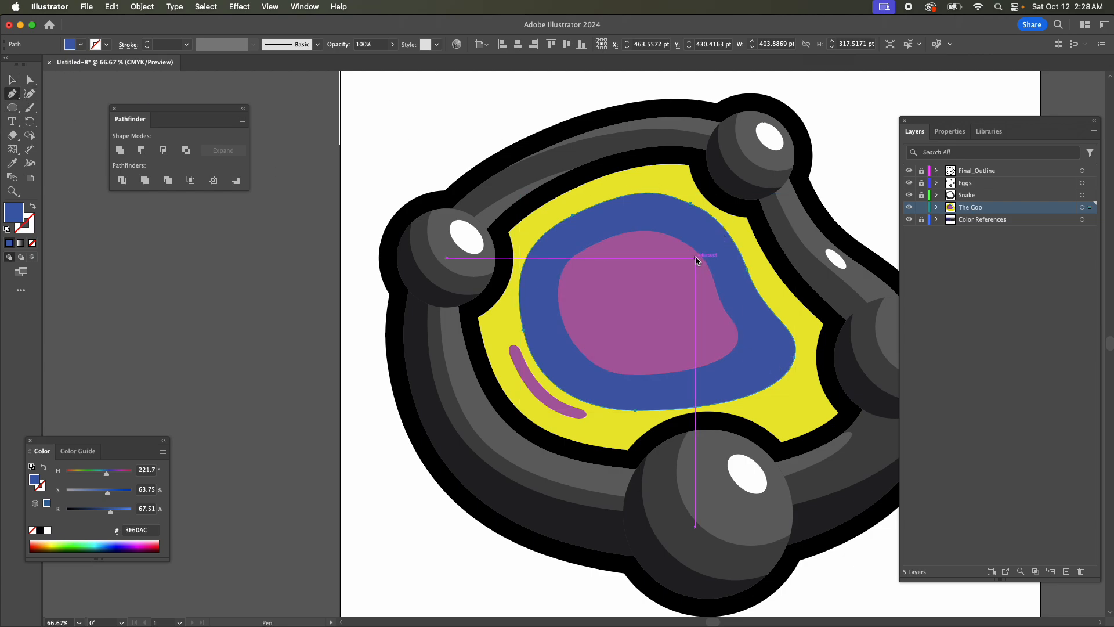
key("l")
left_click_drag(657, 253, 685, 271)
key("super+equal")
key("super+equal")
key("super+equal")
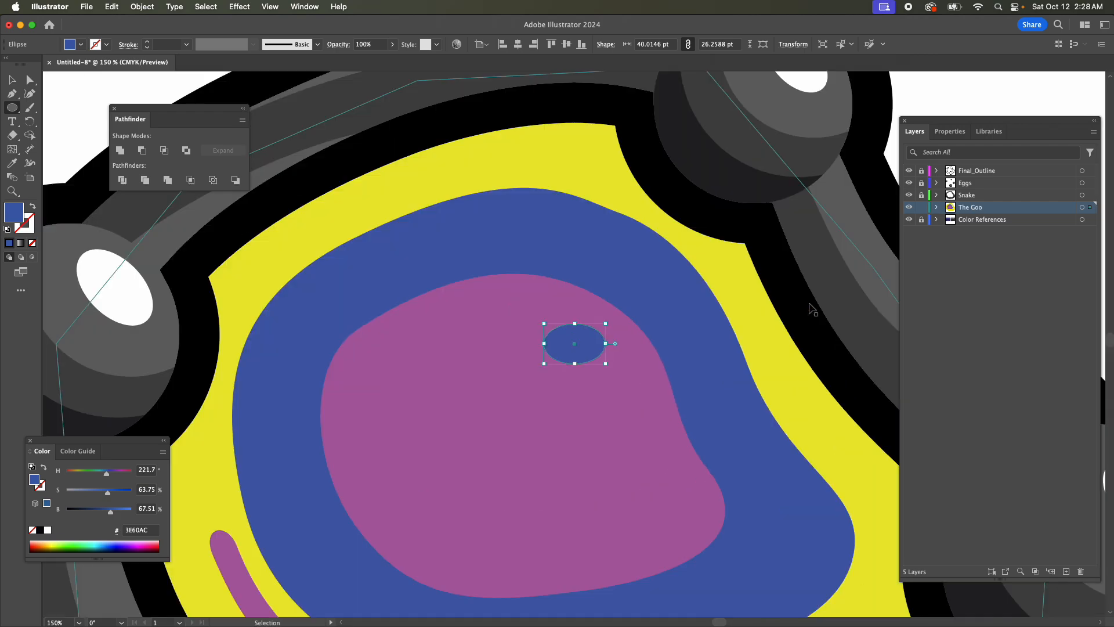
Flatten the small blue ellipse to about 20 pt high, tilt it clockwise and move it up near the purple shape's upper edge.
key("e")
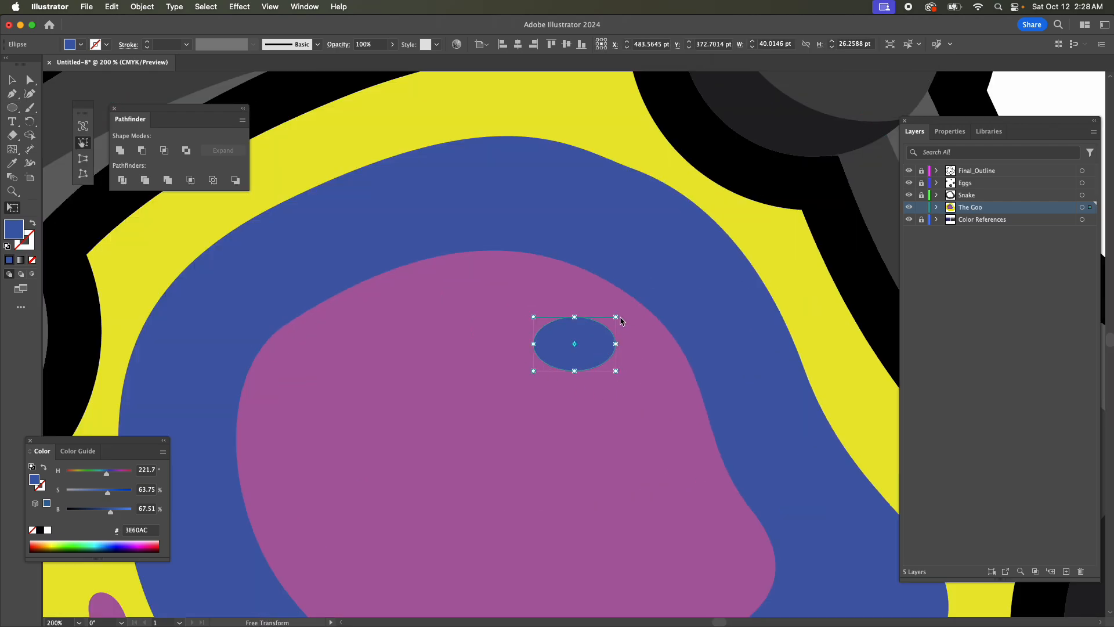
left_click_drag(615, 317, 587, 315)
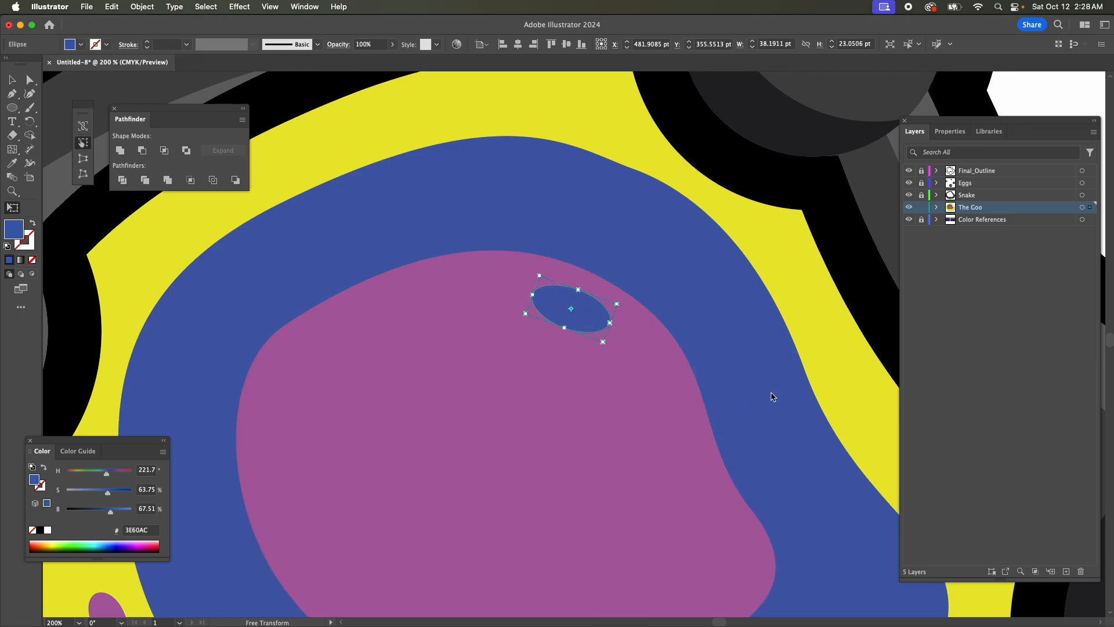
key("super+minus")
key("super+minus")
key("super+minus")
key("super+minus")
scroll(704, 396, "down", 5)
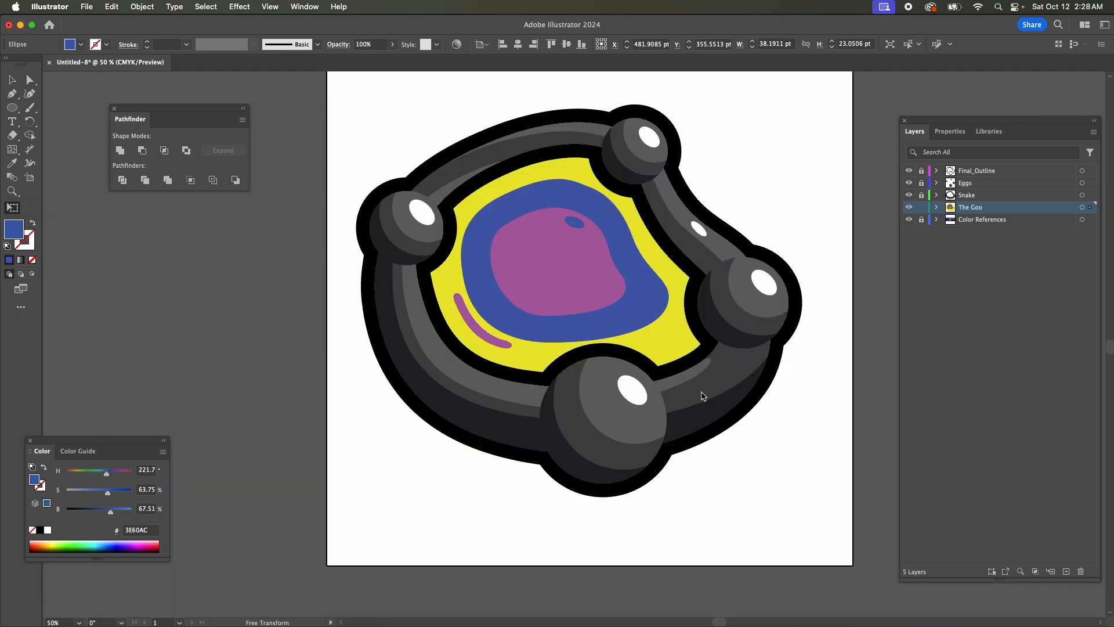
Recolor the yellow goo base with the dark navy (232055) sampled from the lower rectangle of the purple color reference.
left_click(20, 85)
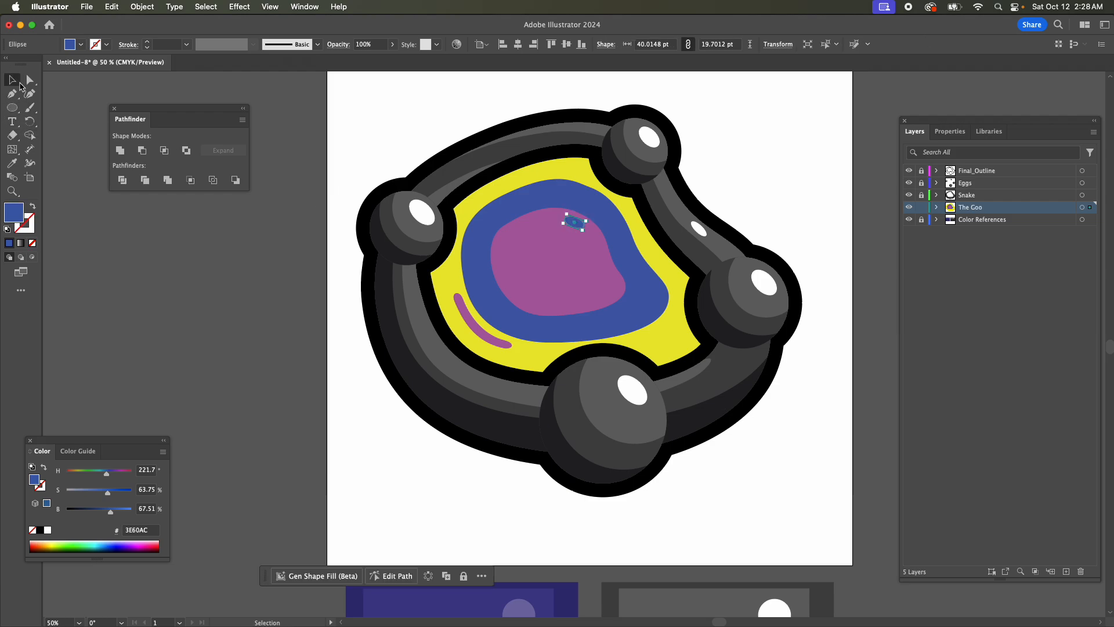
left_click(677, 340)
scroll(694, 470, "down", 5)
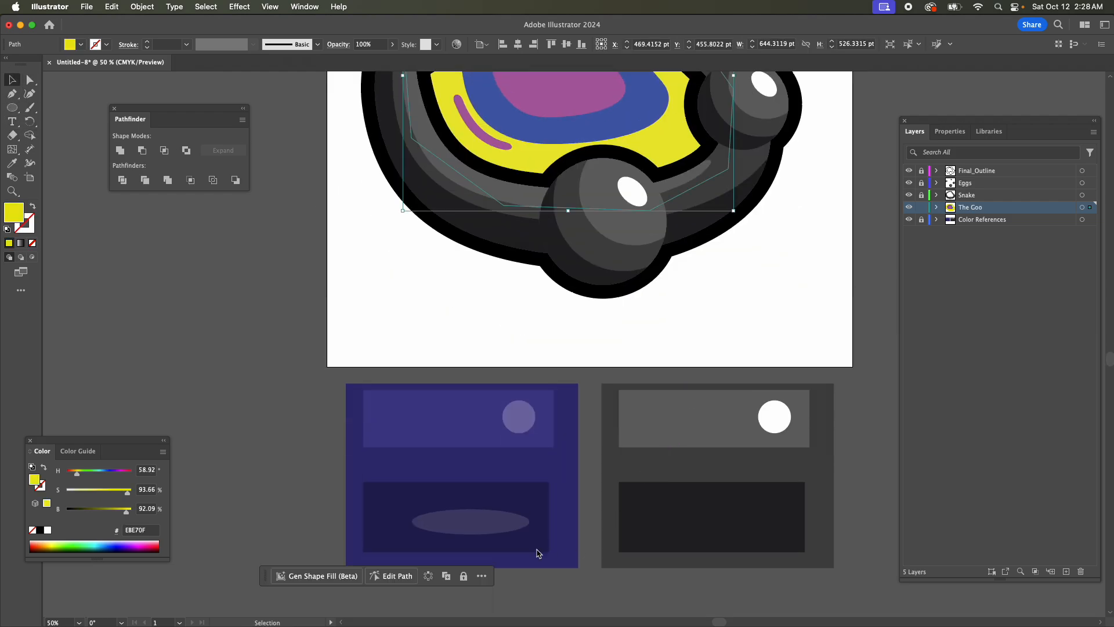
key("i")
left_click(521, 493)
scroll(607, 507, "up", 5)
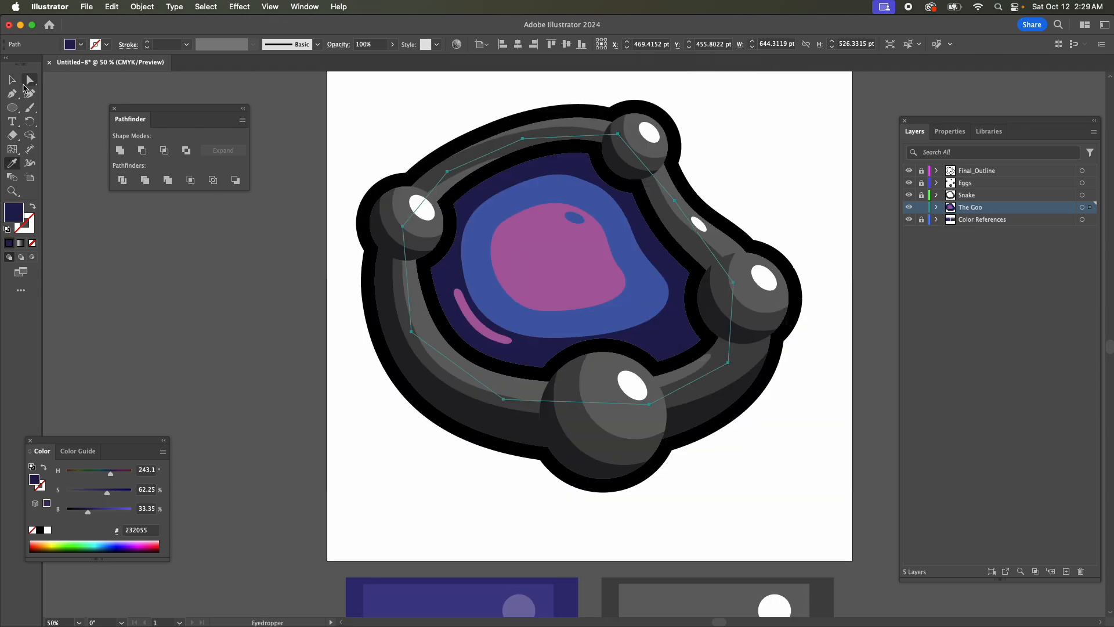
Recolor the blue goo shape with the reference's medium indigo (332D74) and the purple central shape with its lighter indigo (433C8A).
left_click(13, 80)
left_click(472, 280)
left_click(478, 273)
scroll(580, 377, "down", 3)
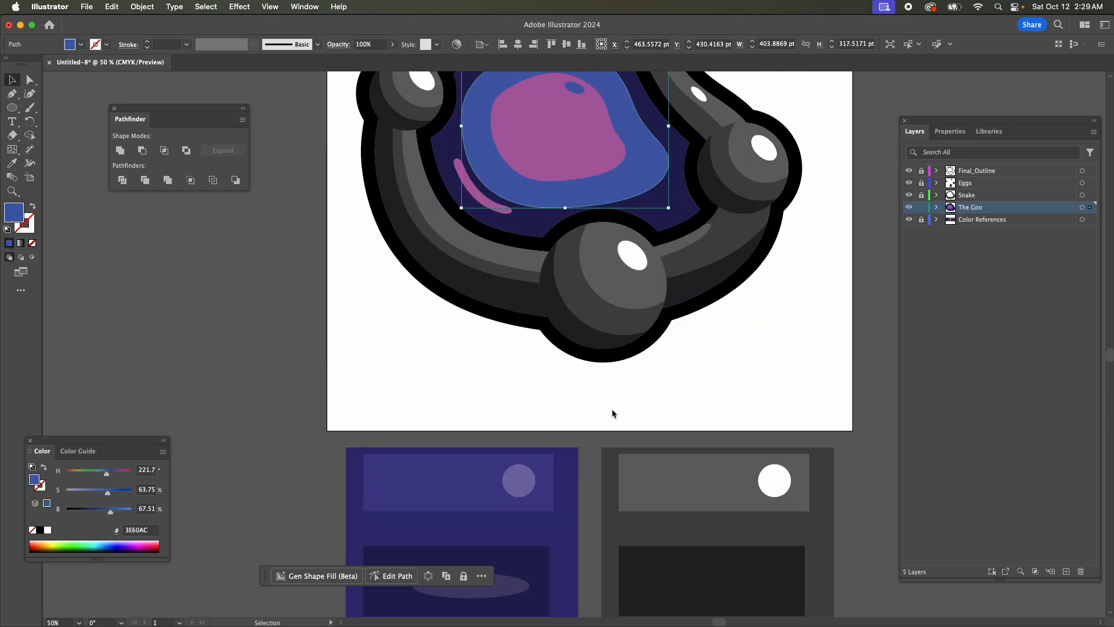
key("i")
left_click(478, 529)
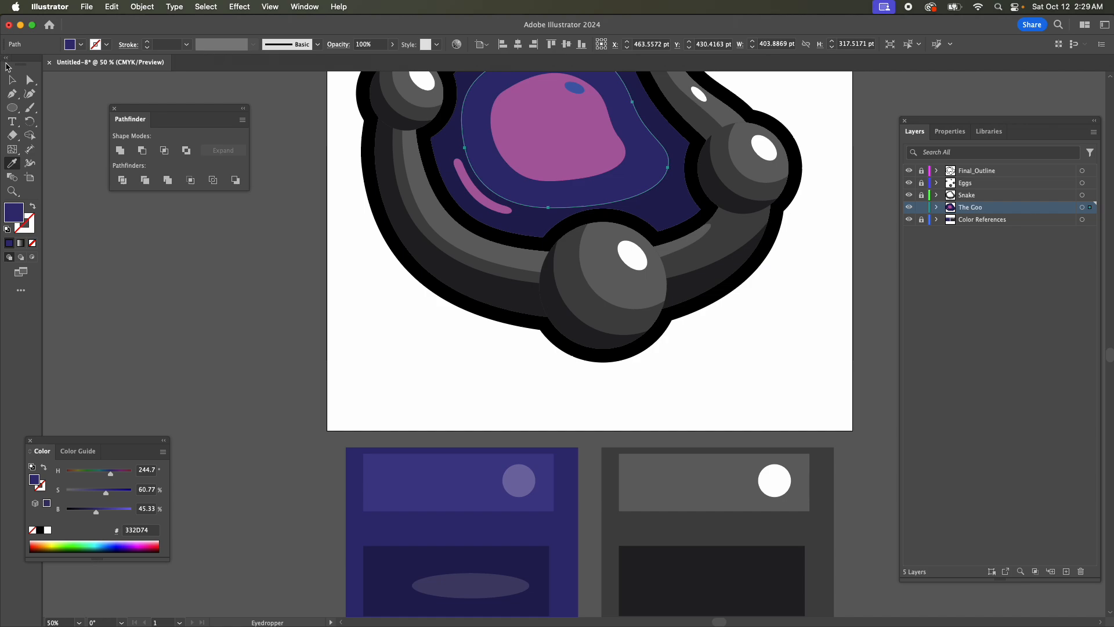
left_click(552, 154, "super")
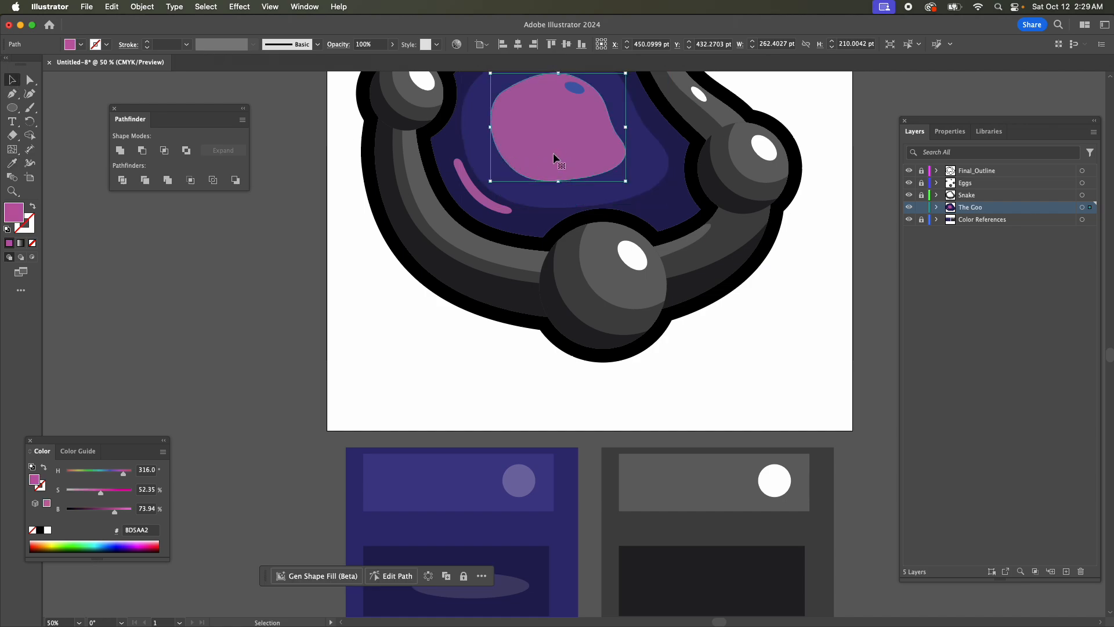
left_click(472, 470)
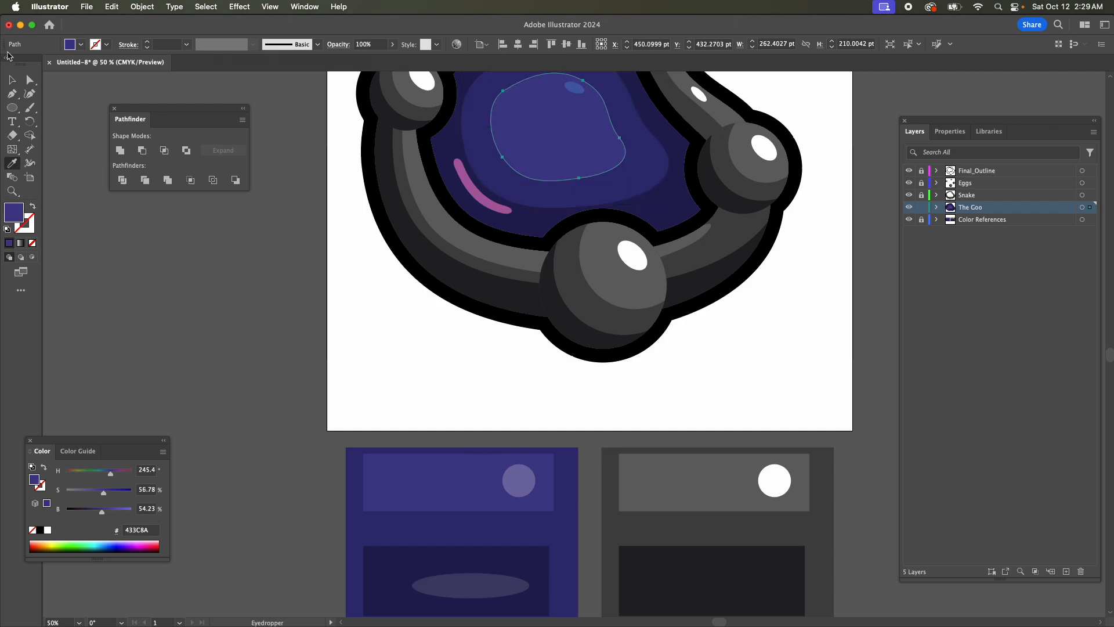
Give the small tilted ellipse the white 33% opacity highlight style sampled from the reference circle.
left_click(12, 80)
left_click(579, 91)
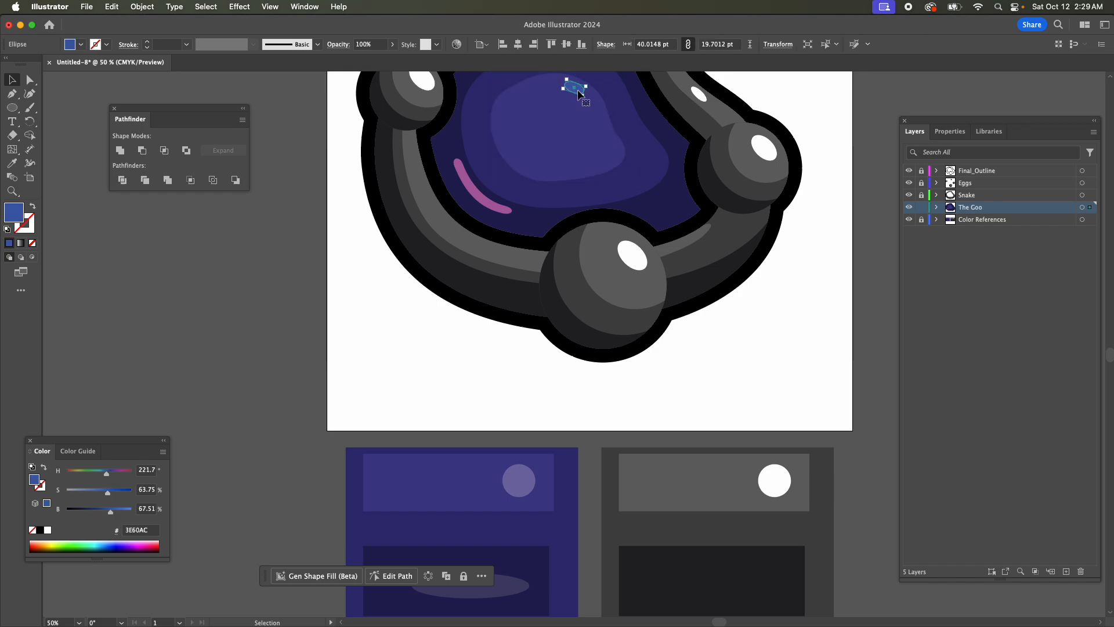
key("i")
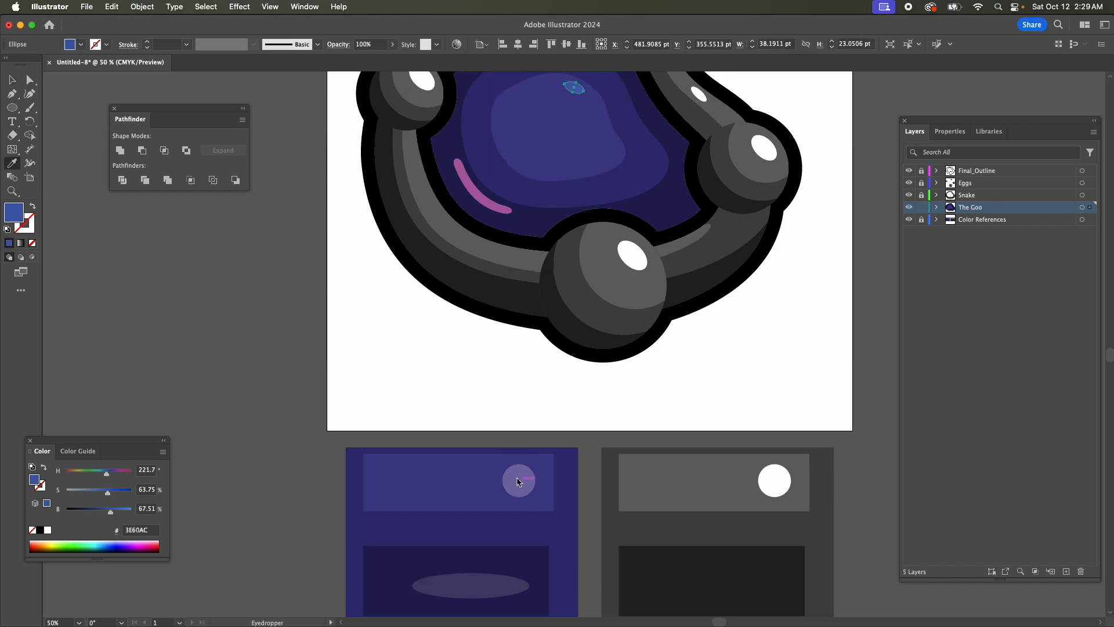
left_click(520, 477)
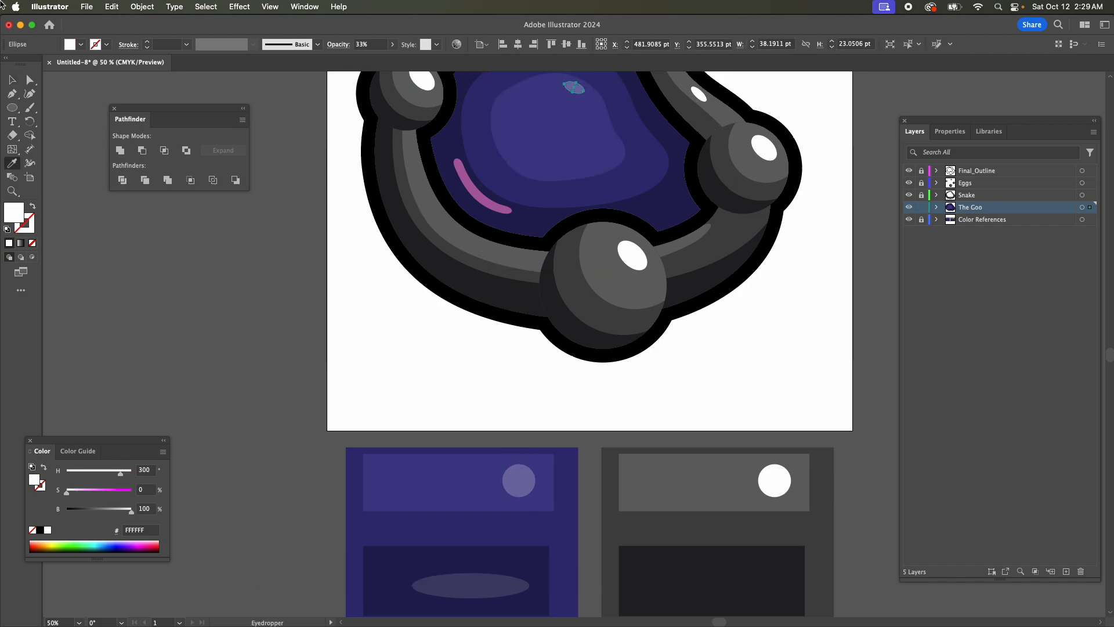
Give the curved streak the white 20% opacity style sampled from the reference's flat ellipse, and clear the selection.
left_click(11, 80)
left_click(499, 211)
scroll(493, 406, "down", 3)
key("i")
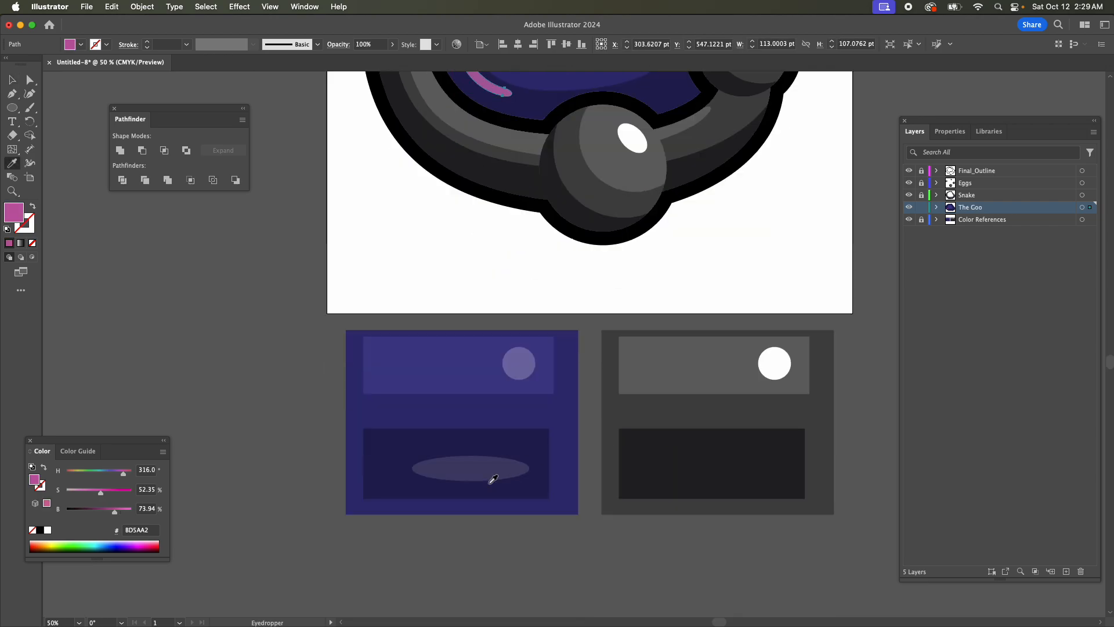
left_click(489, 476)
scroll(694, 437, "up", 8)
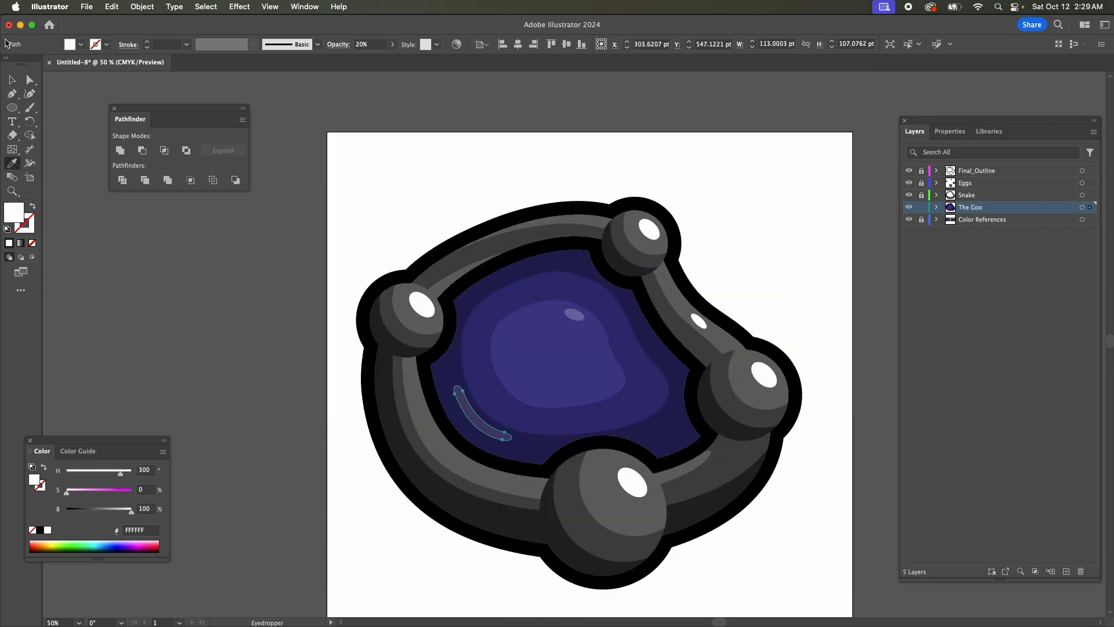
left_click(13, 79)
left_click(781, 249)
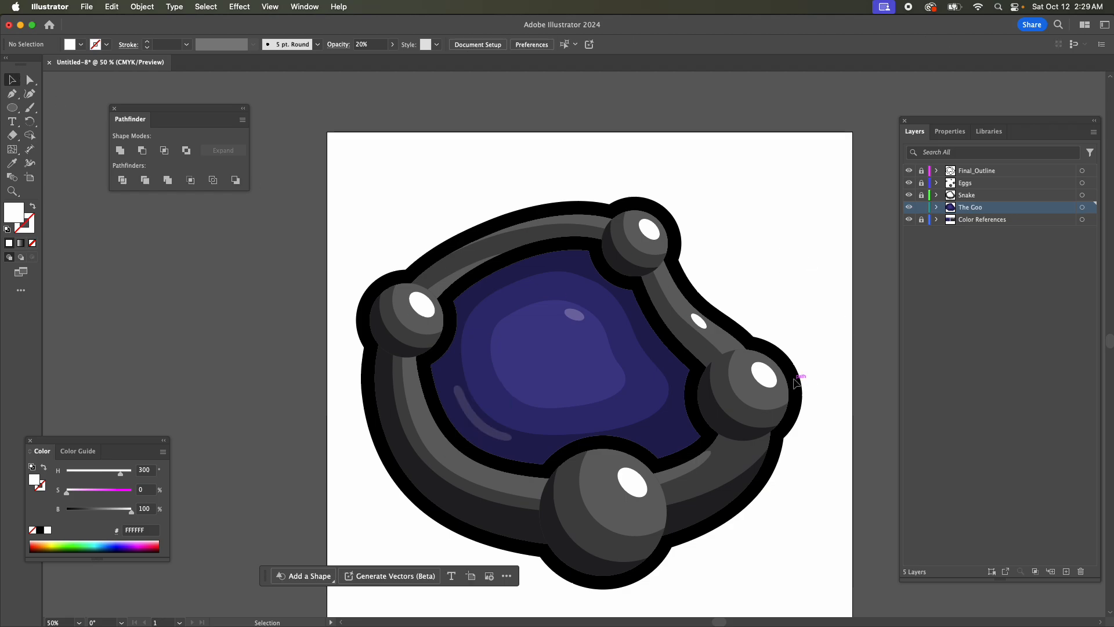
Examine the recolored illustration at a very small scale and at full artboard view to judge how it reads.
key("super+minus")
key("super+minus")
key("super+minus")
key("super+minus")
key("super+minus")
key("super+minus")
key("super+minus")
key("super+minus")
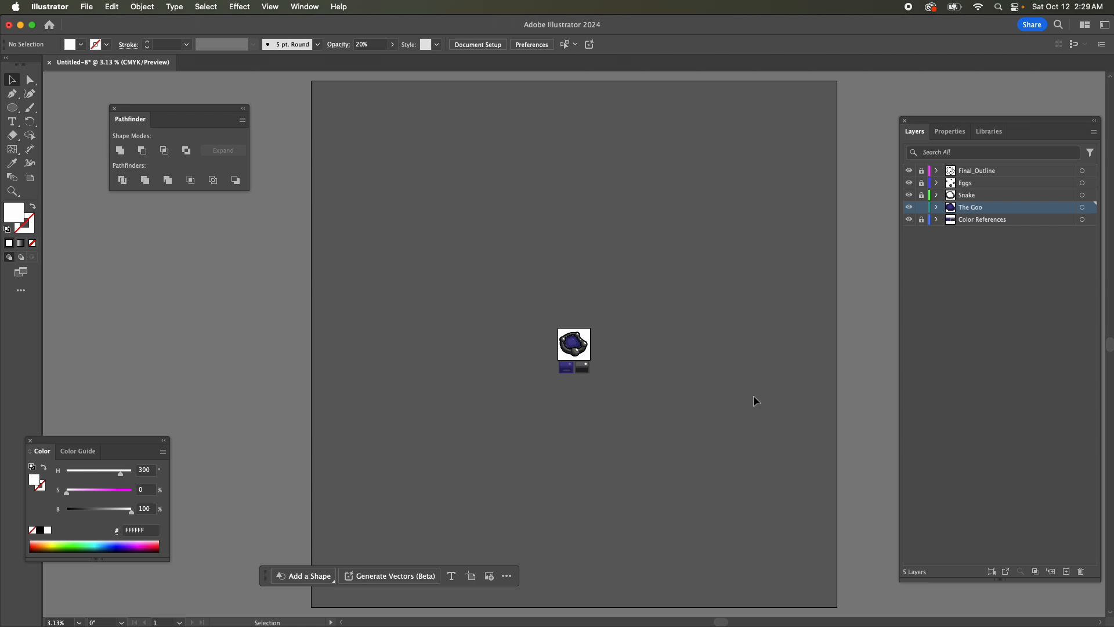
key("super+equal")
key("super+equal")
key("super+equal")
key("super+equal")
key("super+equal")
key("super+equal")
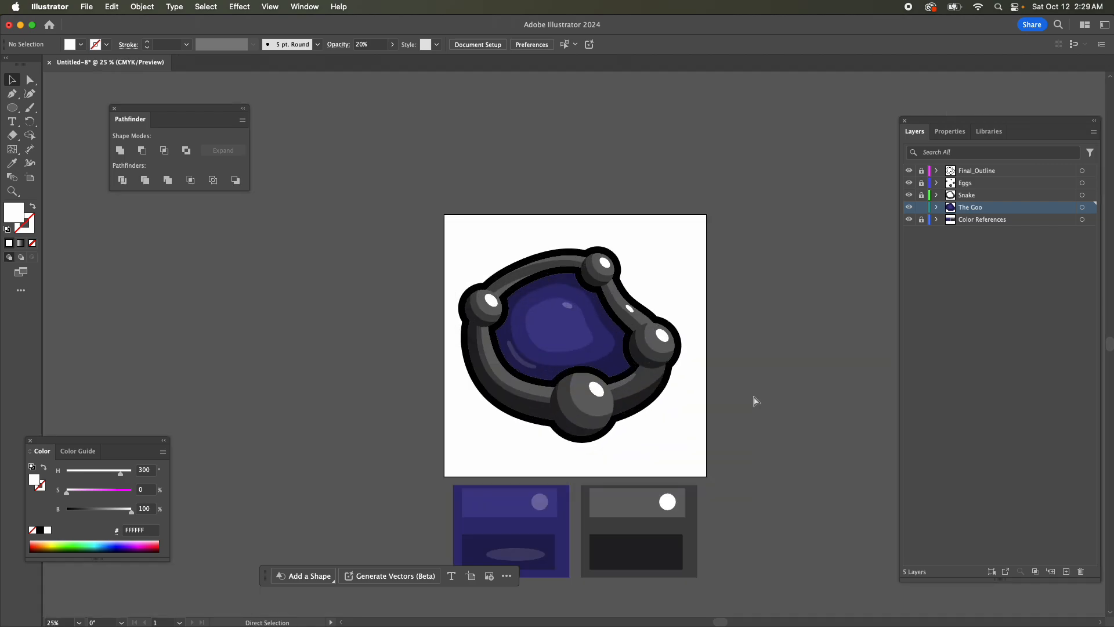
key("super+equal")
key("super+equal")
key("super+minus")
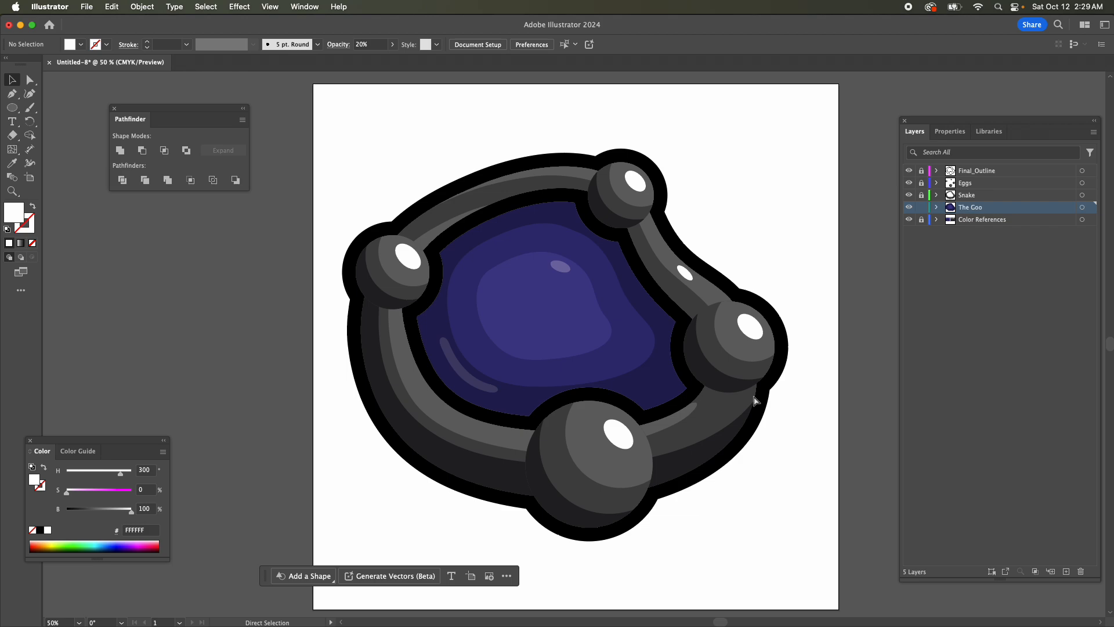